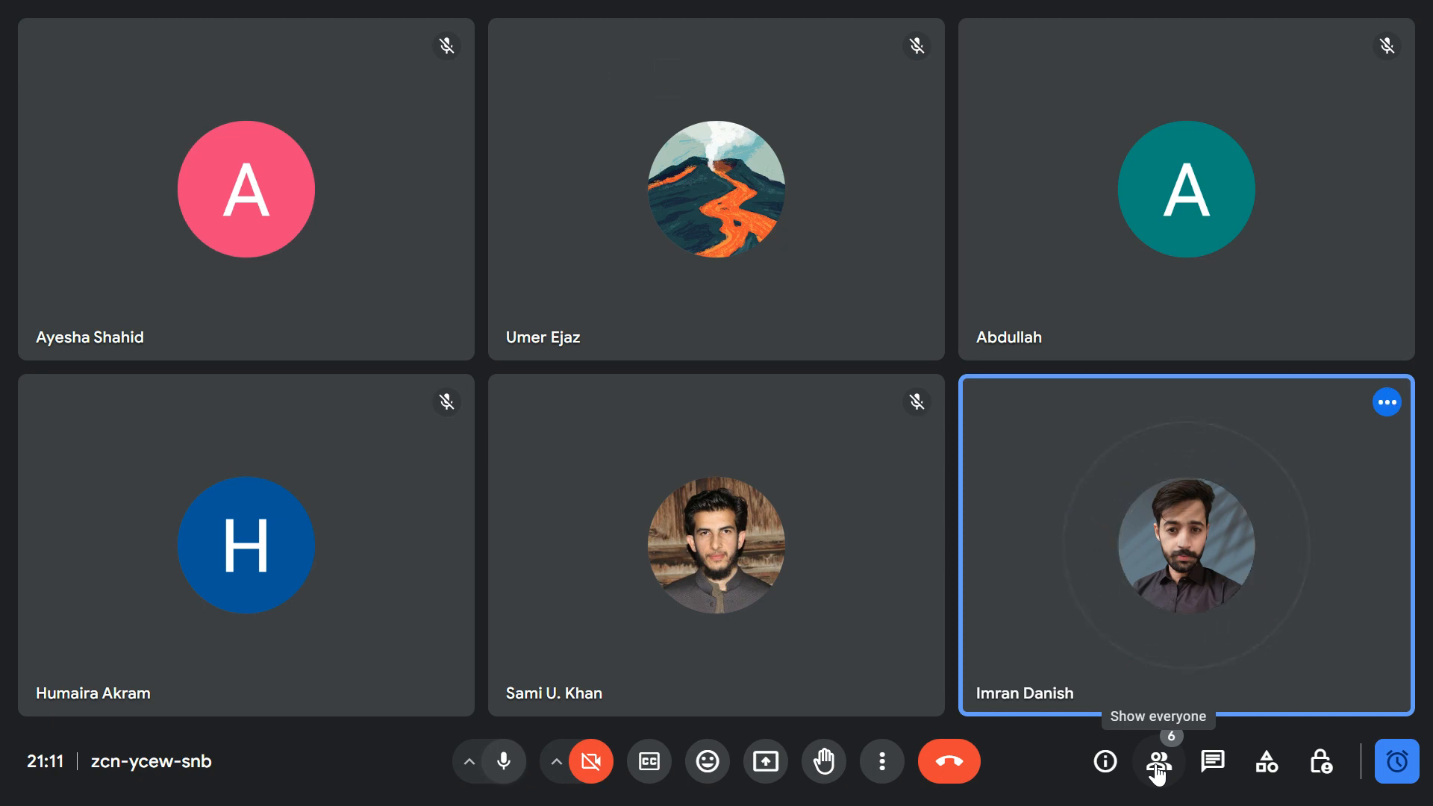
Exit full-screen view and admit the participant waiting to join the call
key(Escape)
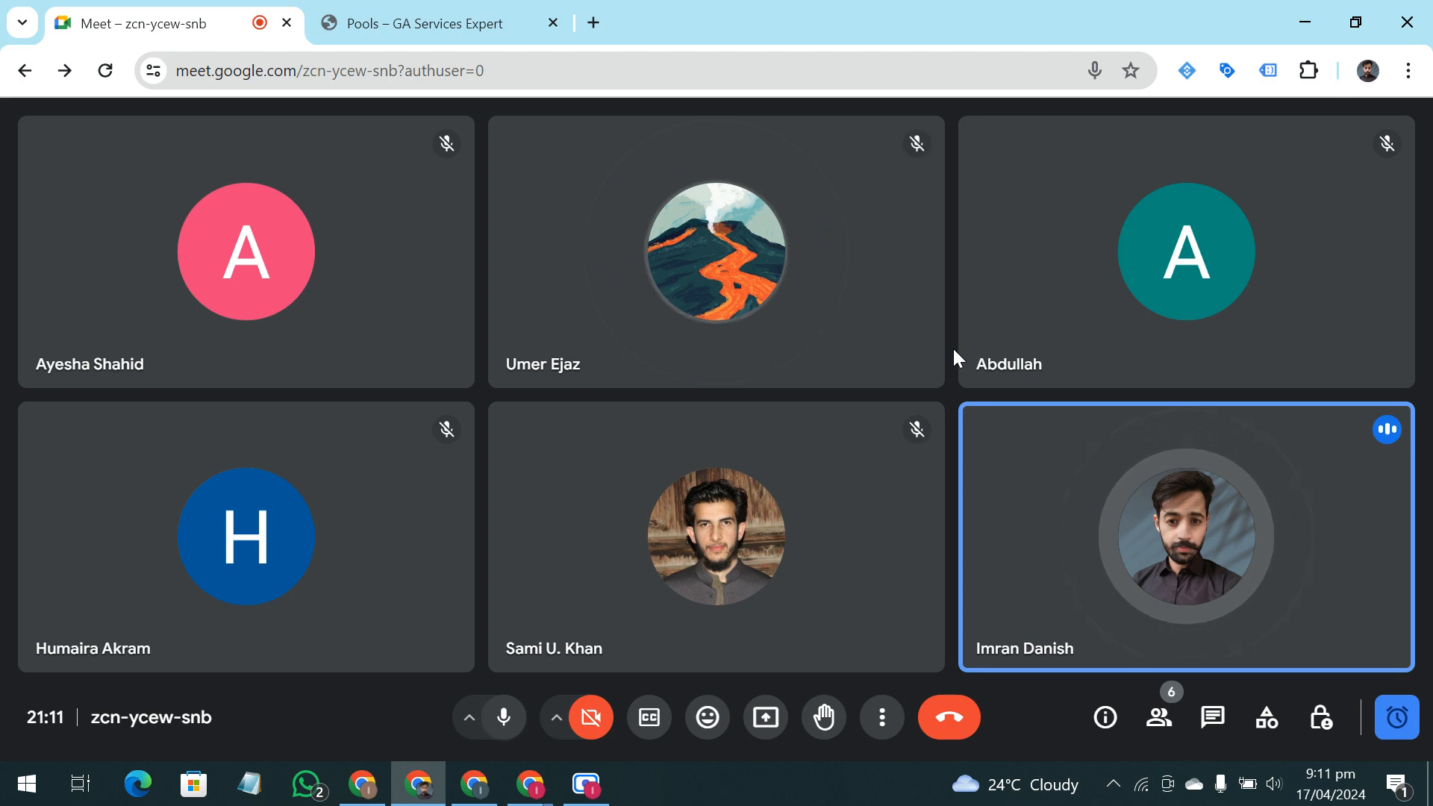
mouse_move(1030, 600)
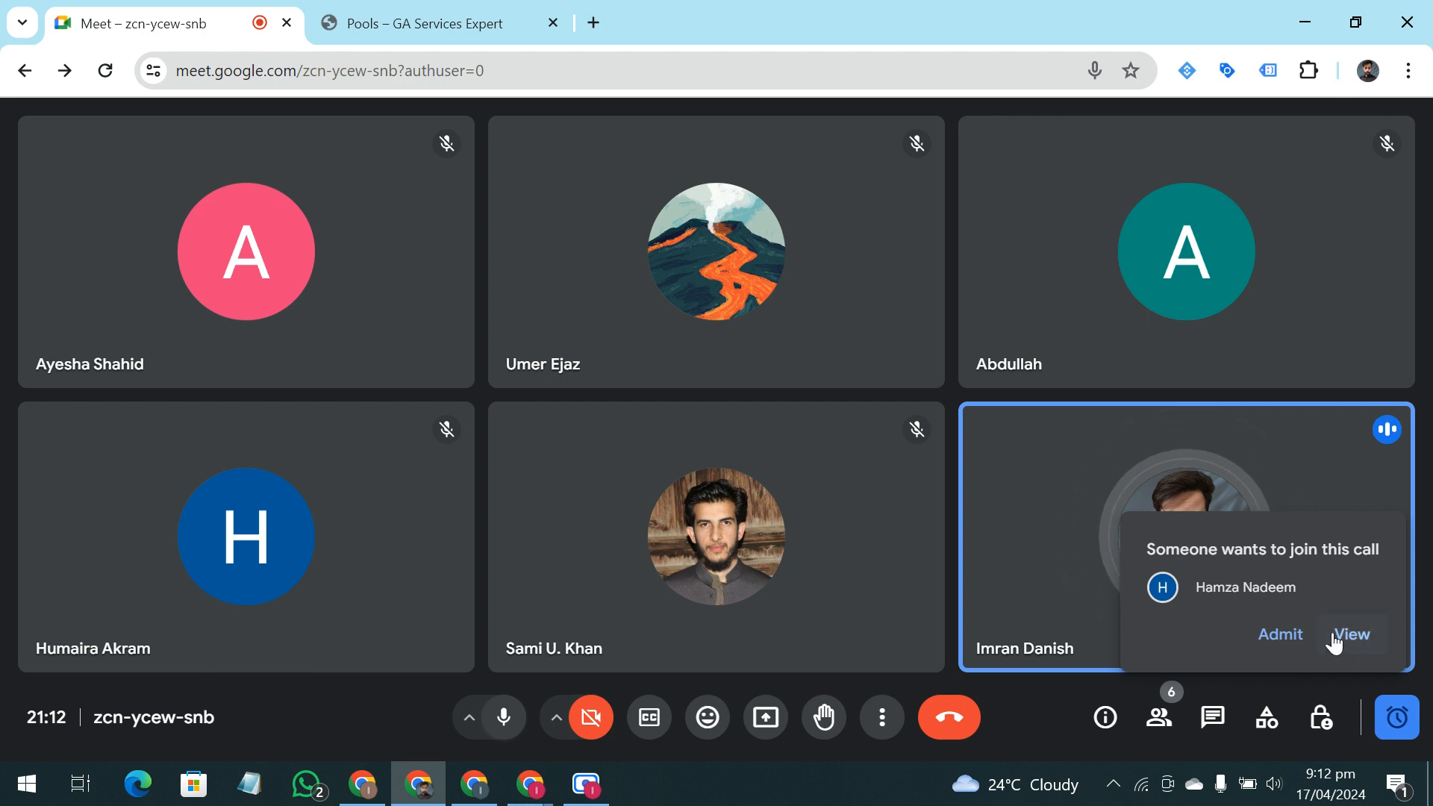
click(1289, 643)
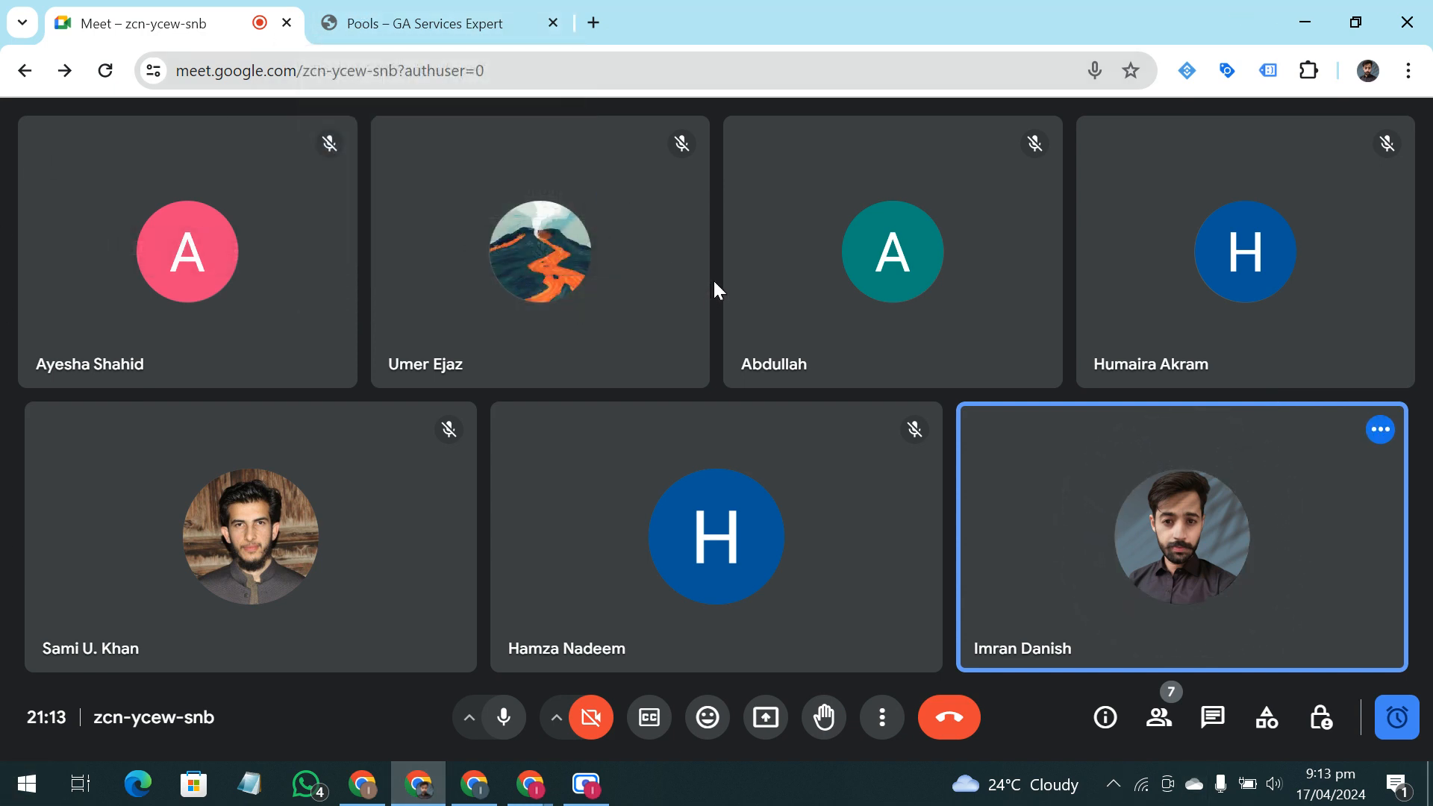
key(F11)
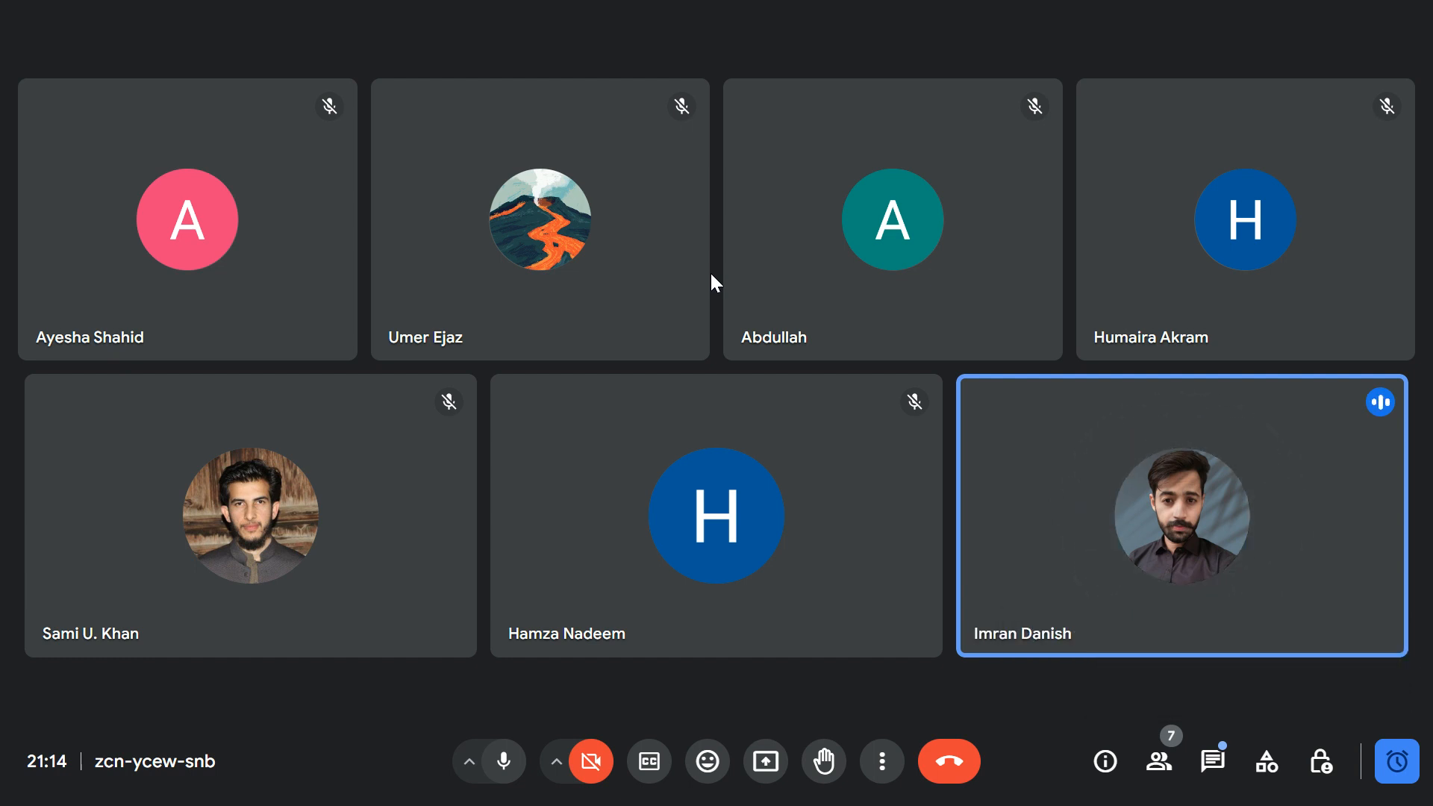
right_click(724, 270)
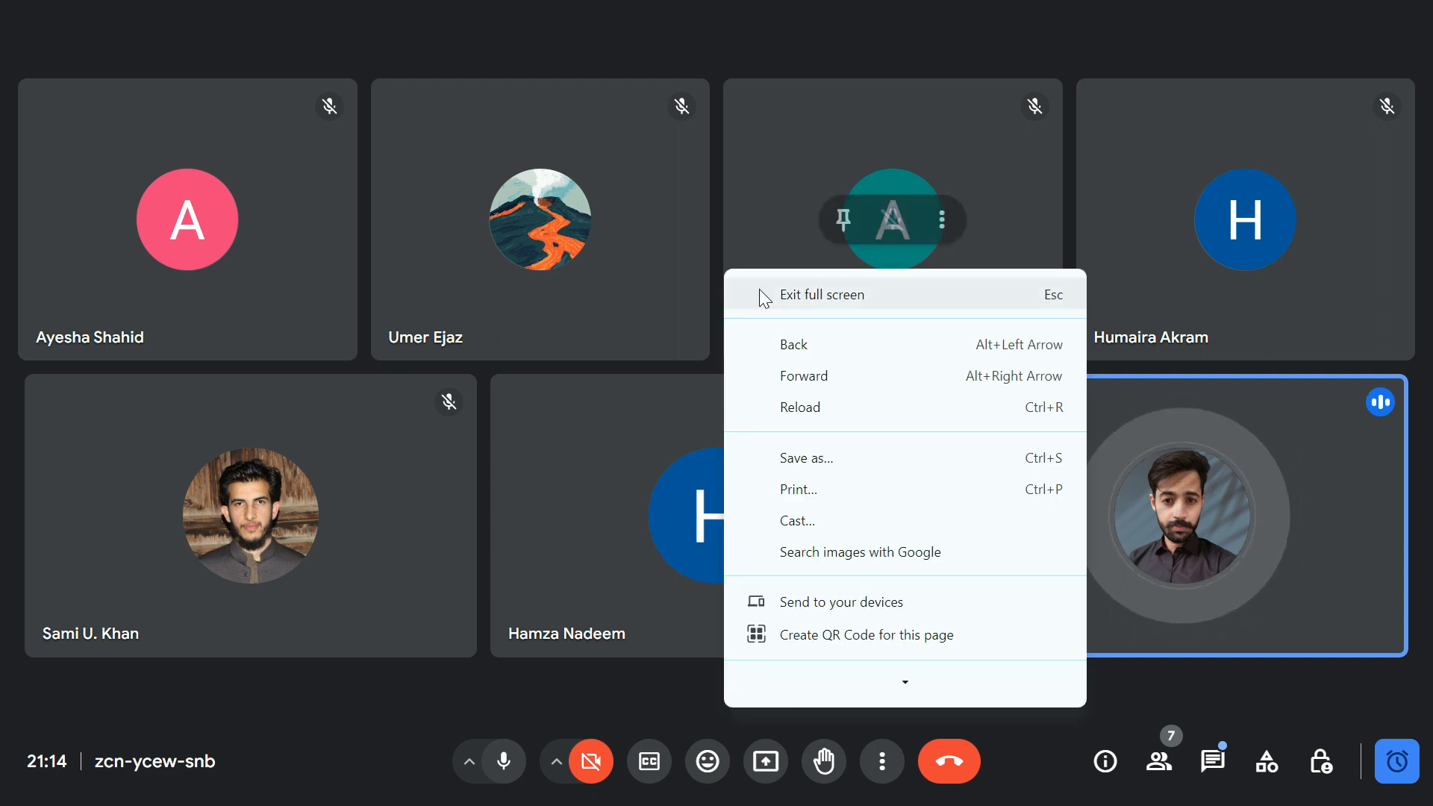
click(1208, 664)
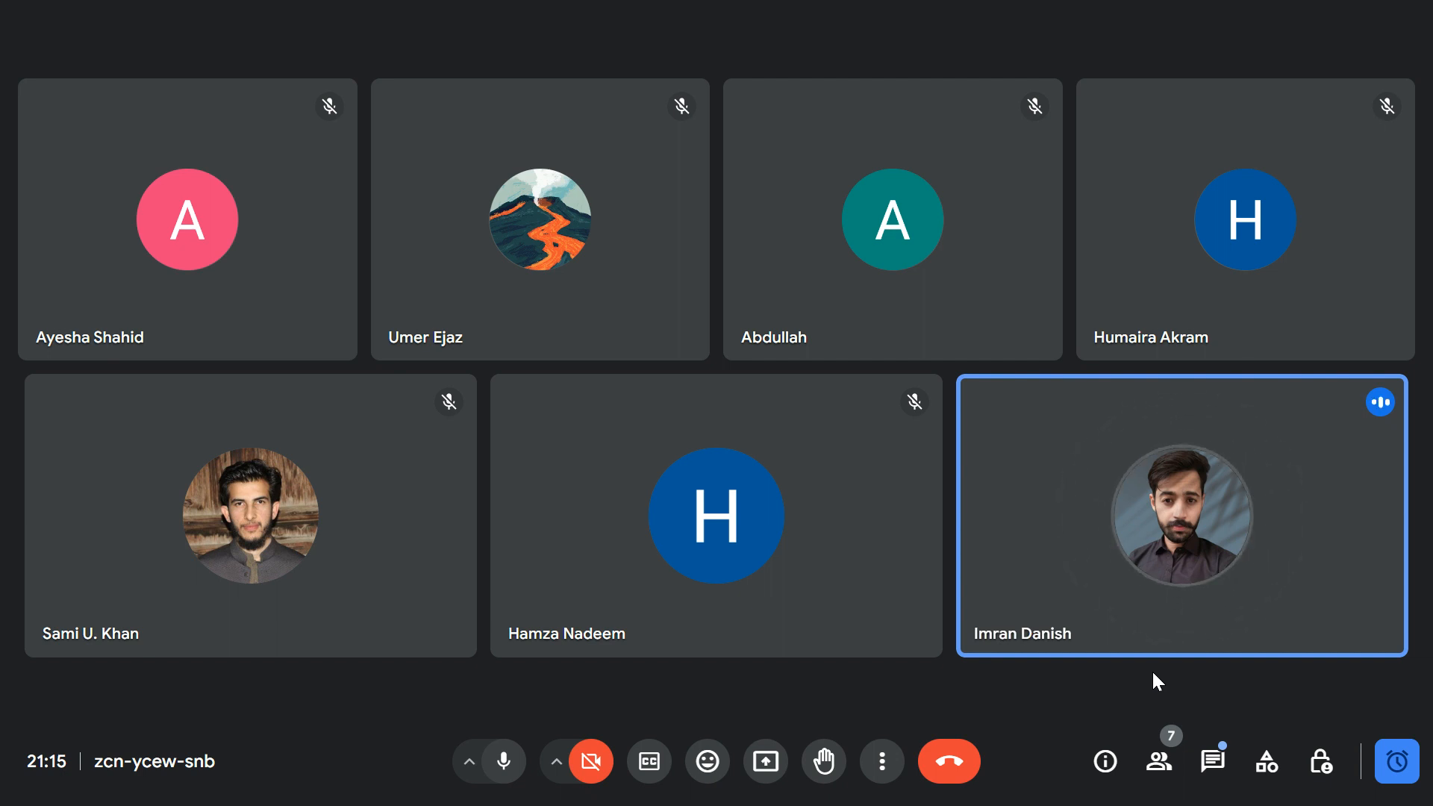
key(F11)
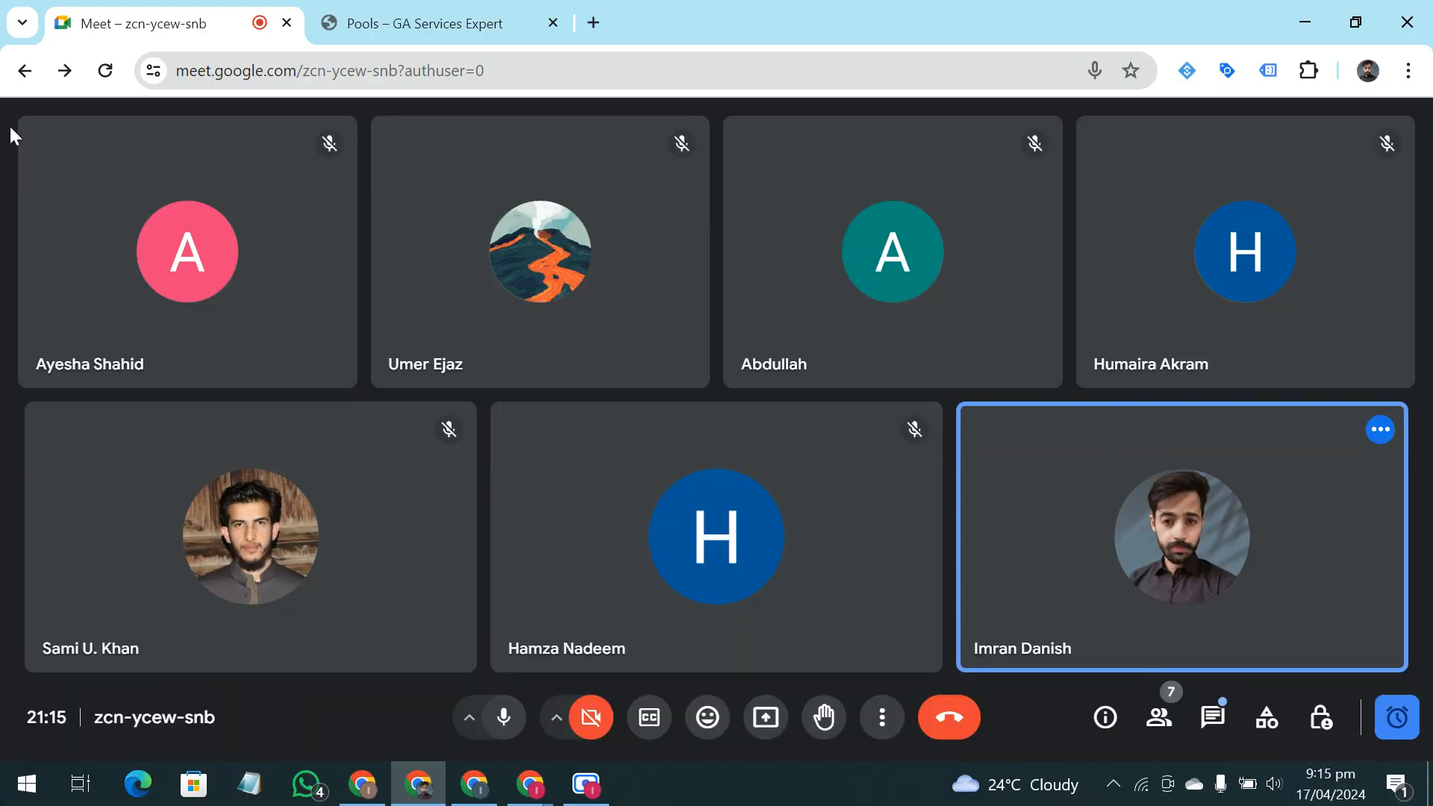
Switch to the Pools – GA Services Expert site and look through its landing page sections, contact form, and call and WhatsApp icons
click(348, 9)
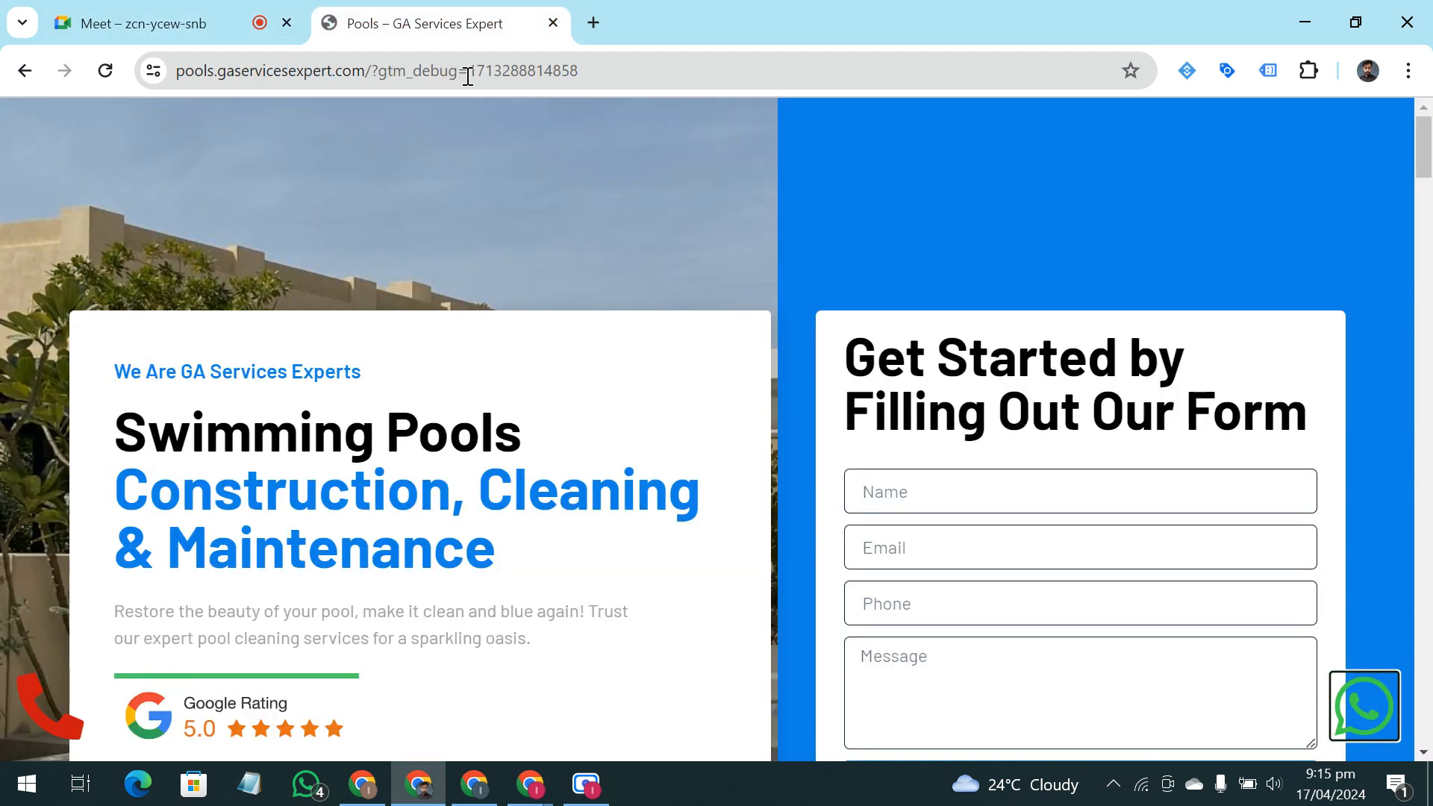
scroll(576, 191, down, 2)
scroll(574, 191, up, 1)
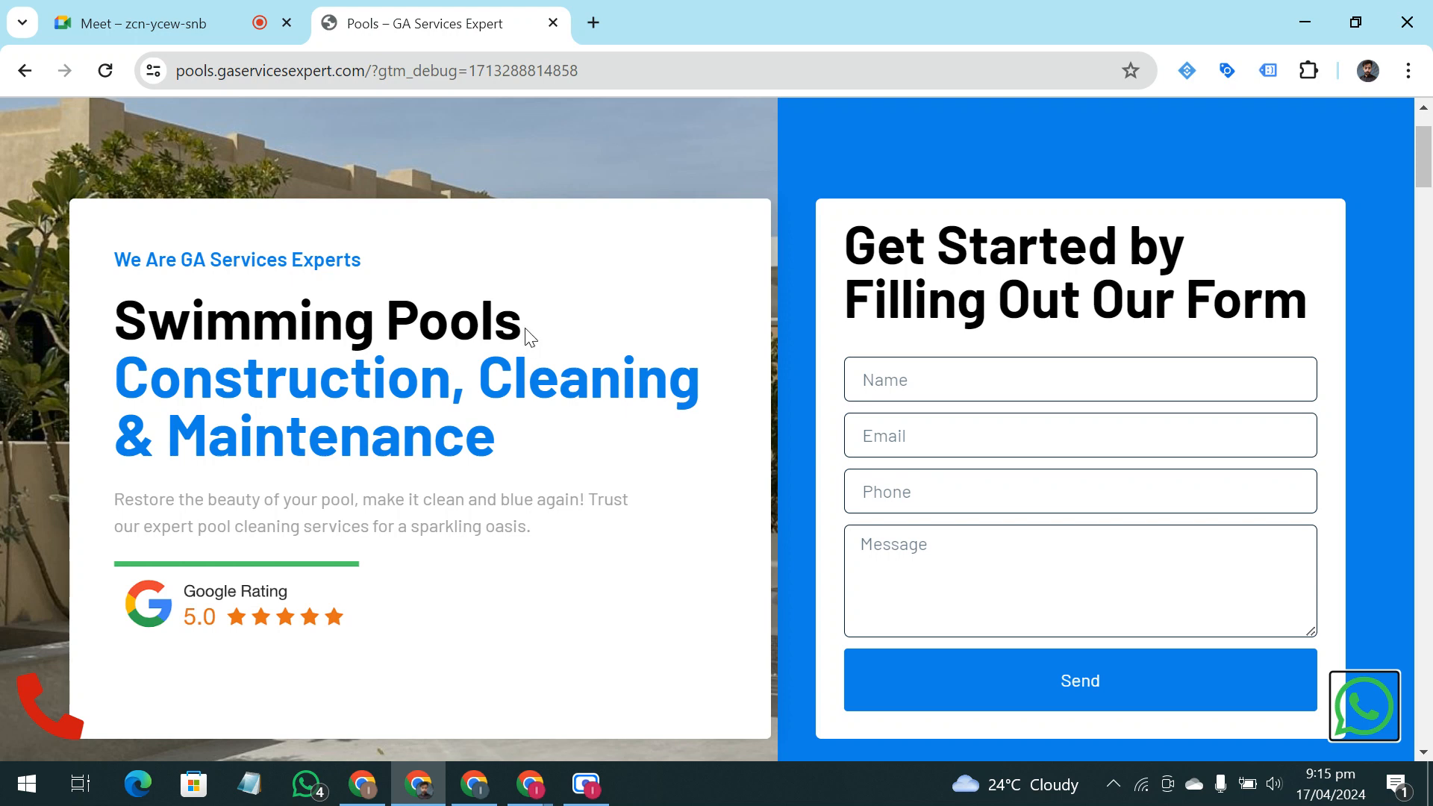
scroll(529, 333, down, 2)
scroll(526, 336, up, 1)
scroll(527, 336, up, 1)
scroll(519, 313, down, 3)
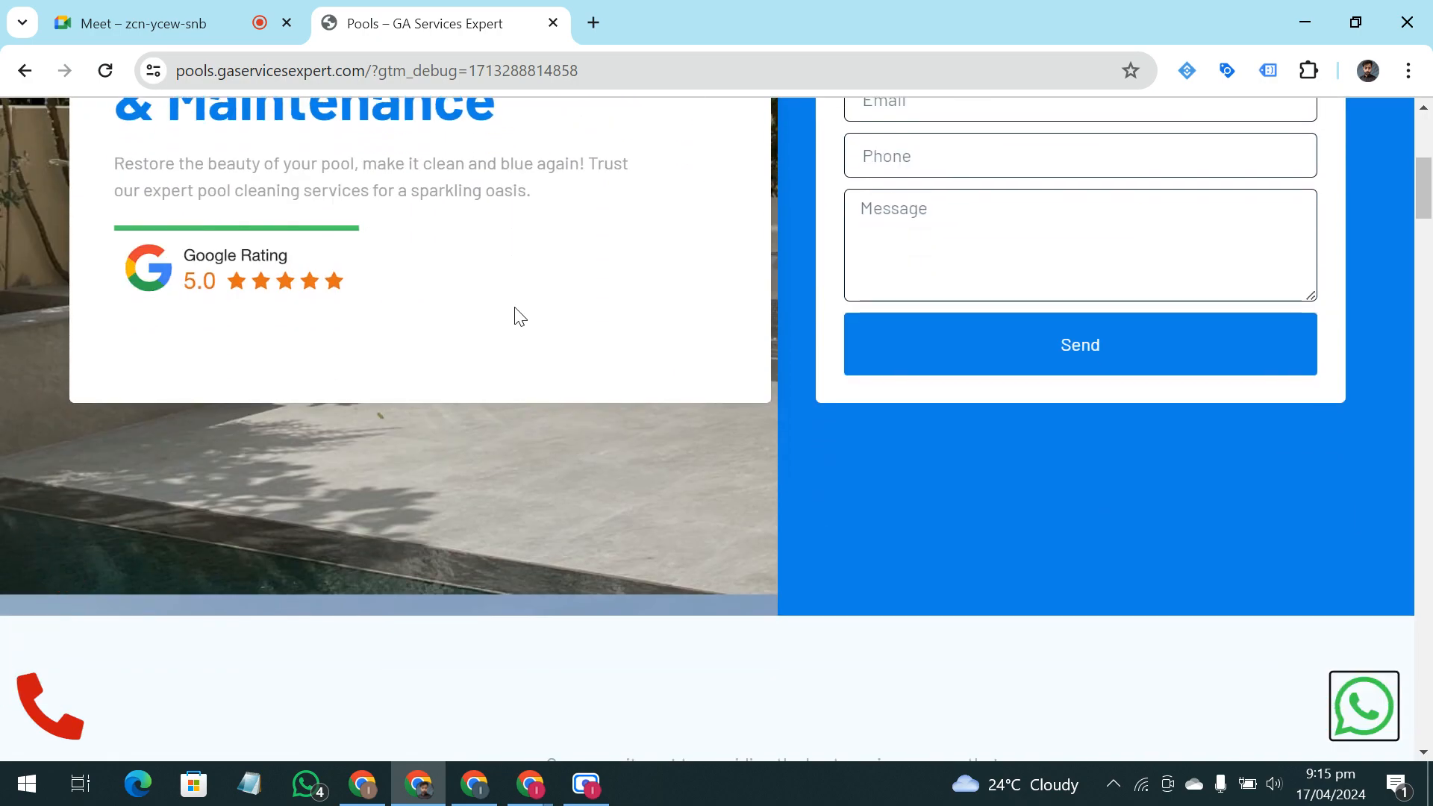
scroll(503, 298, down, 1)
scroll(492, 278, down, 15)
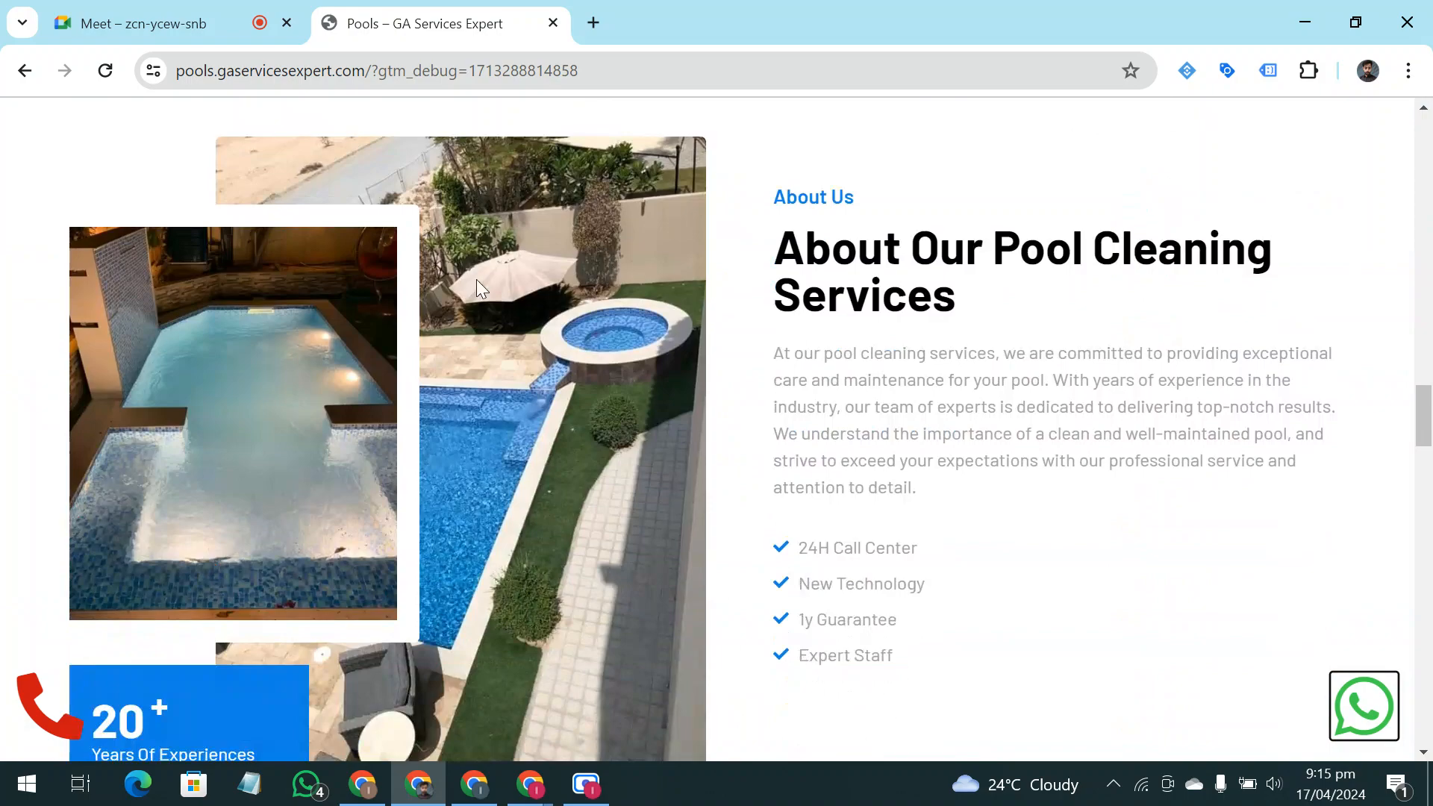
scroll(477, 287, down, 15)
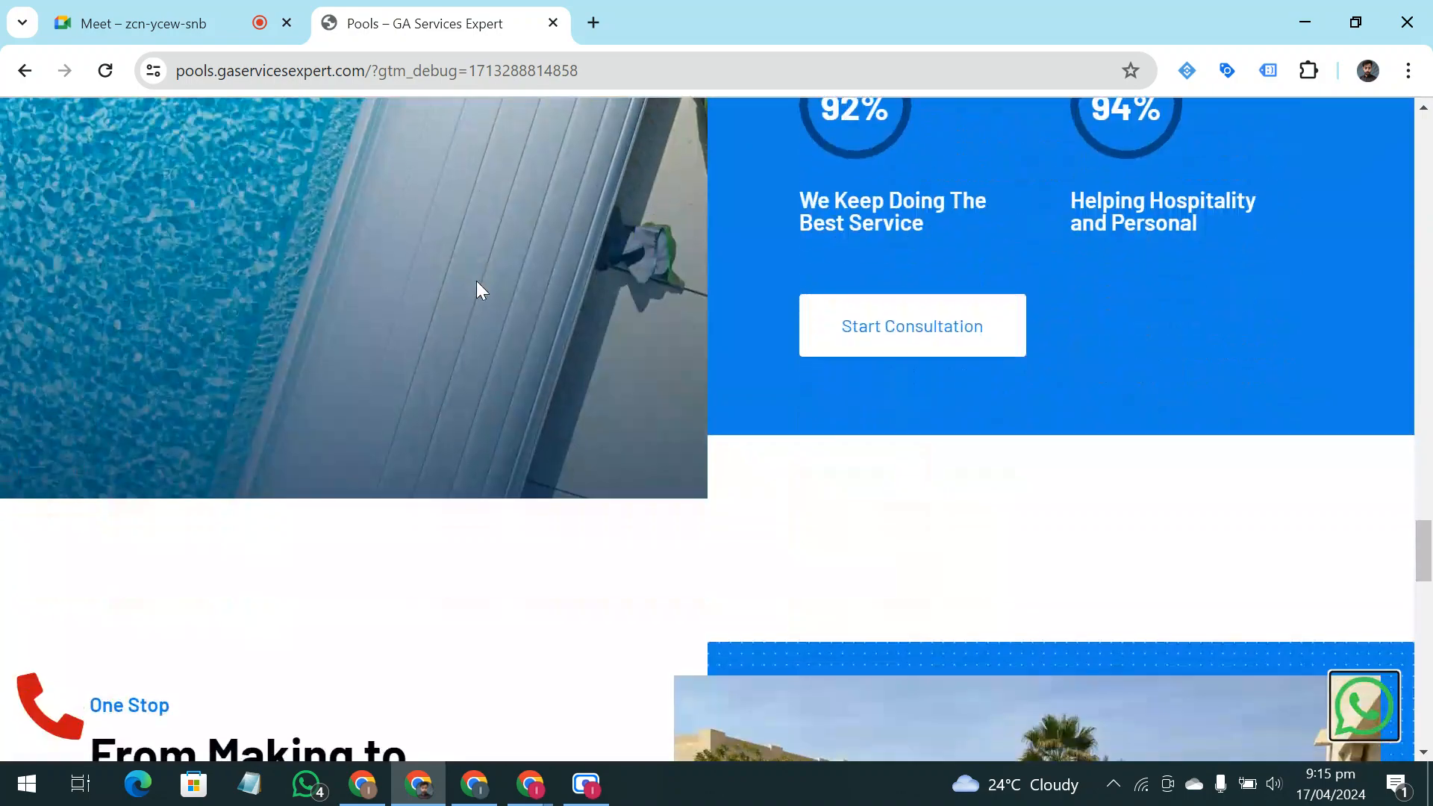
scroll(869, 440, up, 10)
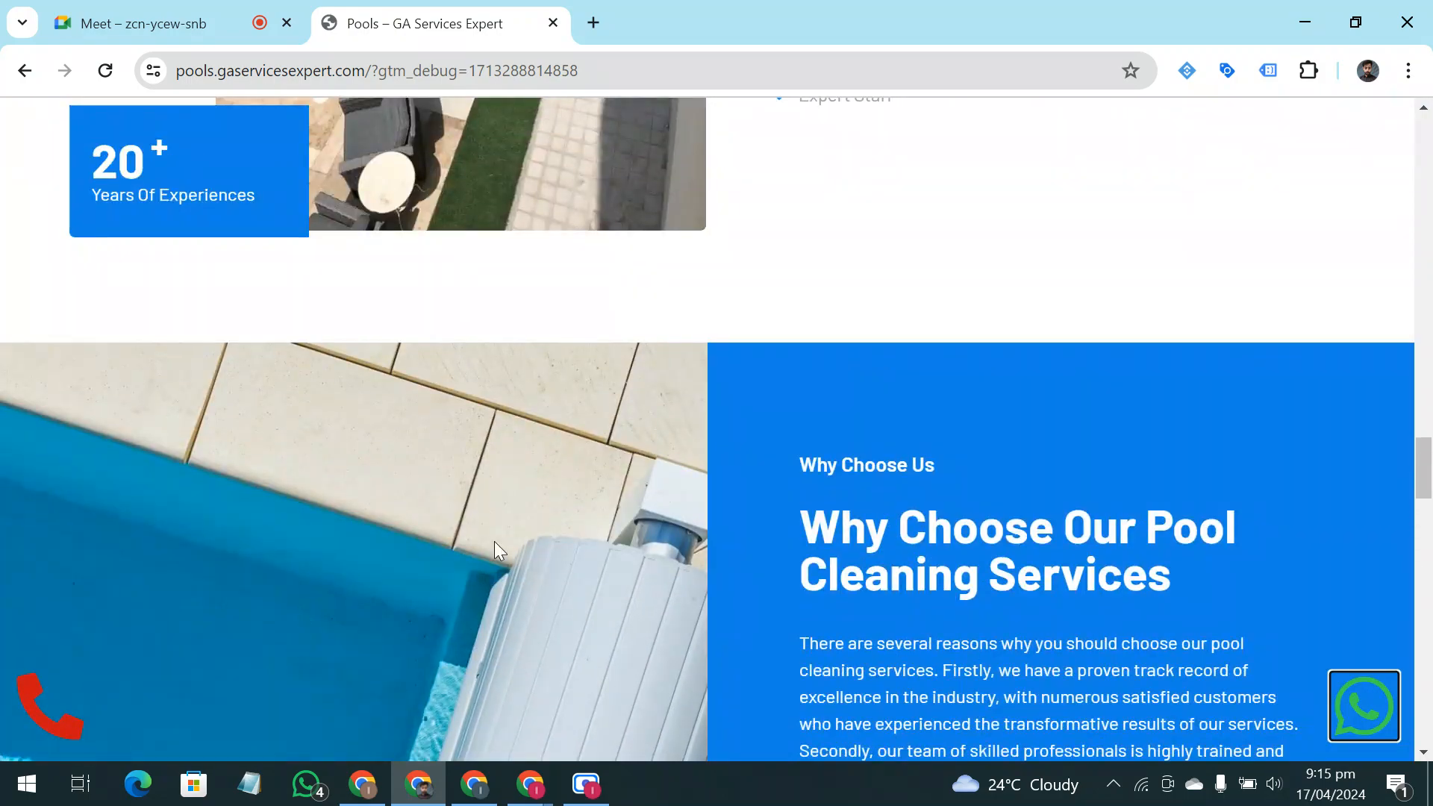
scroll(494, 541, up, 15)
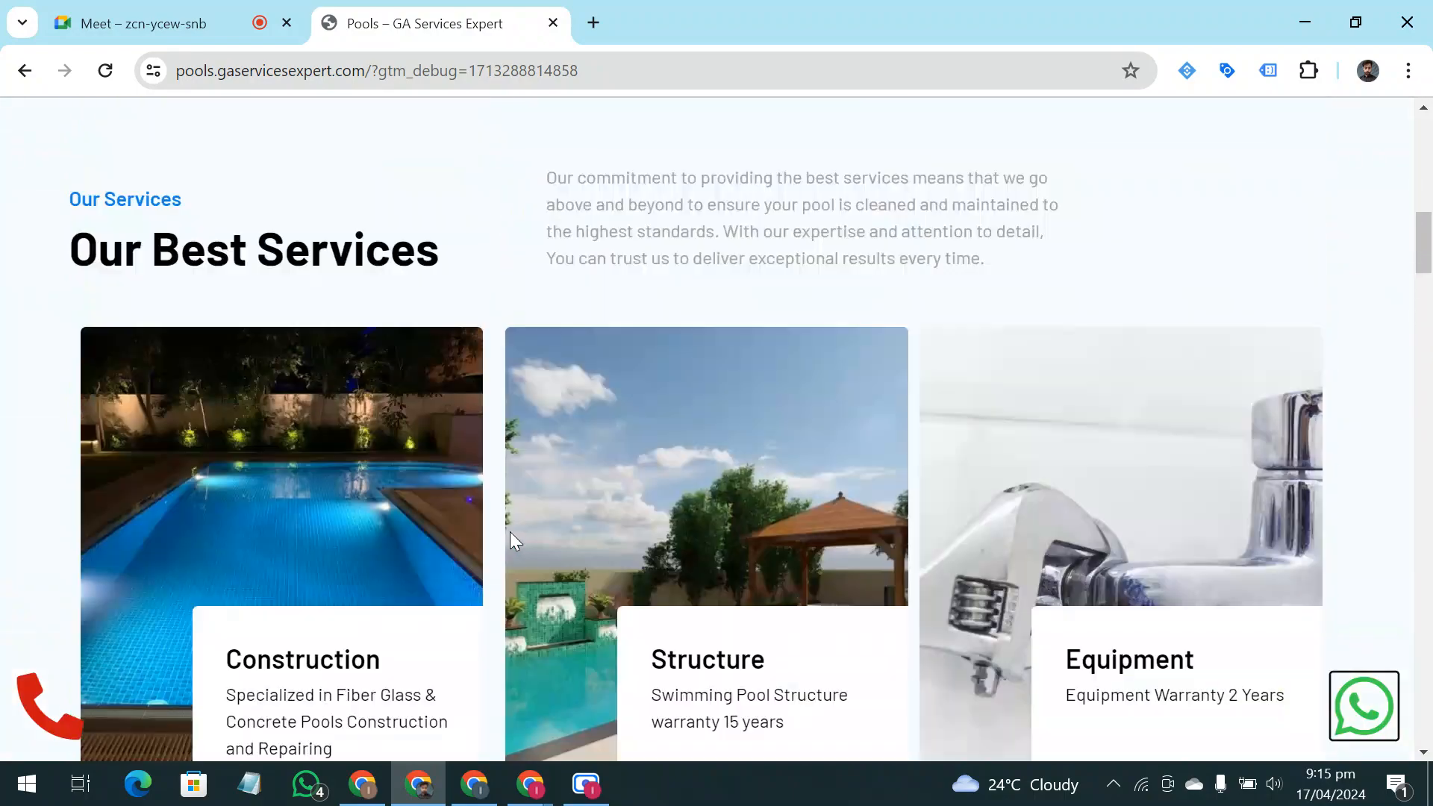
scroll(510, 538, up, 2)
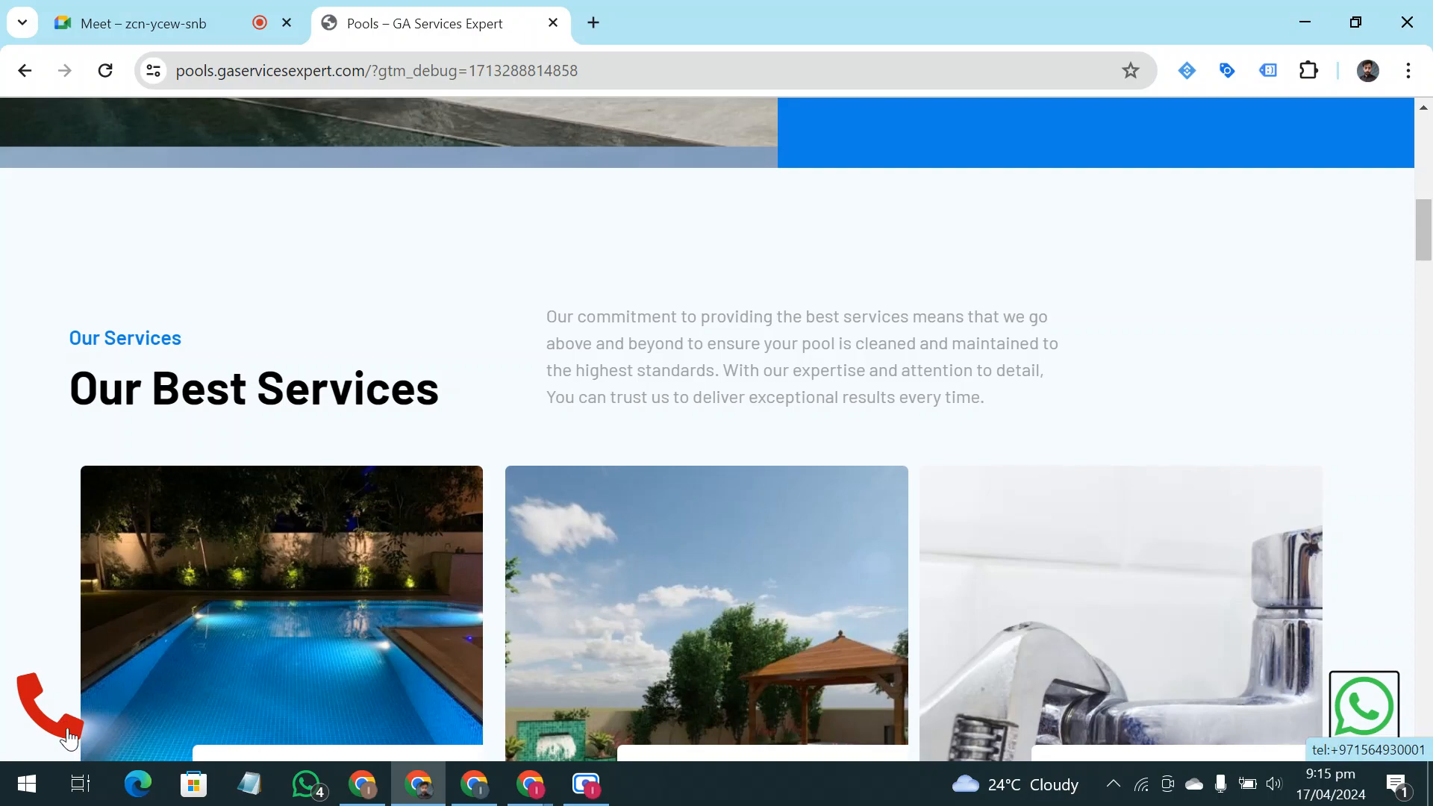
scroll(212, 543, up, 10)
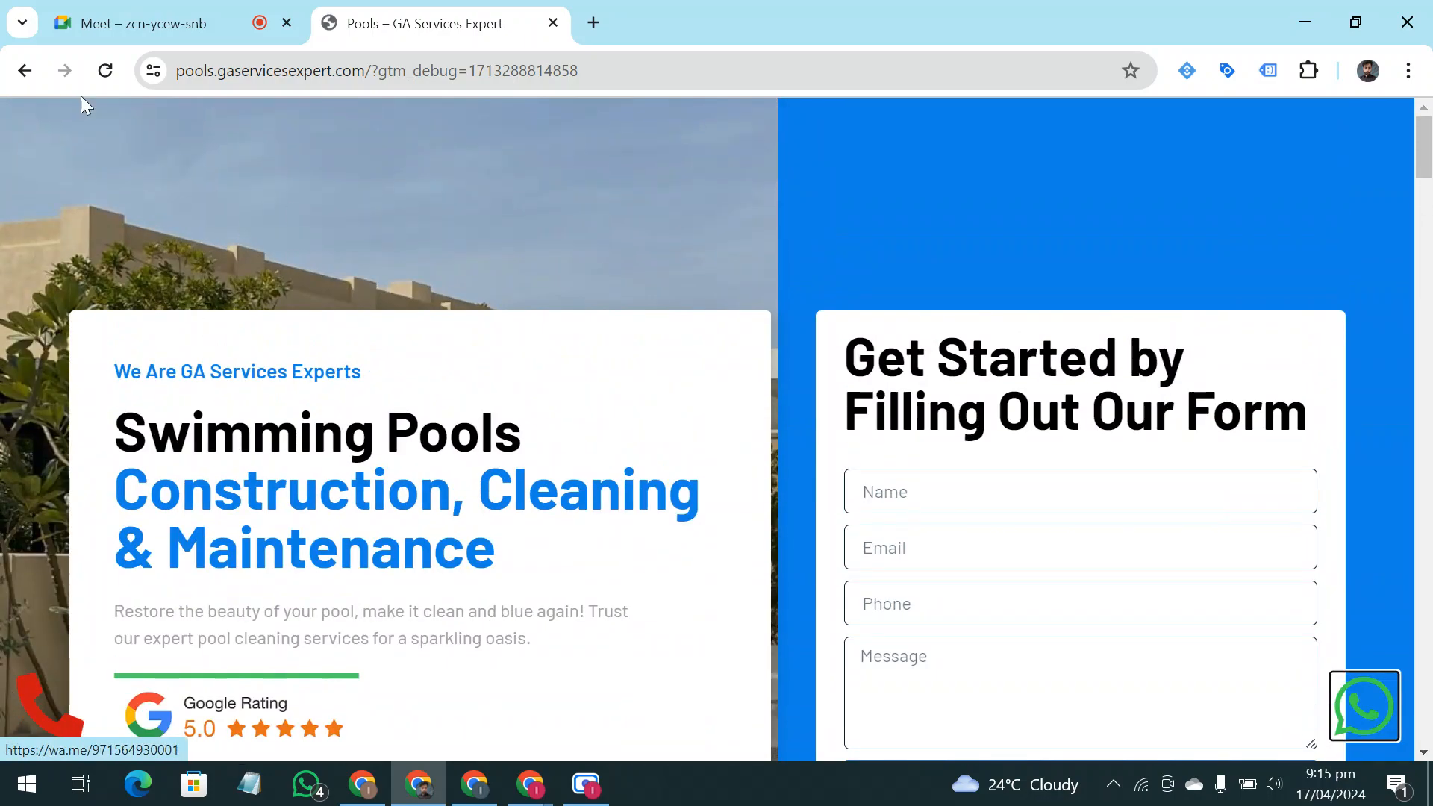
Test the landing page's phone call link without opening an app, and look over the contact form's fields
click(31, 716)
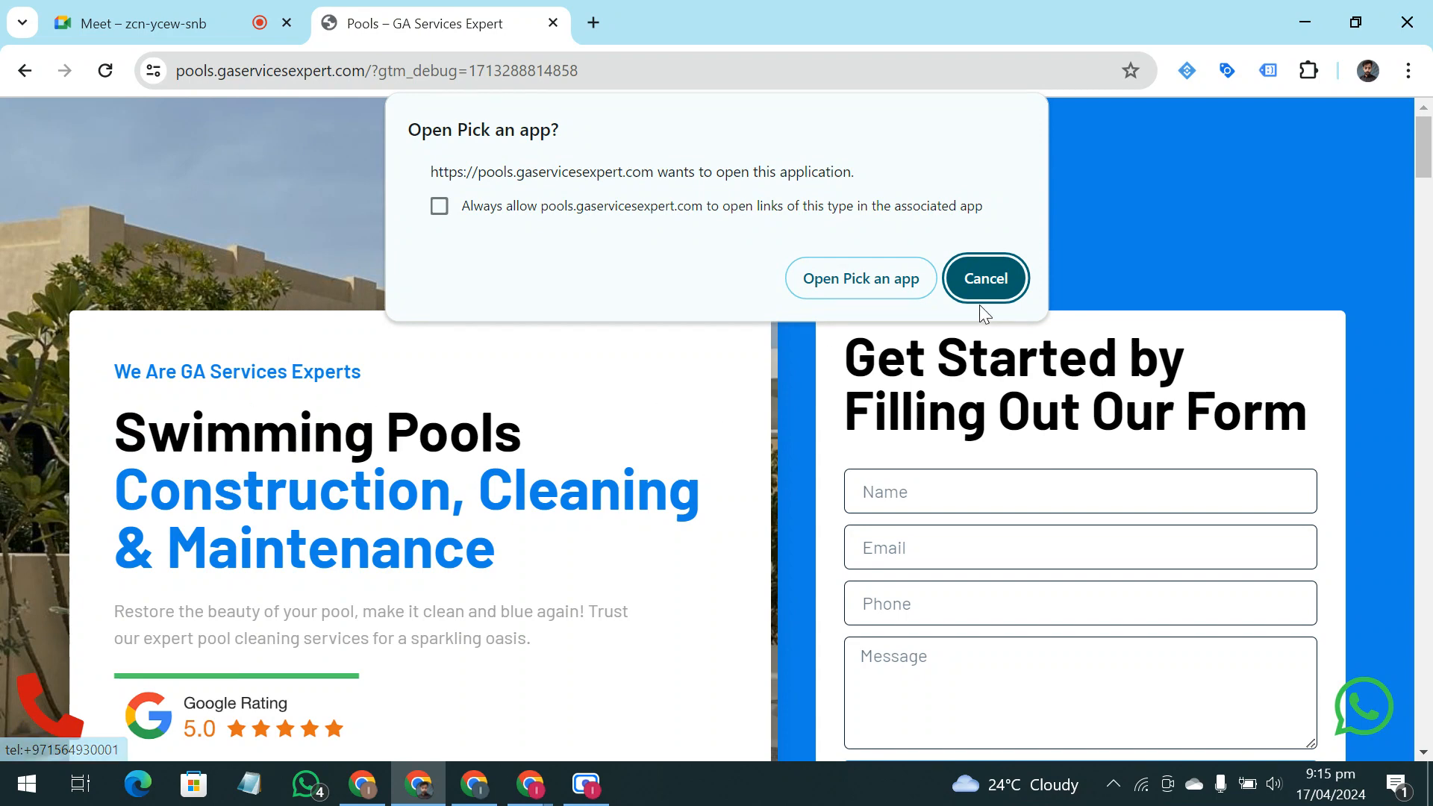
click(983, 282)
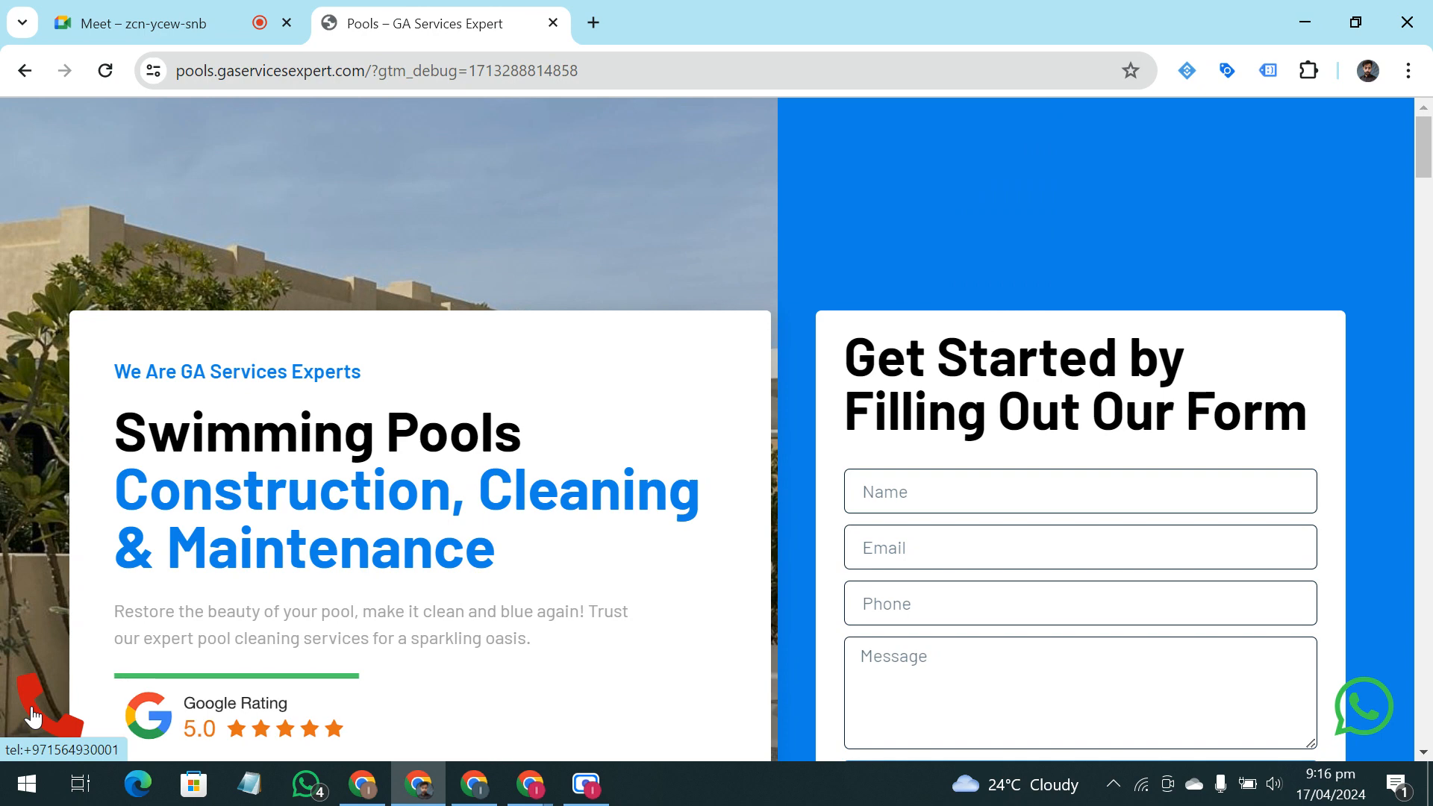
scroll(668, 409, down, 3)
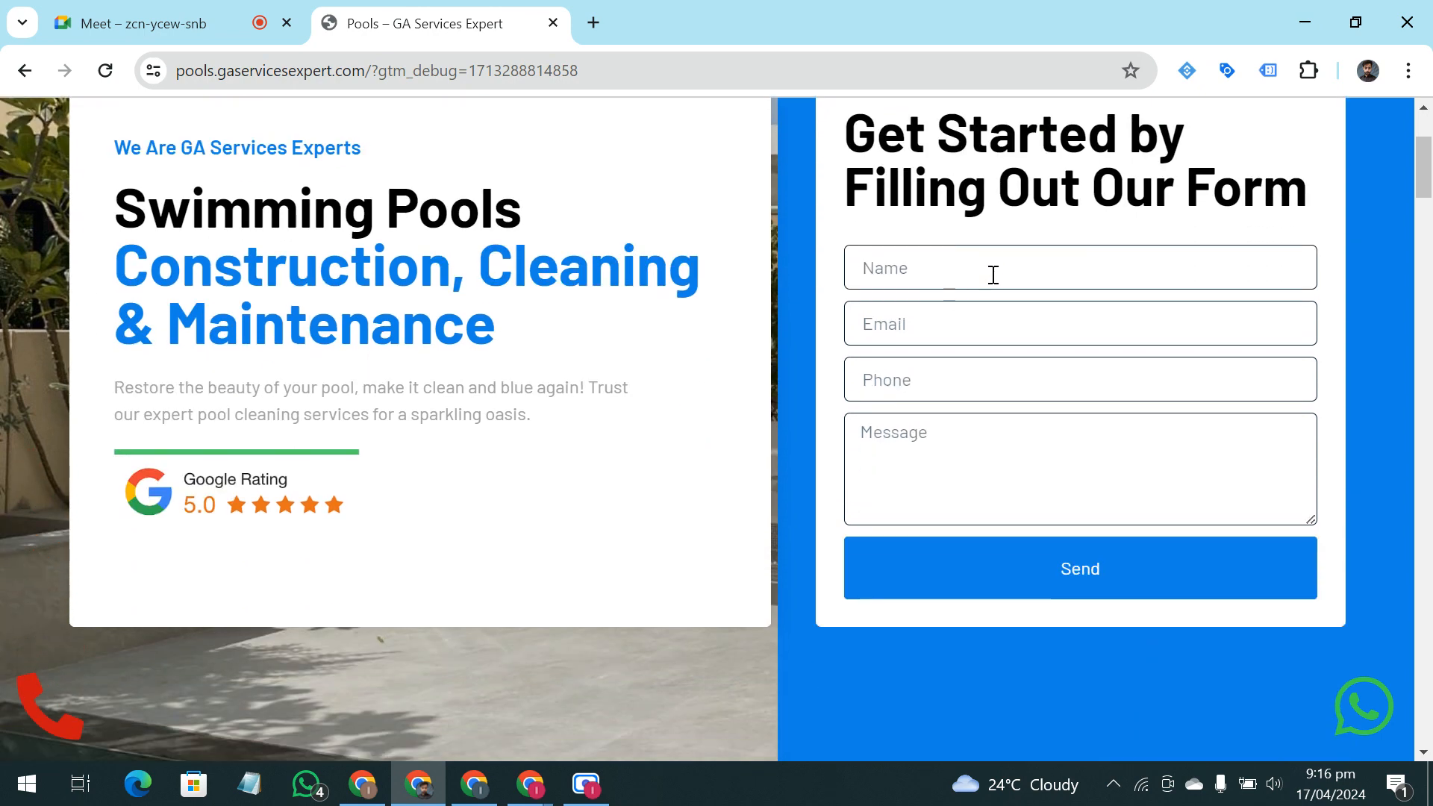
click(993, 275)
click(863, 329)
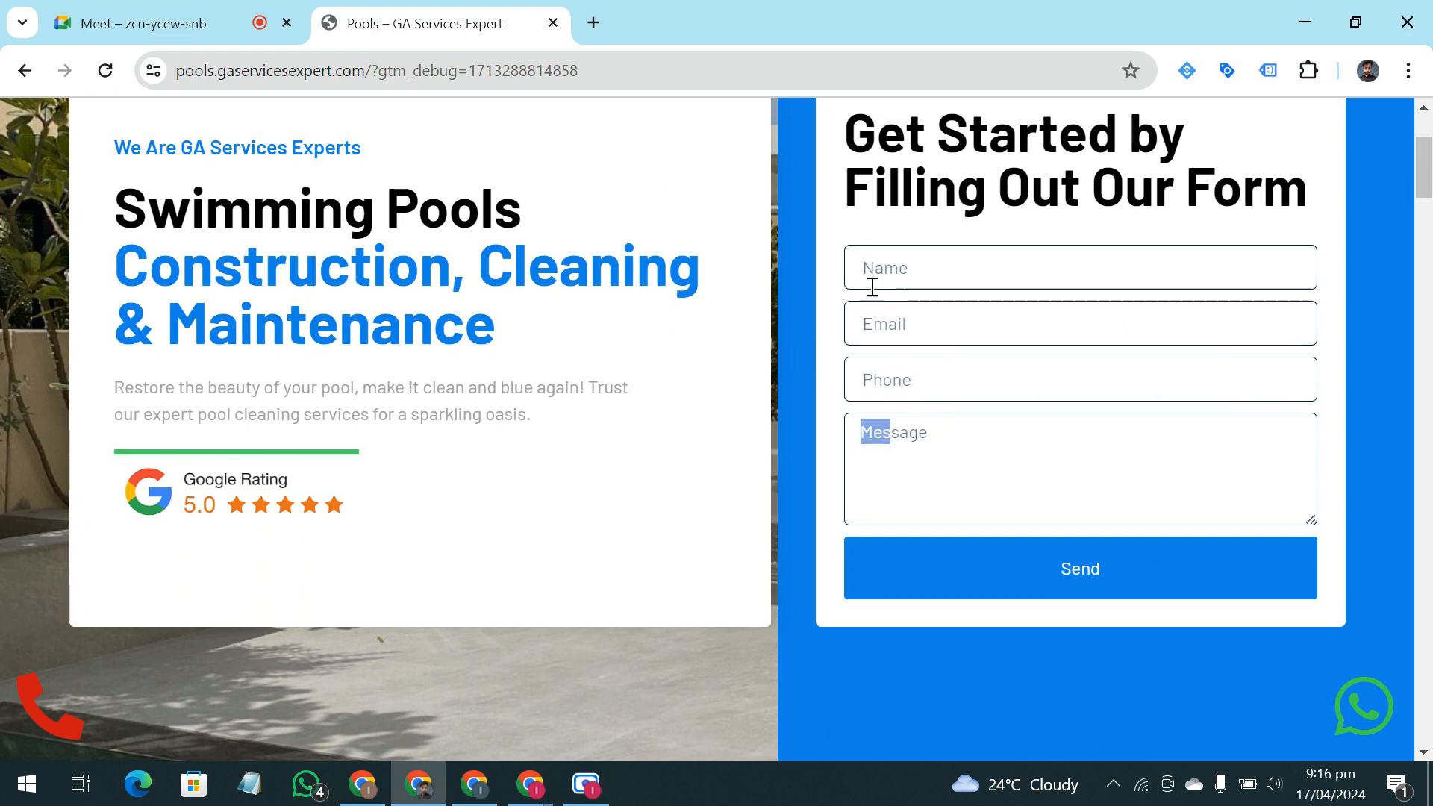
click(934, 482)
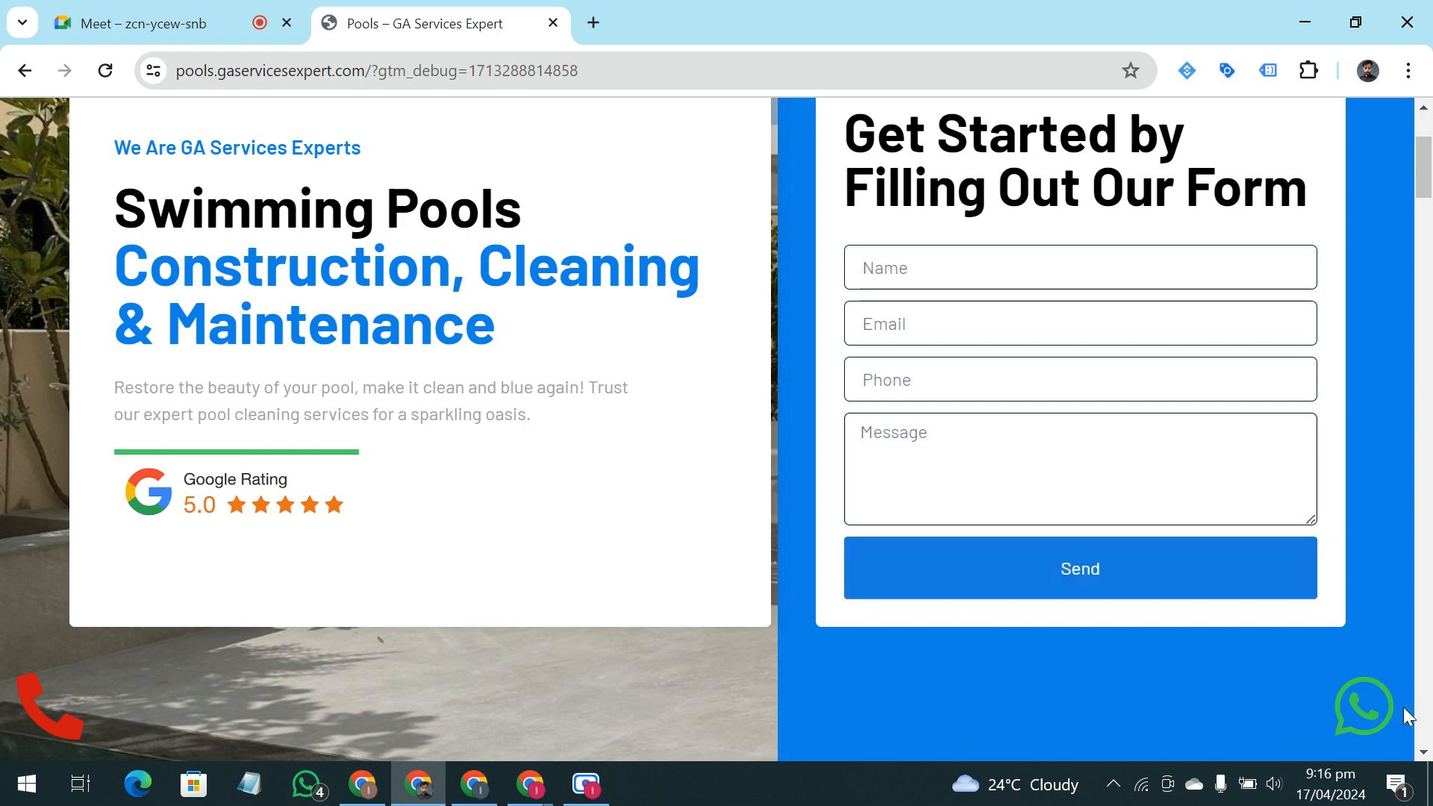
Test the landing page's WhatsApp link, decline opening the WhatsApp app, and return to the pools page
click(1360, 723)
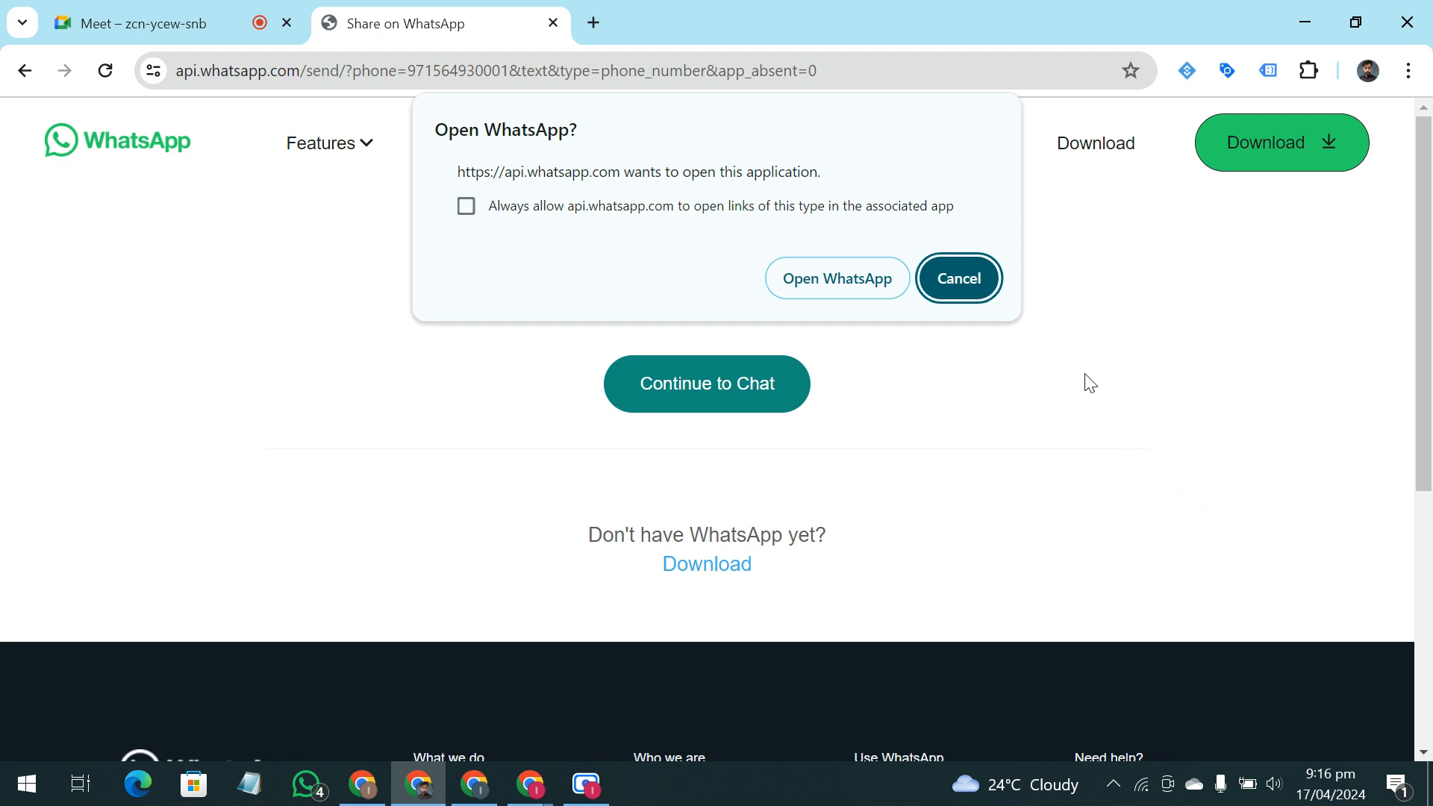
click(970, 287)
scroll(353, 578, down, 5)
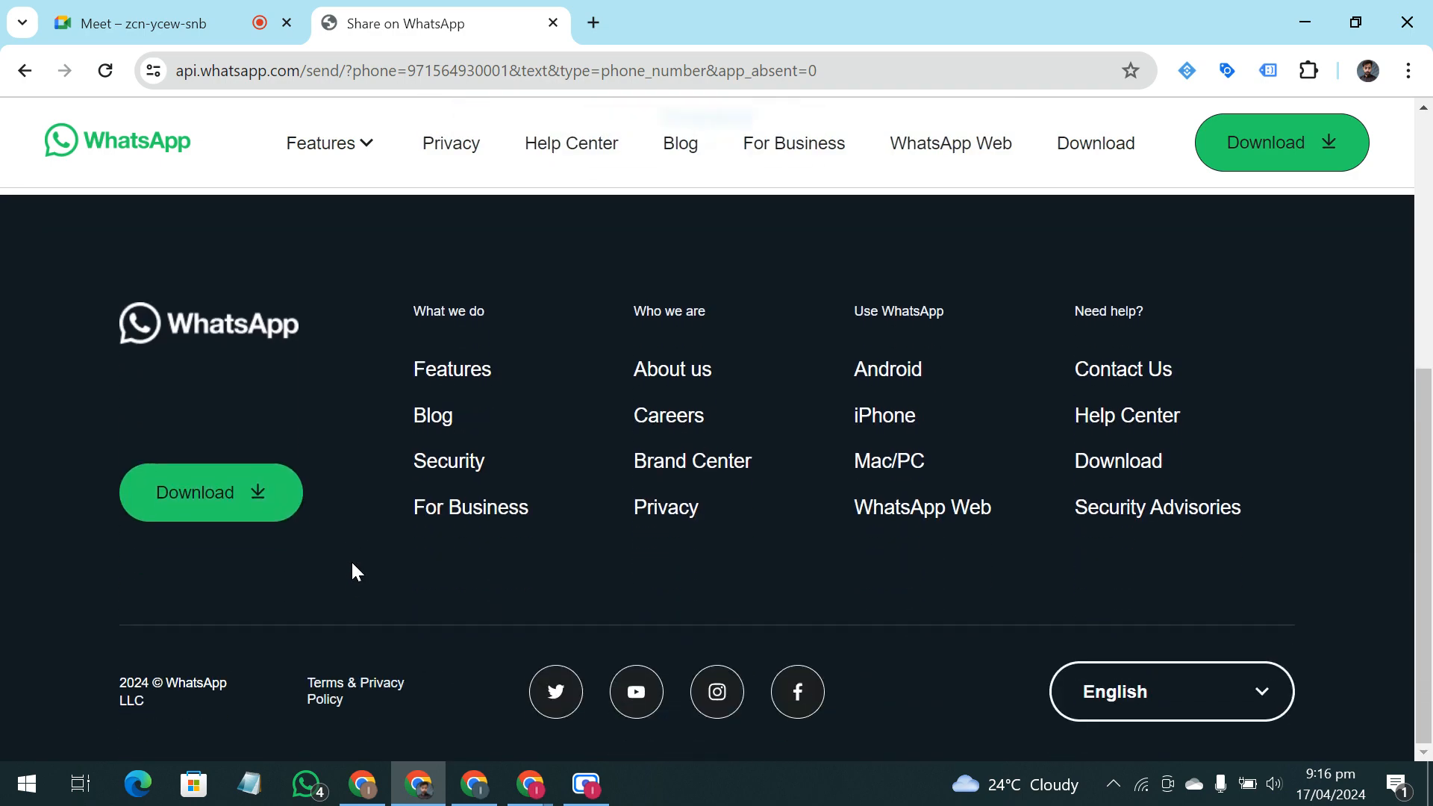
scroll(1247, 596, up, 5)
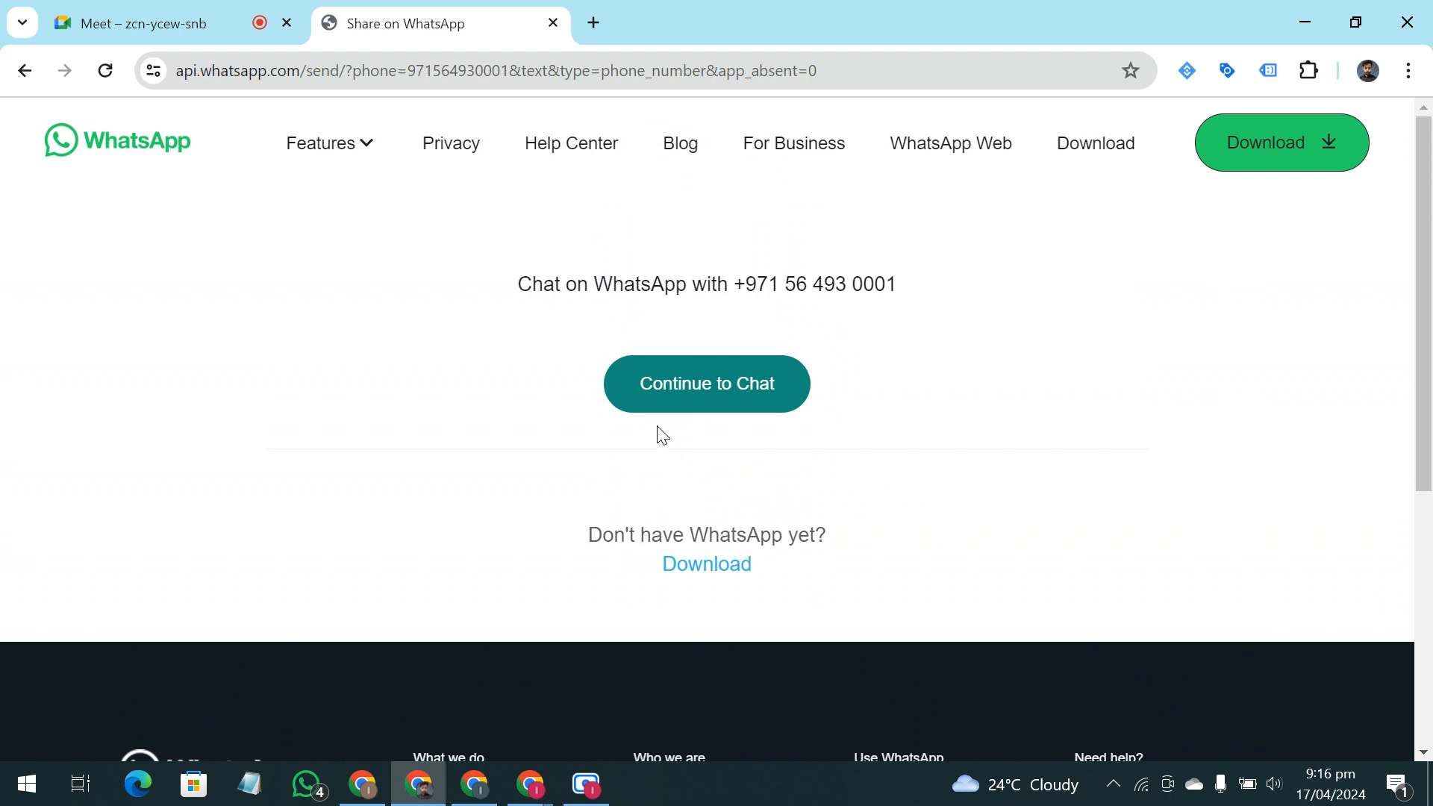
click(24, 70)
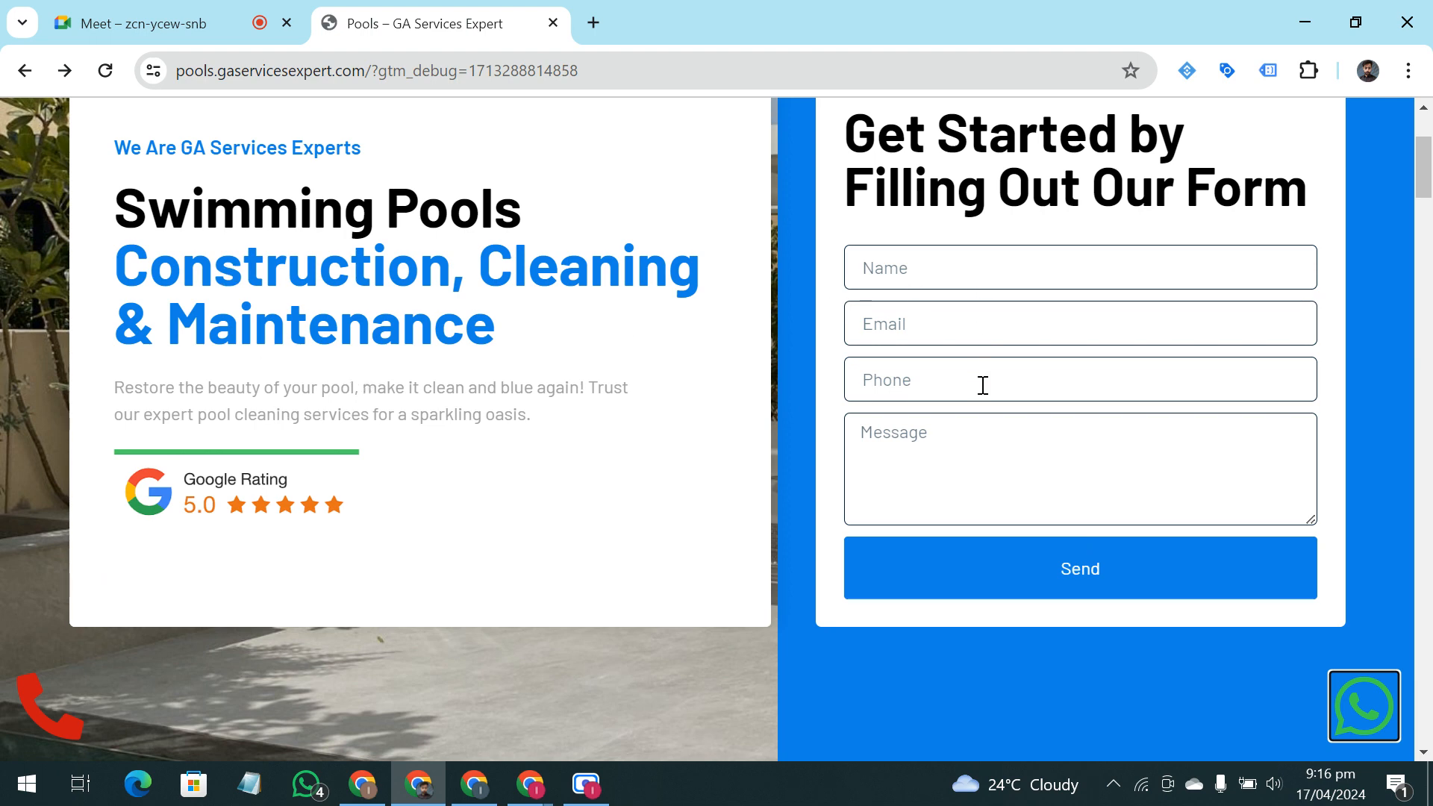
click(997, 254)
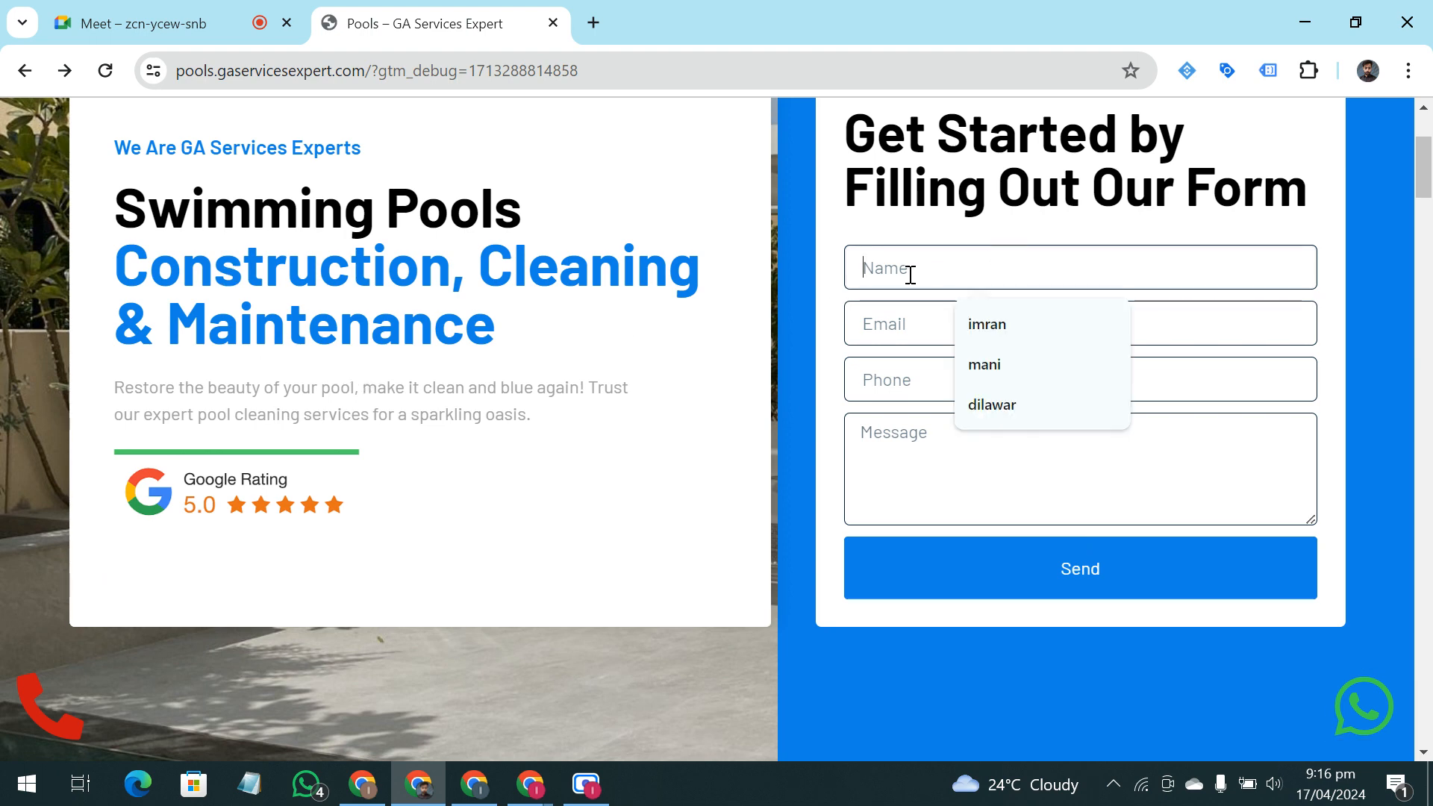
click(794, 297)
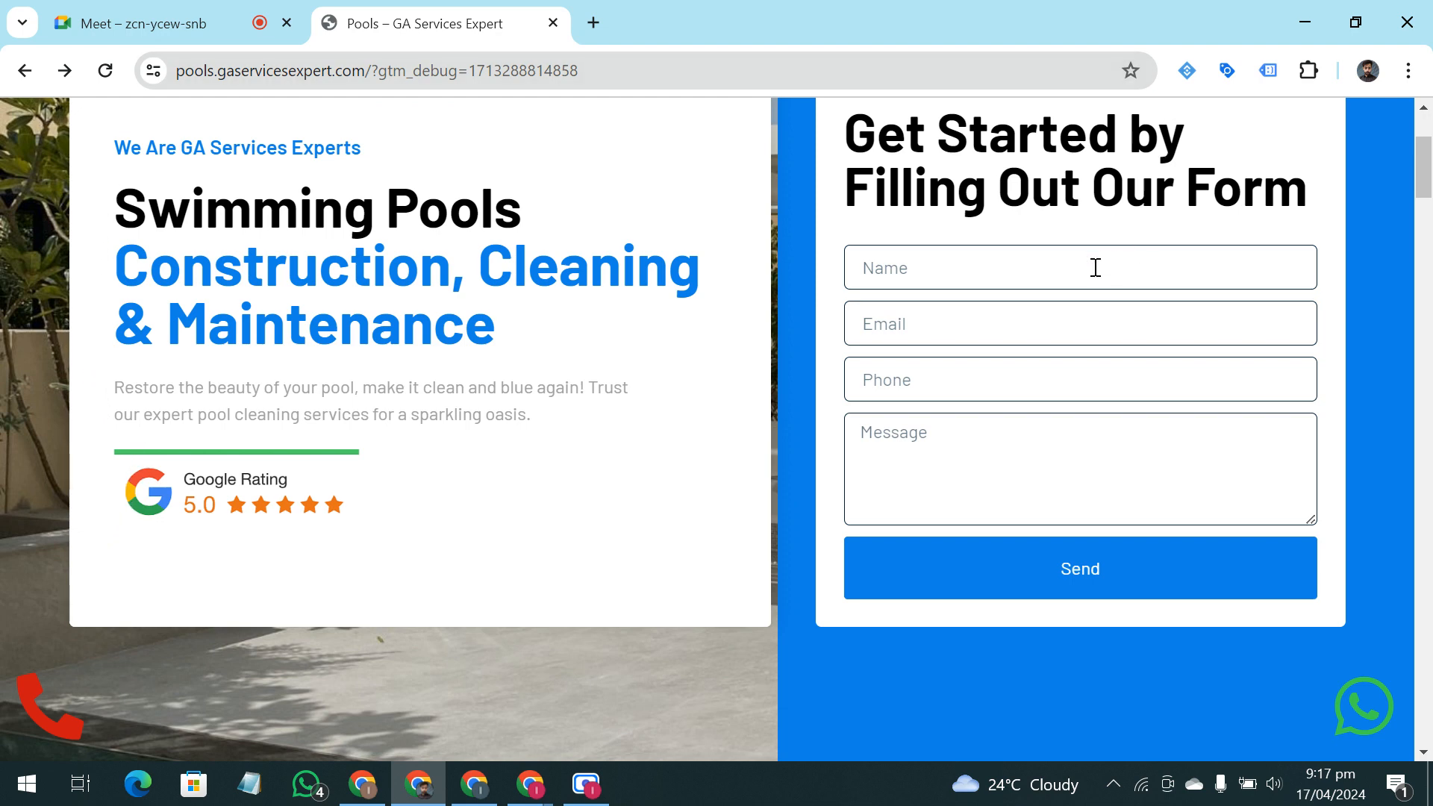
Search Google for "google tag manager" in a new browser tab
click(594, 22)
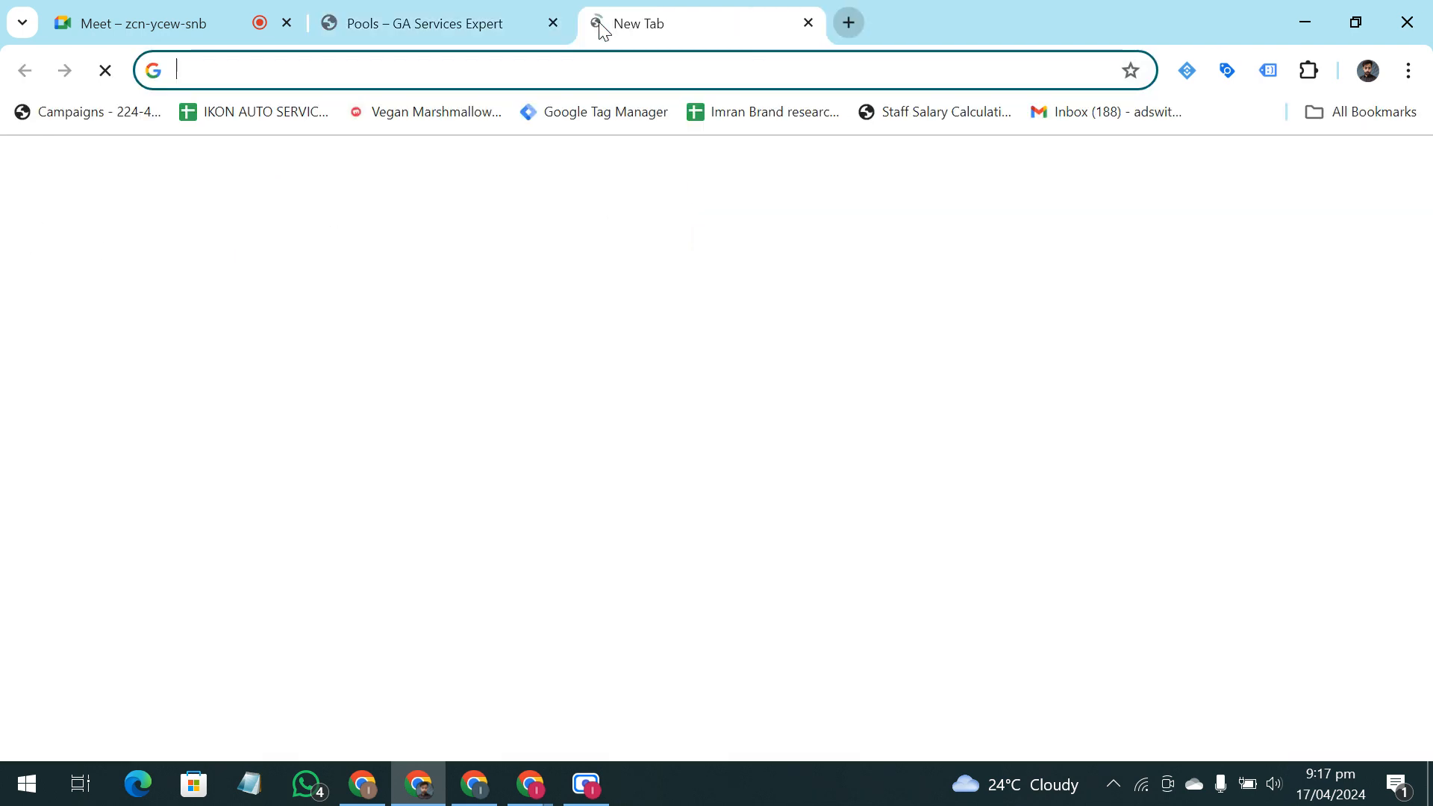
text(Google tag manager)
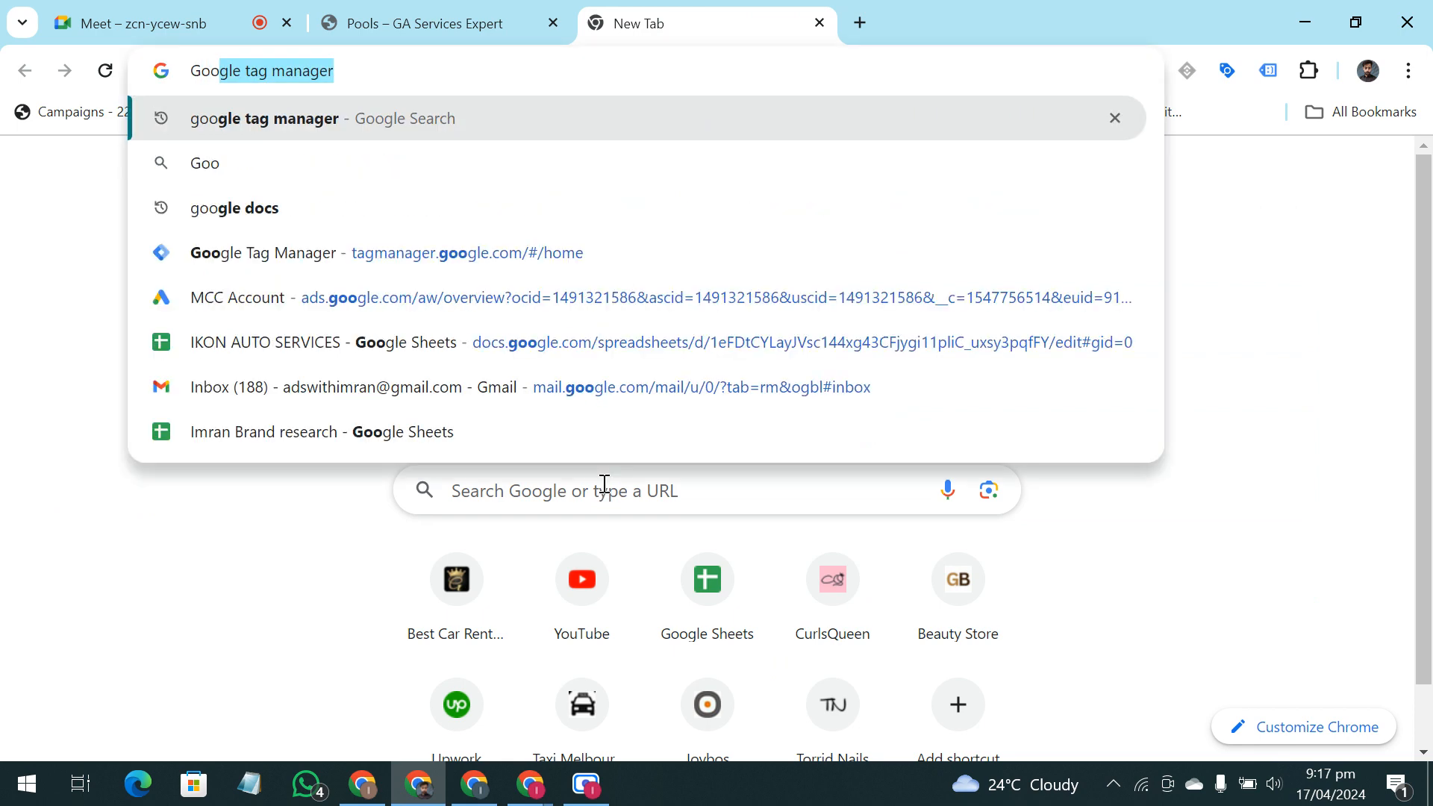
key(Return)
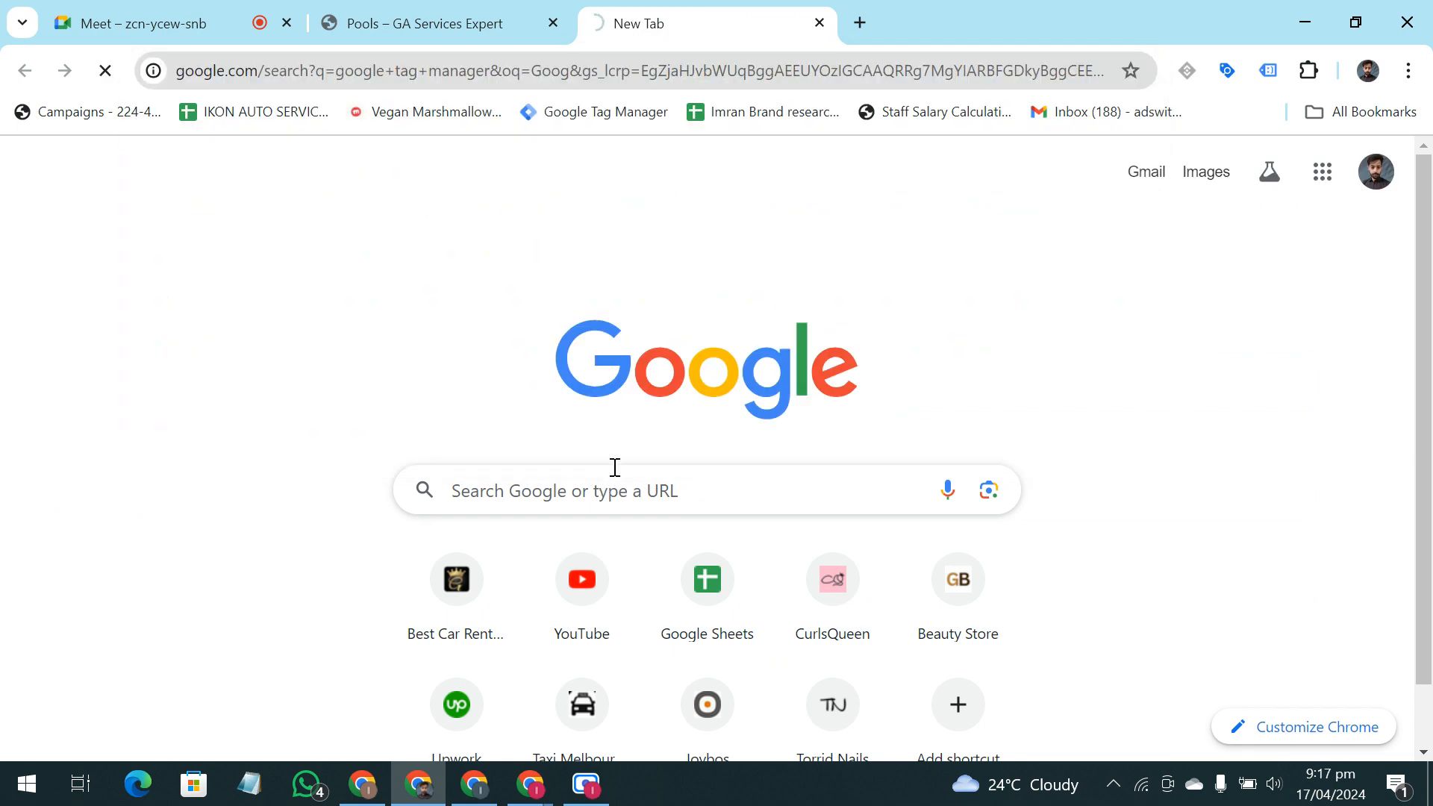
Return to the Google Meet call and share the entire screen with the participants
click(217, 9)
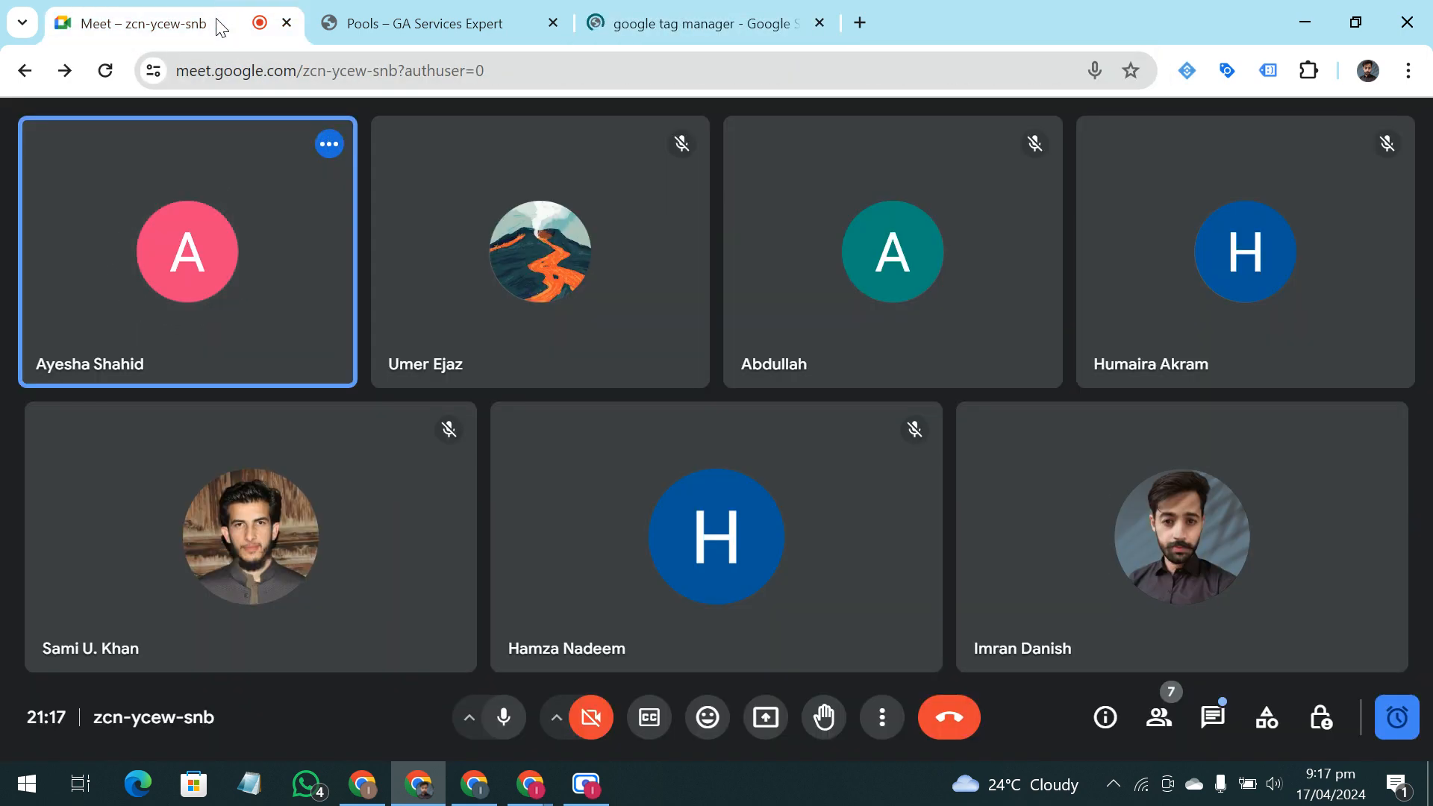
mouse_move(427, 21)
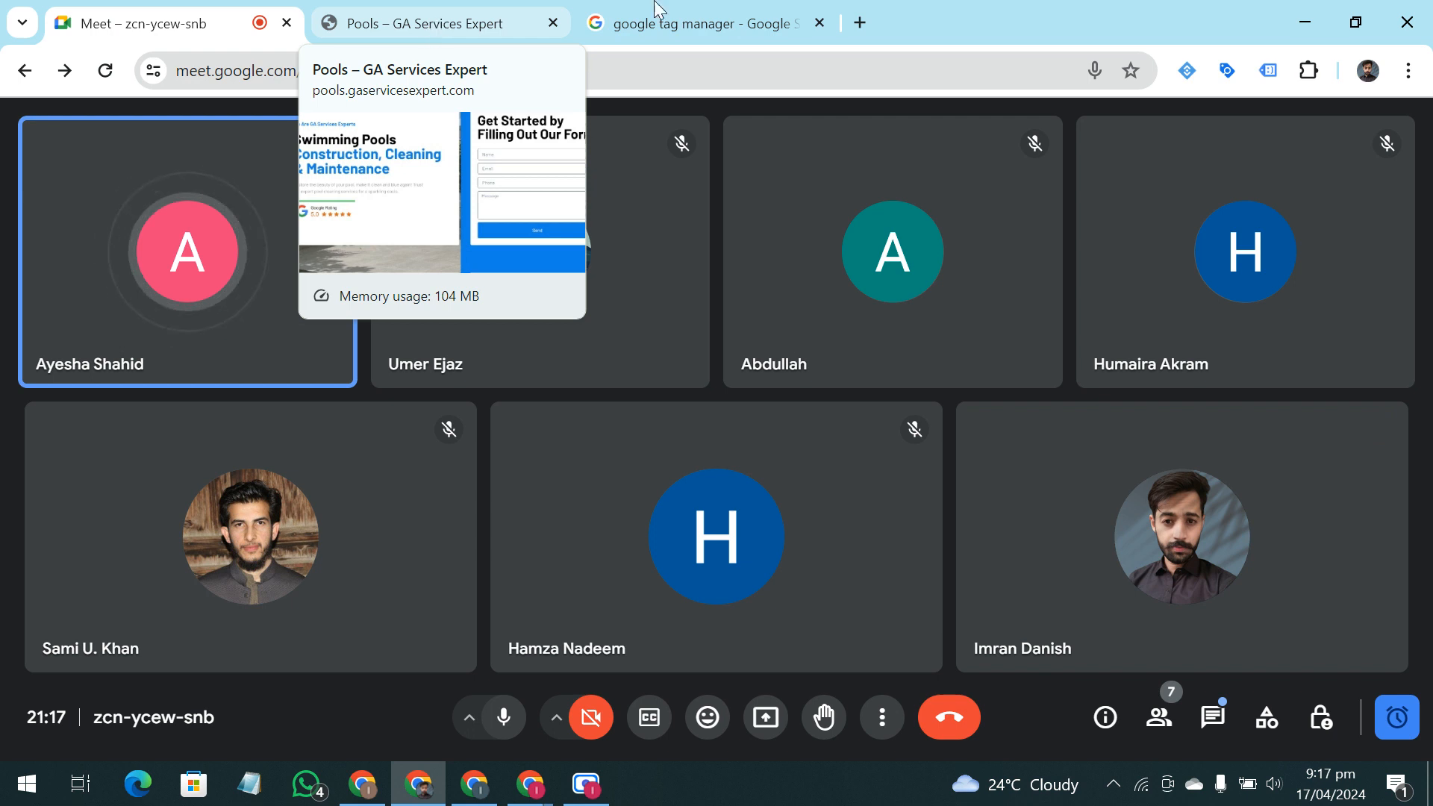
click(766, 707)
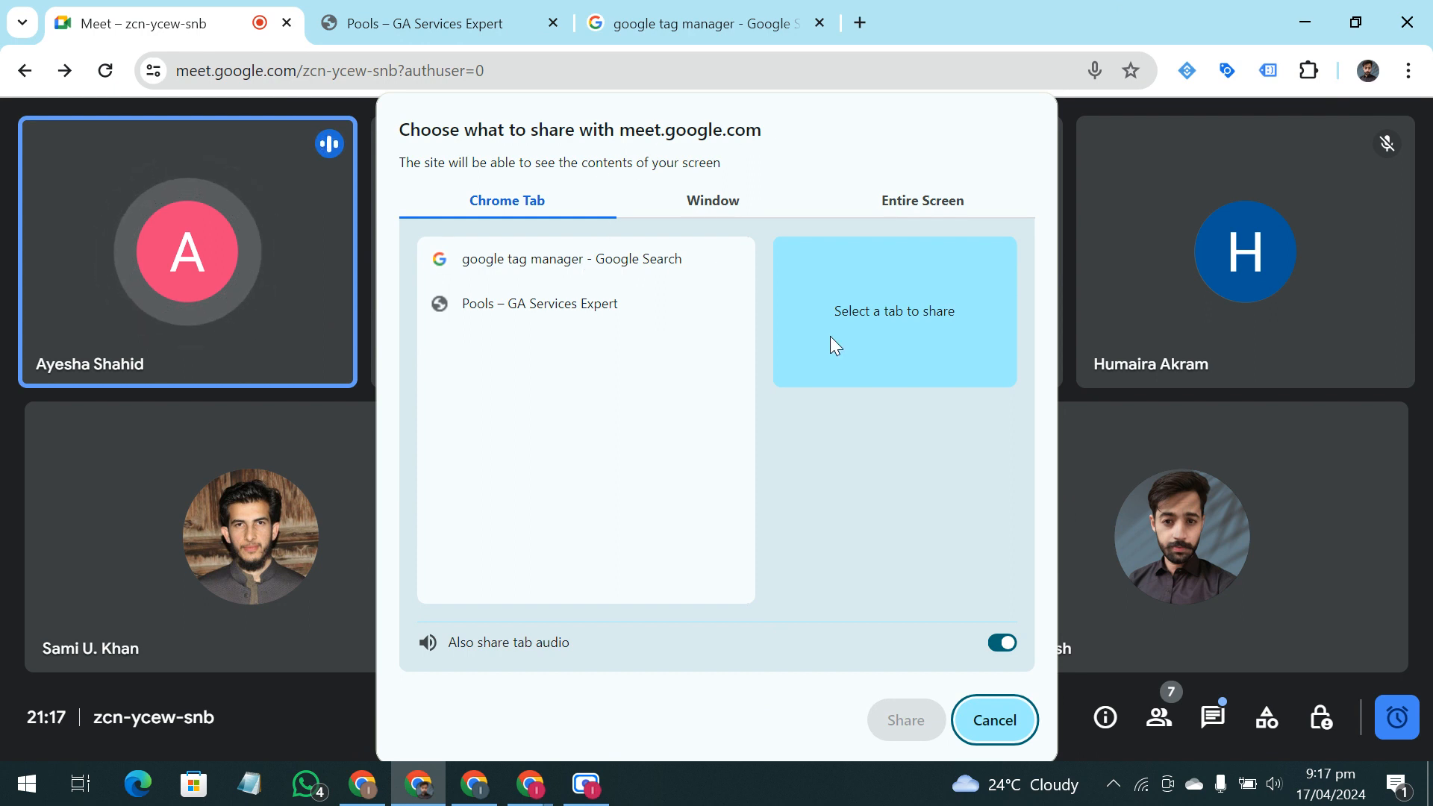
click(888, 213)
click(633, 310)
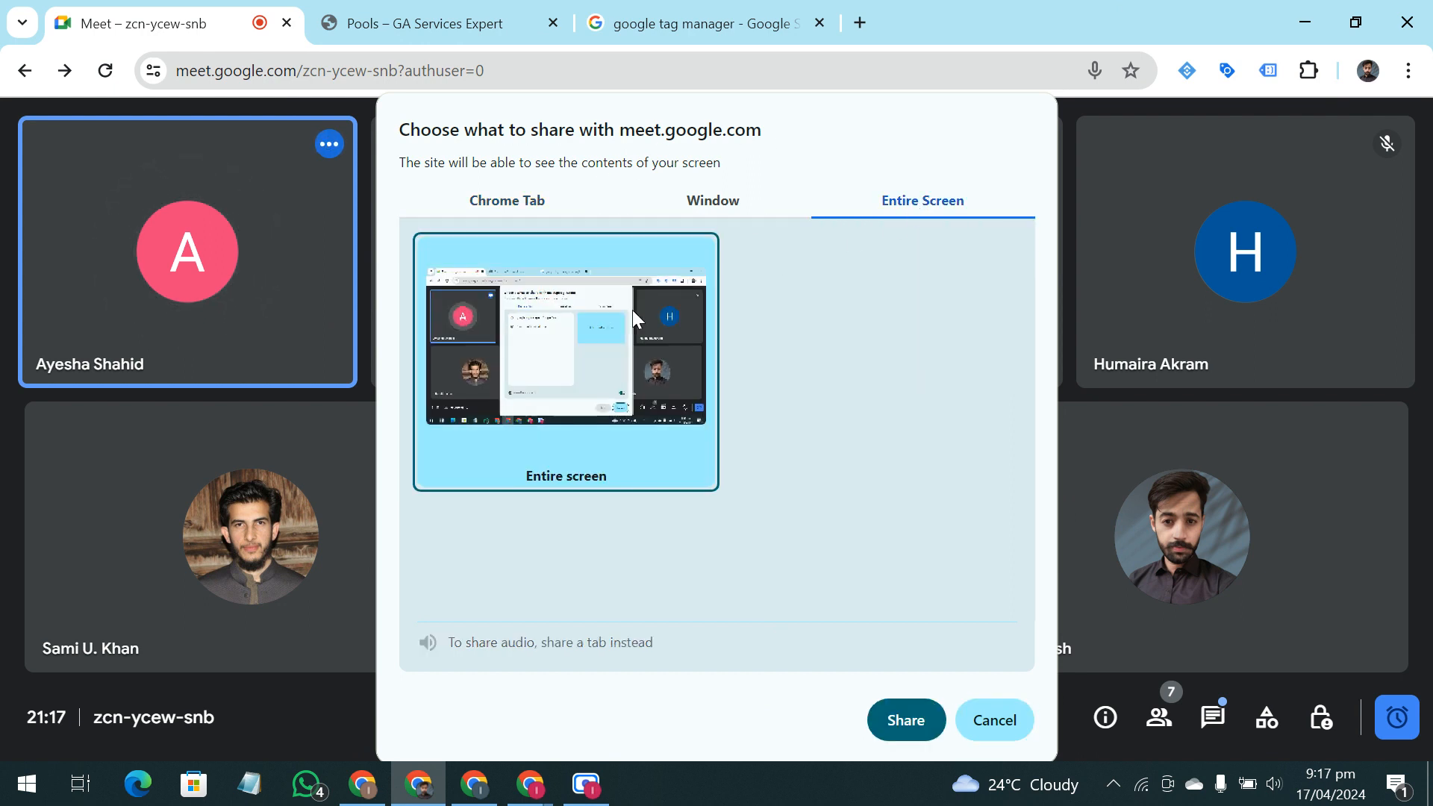
click(912, 721)
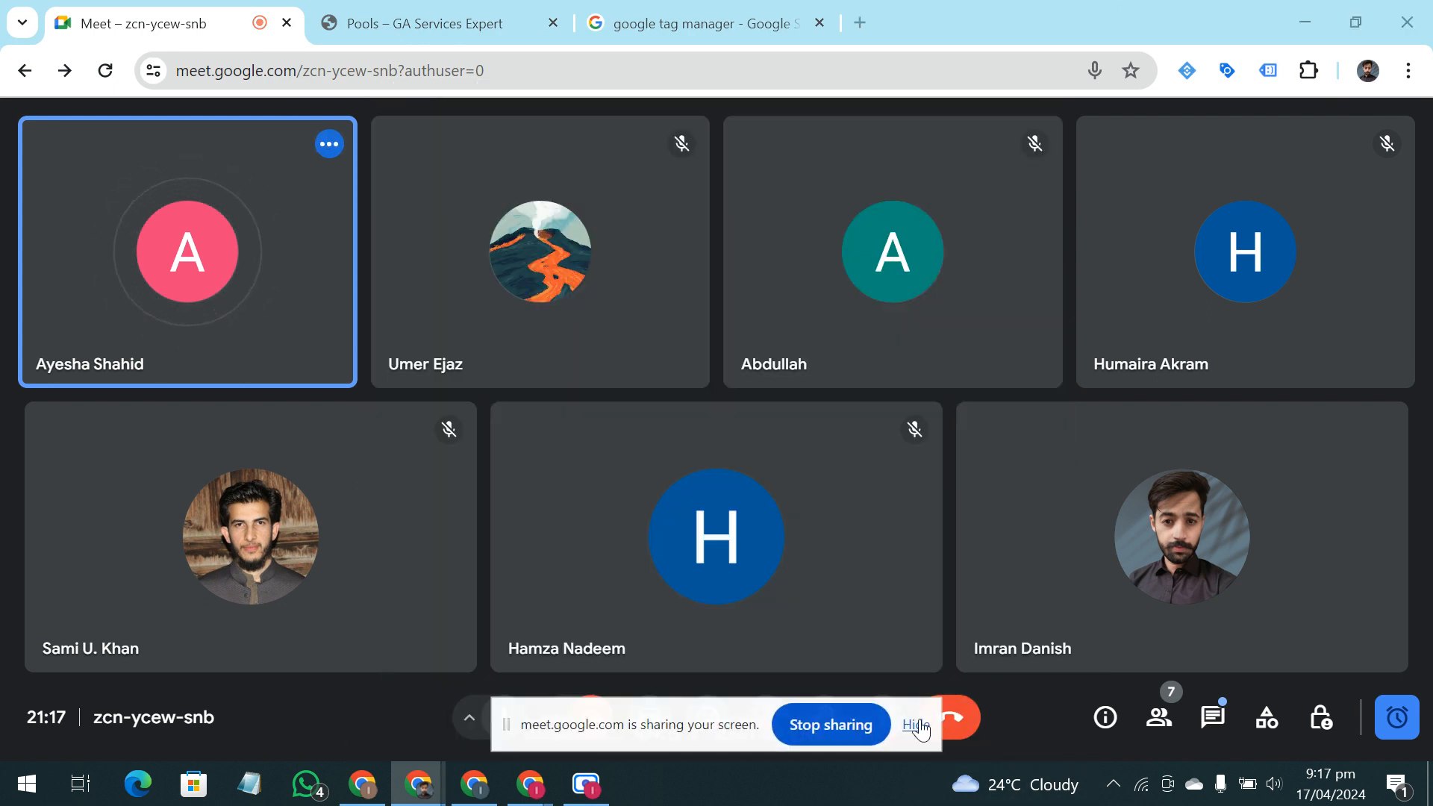
Hide the screen-sharing notice, ignore the infinity mirror warning in Meet, and switch to the pools landing page
click(917, 725)
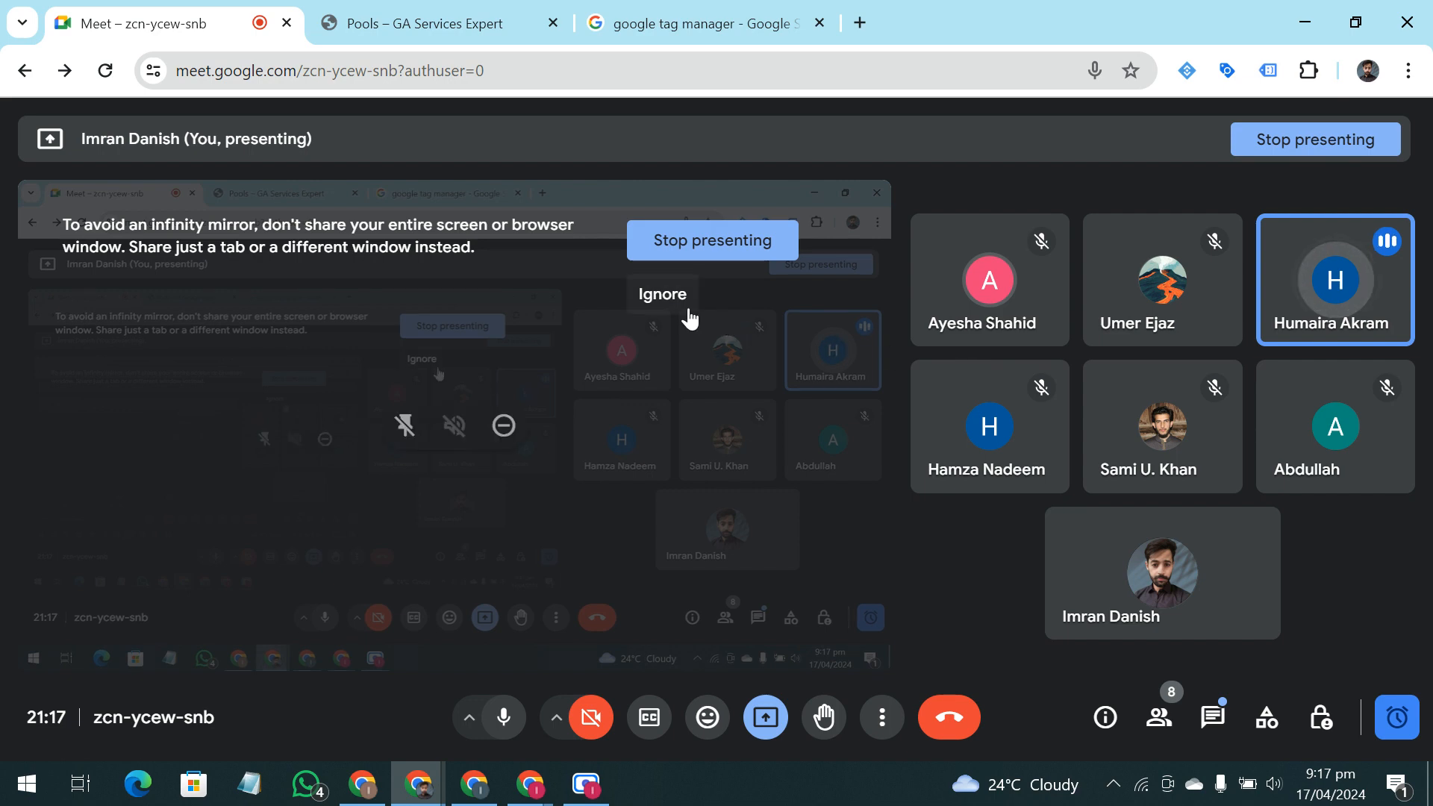
click(687, 310)
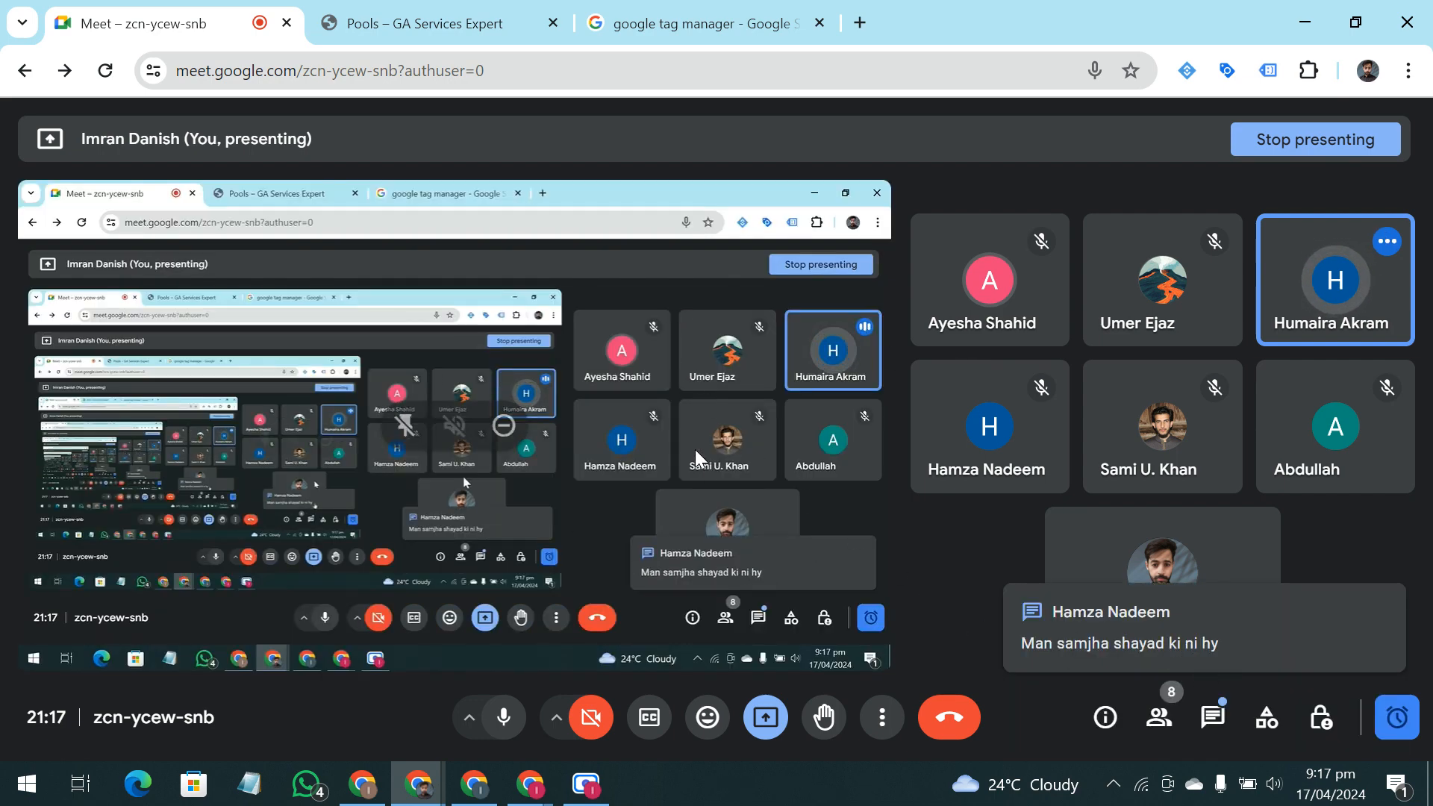
click(478, 24)
Look over the landing page's headline, contact form, services section, and the call and WhatsApp icons
scroll(657, 280, up, 3)
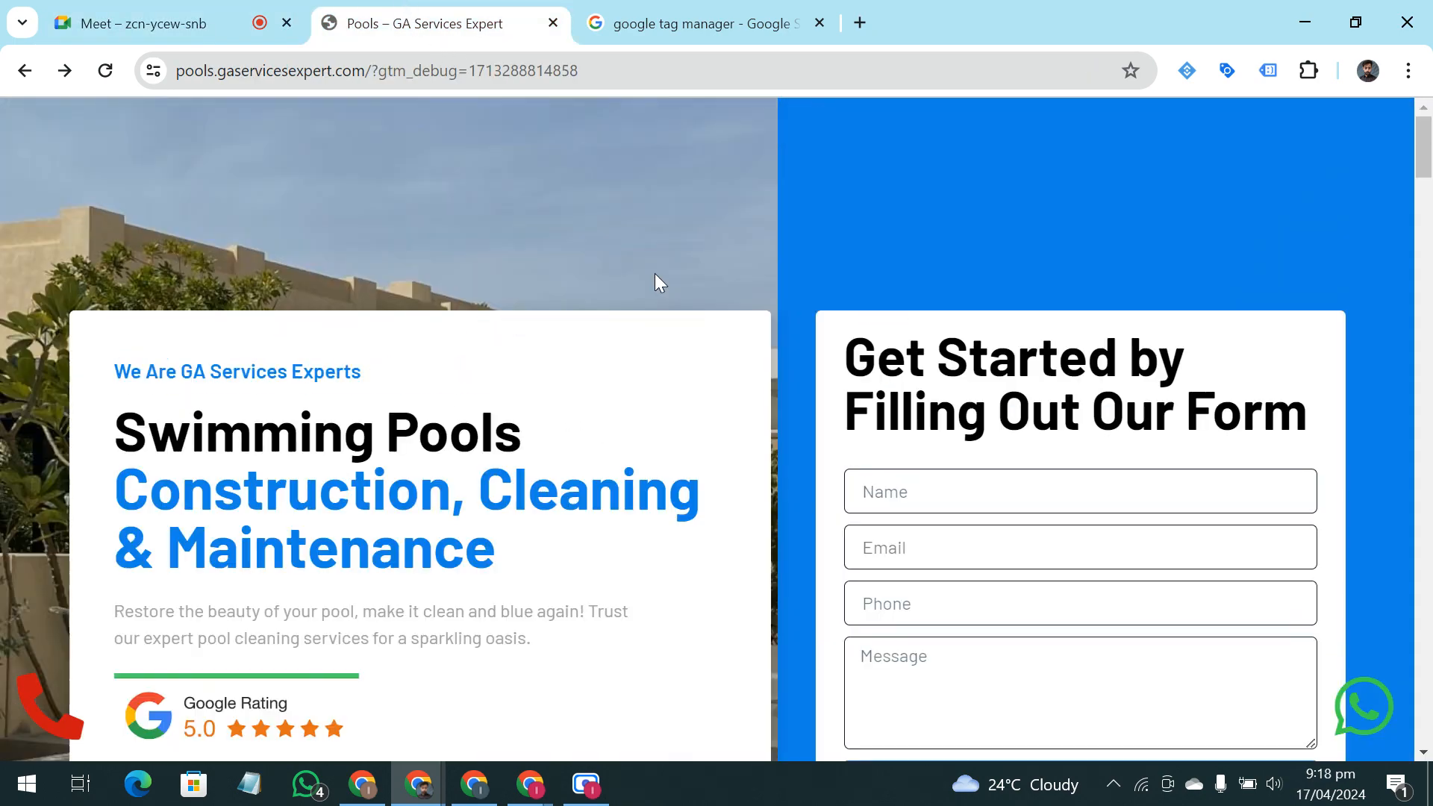
scroll(663, 286, down, 5)
scroll(663, 286, up, 3)
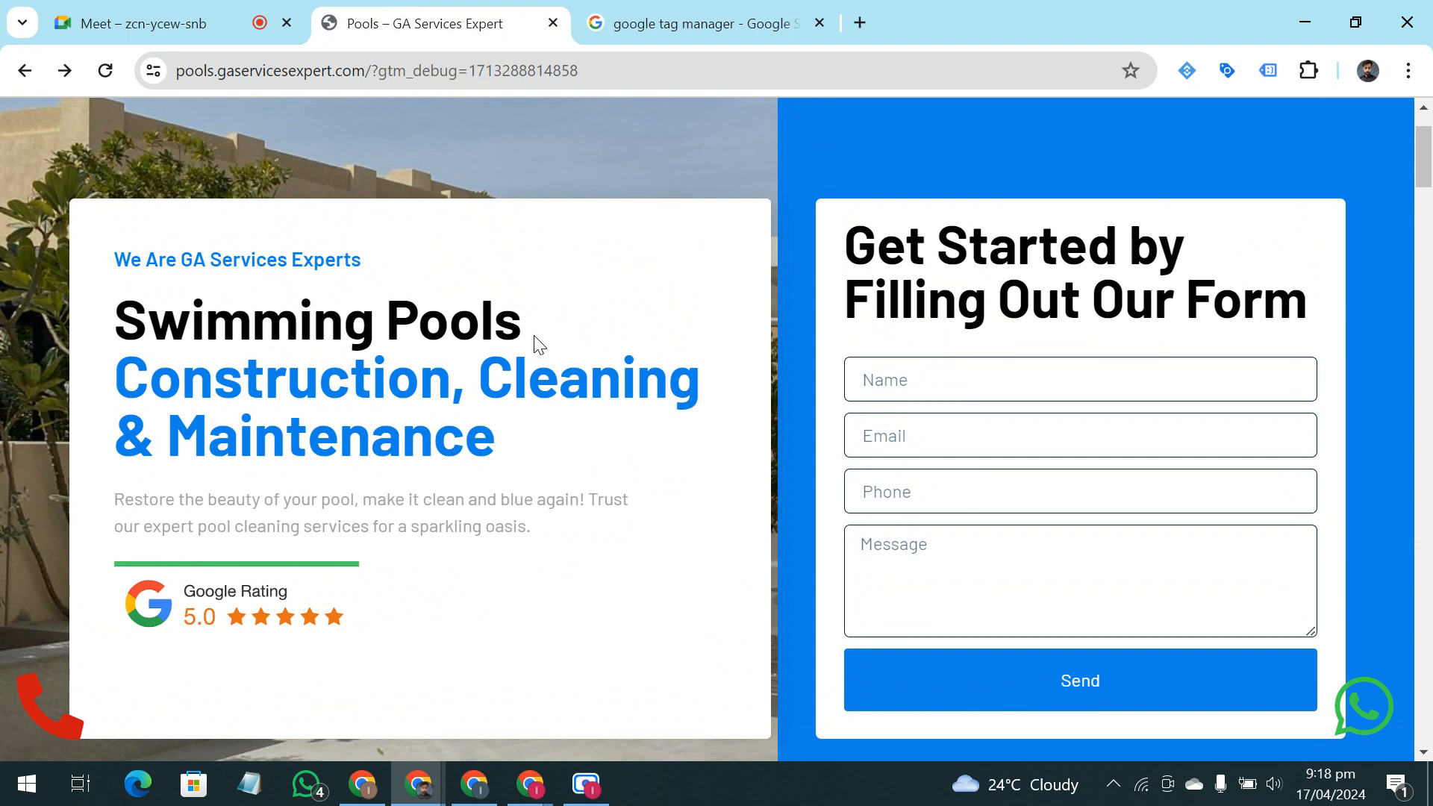
scroll(983, 532, down, 1)
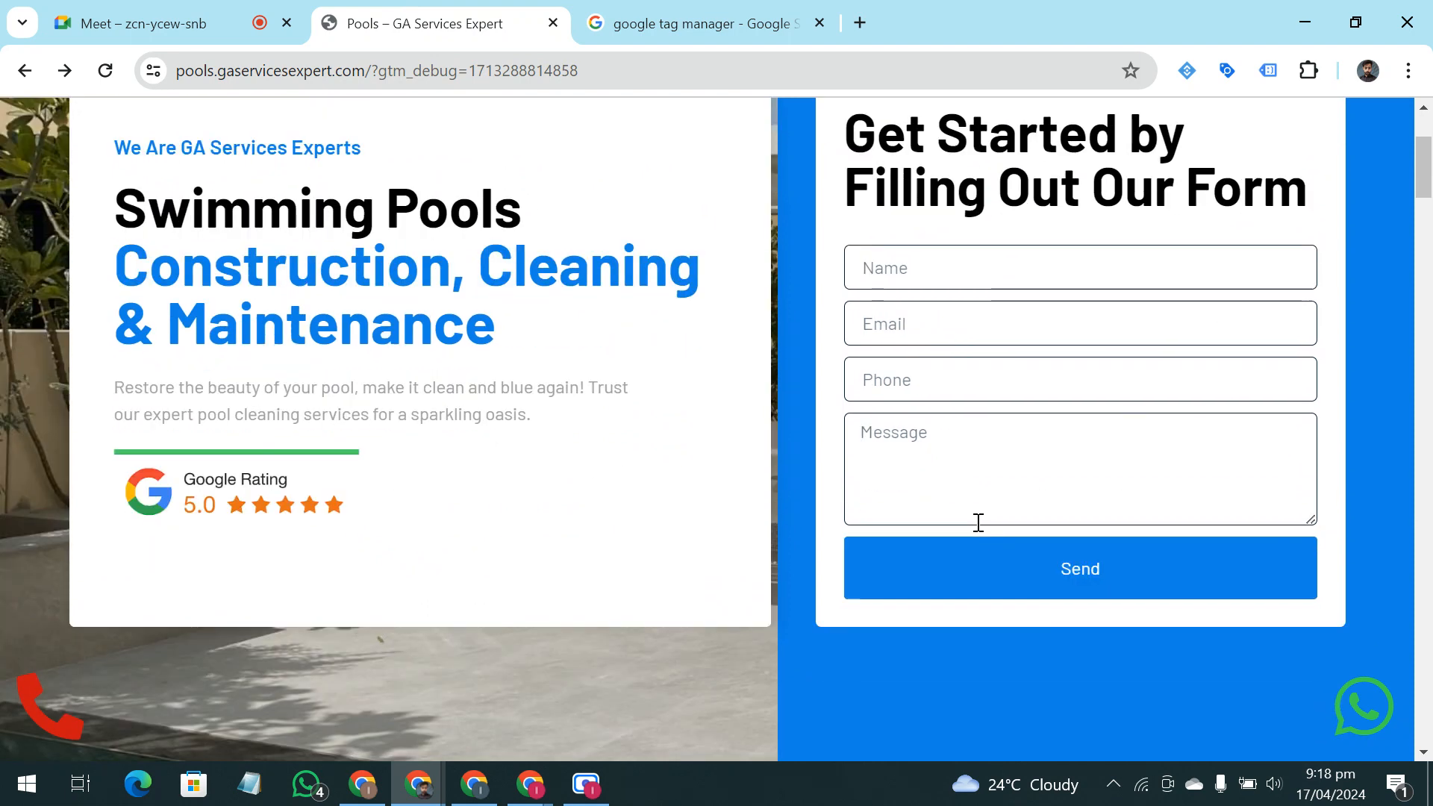
scroll(980, 526, down, 1)
scroll(978, 526, up, 2)
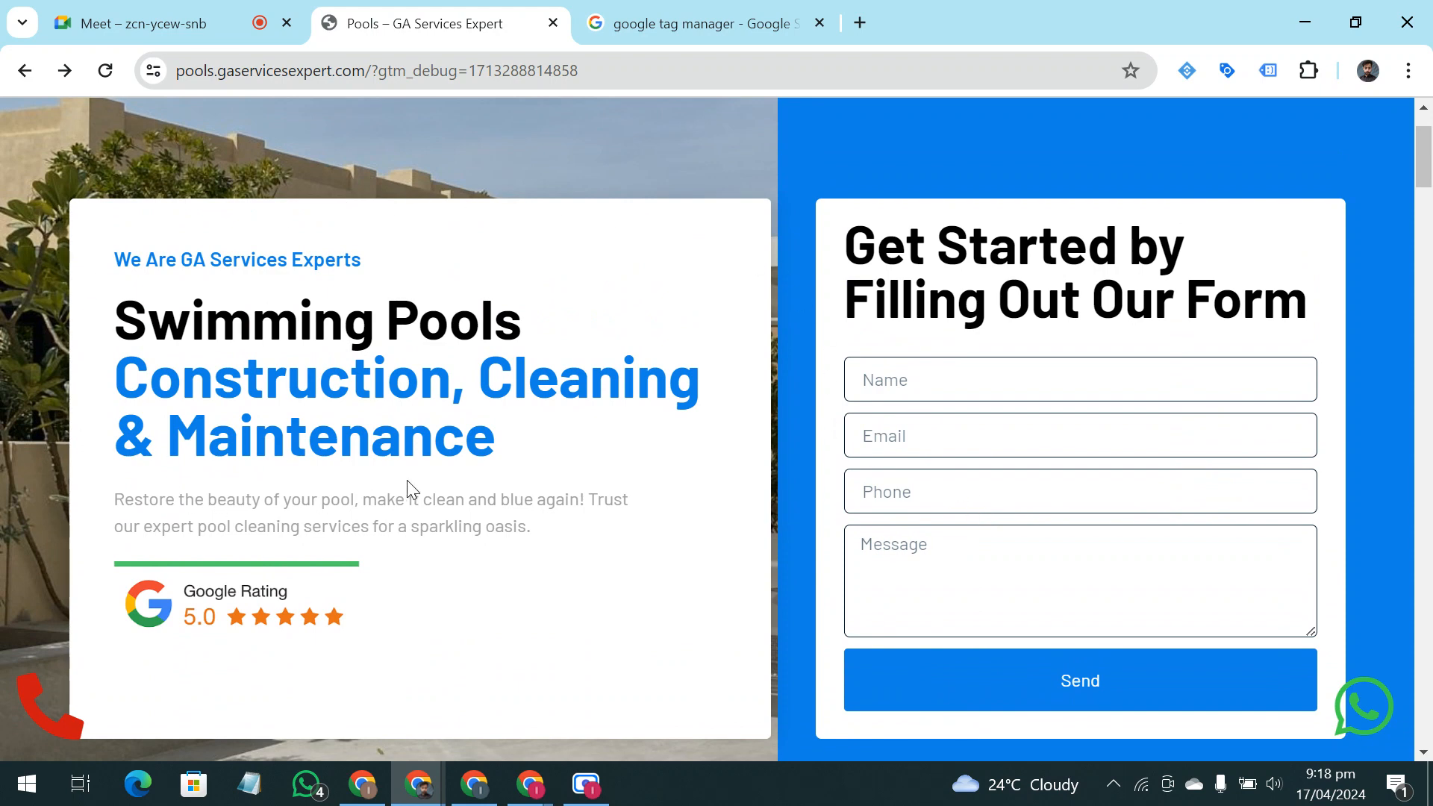
scroll(428, 470, down, 5)
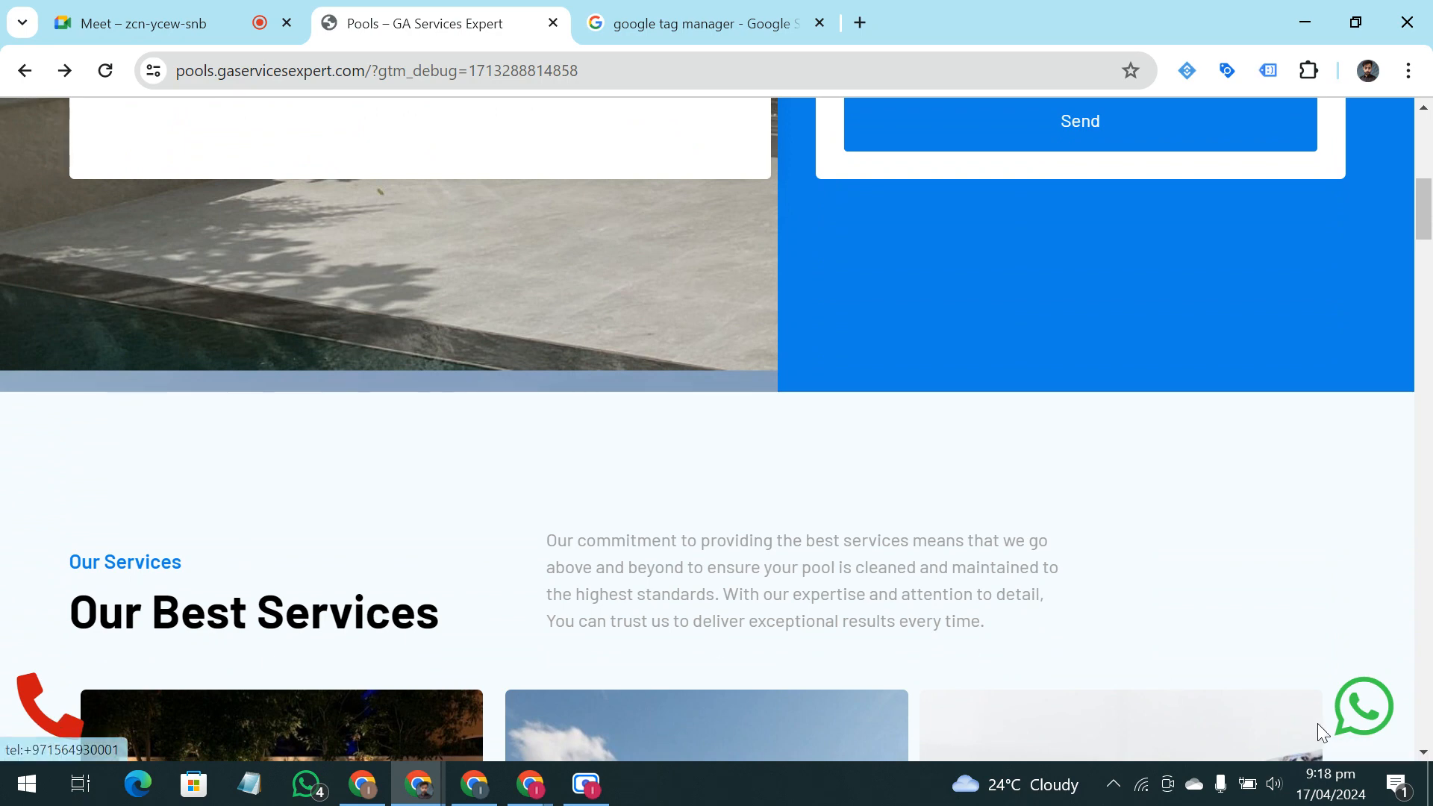
scroll(1356, 716, up, 4)
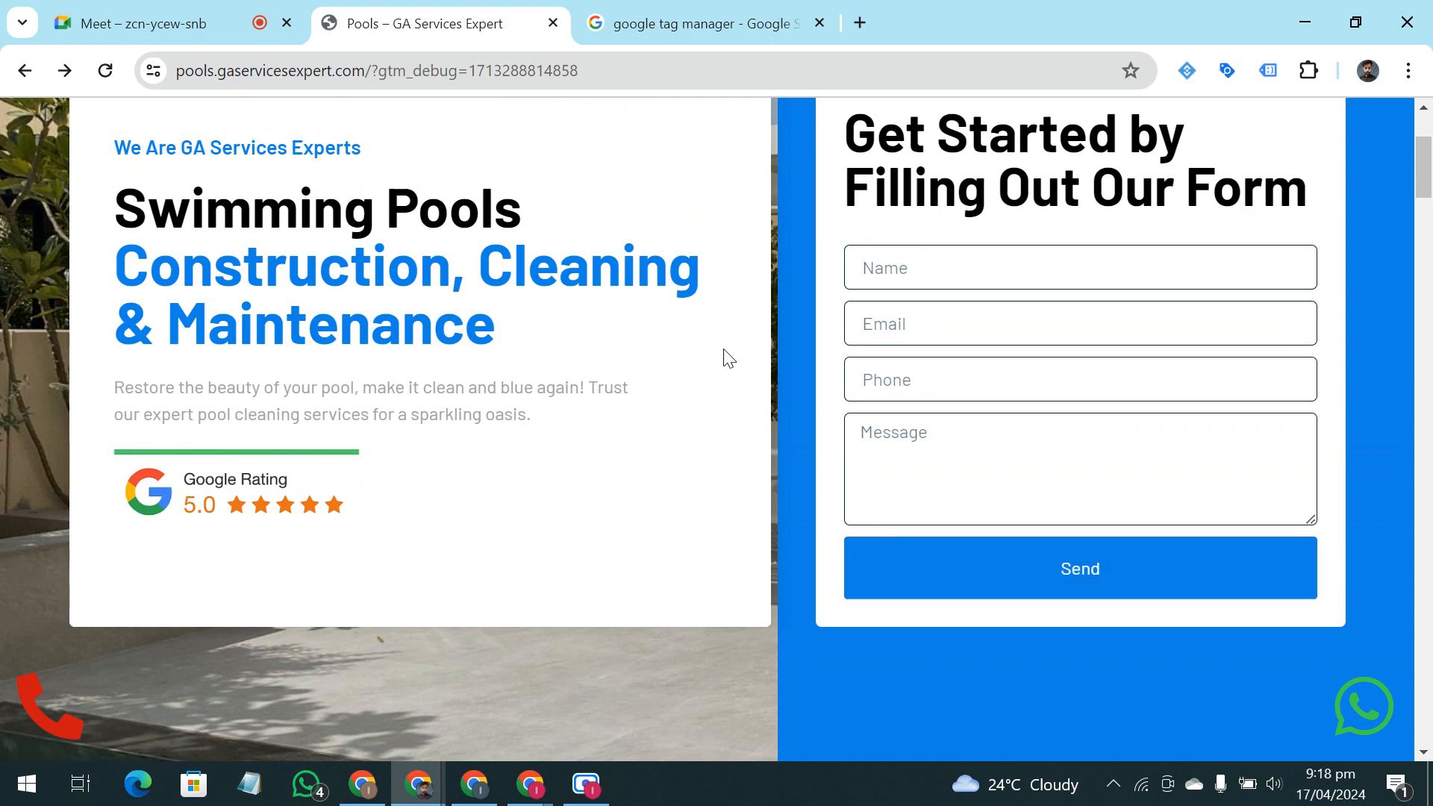
Examine the contact form's Name, Email, Phone and Message fields and the page's call icon without entering any data
click(899, 270)
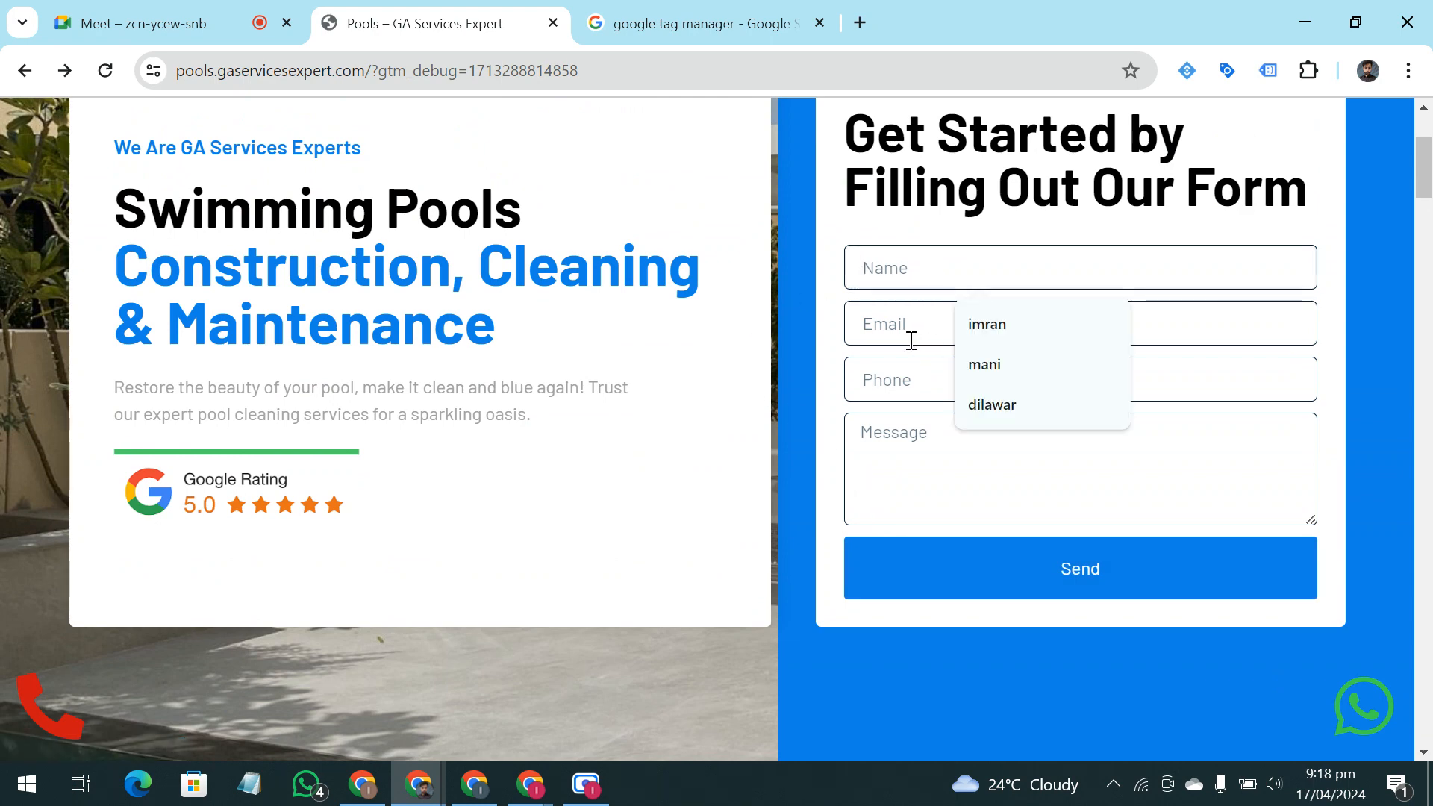
click(918, 458)
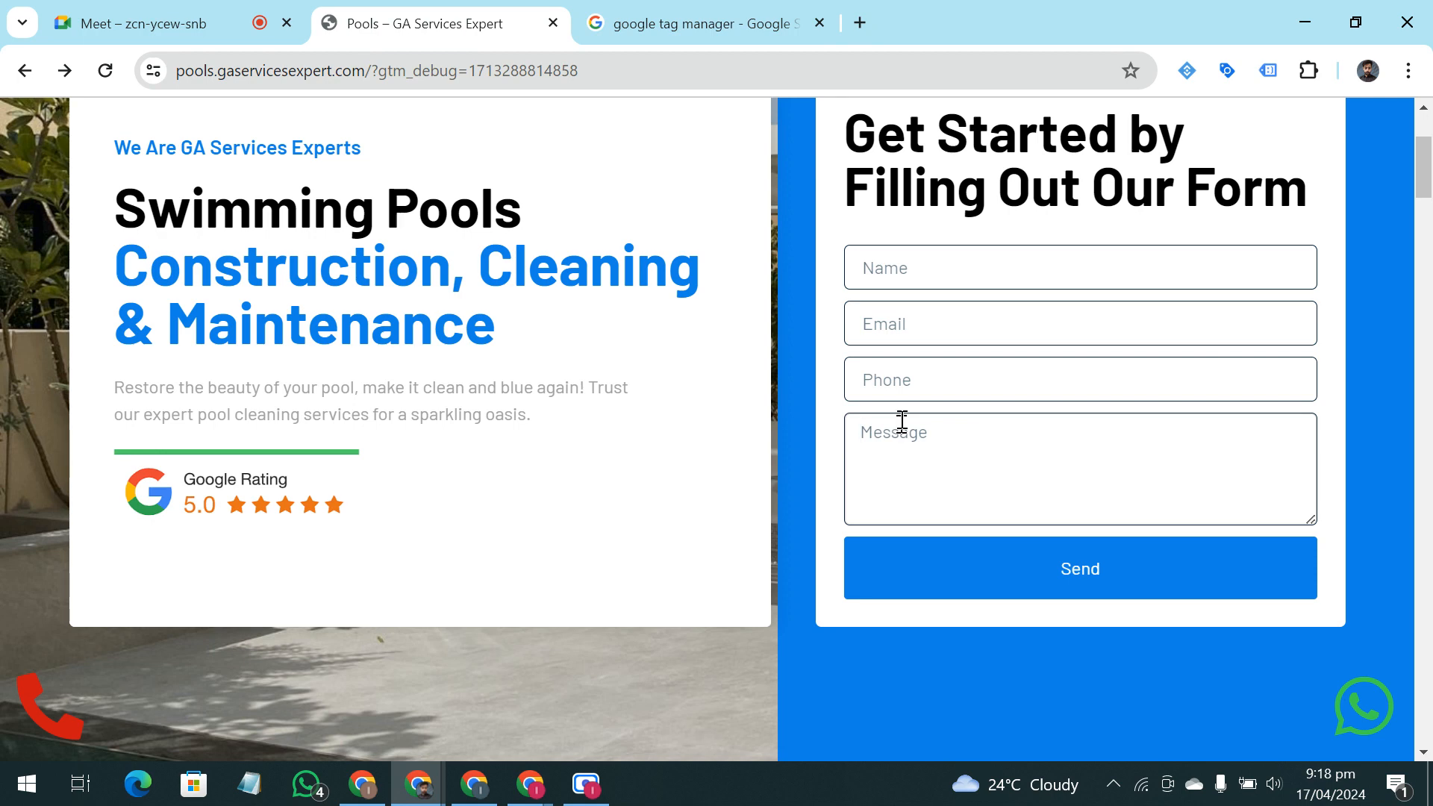
scroll(902, 418, down, 4)
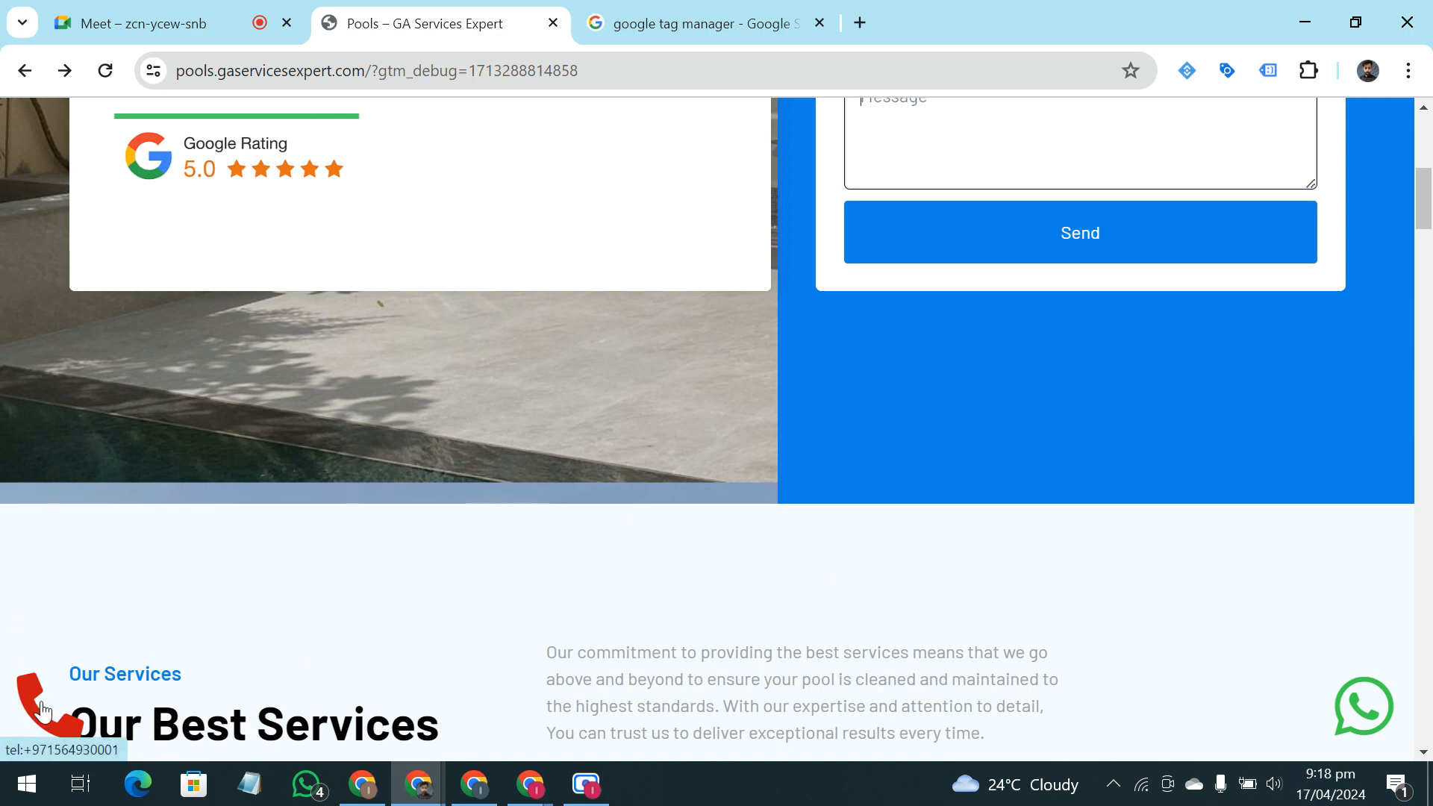
scroll(968, 605, up, 3)
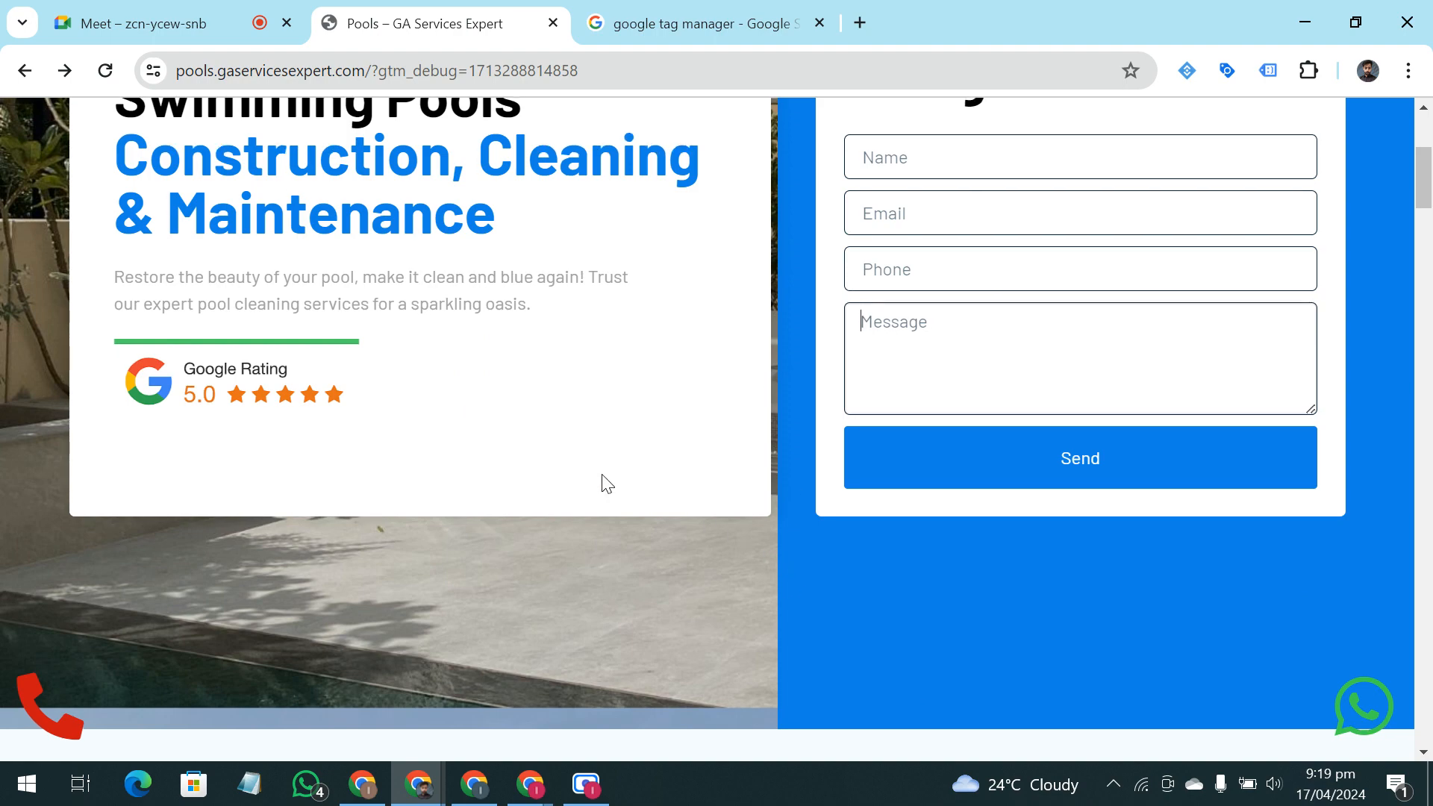
scroll(601, 481, up, 2)
scroll(998, 438, down, 3)
scroll(988, 336, up, 2)
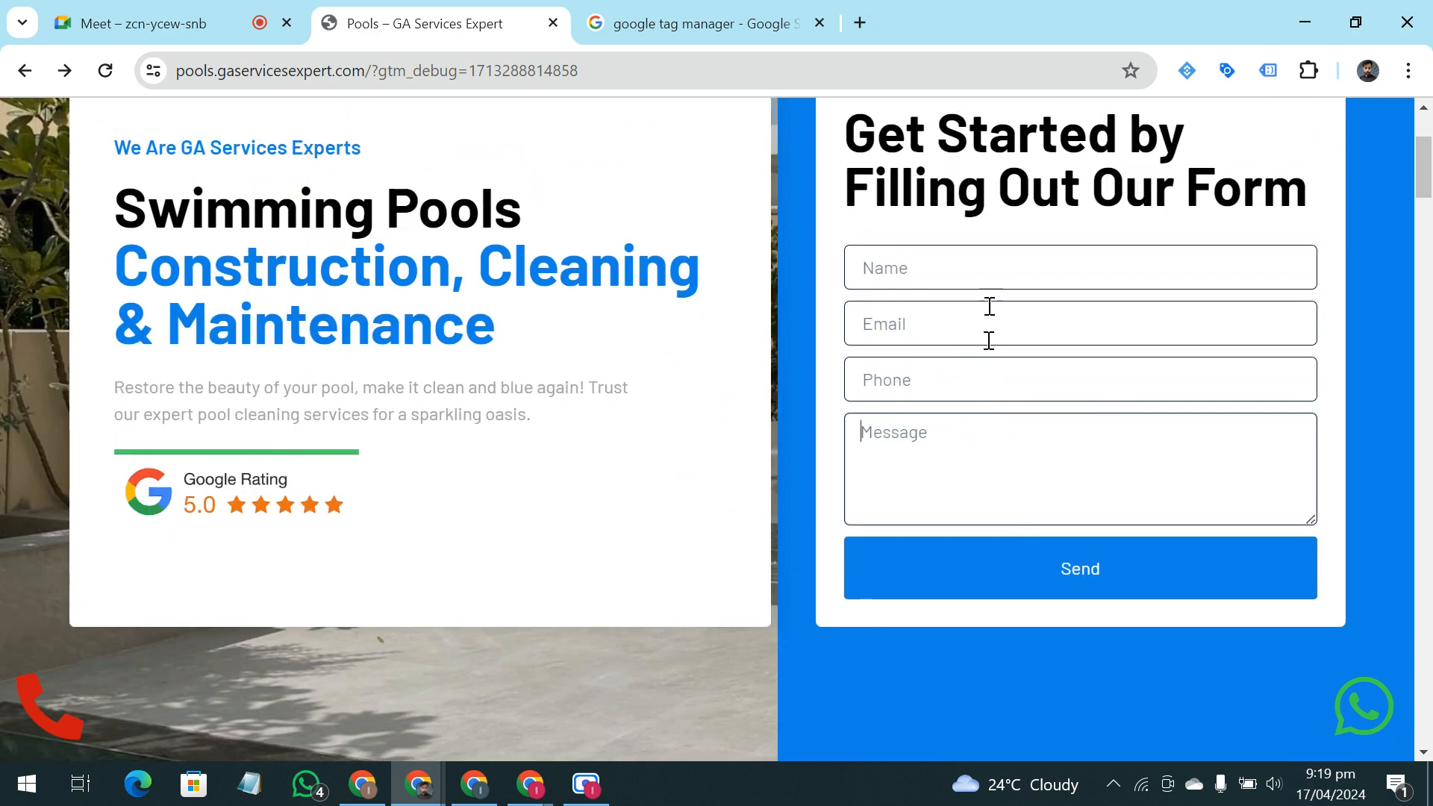
click(992, 272)
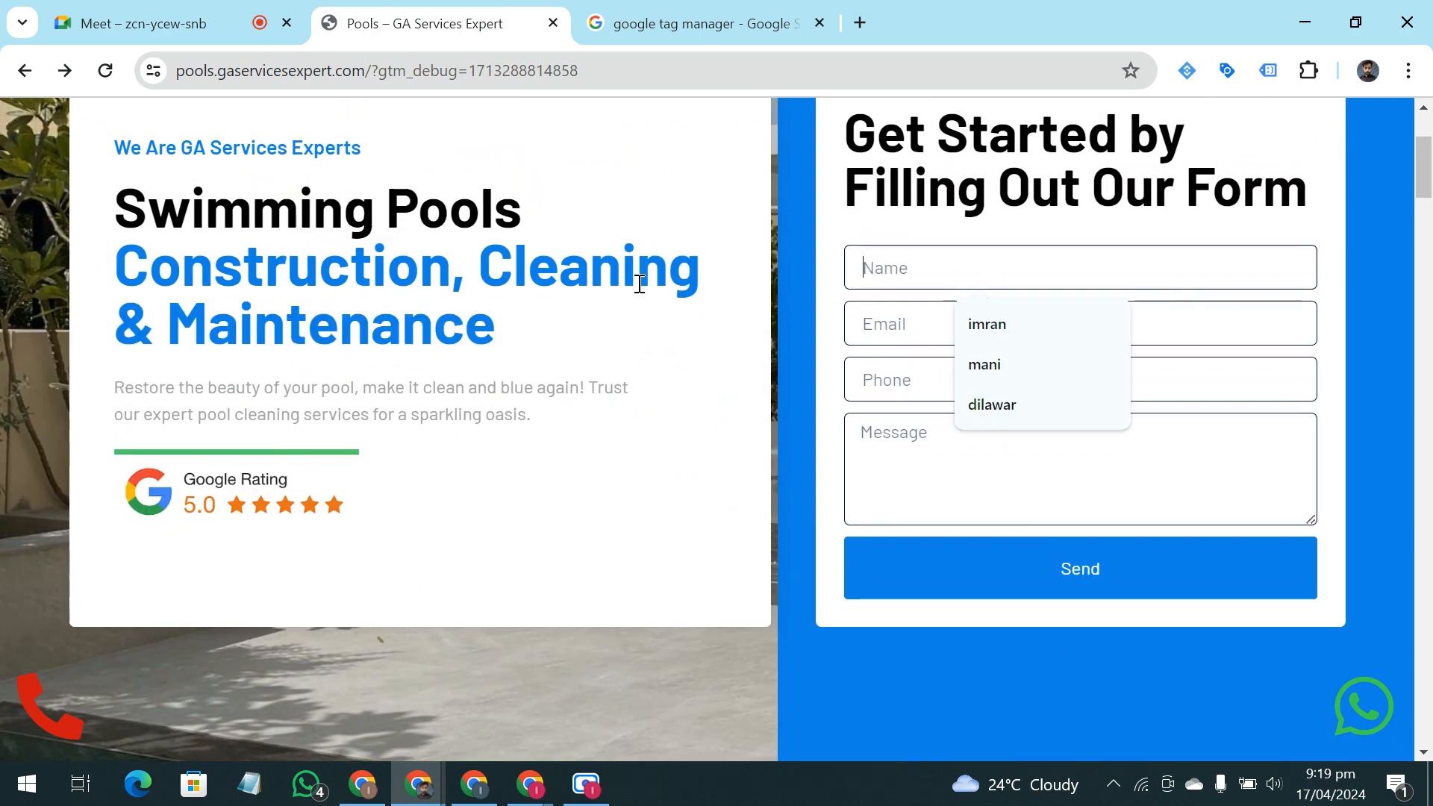
click(785, 275)
Open Google Tag Manager from the Google search results and enter the Pool_Ga_Services container
click(675, 9)
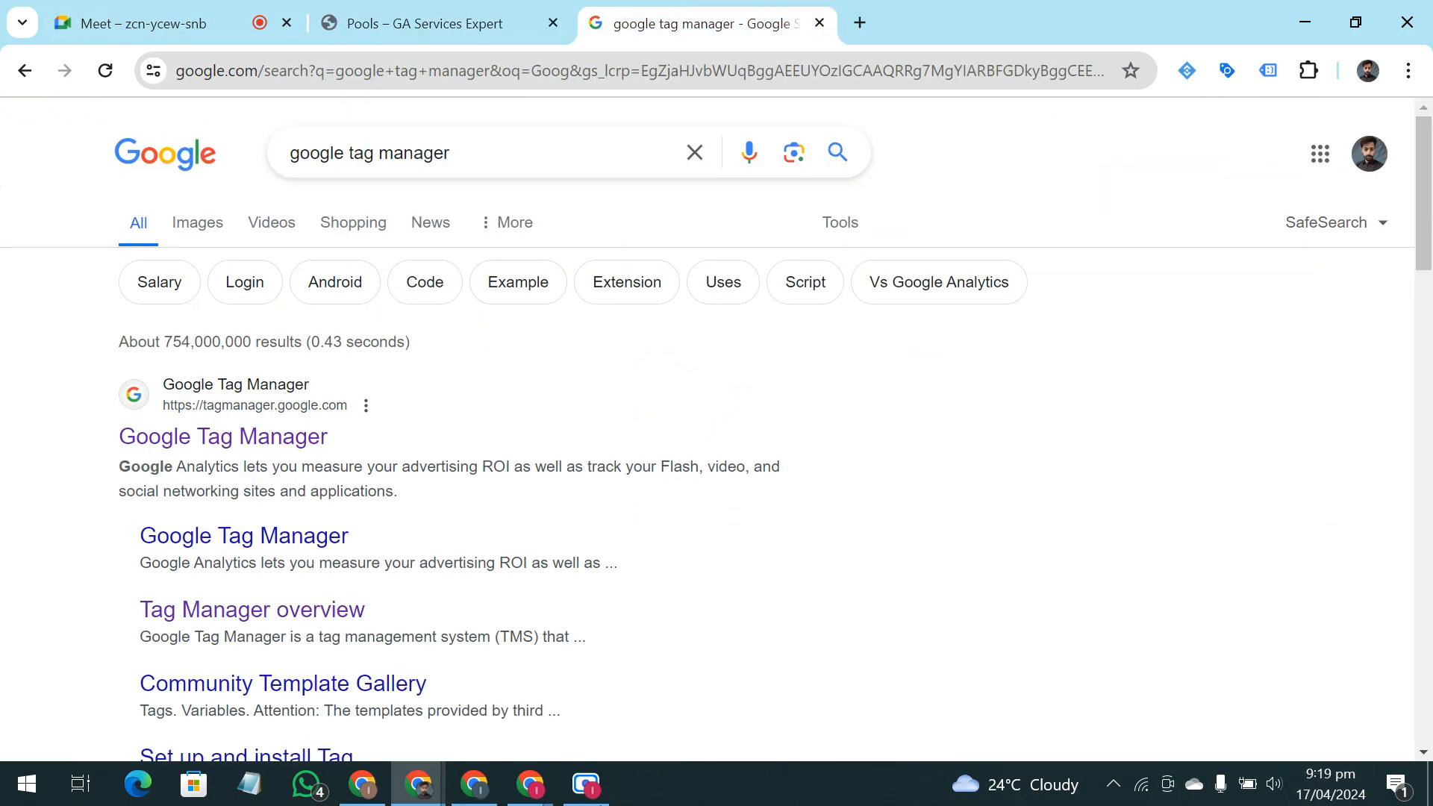
click(206, 440)
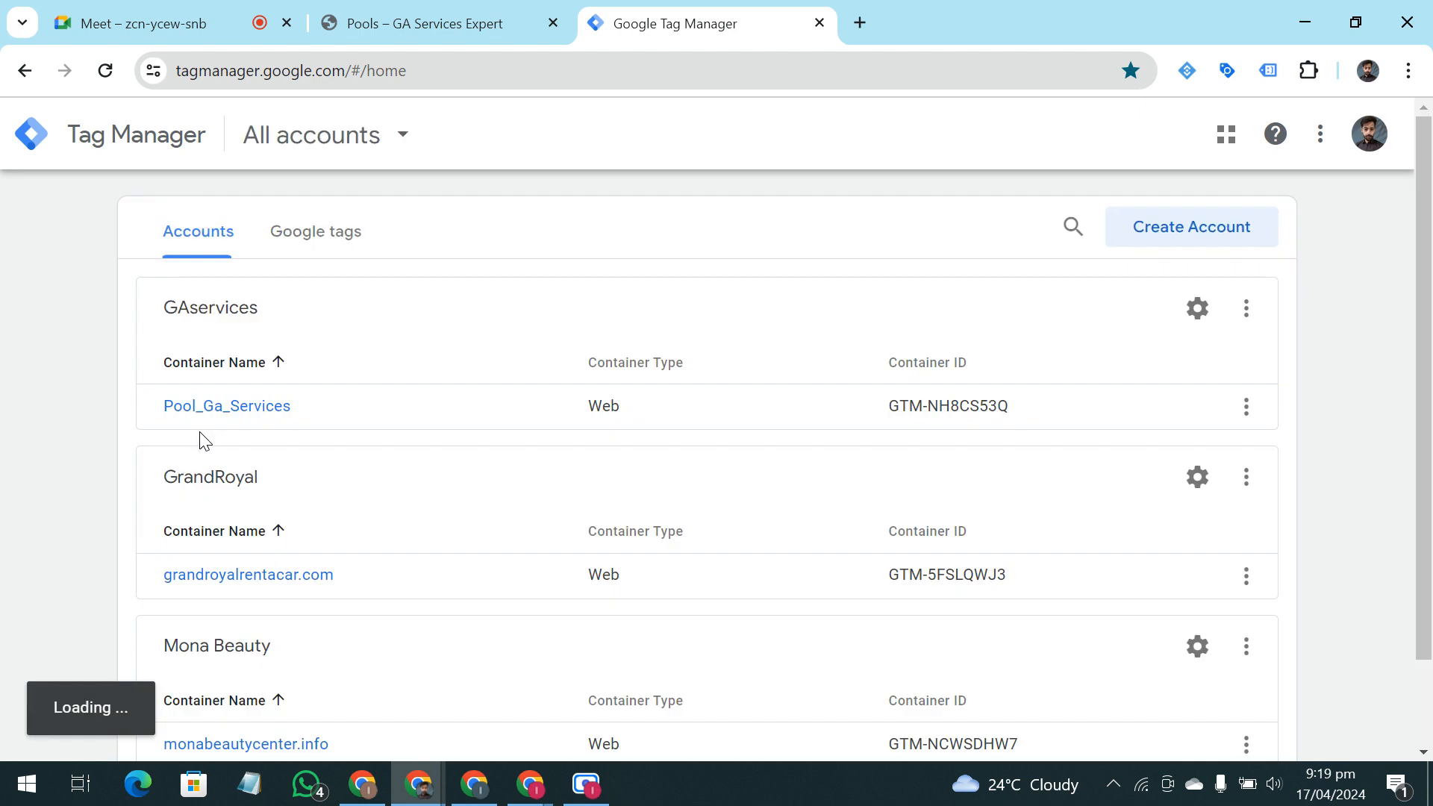
click(200, 418)
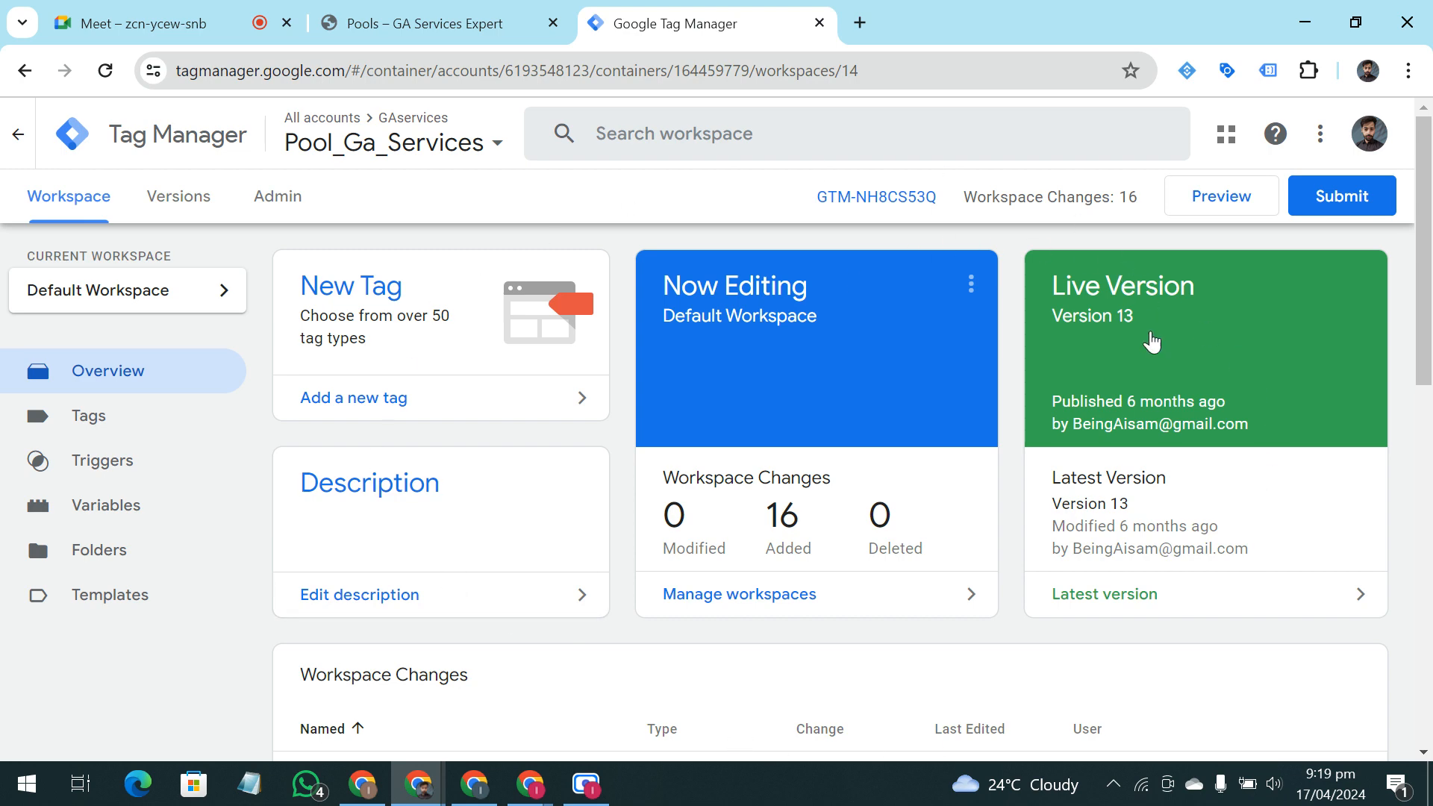
Review the container's workspace changes list and take a brief look at its Google Tag Manager installation code
scroll(1137, 388, down, 5)
scroll(972, 467, down, 3)
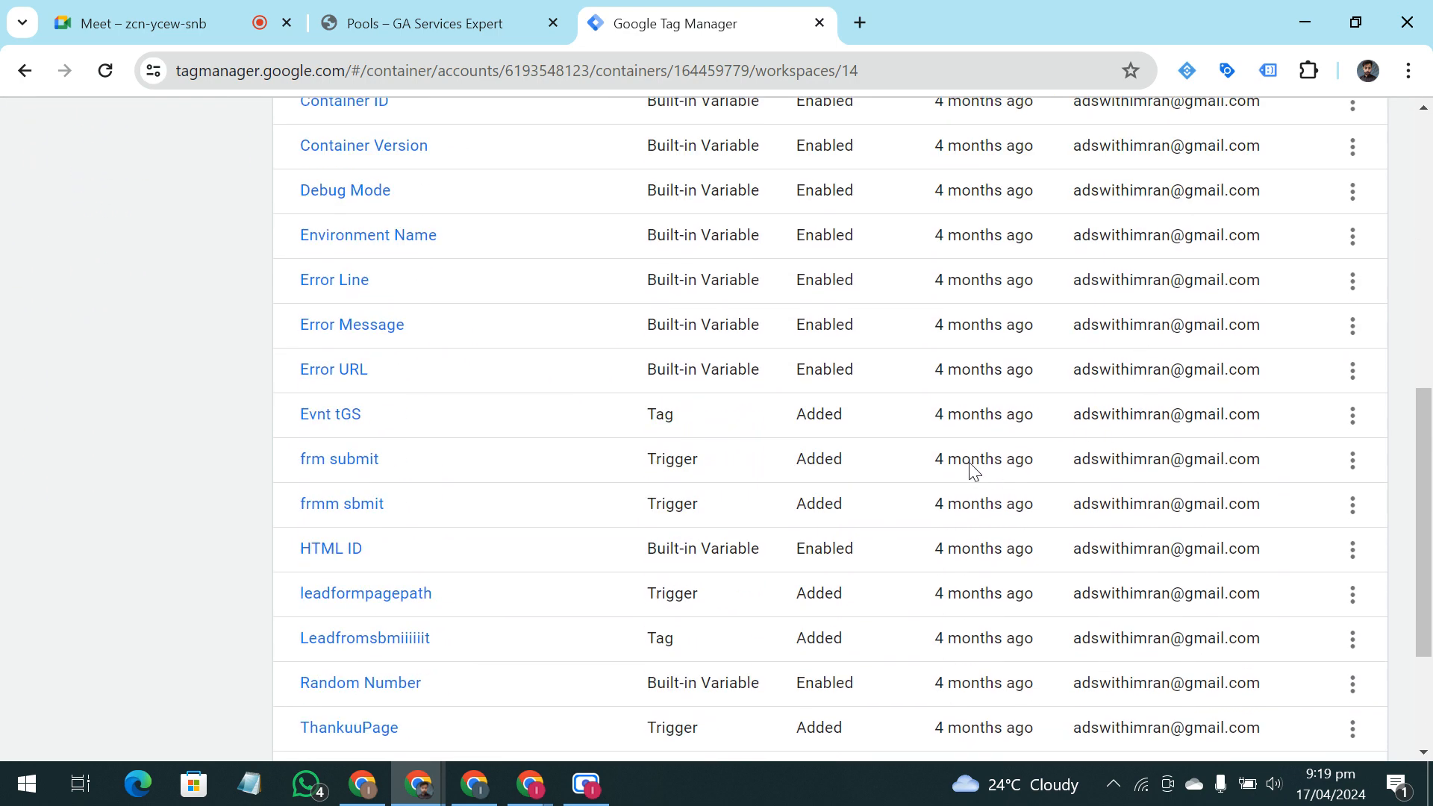
scroll(933, 473, up, 8)
click(917, 212)
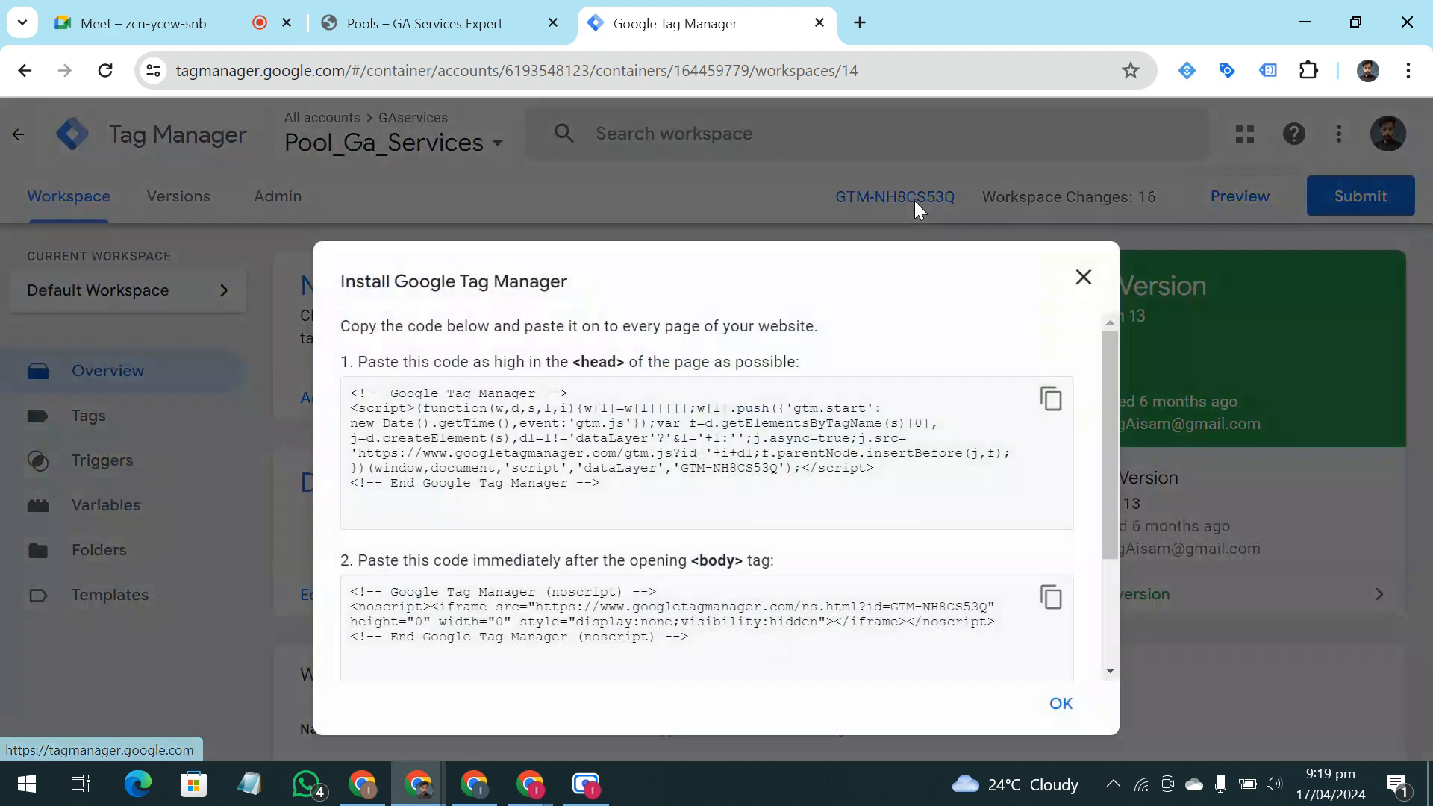
click(1083, 276)
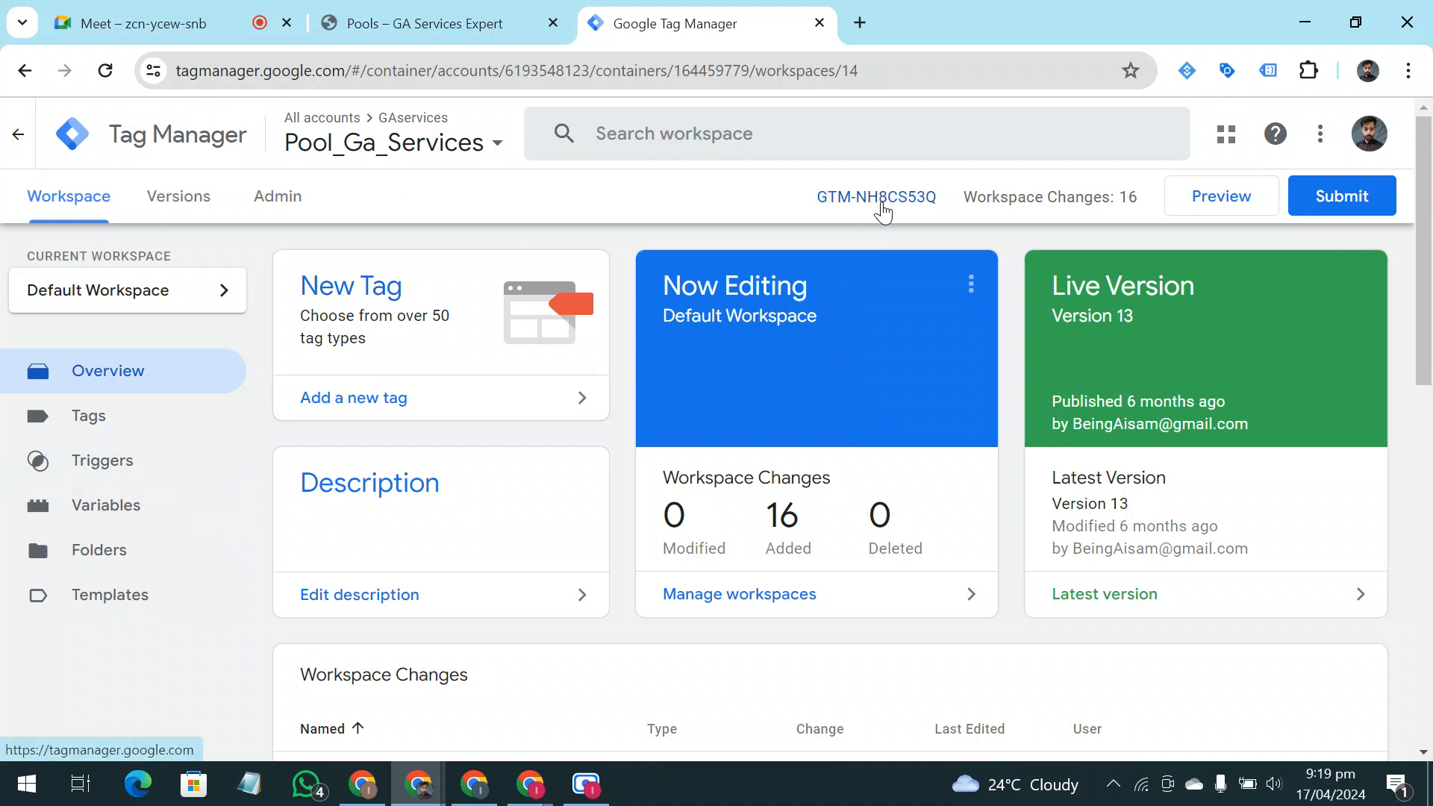
Examine the head and body code snippets in the container's installation instructions and close them
click(881, 205)
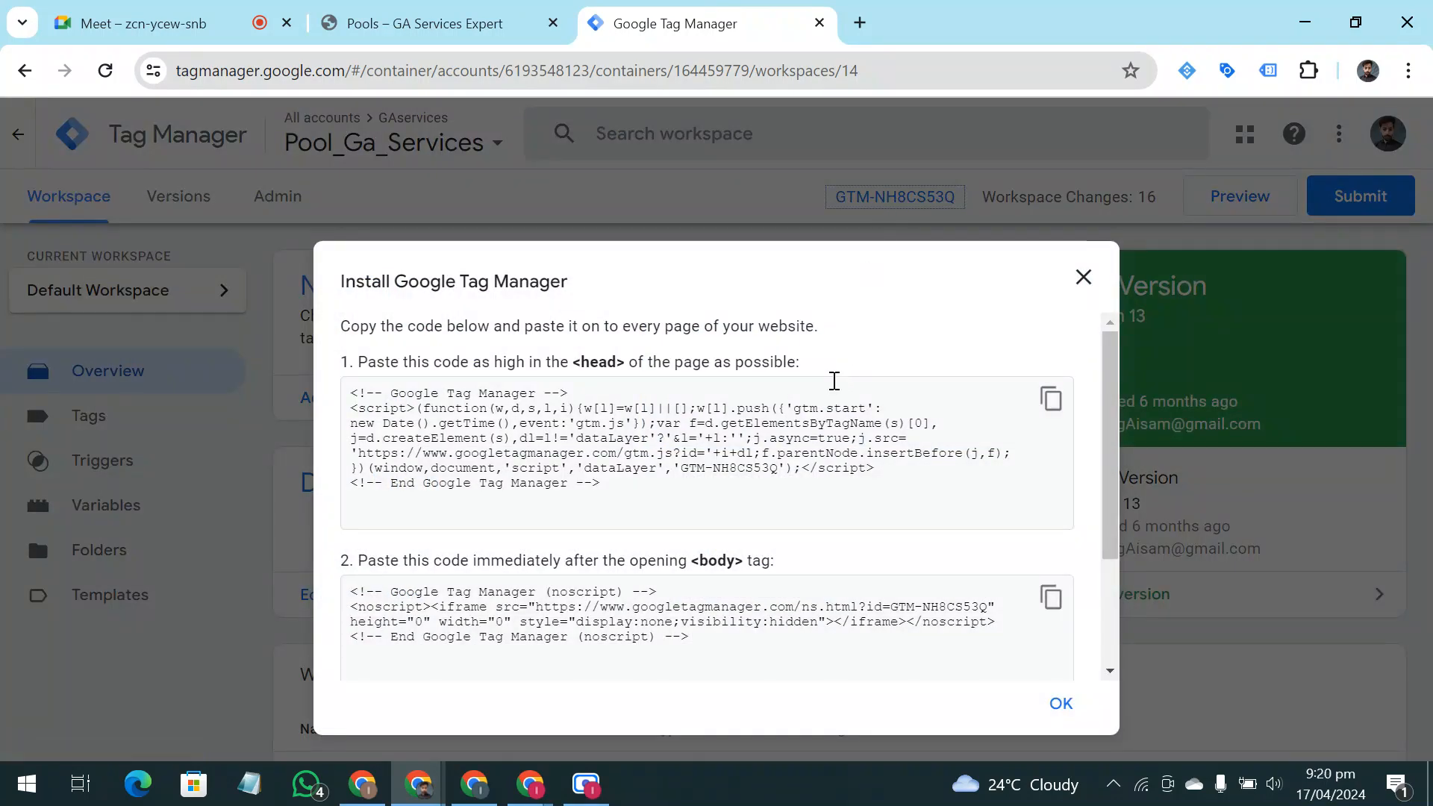
scroll(819, 565, down, 3)
scroll(818, 574, up, 3)
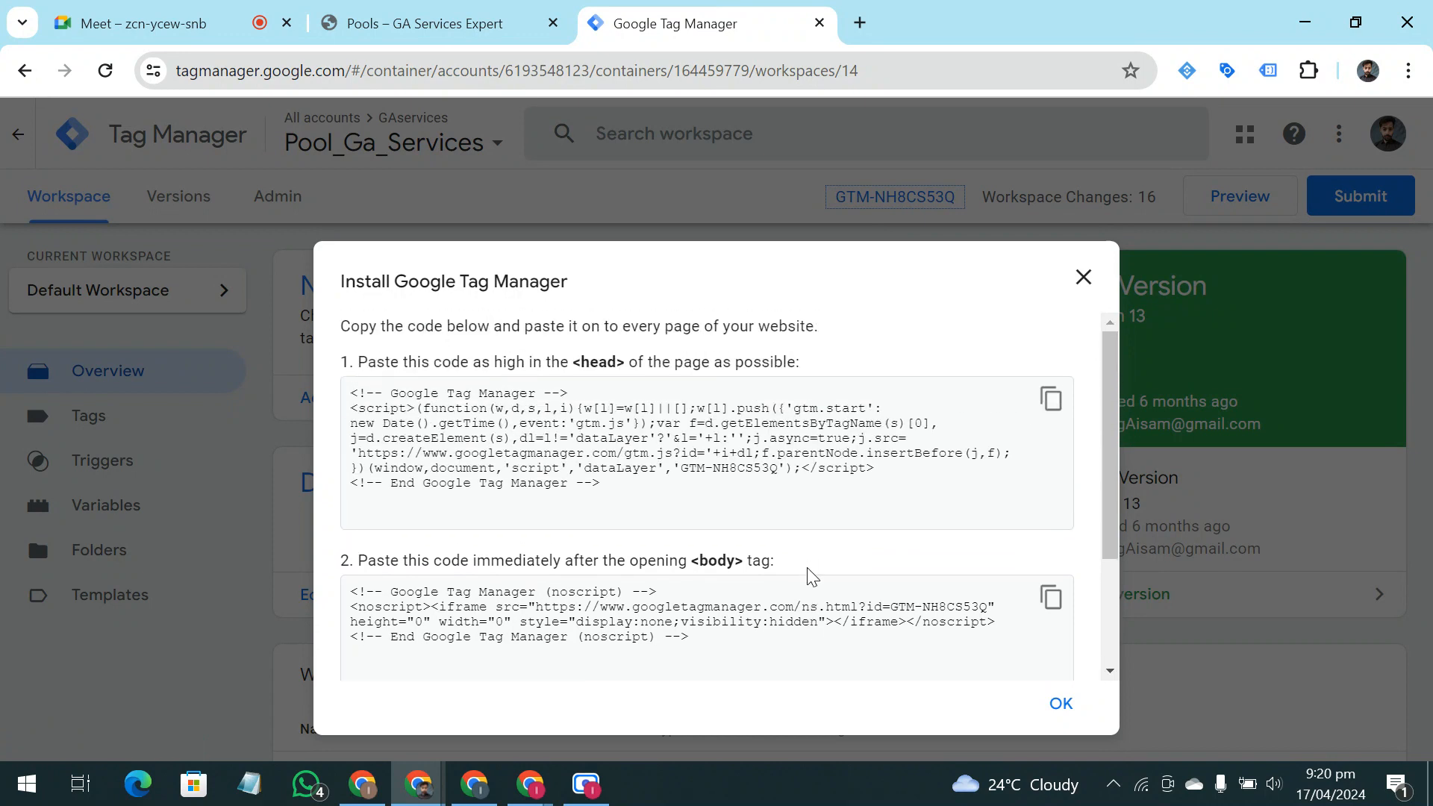
scroll(814, 571, down, 4)
scroll(809, 567, up, 3)
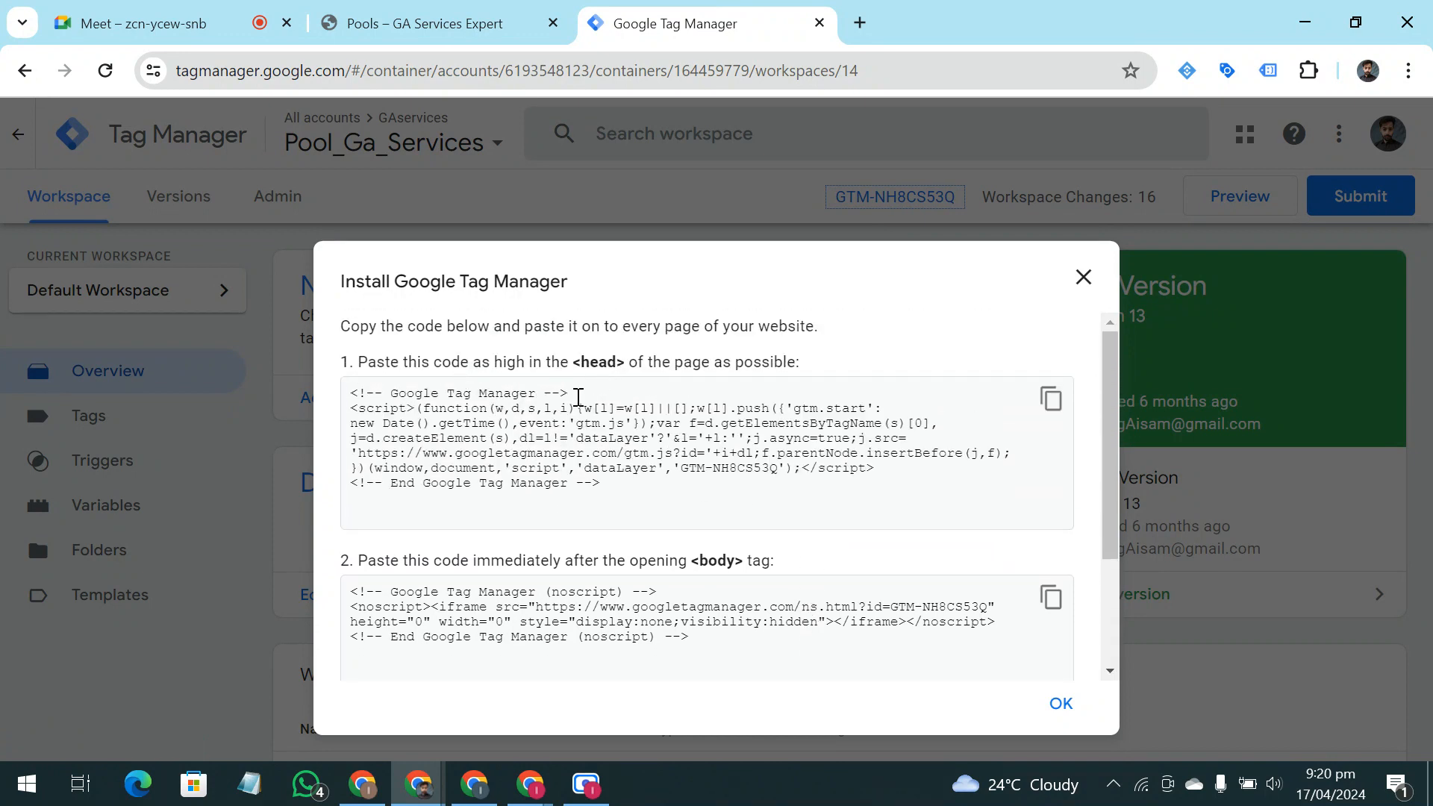
click(393, 395)
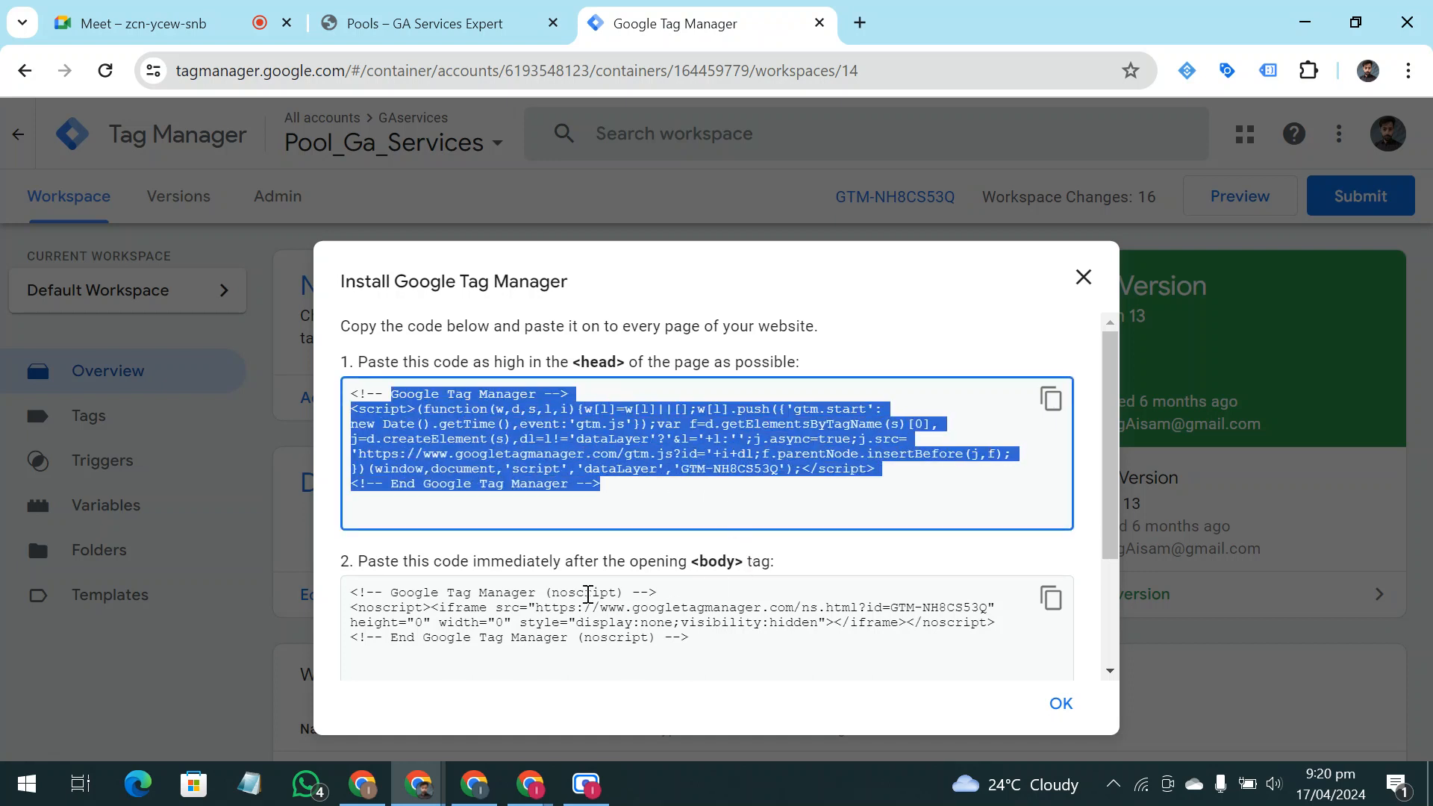
scroll(584, 592, down, 2)
drag(376, 425, 912, 509)
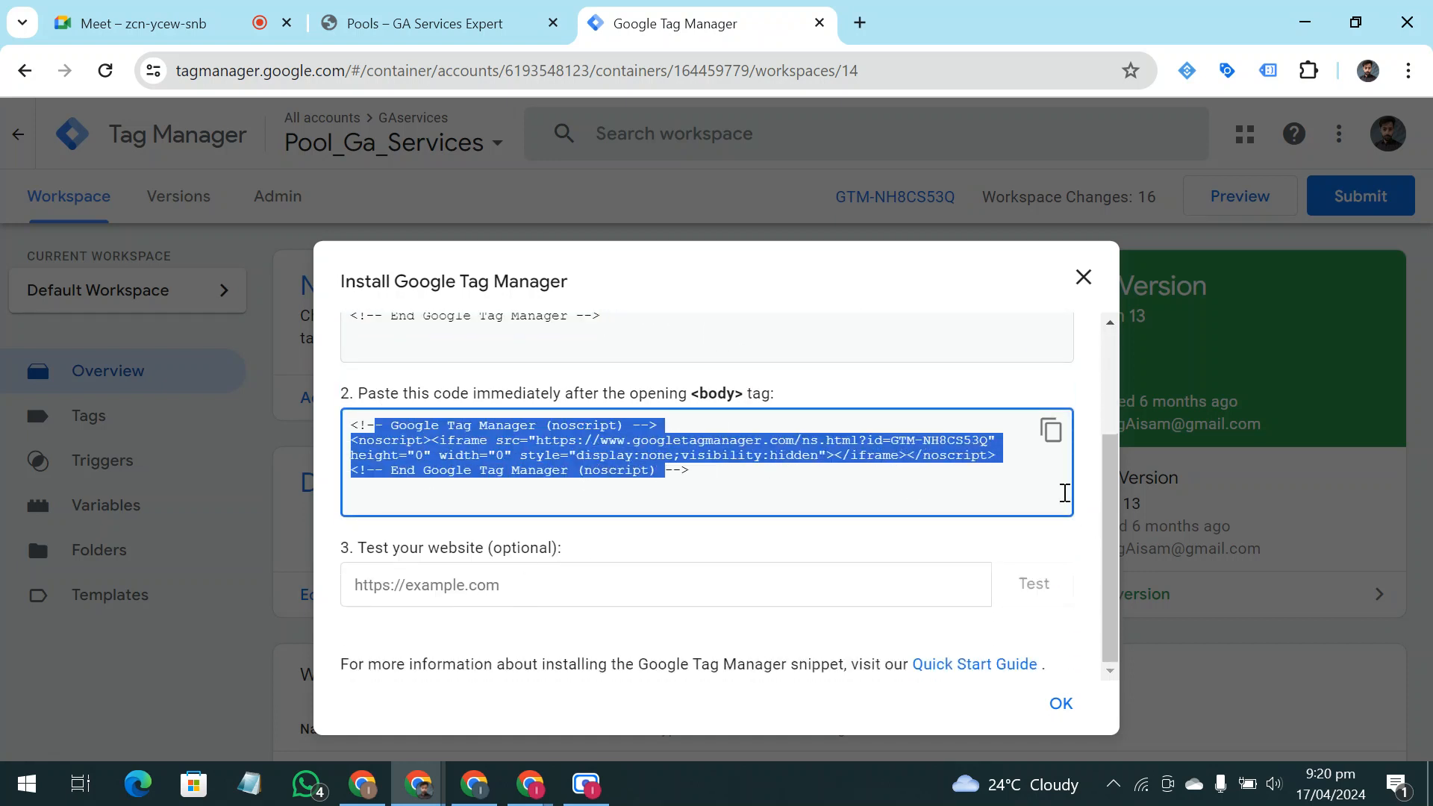
click(1087, 476)
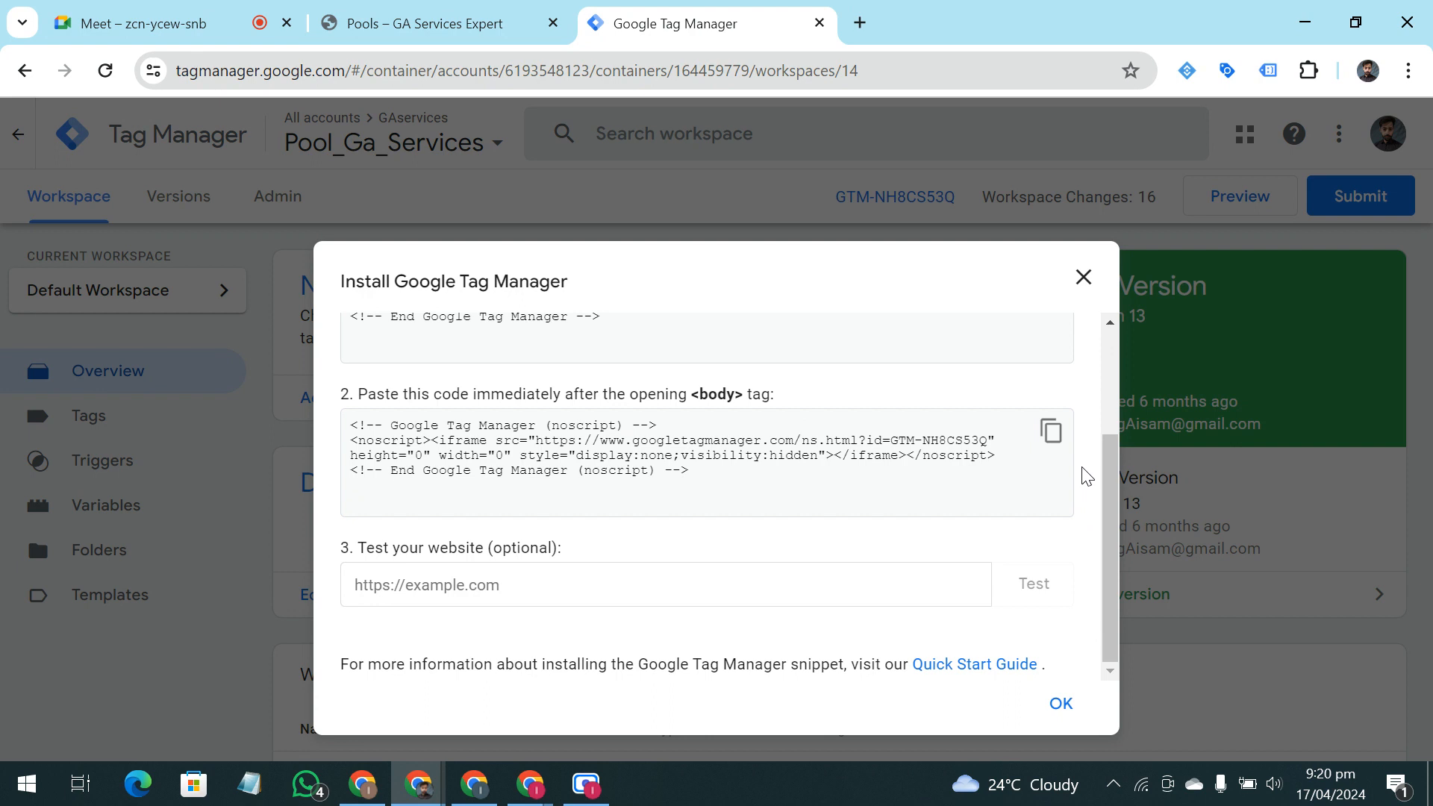
scroll(820, 486, up, 3)
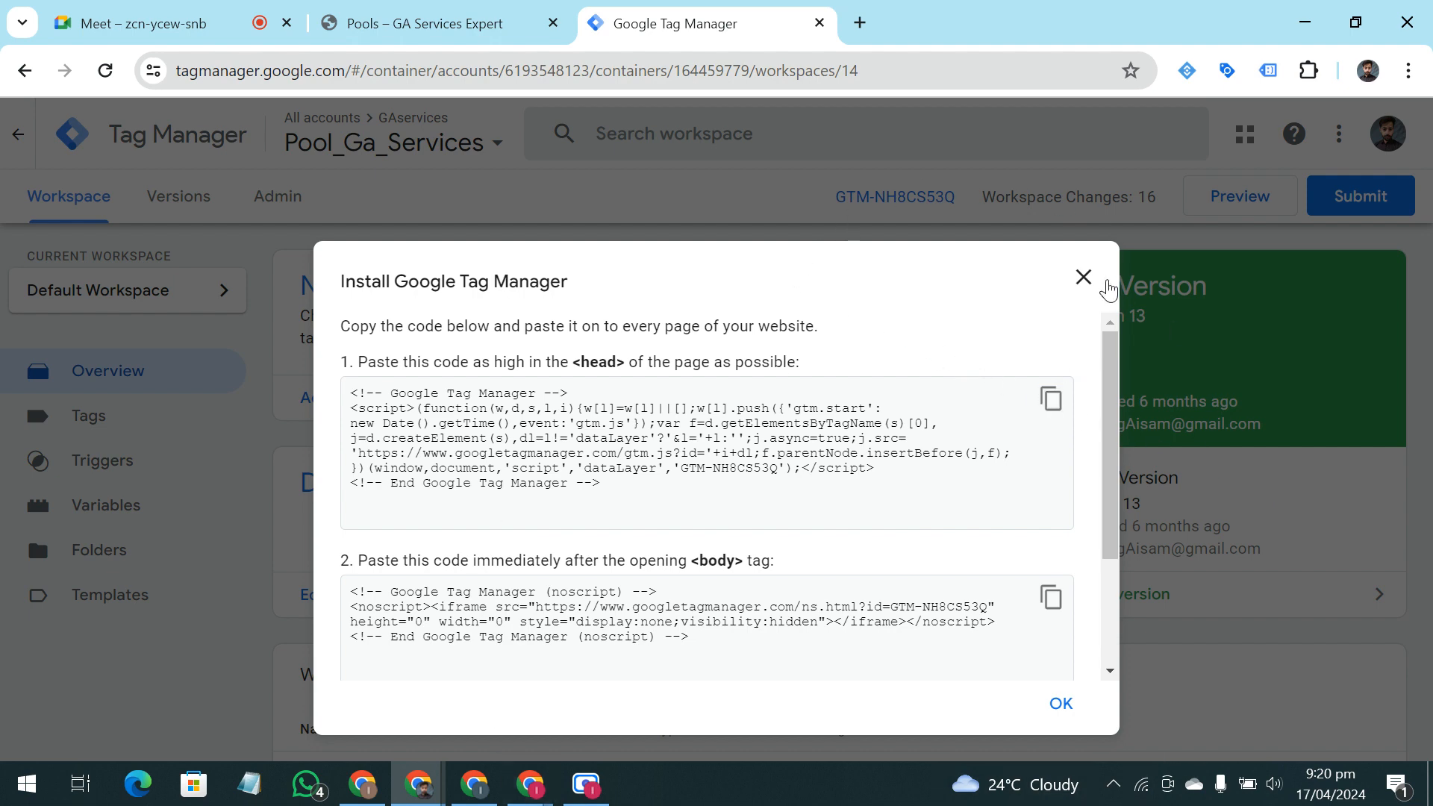
click(1091, 279)
Reopen the container's installation instructions and copy the head snippet and the body snippet in turn
click(839, 200)
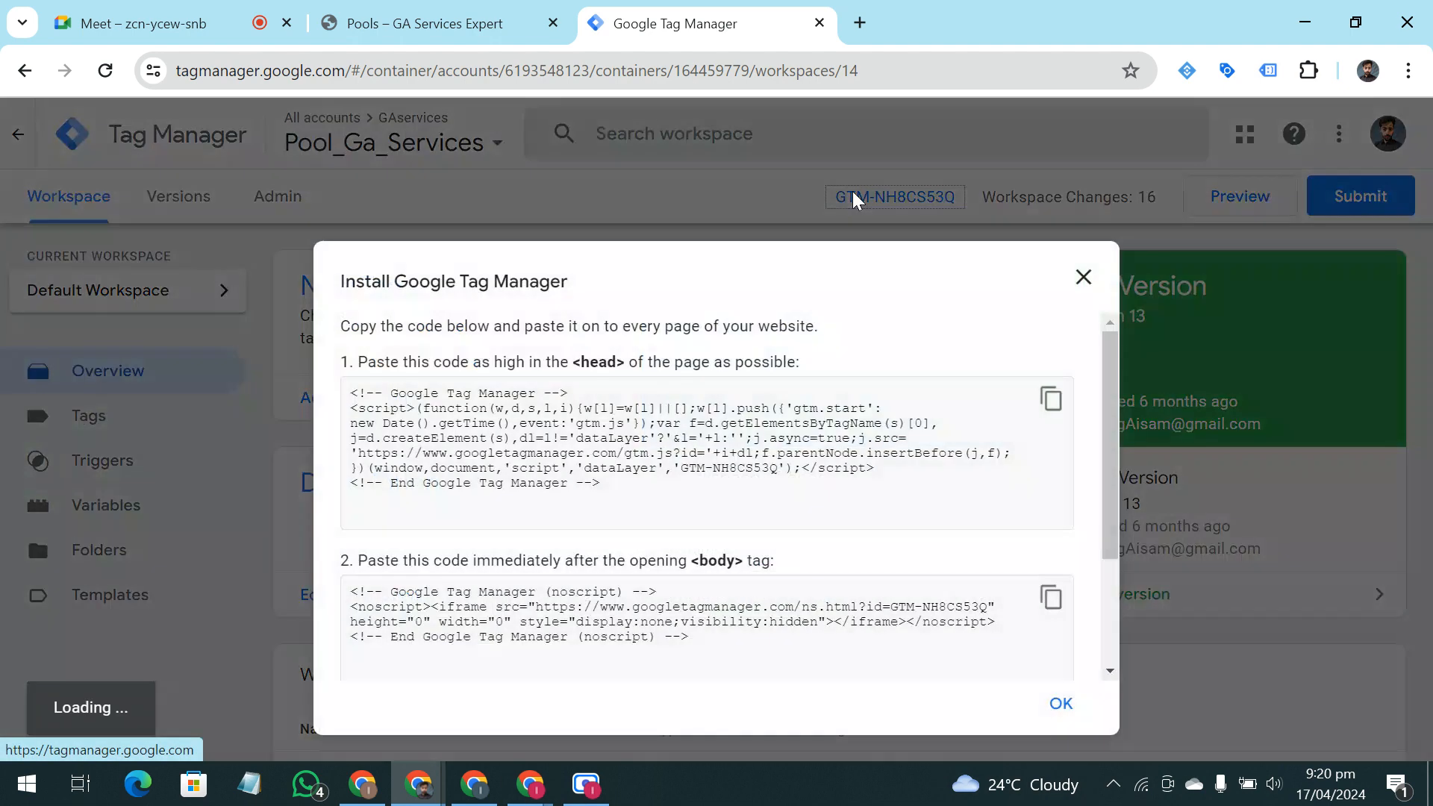
click(1049, 401)
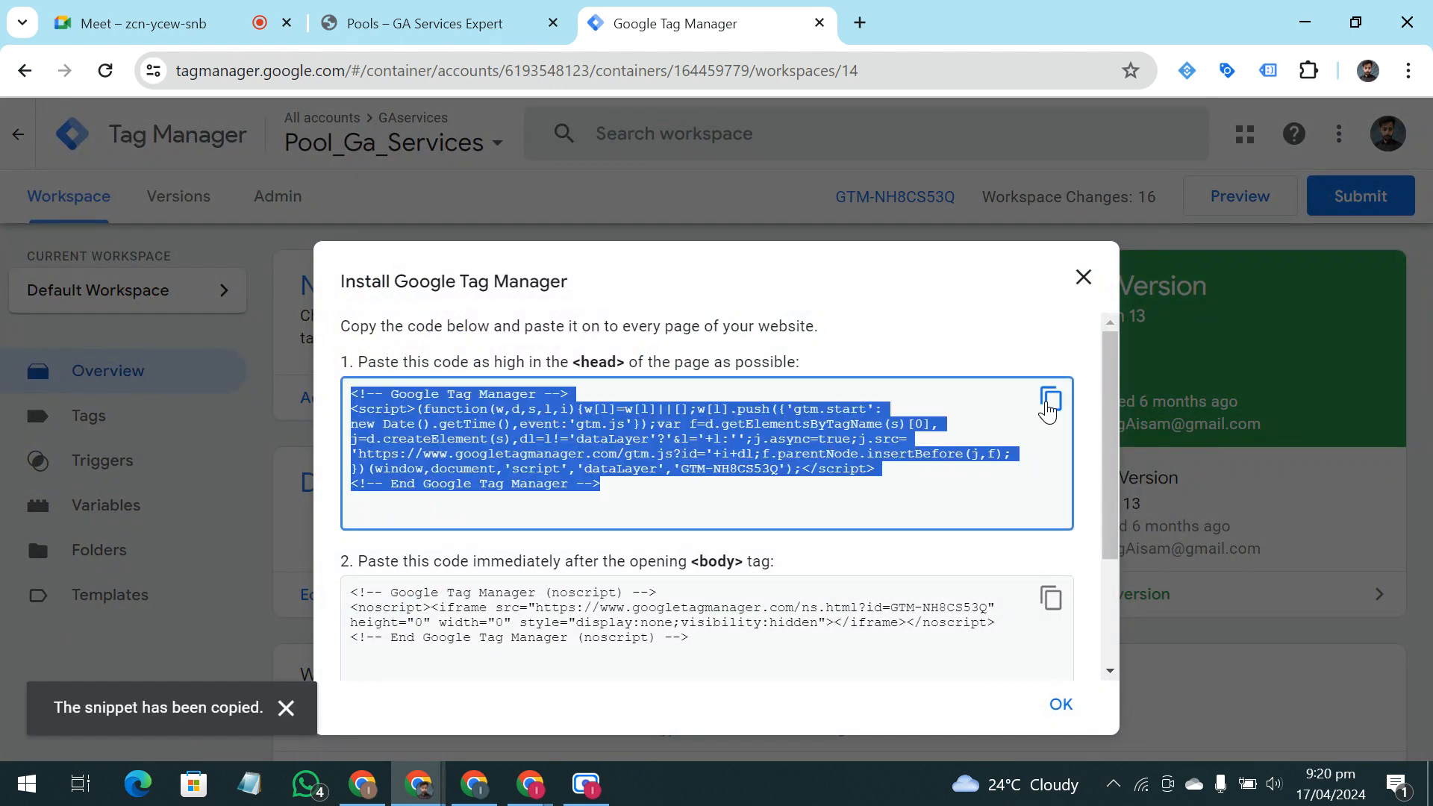
click(1051, 601)
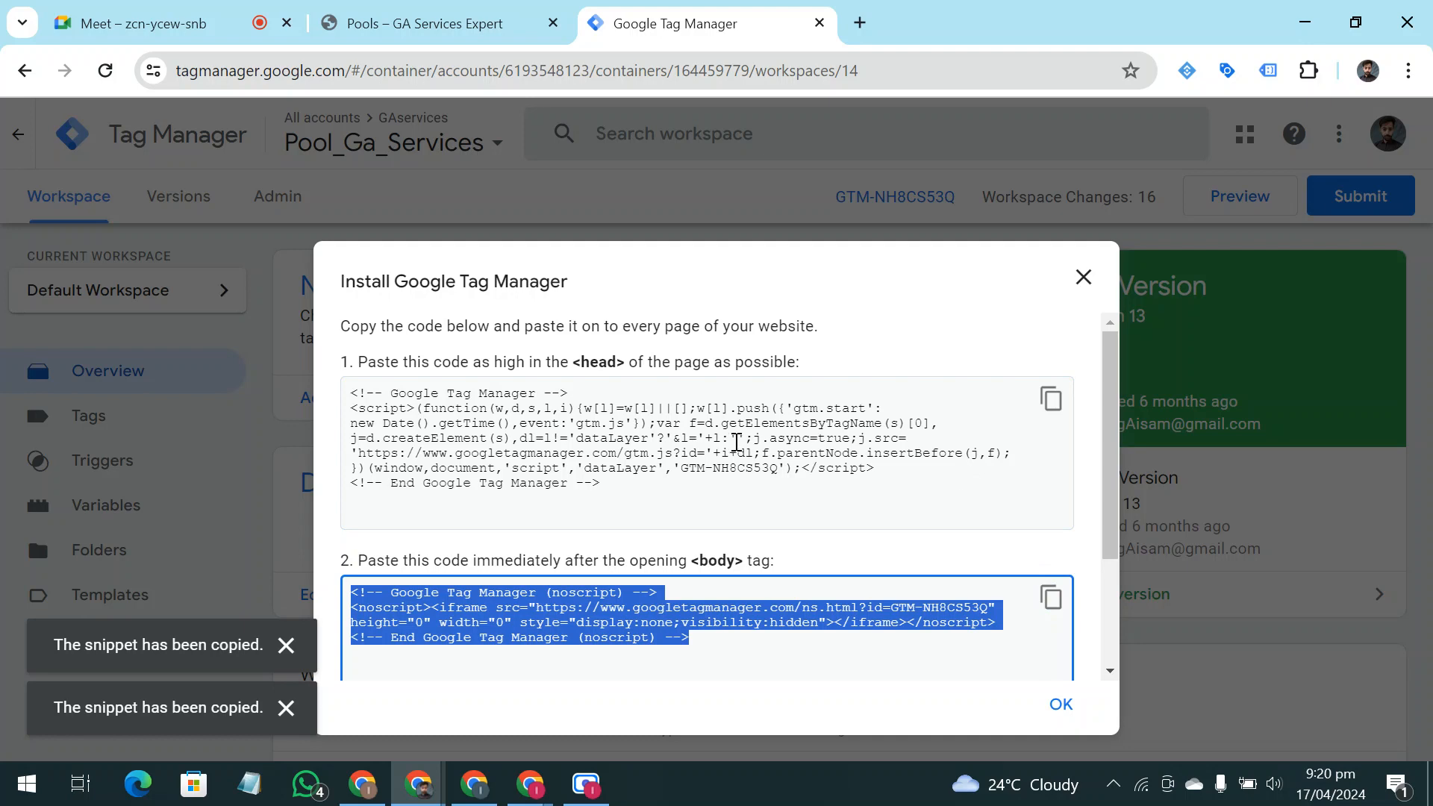
Highlight the head placement instruction and the body noscript code, and close the installation instructions
drag(561, 453, 453, 394)
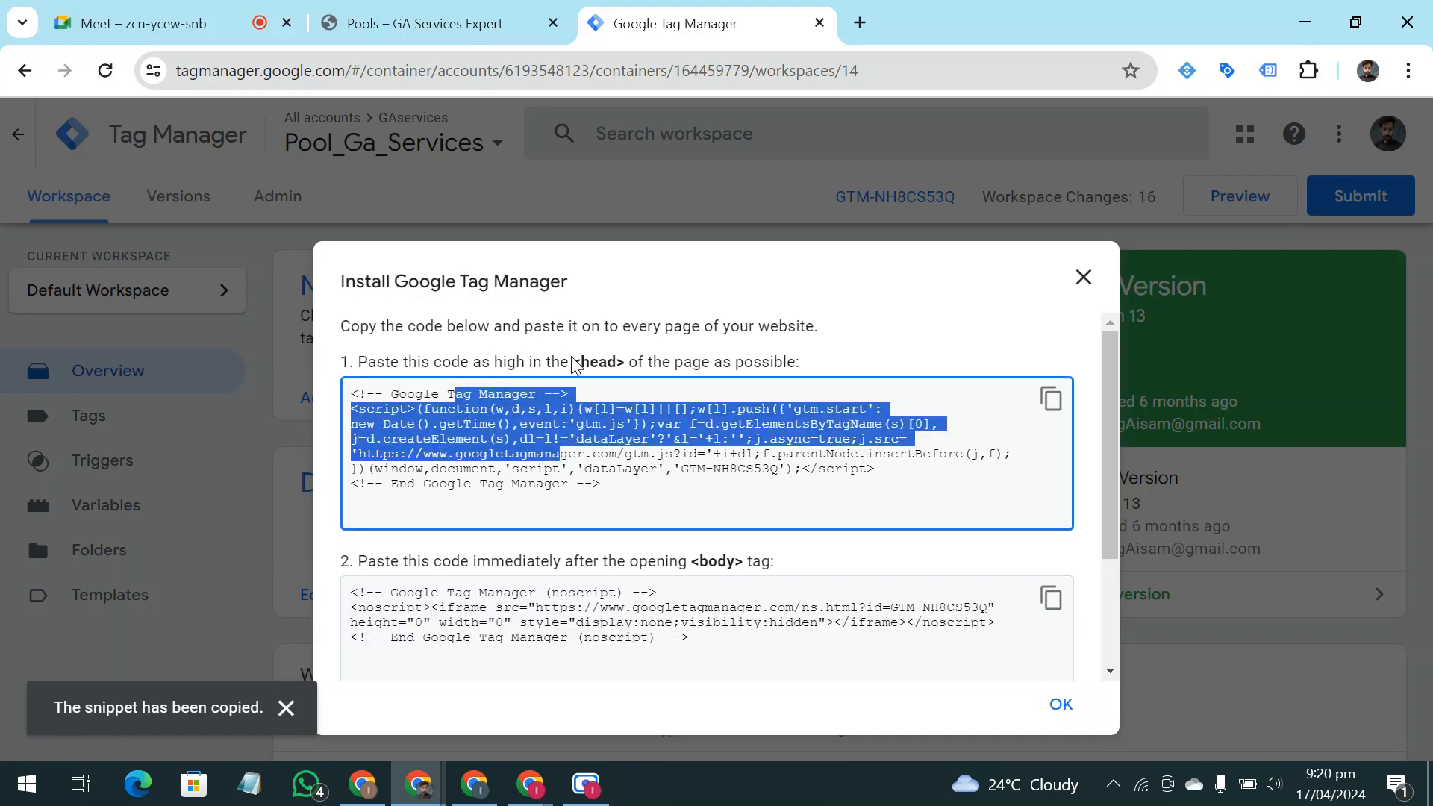
drag(581, 362, 625, 362)
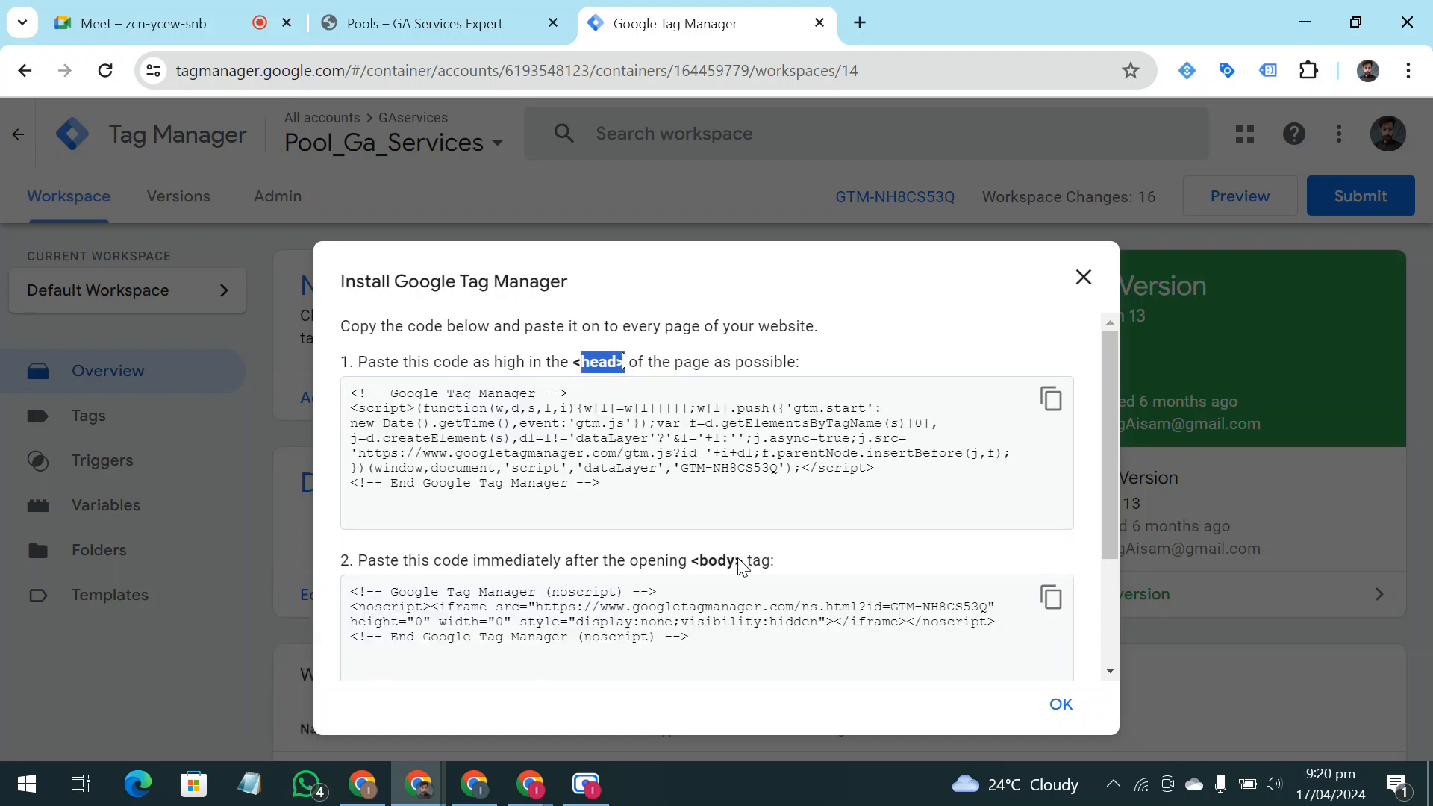
scroll(741, 567, down, 3)
drag(821, 473, 348, 427)
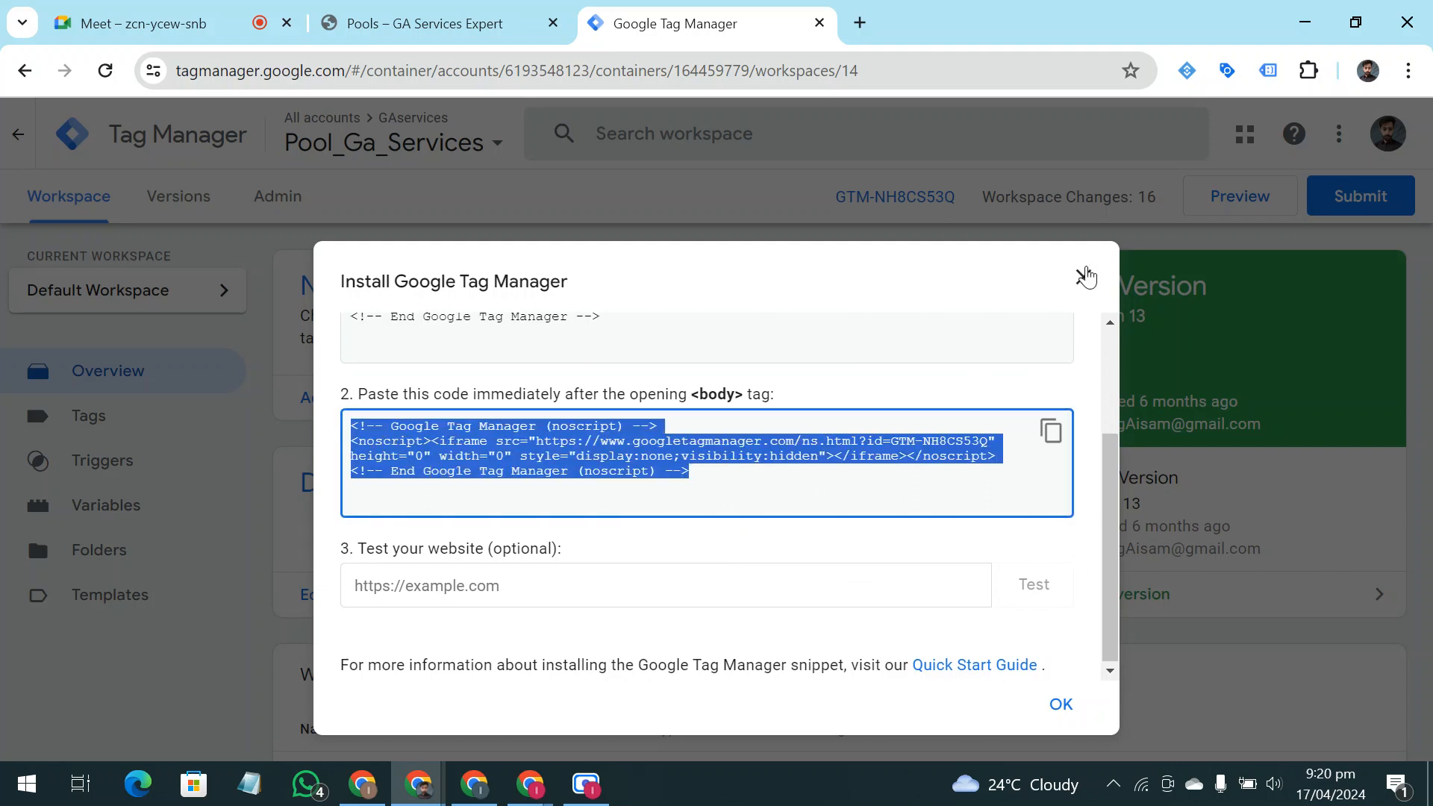
click(1085, 276)
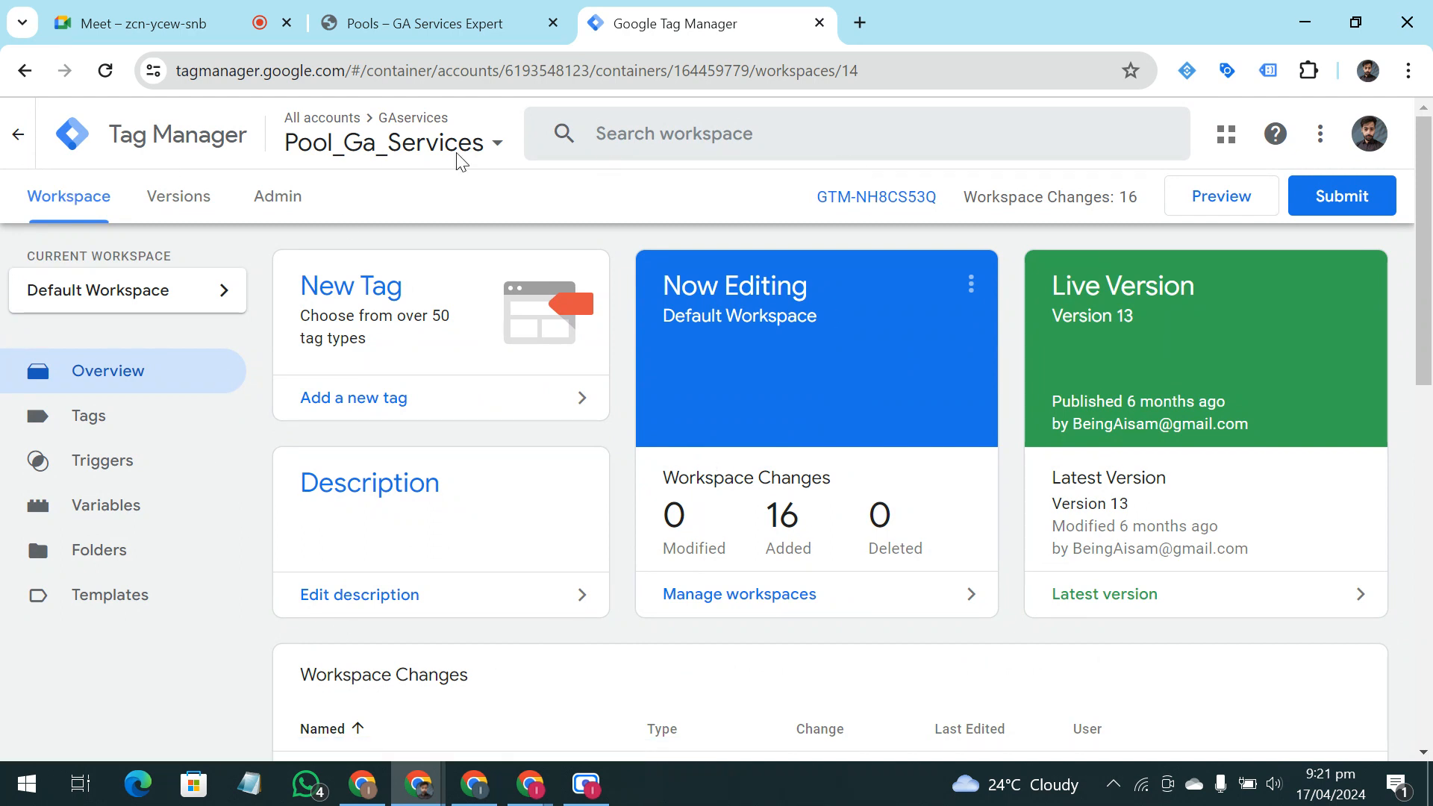
Open the built-in variables configuration and enable Scroll Depth Threshold, Scroll Depth Units and Scroll Direction
click(102, 513)
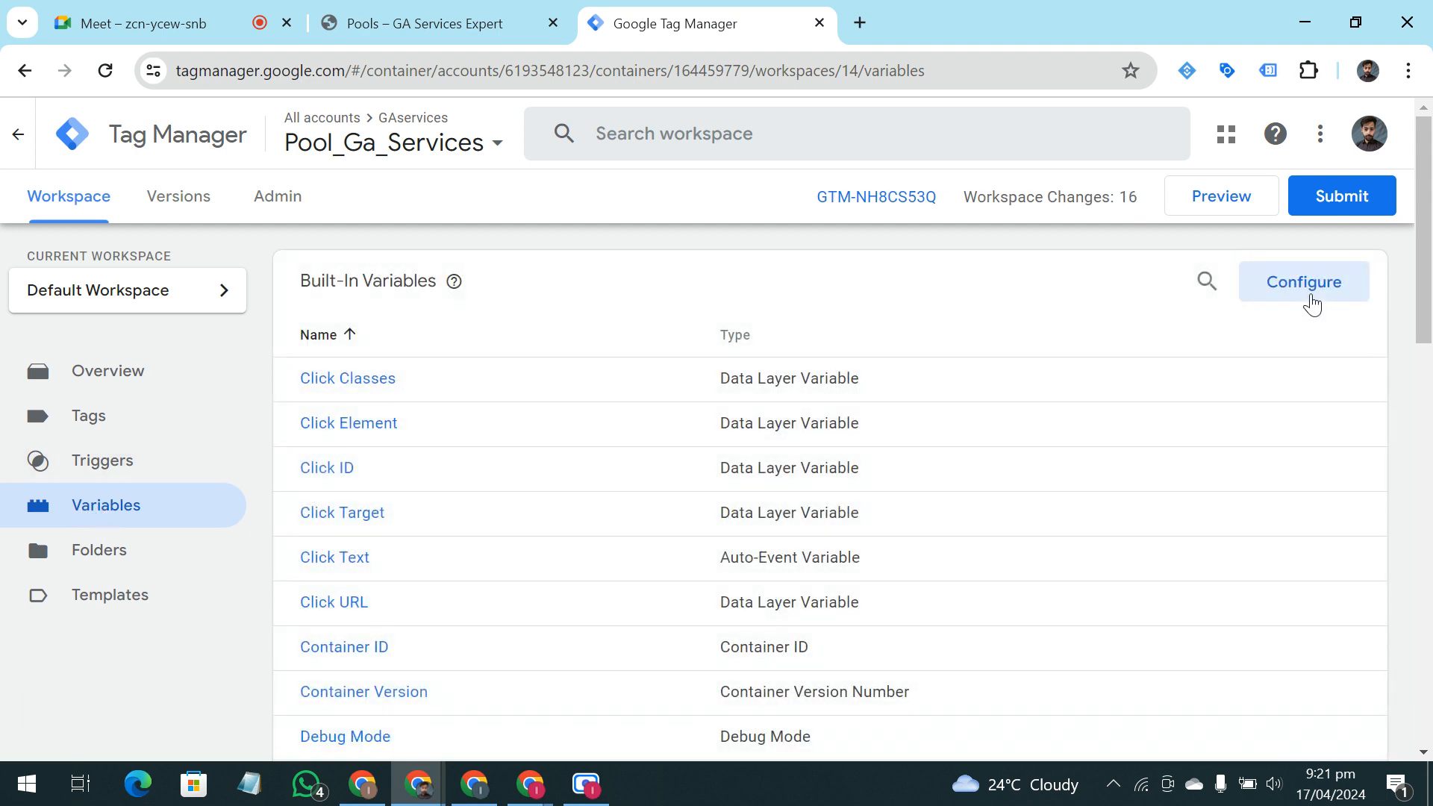
click(1308, 300)
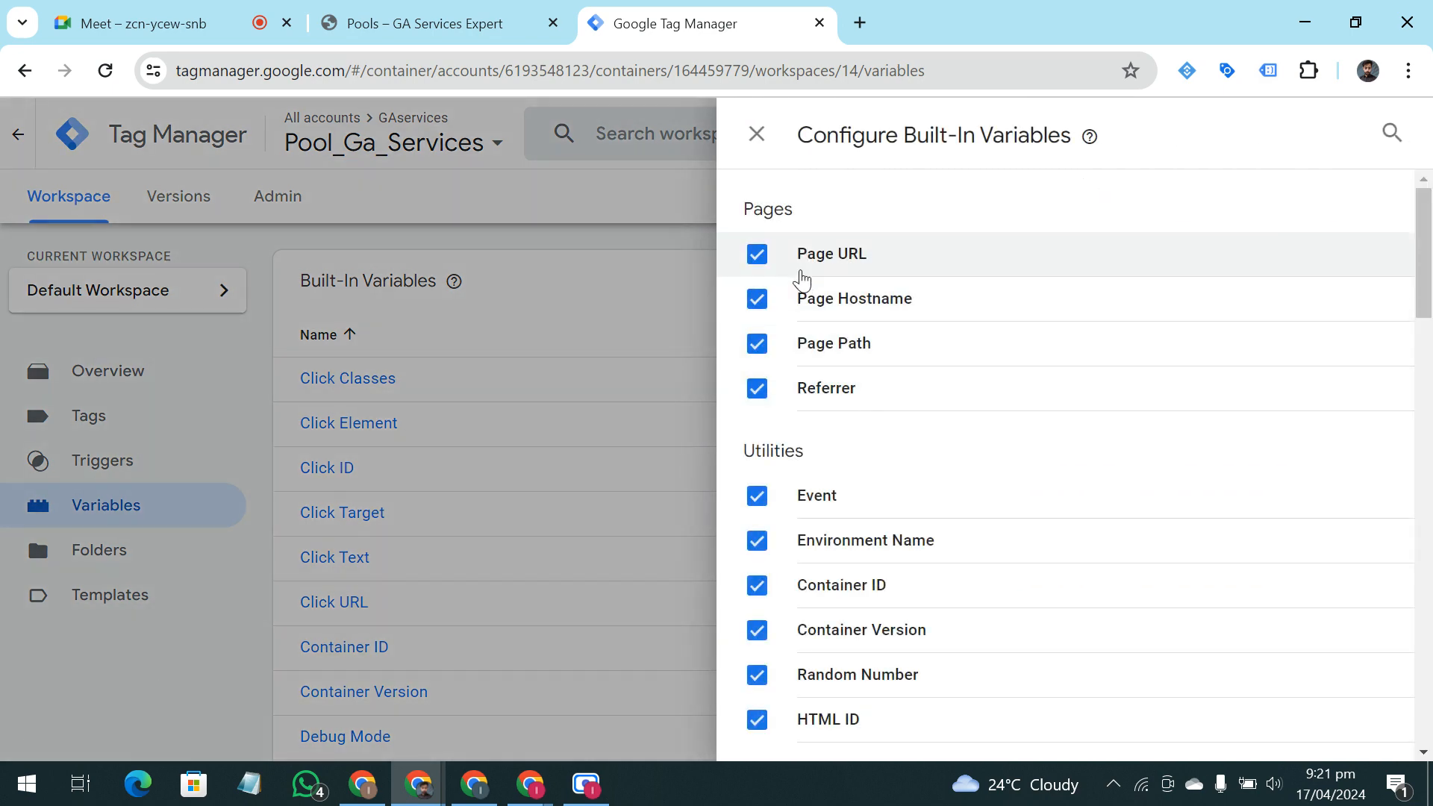
scroll(824, 336, down, 1)
scroll(821, 329, down, 20)
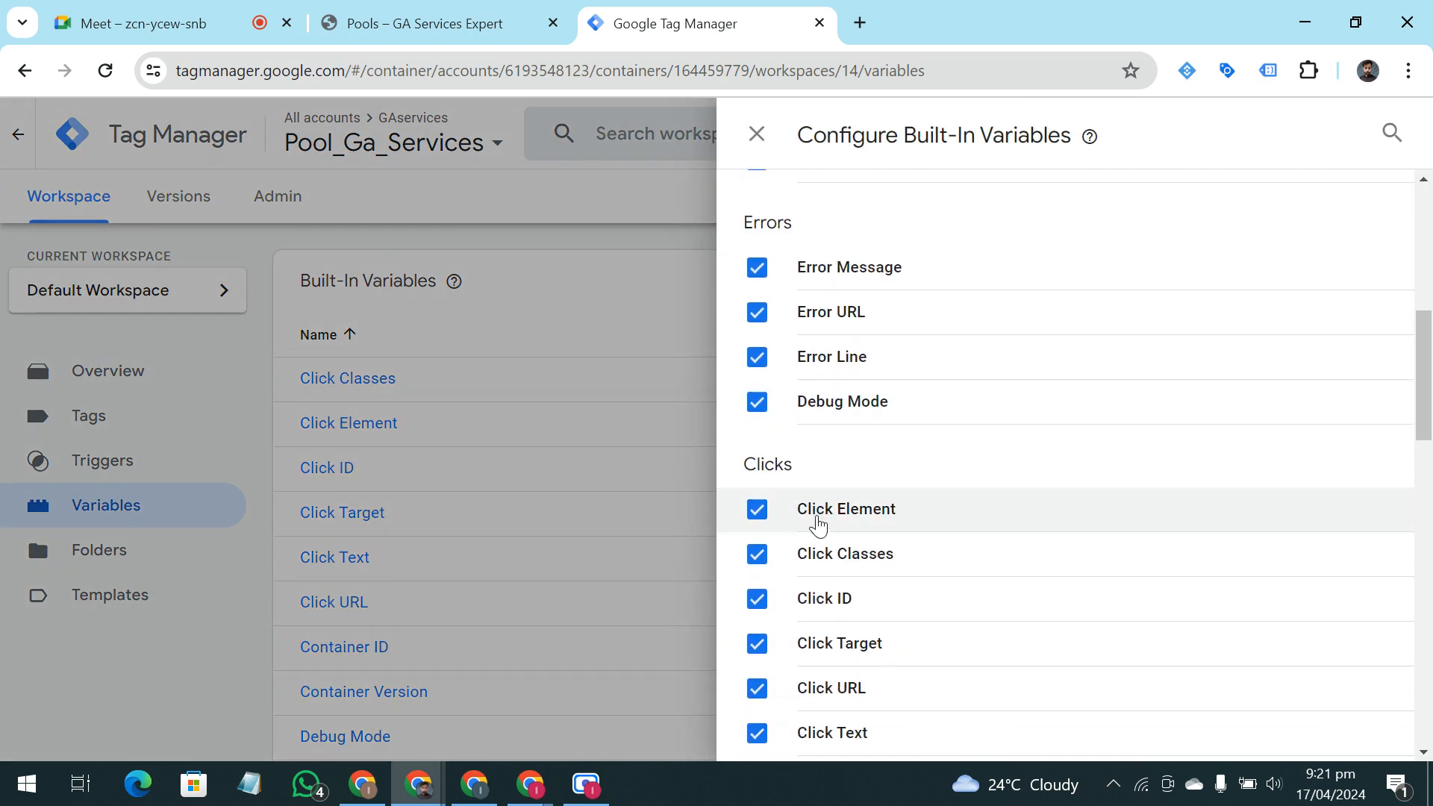
scroll(817, 523, down, 1)
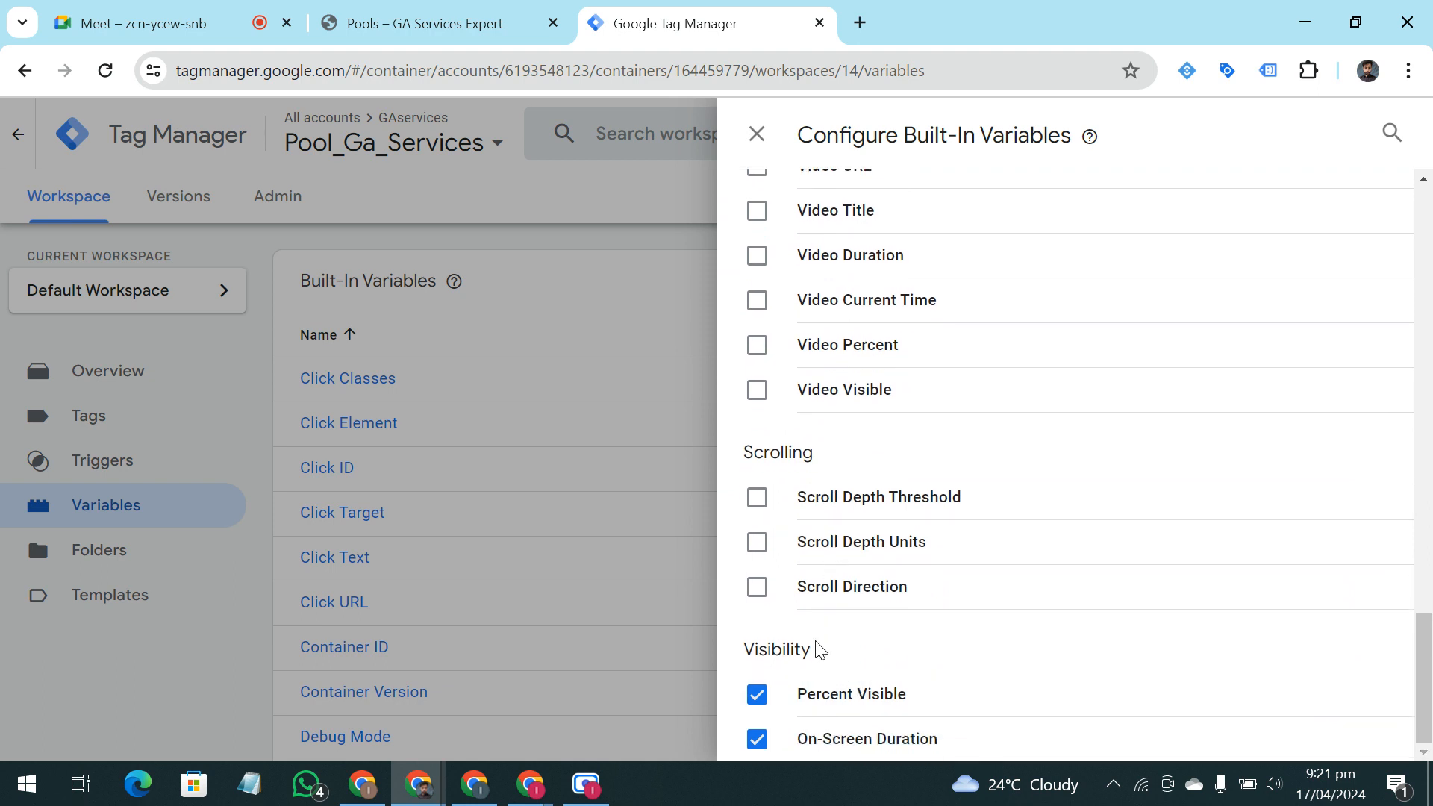
click(757, 586)
click(757, 541)
click(757, 497)
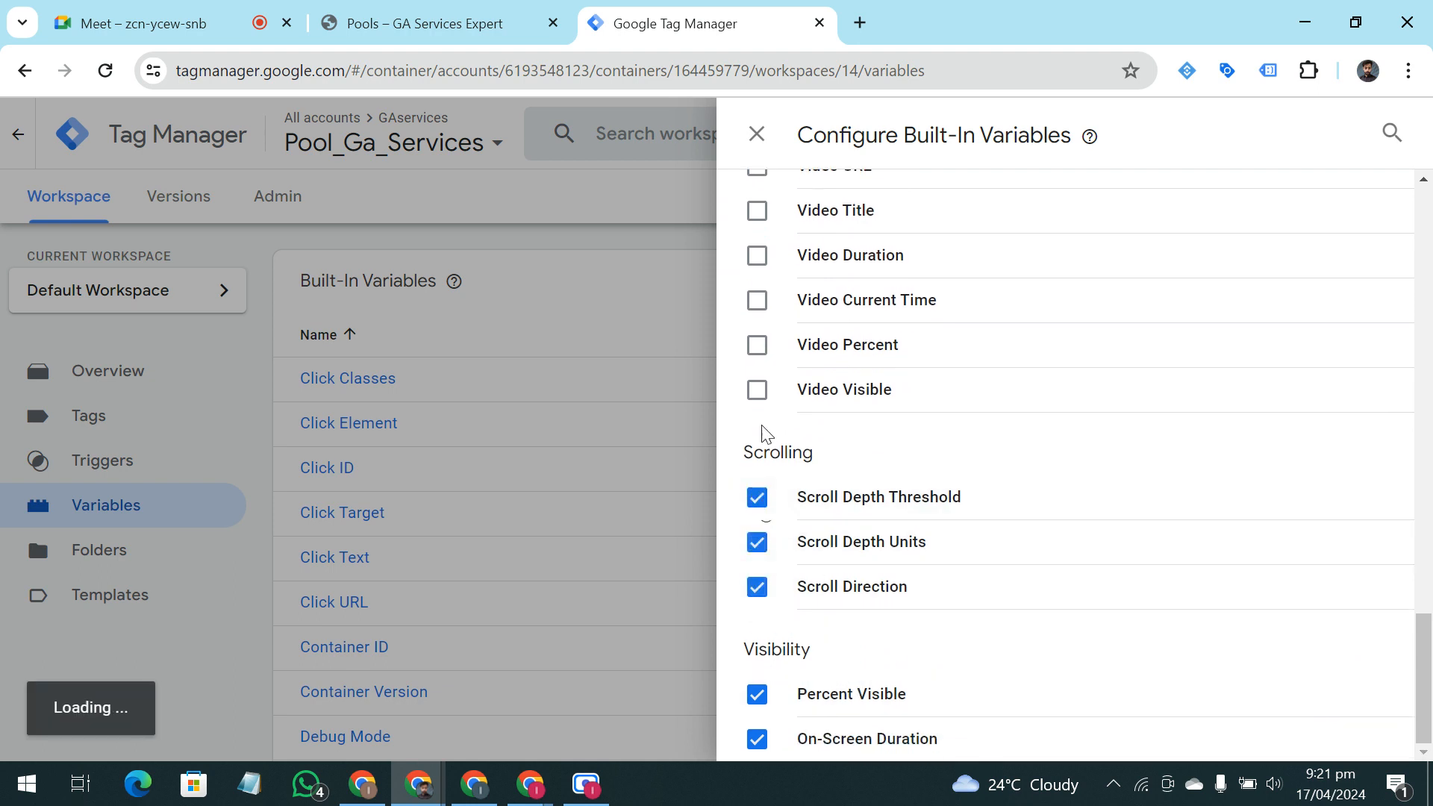
Enable all eight Videos built-in variables, from Video Provider through Video Visible
click(757, 345)
click(756, 389)
click(756, 300)
scroll(769, 358, up, 2)
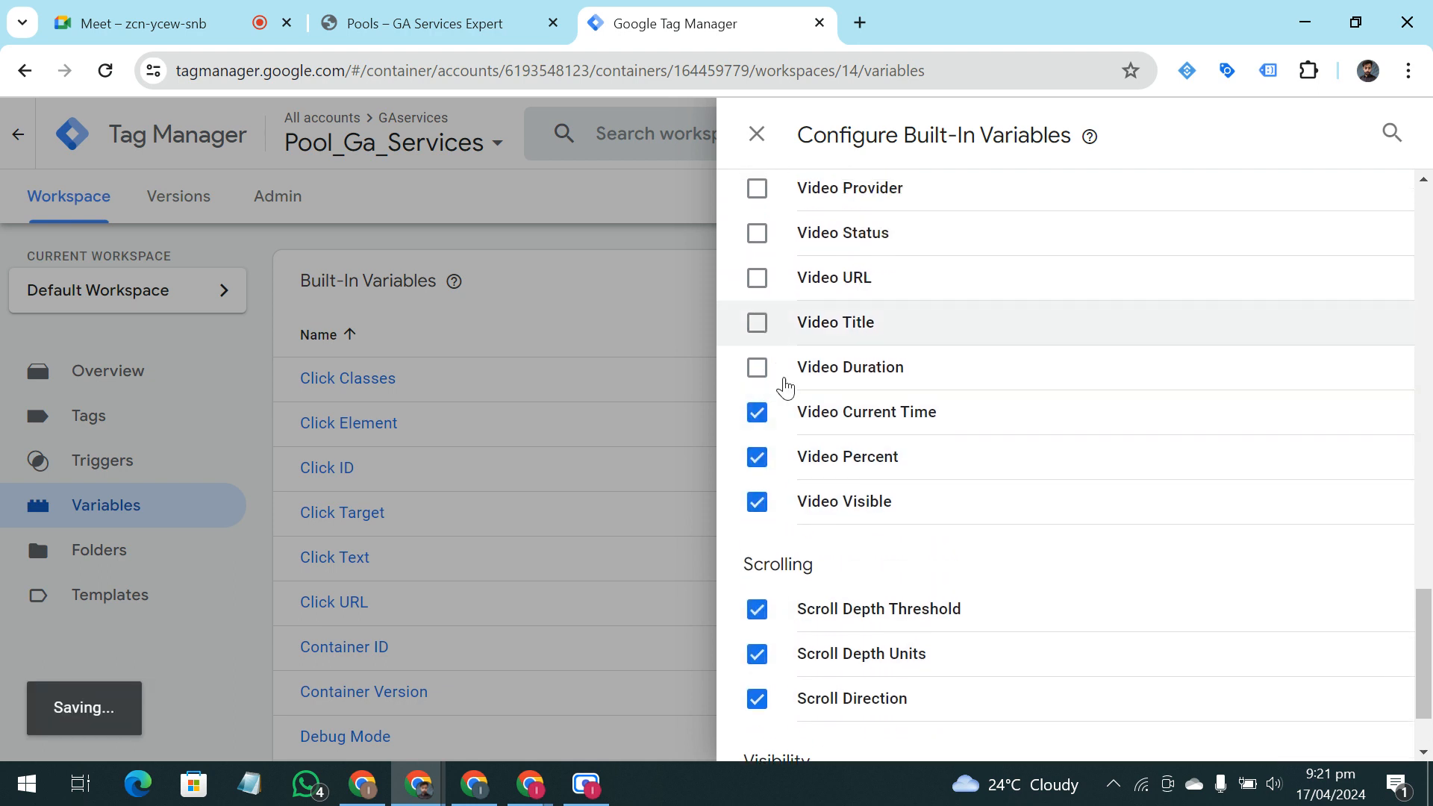
click(757, 367)
click(759, 297)
click(757, 325)
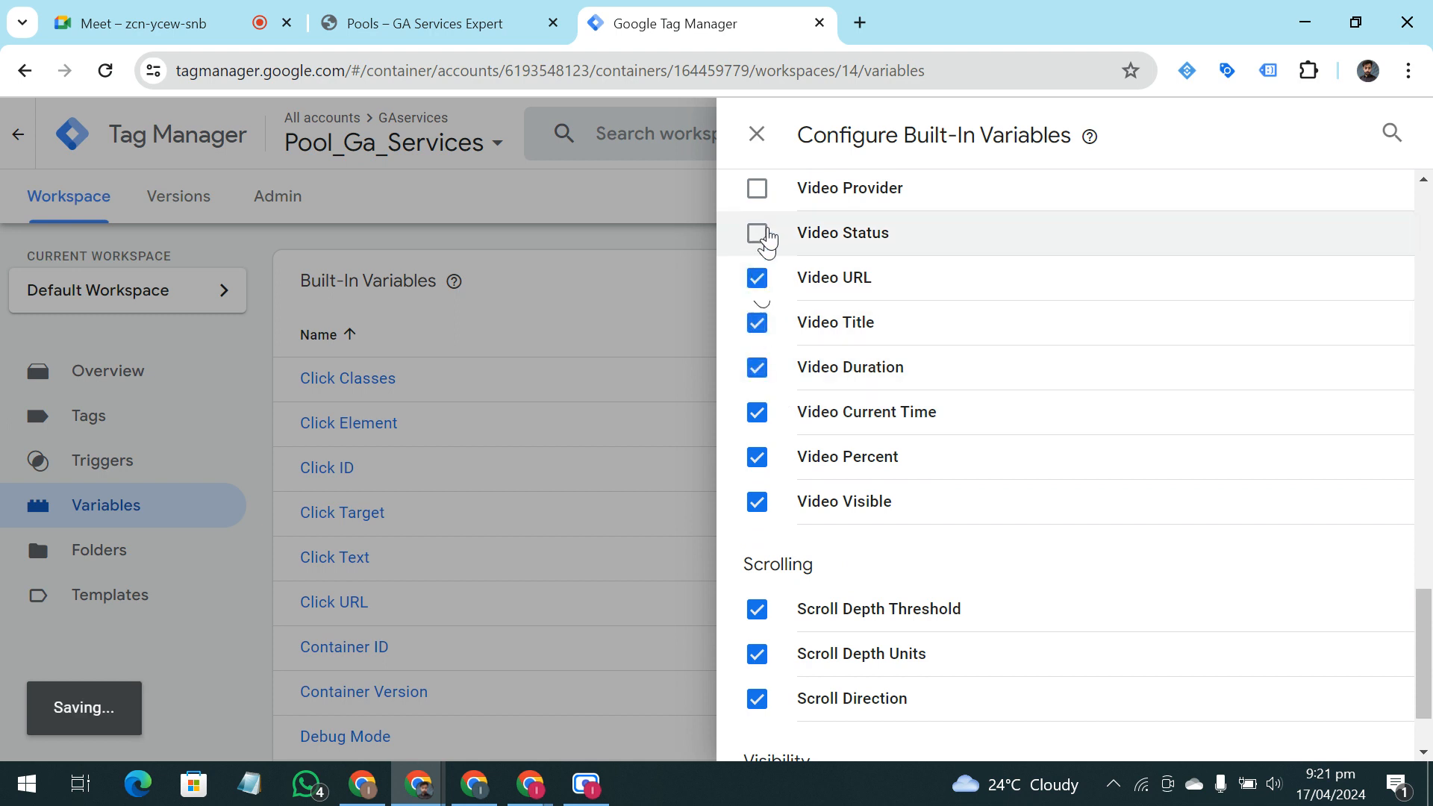
click(760, 234)
scroll(821, 343, up, 3)
click(757, 412)
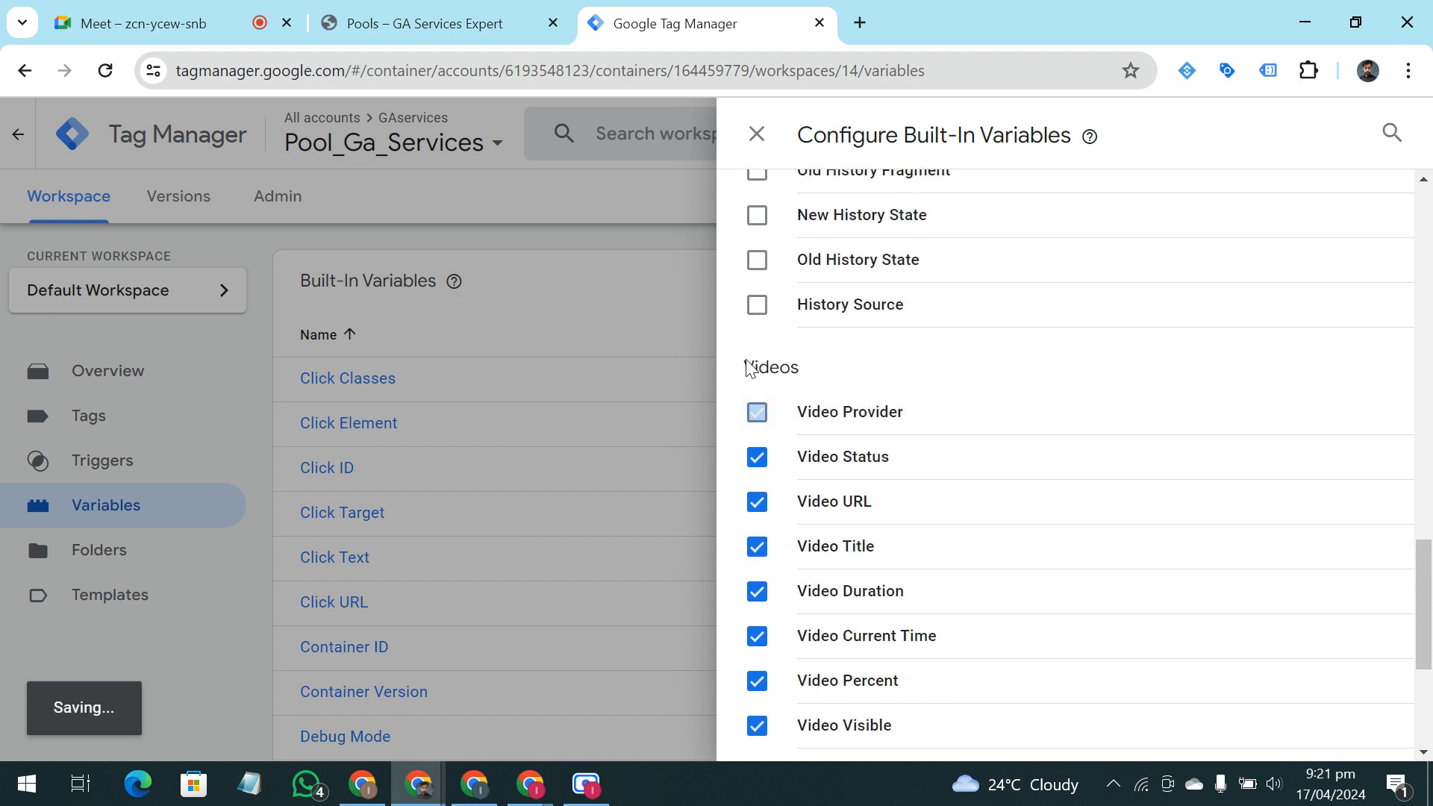
Enable all five History built-in variables, including the fragment, state and source ones, and close the configuration
click(757, 304)
click(756, 259)
click(757, 215)
scroll(758, 313, up, 2)
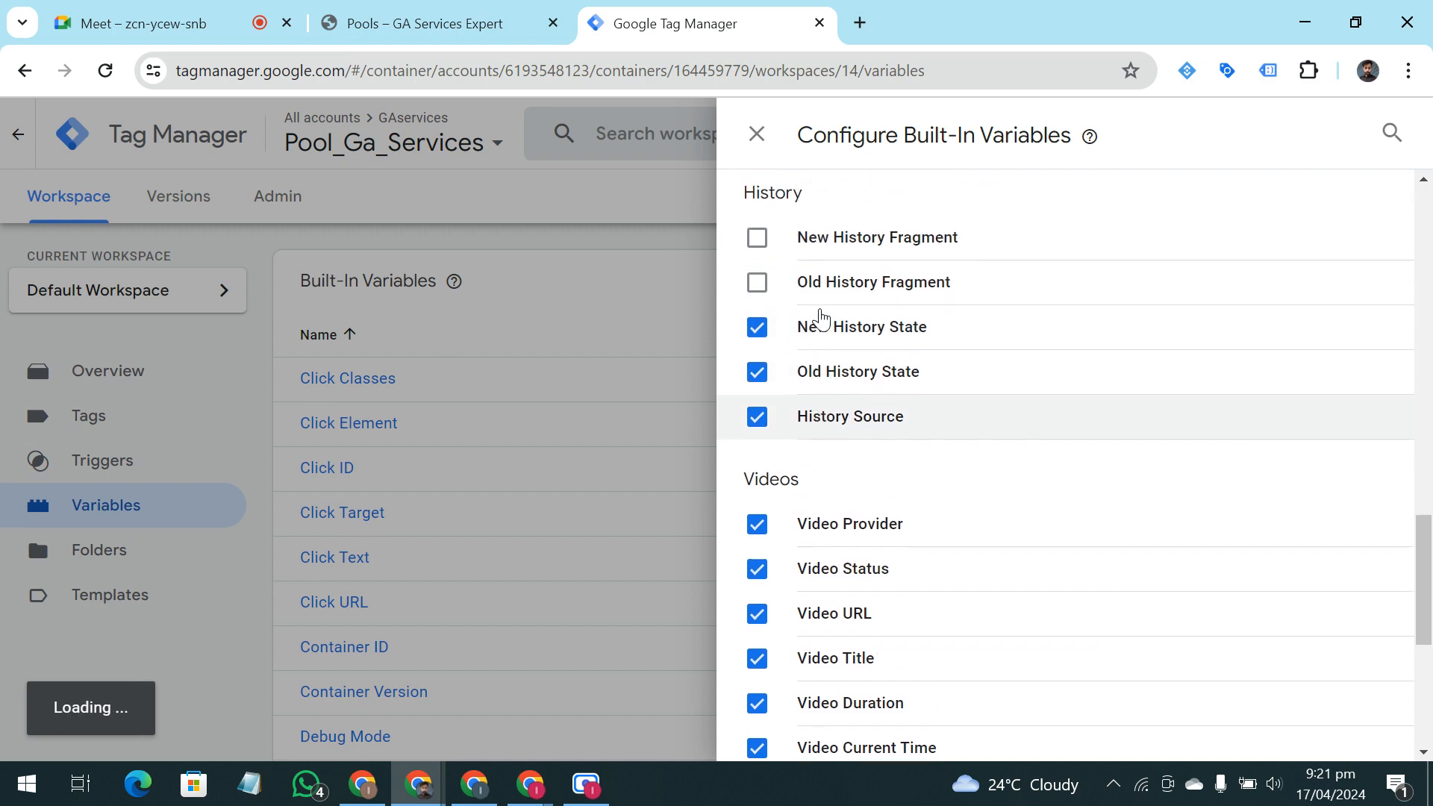
click(757, 281)
click(756, 237)
scroll(796, 314, up, 3)
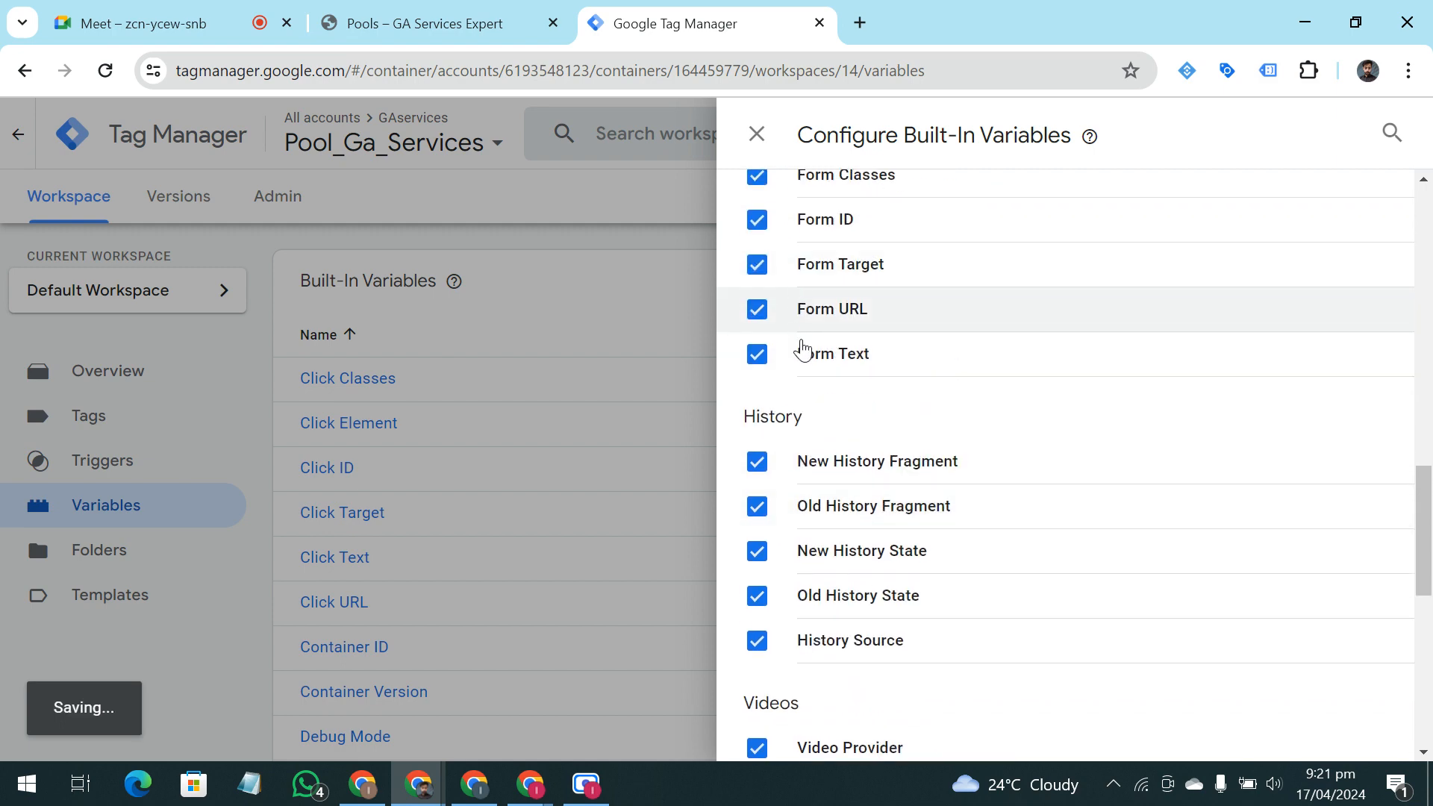
scroll(821, 418, down, 9)
scroll(842, 486, up, 12)
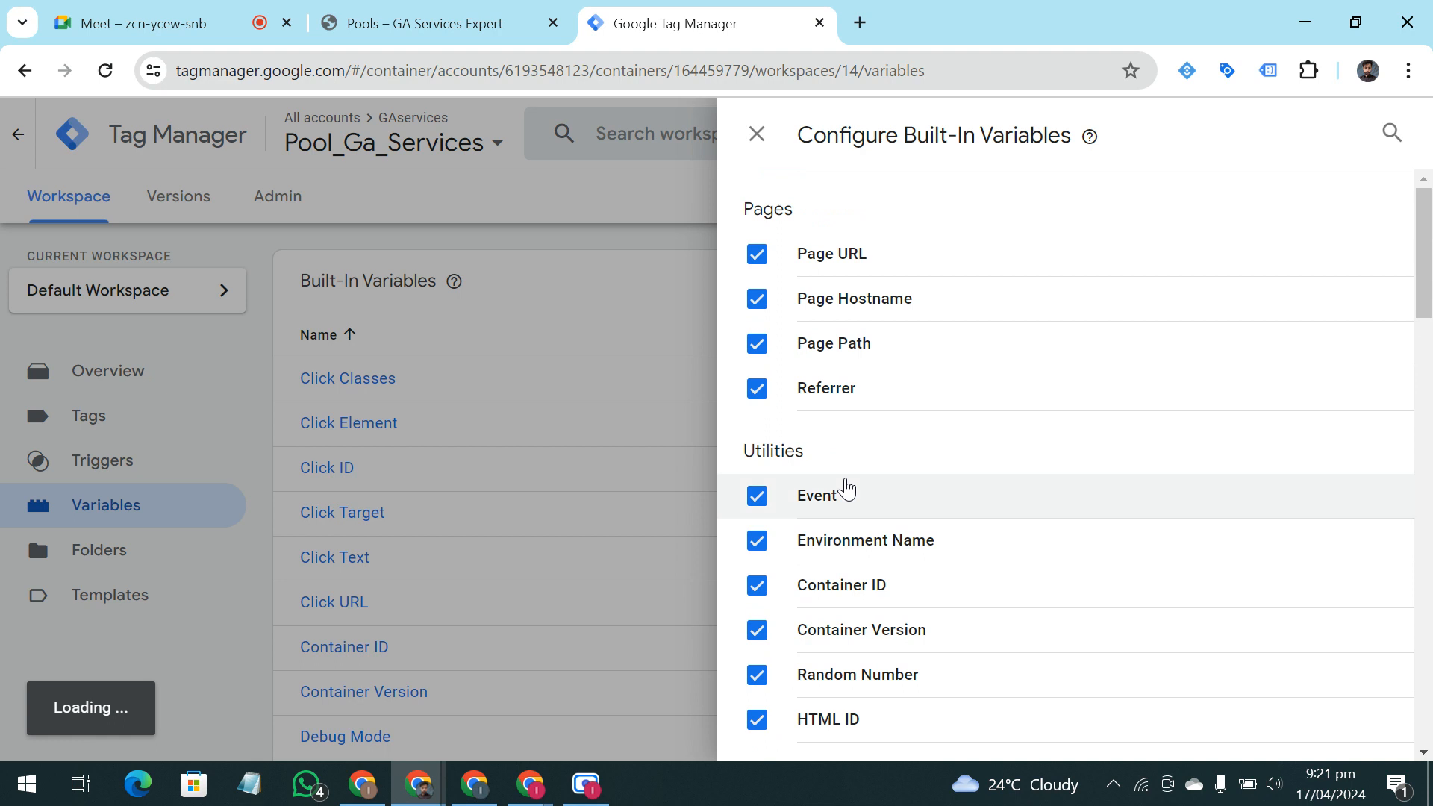
scroll(845, 487, down, 15)
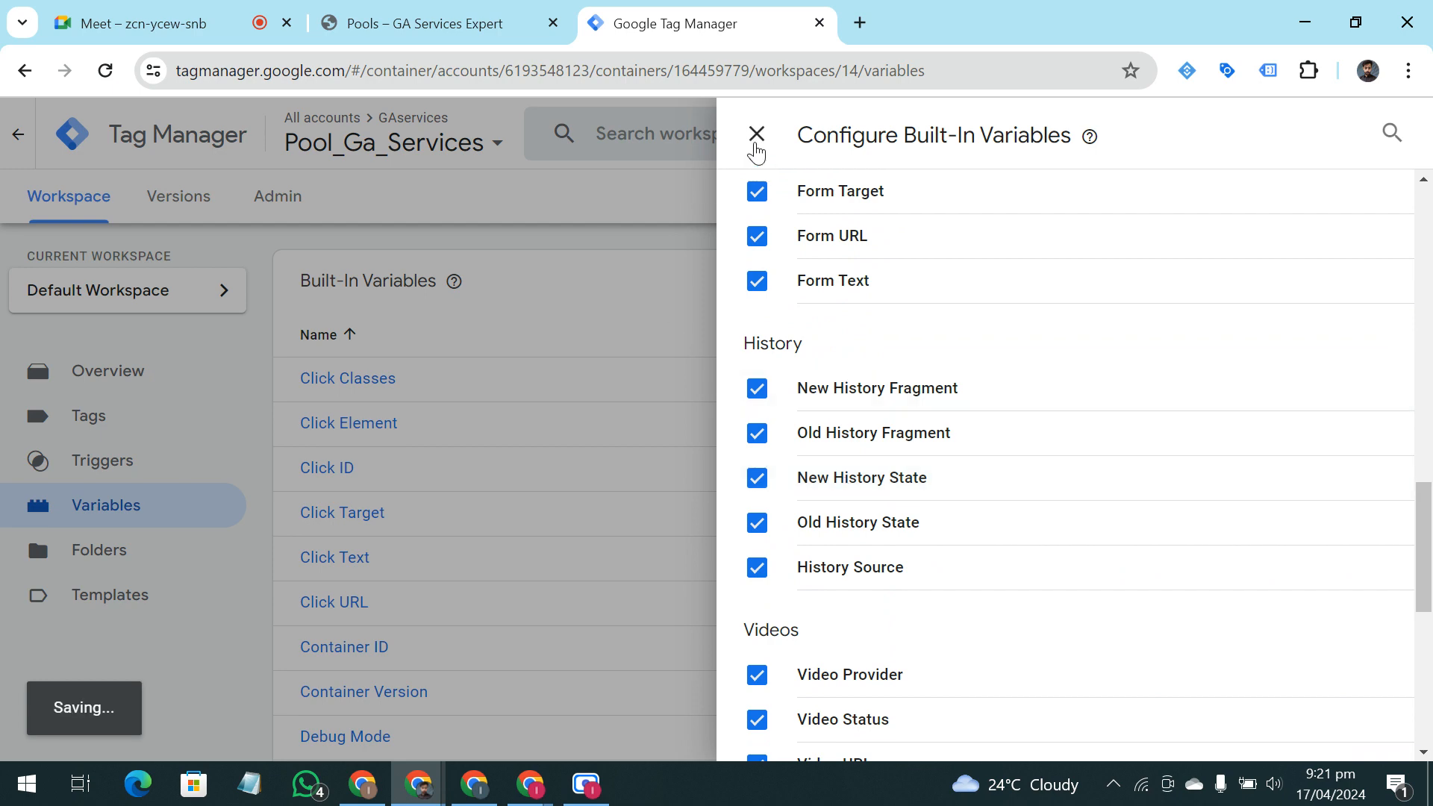
click(756, 135)
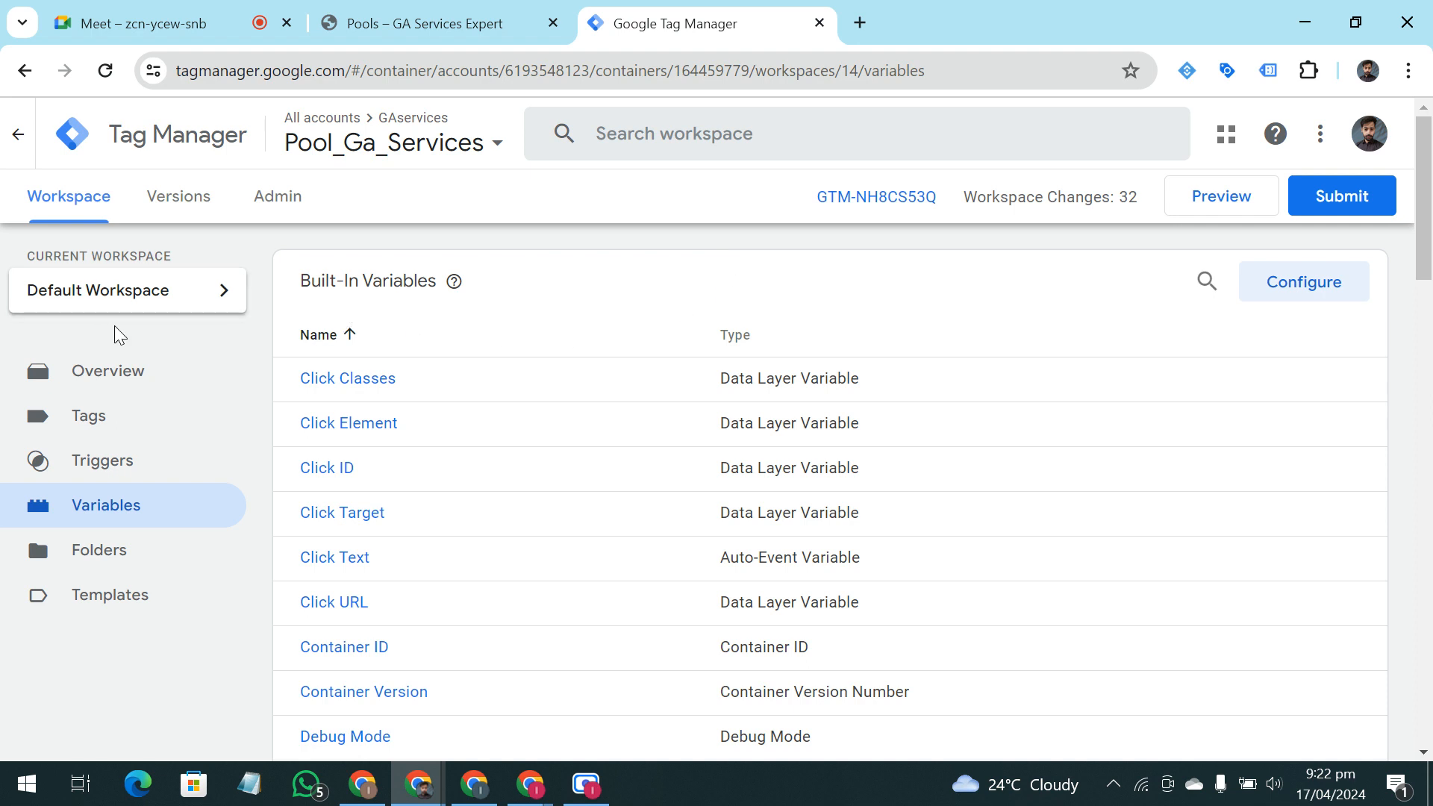
Look at the workspace overview, then reopen the built-in variables configuration, review the enabled variables and close it
click(168, 381)
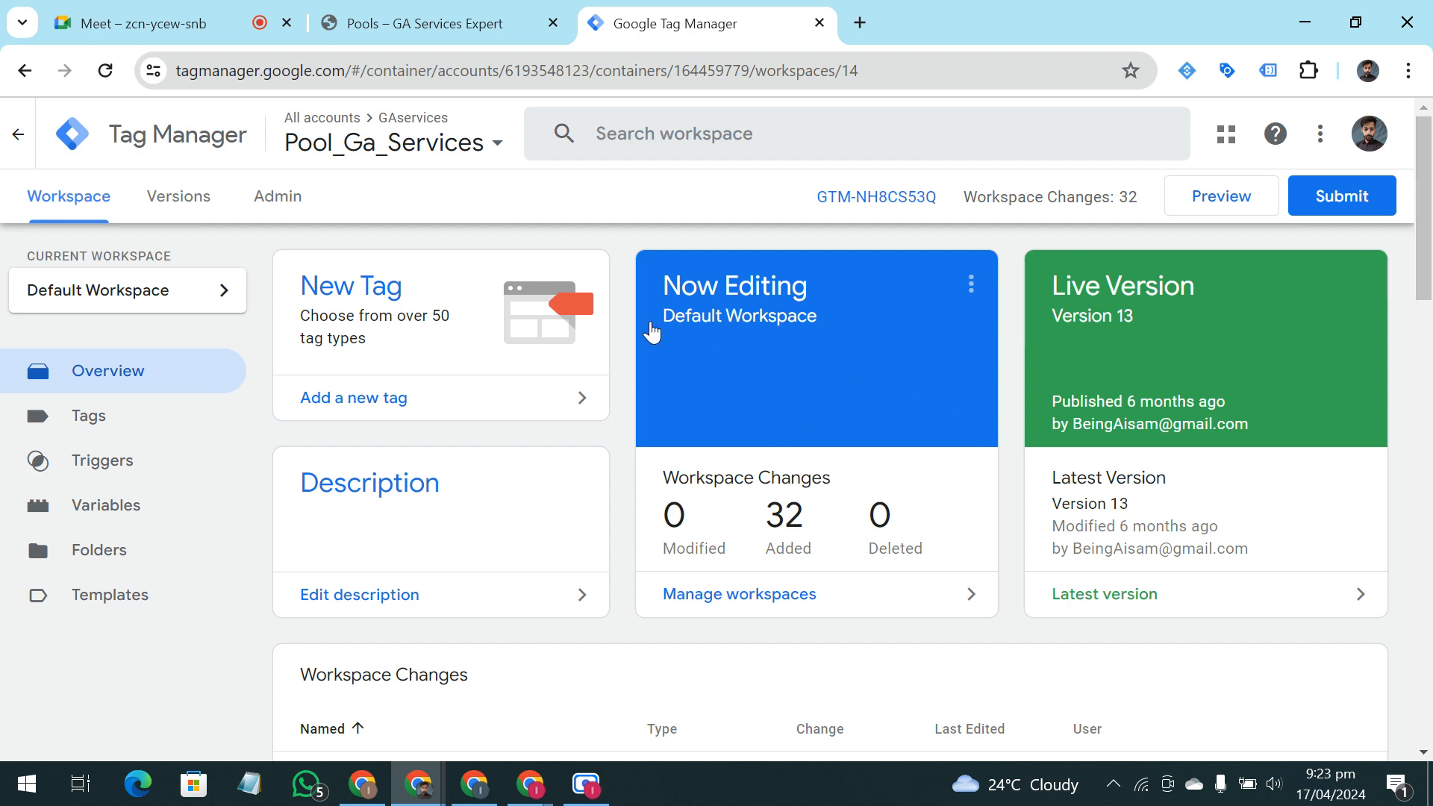
click(127, 503)
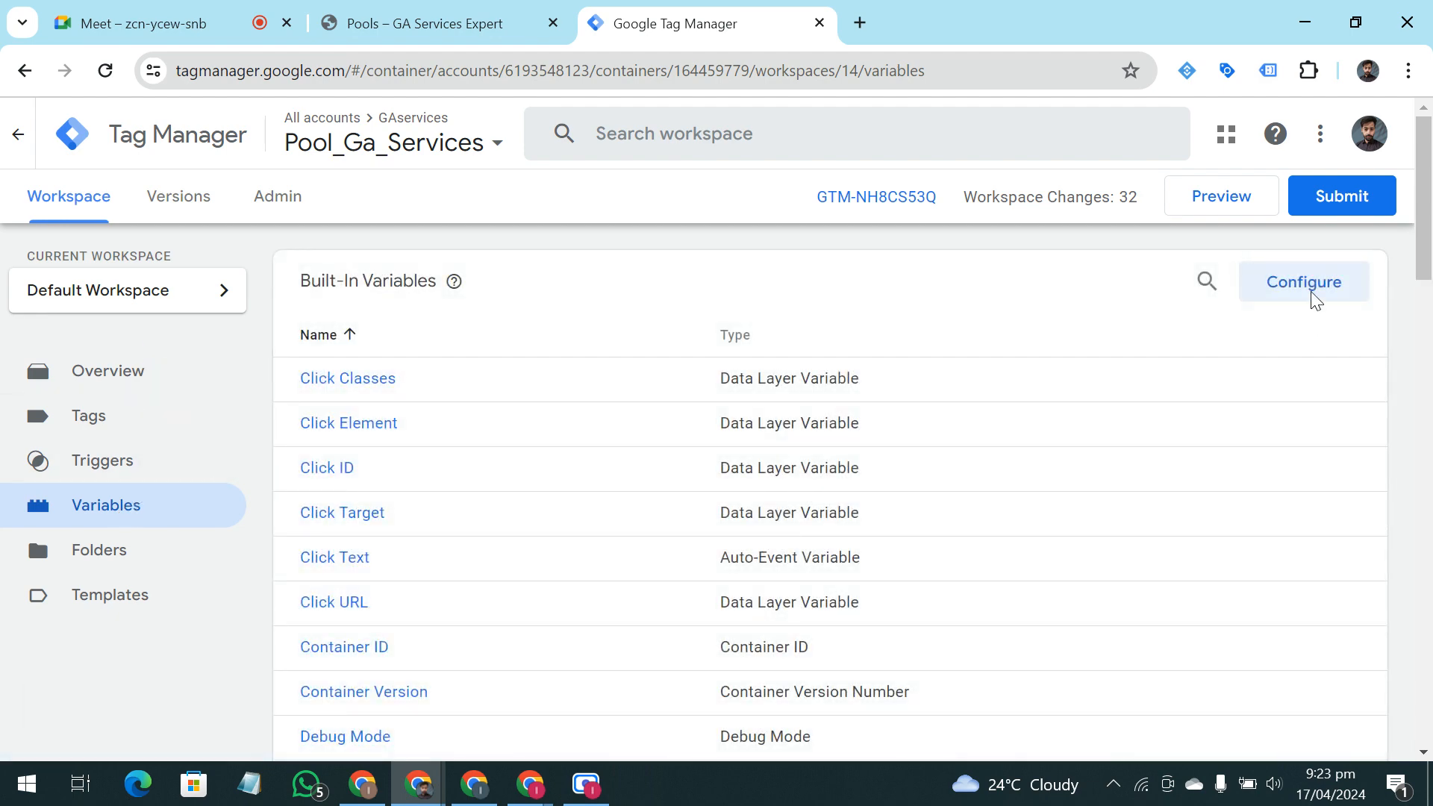
click(1312, 303)
scroll(918, 329, down, 15)
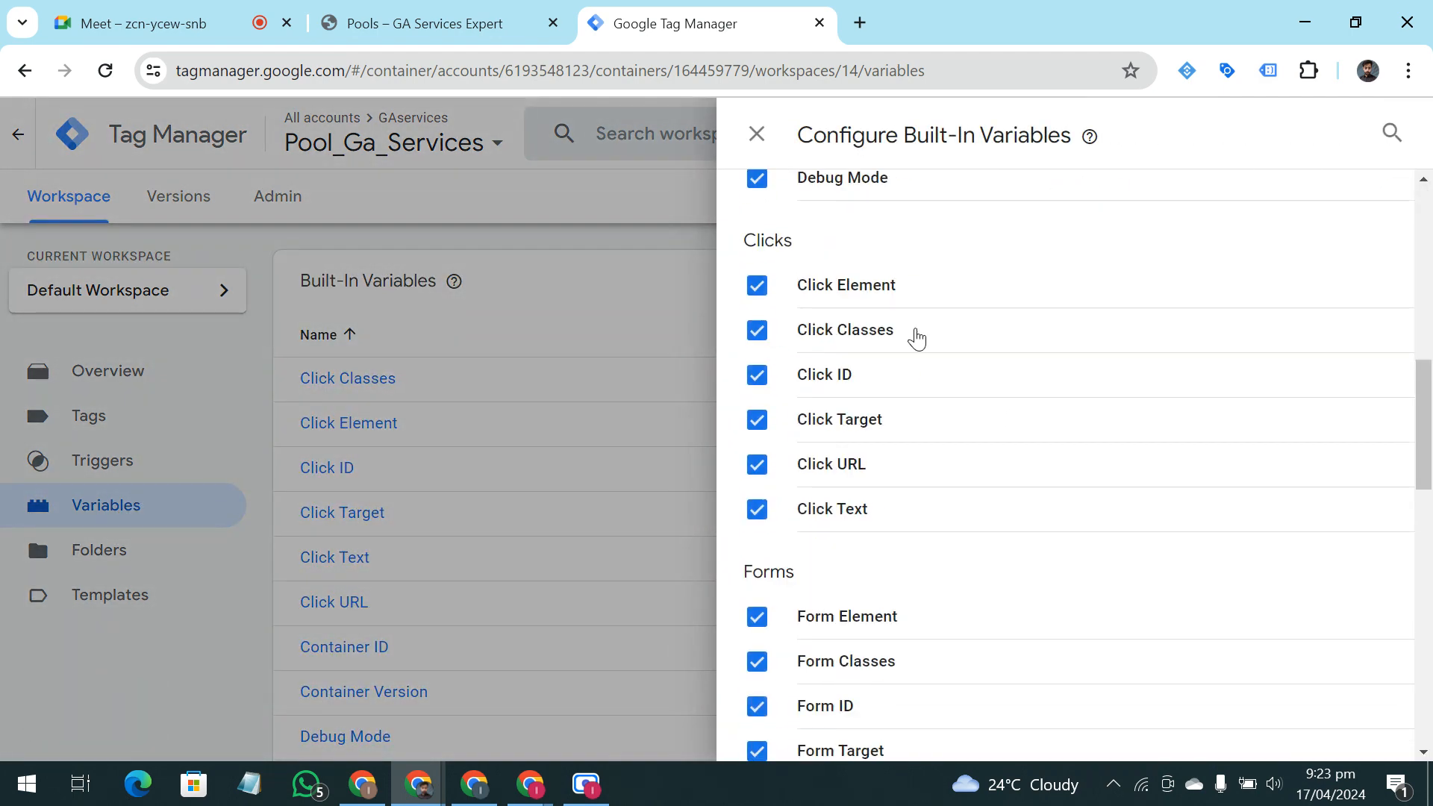
scroll(917, 354, down, 2)
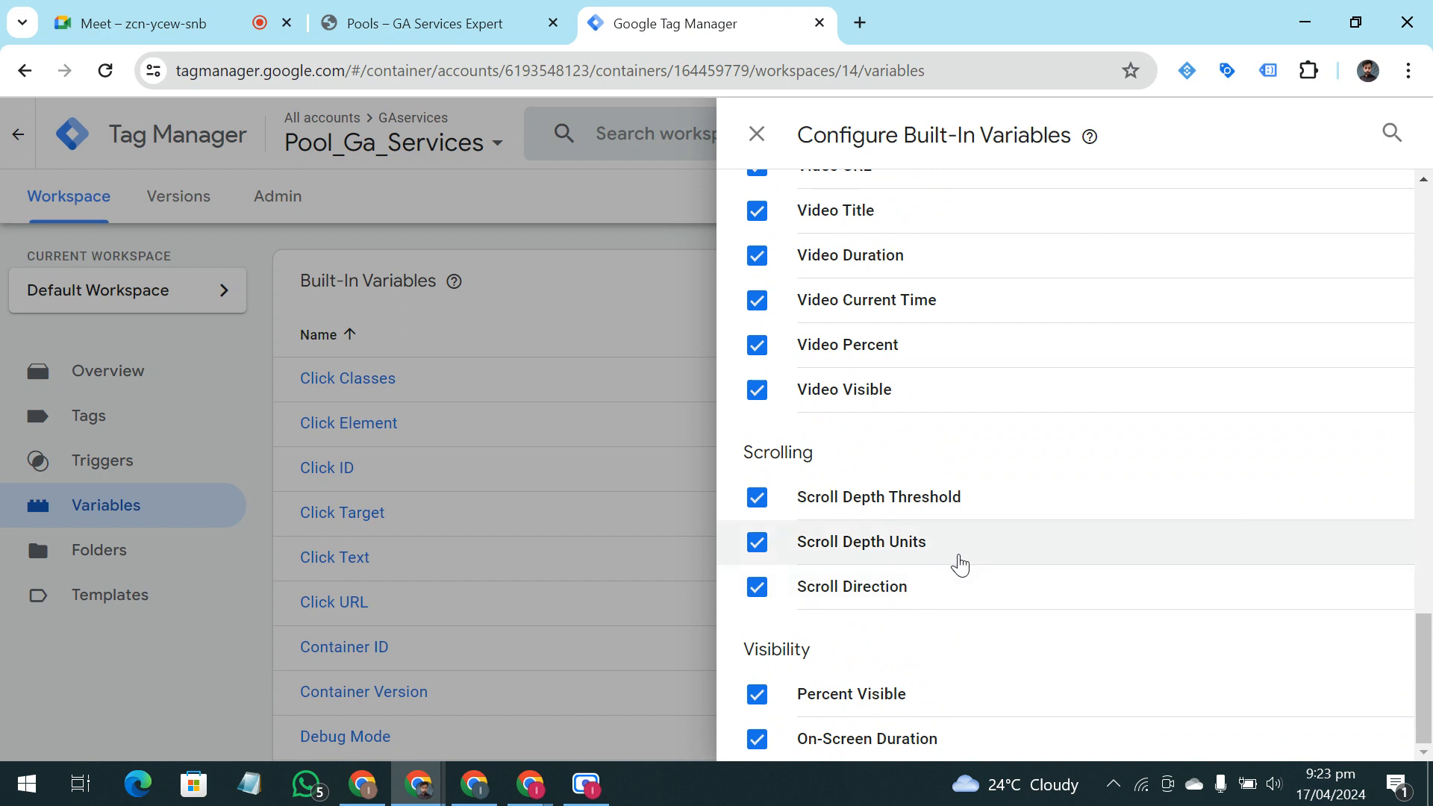
scroll(958, 560, up, 20)
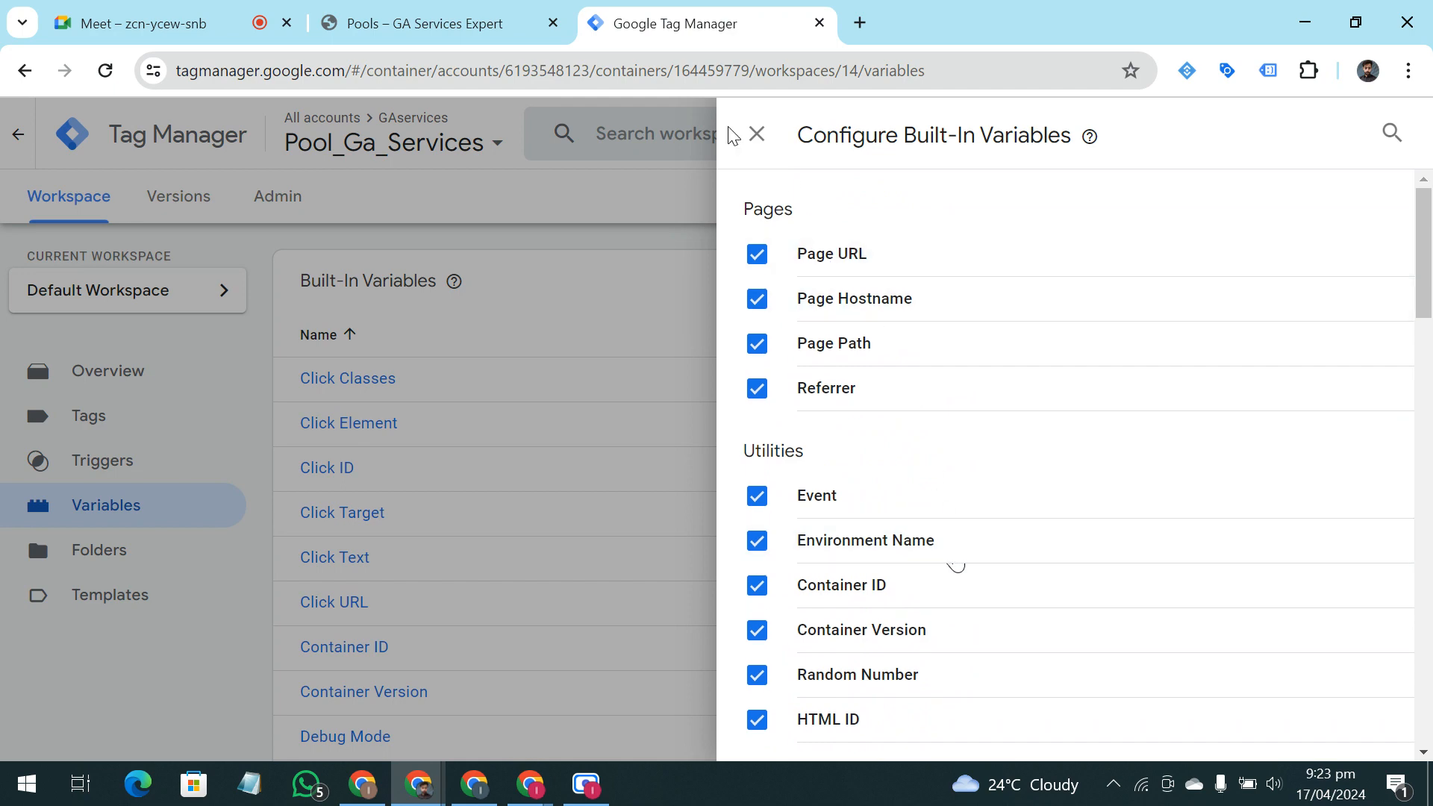
click(755, 134)
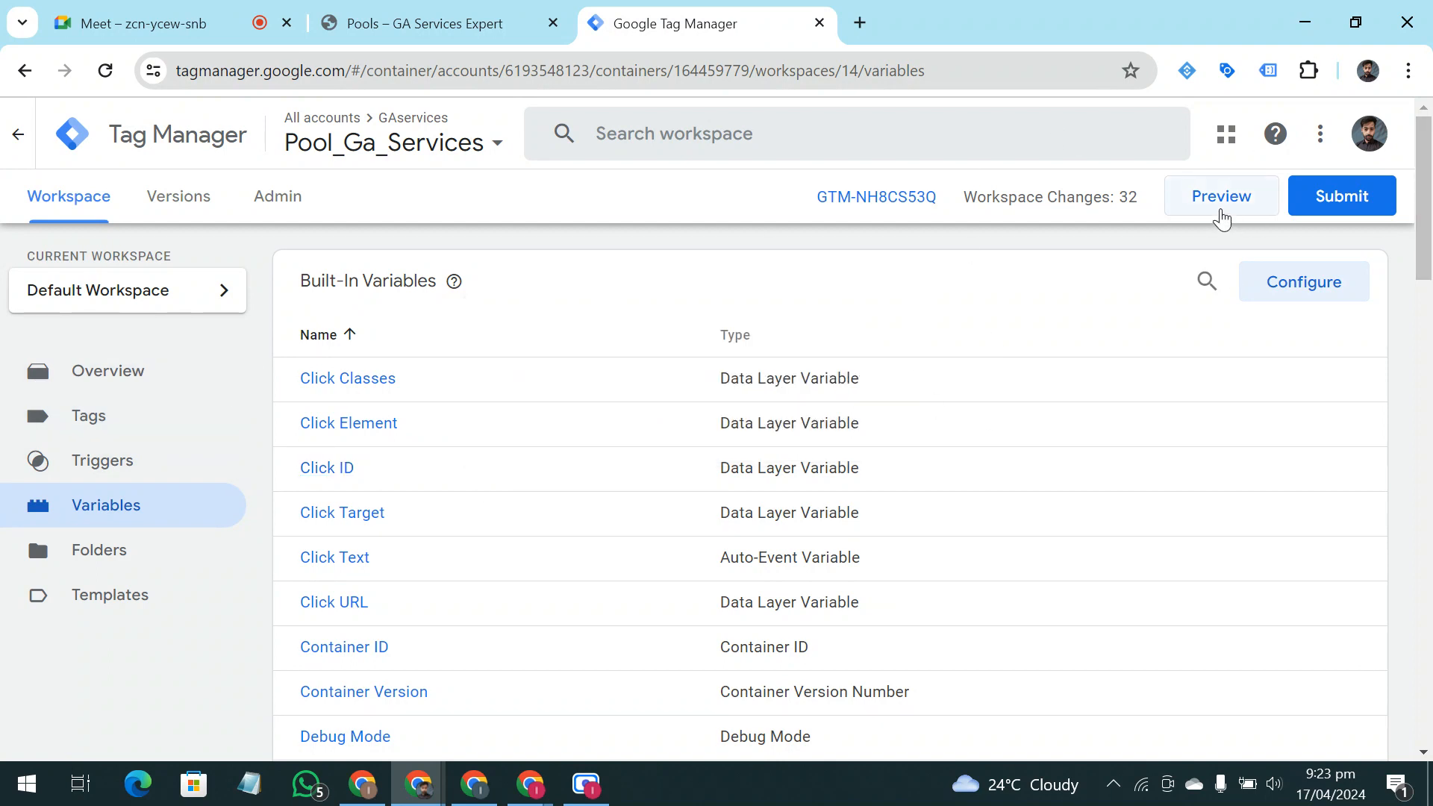
click(1220, 211)
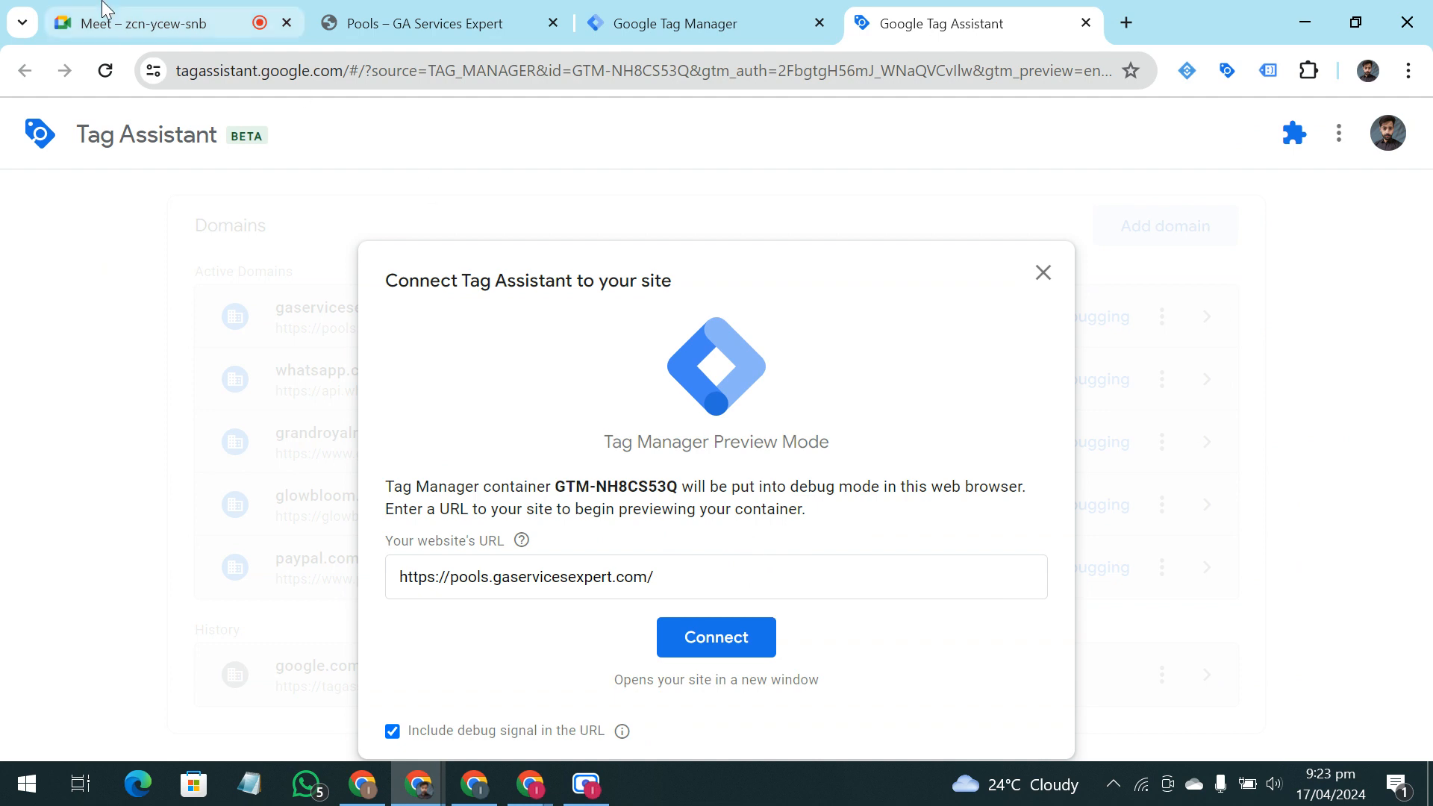
click(692, 572)
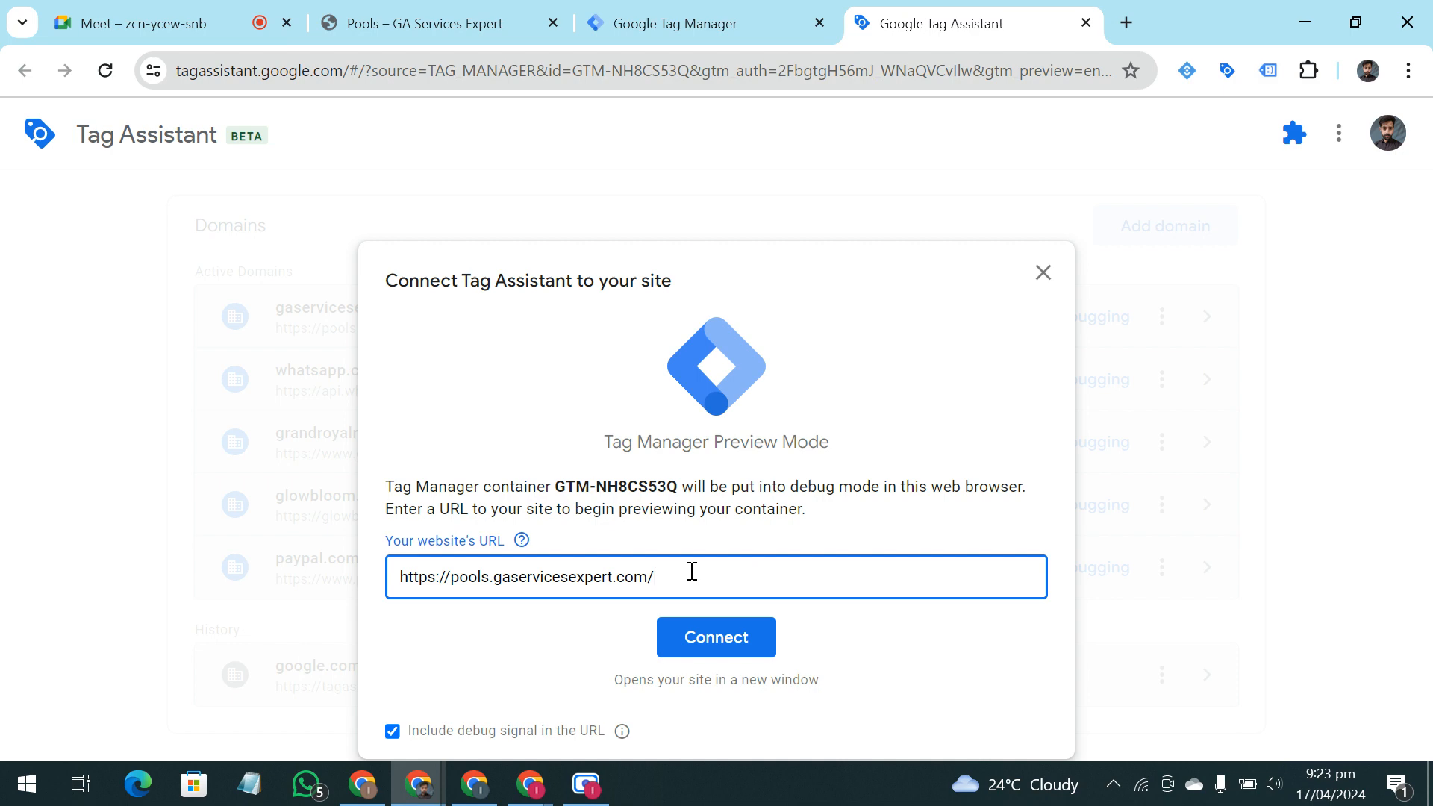
click(699, 640)
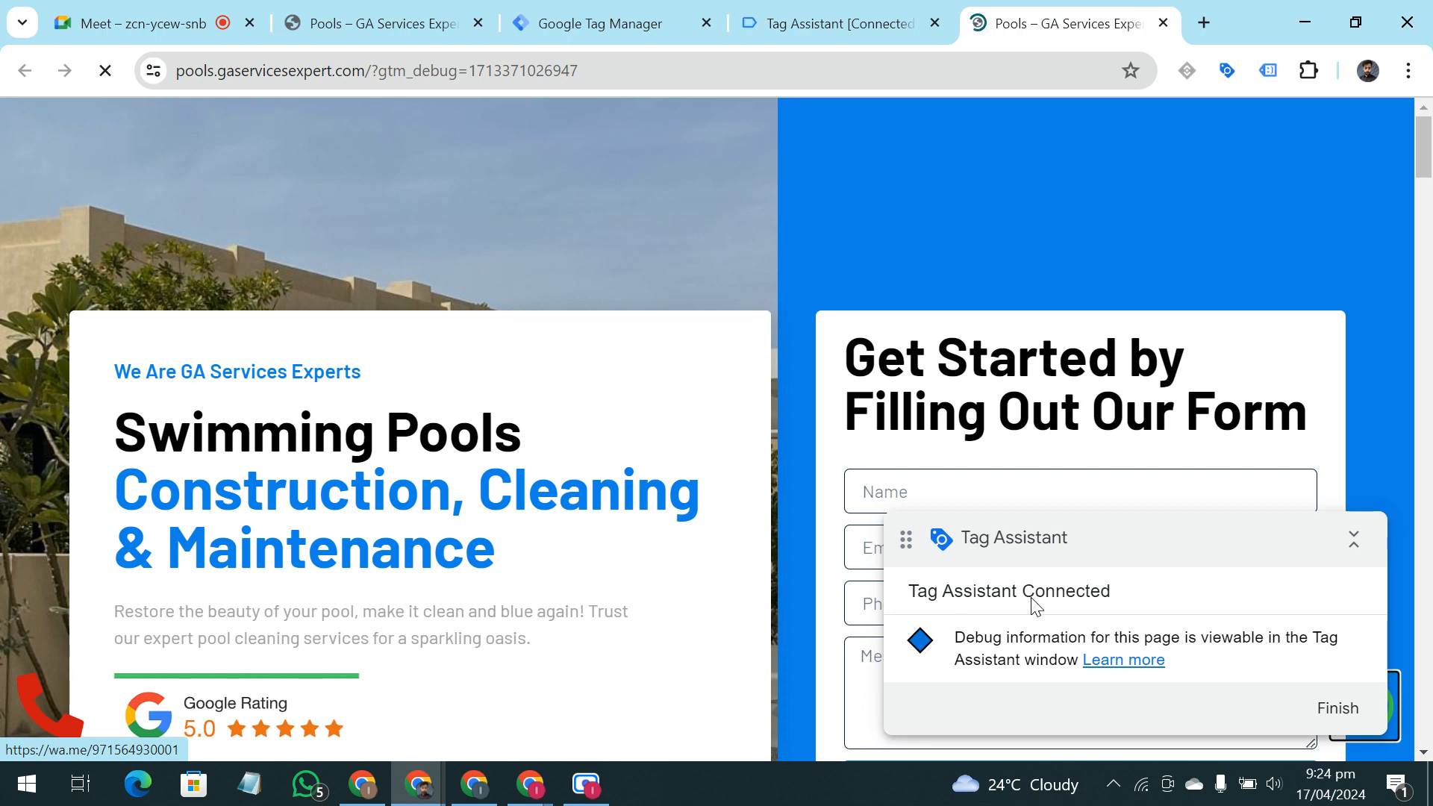
drag(1152, 537, 157, 399)
click(806, 10)
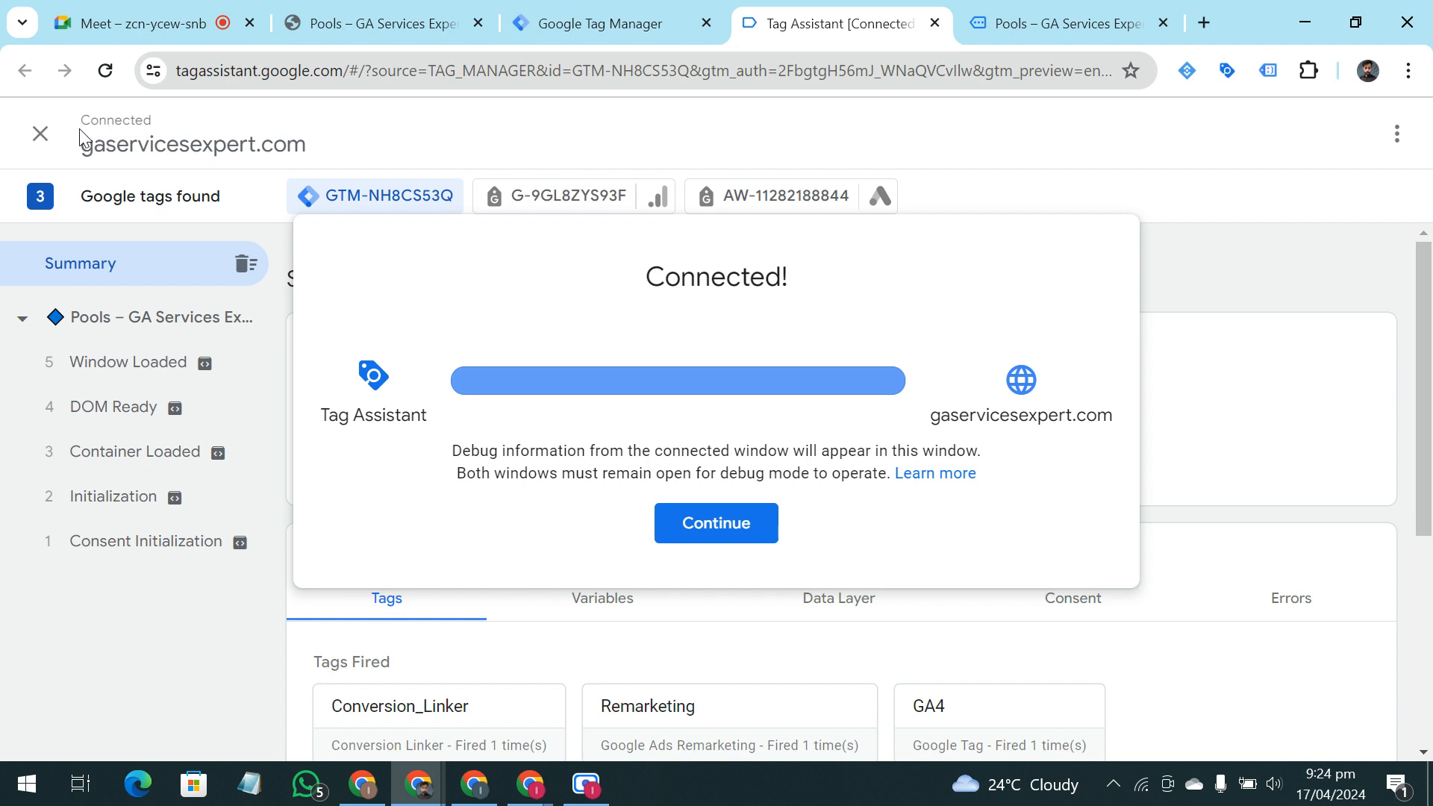
click(689, 536)
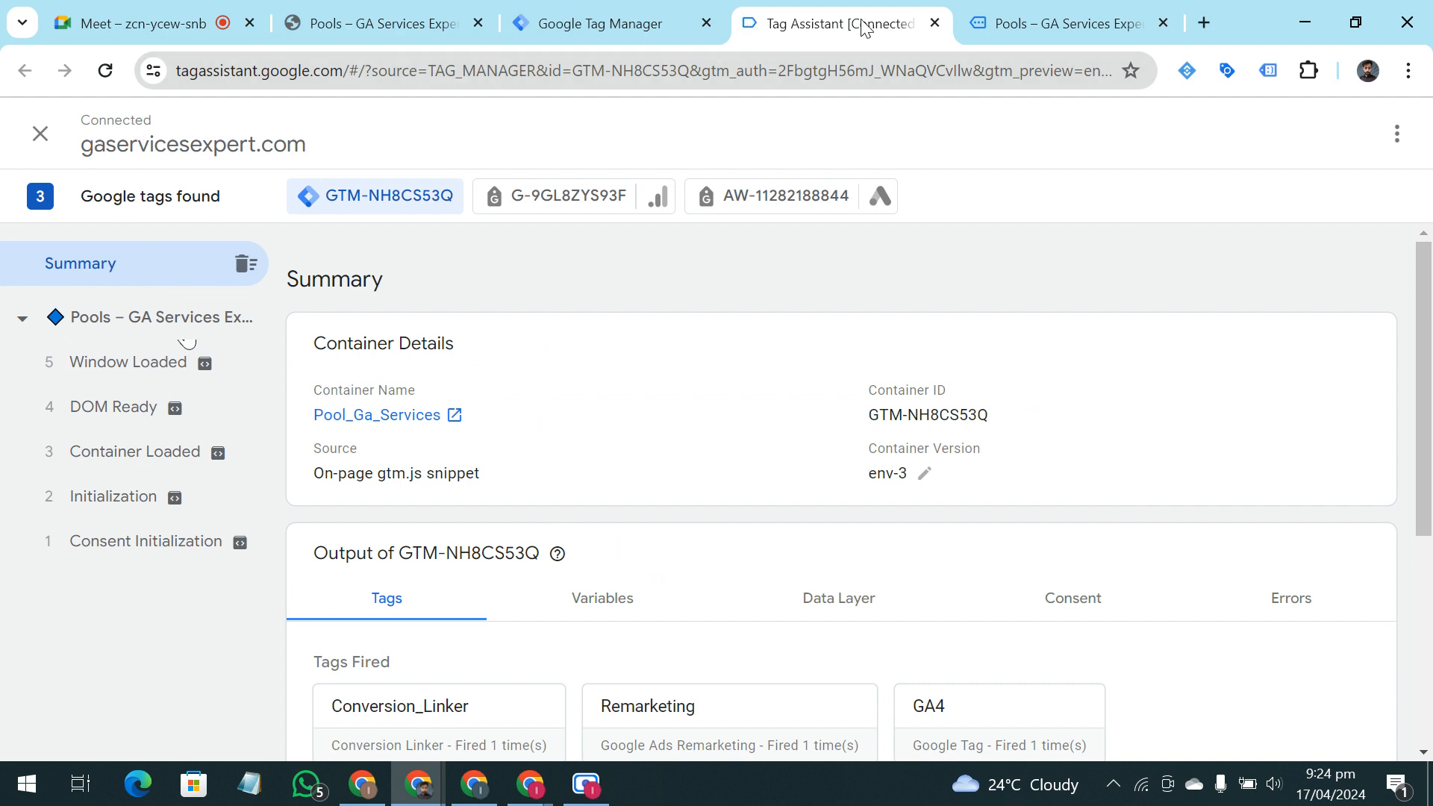
Return to the connected pools page, move the Tag Assistant badge clear of the heading, and look over the contact form
click(986, 21)
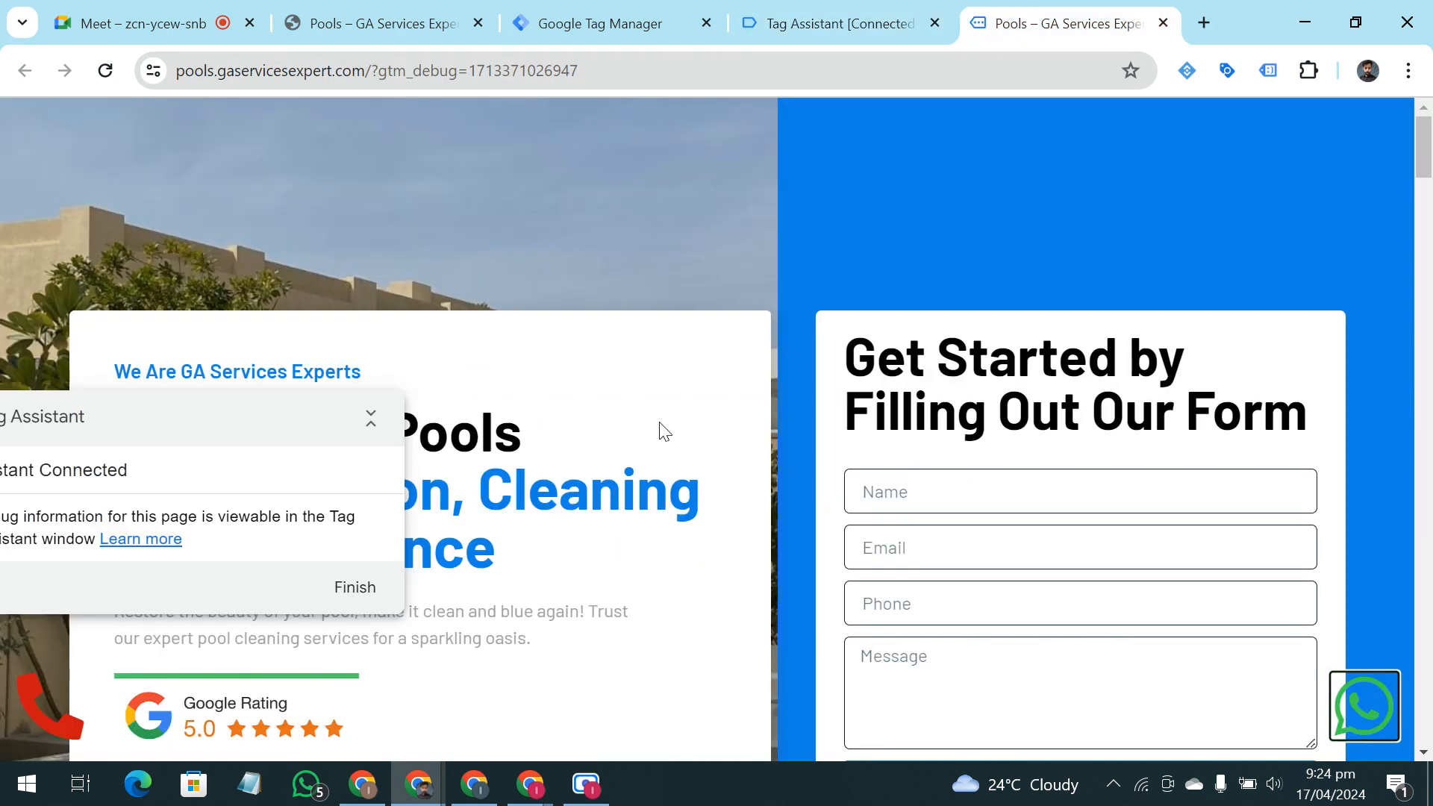
drag(206, 415, 178, 165)
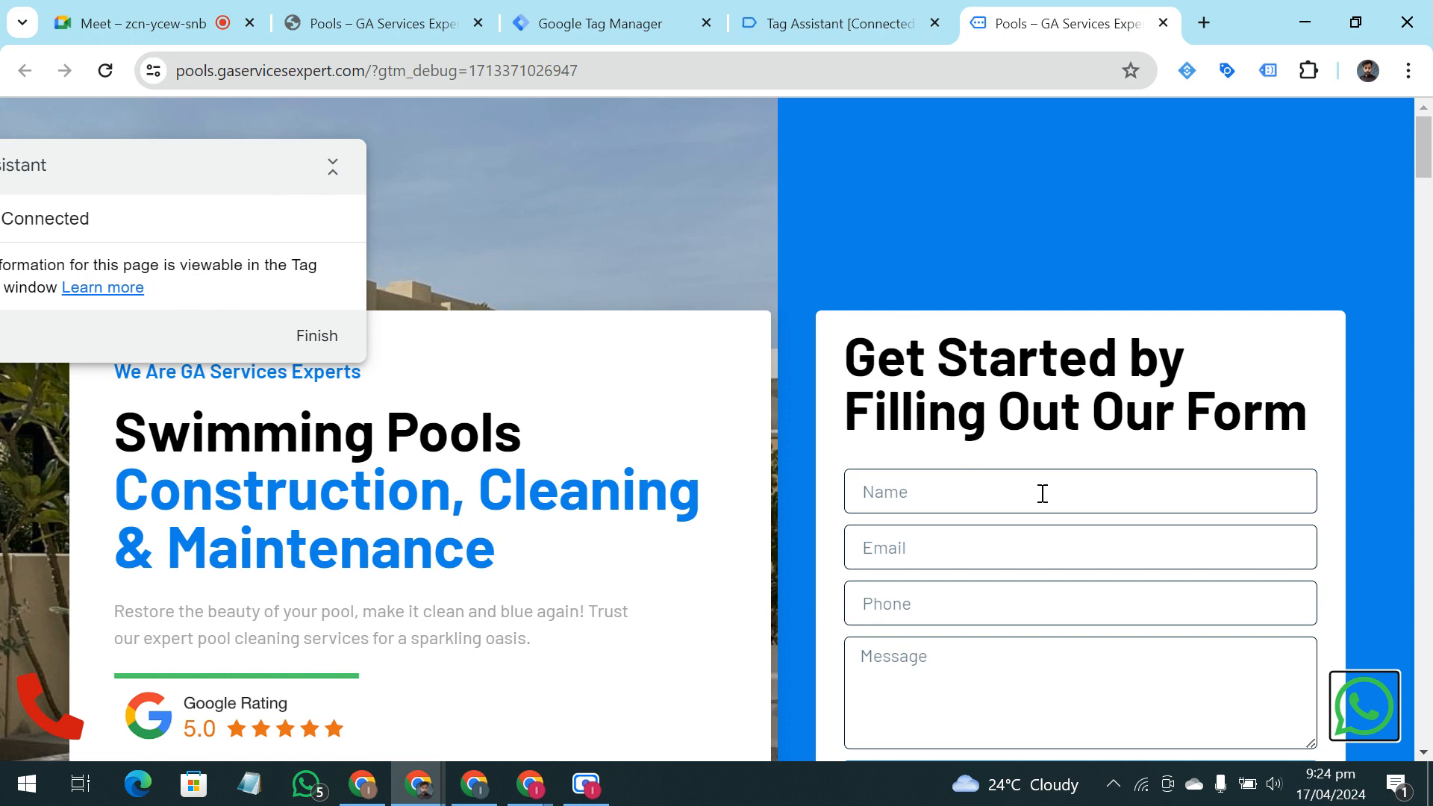
scroll(1045, 496, down, 5)
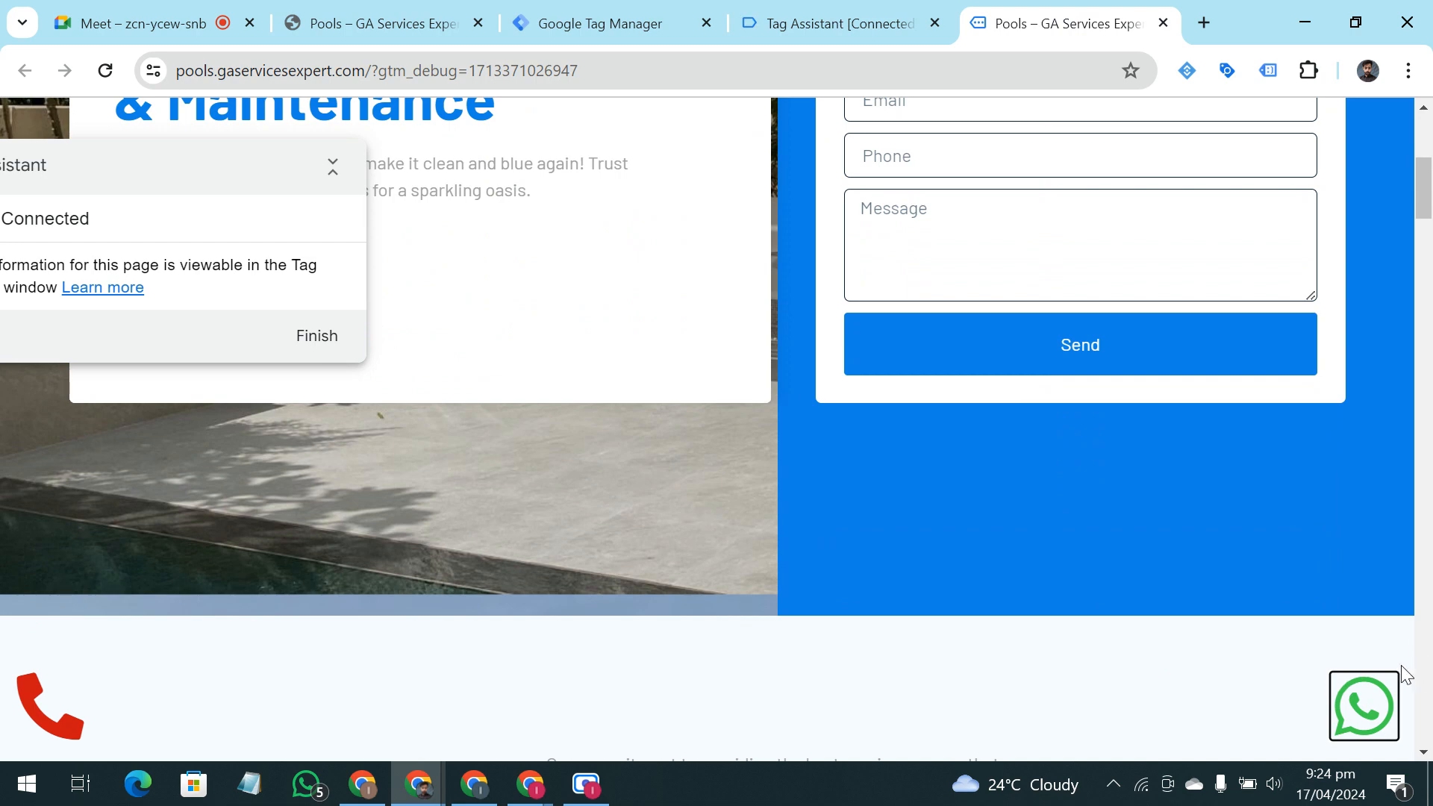
scroll(1403, 642, up, 4)
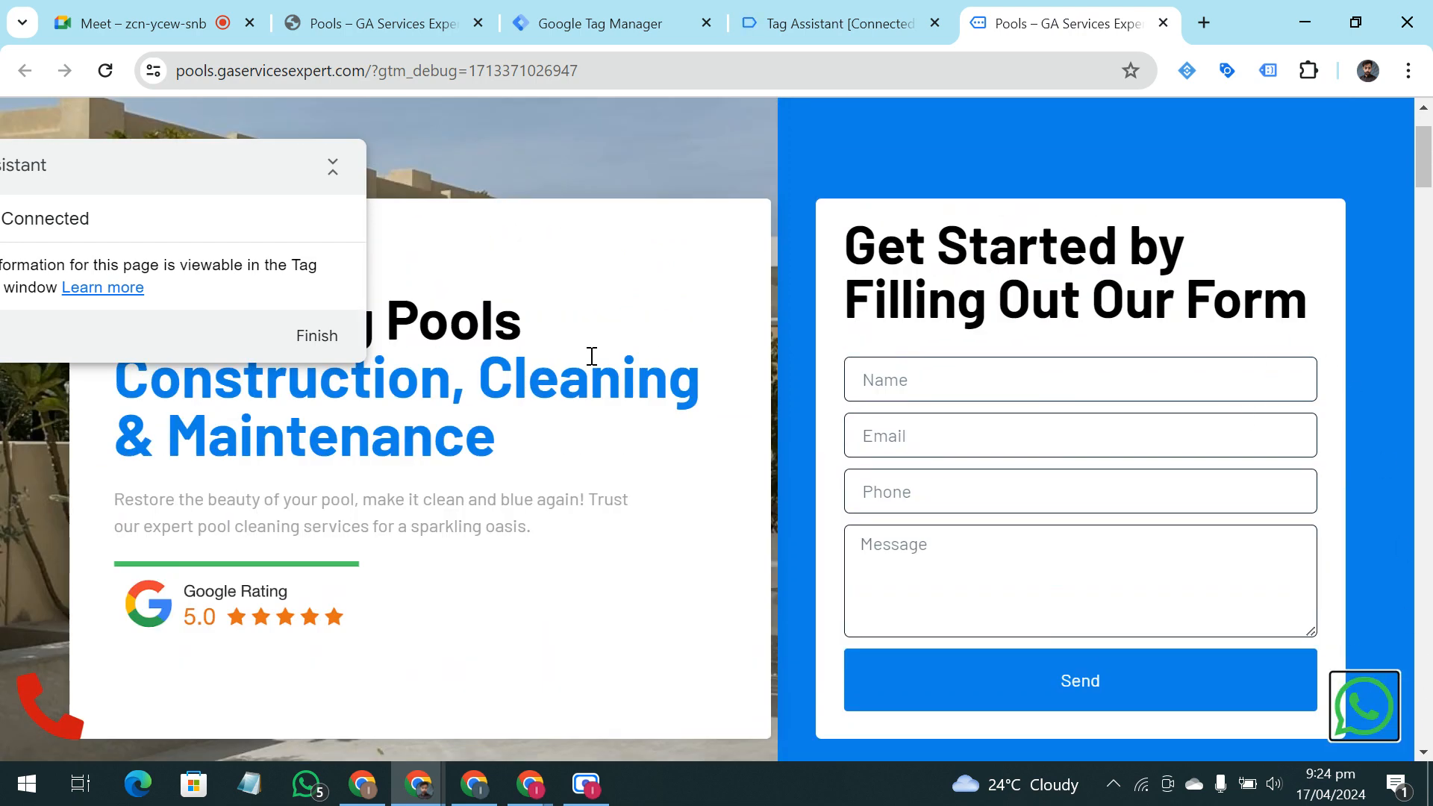
scroll(954, 332, down, 1)
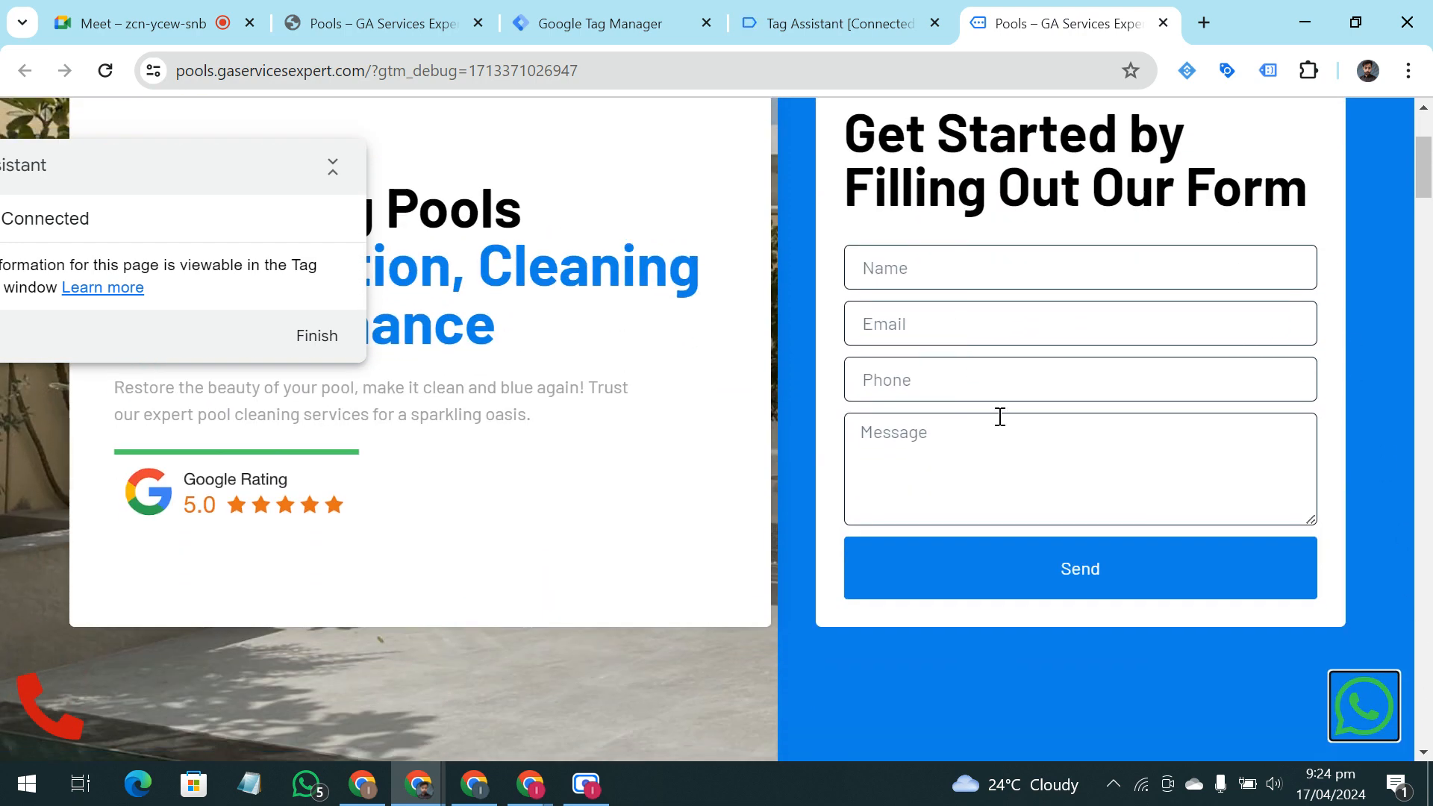
click(1027, 256)
click(863, 196)
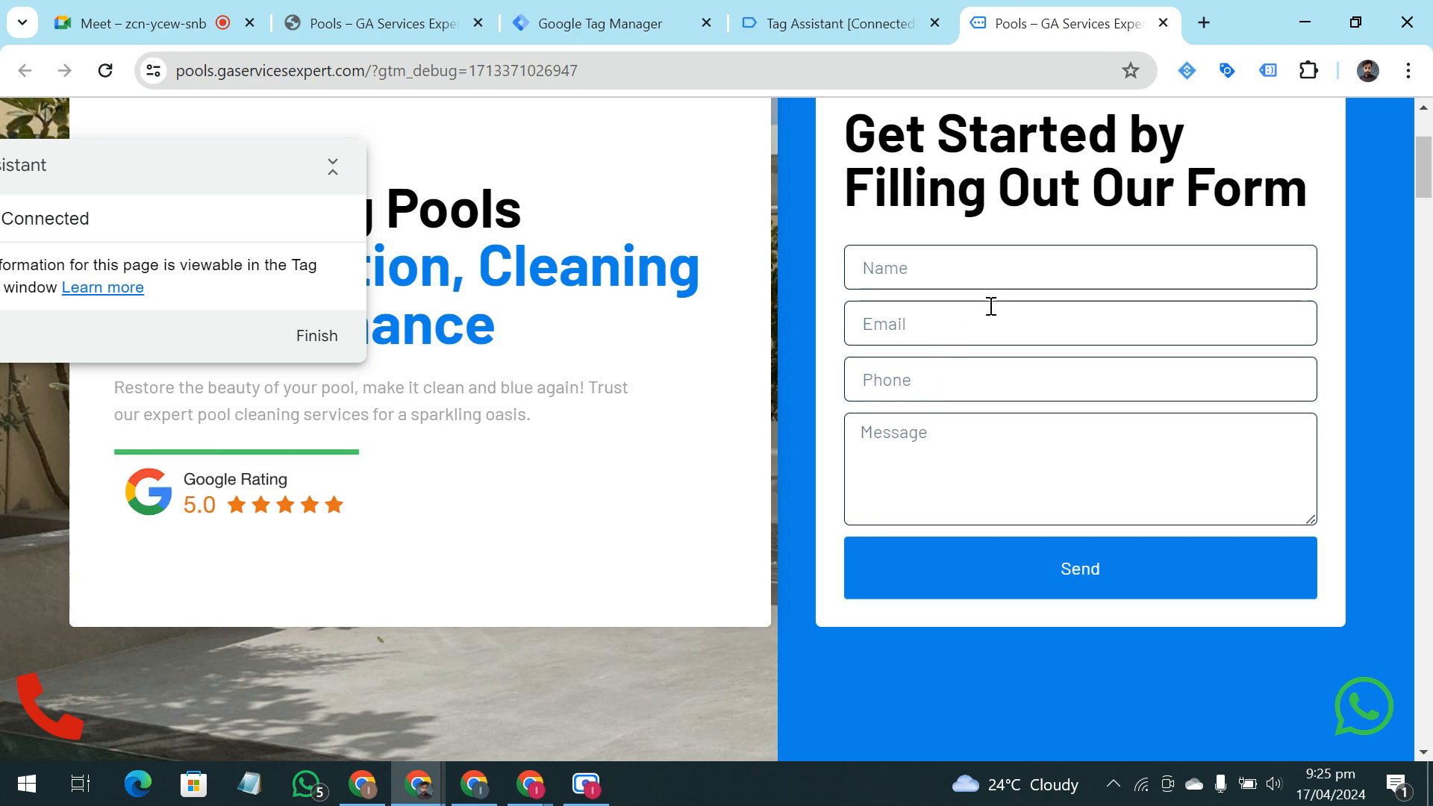
Fill in the contact form with the saved name, email and phone number, and enter "zxwaefef" as the message
click(1007, 280)
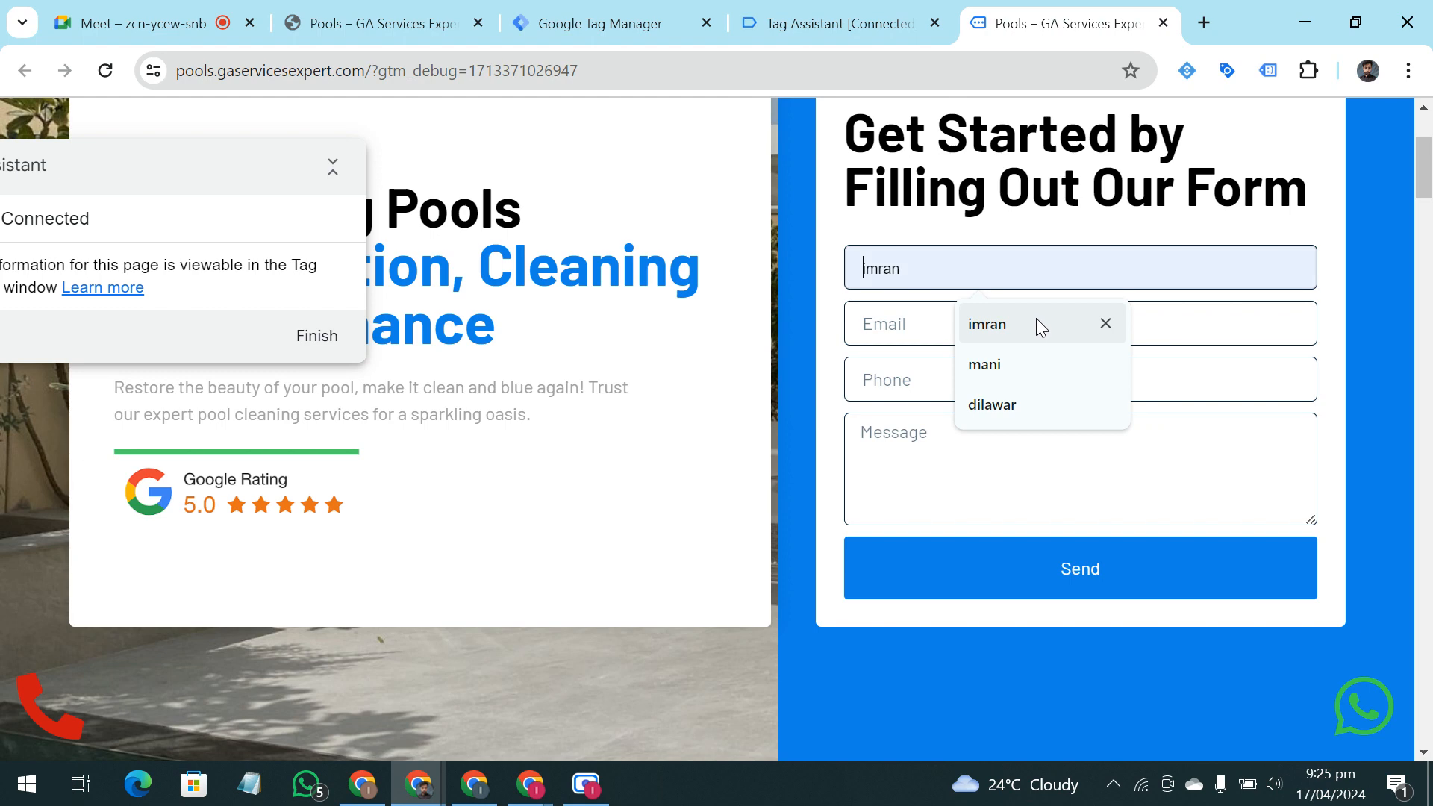
click(656, 374)
click(863, 274)
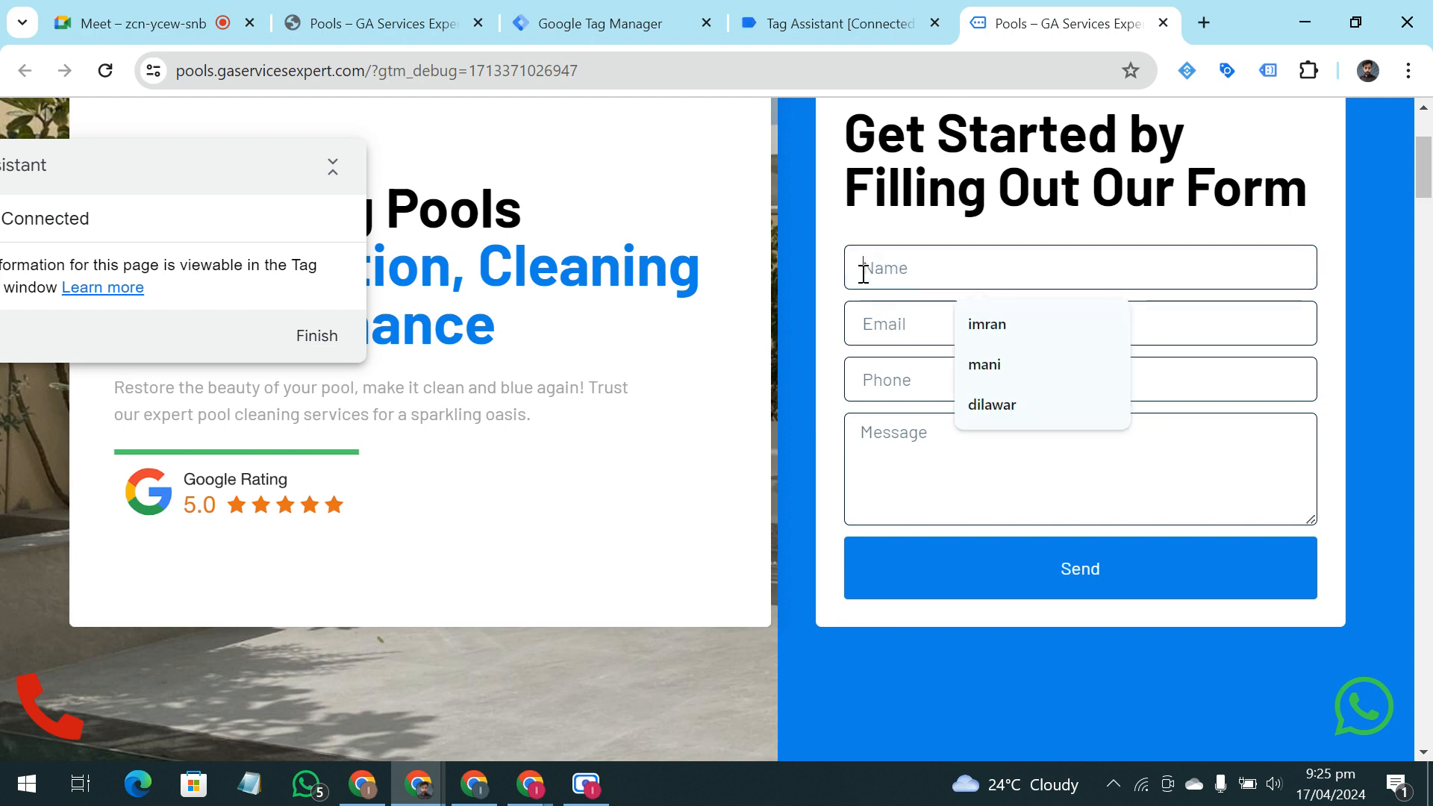
click(995, 328)
click(944, 338)
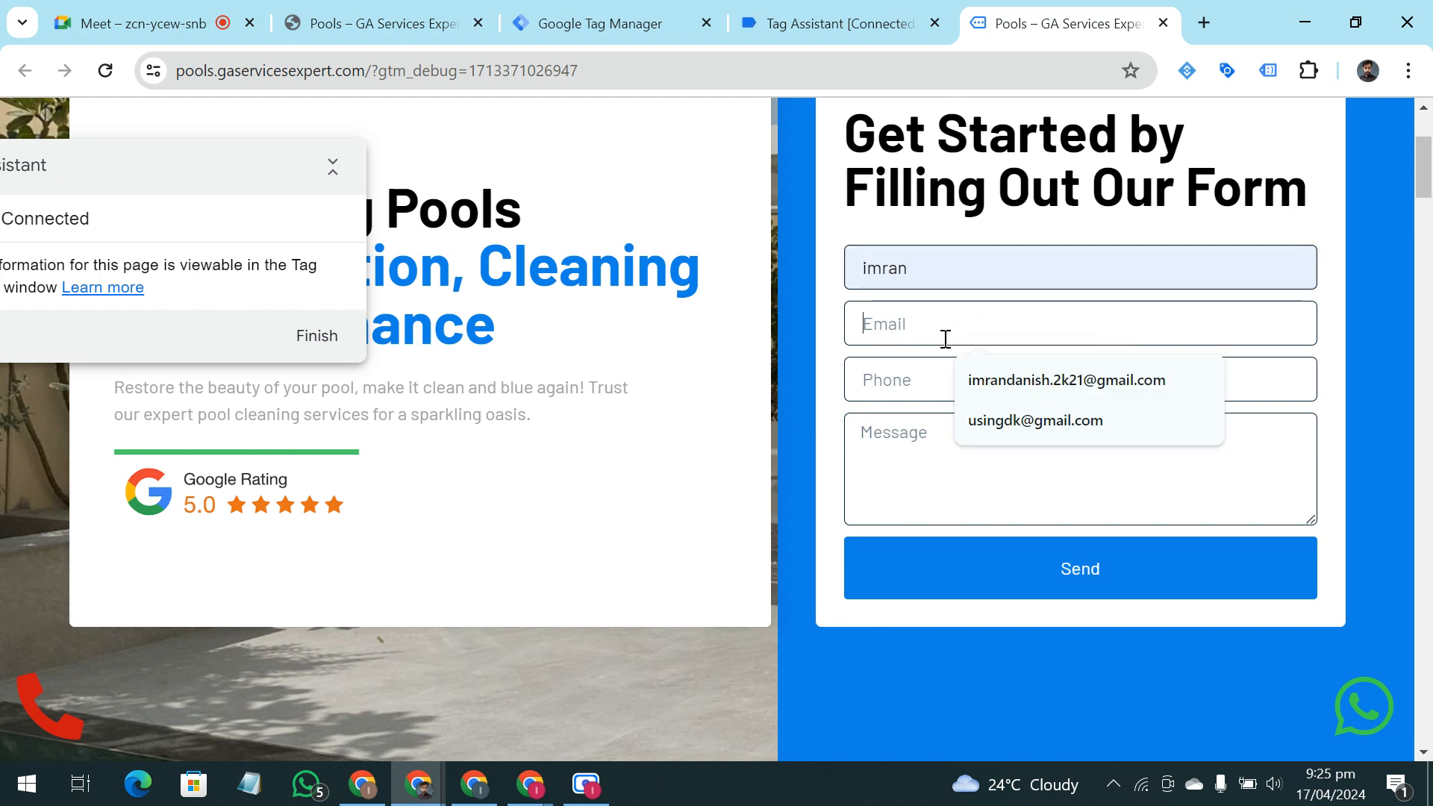
click(1007, 388)
click(1001, 378)
click(1060, 446)
click(1055, 446)
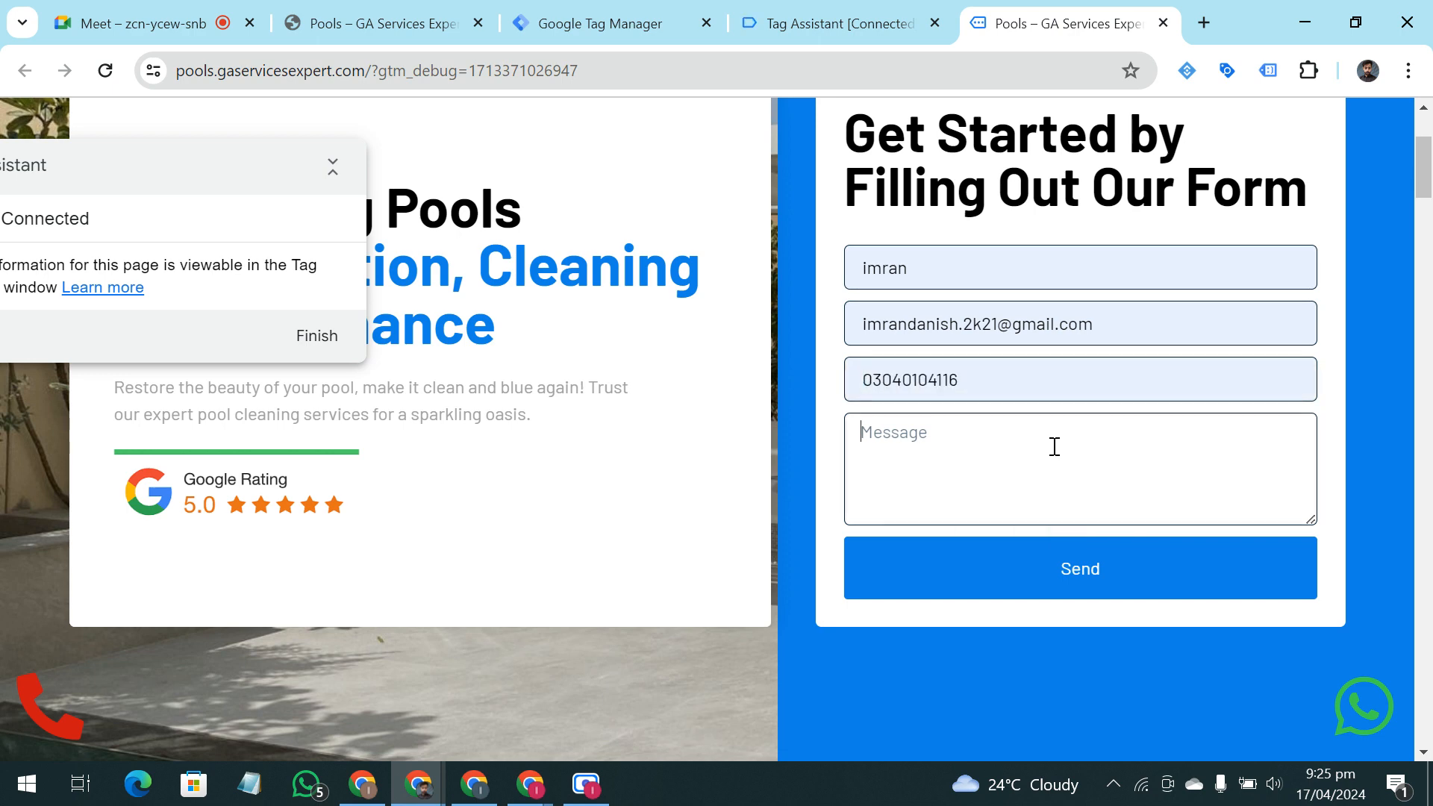
text(zxwaefef)
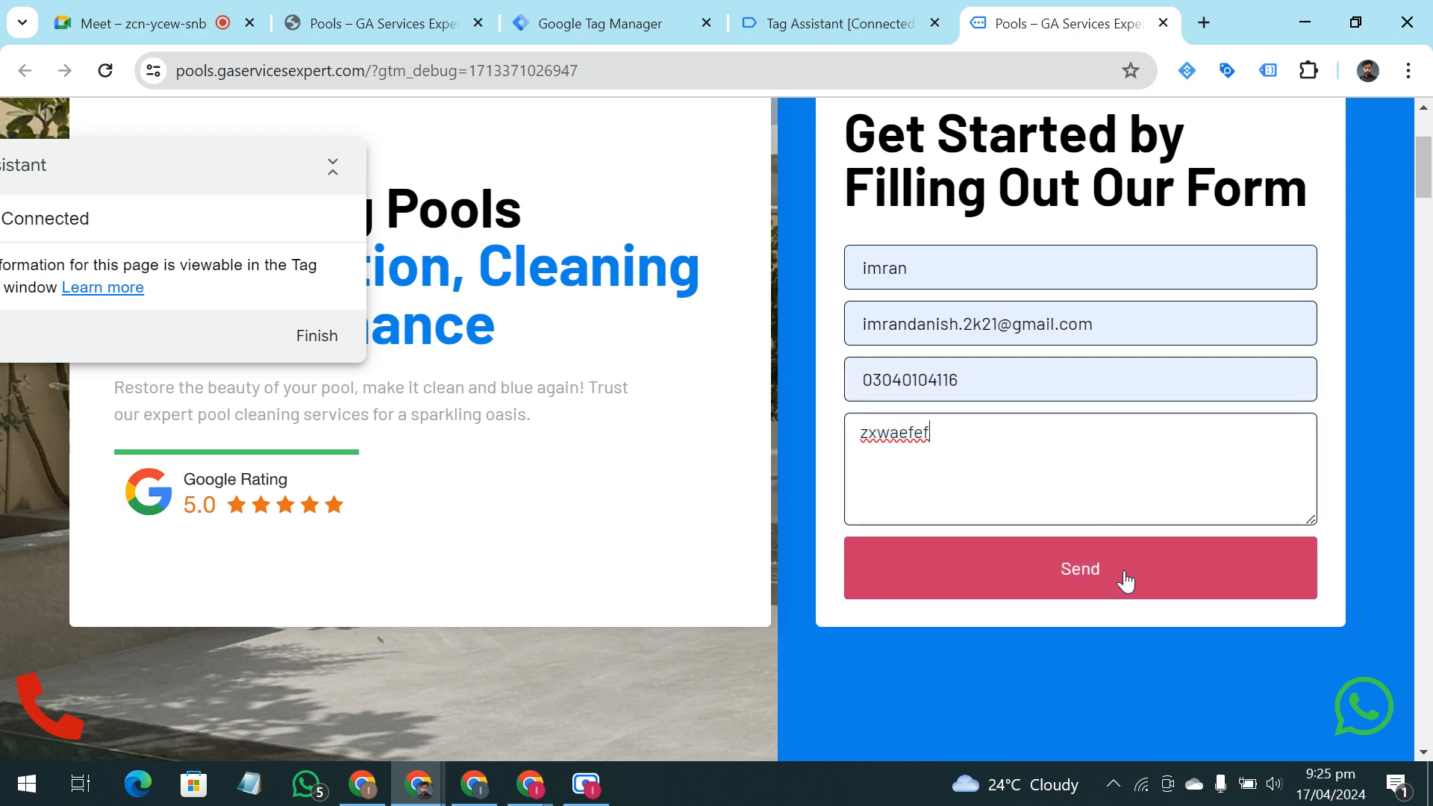
Submit the filled contact form, return to the form page, and move the Tag Assistant badge clear of the form
click(1125, 573)
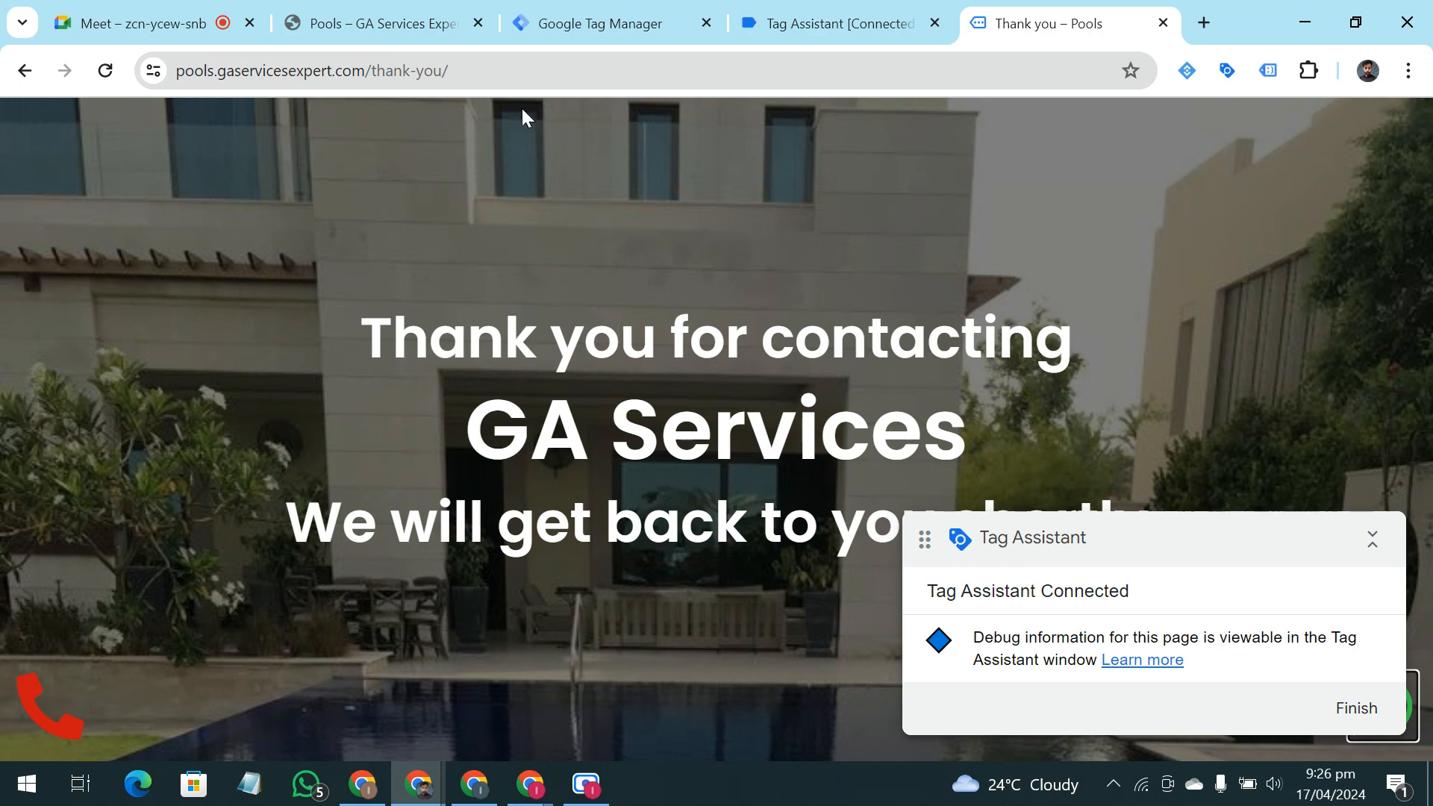
click(25, 70)
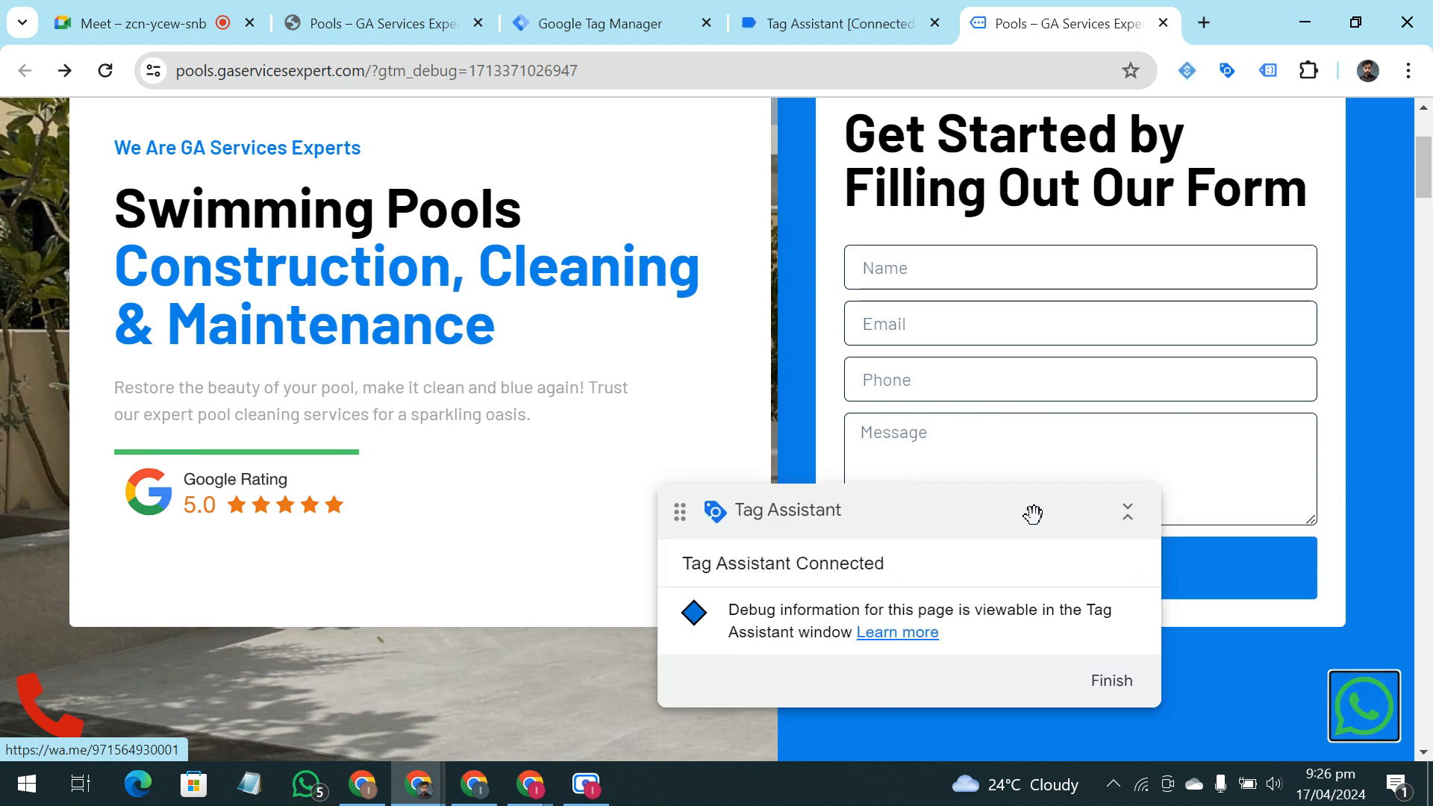
drag(1030, 513, 227, 474)
Try submitting the contact form while it is empty, then check its required fields and the saved name suggestions
click(1046, 570)
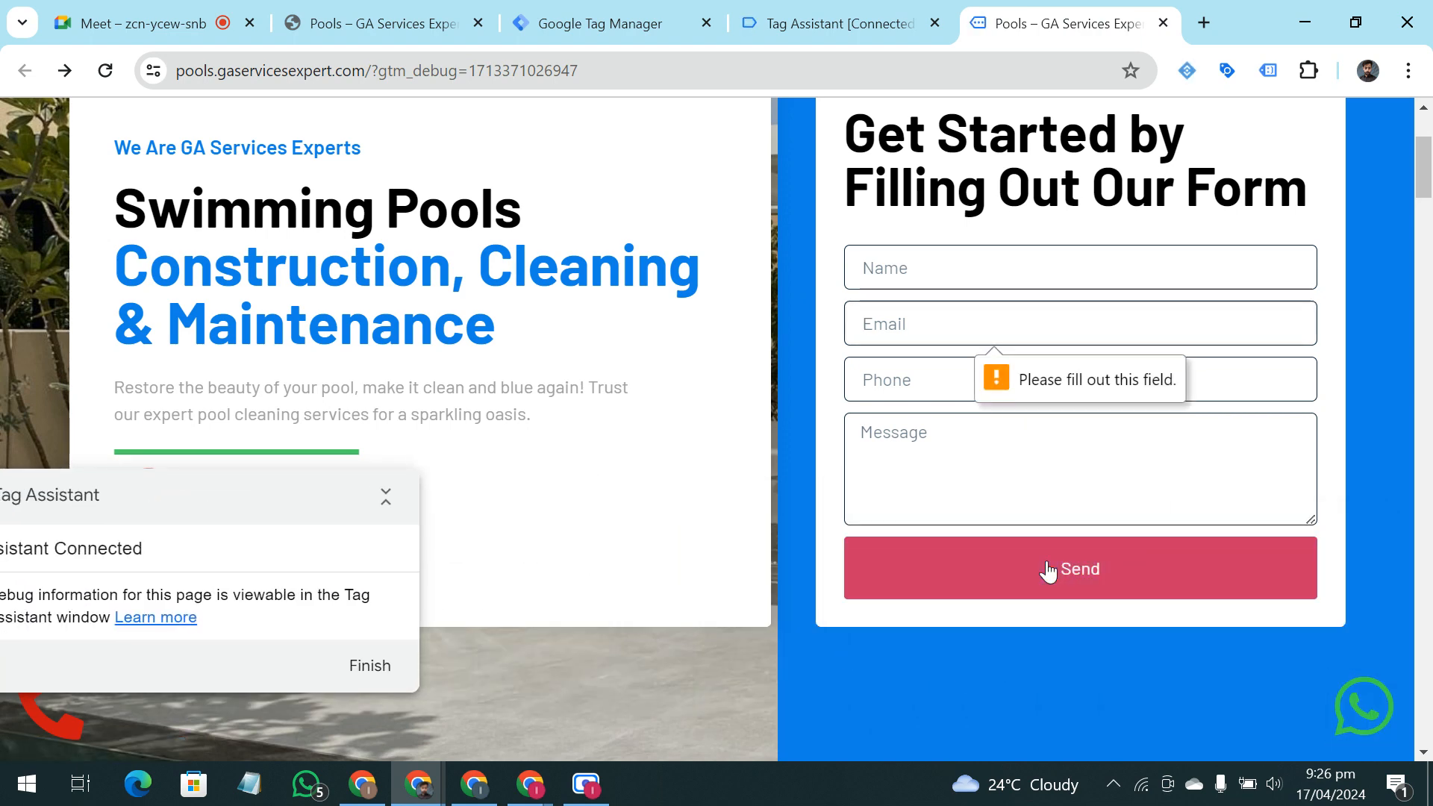
click(1047, 570)
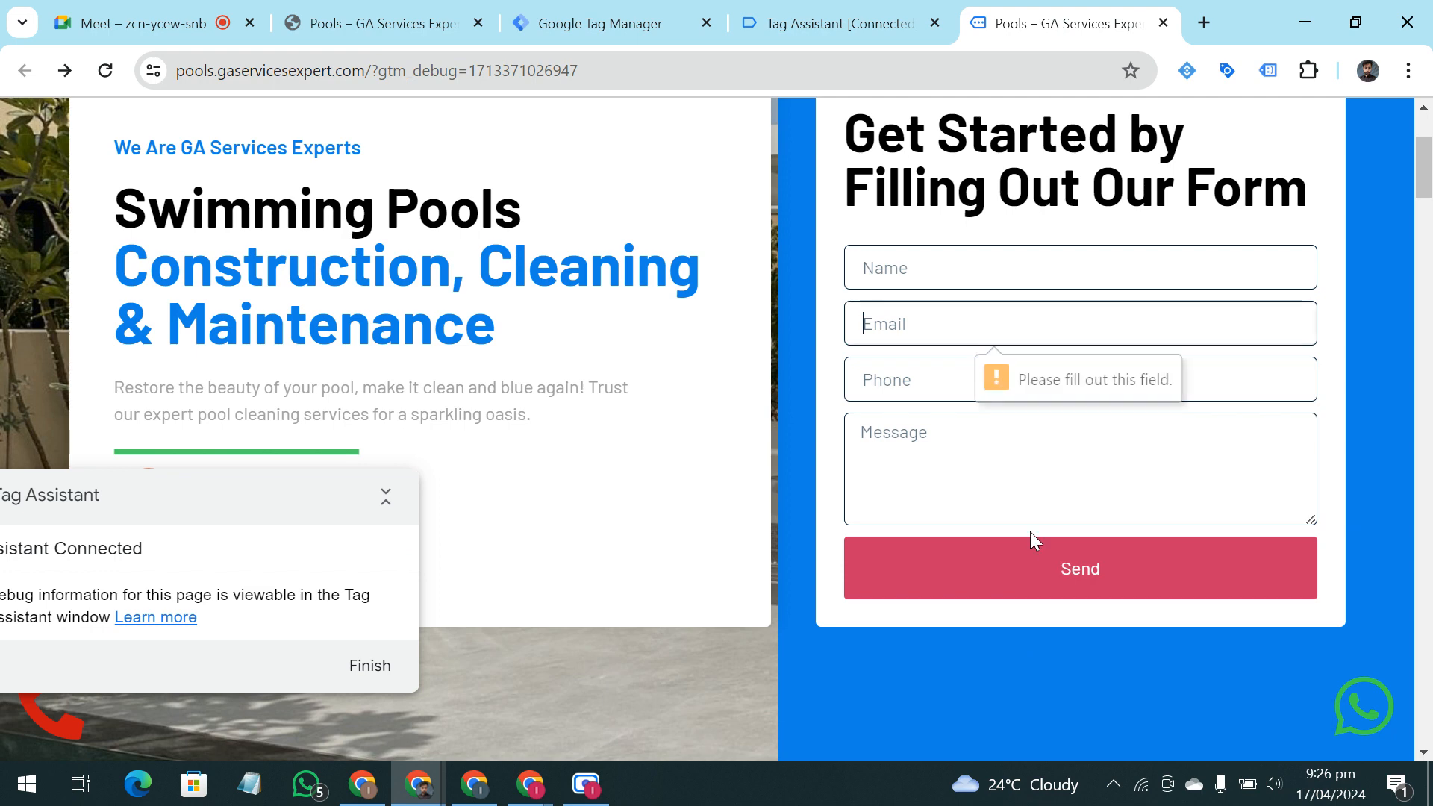
drag(961, 294, 972, 503)
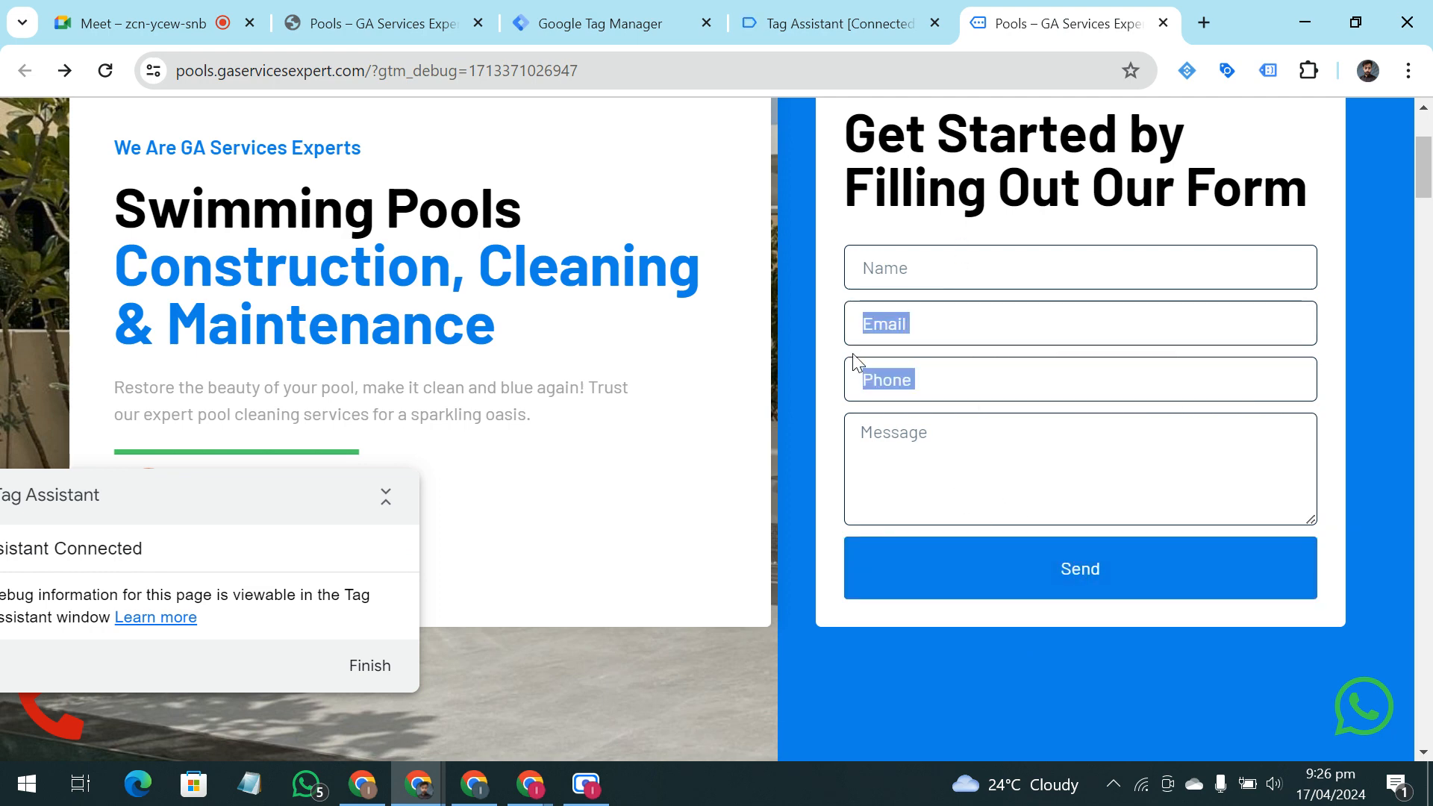
click(905, 267)
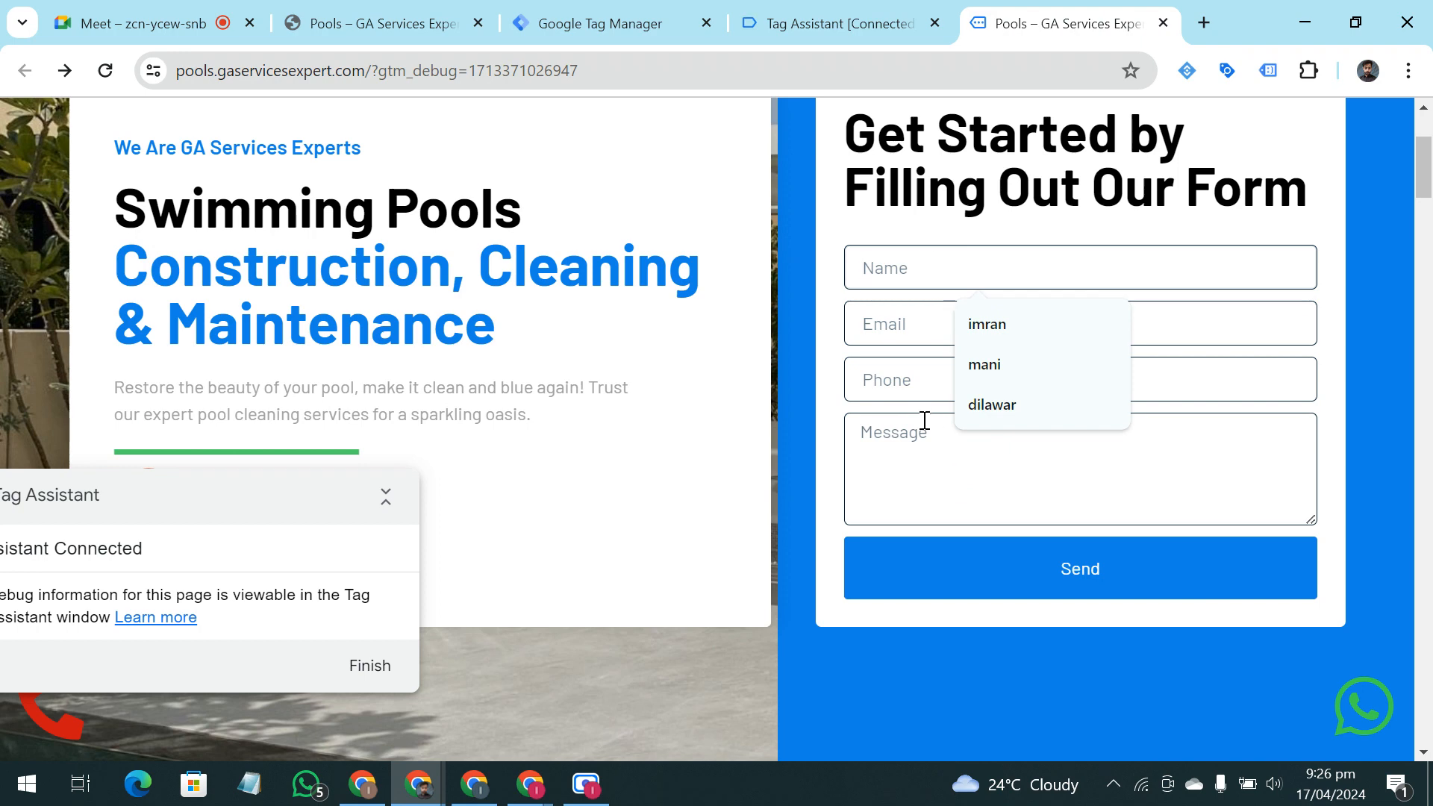
click(1027, 527)
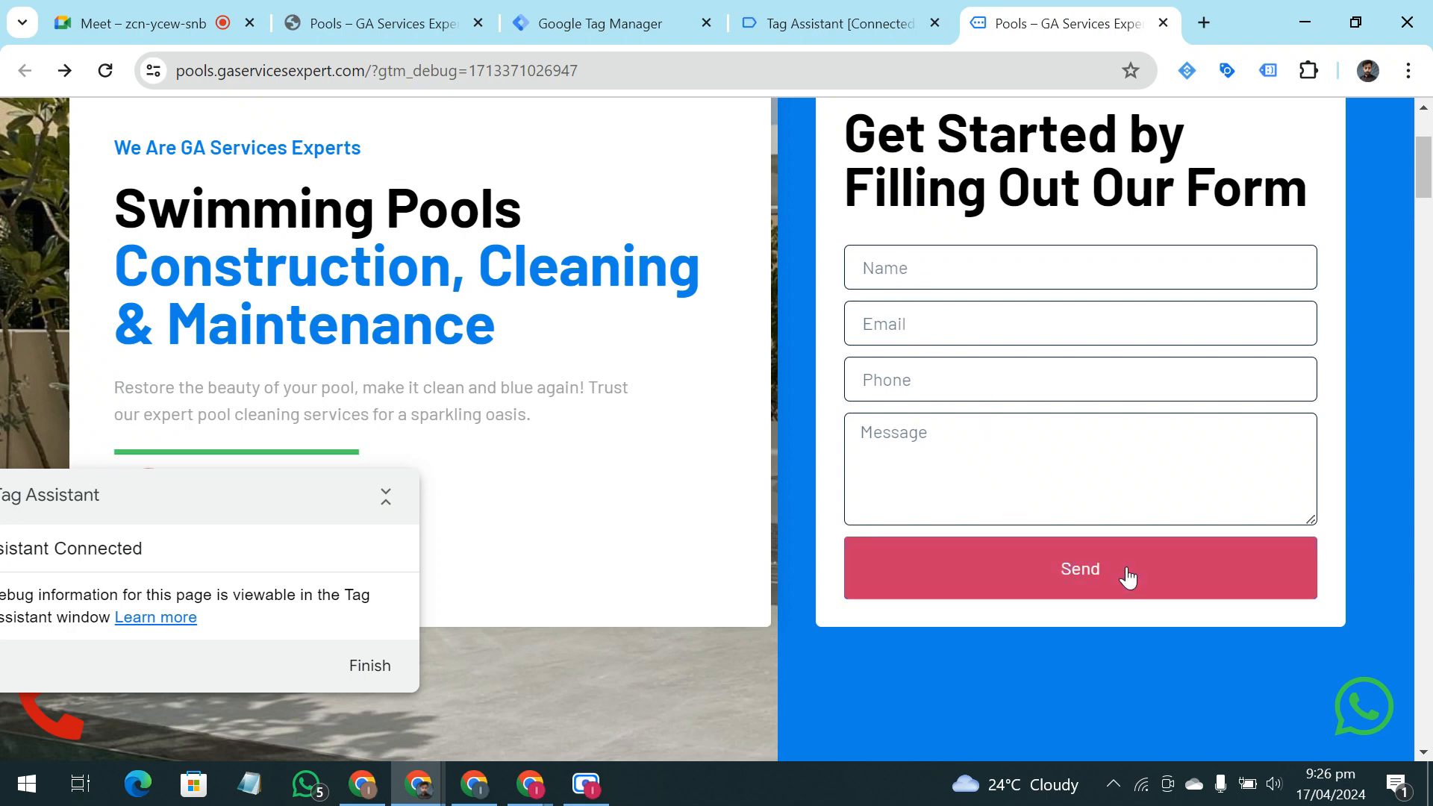
Switch to the Tag Assistant debug summary and review the container's fired tags and its variables section
click(851, 15)
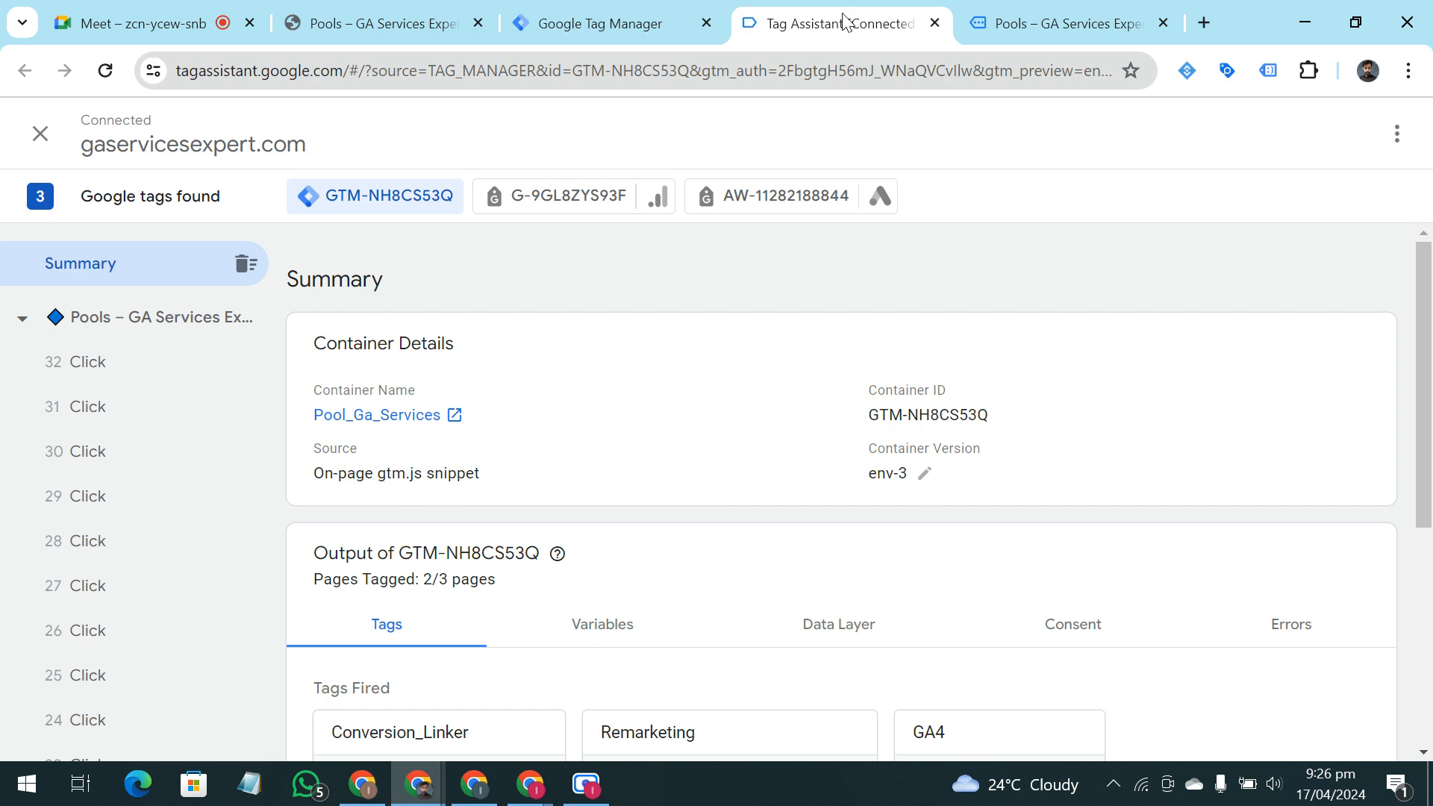
mouse_move(565, 569)
scroll(565, 568, down, 3)
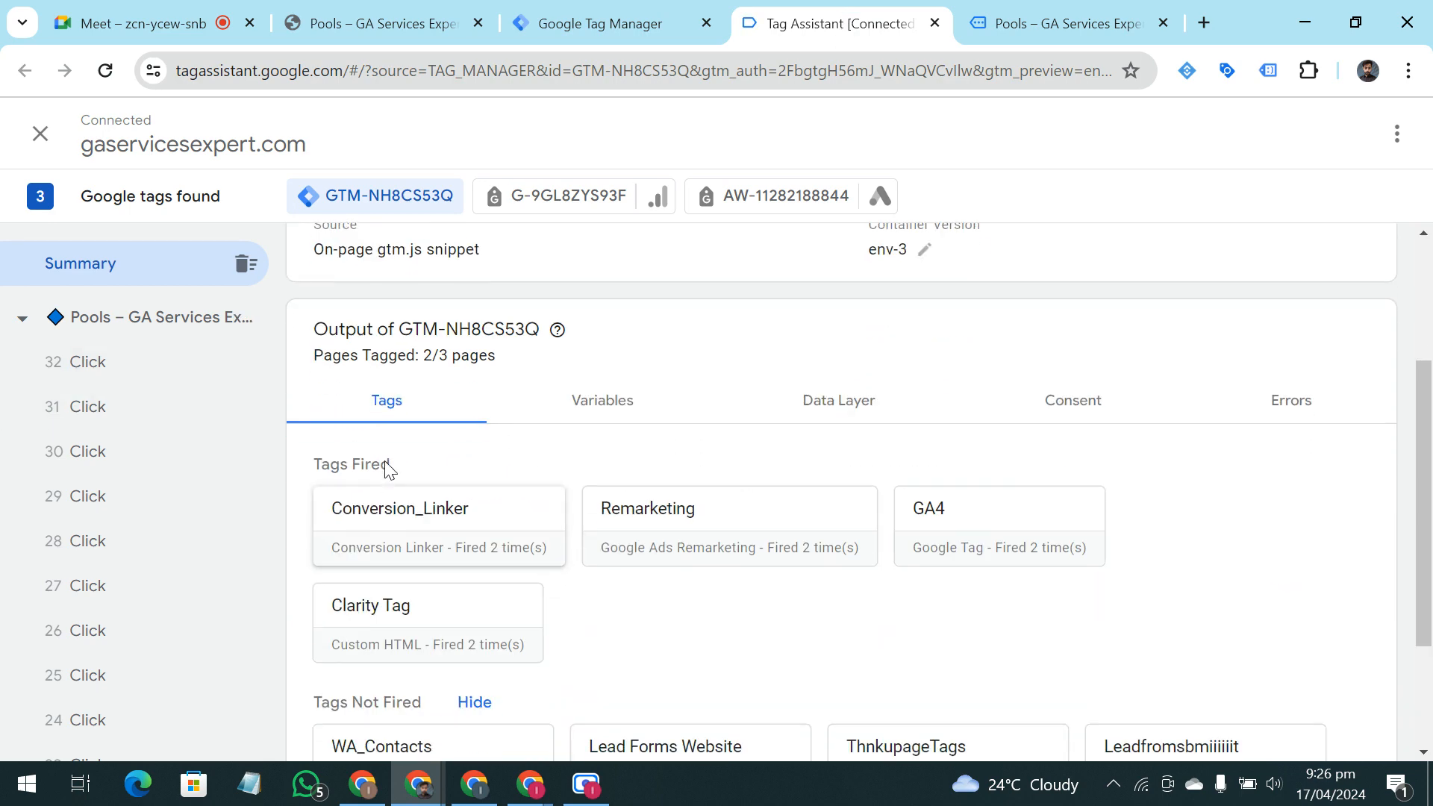
click(620, 405)
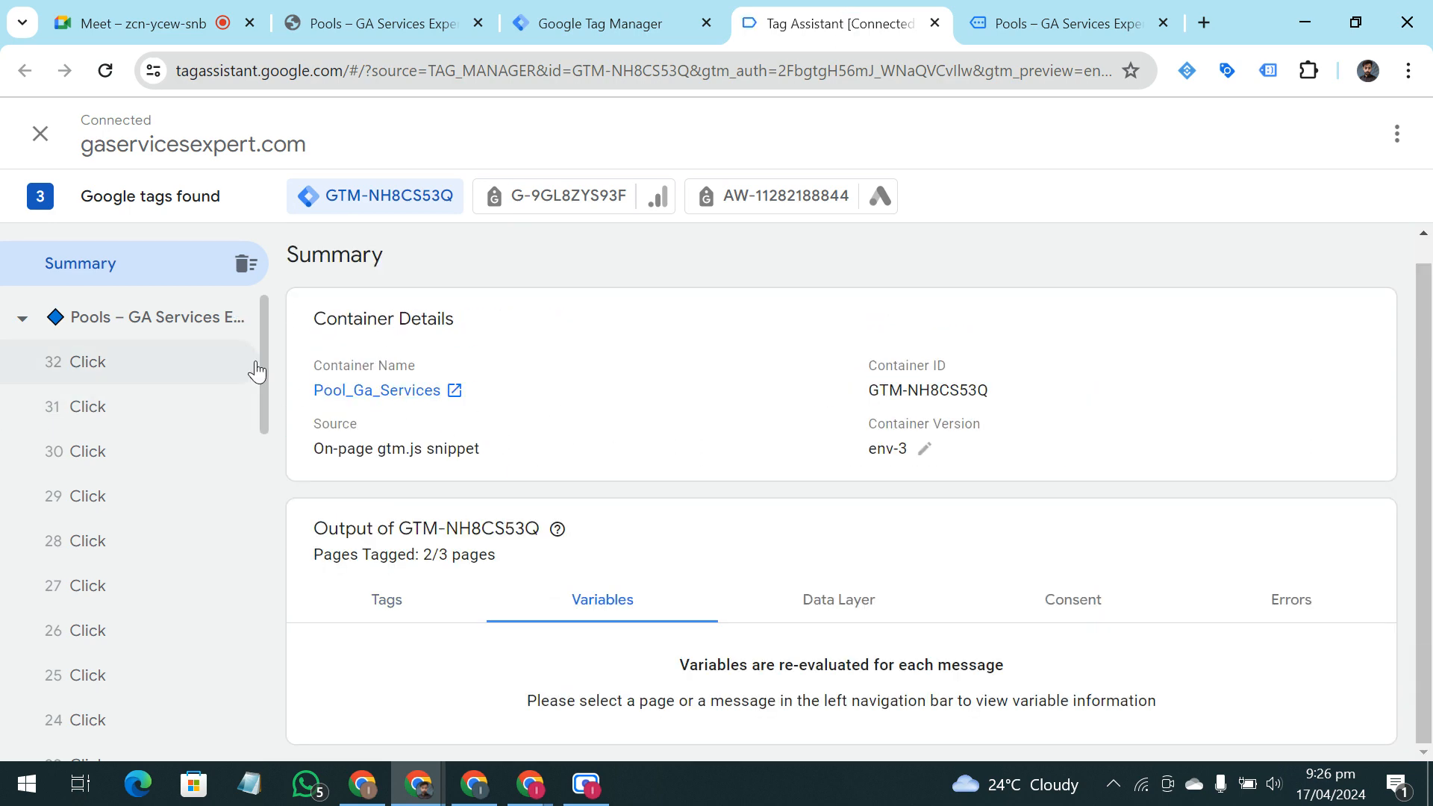
Open event 21, Window Loaded, and highlight the Variable, Return Type and Value headings of its variables table
scroll(122, 396, down, 5)
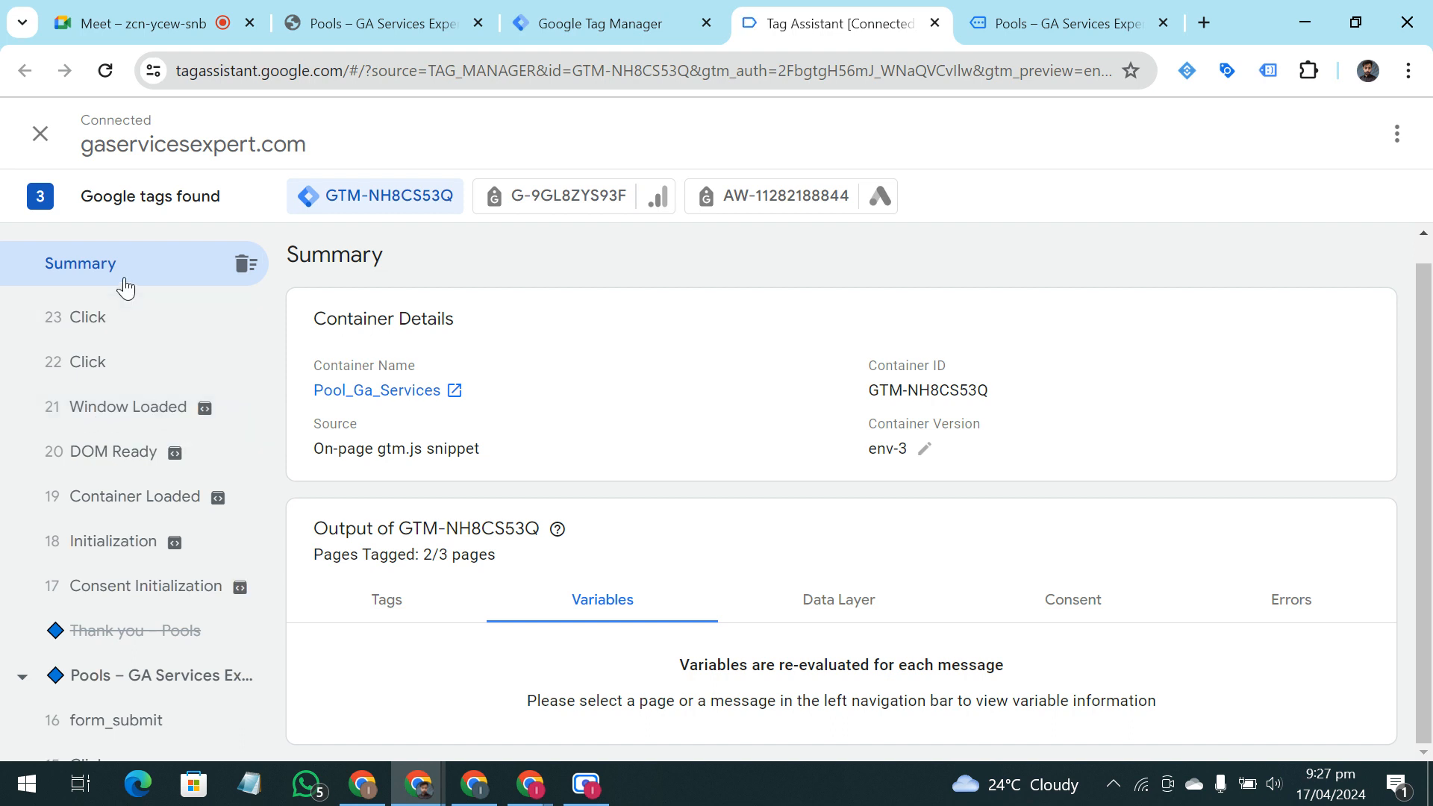
click(145, 427)
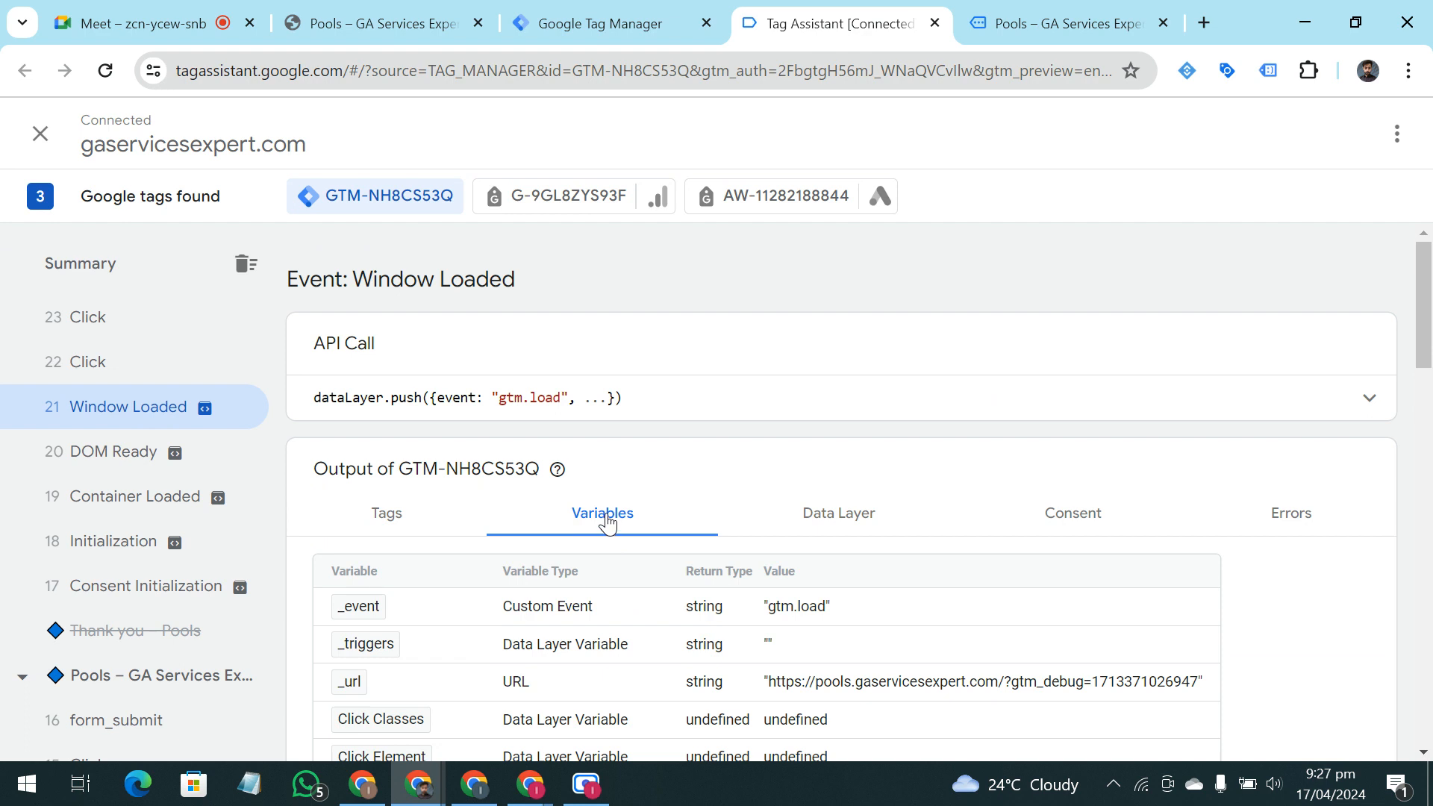
scroll(607, 523, down, 1)
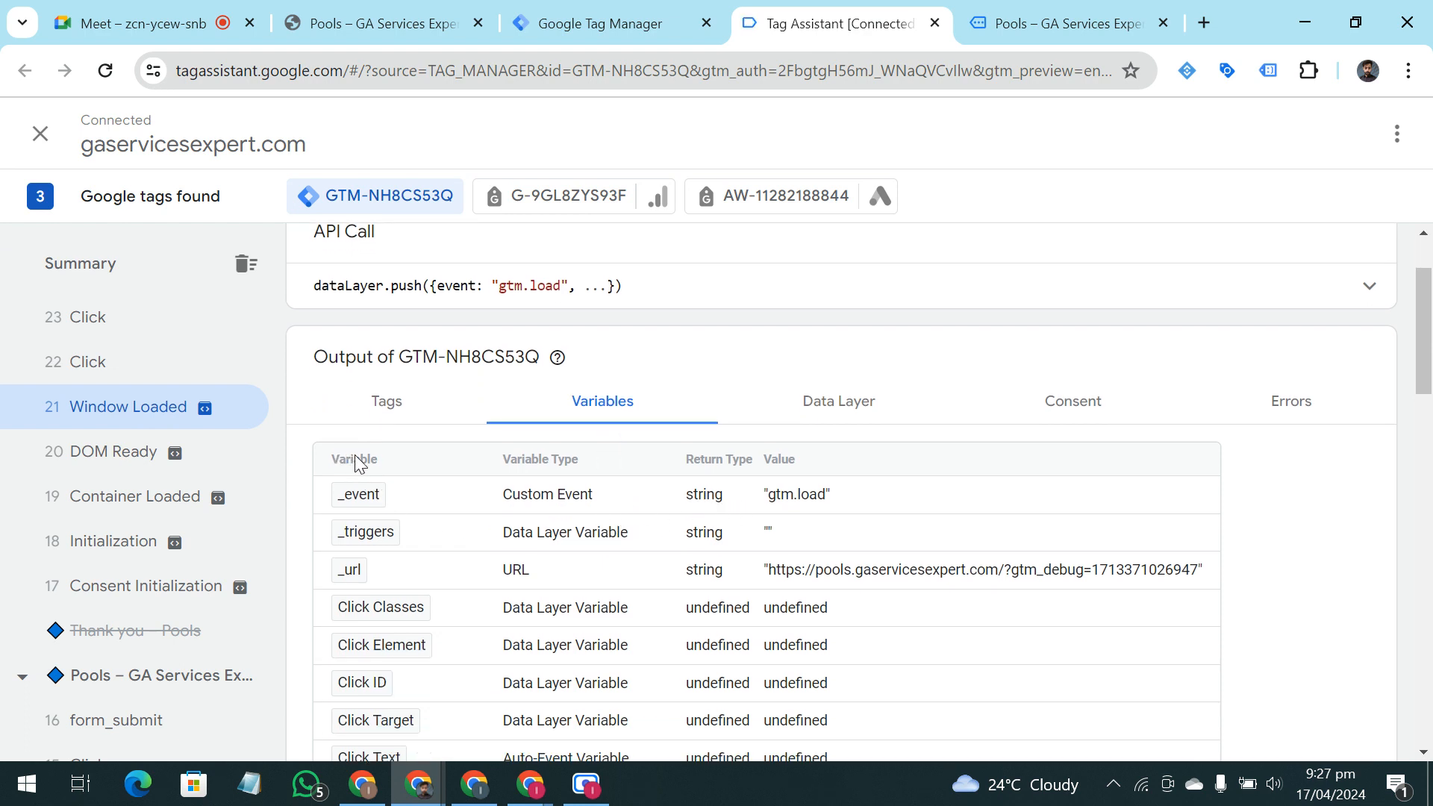
drag(339, 460, 376, 458)
drag(684, 460, 814, 459)
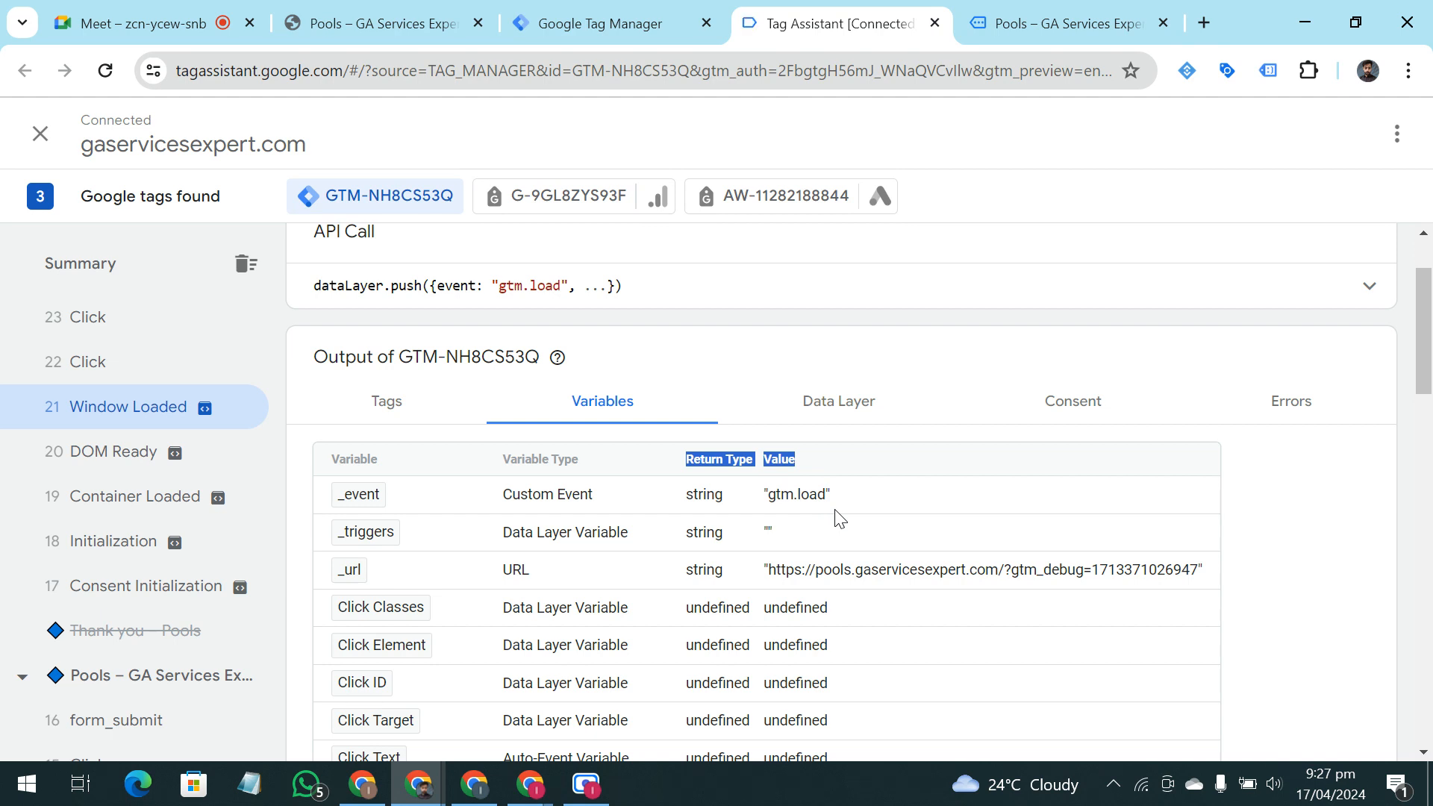
Read through the whole variables table of the Window Loaded event, from the click variables to the video variables
scroll(842, 522, down, 7)
scroll(848, 551, down, 10)
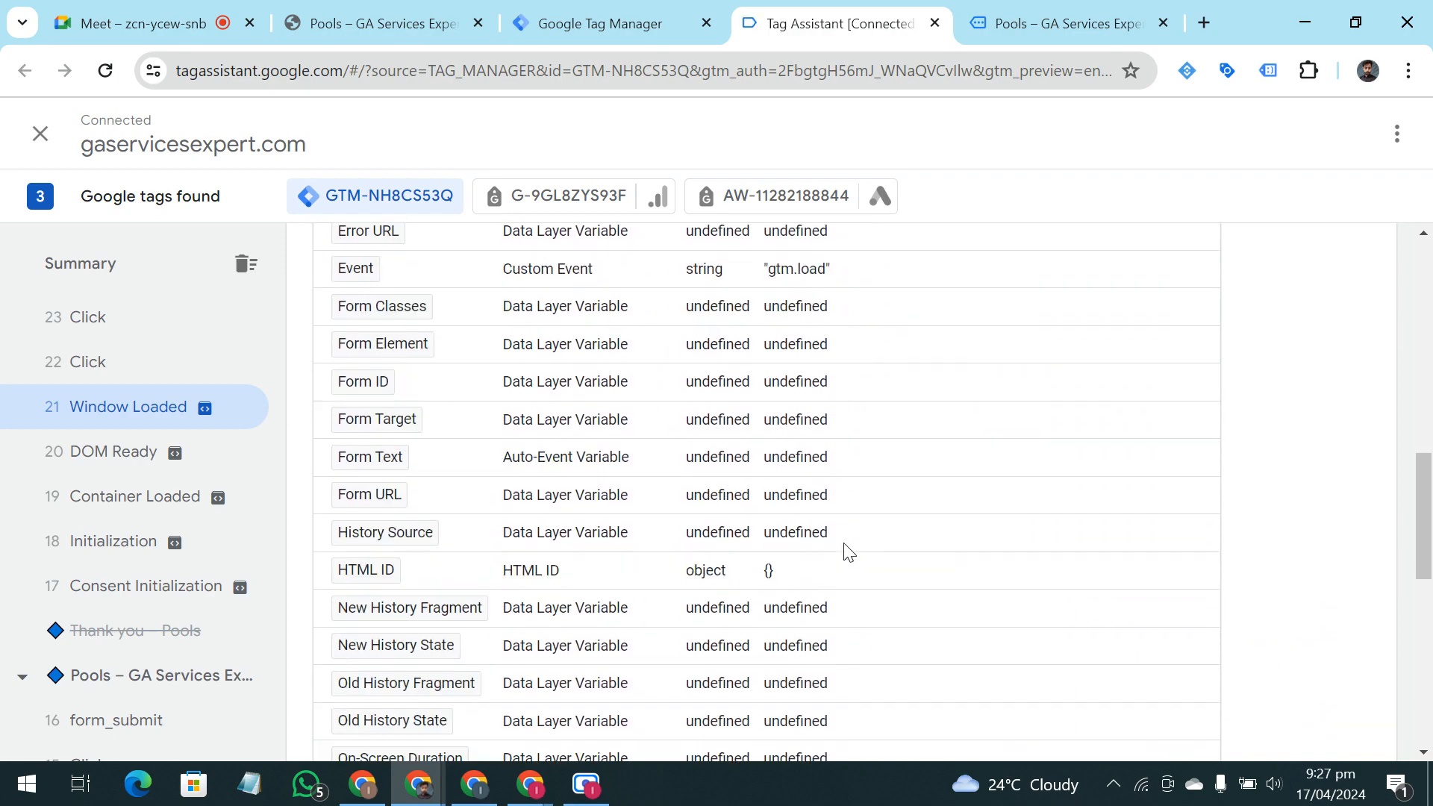
scroll(848, 552, up, 14)
scroll(844, 553, up, 4)
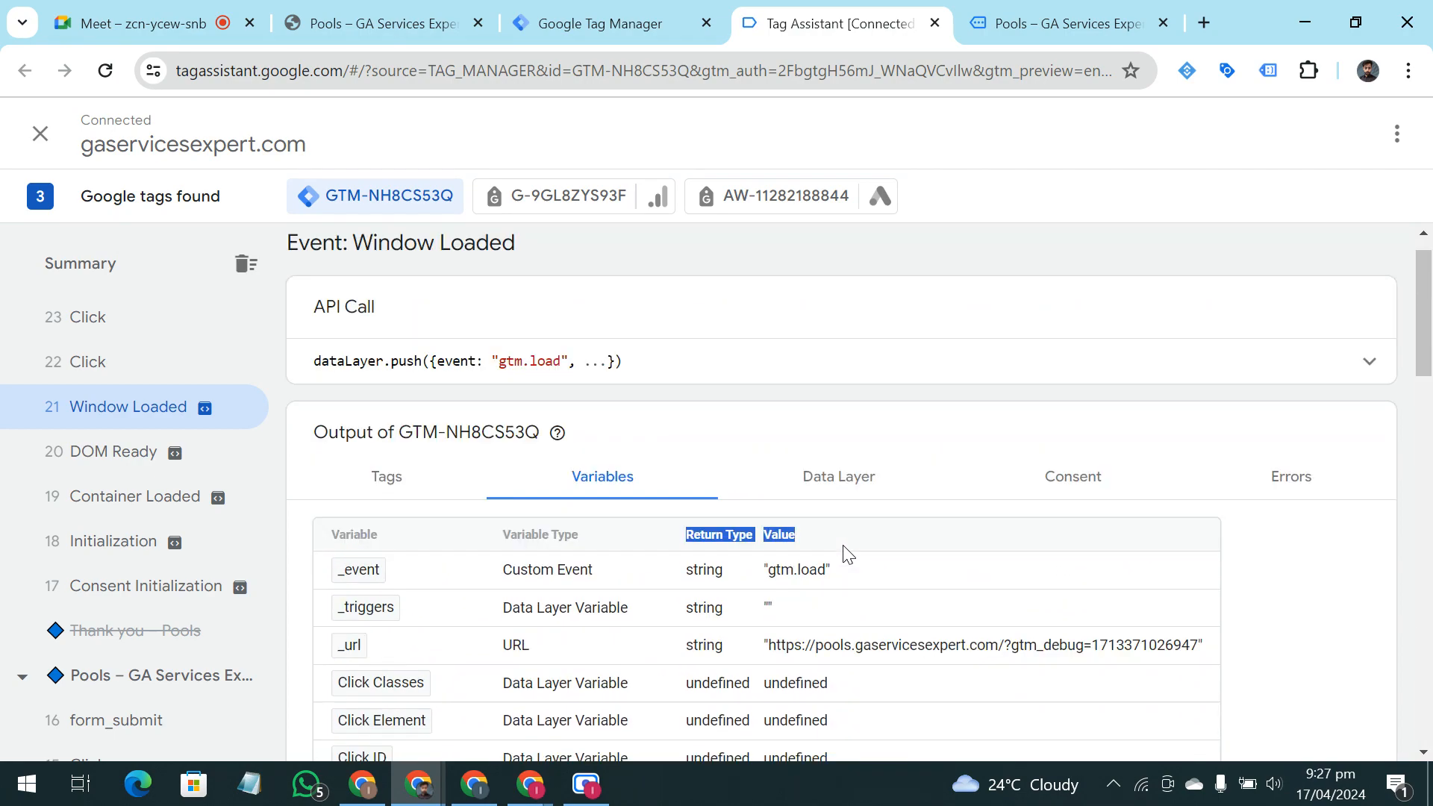
scroll(759, 550, down, 7)
scroll(759, 550, down, 12)
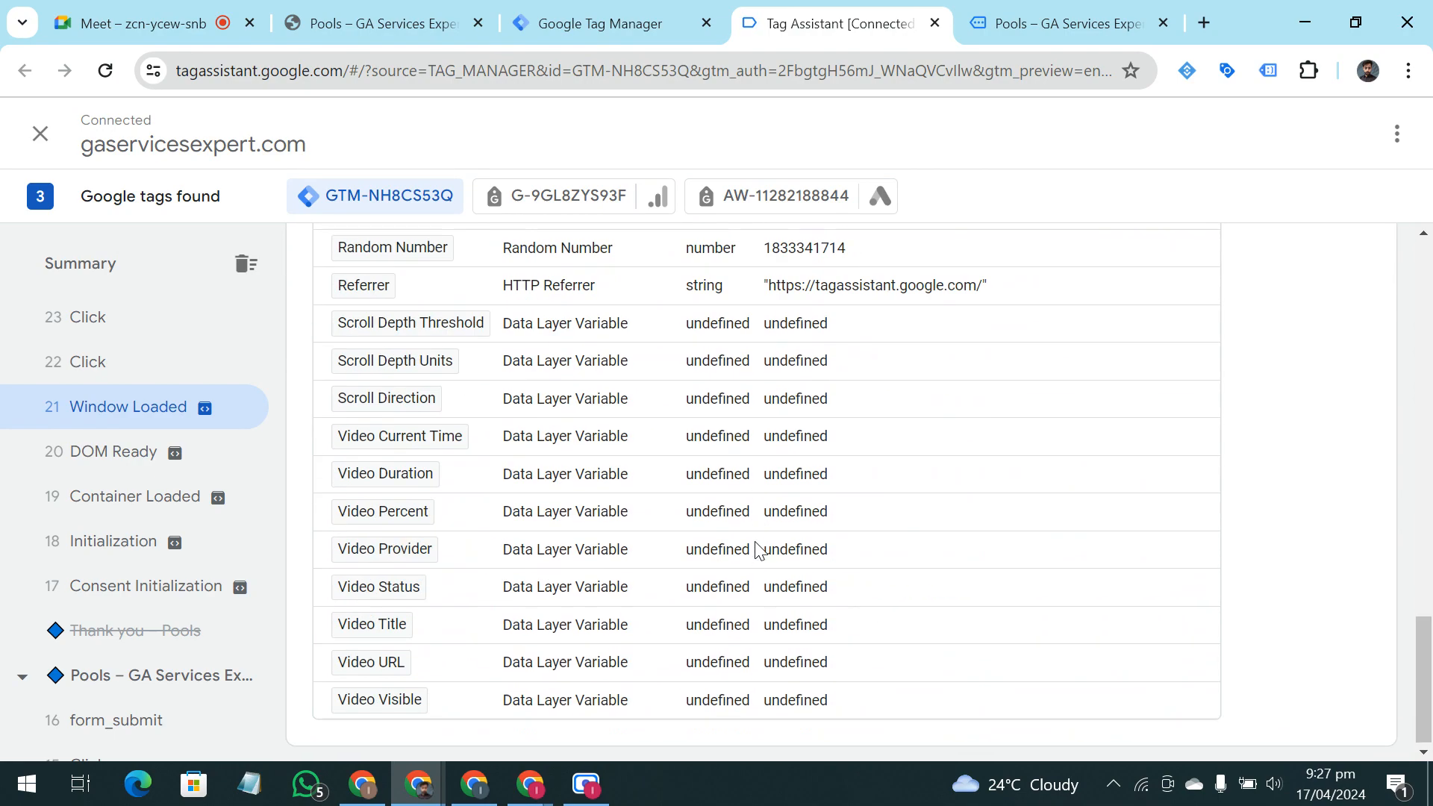
scroll(803, 562, up, 4)
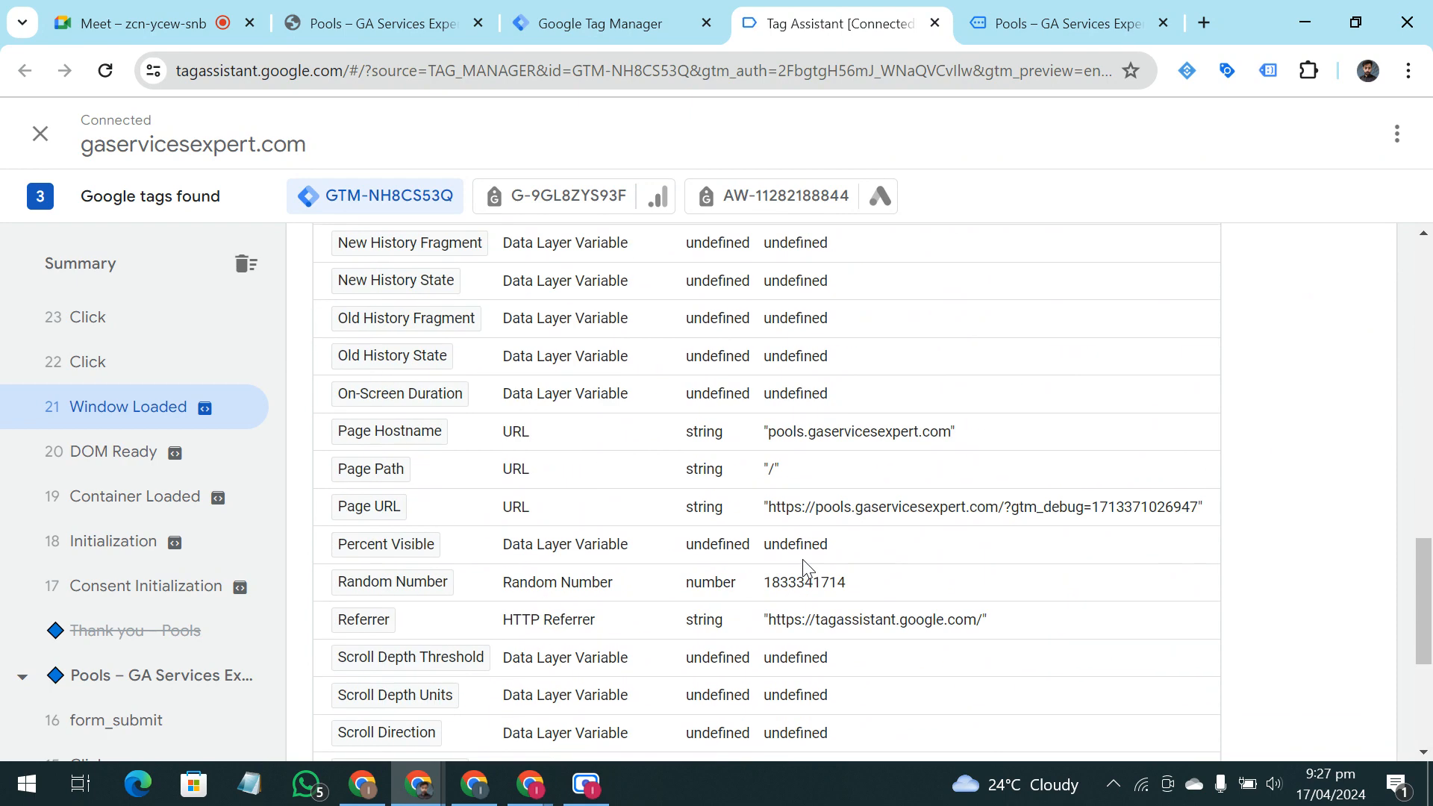
scroll(992, 514, up, 3)
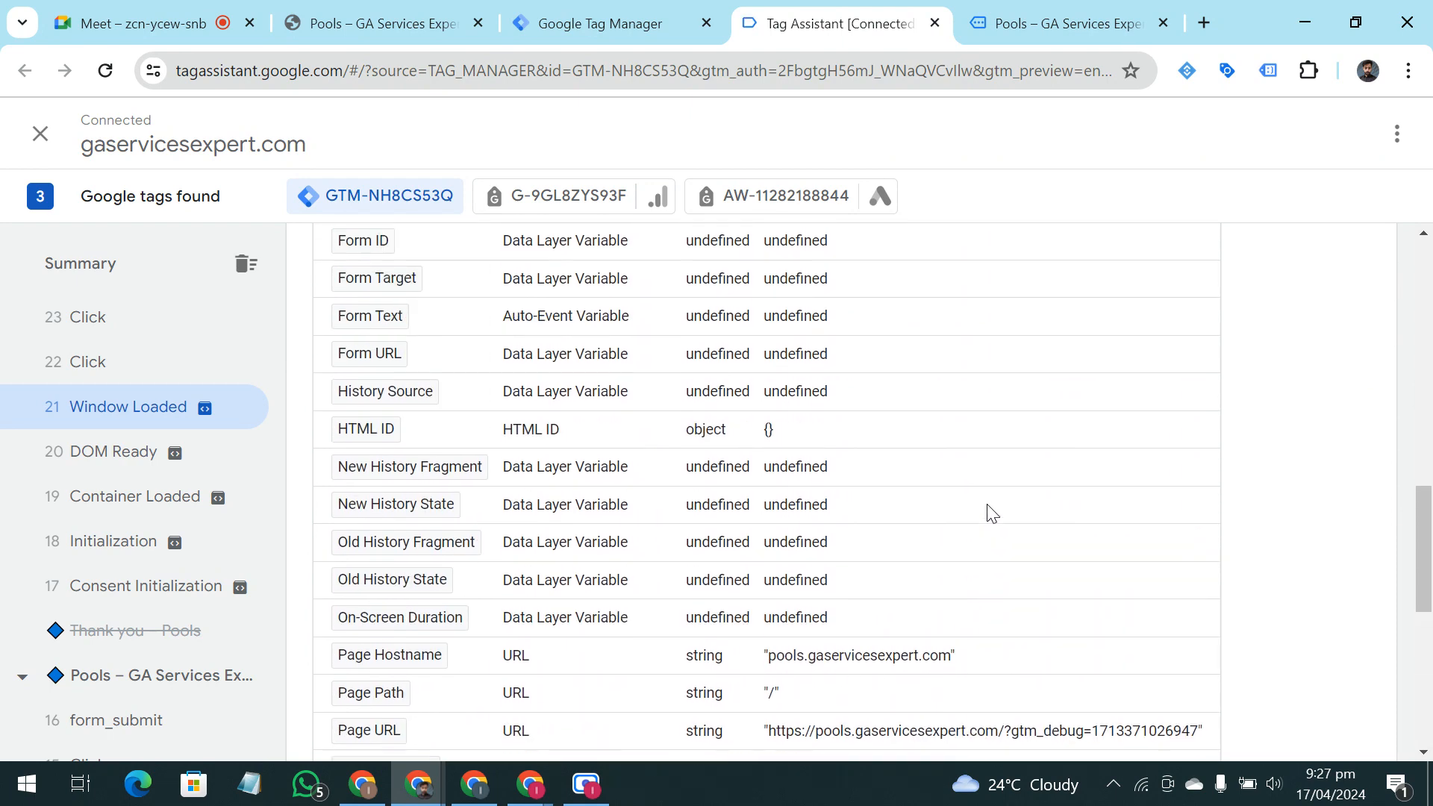
scroll(992, 514, up, 12)
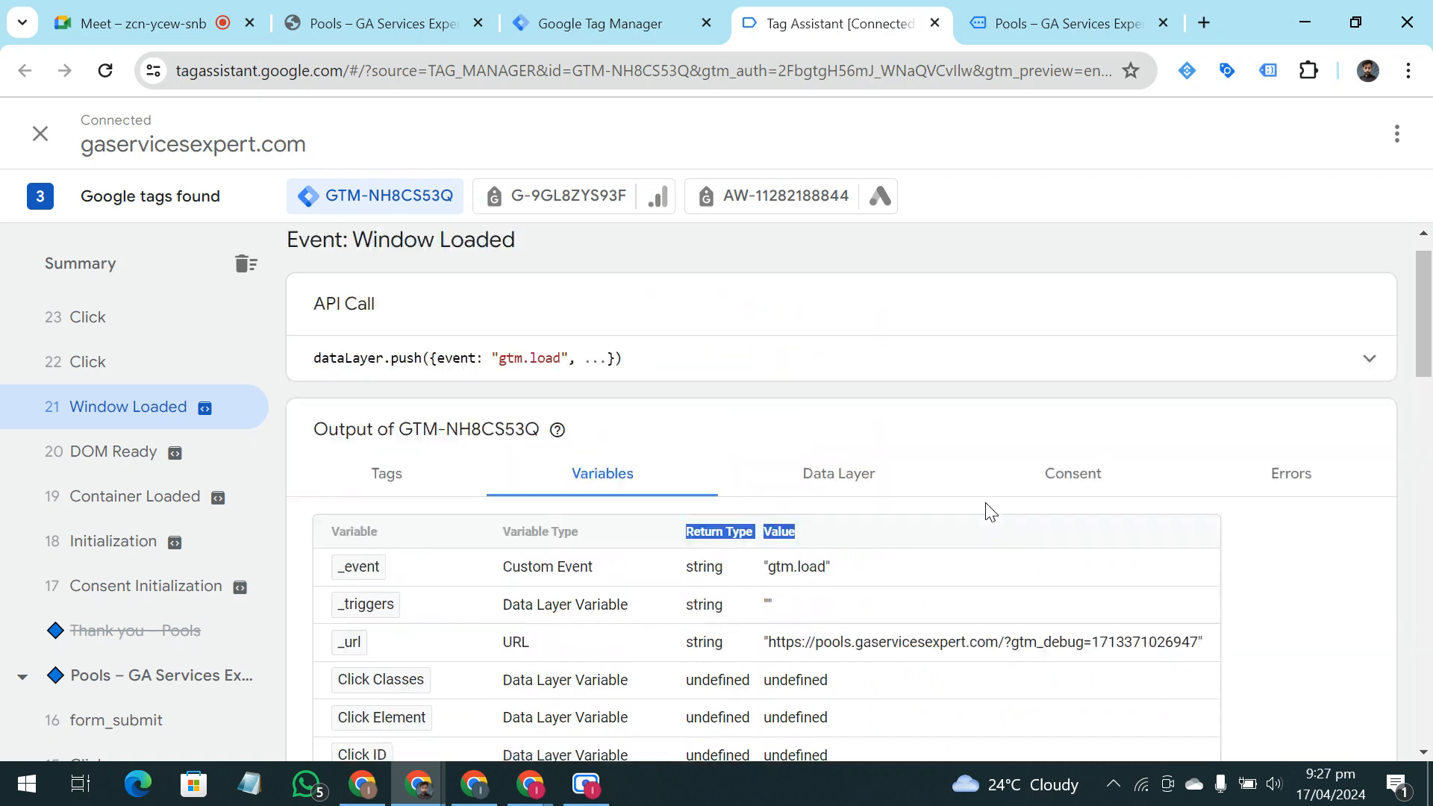
Open event 32, Click, and examine its click, form, page and video variable values
scroll(172, 381, up, 6)
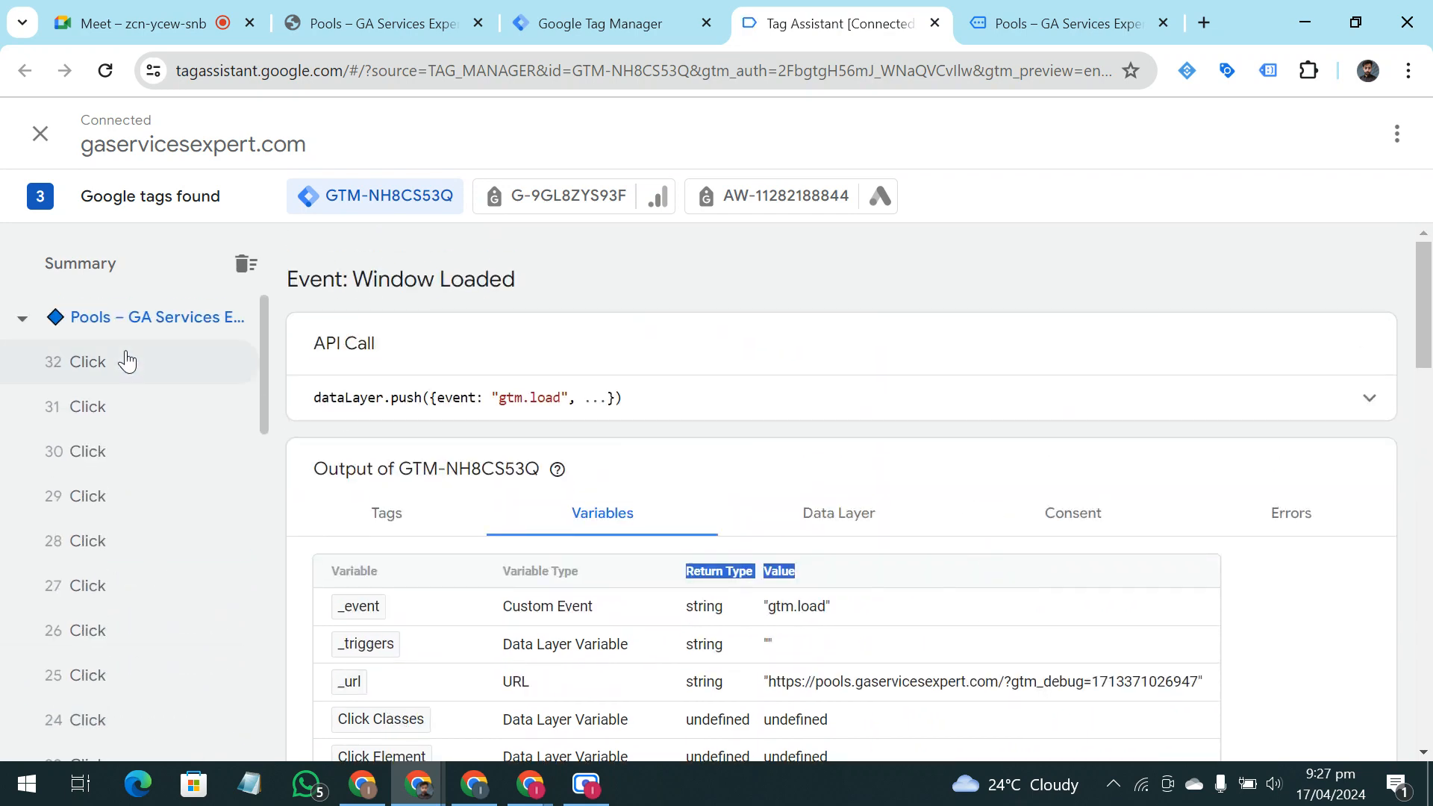
click(153, 366)
scroll(963, 504, down, 5)
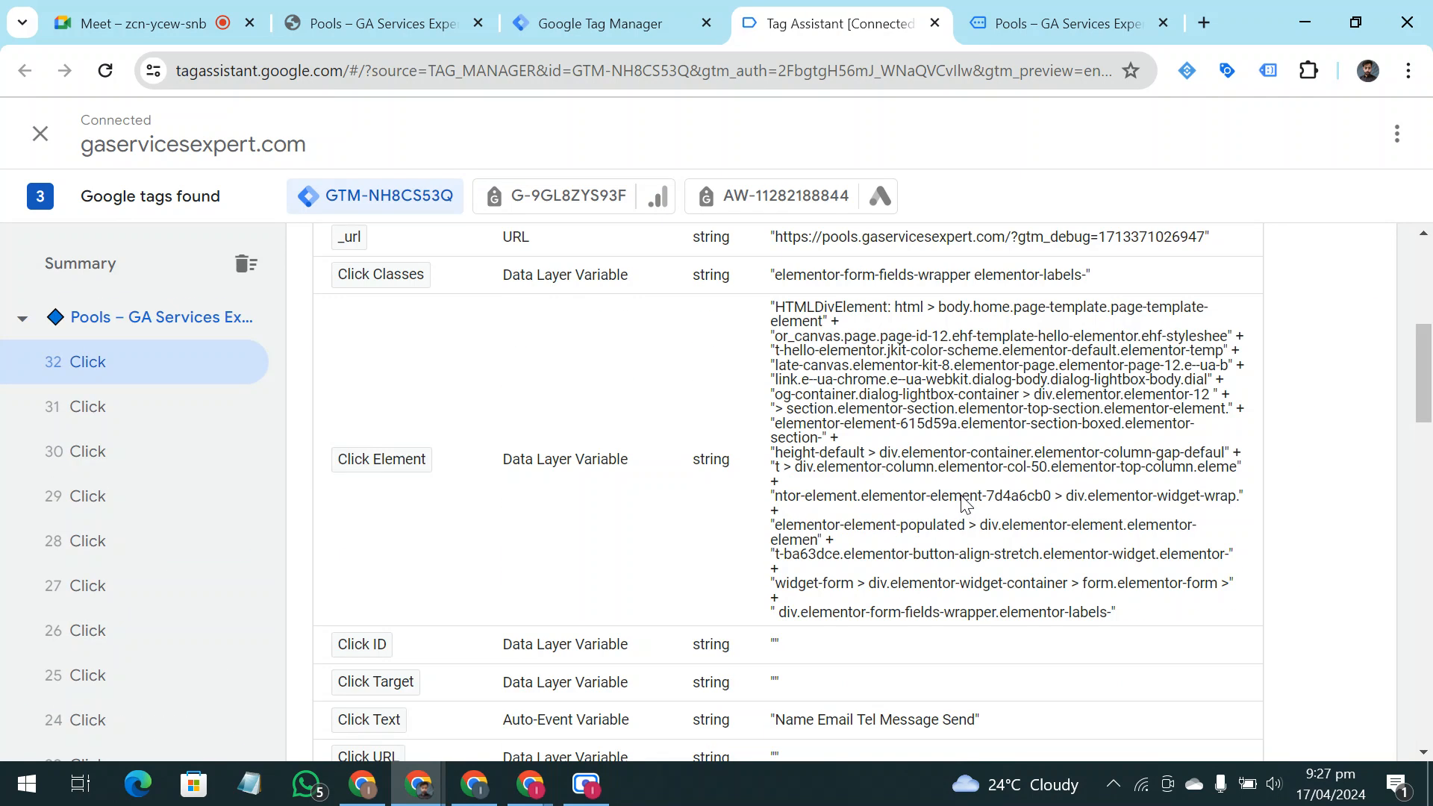
scroll(963, 504, down, 14)
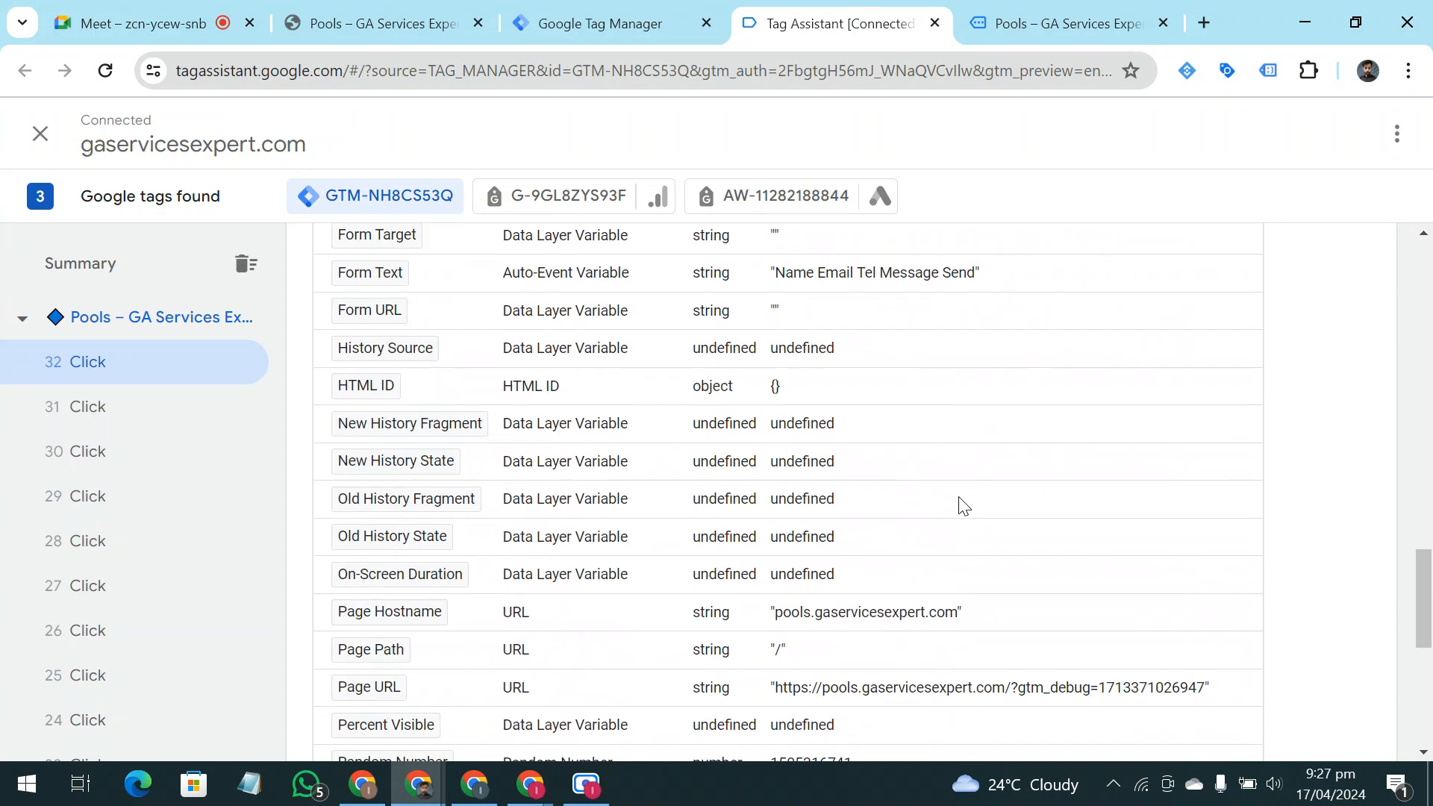
scroll(960, 506, down, 5)
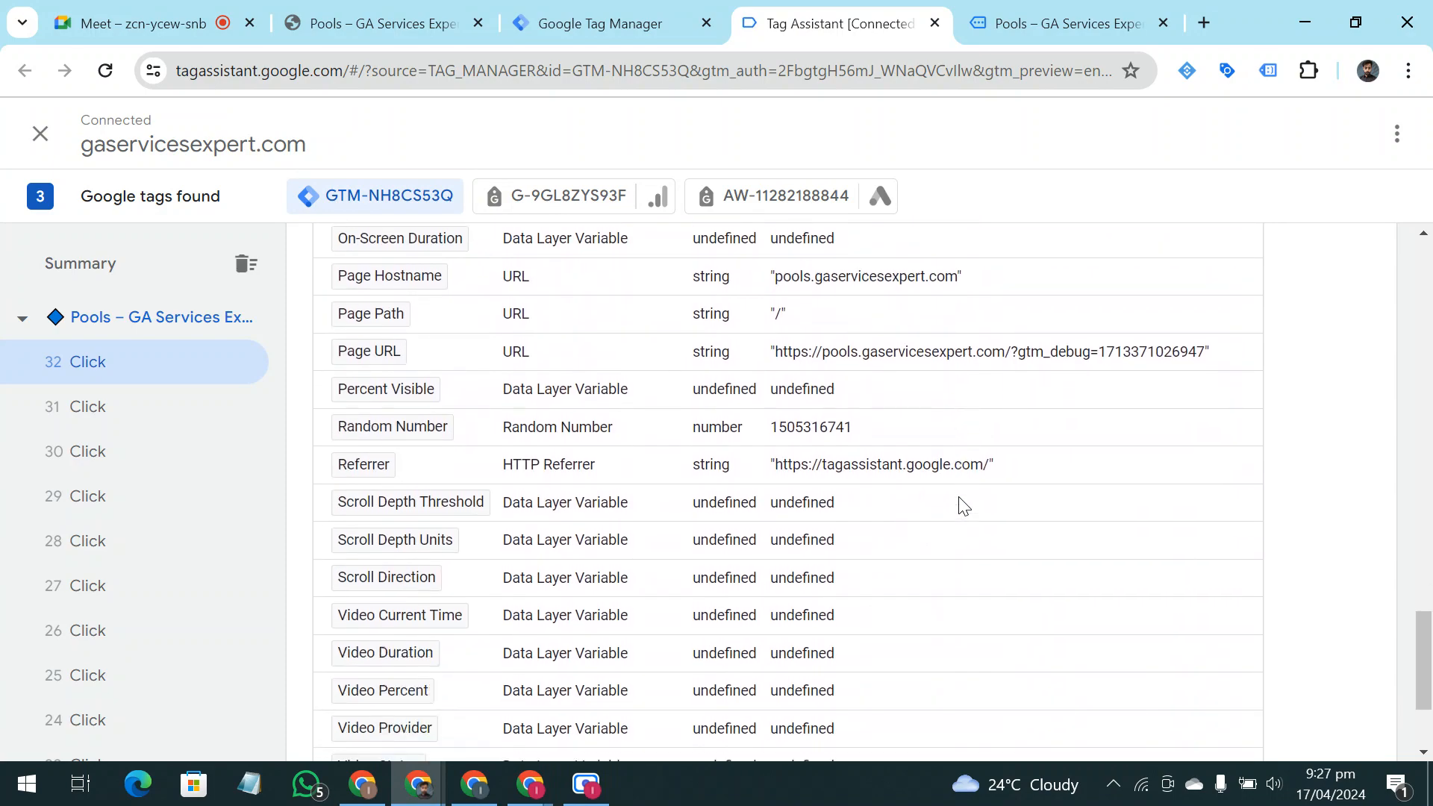
scroll(154, 512, down, 12)
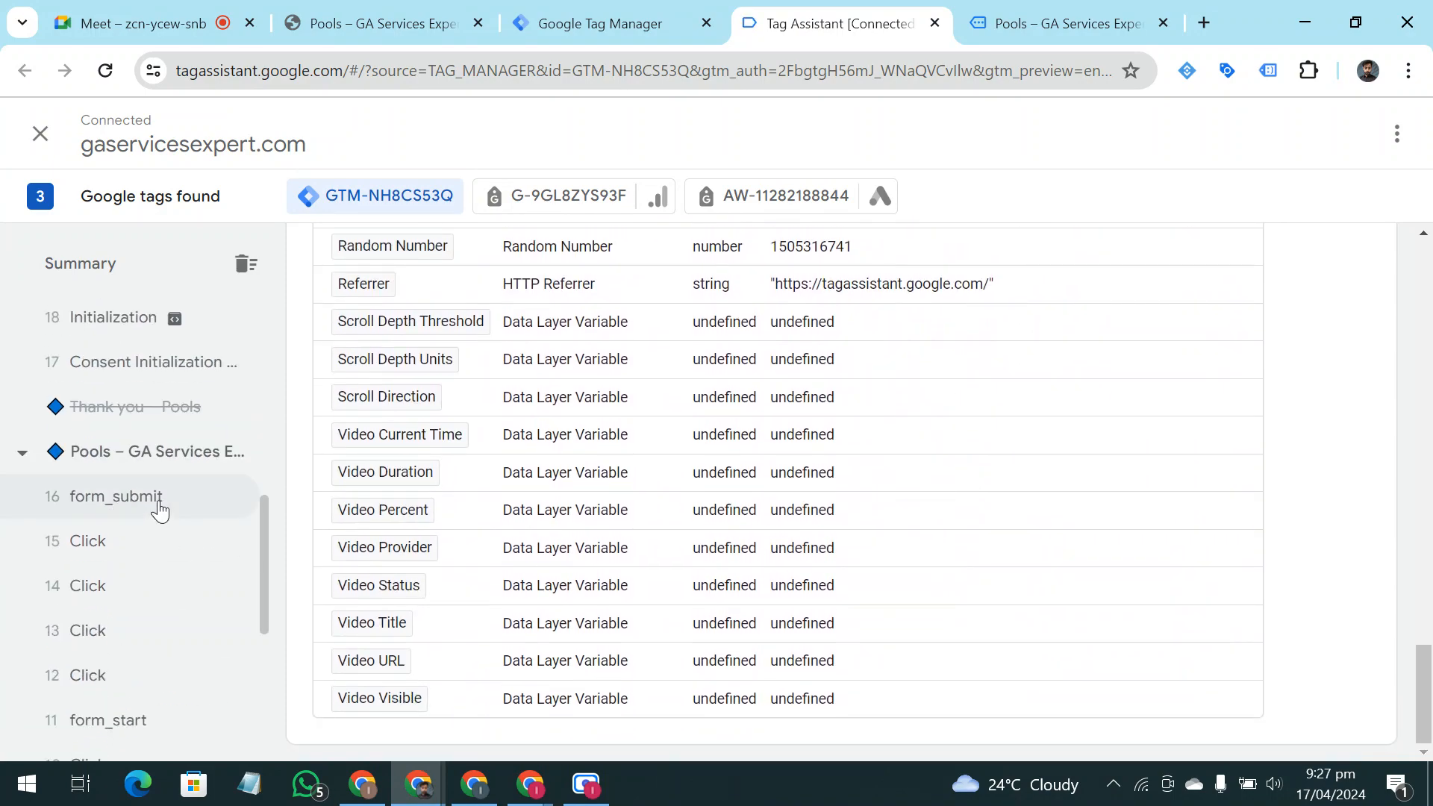
Open event 5, Window Loaded, from the first page visit and review its variable values
click(165, 567)
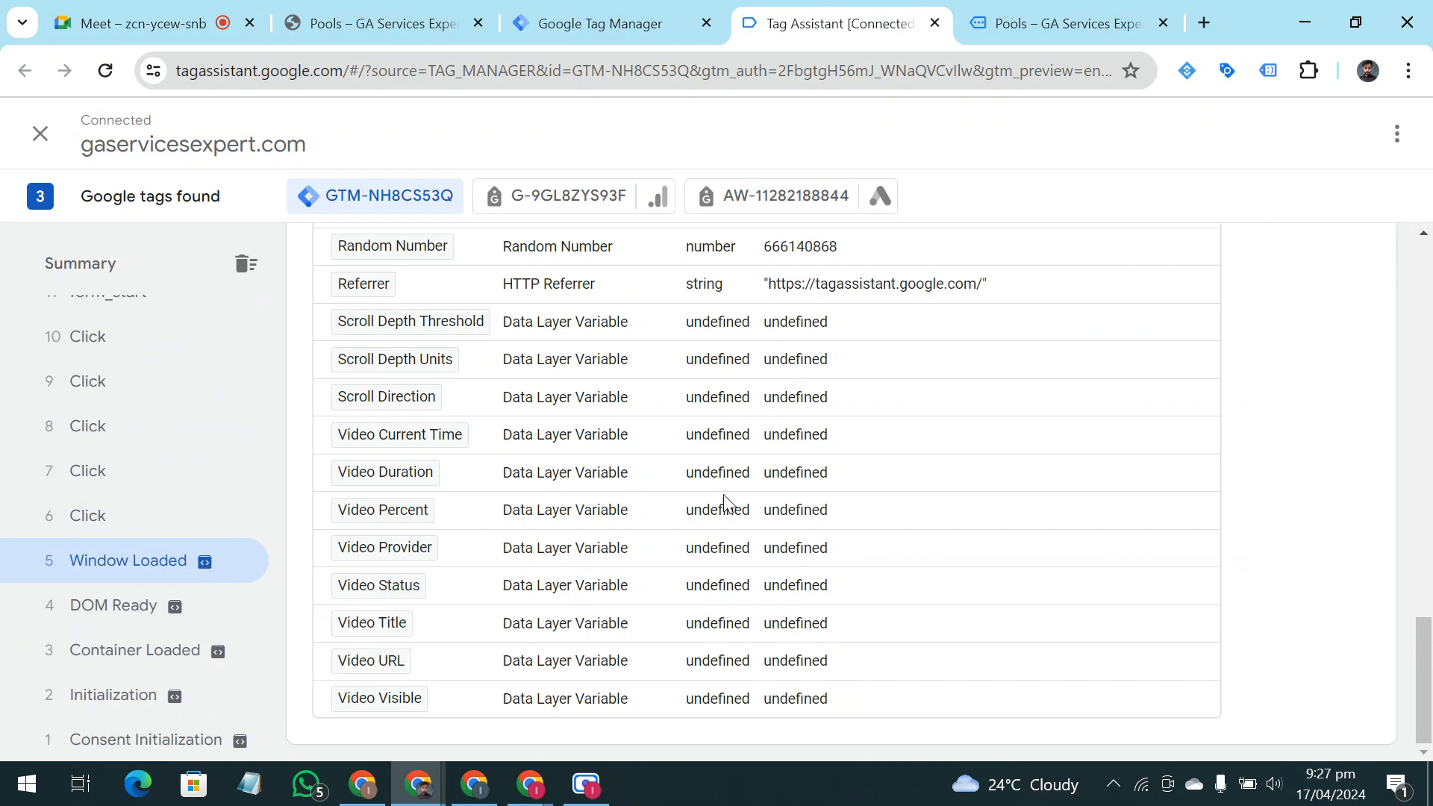
scroll(727, 504, up, 6)
scroll(728, 504, up, 10)
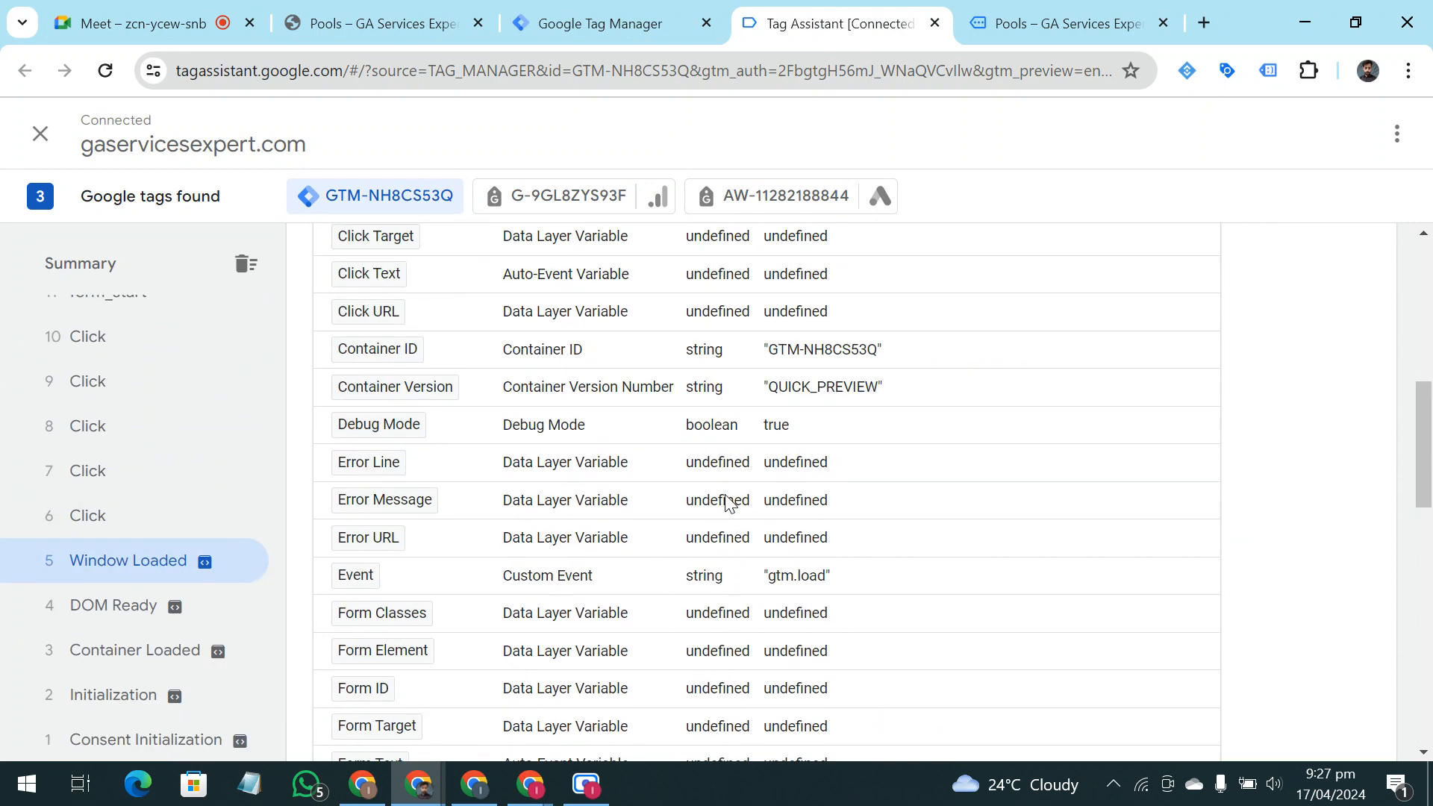
scroll(154, 400, up, 12)
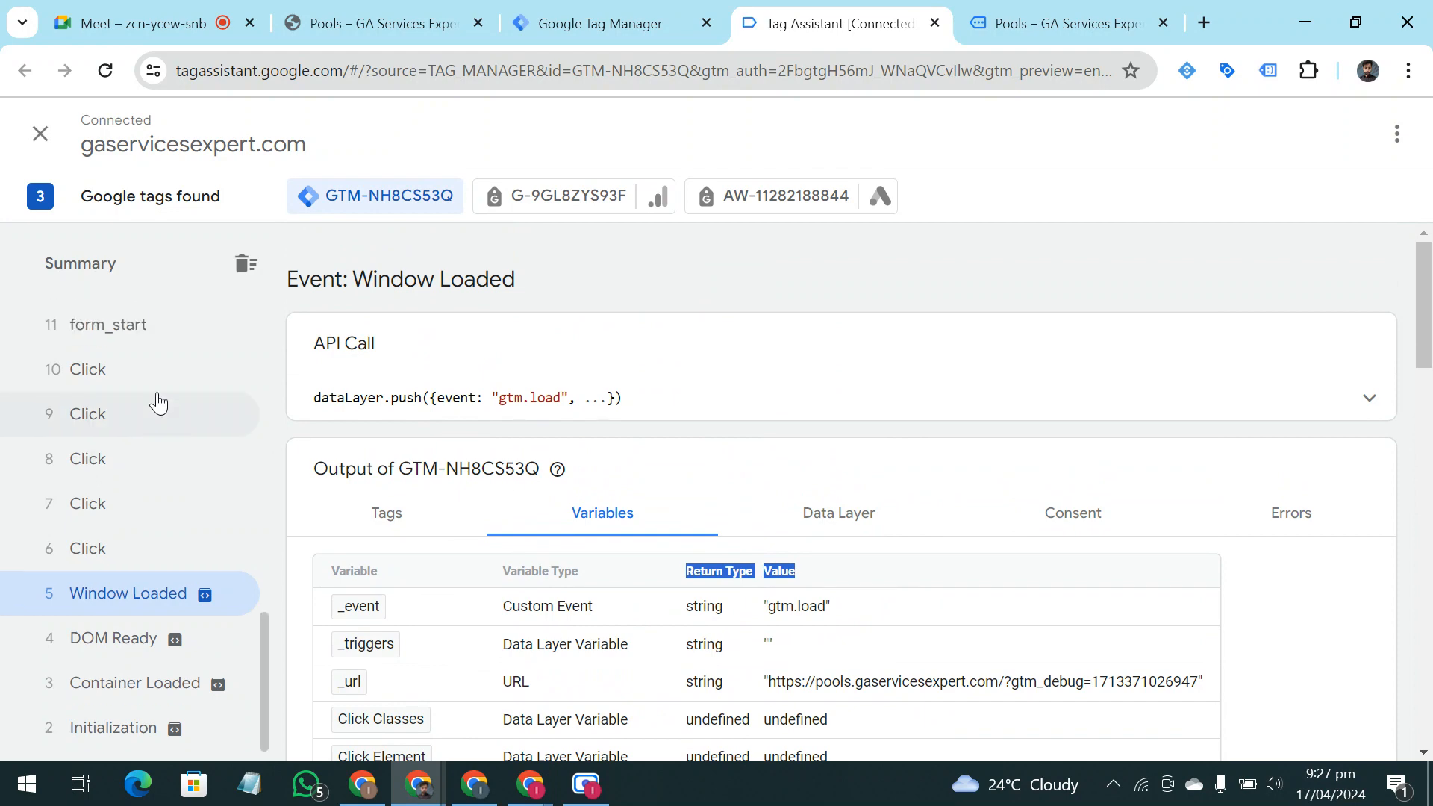
Return to the debug summary, then open the latest Pools page entry and look over its tags and recorded events
click(117, 273)
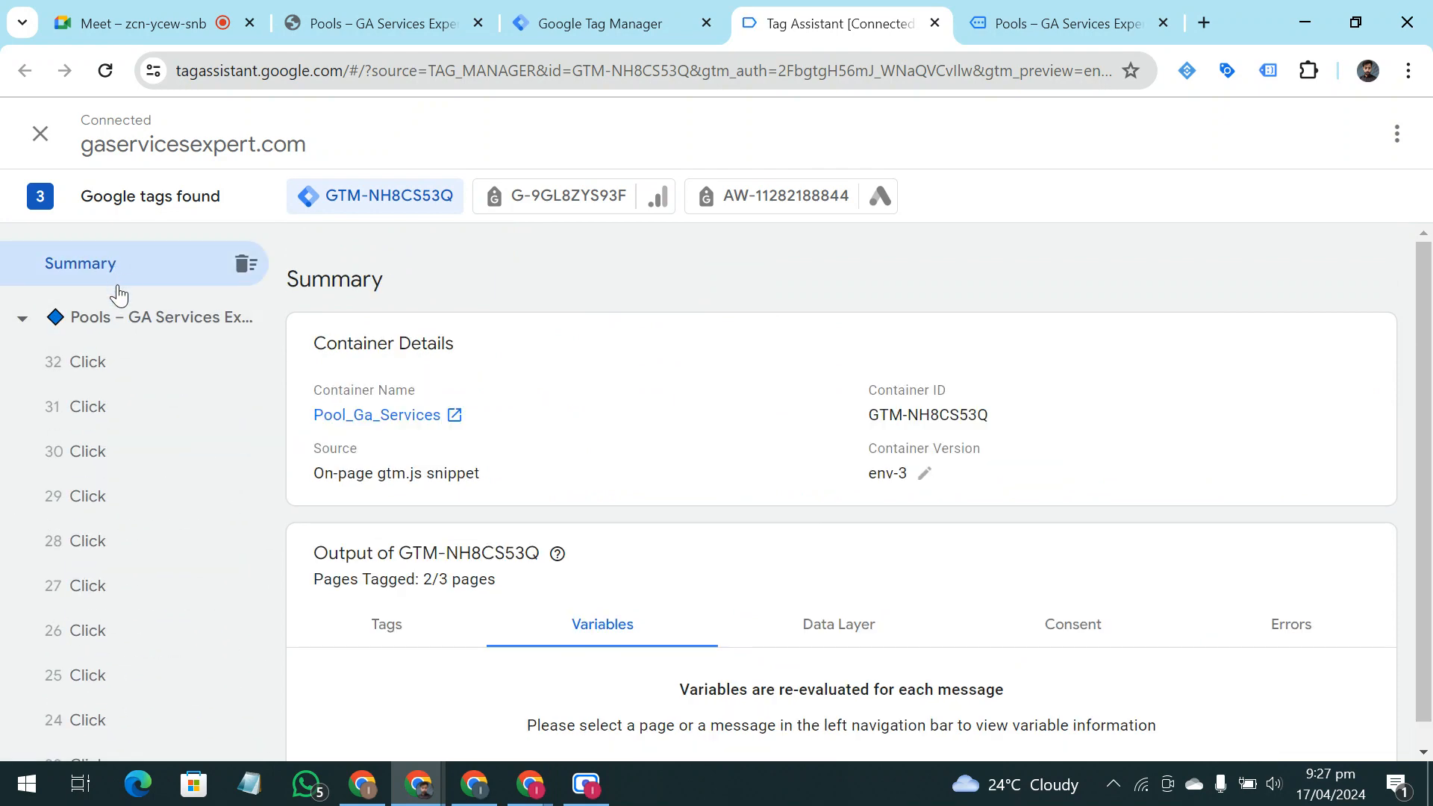
click(118, 321)
click(378, 635)
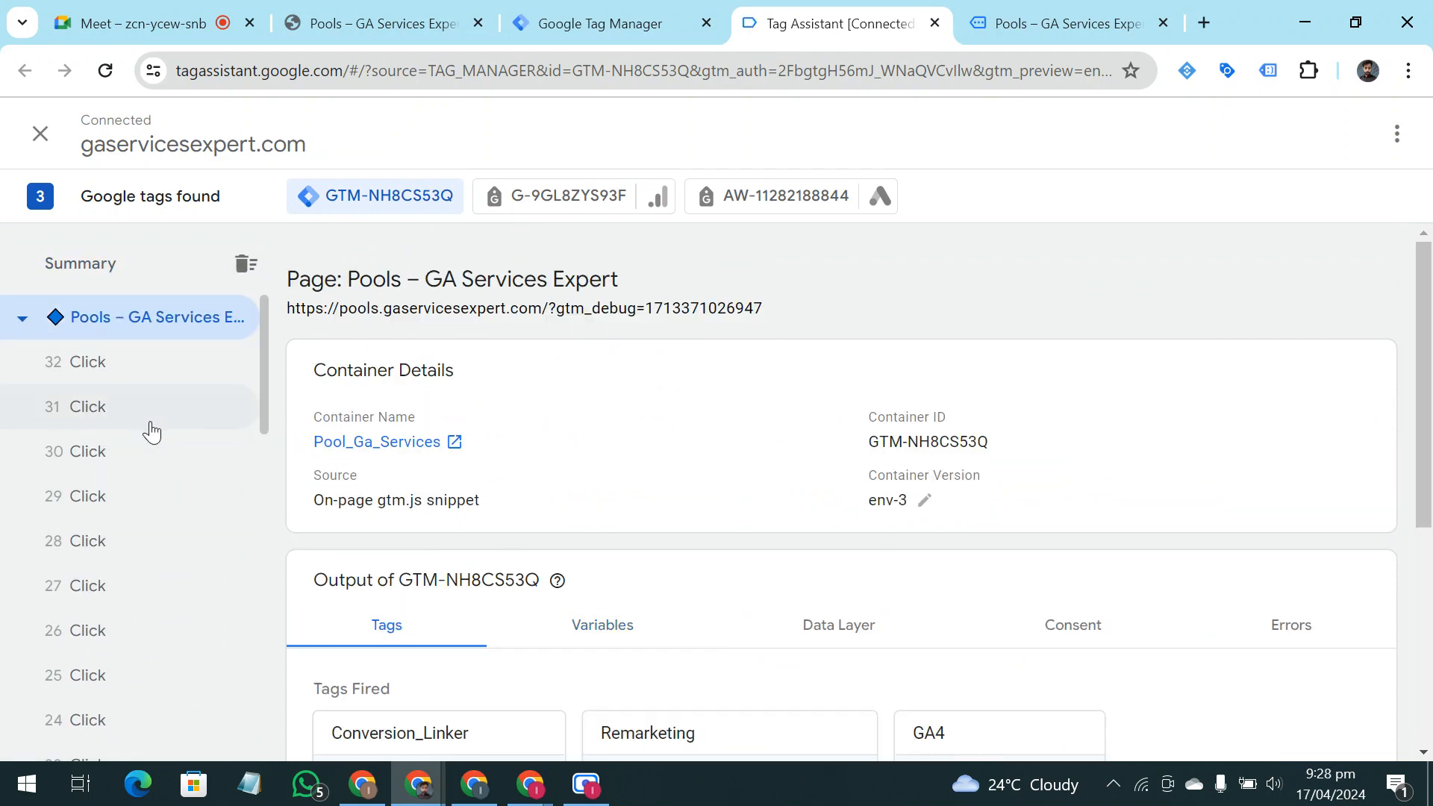
scroll(729, 723, down, 5)
scroll(729, 722, up, 5)
Return to the pools page and fill in the contact form with the saved name, email and phone number, plus "trhtbrt" as the message
click(978, 21)
click(1035, 274)
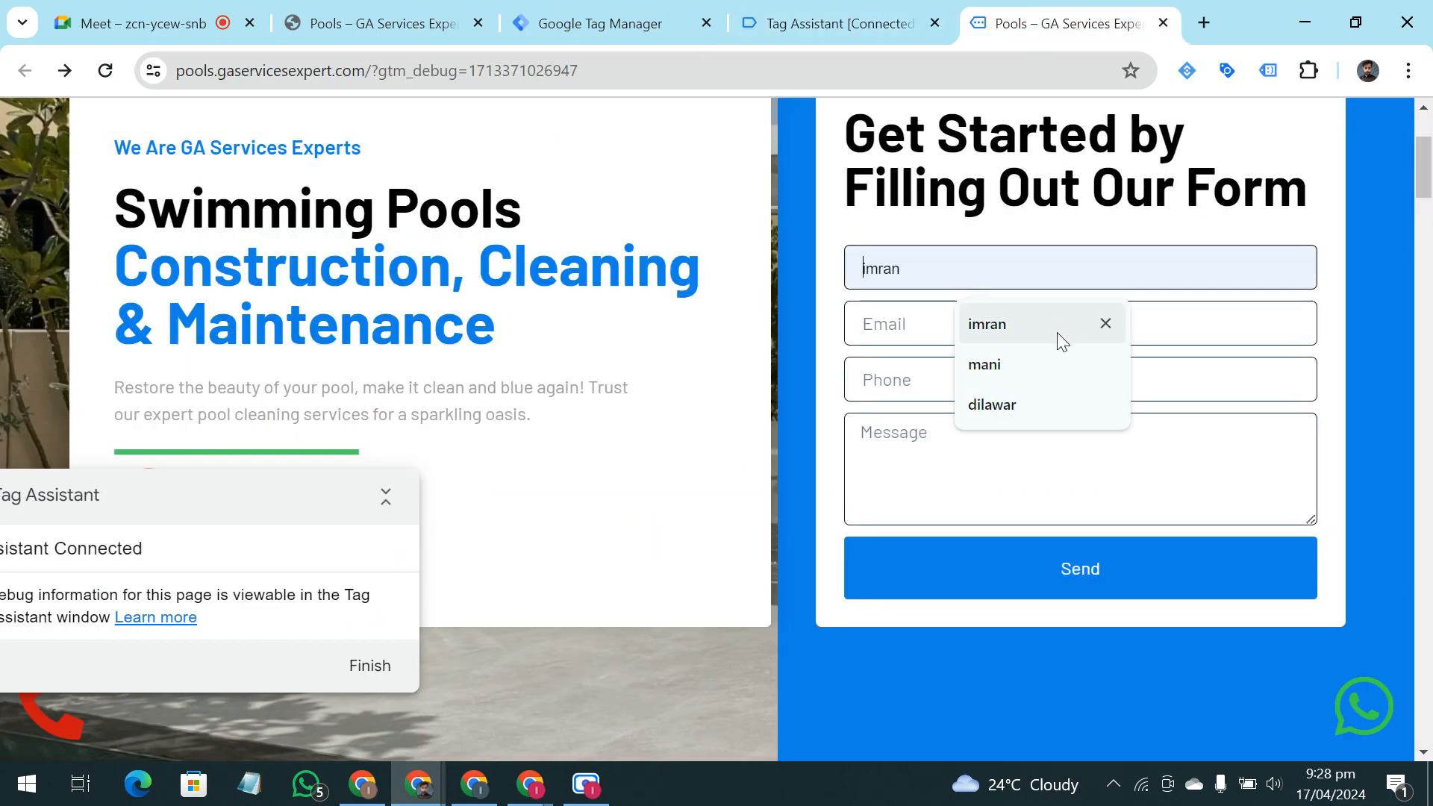
click(1056, 333)
click(1045, 326)
click(1060, 381)
click(1061, 379)
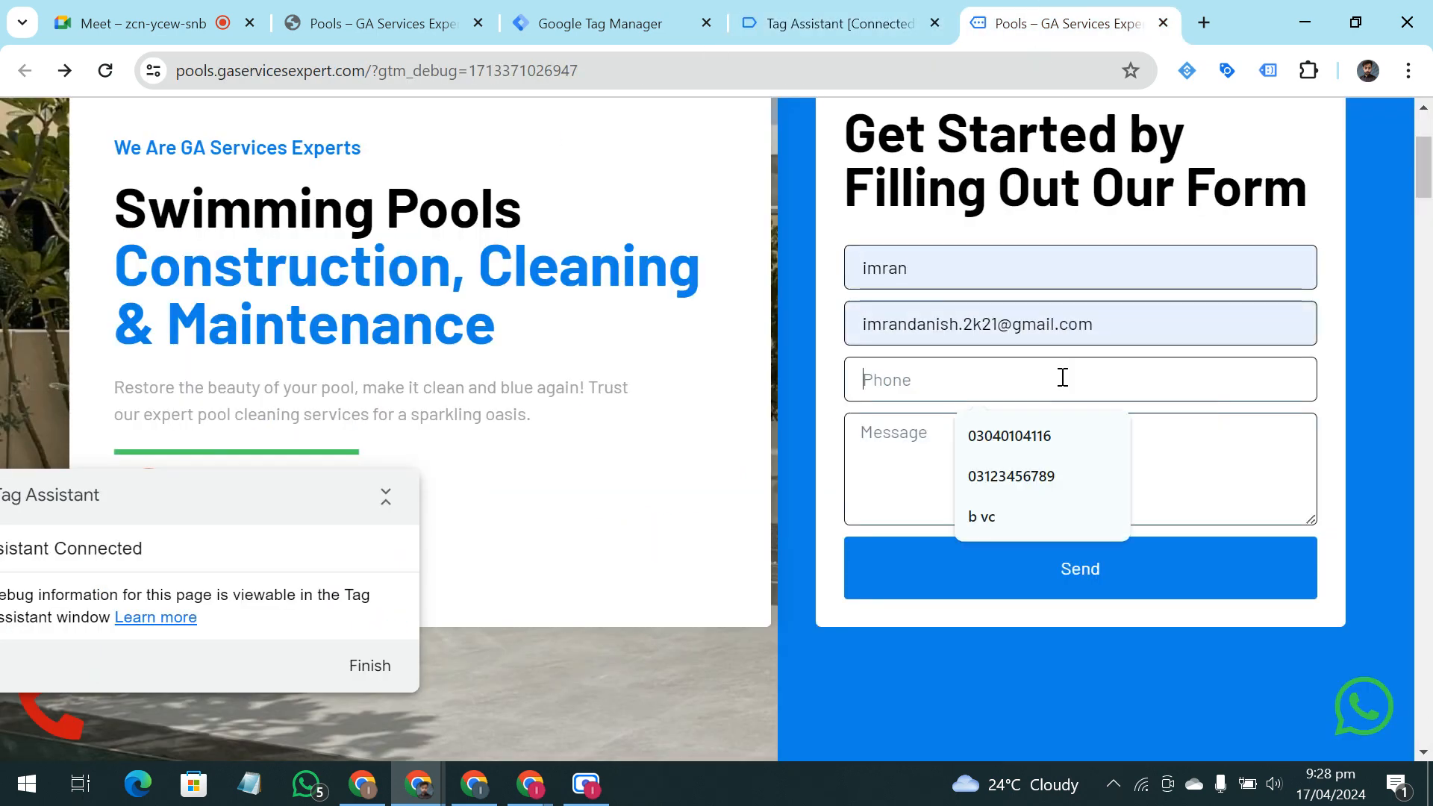
click(1056, 438)
click(1027, 448)
text(trhtbrt)
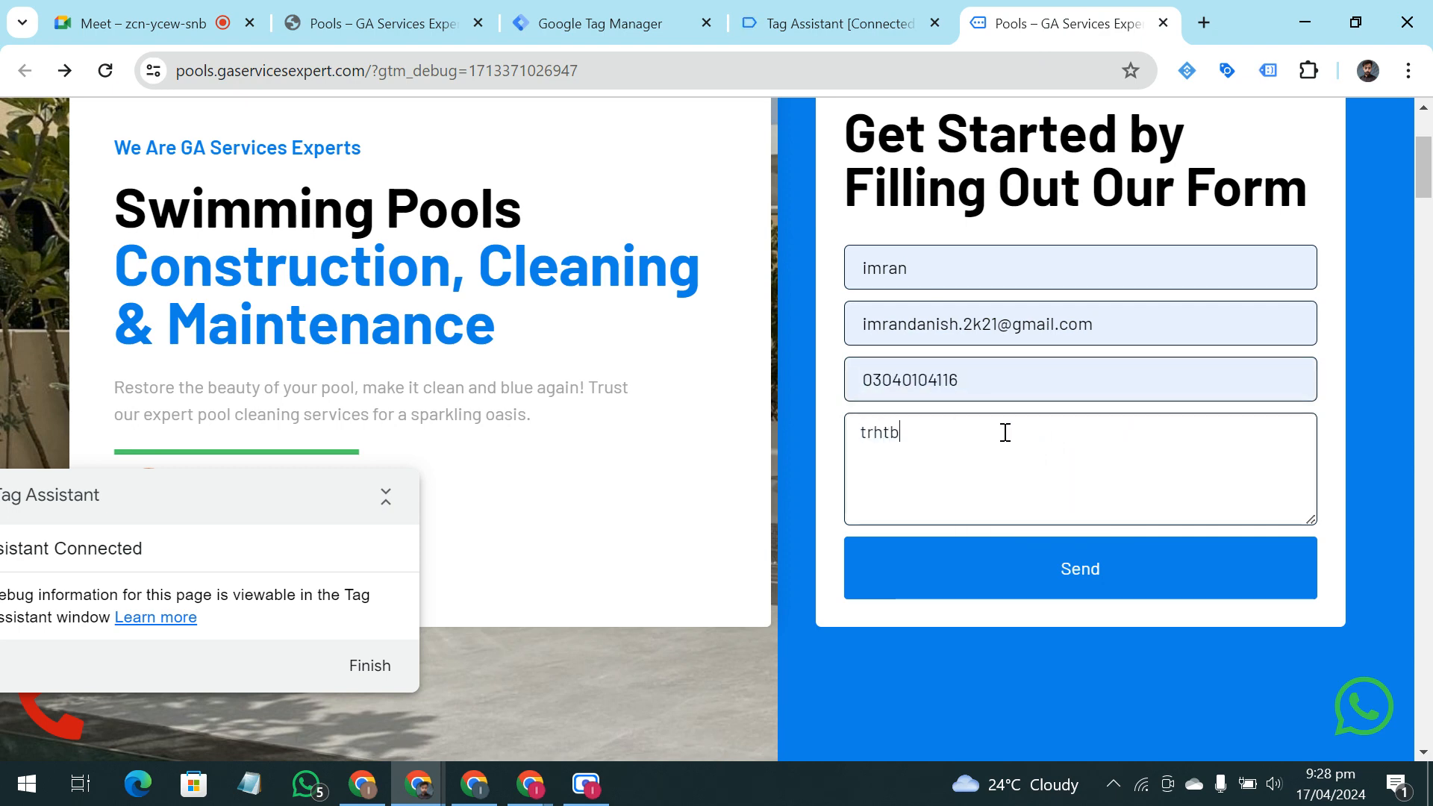
Submit the contact form, wait for the thank-you page, and return to the Tag Assistant debug view
click(1004, 573)
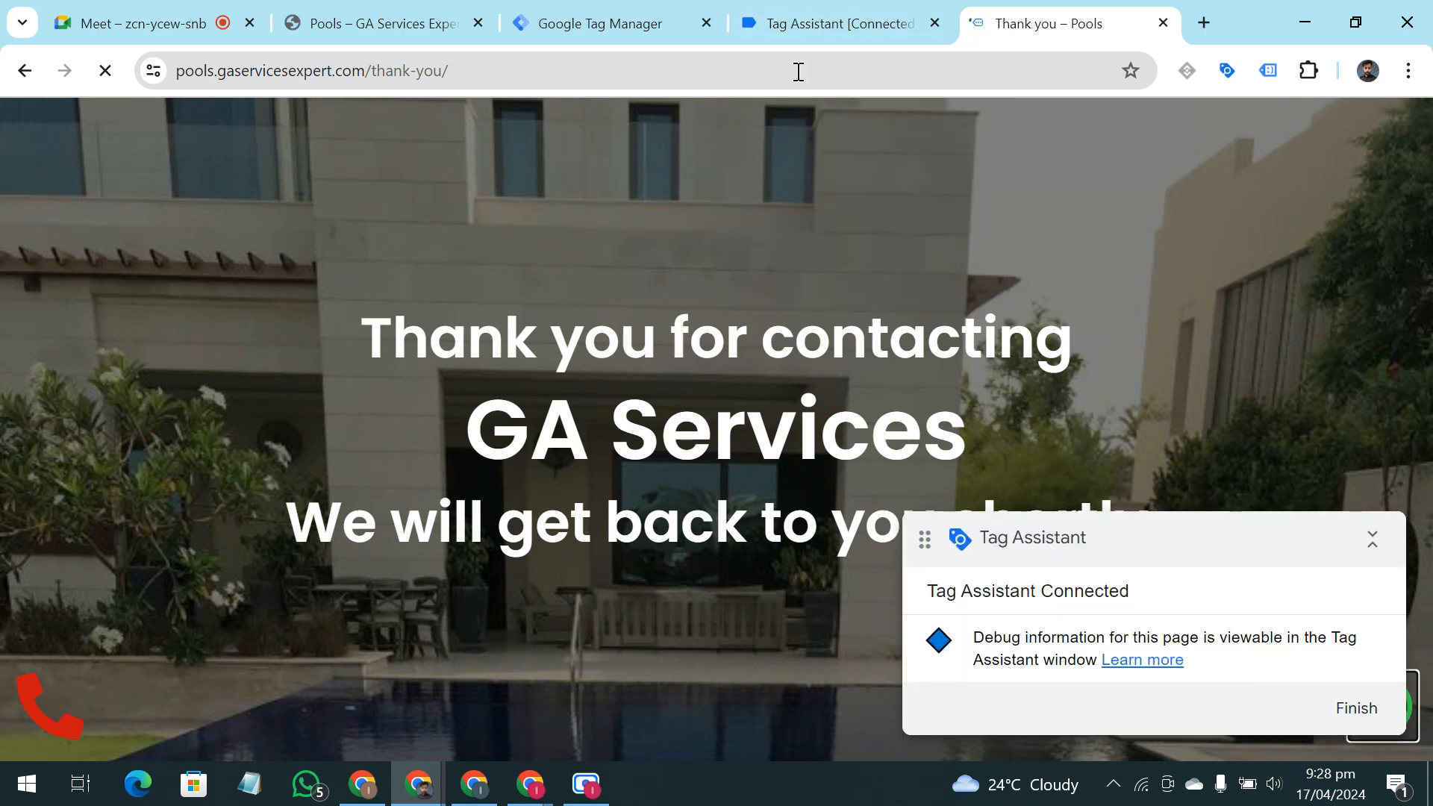
click(815, 23)
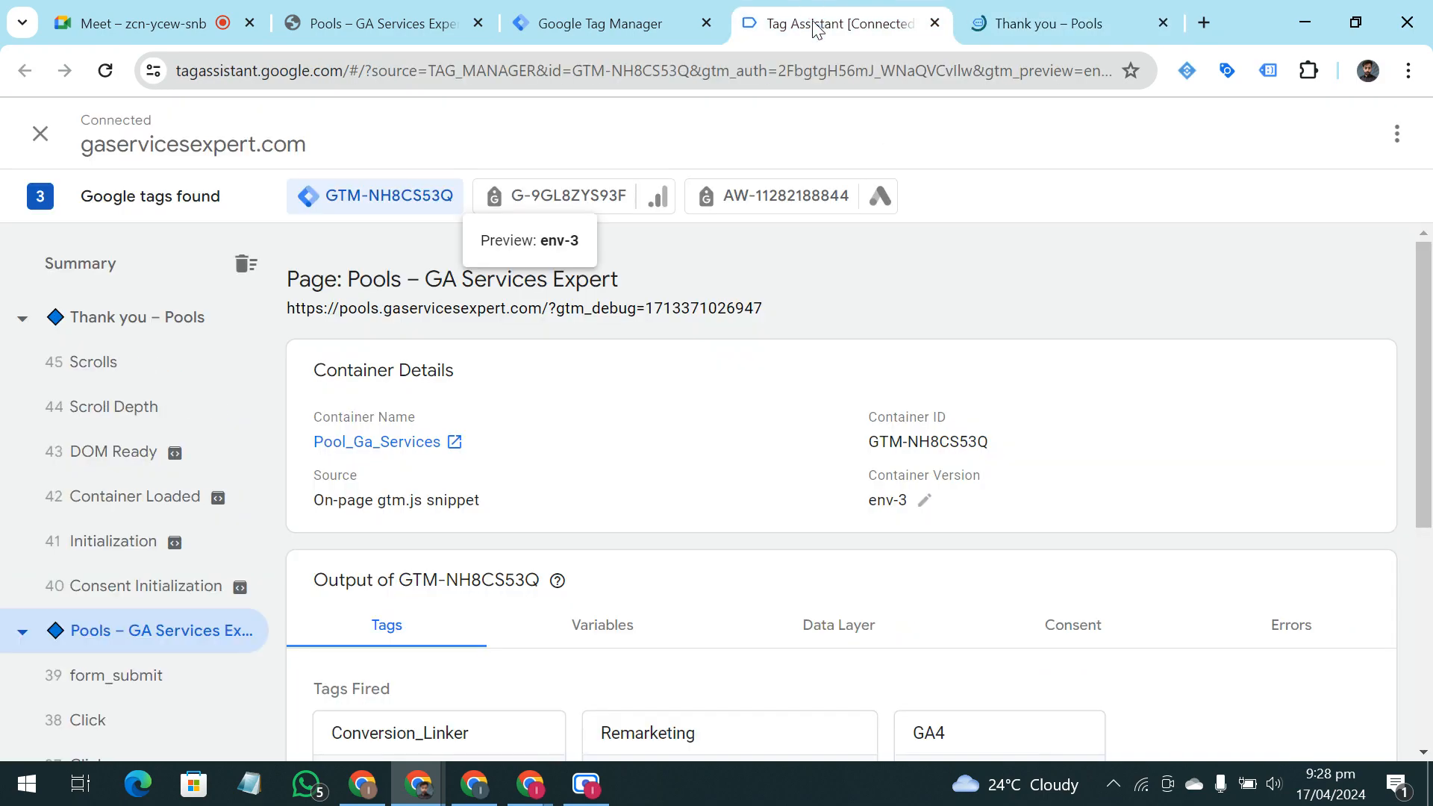
Open the Thank you – Pools page entry and display the variables of its Window Loaded event
click(110, 321)
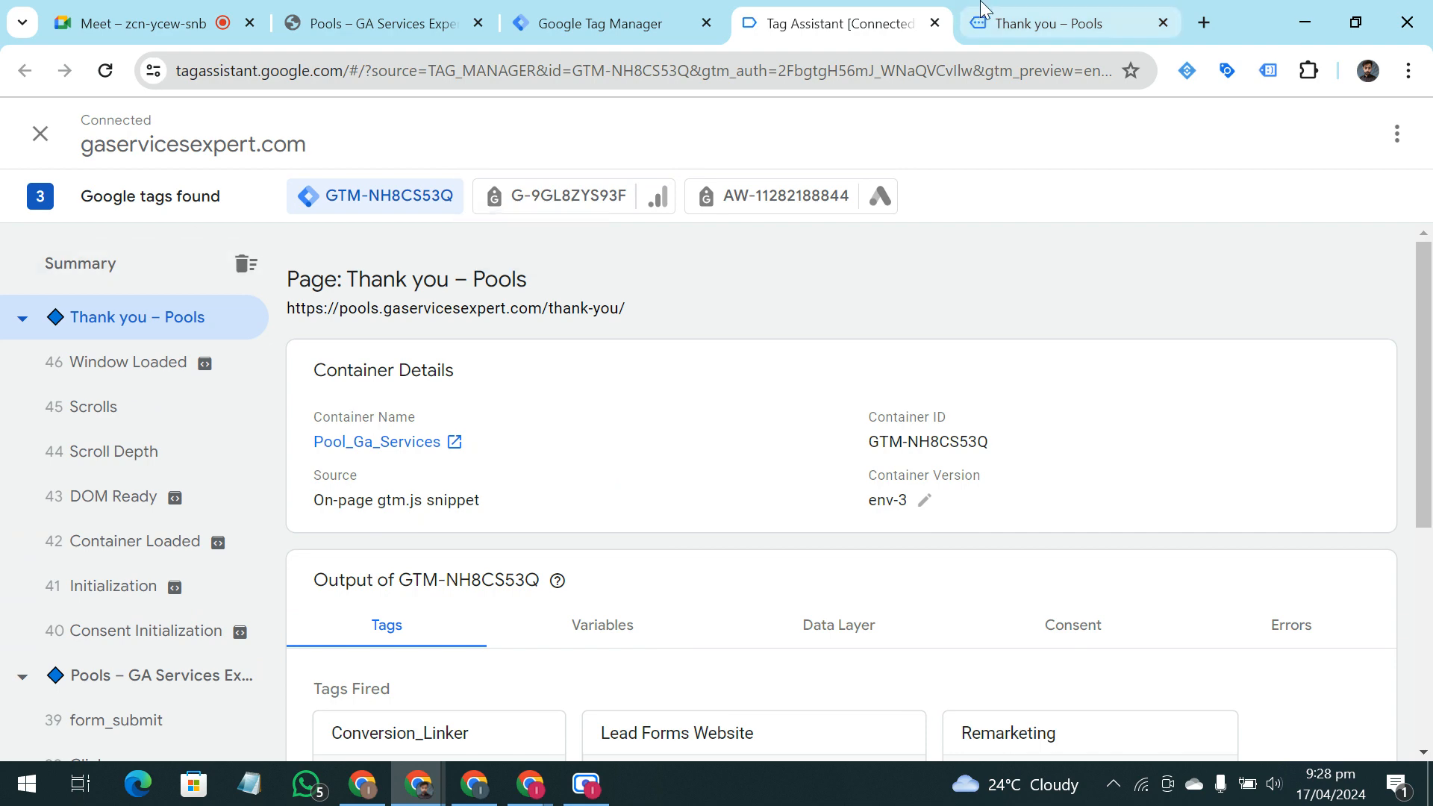
click(127, 364)
click(141, 315)
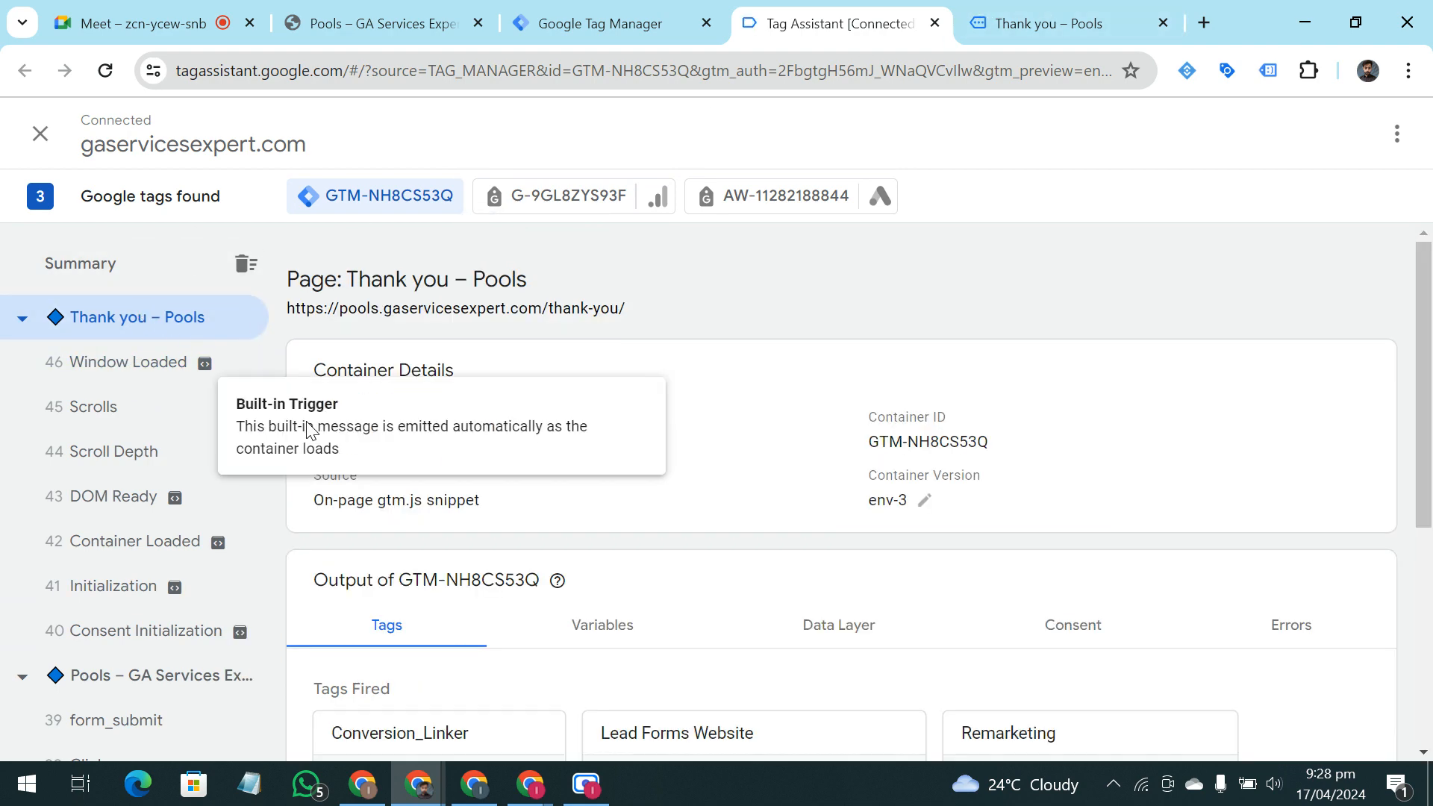
scroll(820, 538, down, 3)
click(601, 404)
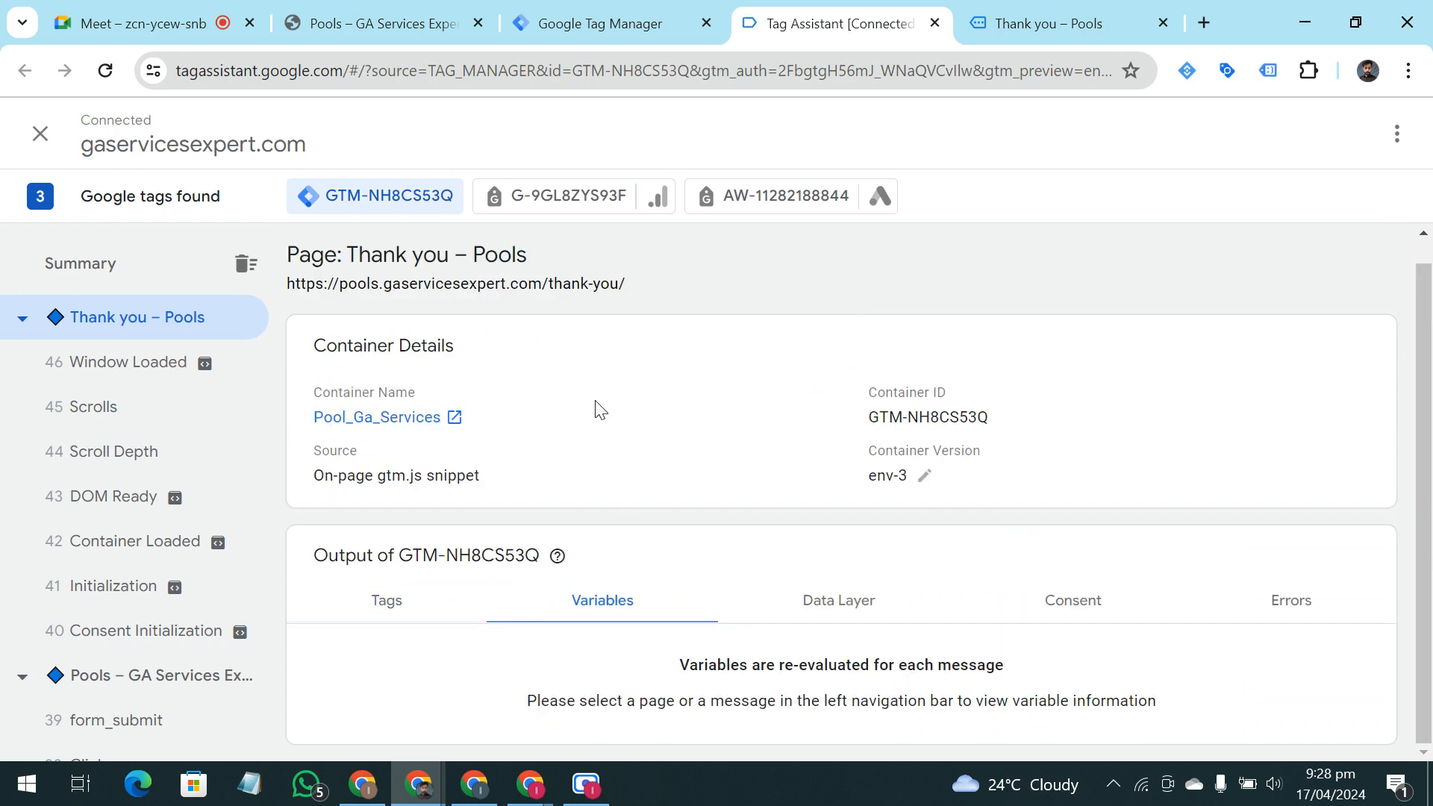
click(95, 380)
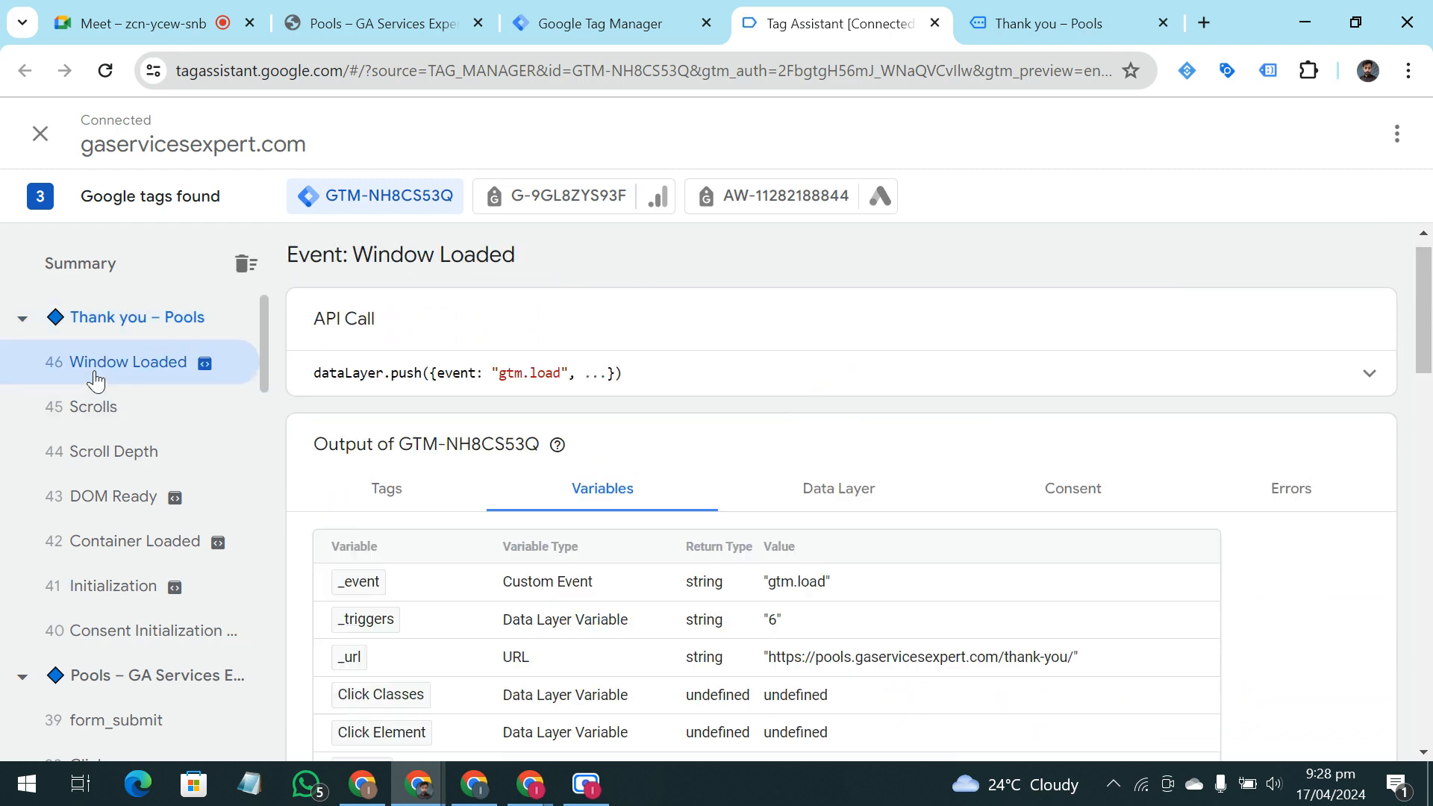
Look over the thank-you page's Window Loaded variables, glance at the live page, and reopen that event from its page entry
scroll(640, 444, down, 4)
scroll(639, 445, up, 3)
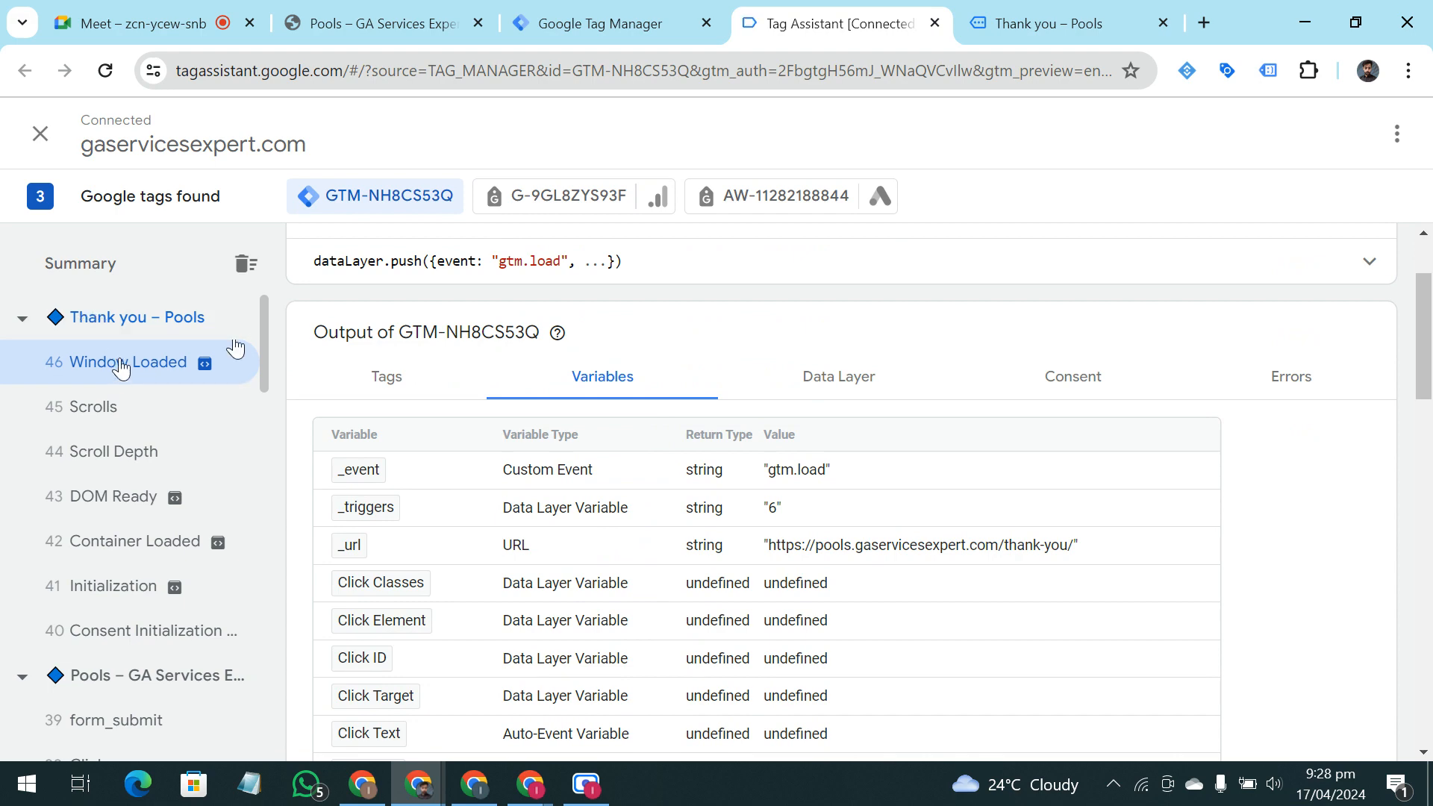
click(1075, 18)
click(925, 8)
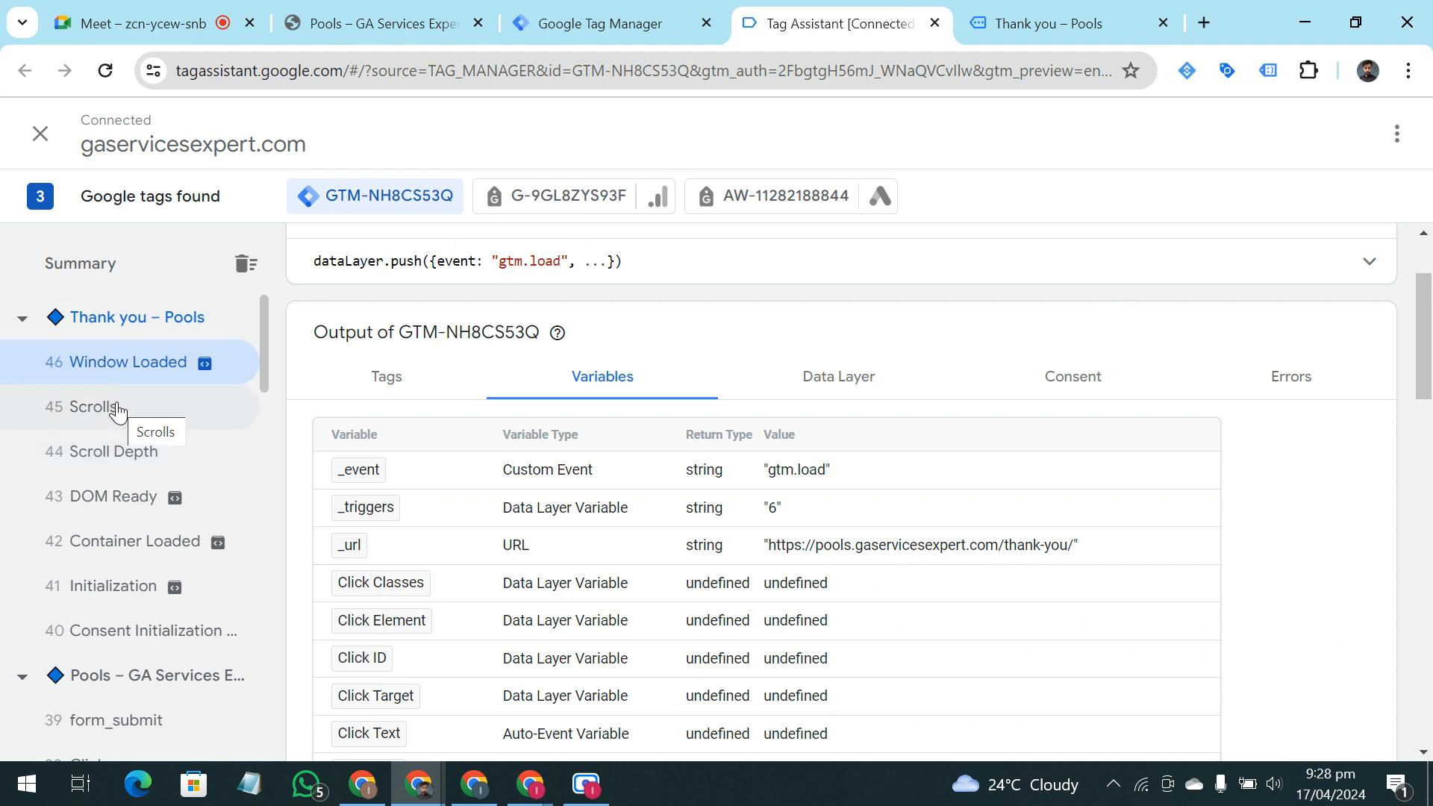
click(110, 319)
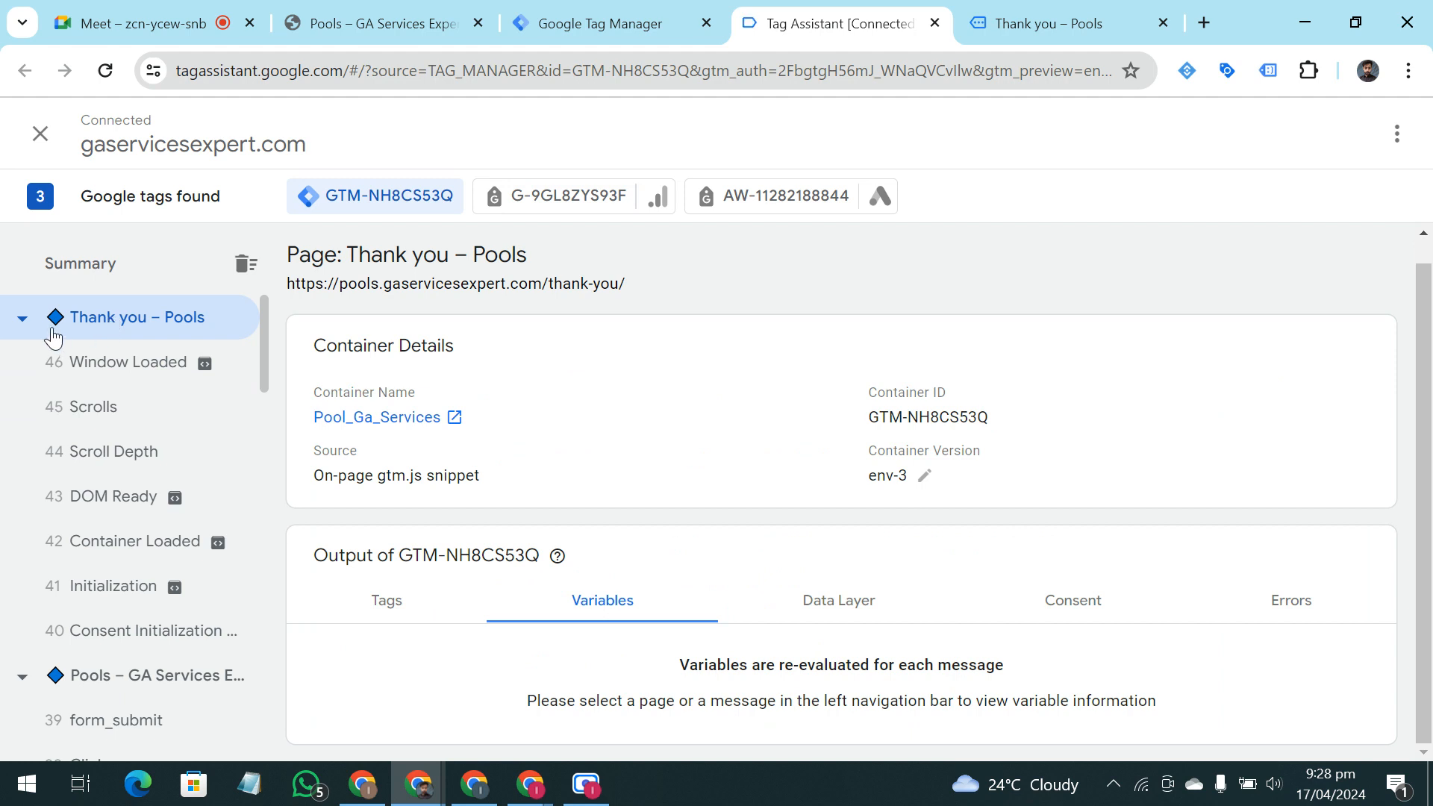
click(105, 374)
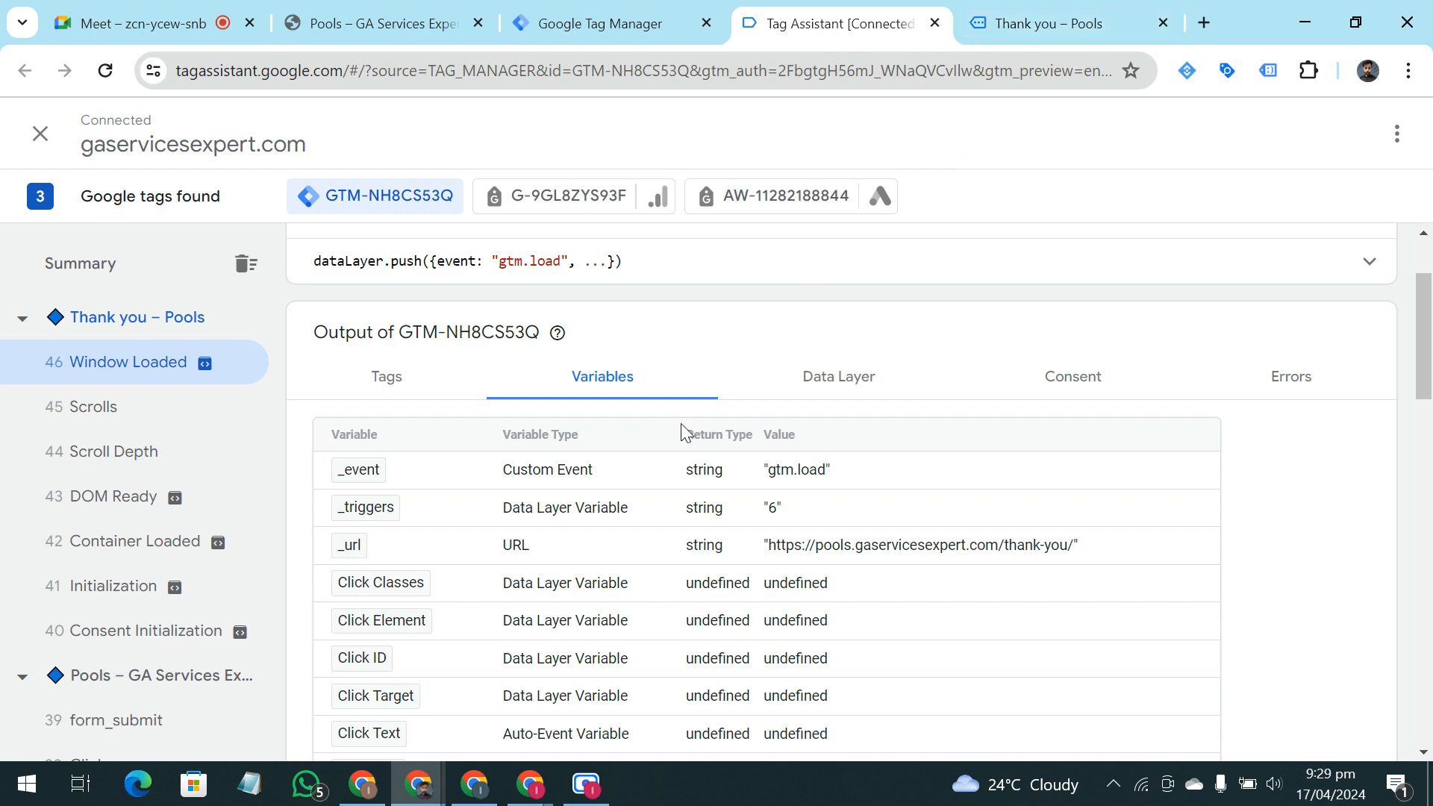
Highlight the full address of the live thank-you page and return to the Tag Assistant debug view
click(1105, 24)
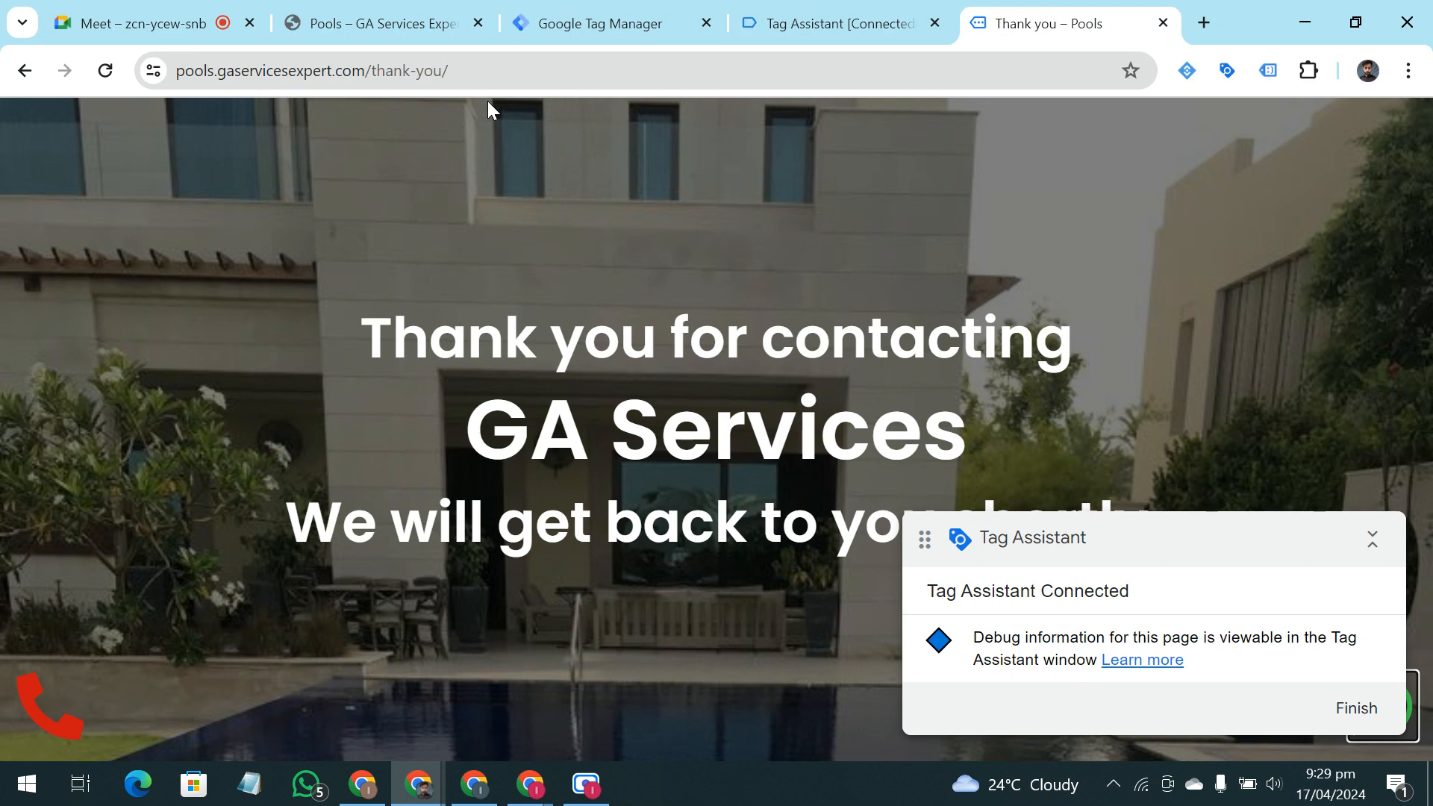
double_click(422, 72)
triple_click(423, 70)
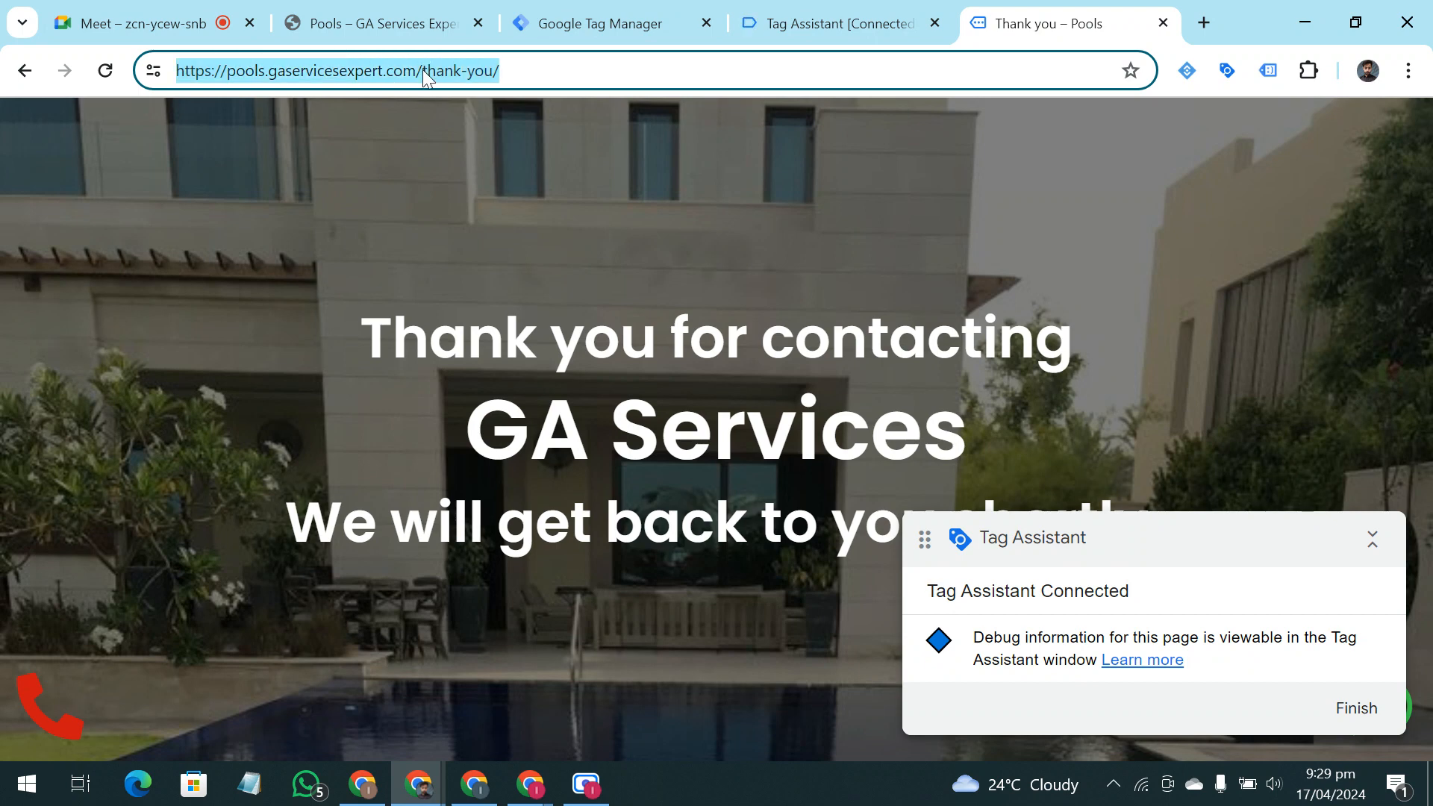
click(776, 9)
click(1017, 12)
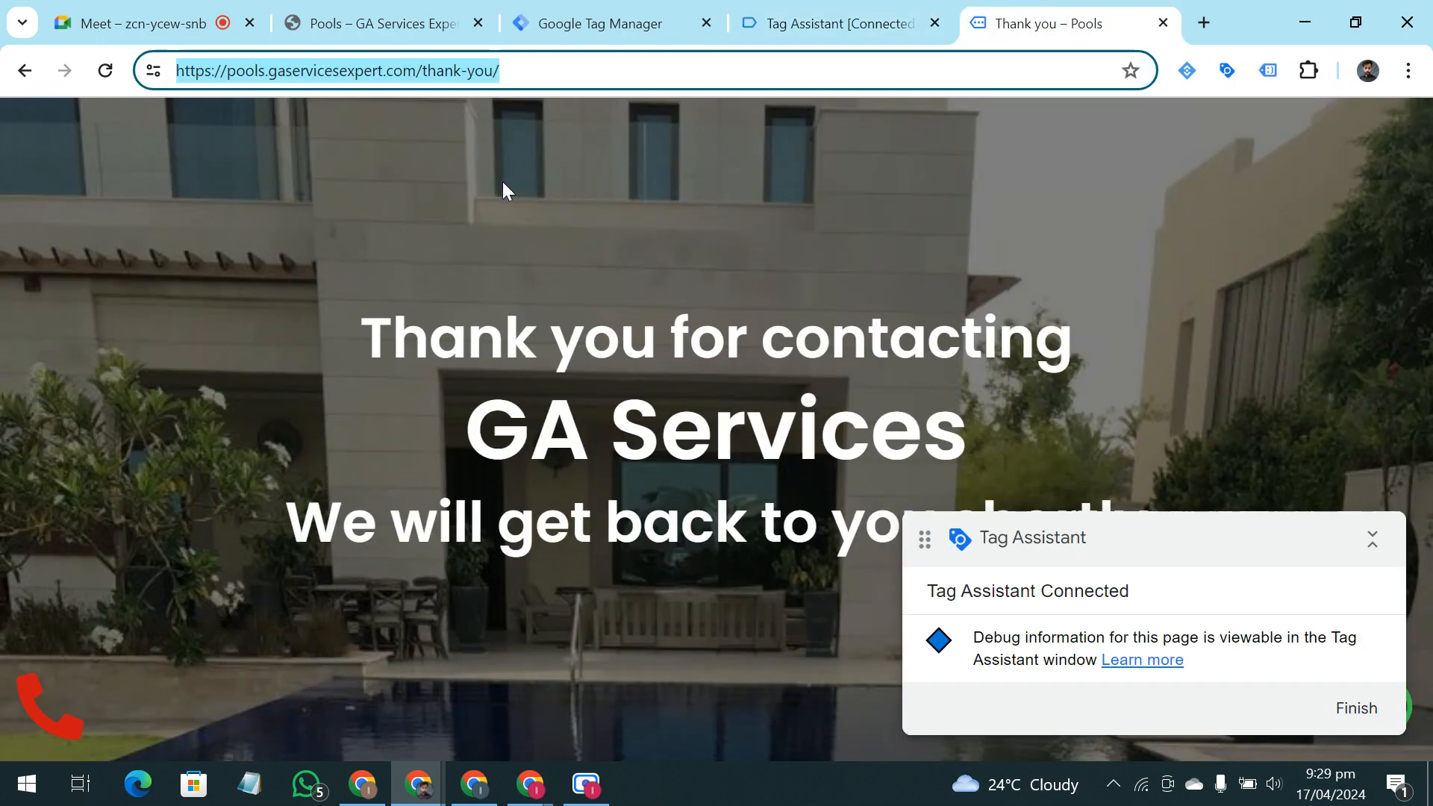
click(778, 4)
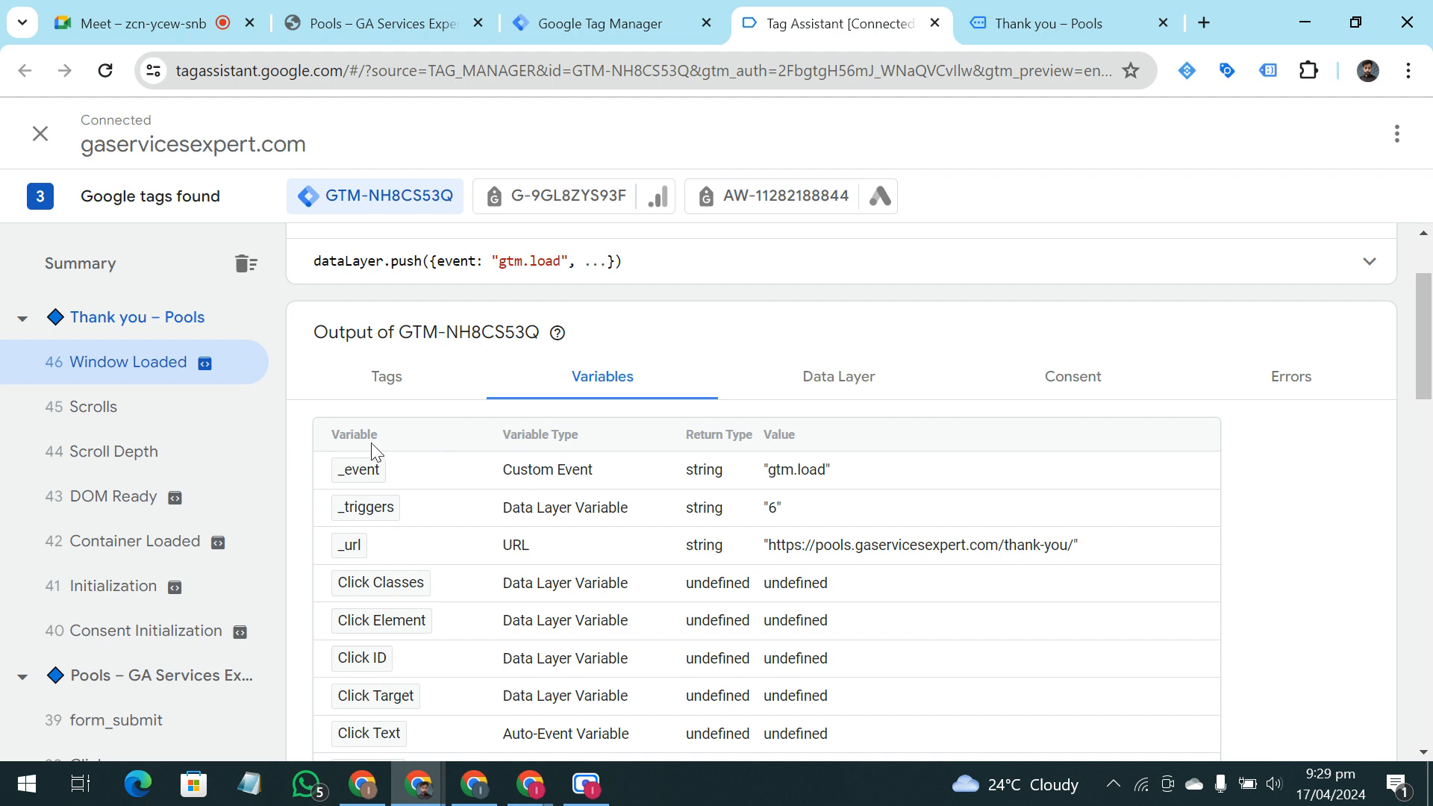
Point out the Variable and Return Type columns and compare the _url value with the live thank-you page's address
double_click(361, 439)
double_click(739, 435)
drag(852, 552, 1071, 561)
click(1040, 30)
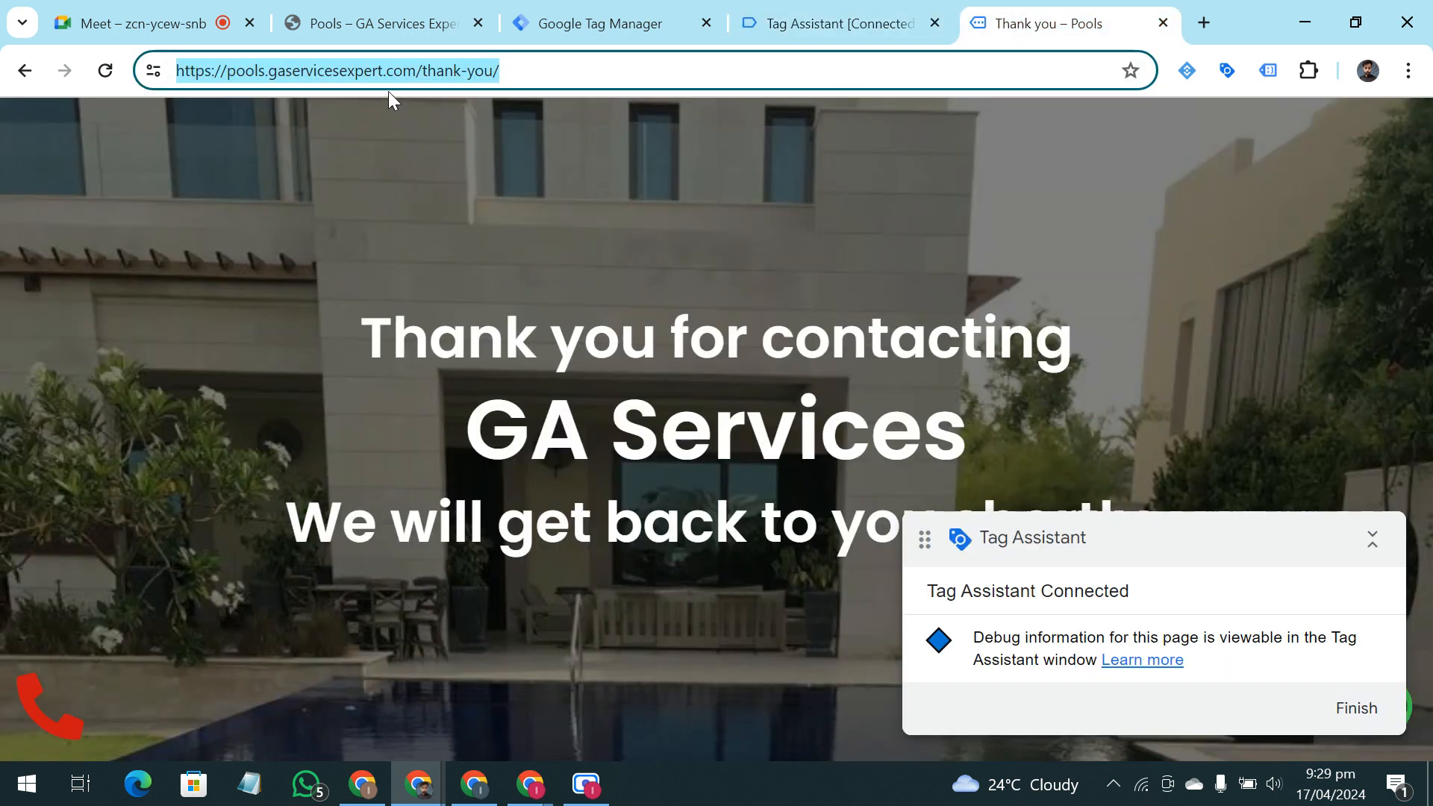
click(836, 23)
Find the Page URL variable in the Window Loaded list, highlight its value, and review the remaining variables
scroll(985, 530, down, 9)
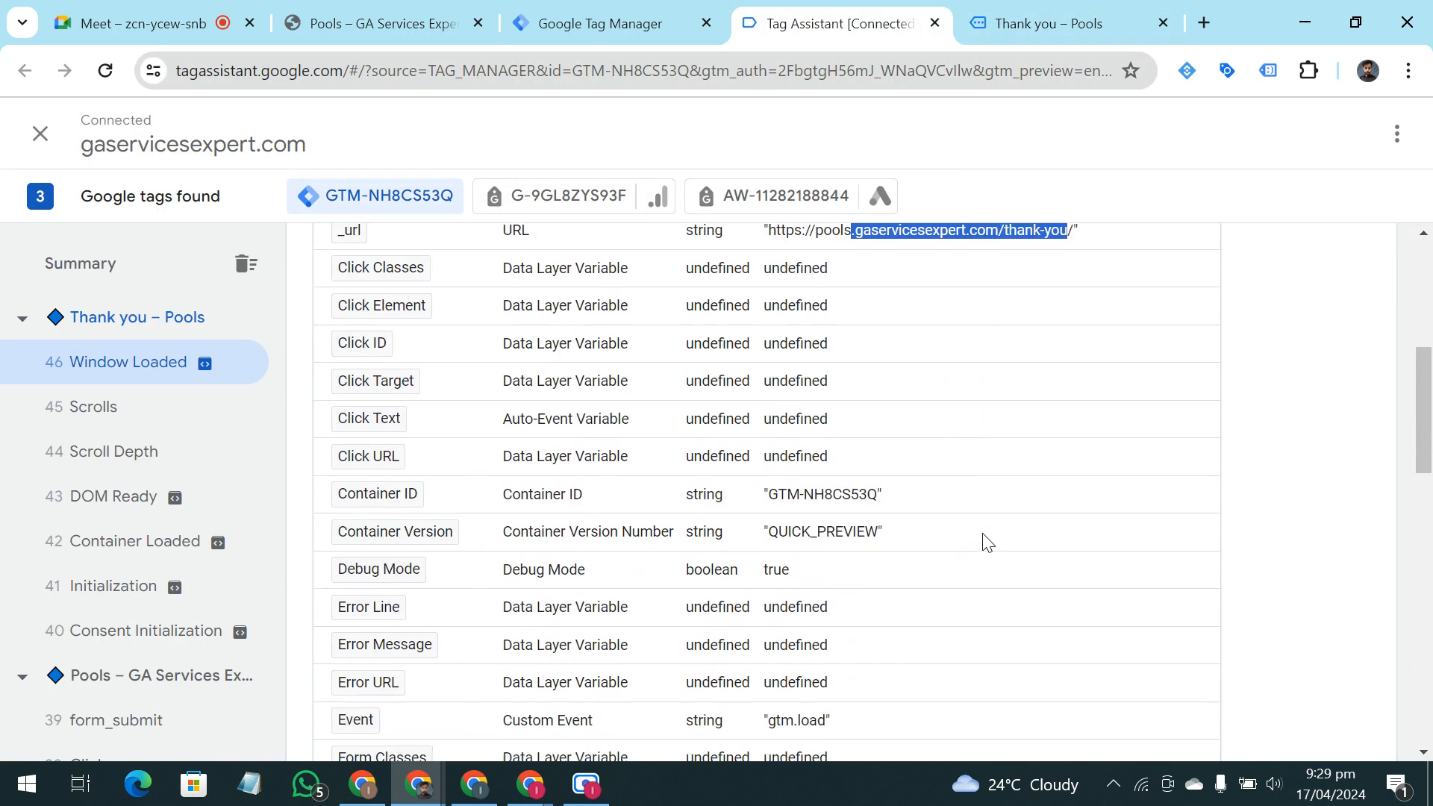
scroll(985, 540, down, 6)
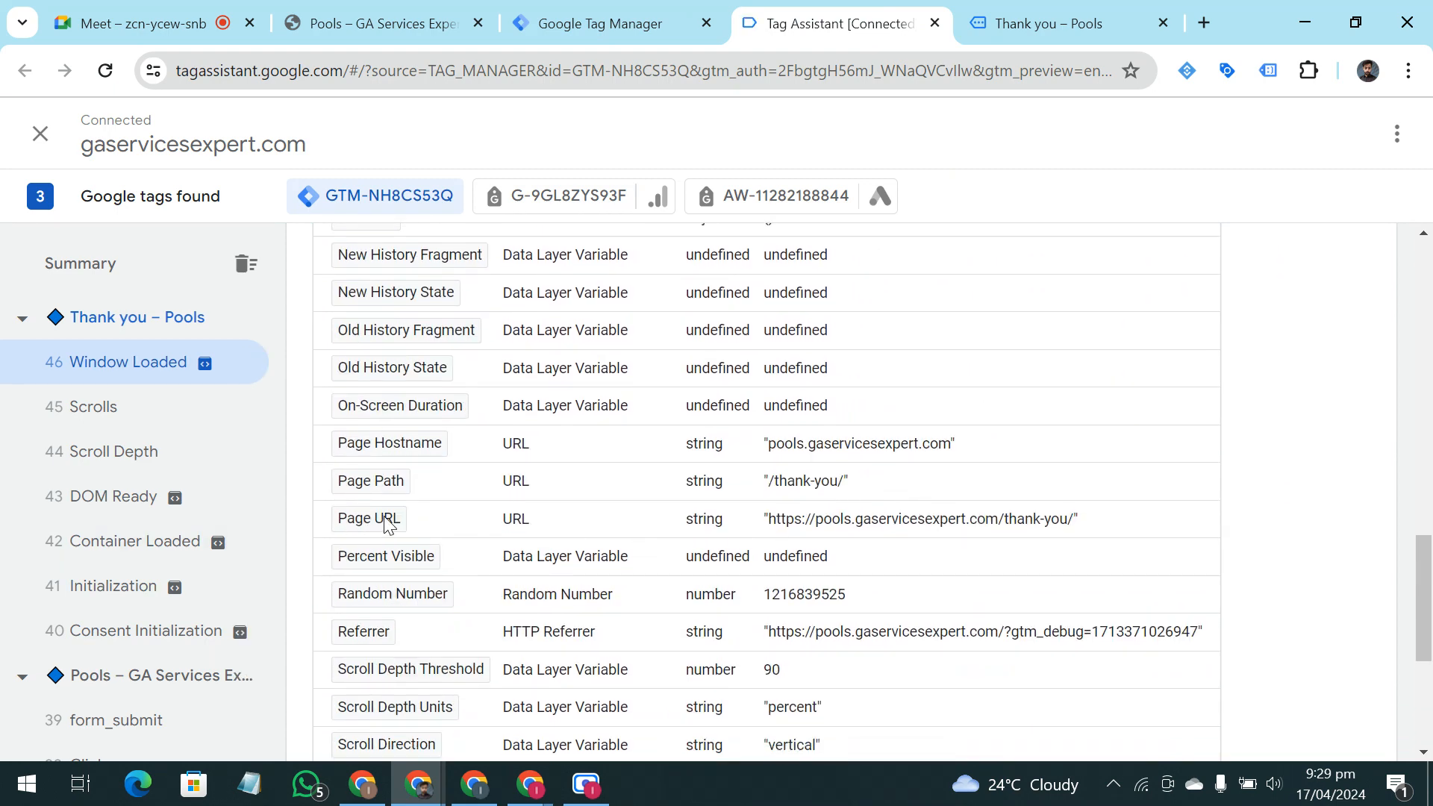
drag(774, 520, 1050, 556)
click(1030, 528)
scroll(1030, 530, down, 5)
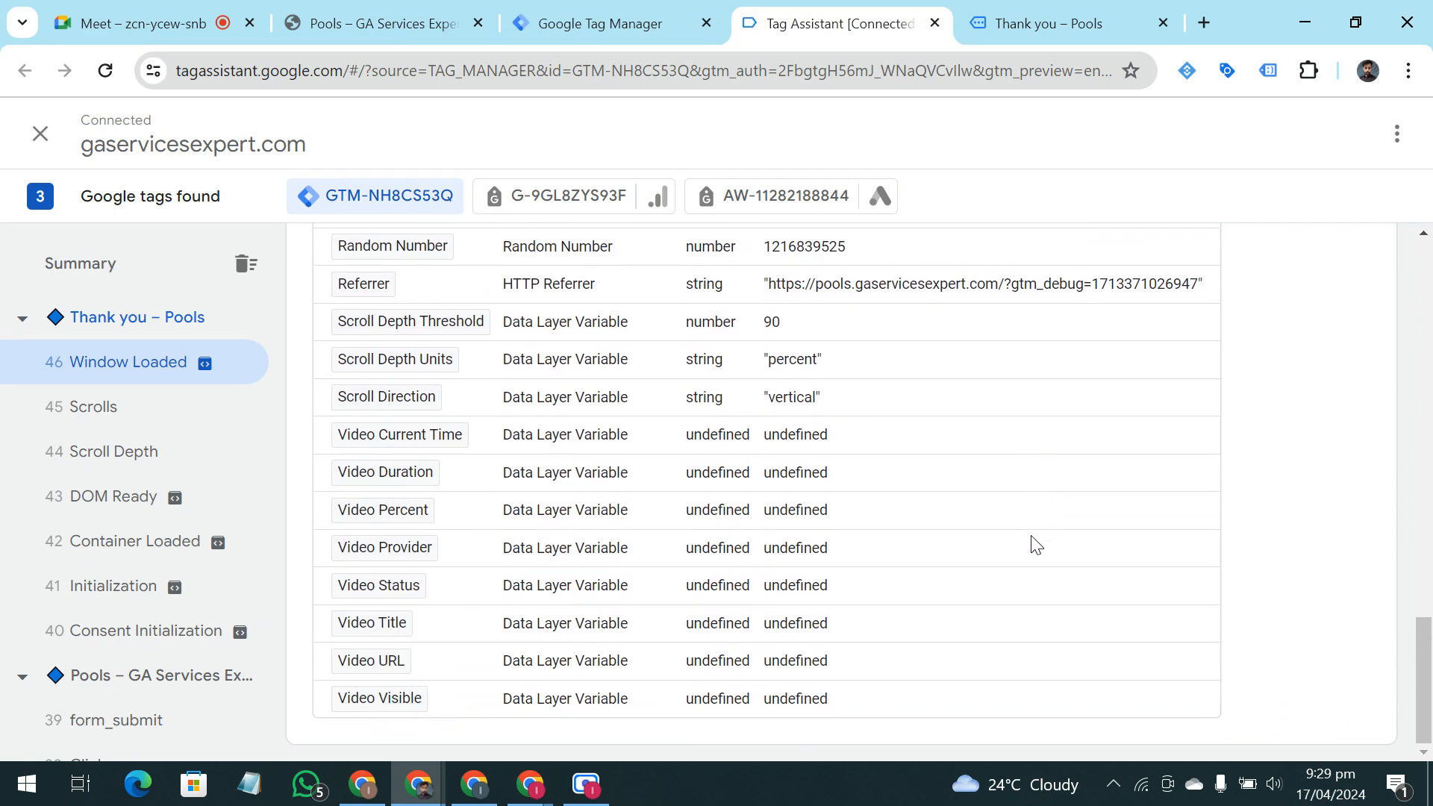
Review the variable list again from the _url row down and highlight "thank-you" in the Page Path value
scroll(1033, 543, up, 10)
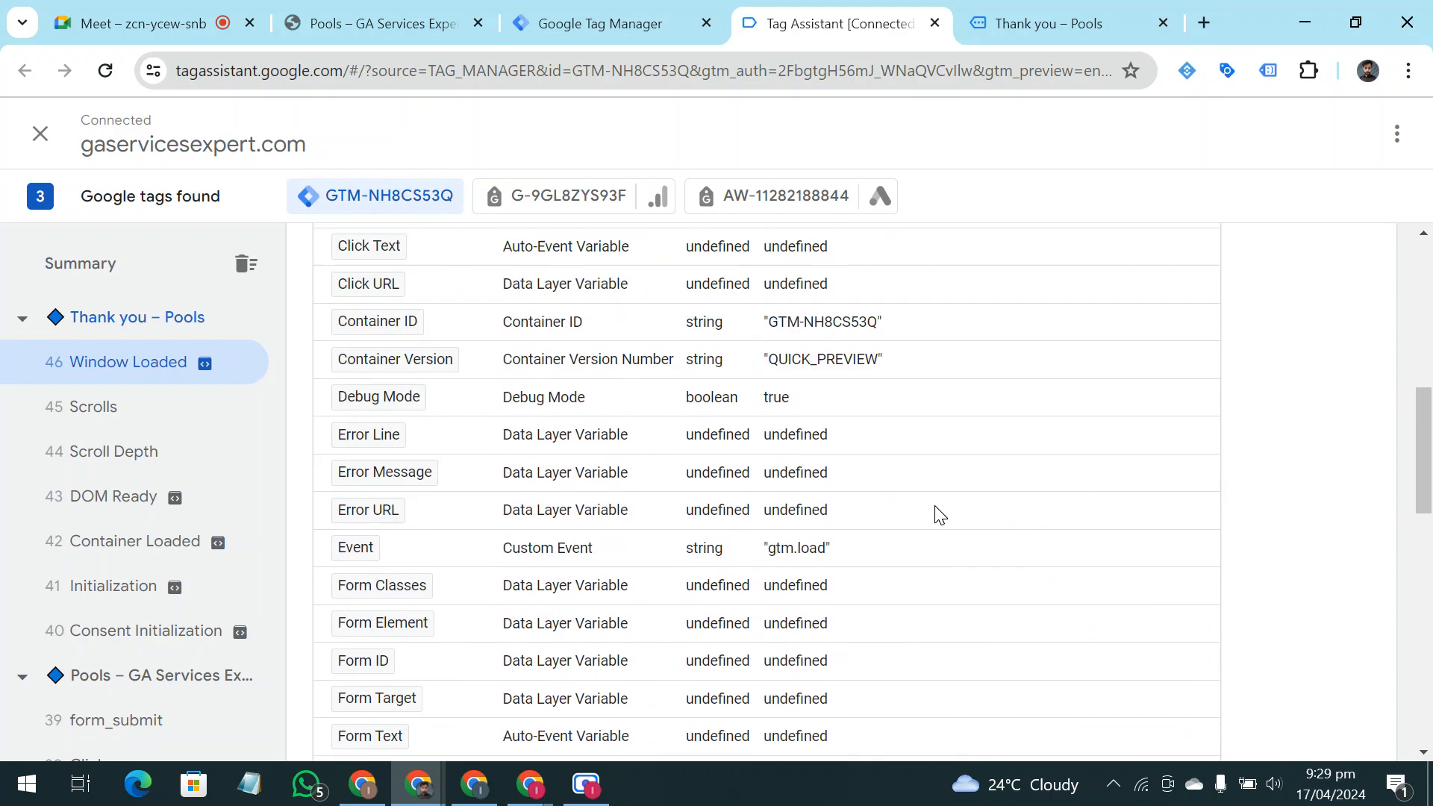
scroll(938, 515, up, 5)
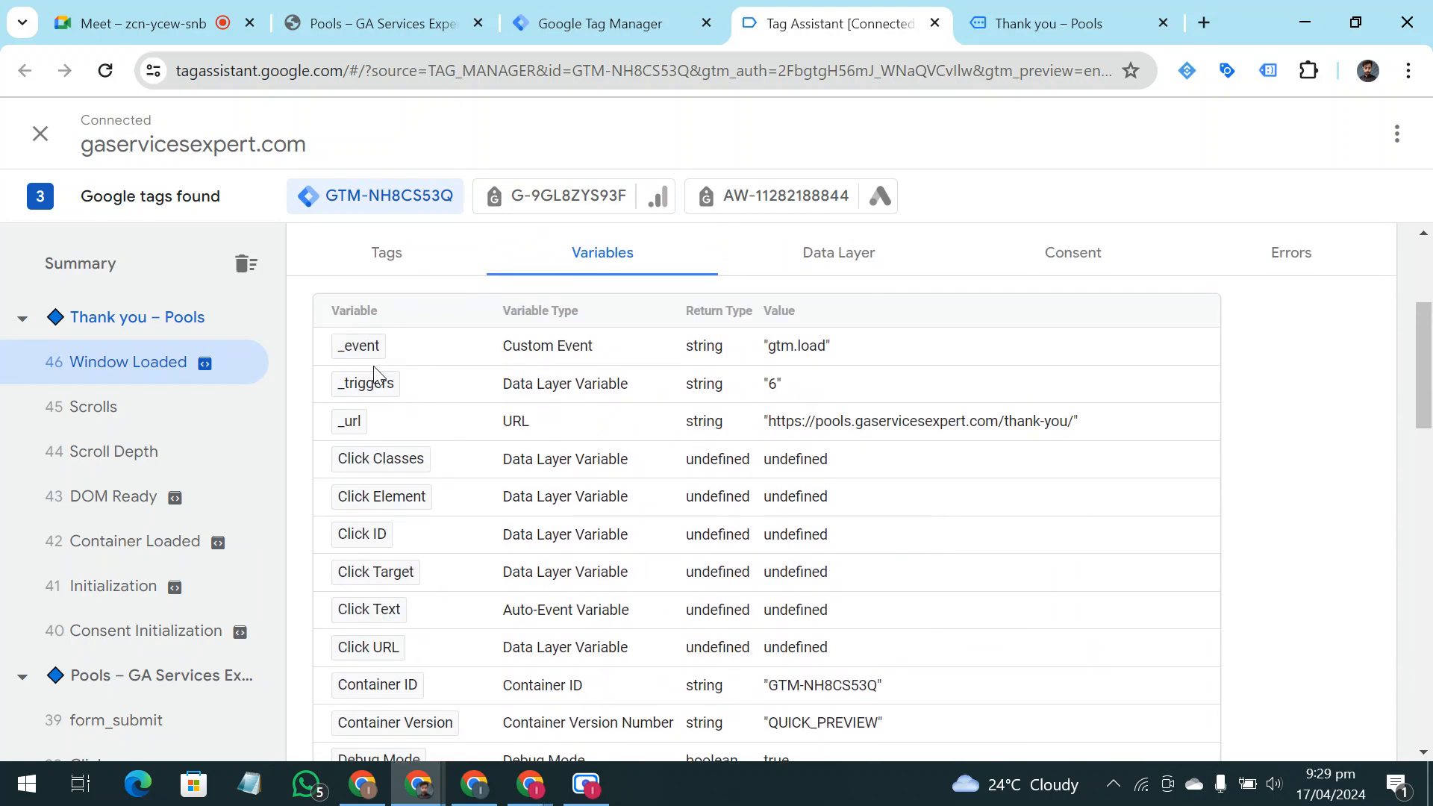
drag(1295, 433, 983, 371)
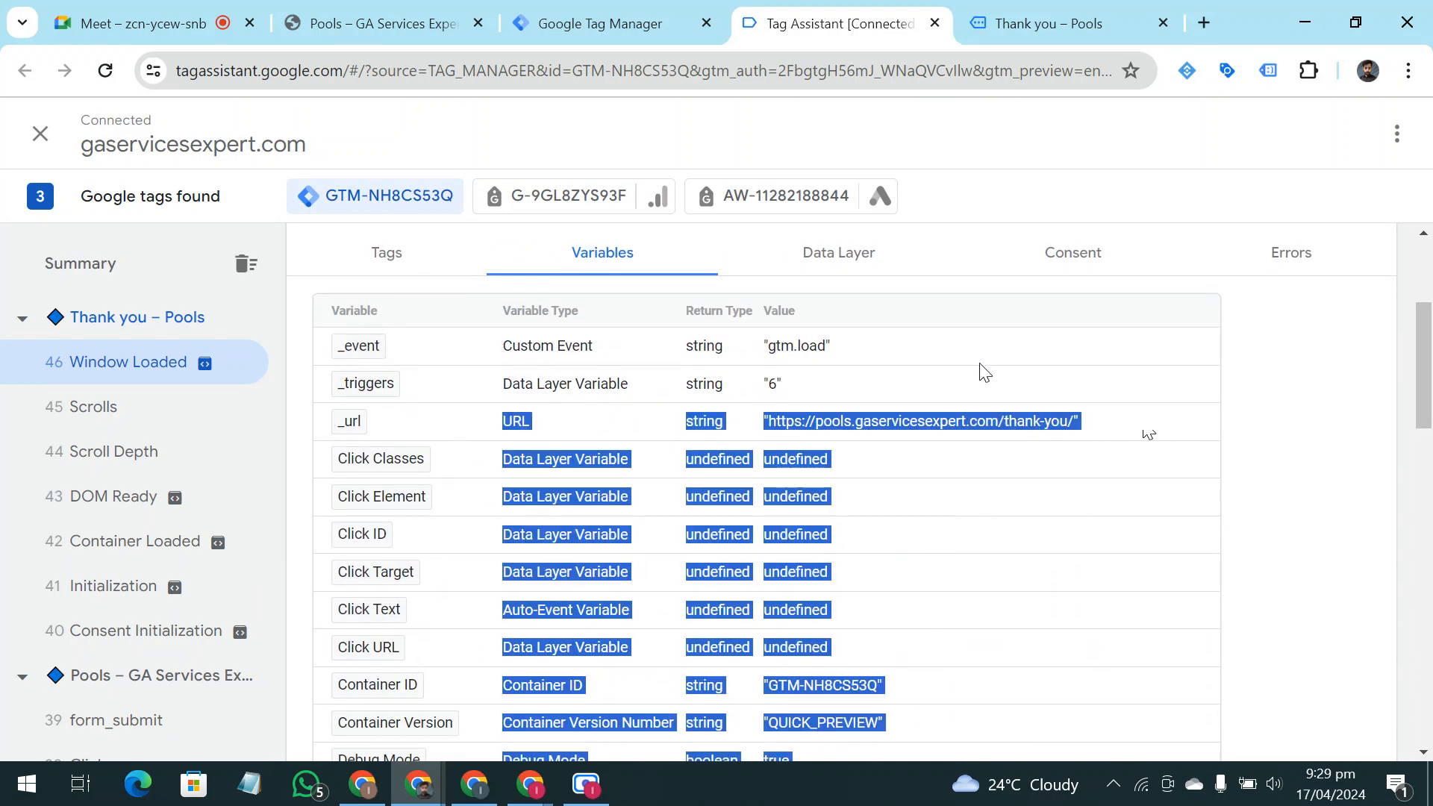
click(1312, 374)
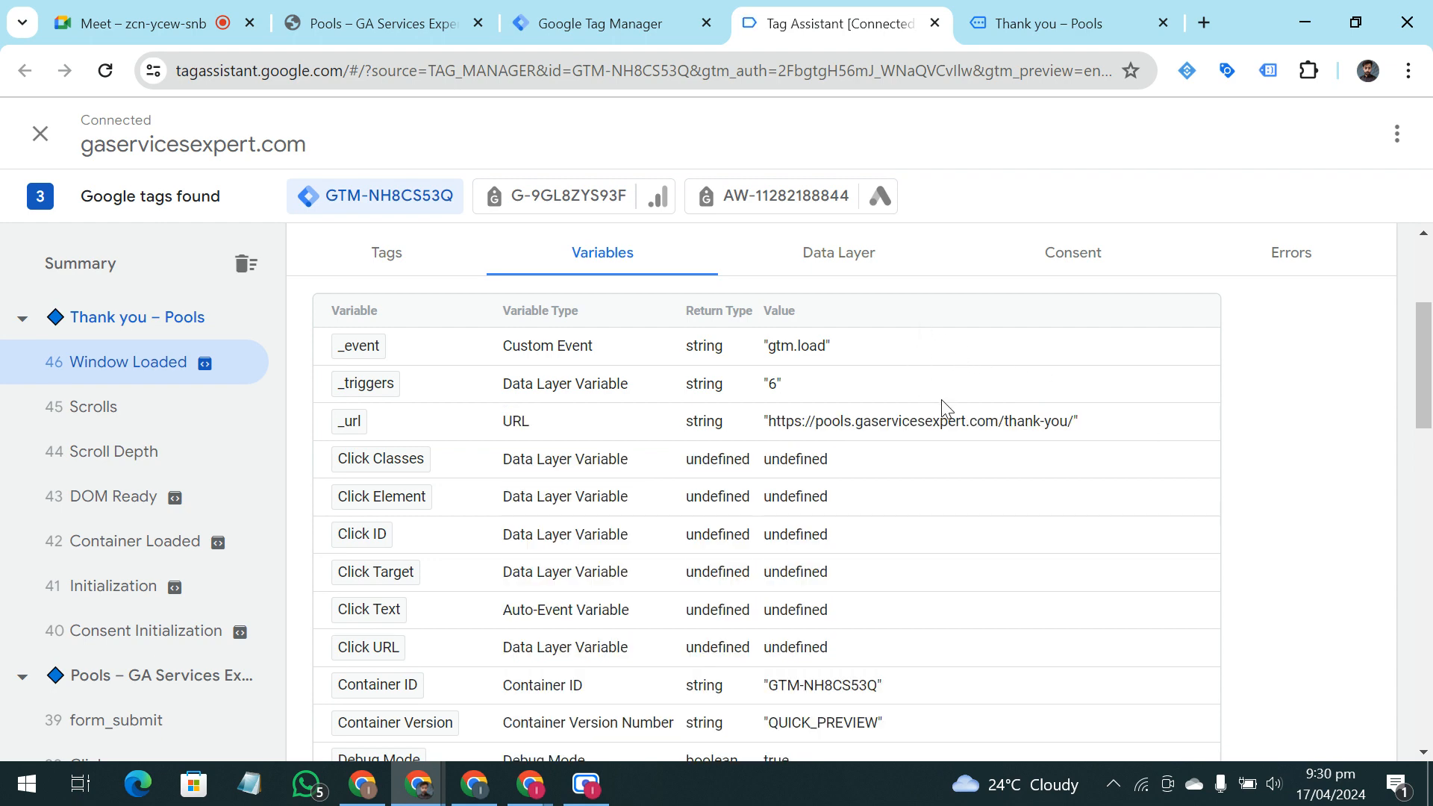
scroll(963, 403, down, 7)
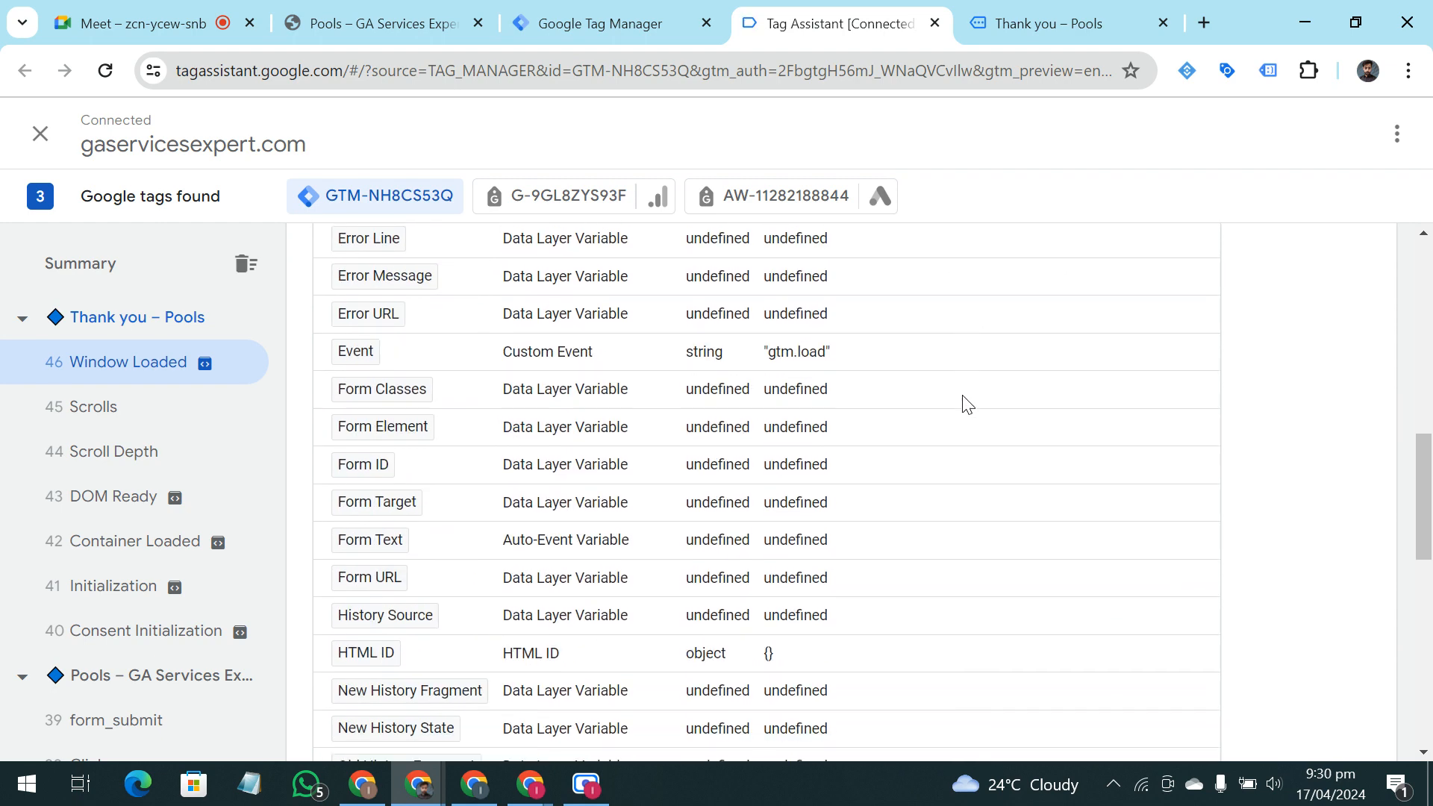
scroll(962, 400, down, 7)
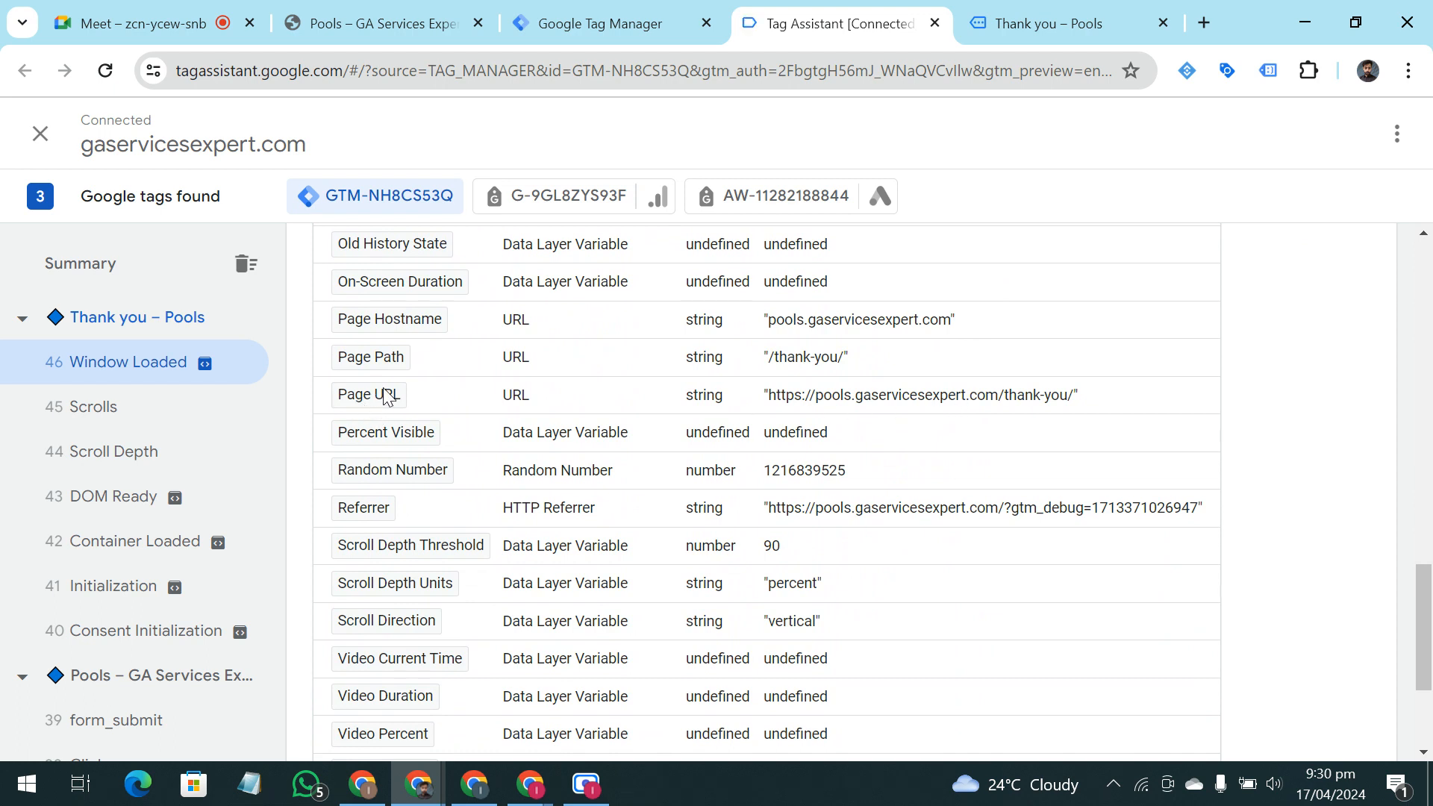
drag(839, 364, 774, 363)
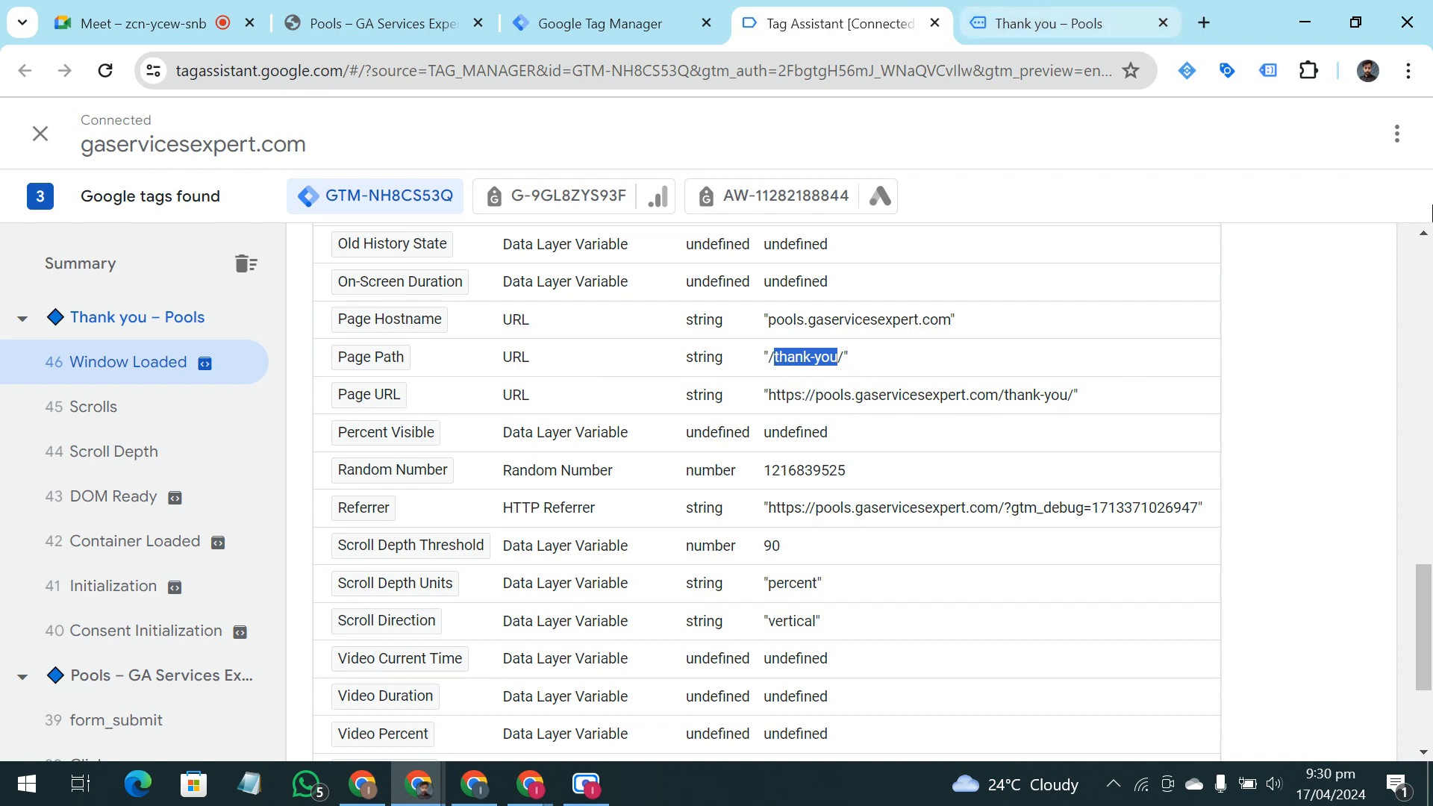
Highlight "/thank-you" in the live page's address to compare it with Page Path, and return to Tag Assistant
click(1048, 23)
click(416, 71)
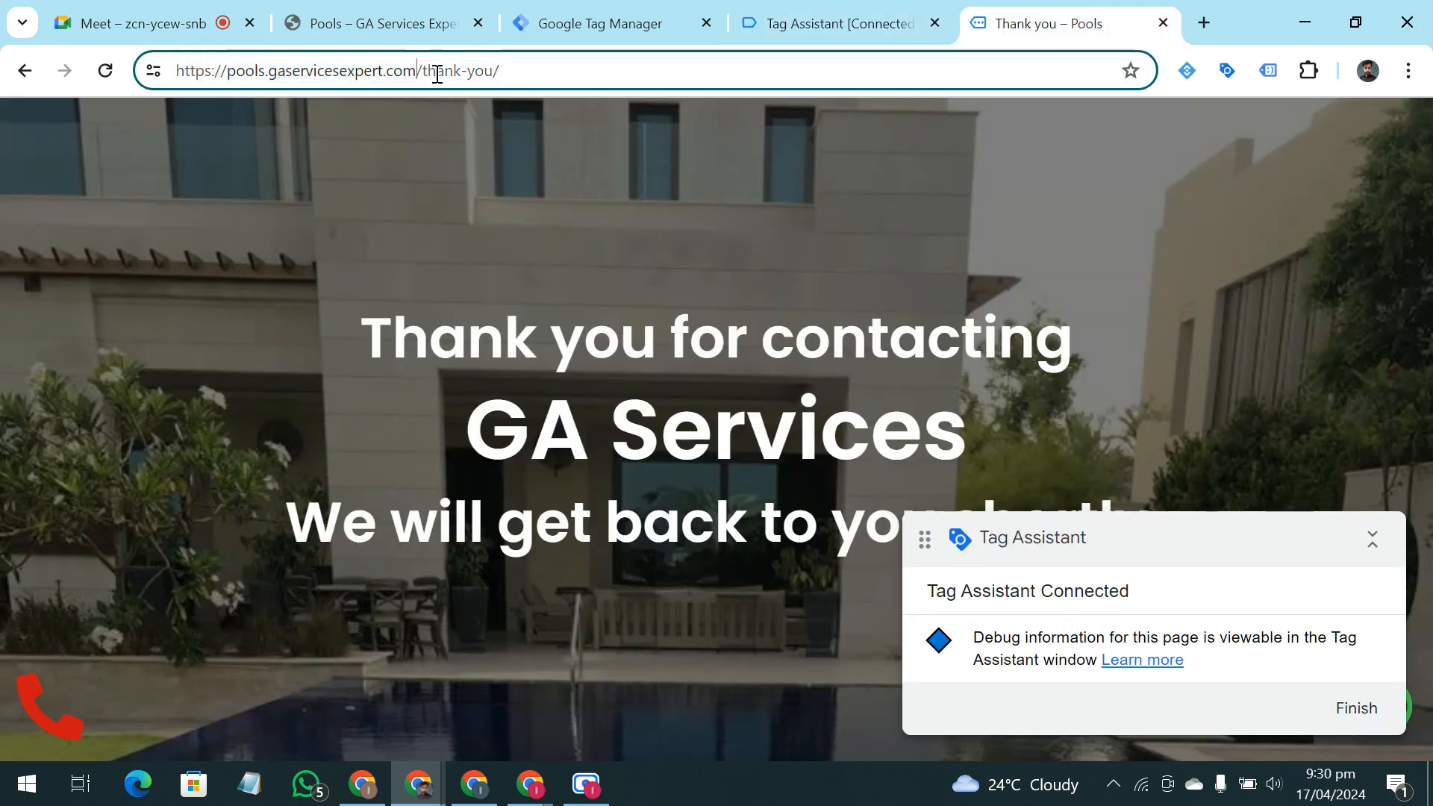
drag(420, 72, 494, 72)
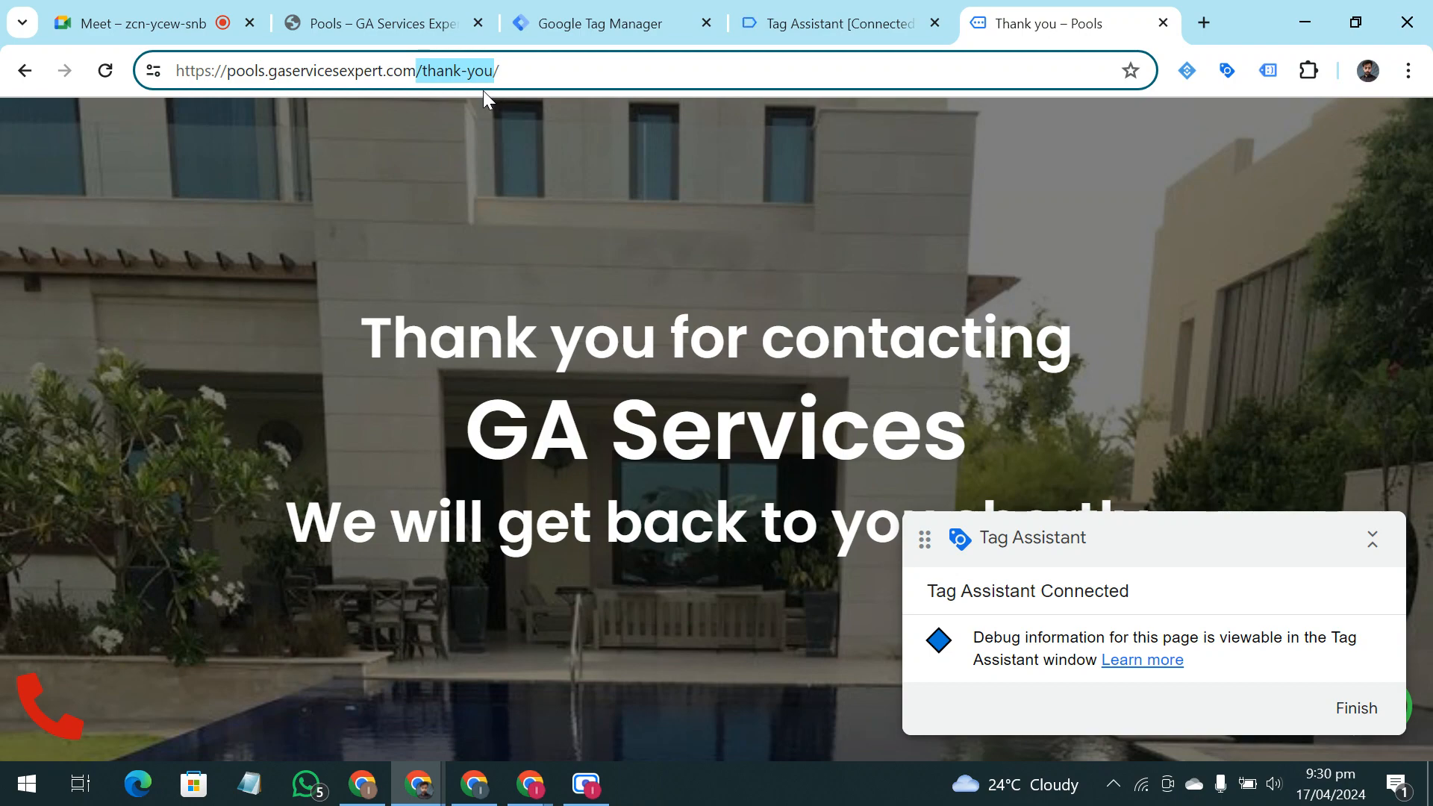
click(797, 11)
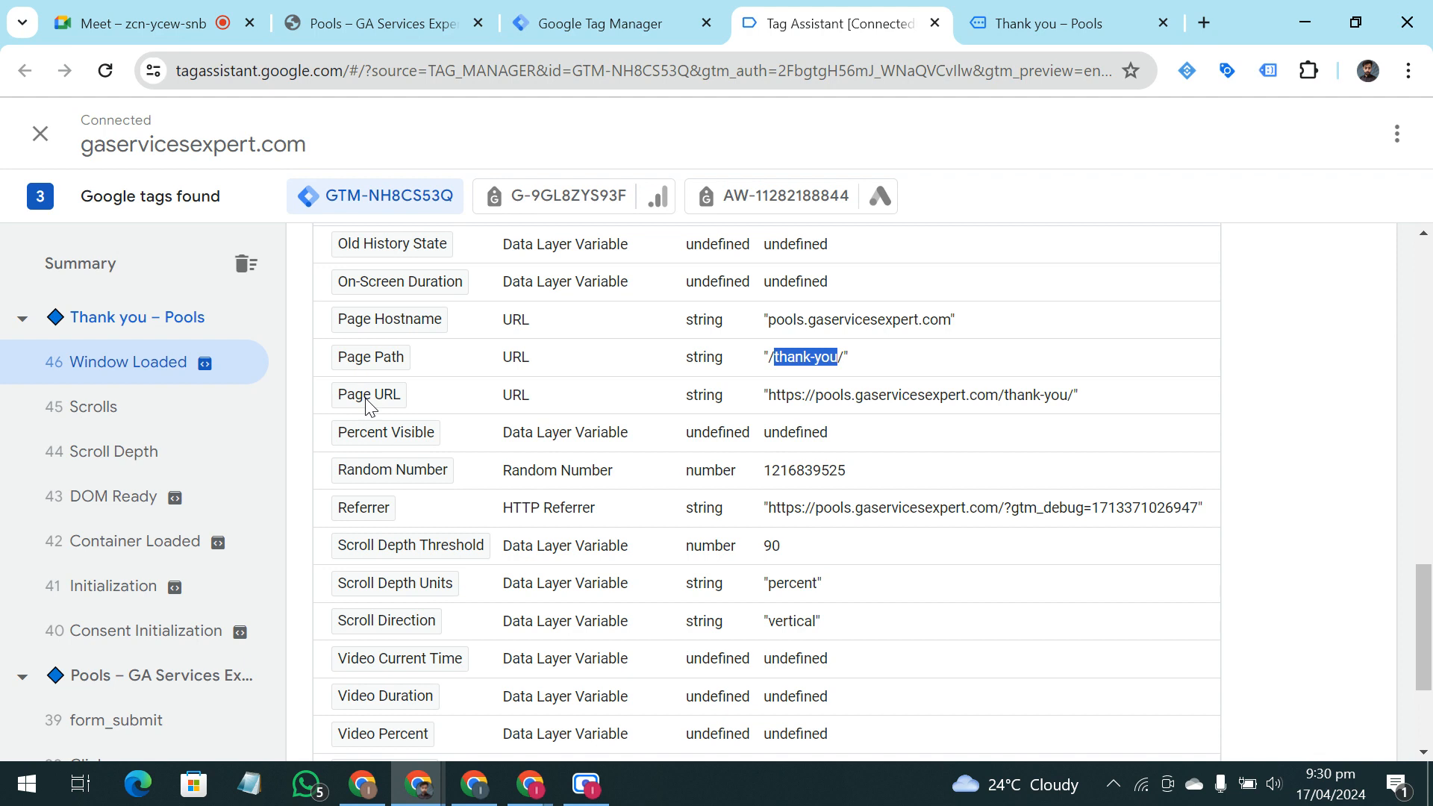
Highlight the Page Path and Page URL rows together in the Window Loaded variables
mouse_move(1090, 403)
mouse_down()
mouse_move(817, 395)
mouse_move(780, 358)
mouse_move(1074, 396)
mouse_up()
click(1176, 397)
click(1242, 387)
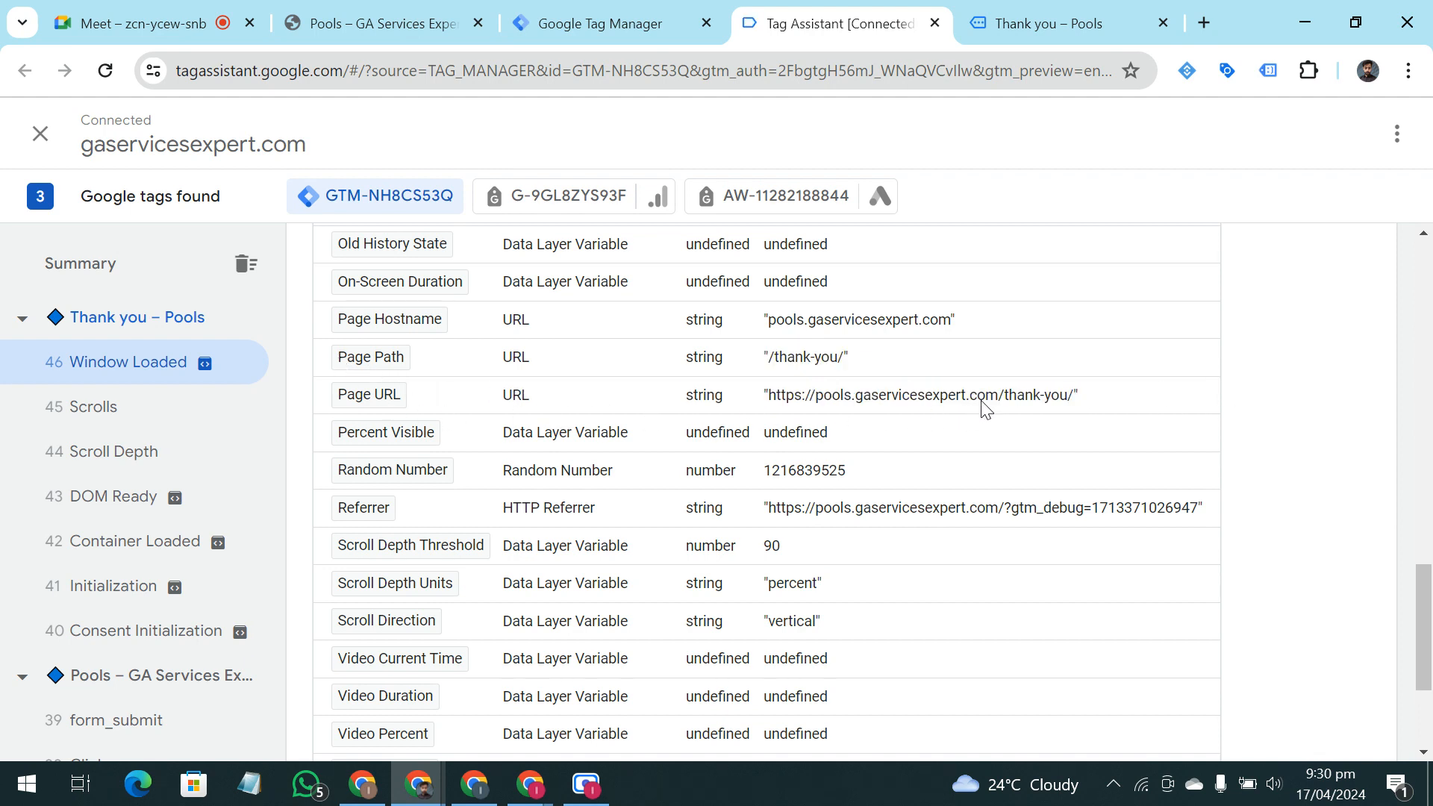
mouse_move(233, 366)
drag(1081, 400, 360, 371)
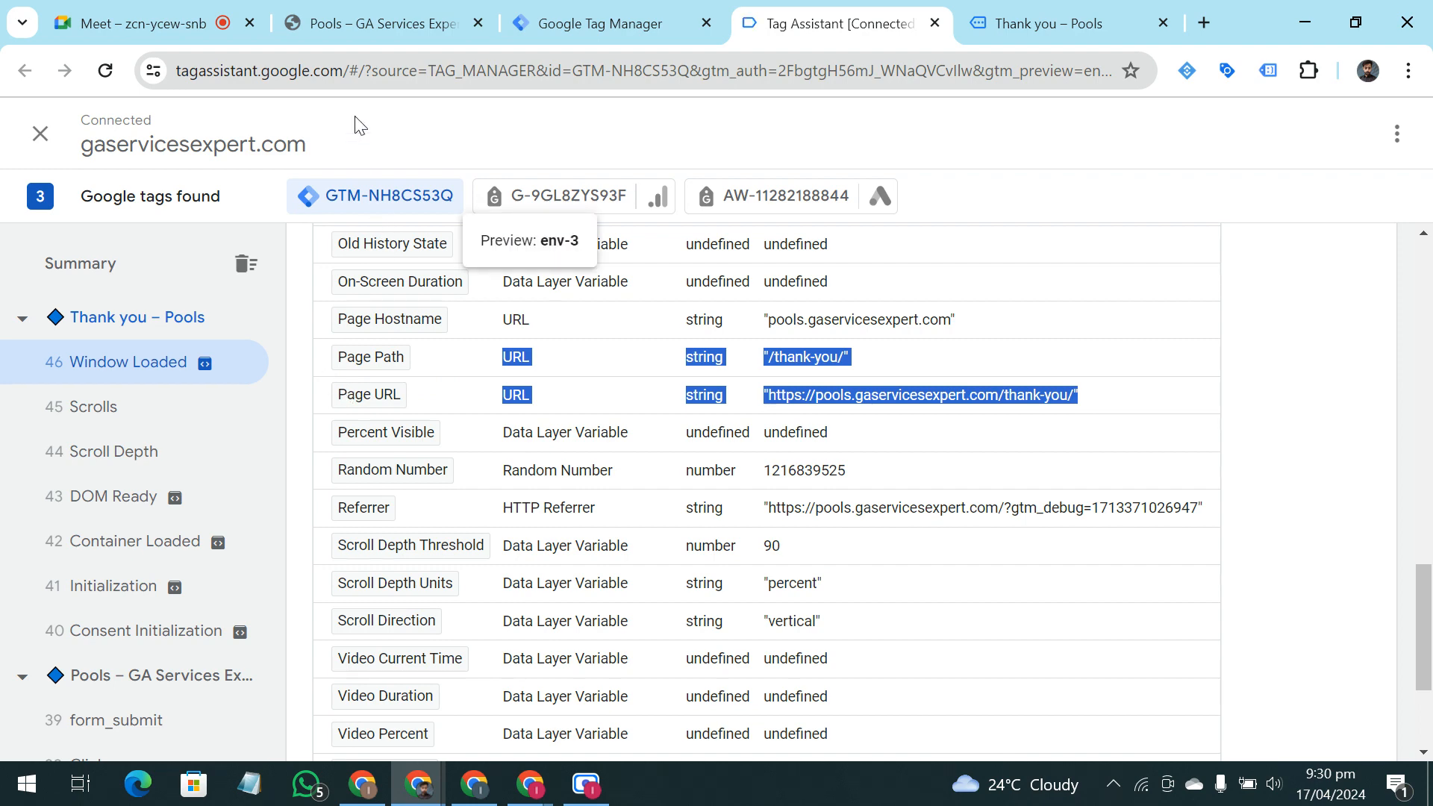
Check the Meet call and Tag Manager's built-in variables, and return to the Tag Assistant debug view
click(116, 11)
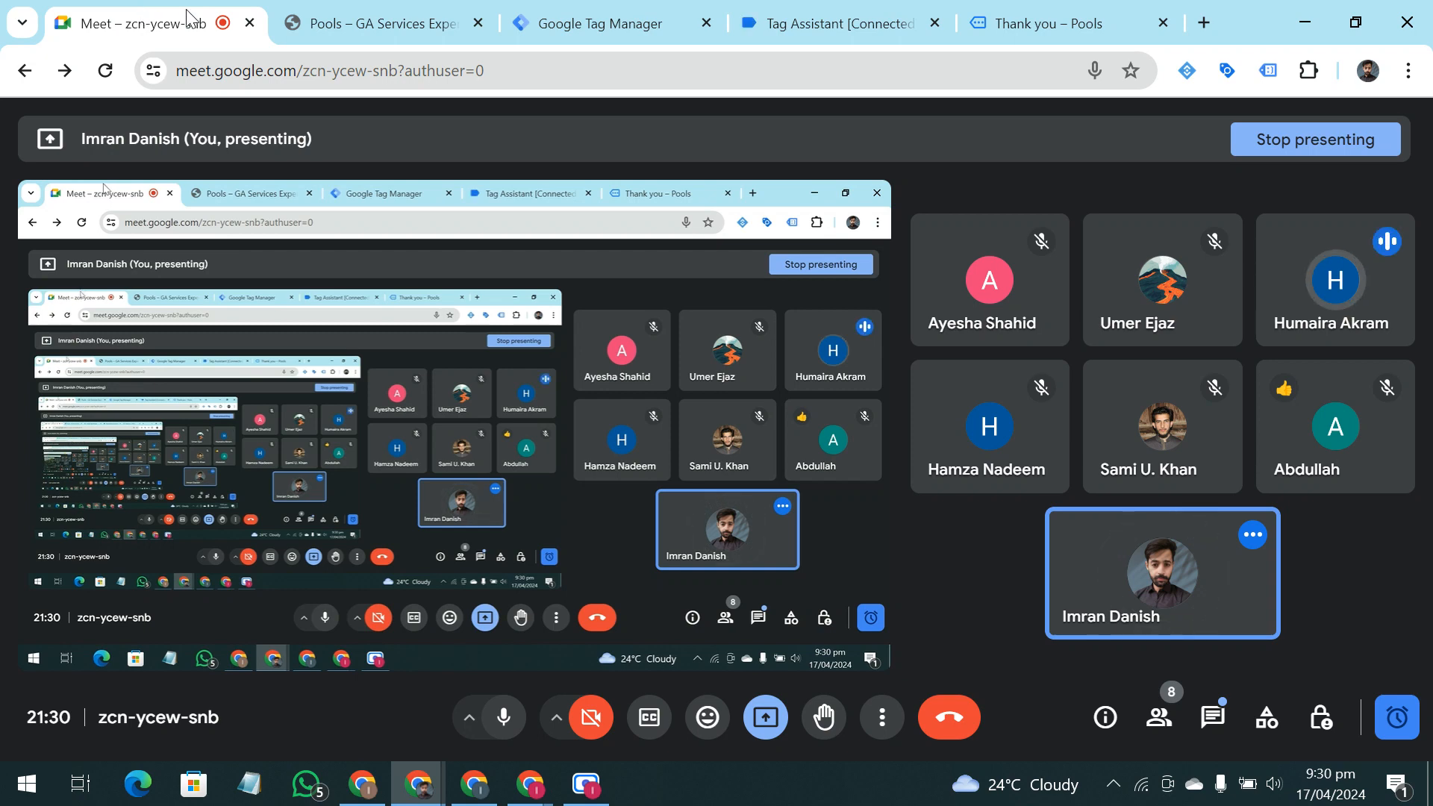
click(666, 15)
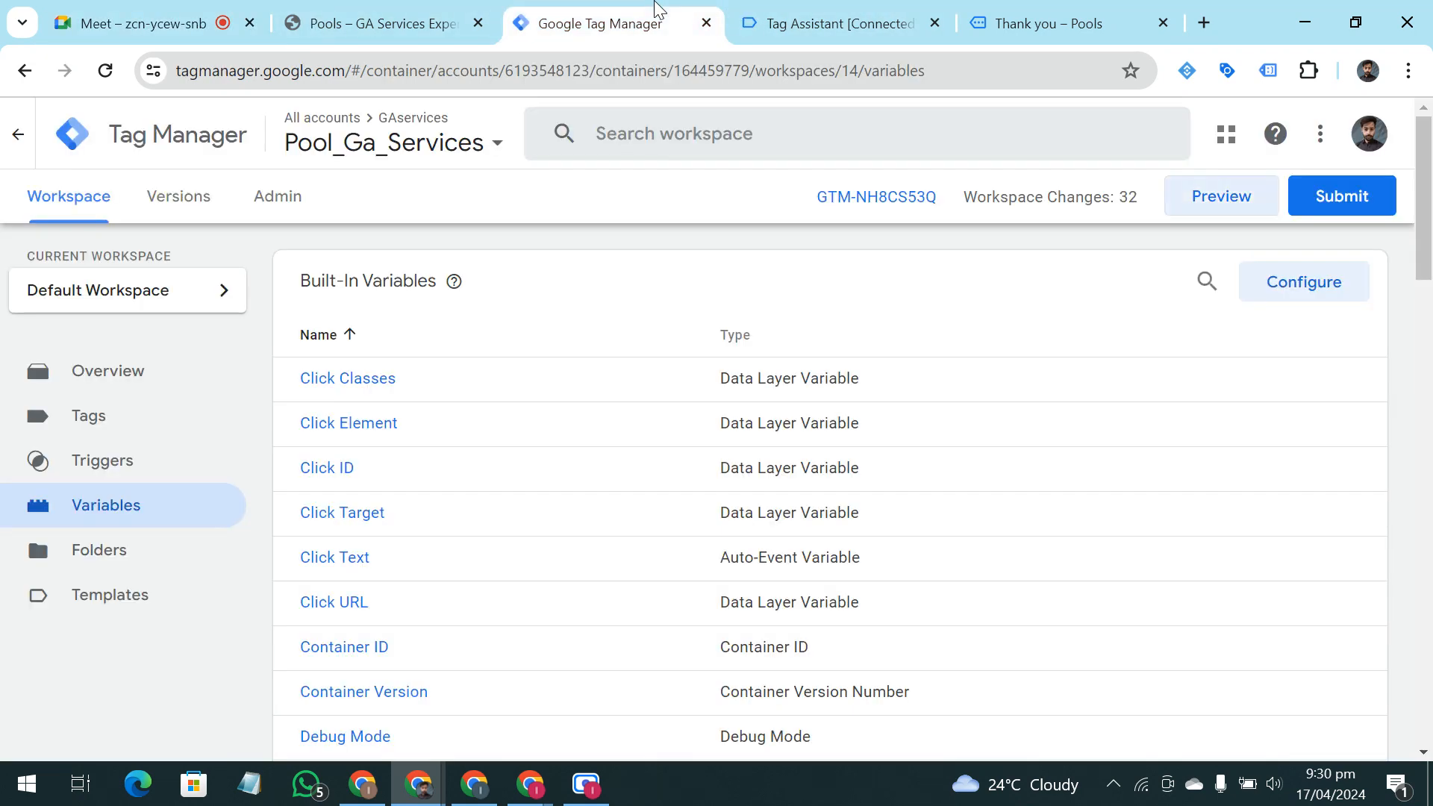
click(829, 22)
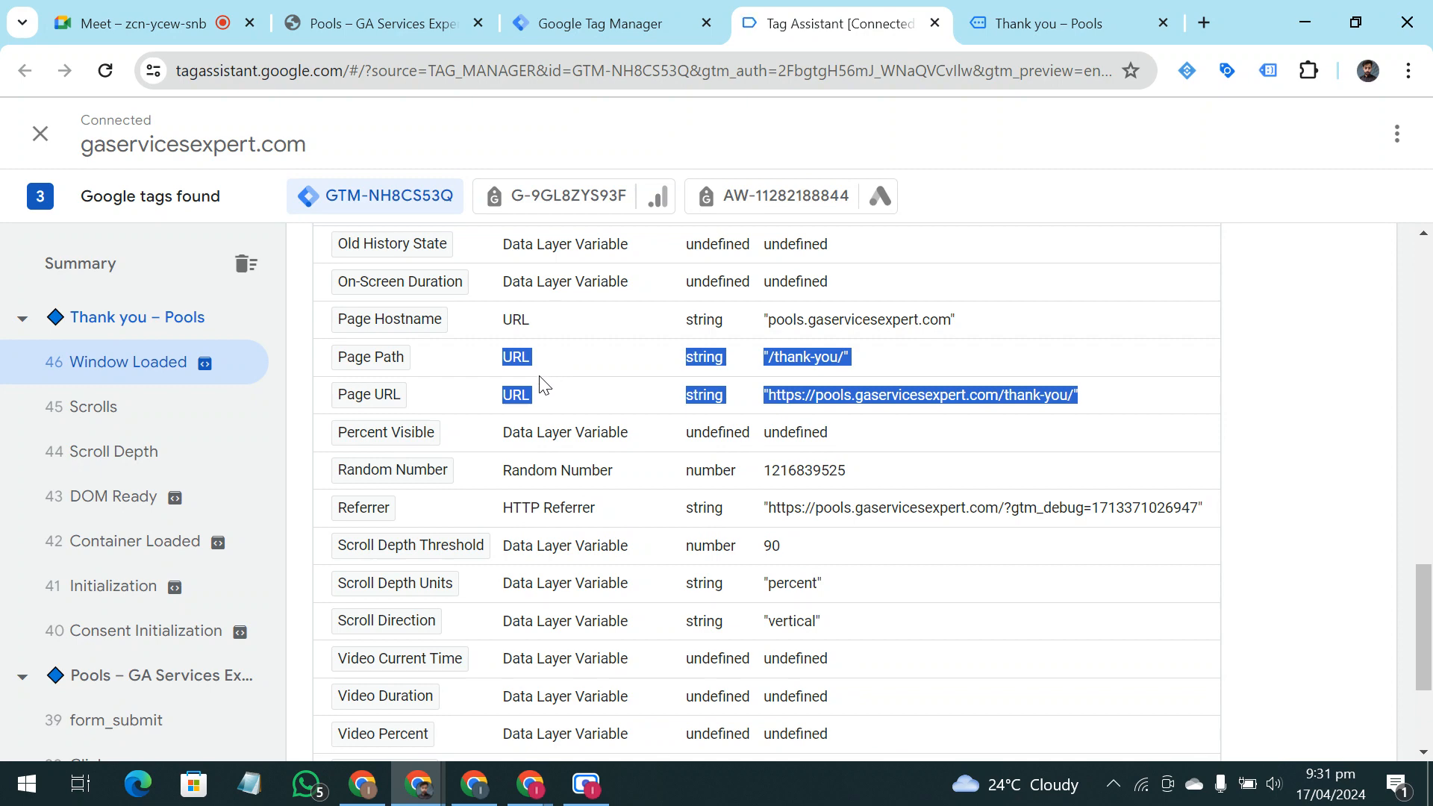
click(944, 395)
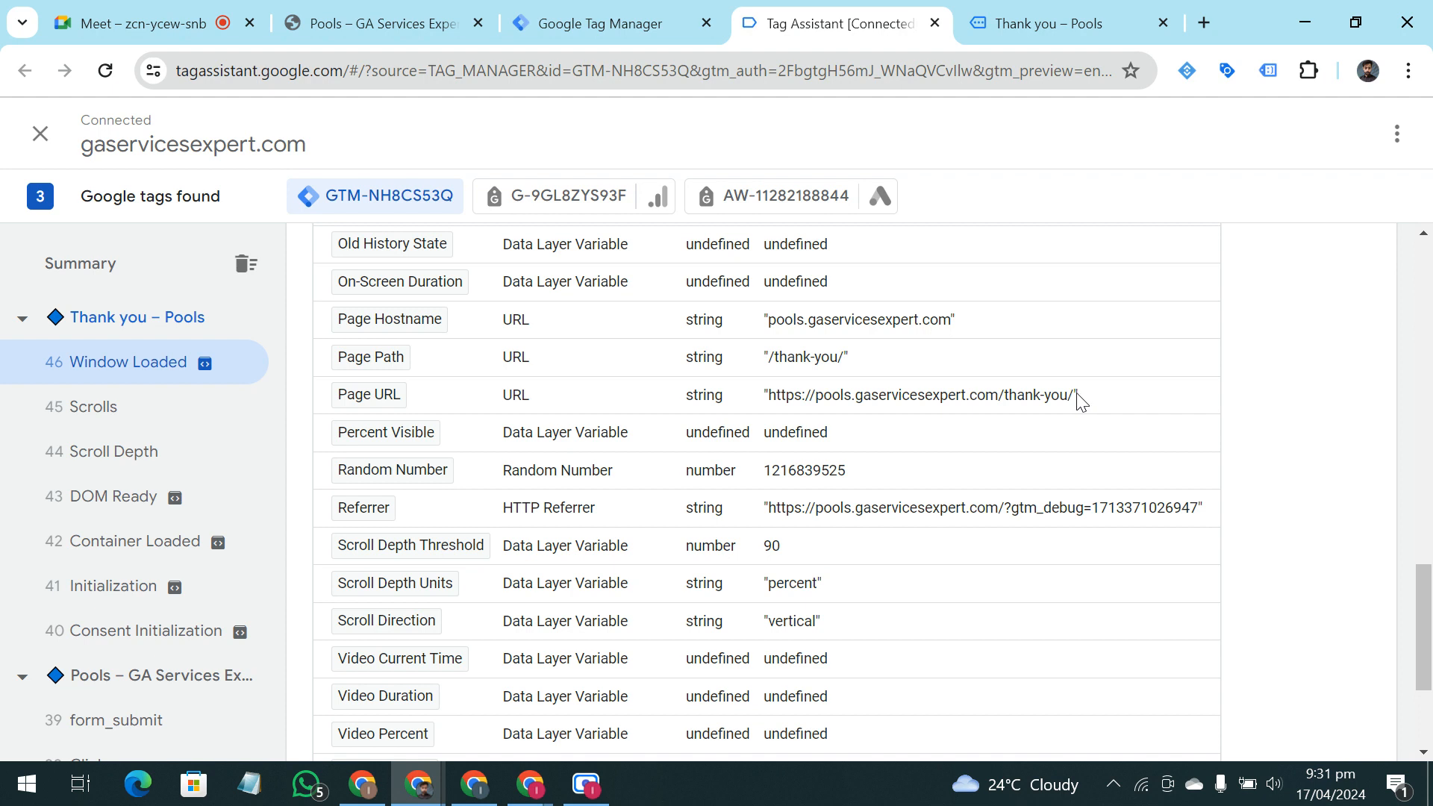
drag(1075, 403, 810, 413)
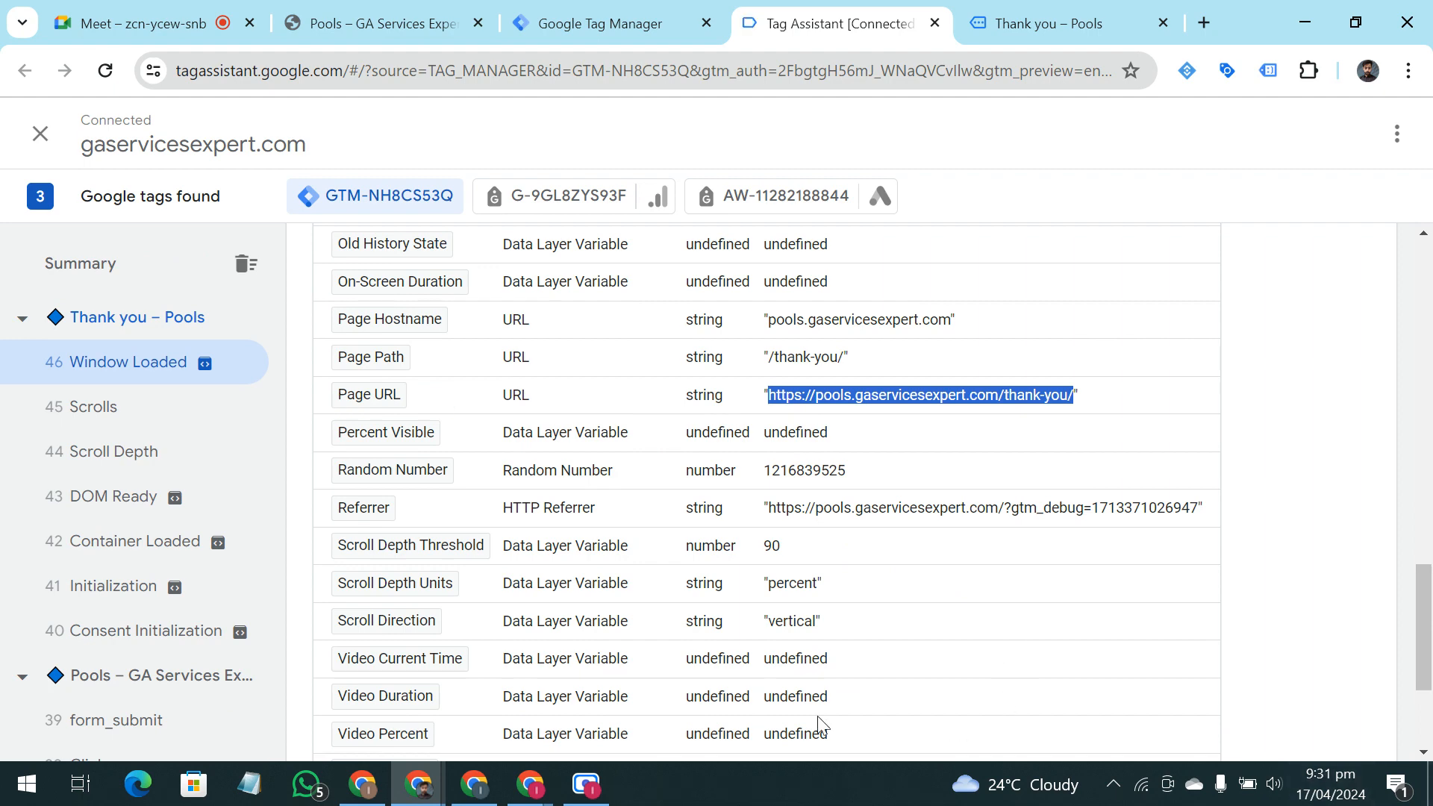
click(524, 10)
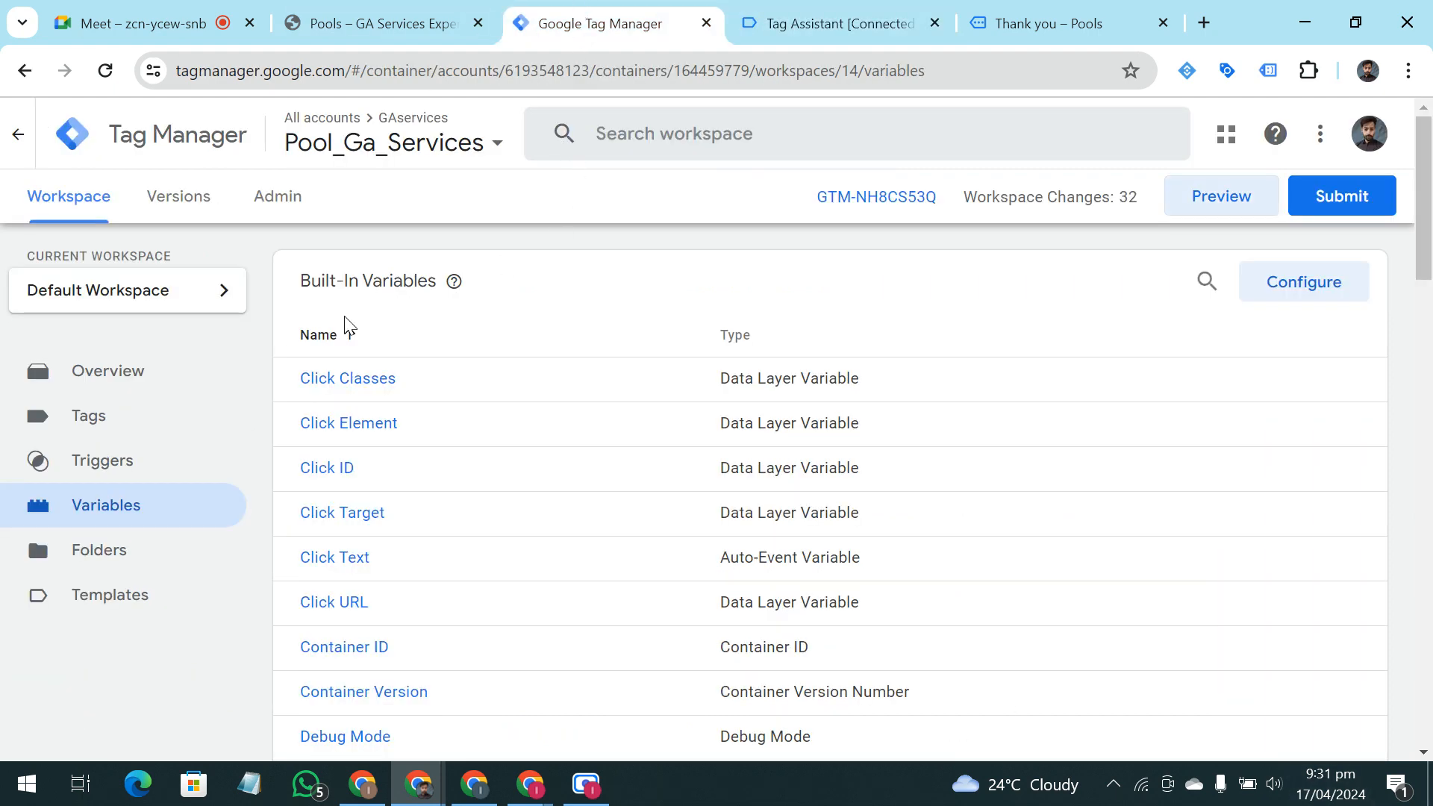
click(149, 462)
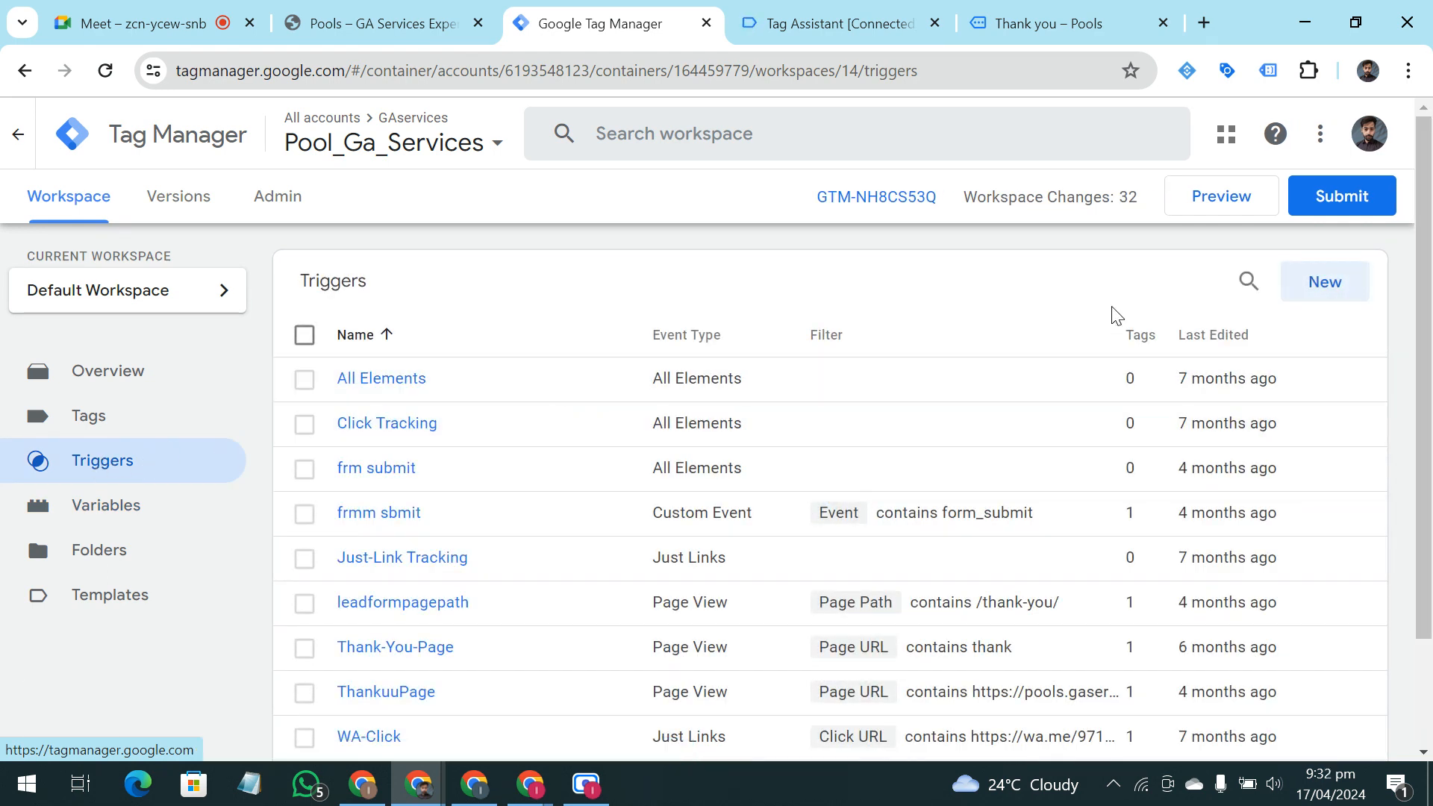
Create a new trigger and name it "Leadform Trigger Testing"
click(1307, 291)
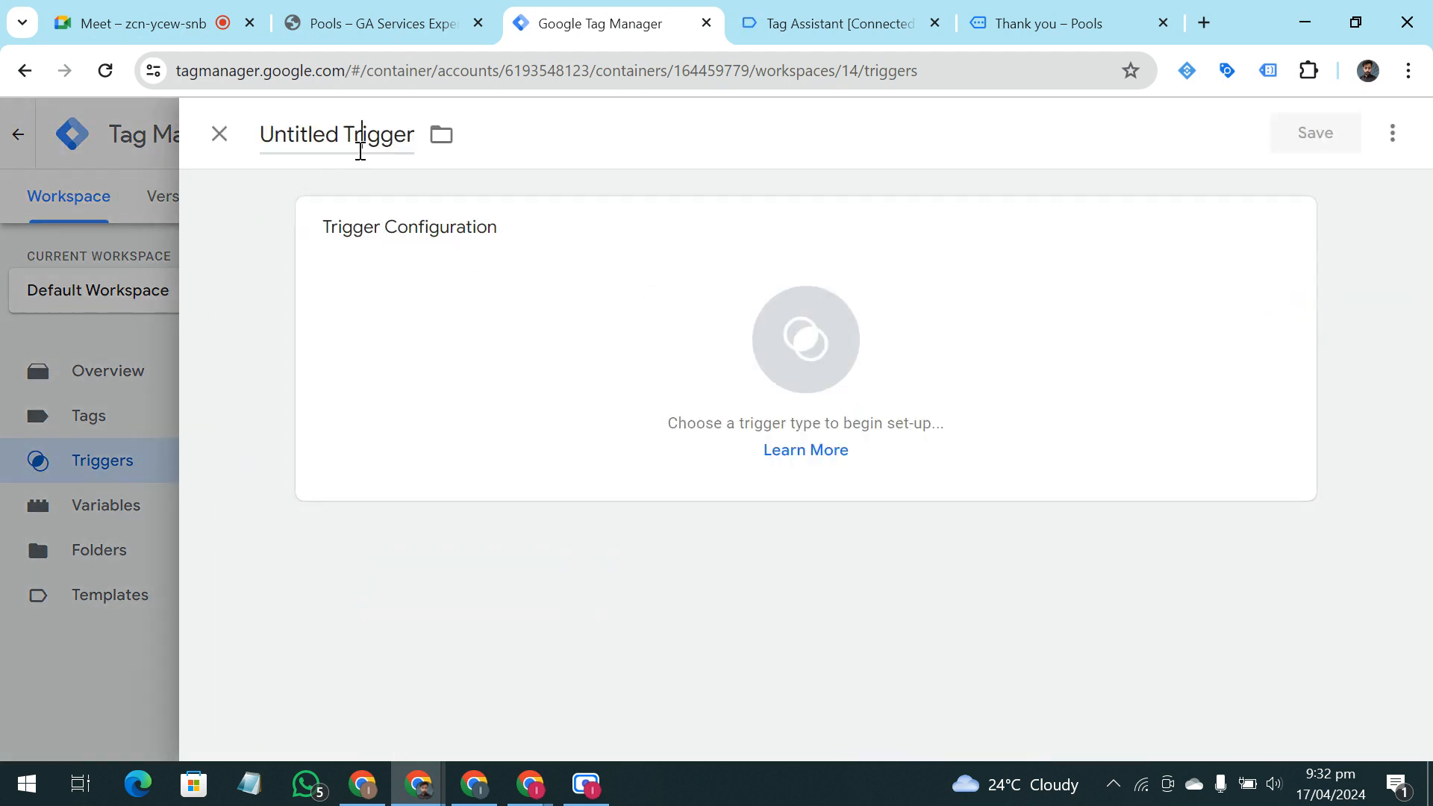
click(361, 150)
key(BackSpace)
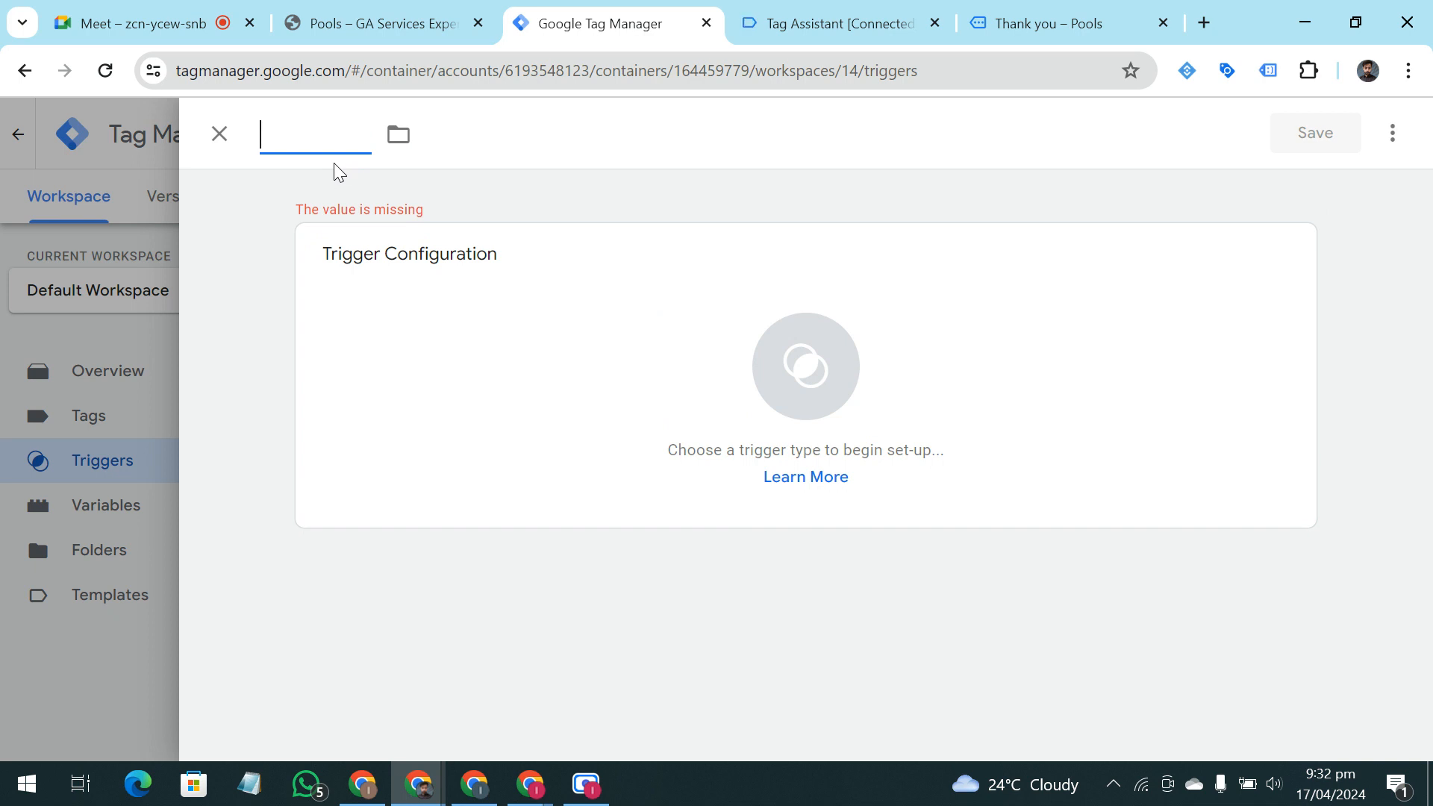
text(LEadform)
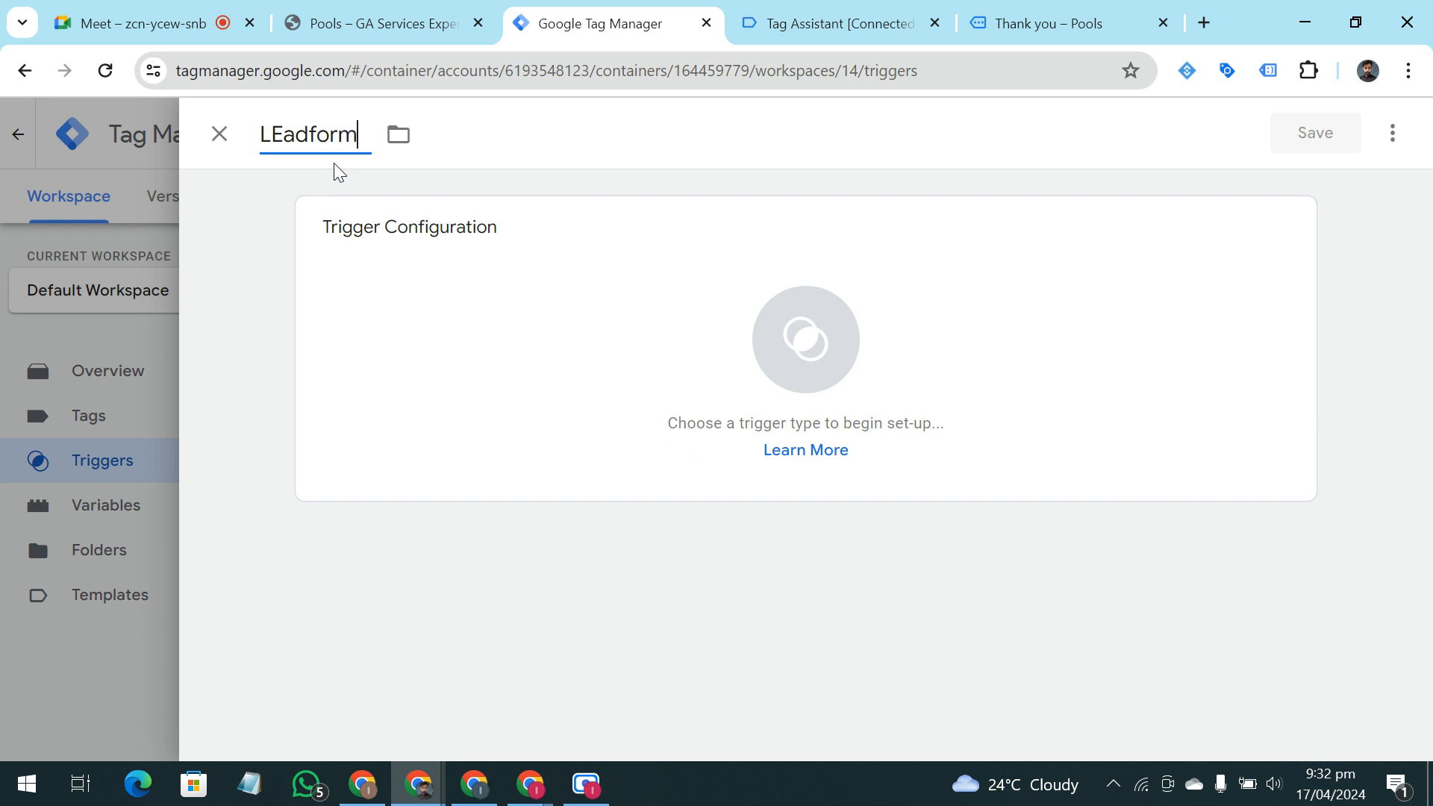
key(BackSpace)
key(BackSpace)
key(BackSpace)
key(BackSpace)
key(BackSpace)
key(BackSpace)
key(BackSpace)
text(eadform Trigger)
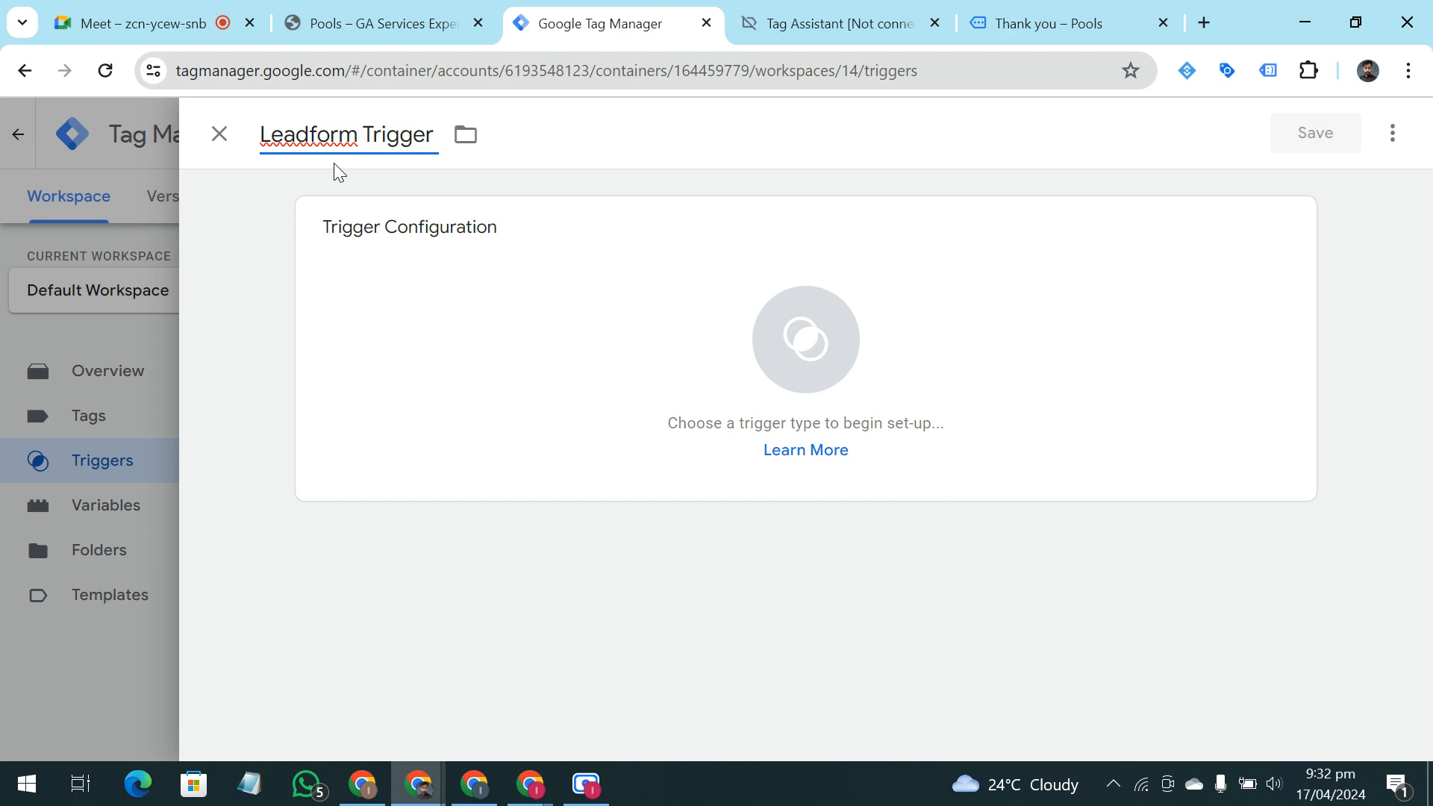
text( Testing)
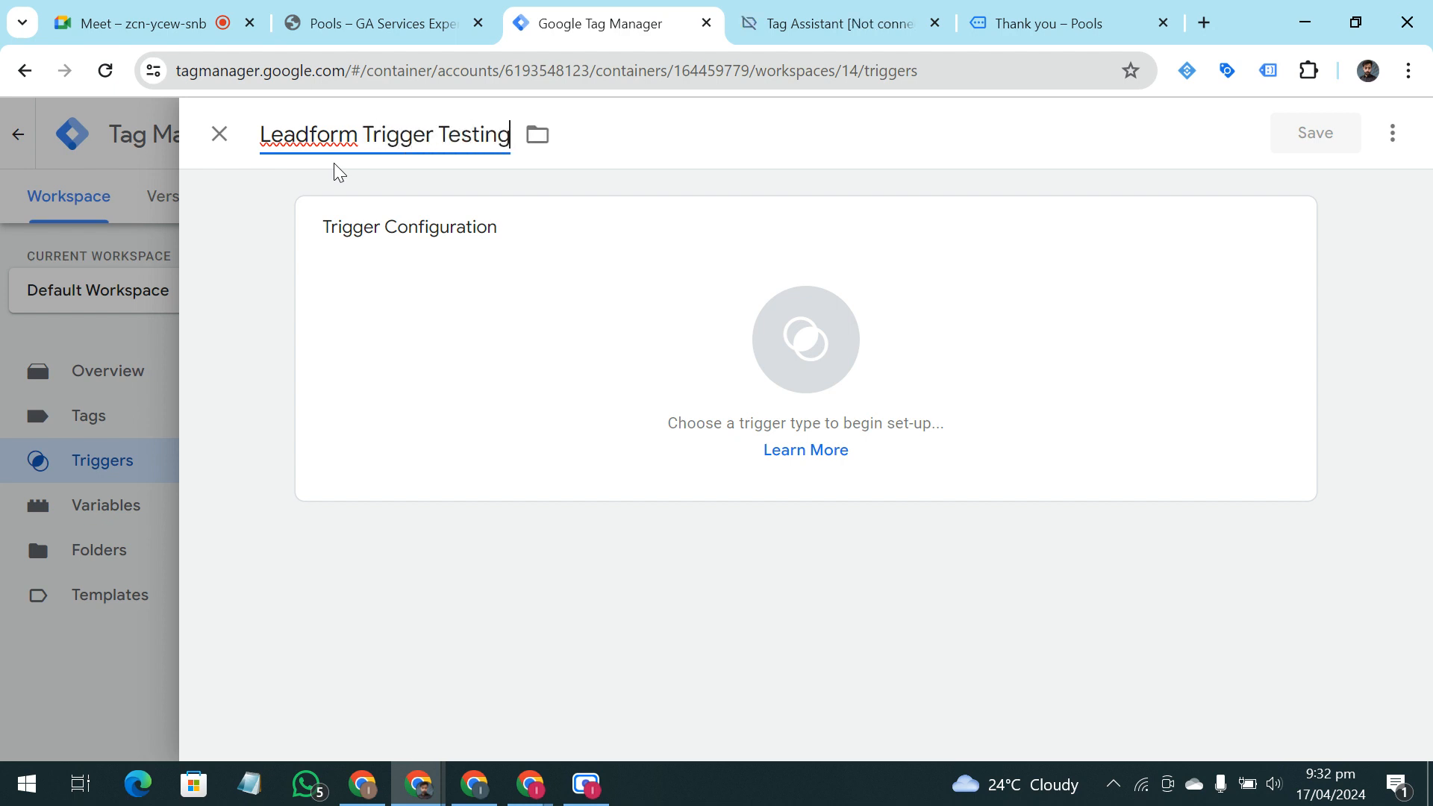
click(269, 405)
Open the trigger type choices, check the thank-you page and the pool services form page, and return to Tag Manager
click(636, 381)
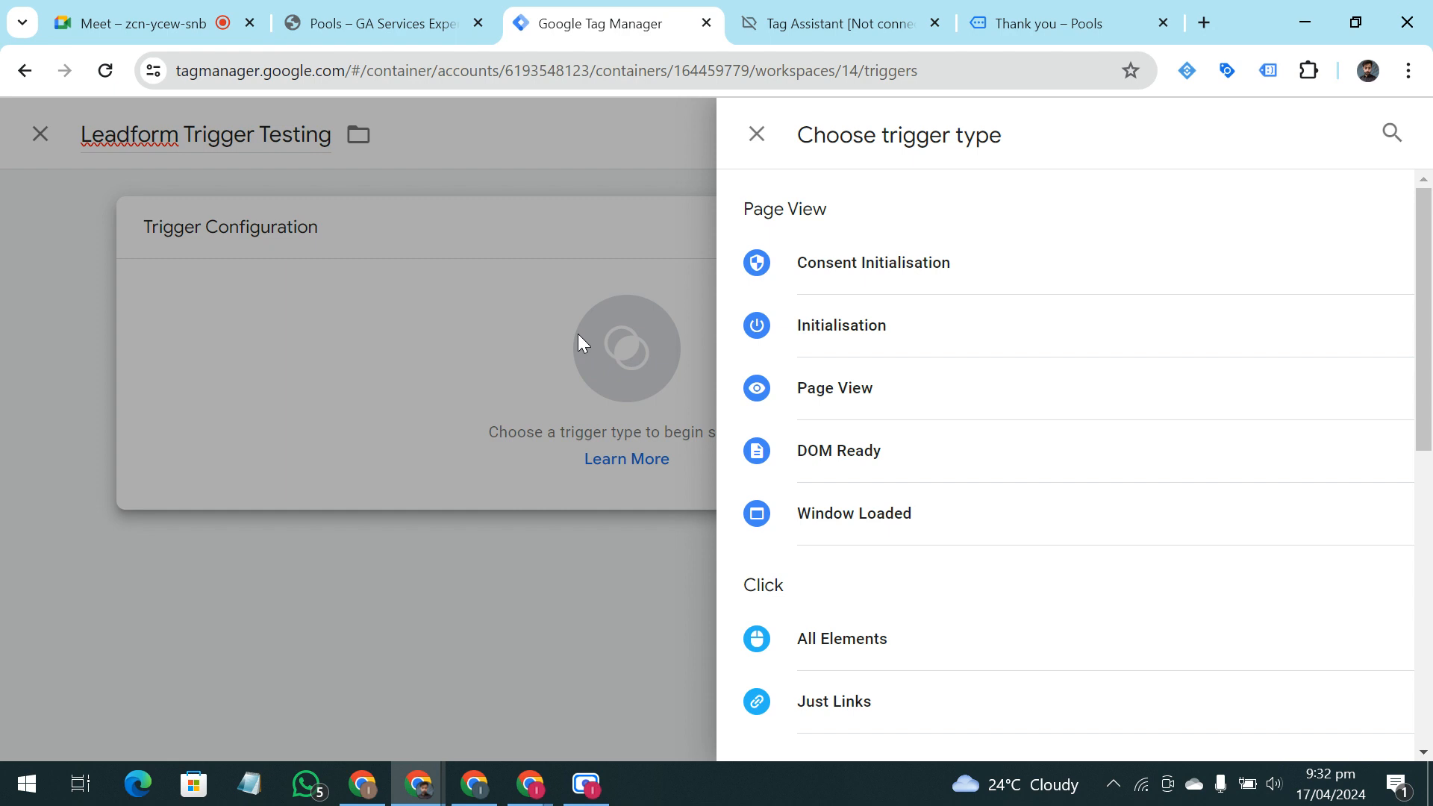
click(1064, 21)
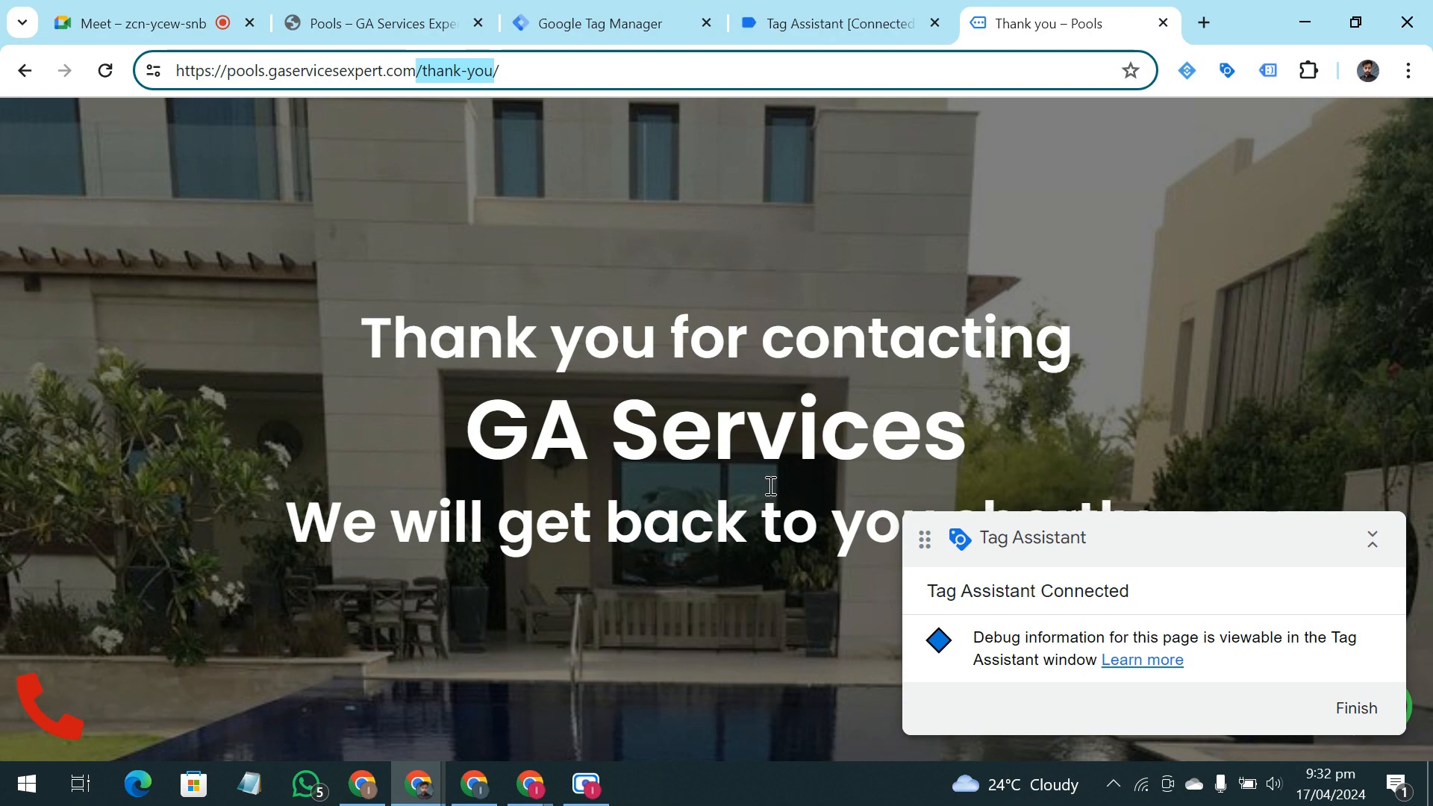
click(396, 19)
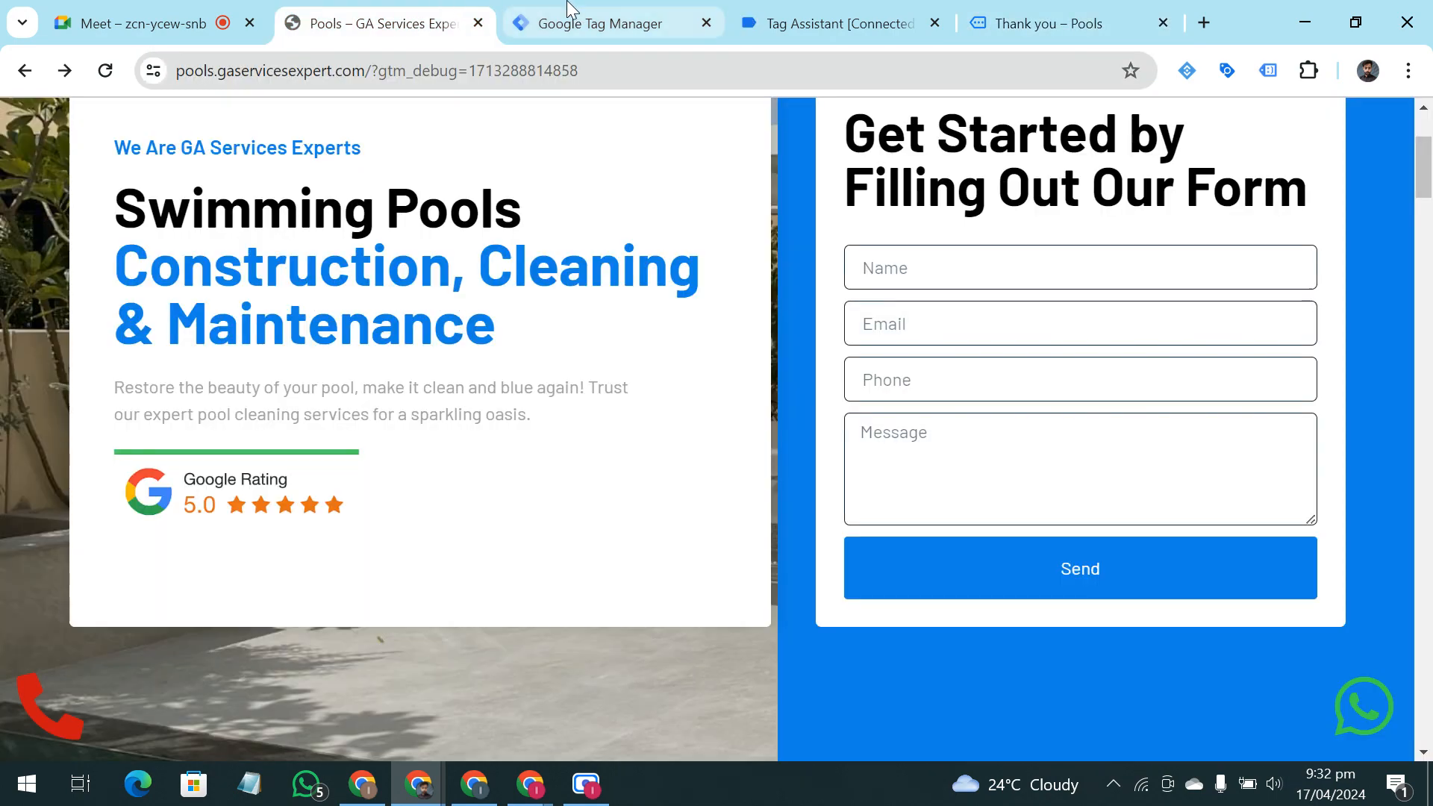
click(570, 18)
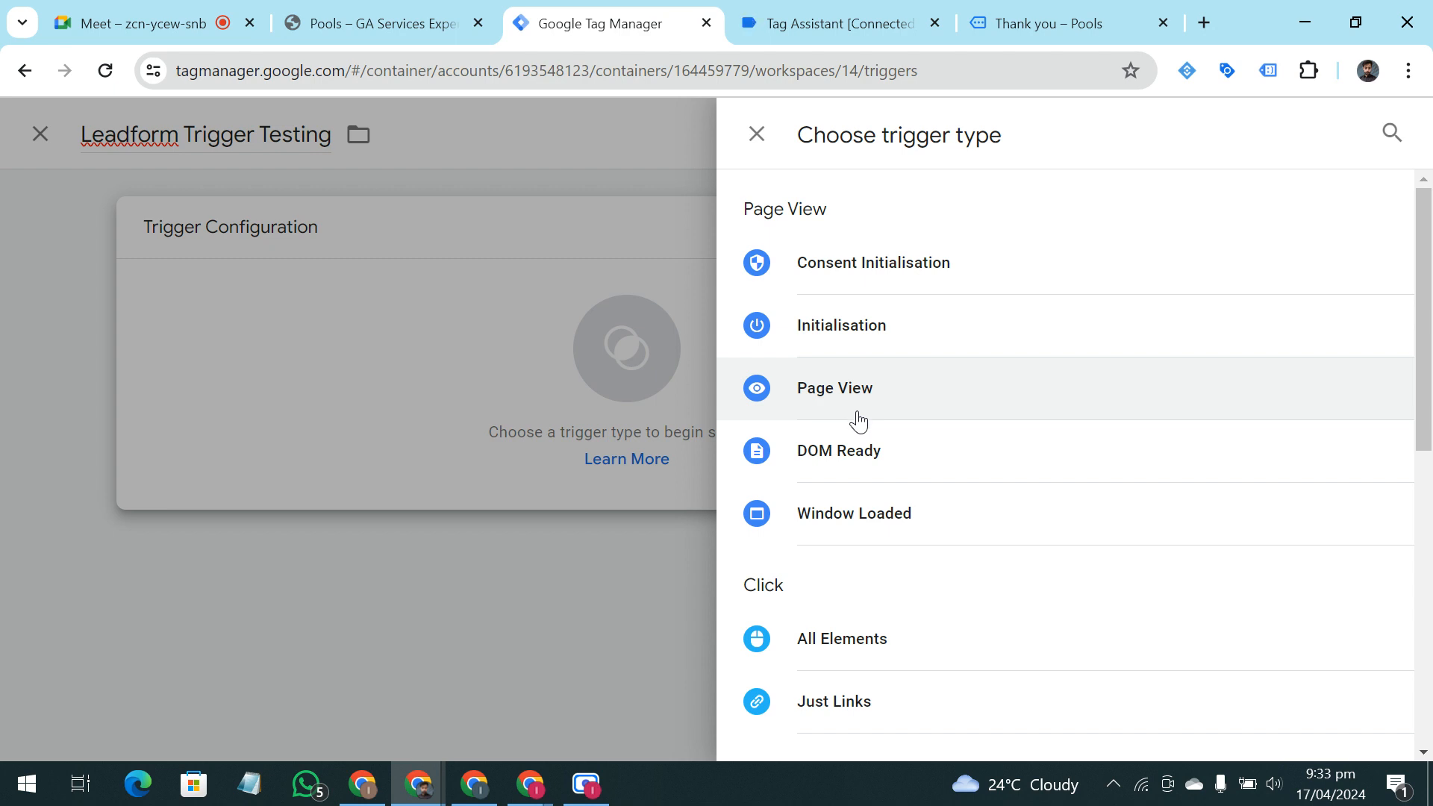
Set the trigger type to Page View and make it fire on Some Page Views
click(352, 491)
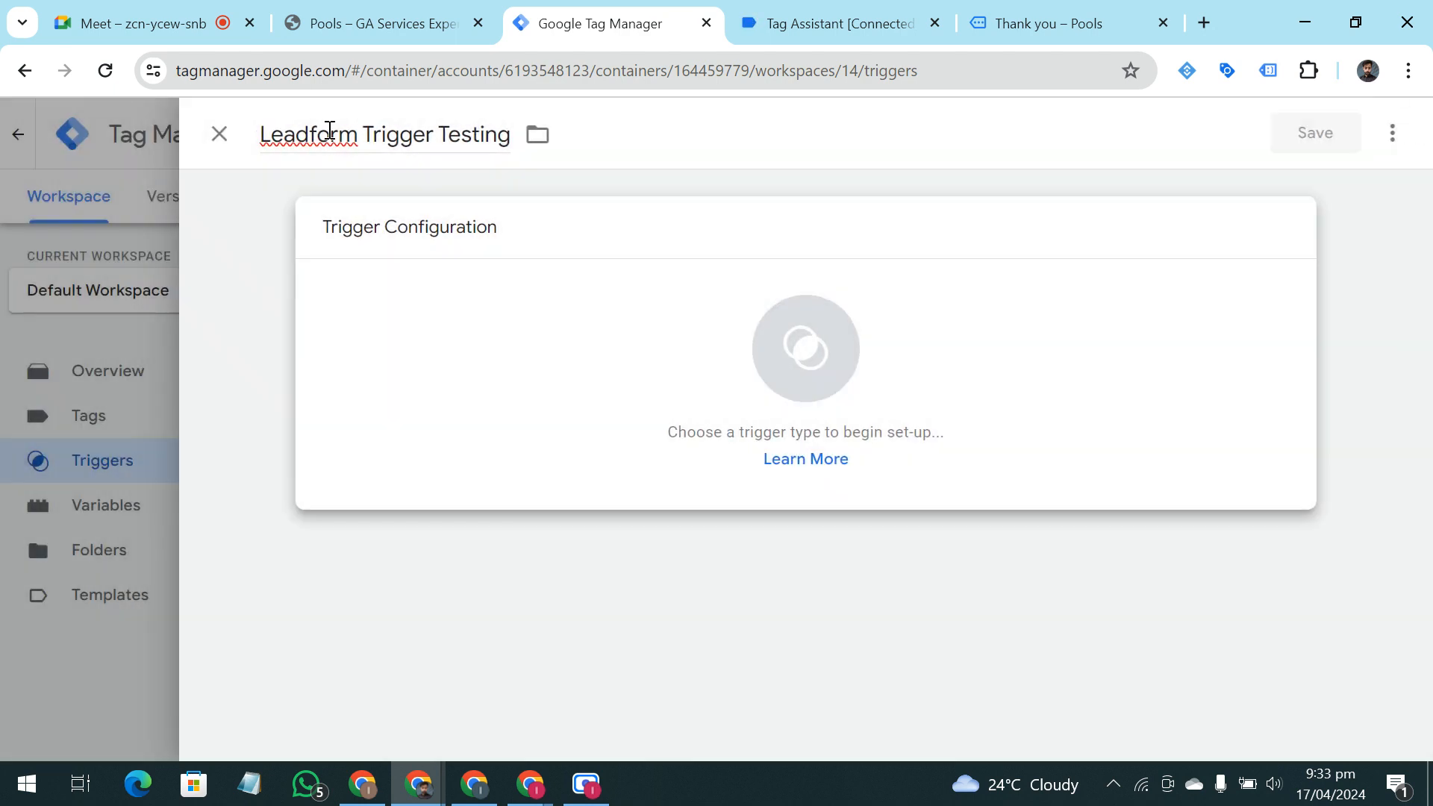
click(850, 370)
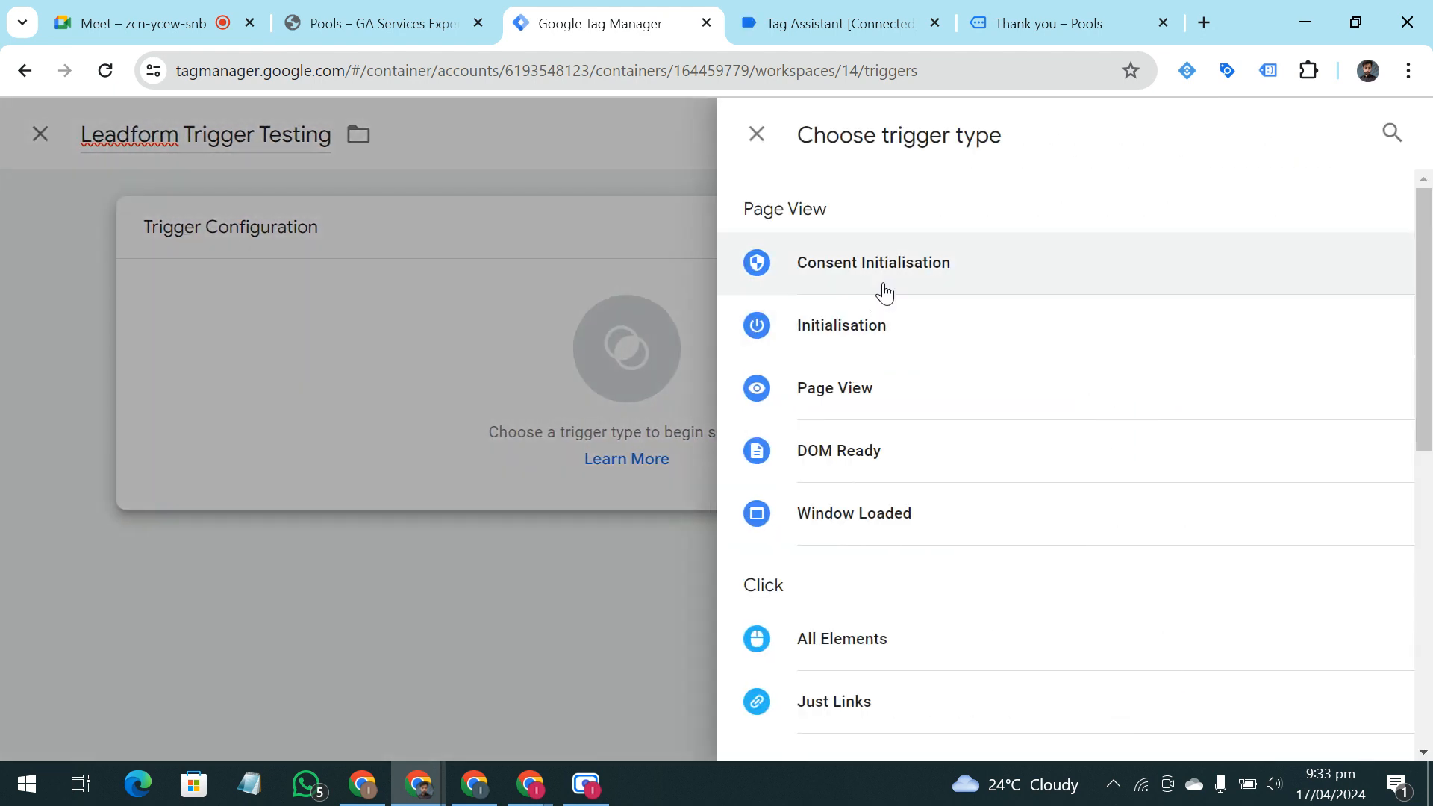
click(924, 387)
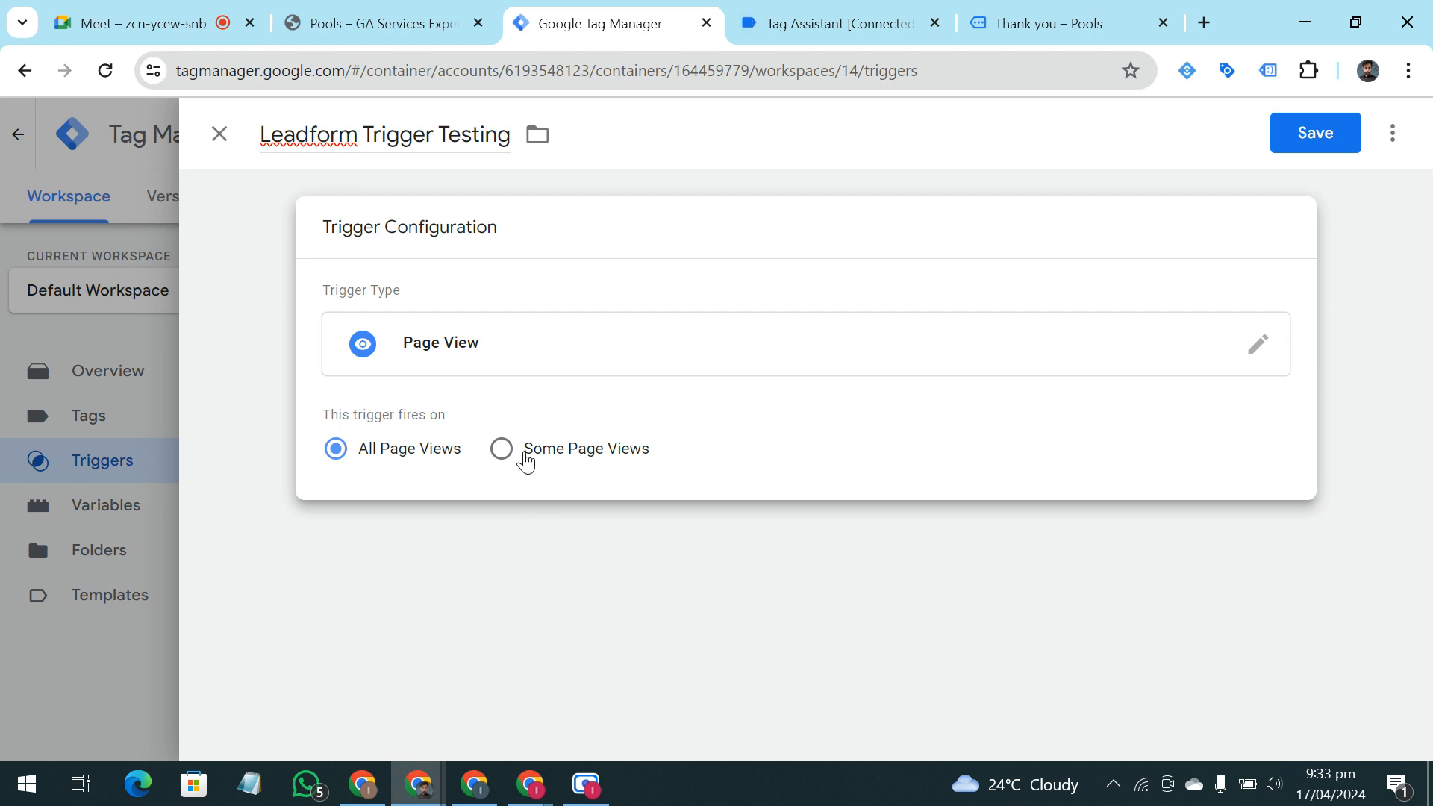
click(526, 462)
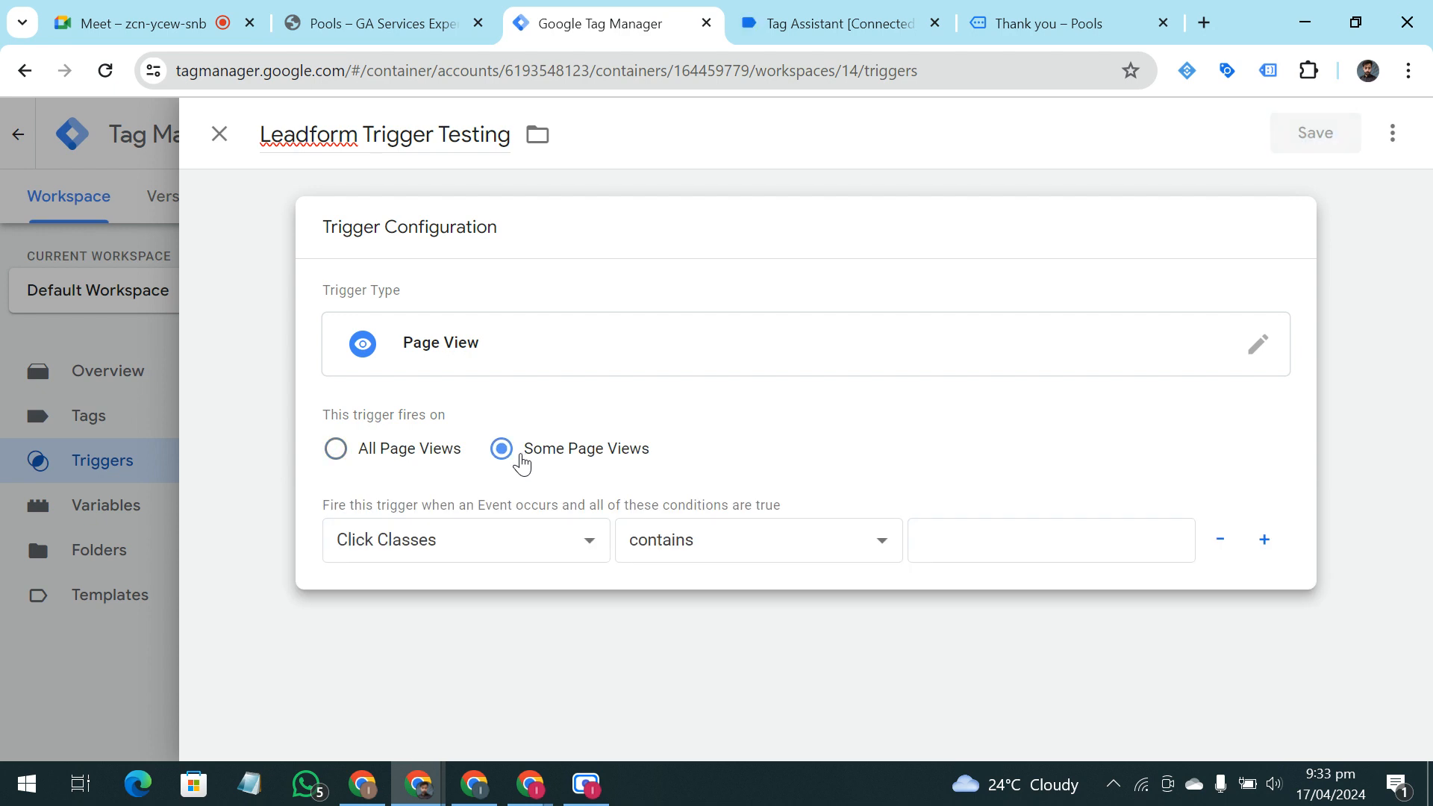
click(553, 548)
scroll(564, 218, down, 1)
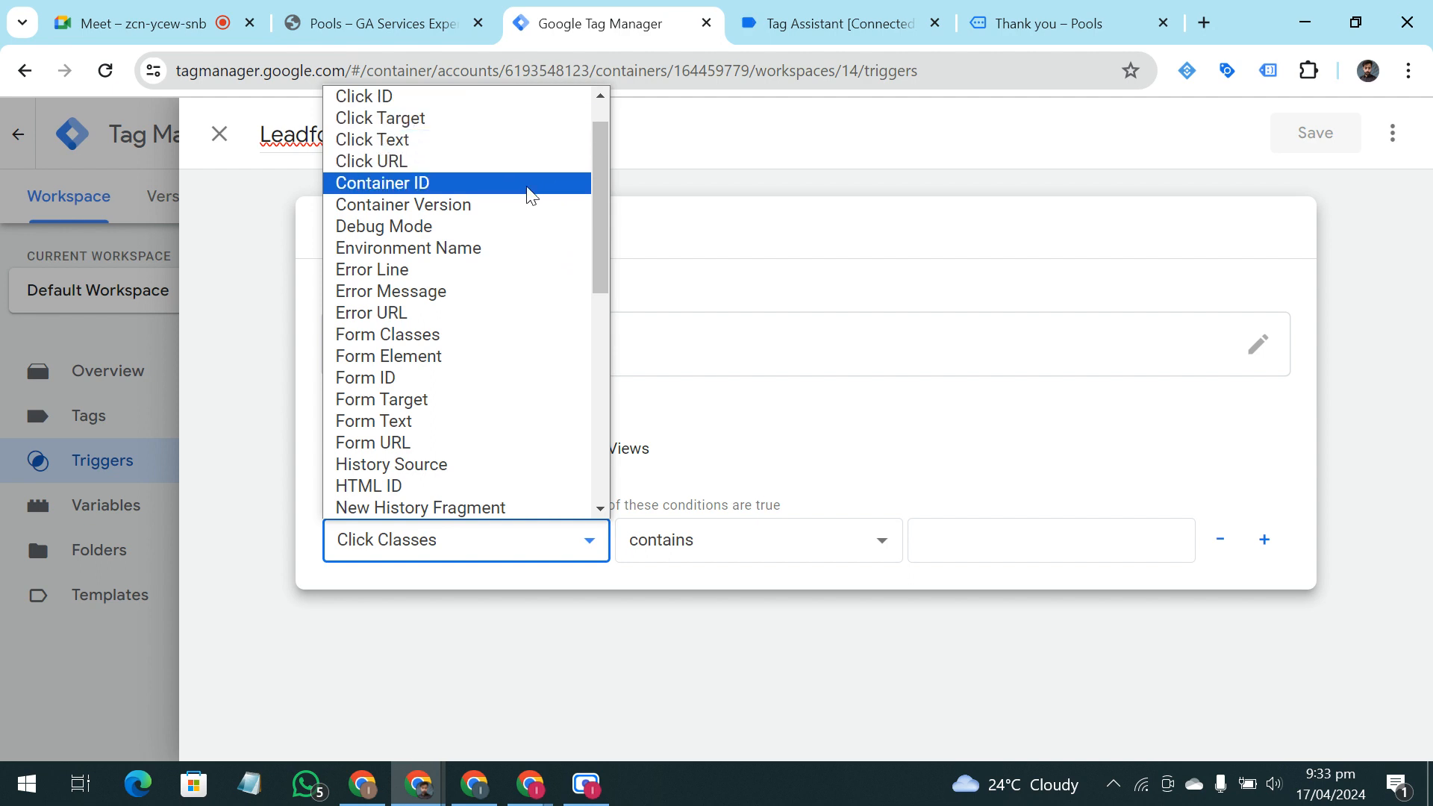
scroll(530, 196, down, 3)
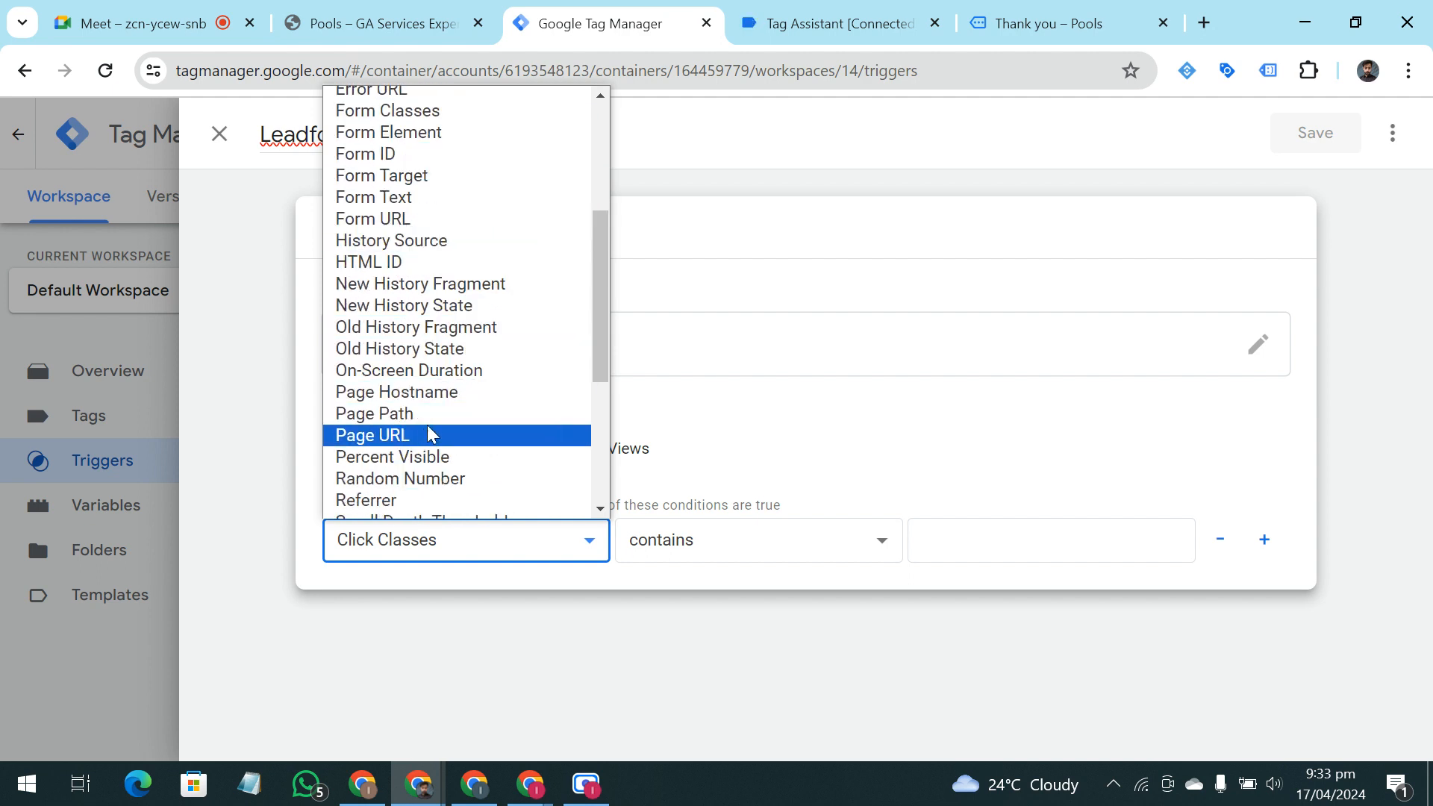
click(401, 439)
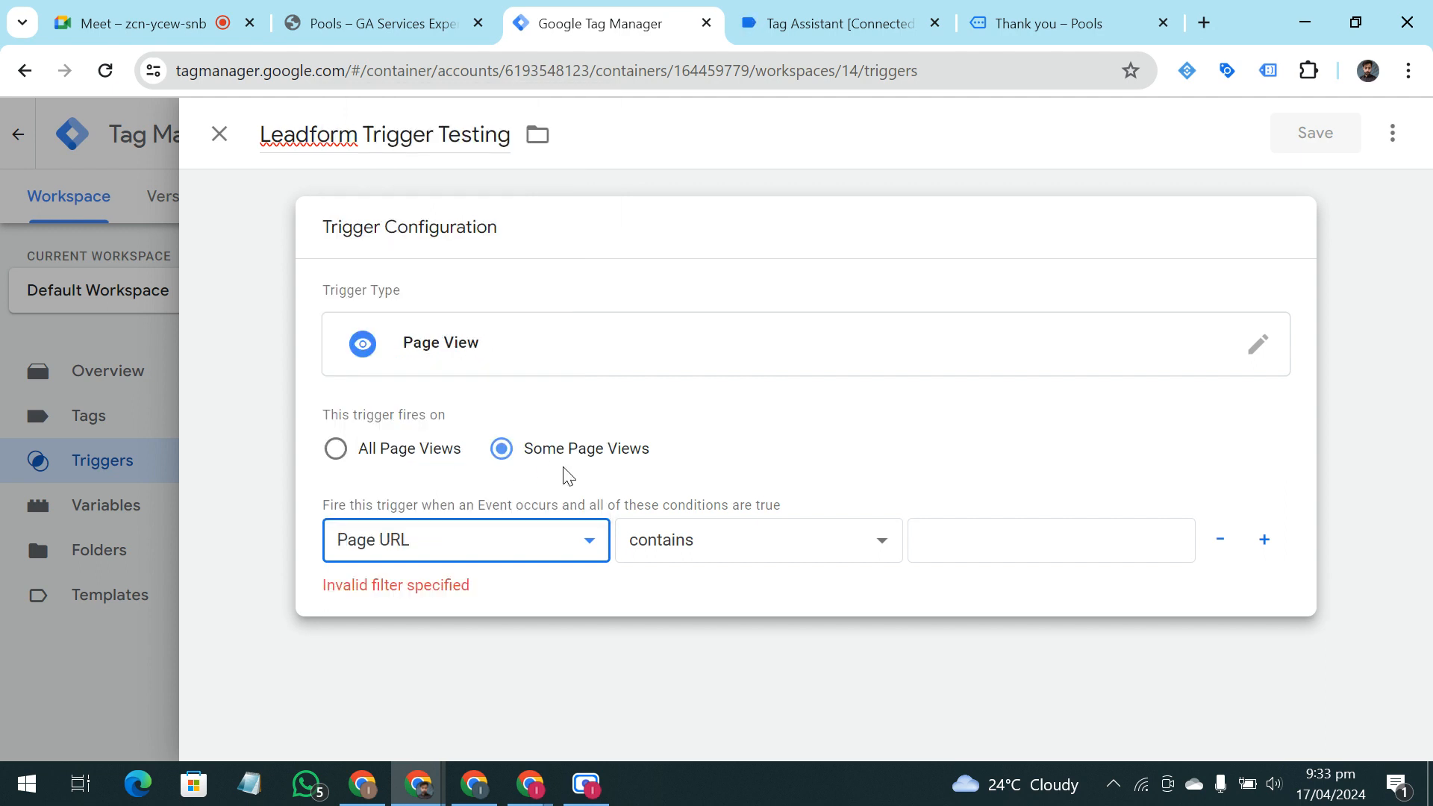
click(997, 545)
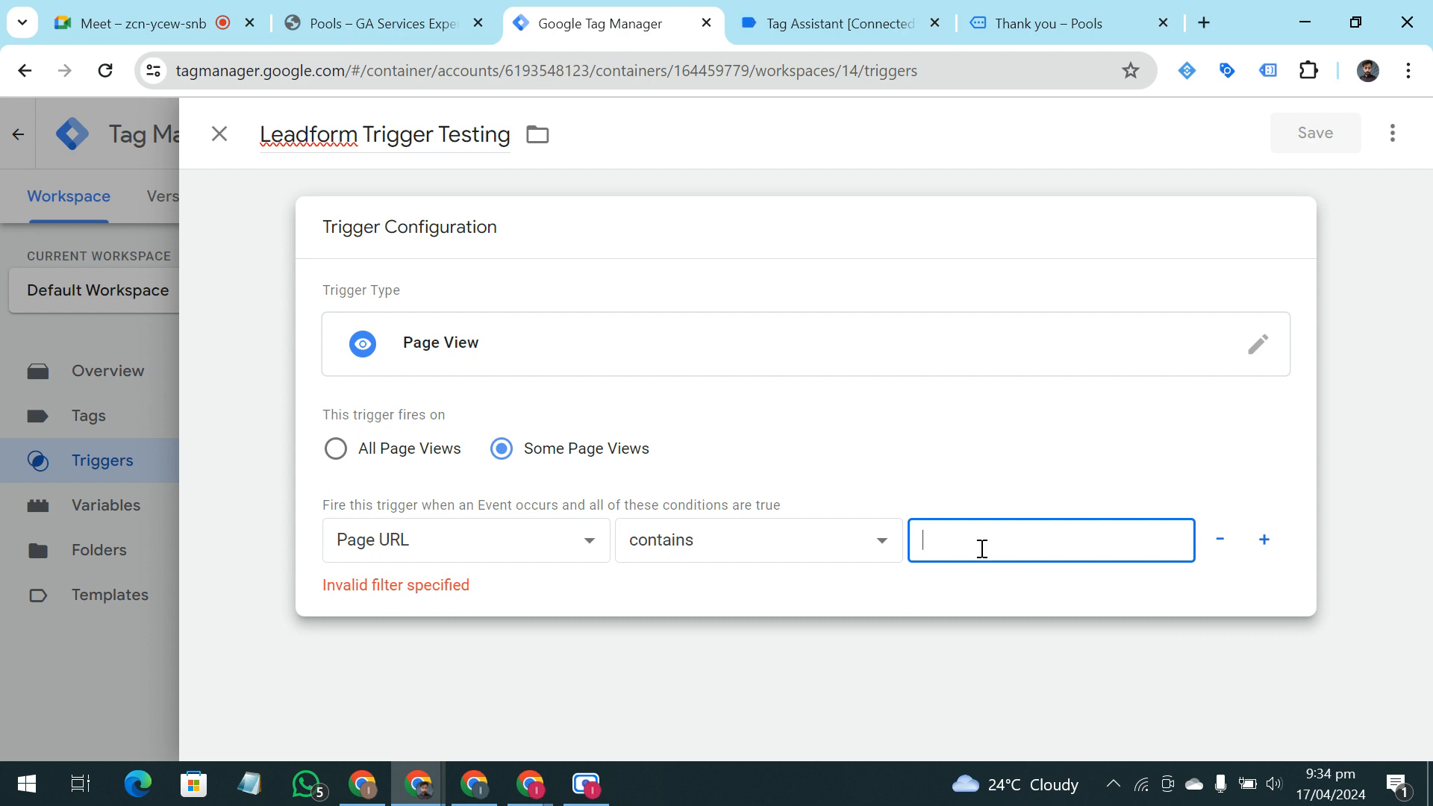
key(ctrl+v)
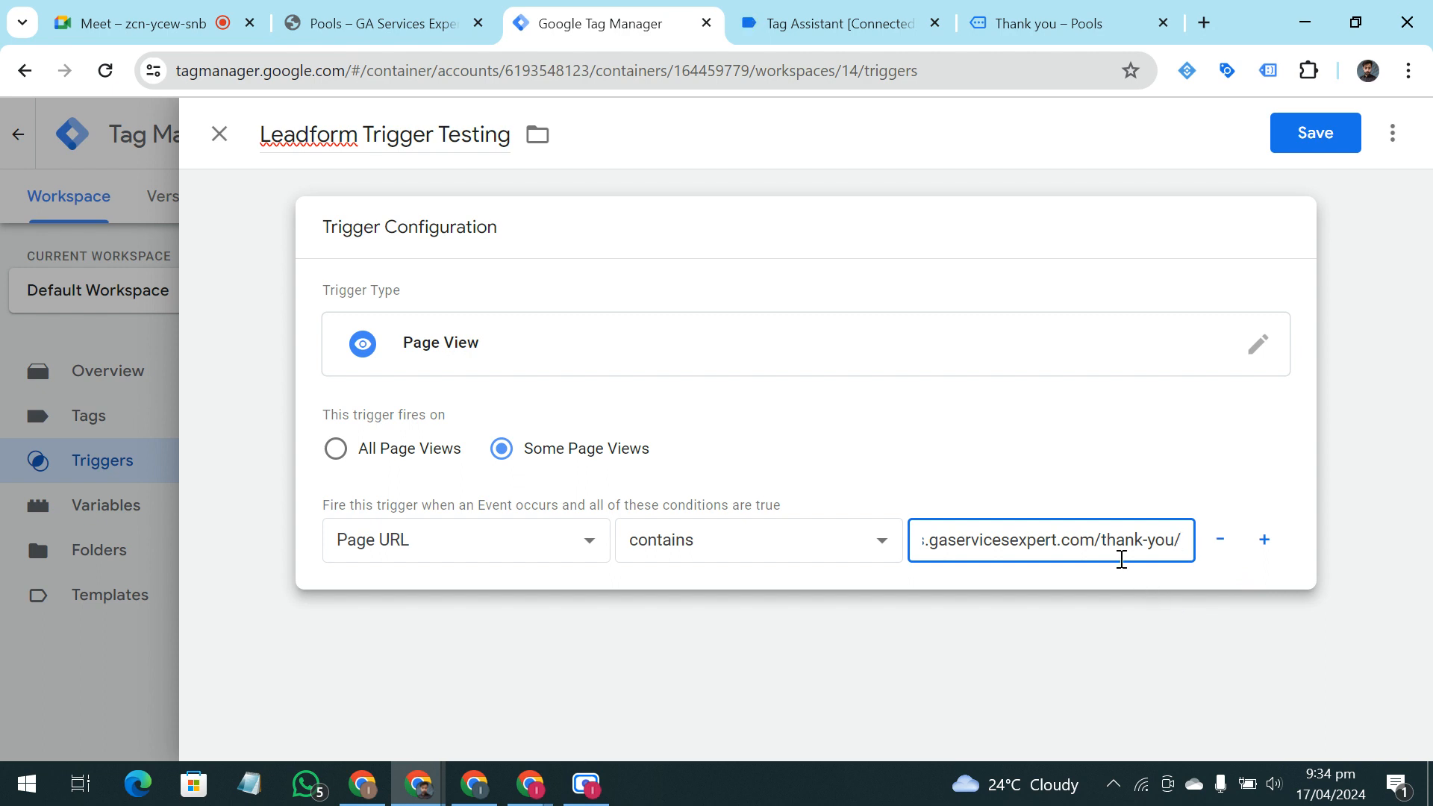
click(1313, 134)
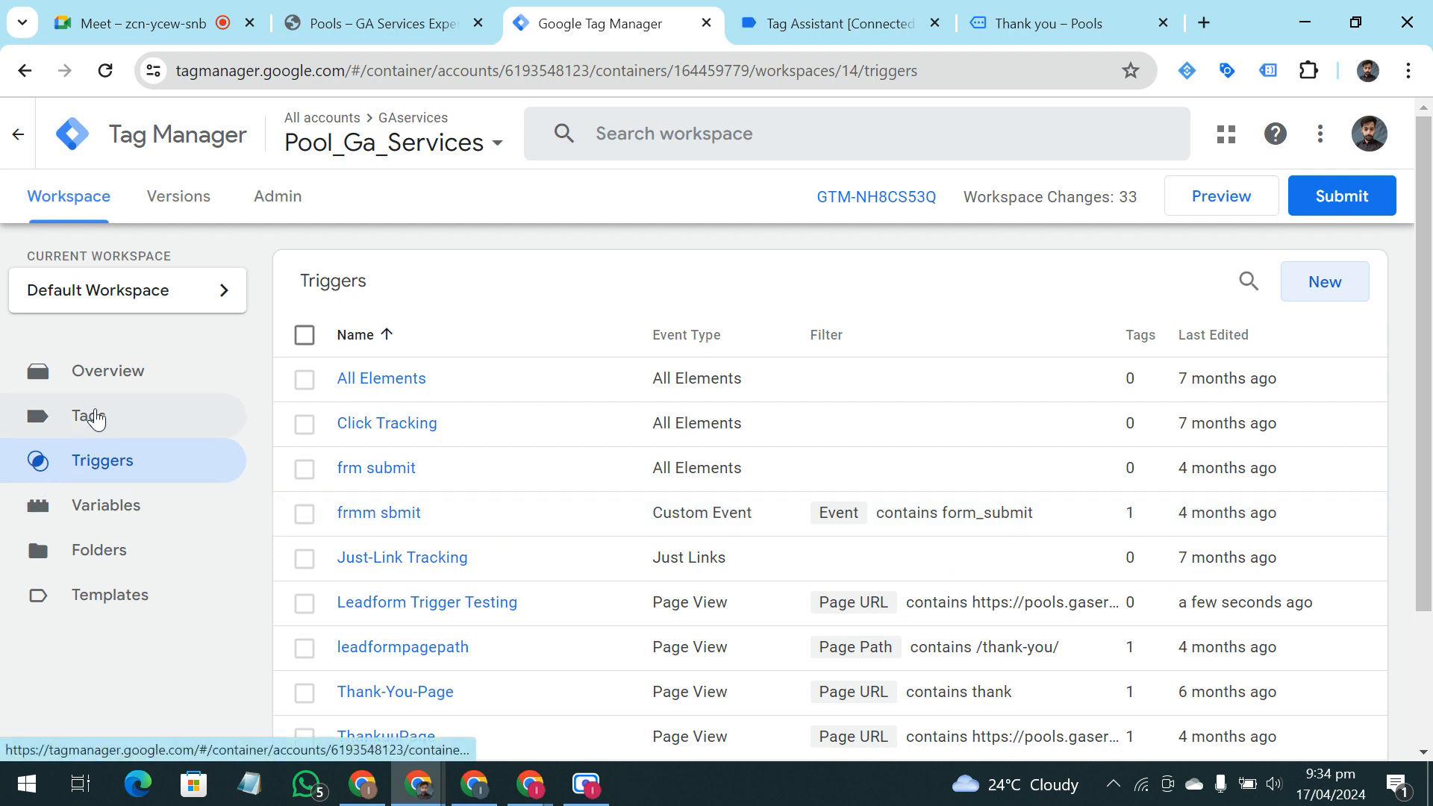
Create a new tag in the workspace and name it "Leadform Tag Testing"
click(90, 415)
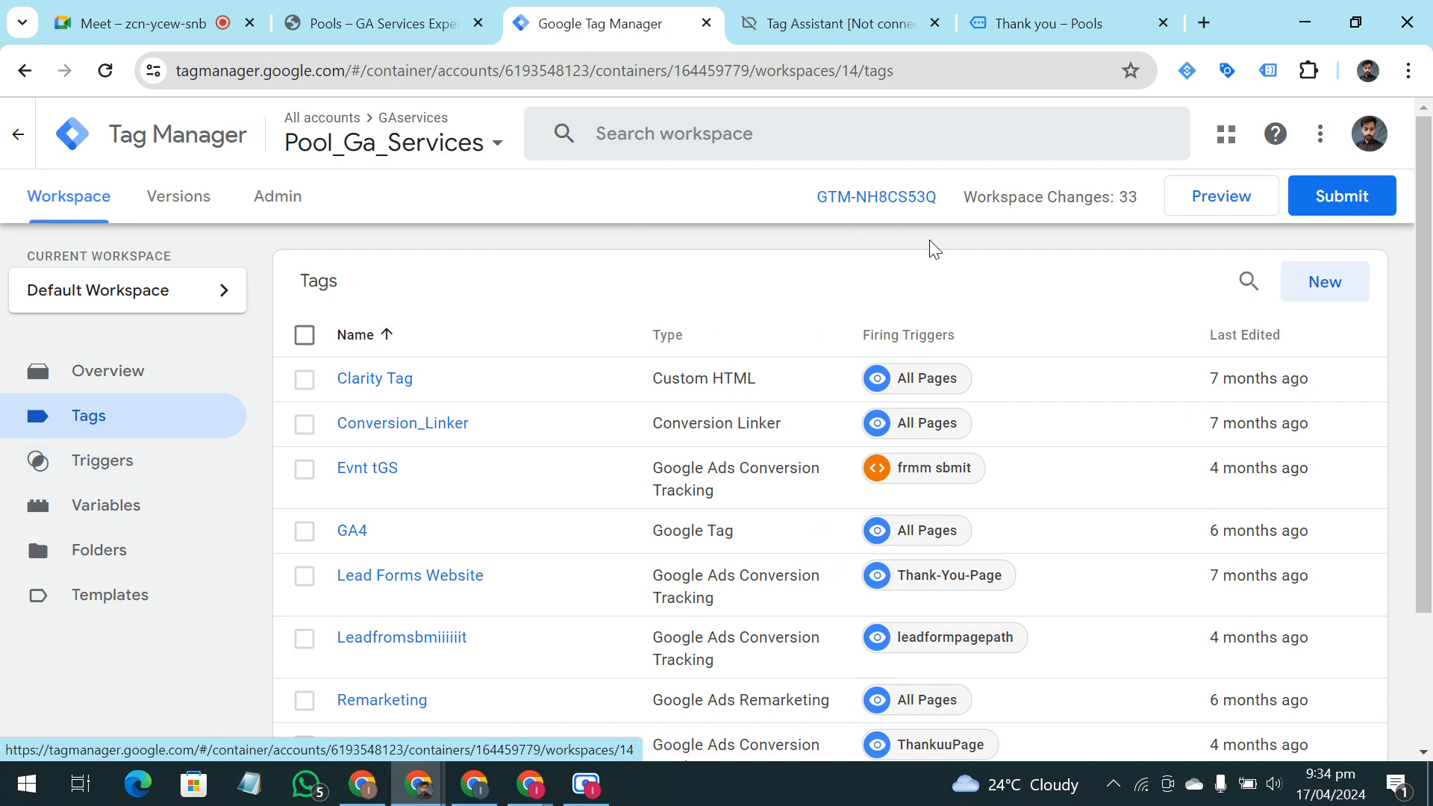
click(1322, 284)
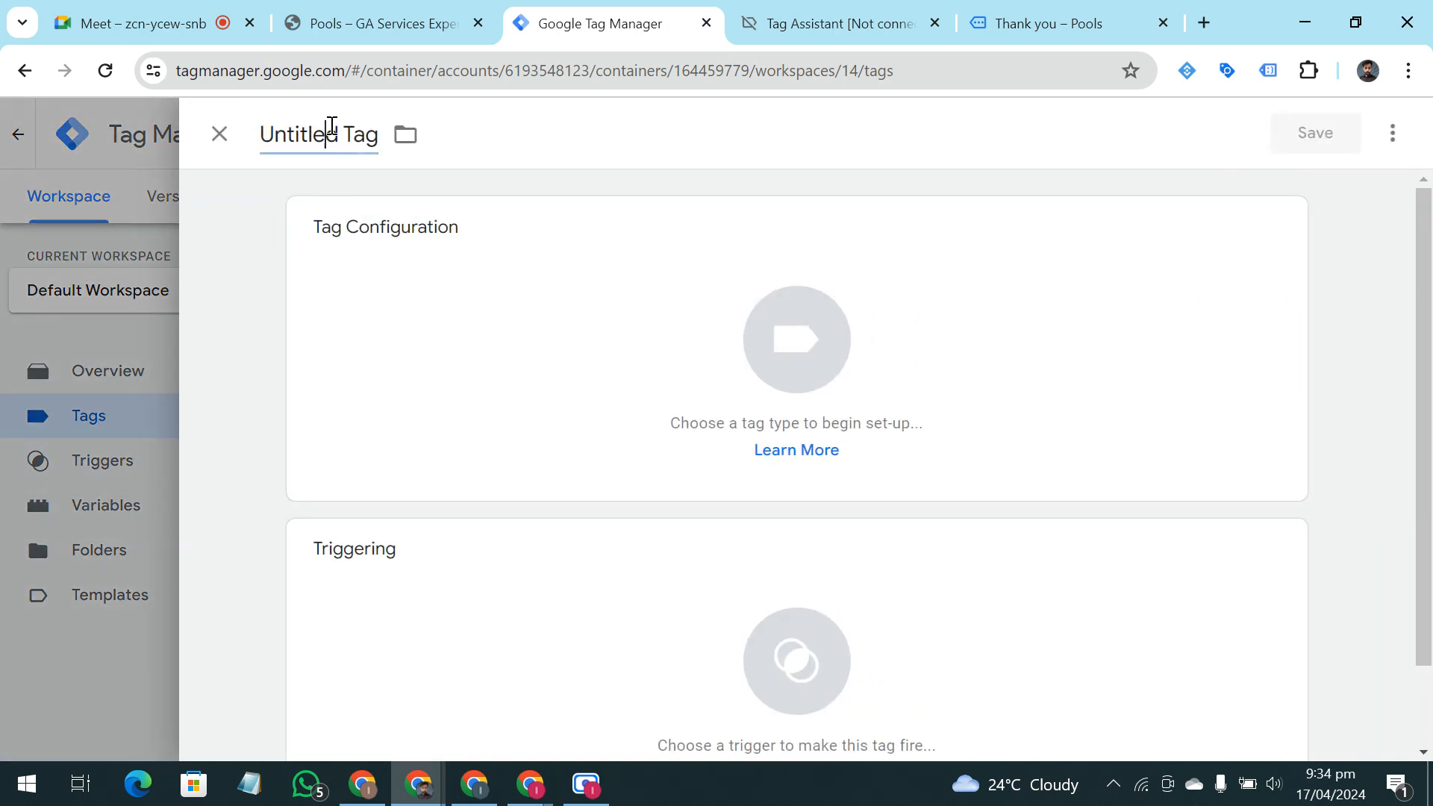
click(334, 126)
key(BackSpace)
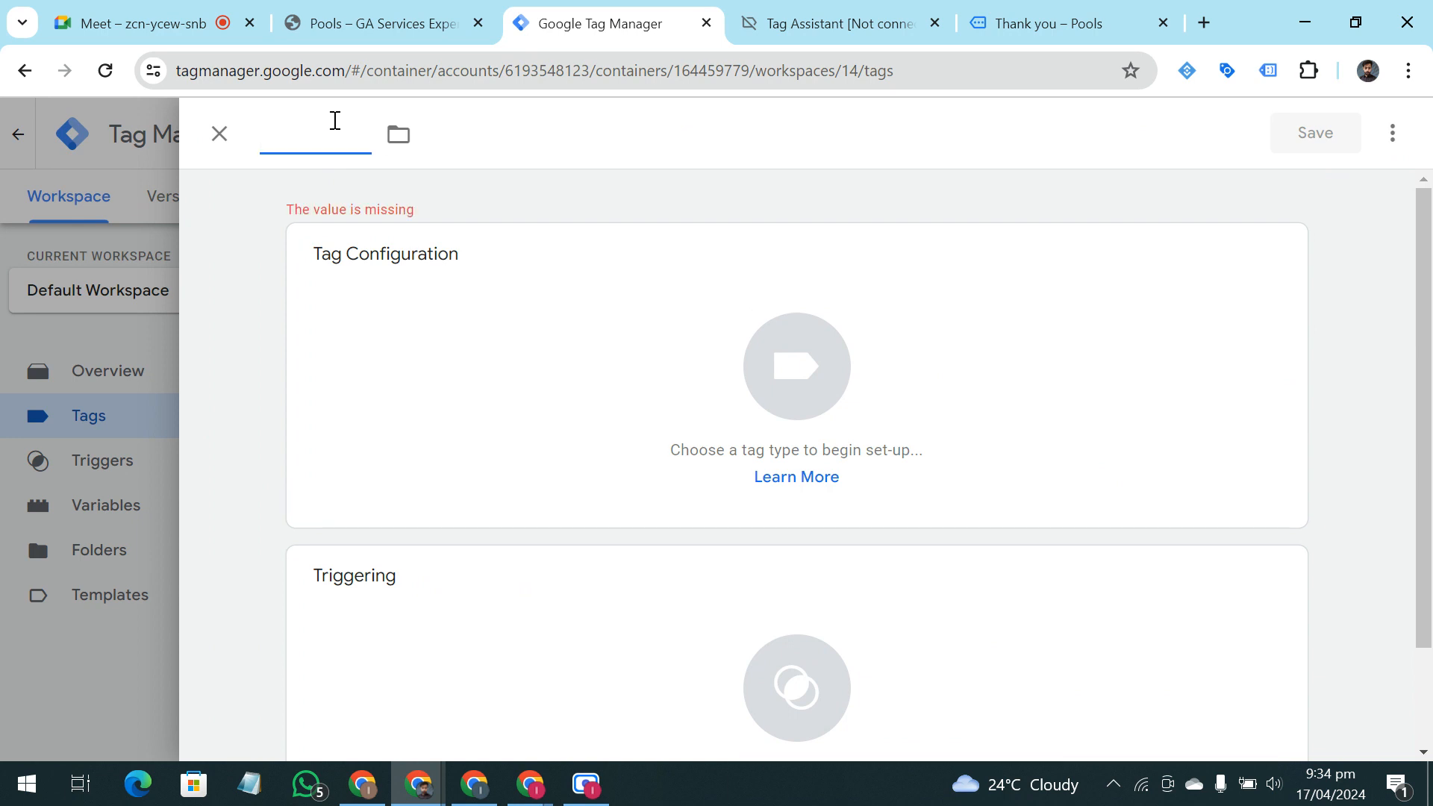
text(G)
key(BackSpace)
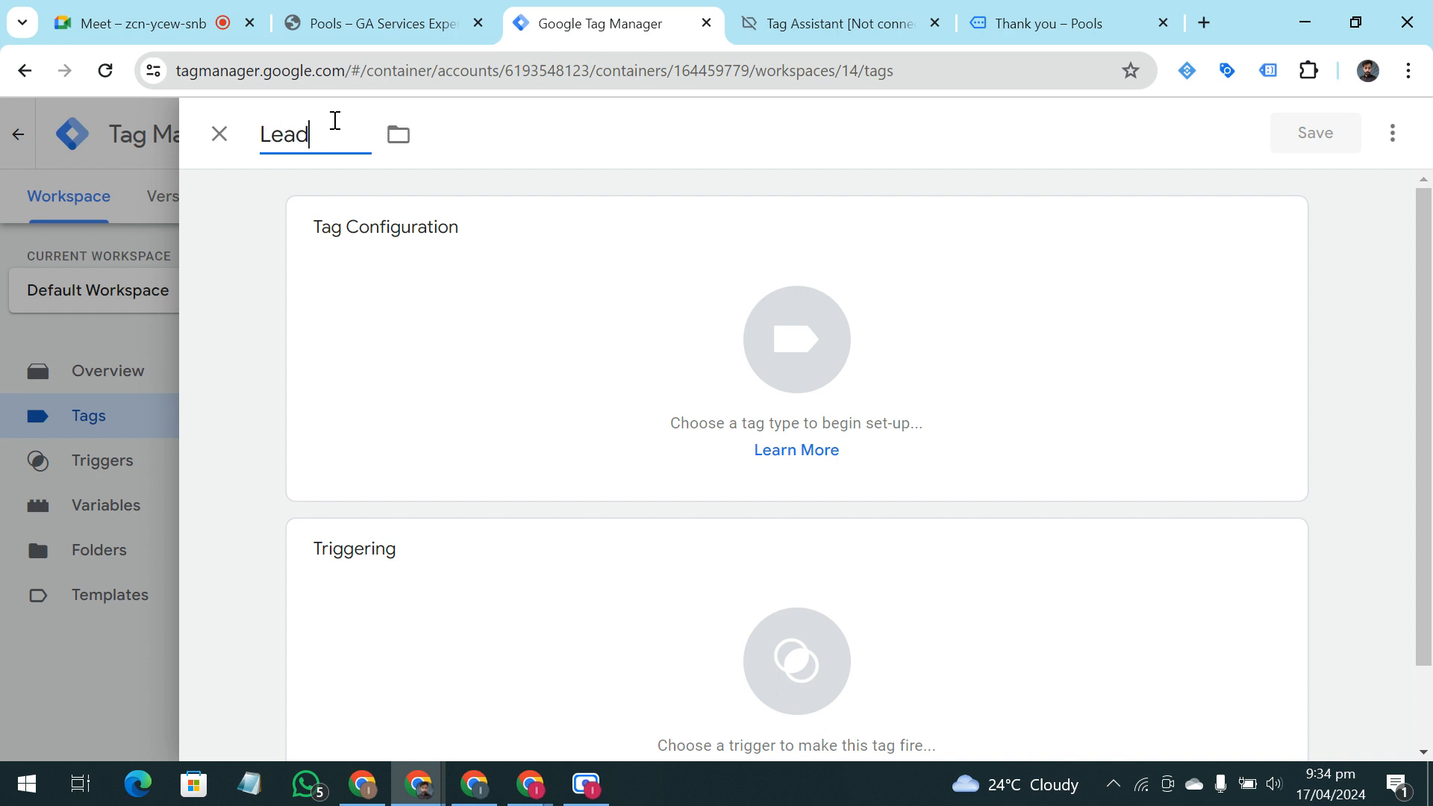
text(m )
text(ag)
key(BackSpace)
key(BackSpace)
text(Tag Te)
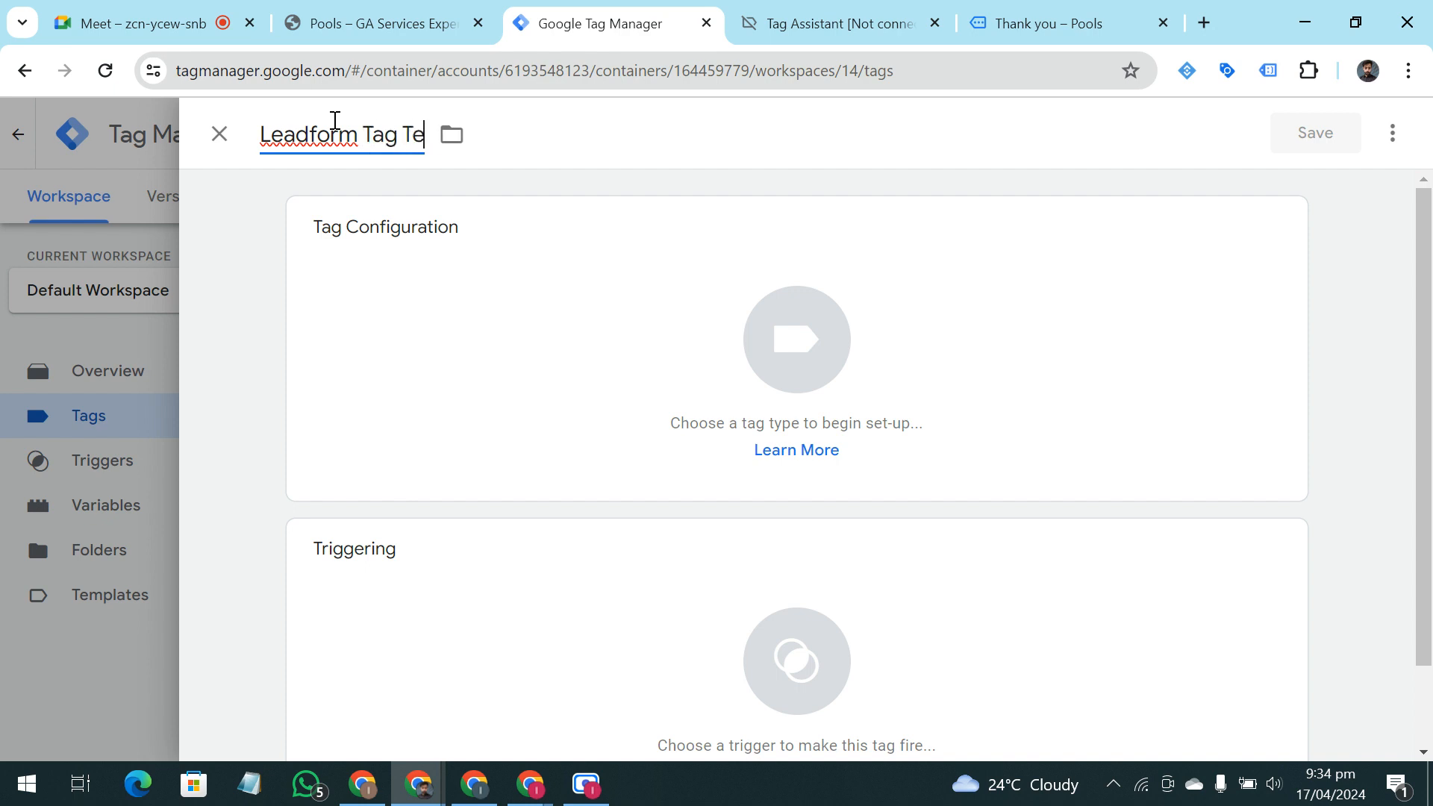
text(ting)
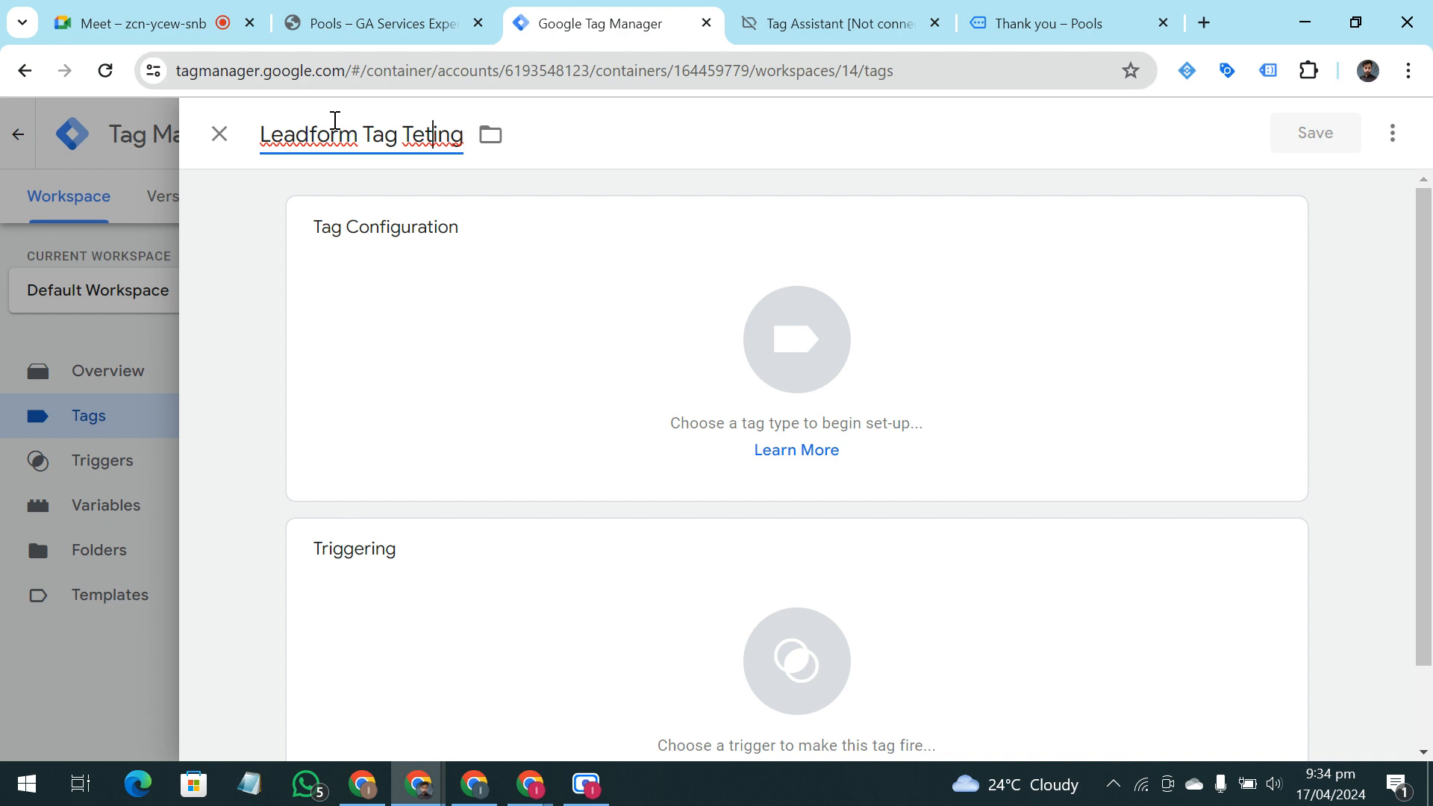
text(s)
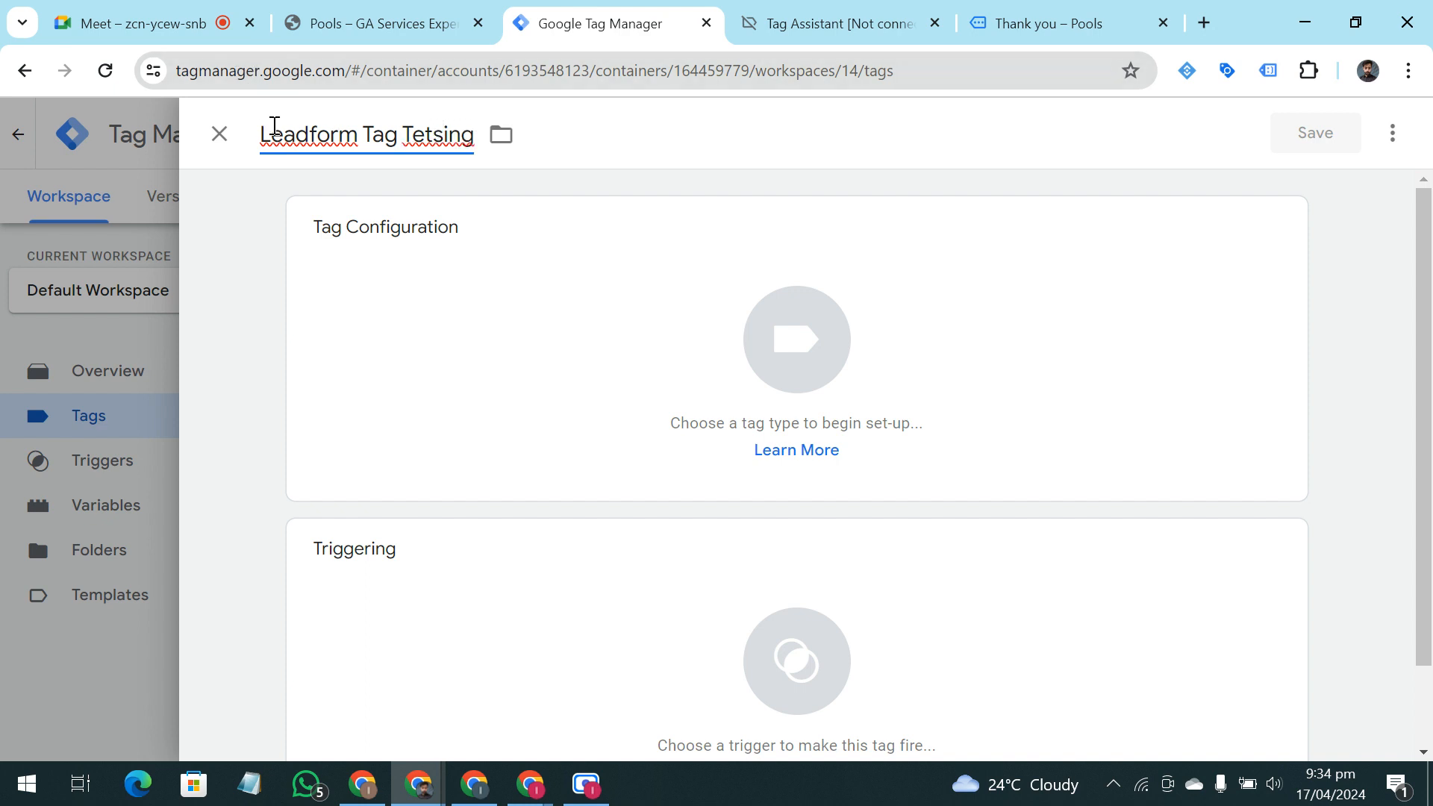
key(BackSpace)
key(BackSpace)
text(st)
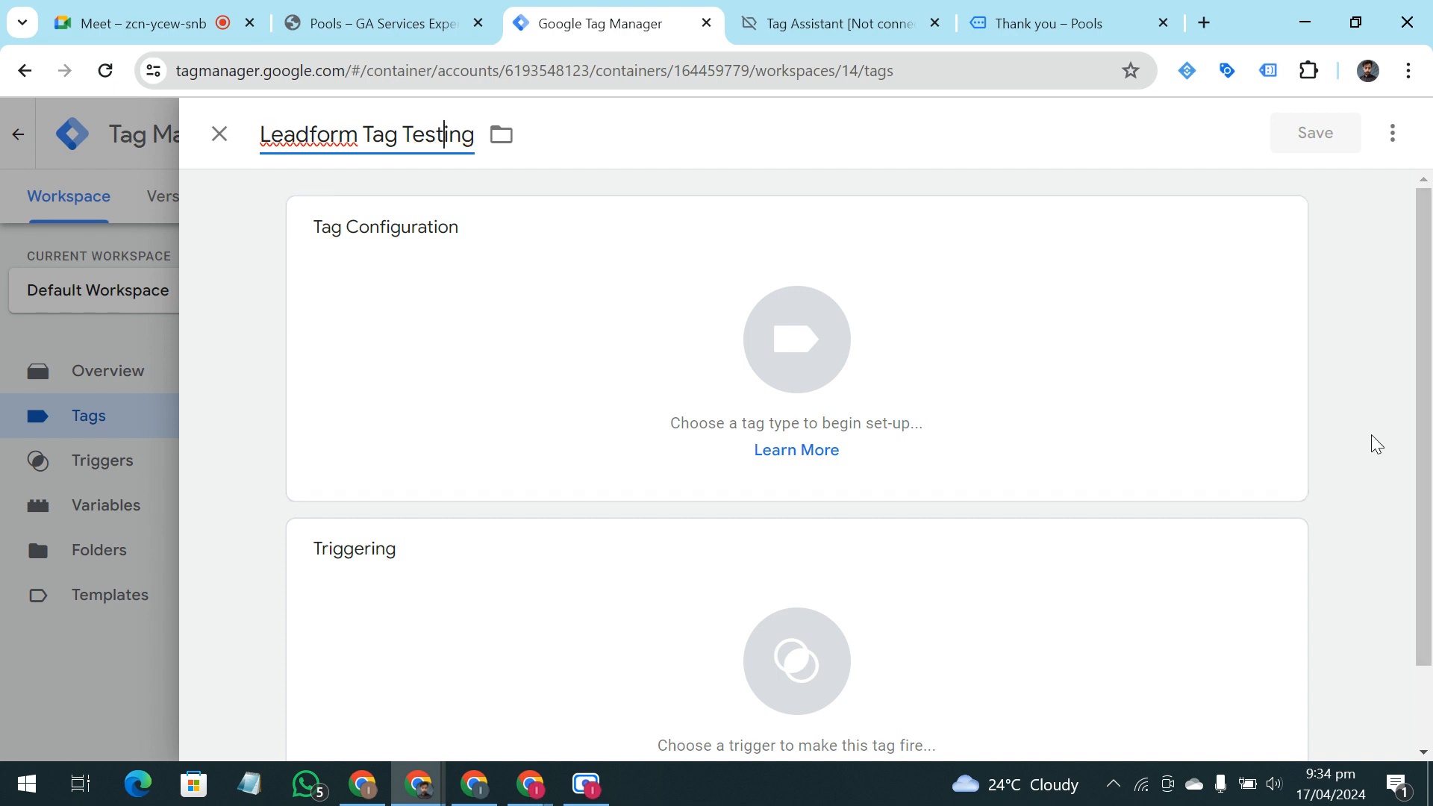
click(1365, 342)
Assign Leadform Trigger Testing as the tag's firing trigger
scroll(746, 373, down, 1)
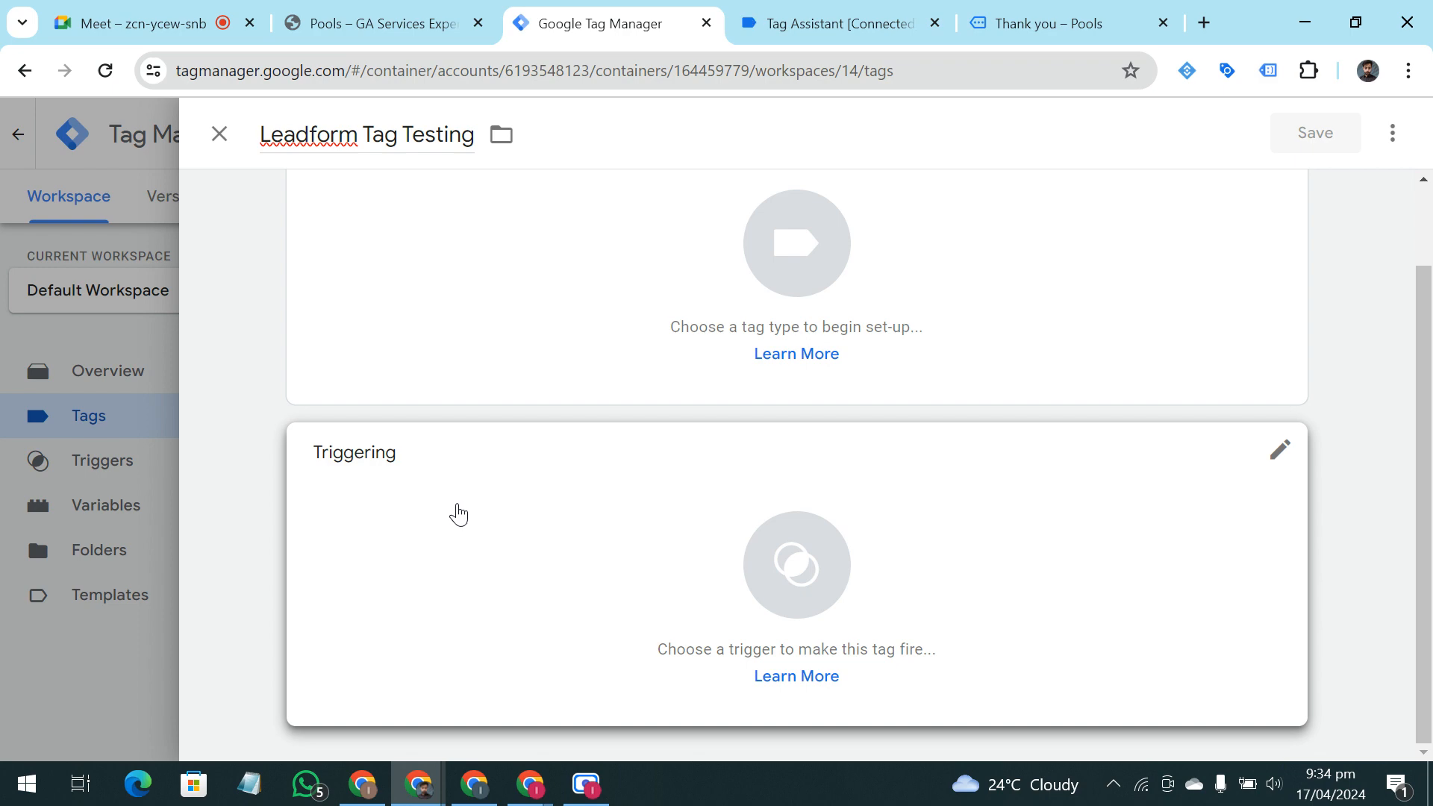
click(458, 515)
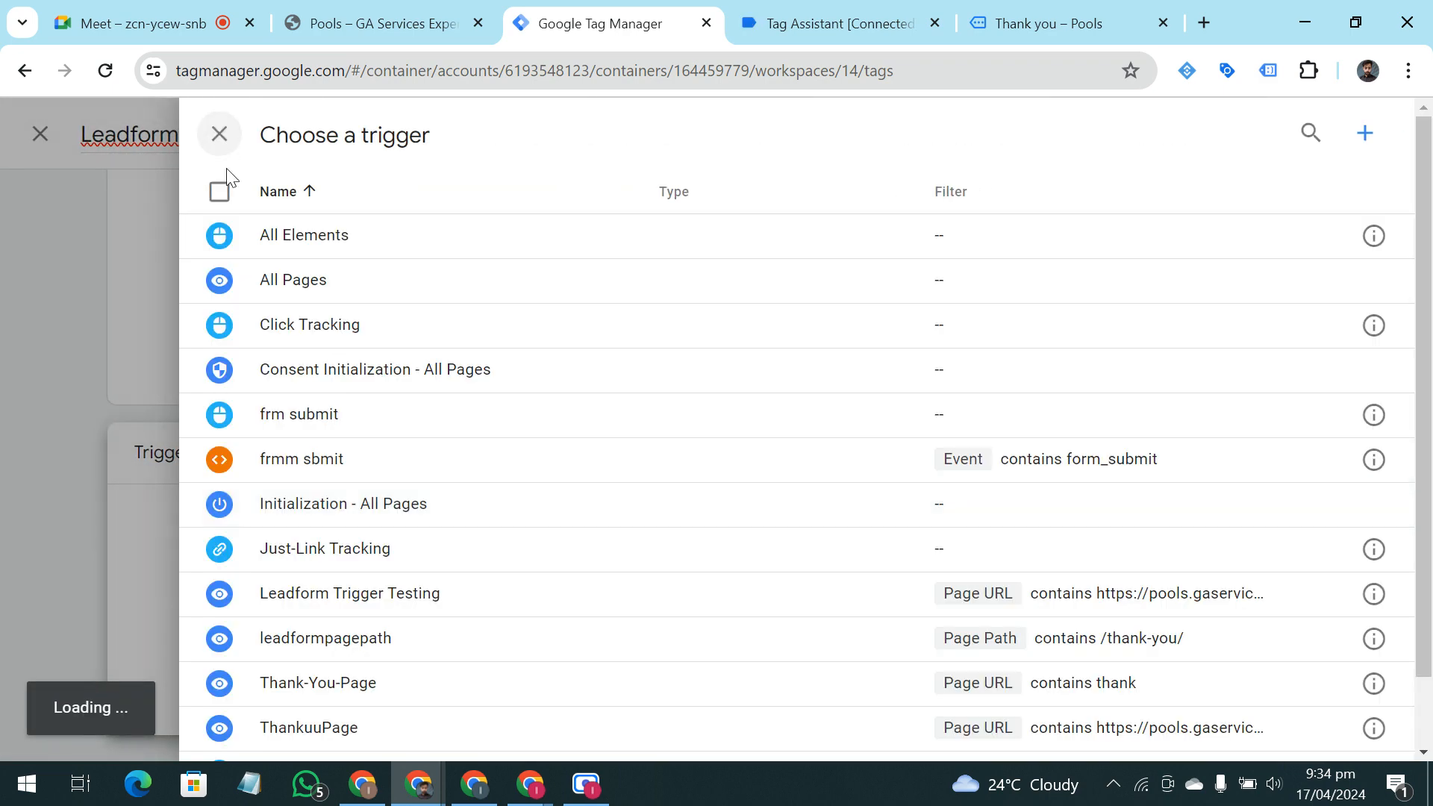
click(218, 134)
click(724, 603)
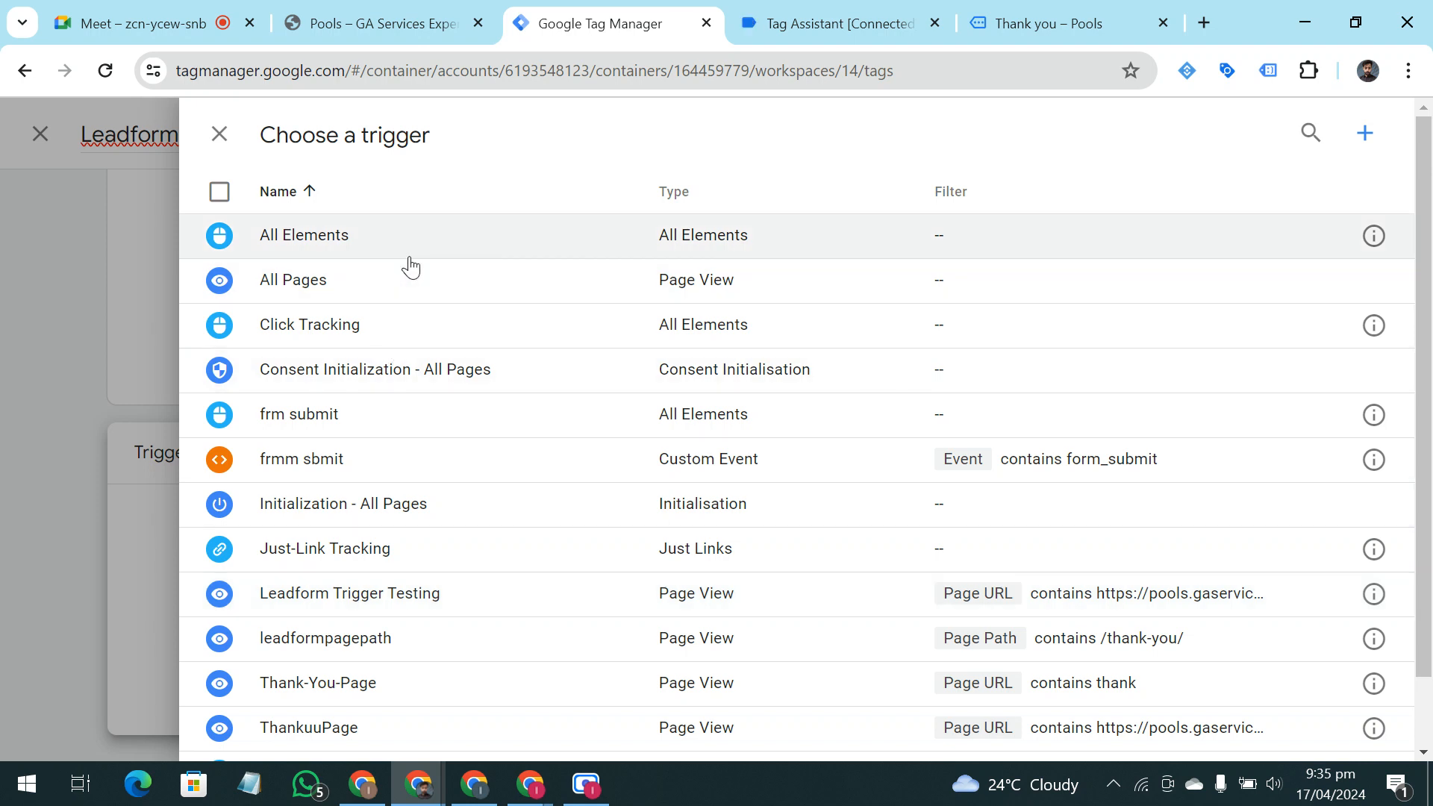
scroll(425, 522, down, 1)
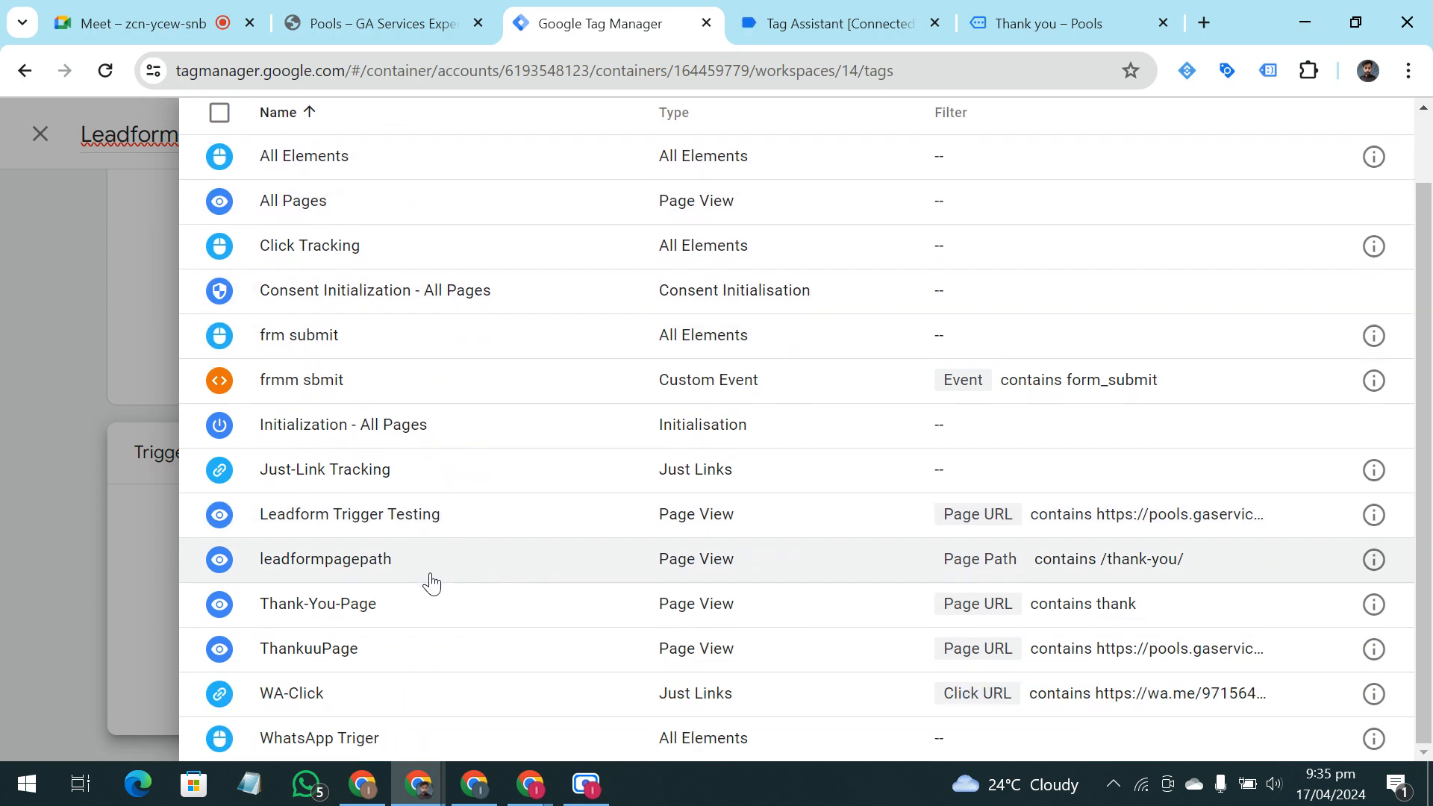
click(420, 530)
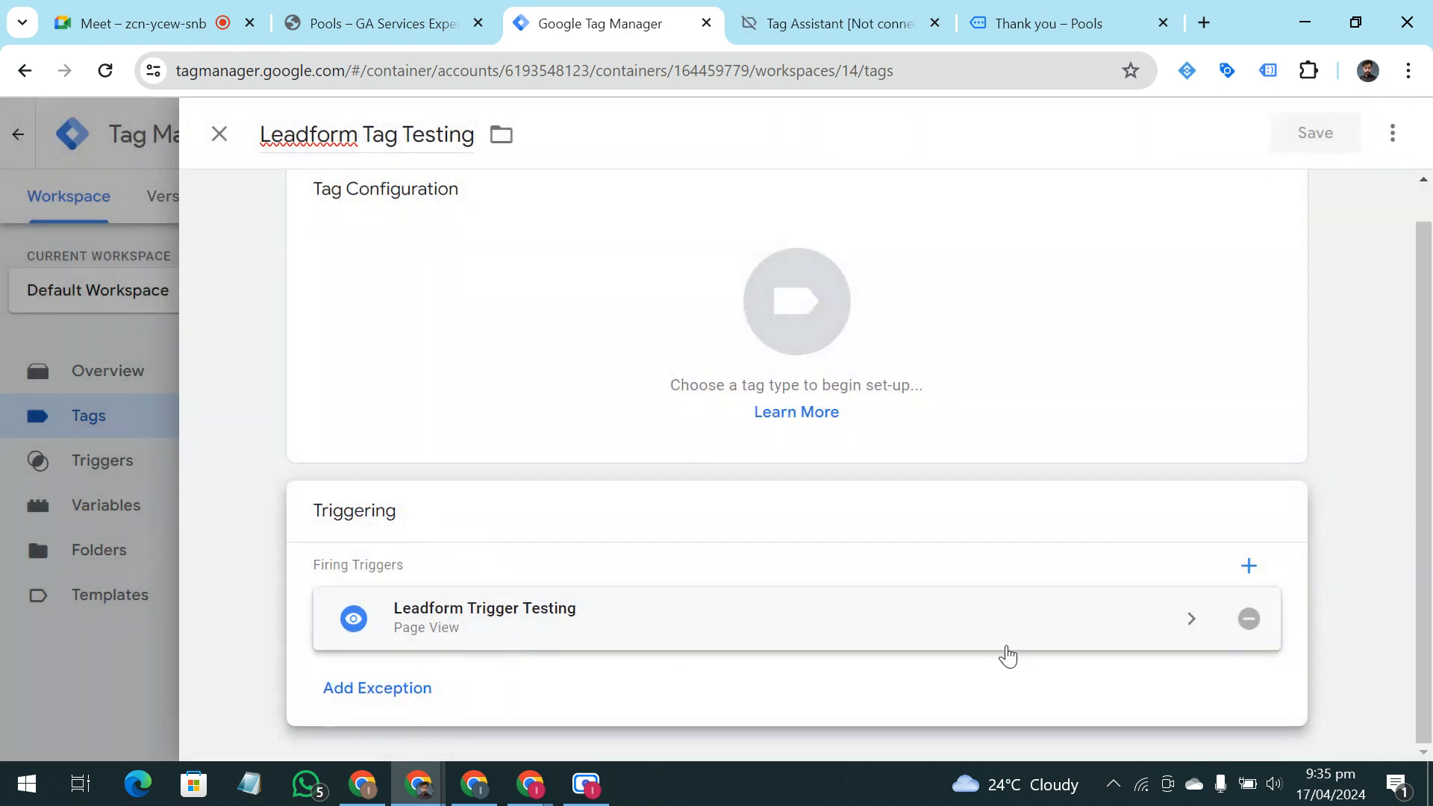
Set the tag type of Leadform Tag Testing to Google Ads Conversion Tracking
click(733, 330)
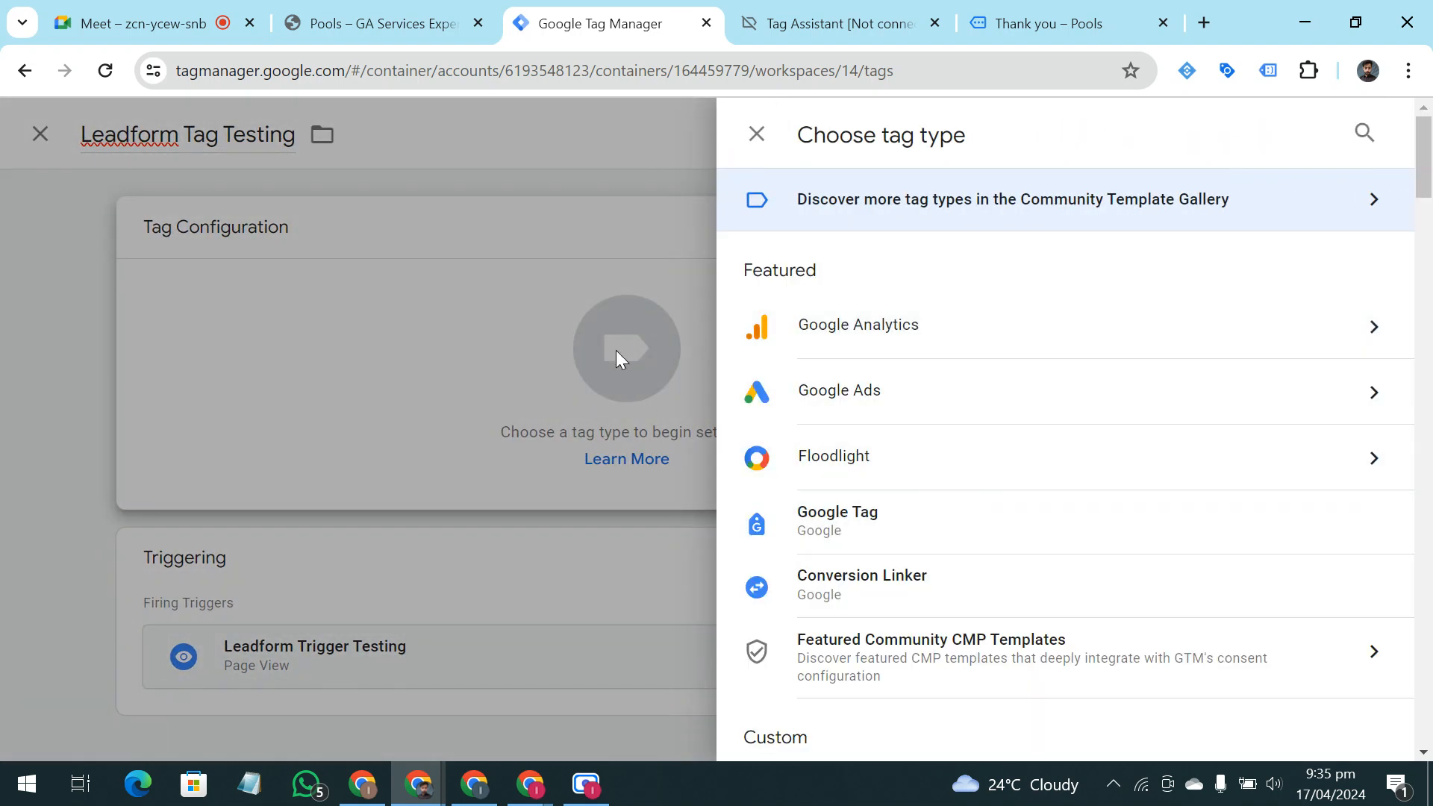
click(548, 395)
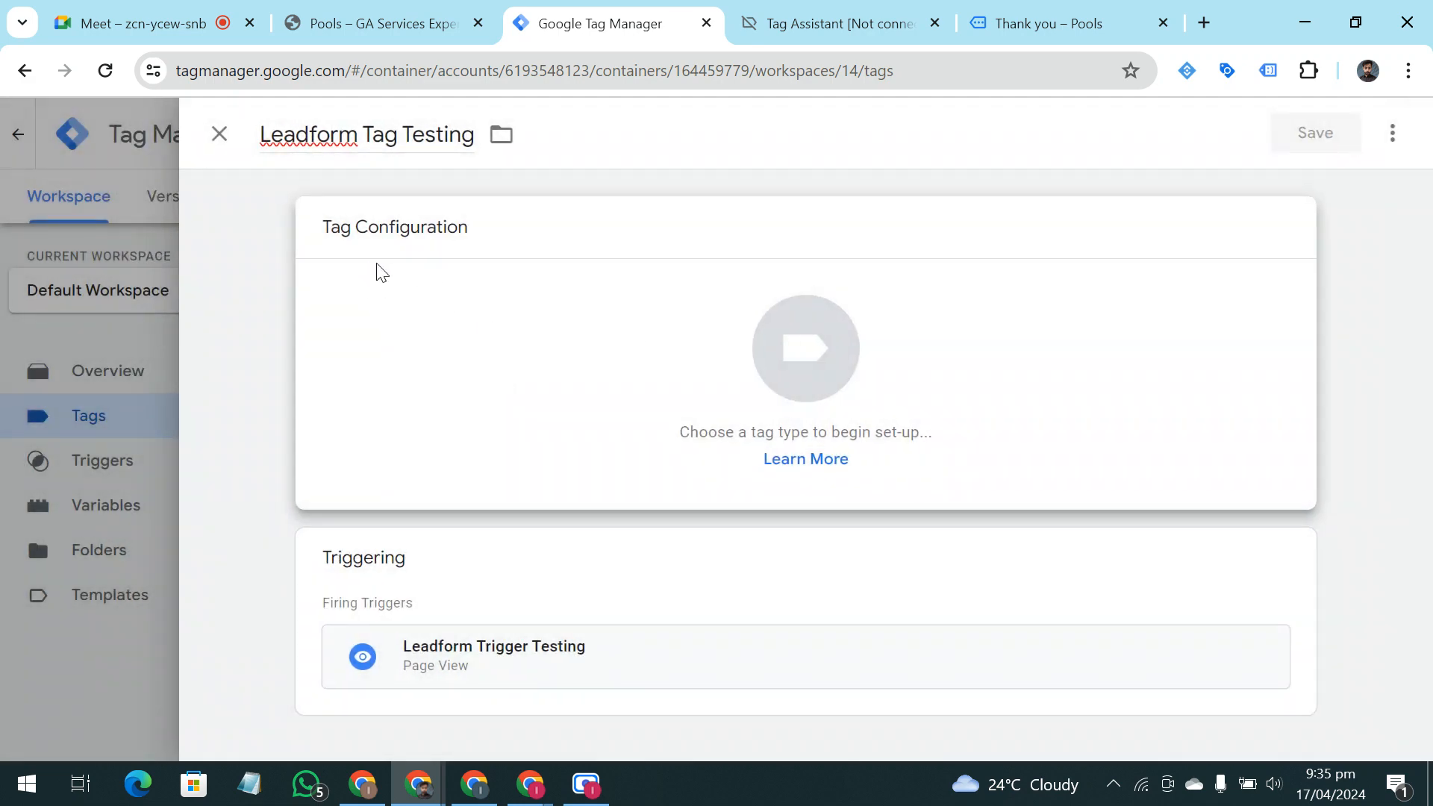
click(743, 352)
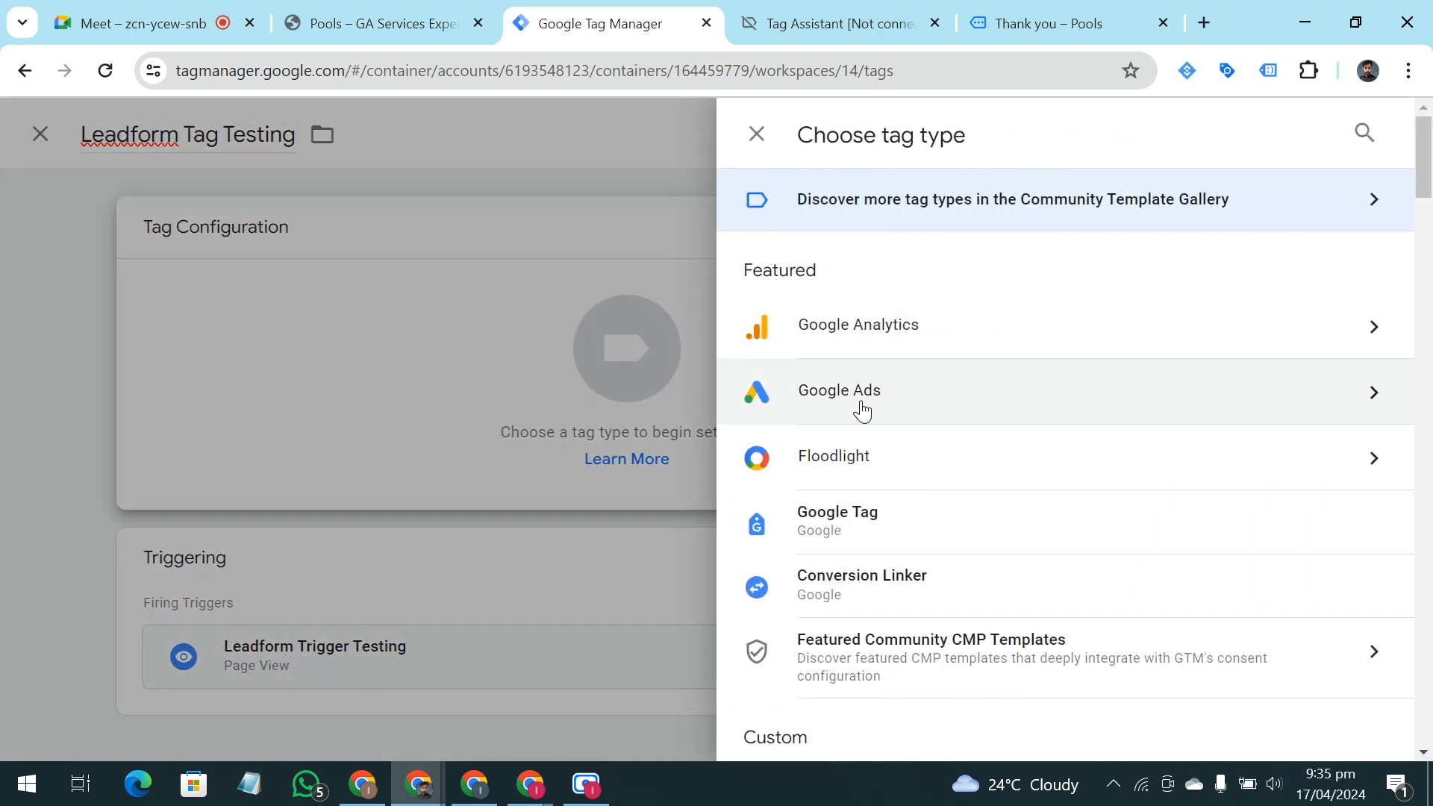
click(857, 403)
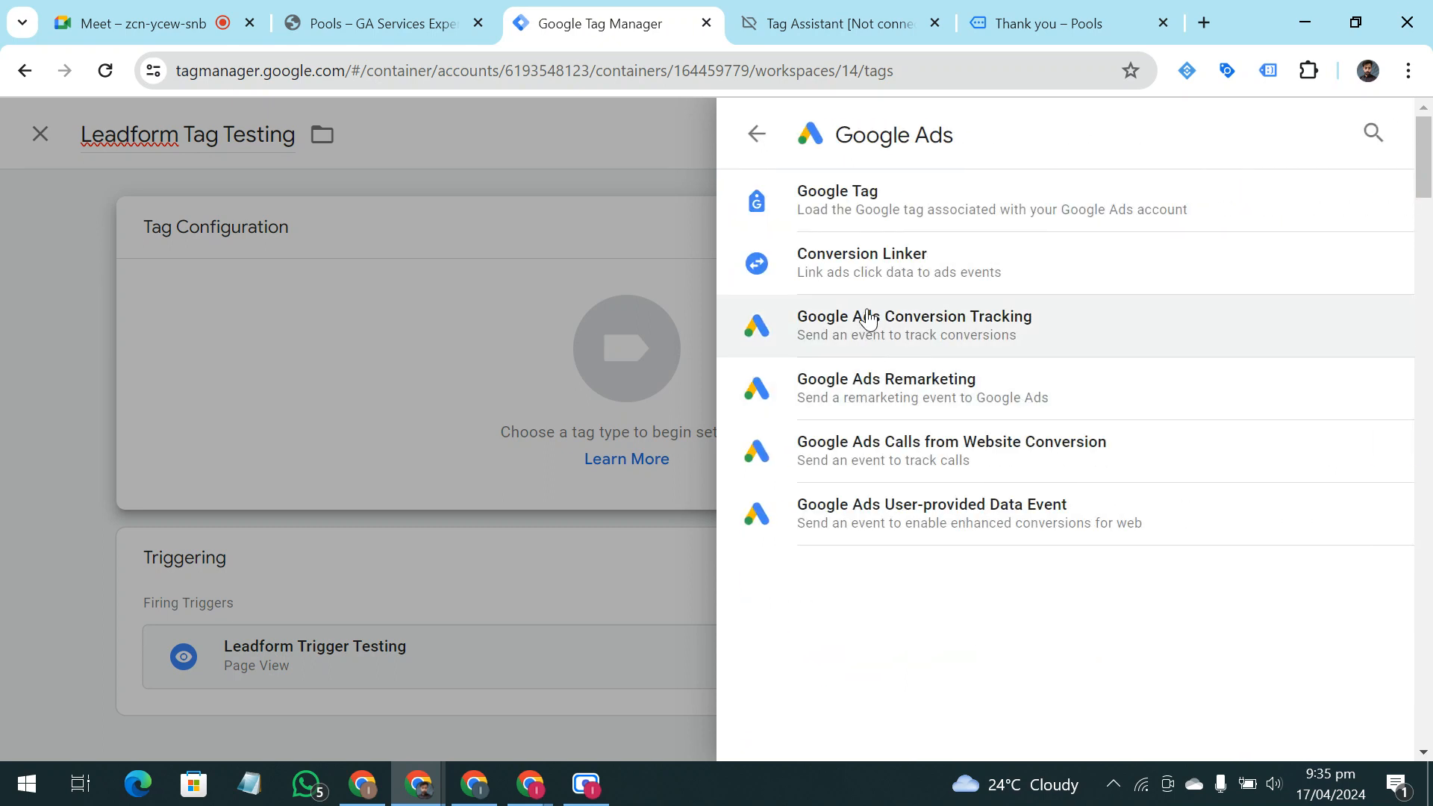
click(1030, 338)
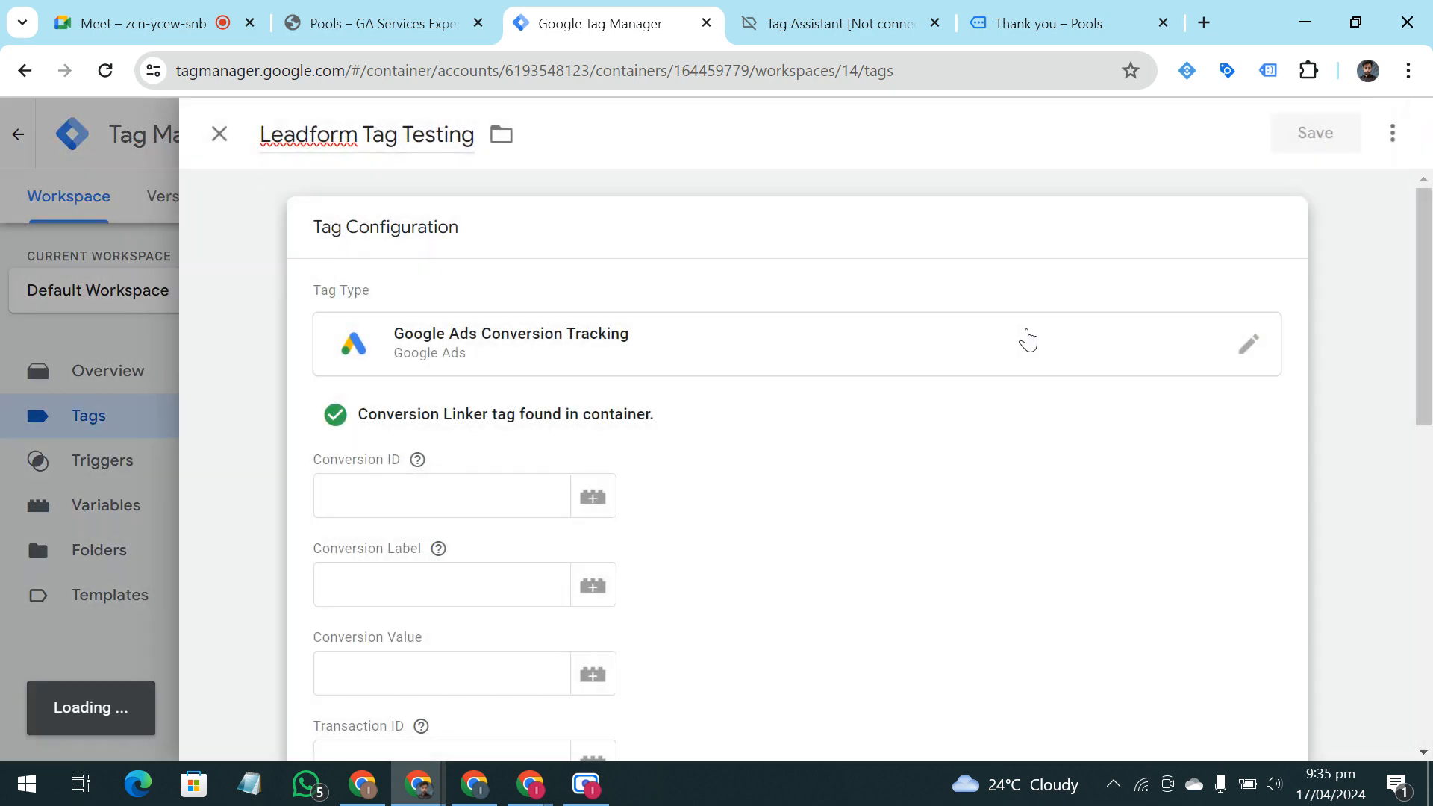
Look over the empty conversion tracking settings, and discard the unsaved Leadform Tag Testing tag
click(218, 134)
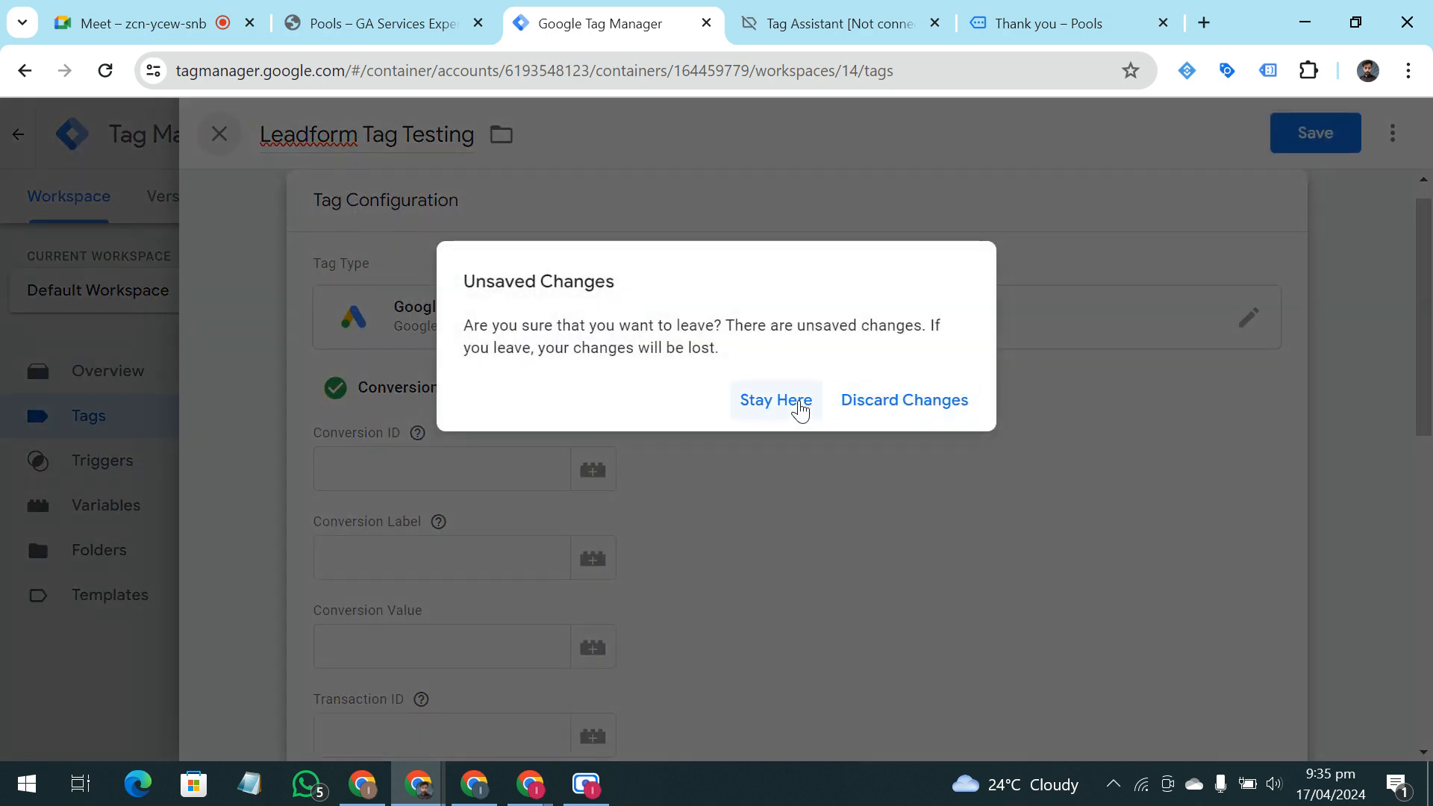
click(797, 402)
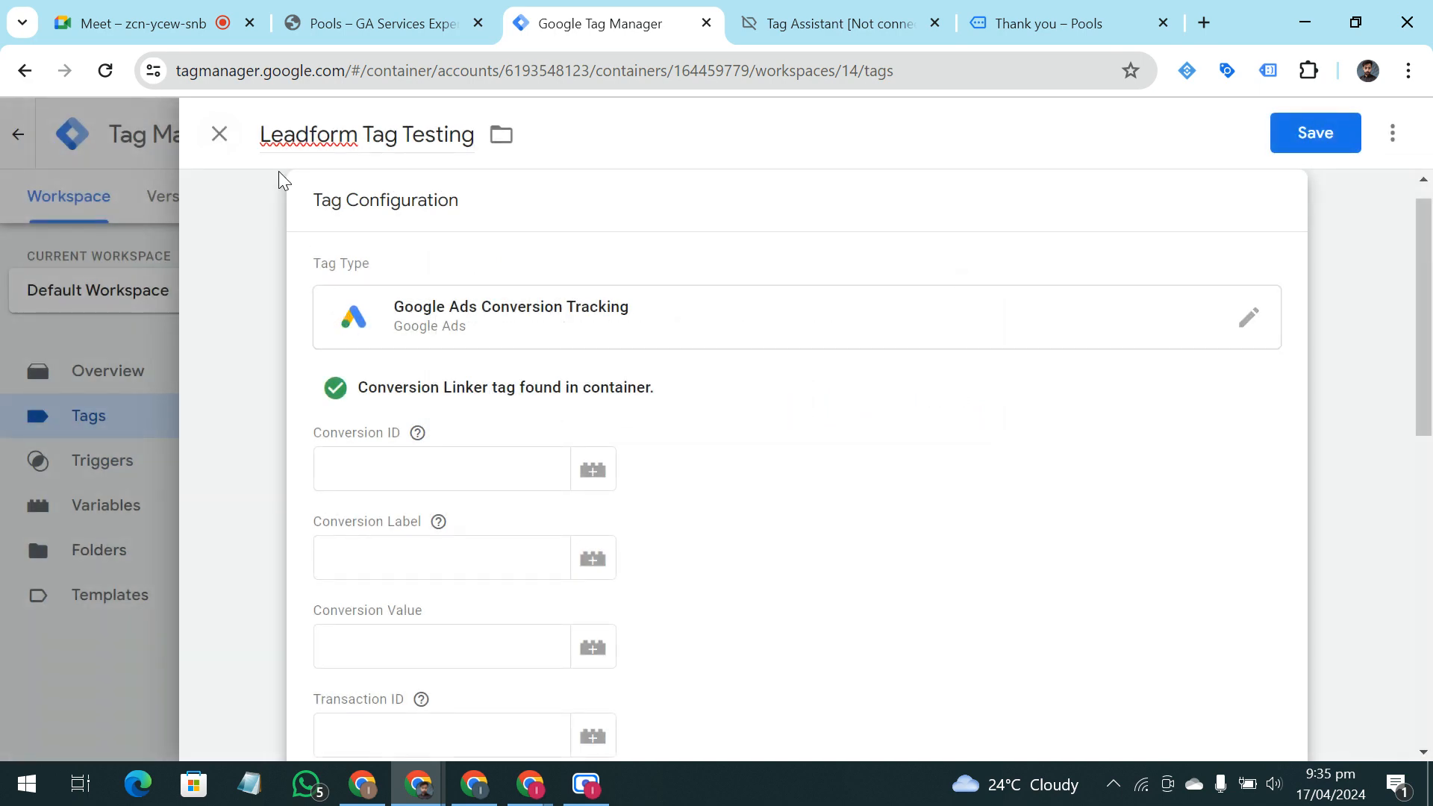
scroll(1000, 523, down, 10)
scroll(926, 545, up, 3)
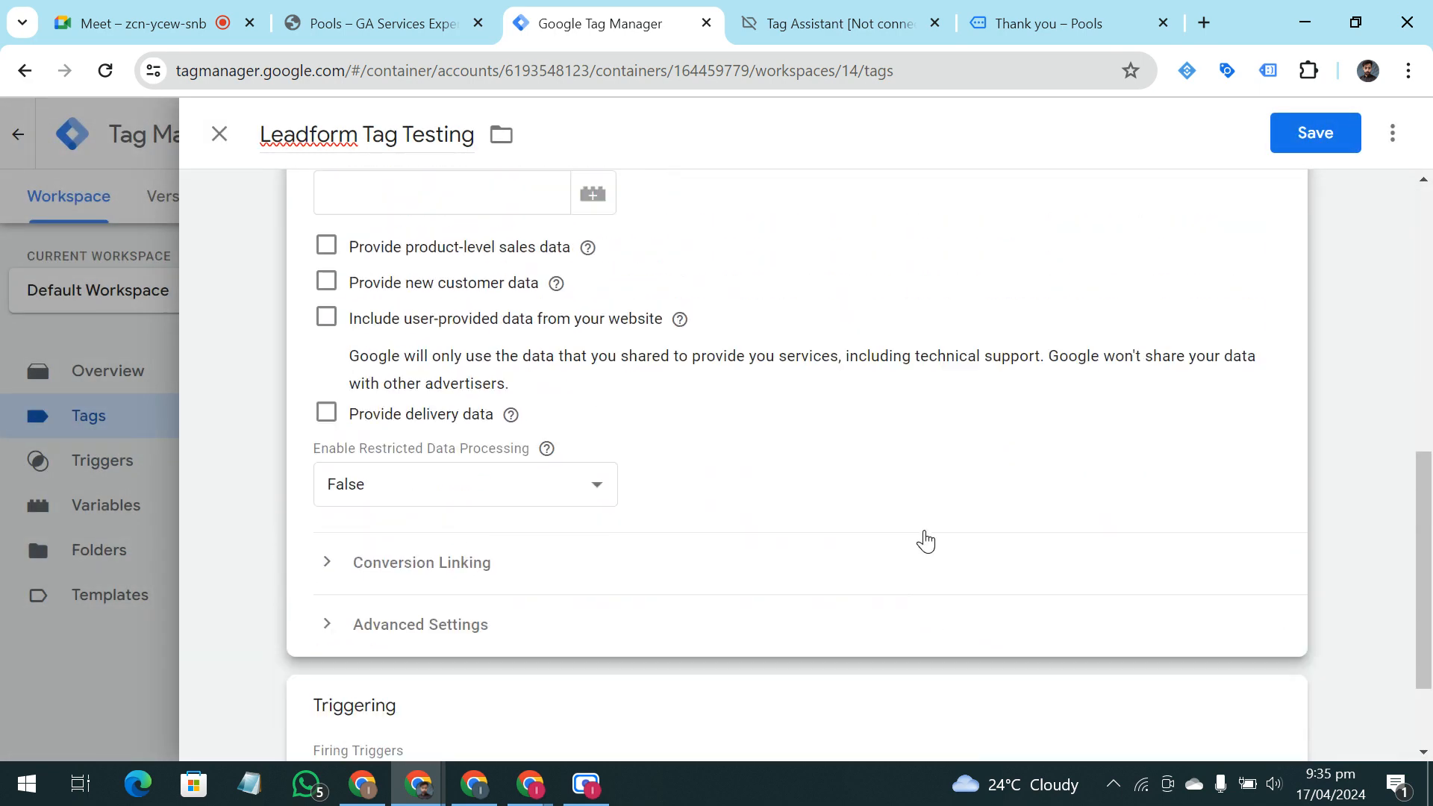
scroll(530, 451, up, 6)
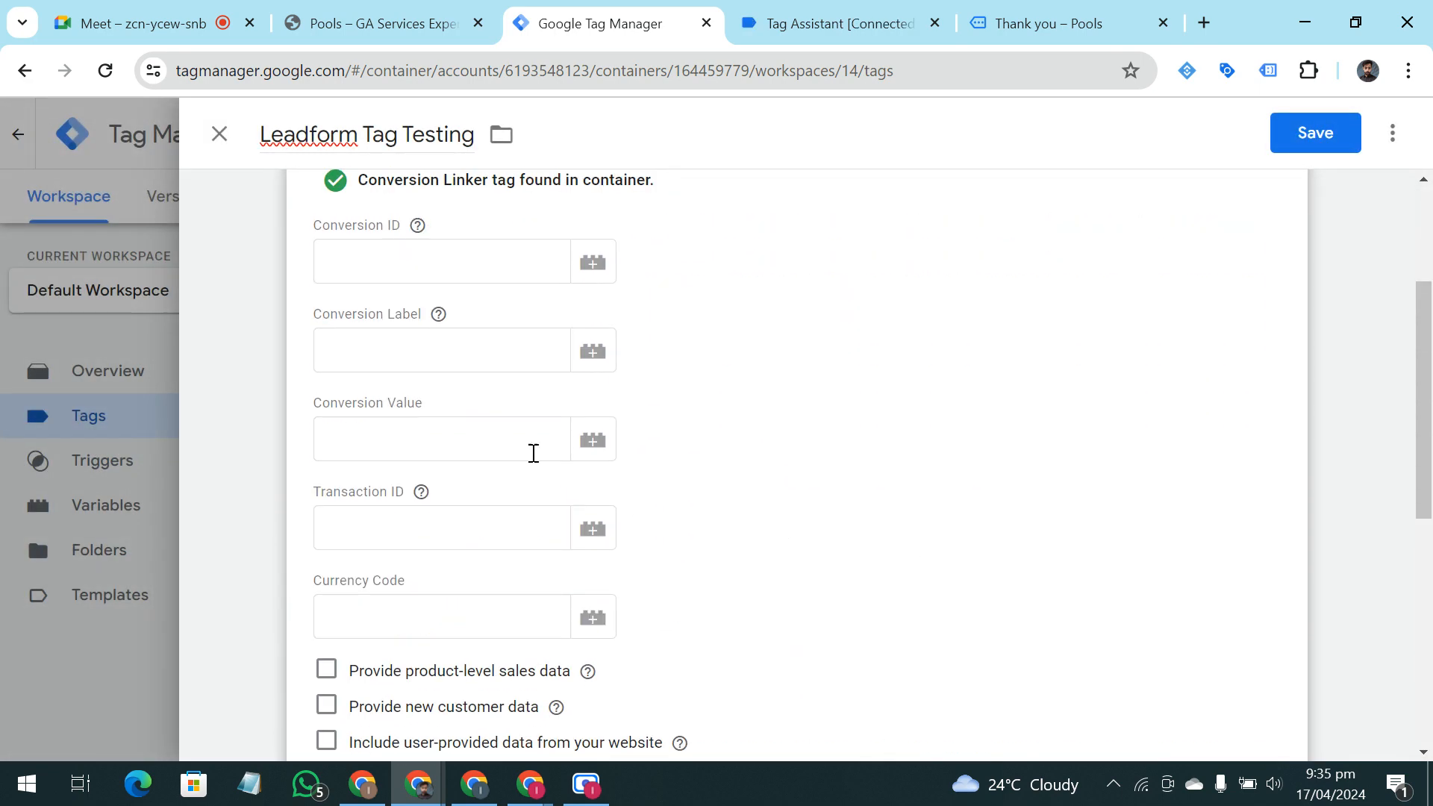
click(219, 135)
click(881, 416)
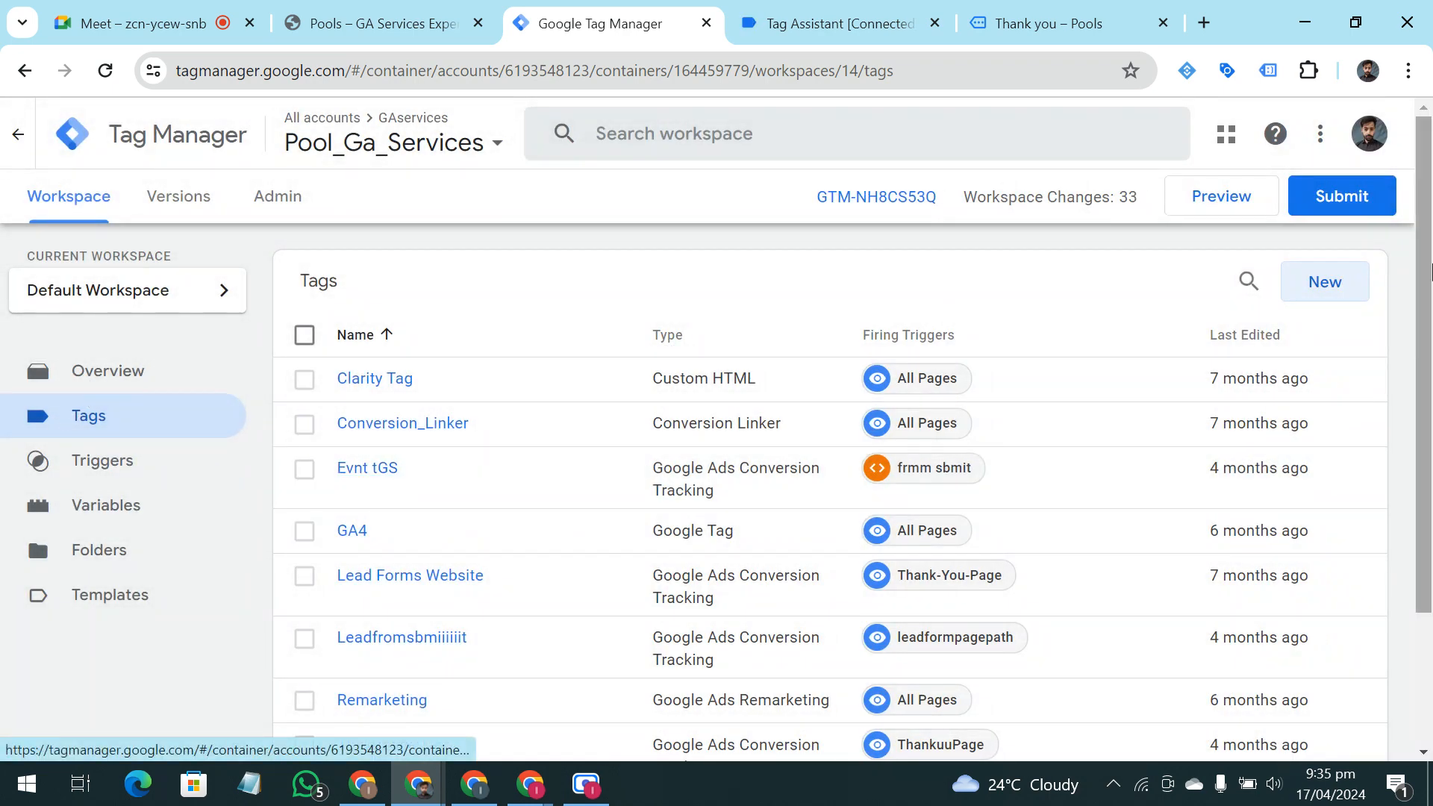
Create a new tag in the workspace and name it "Leadform Tags Testing"
click(1333, 288)
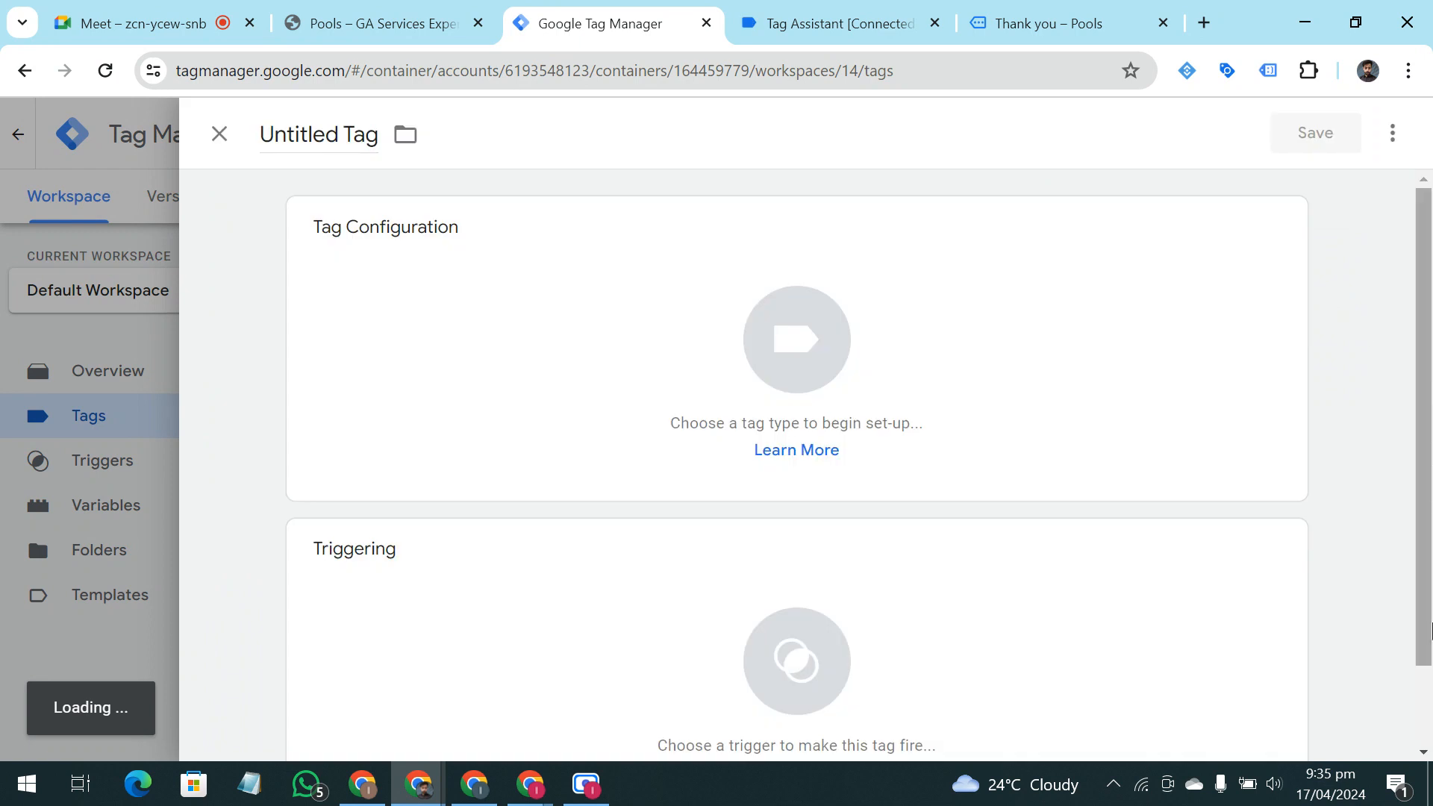
scroll(333, 608, down, 2)
click(320, 140)
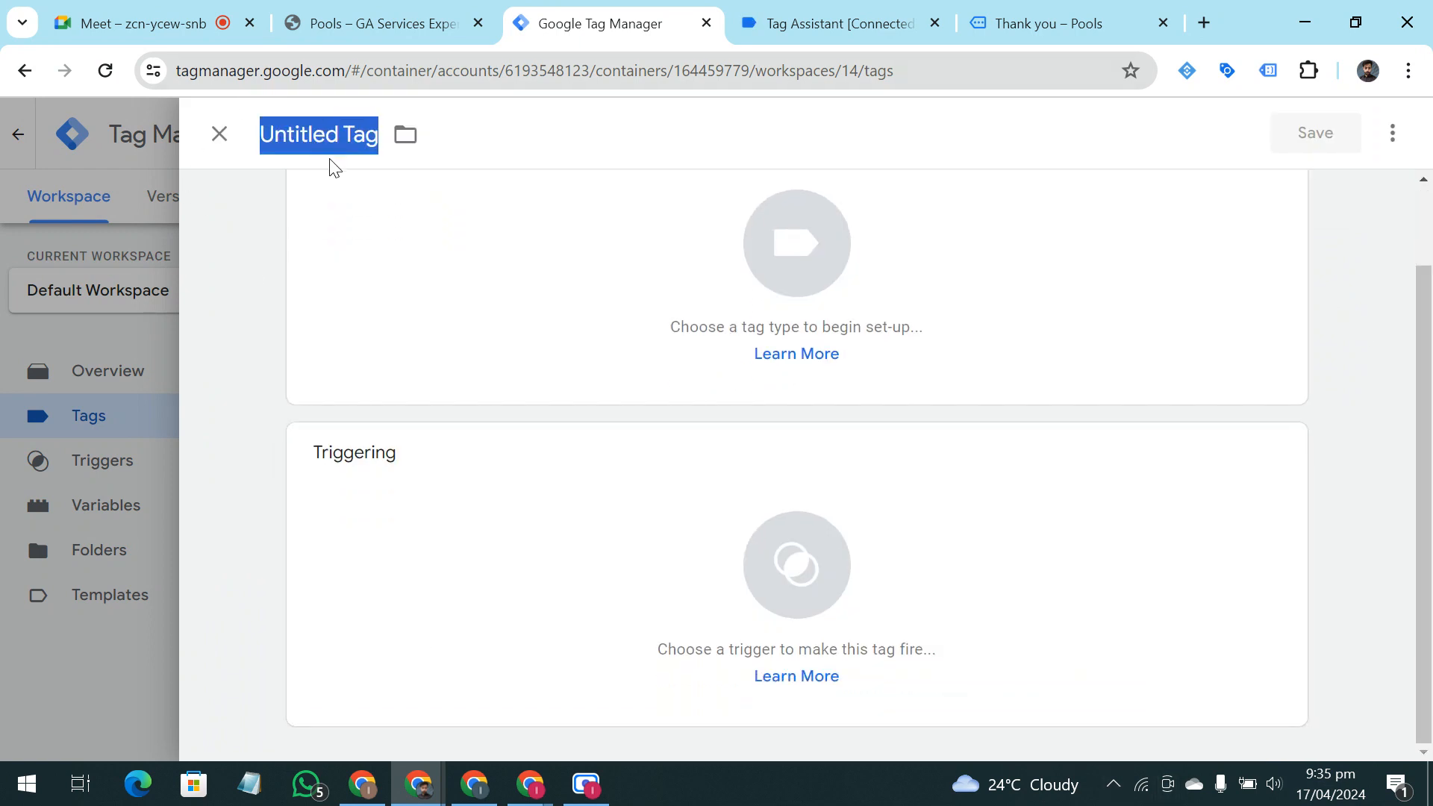
key(BackSpace)
text(LEa)
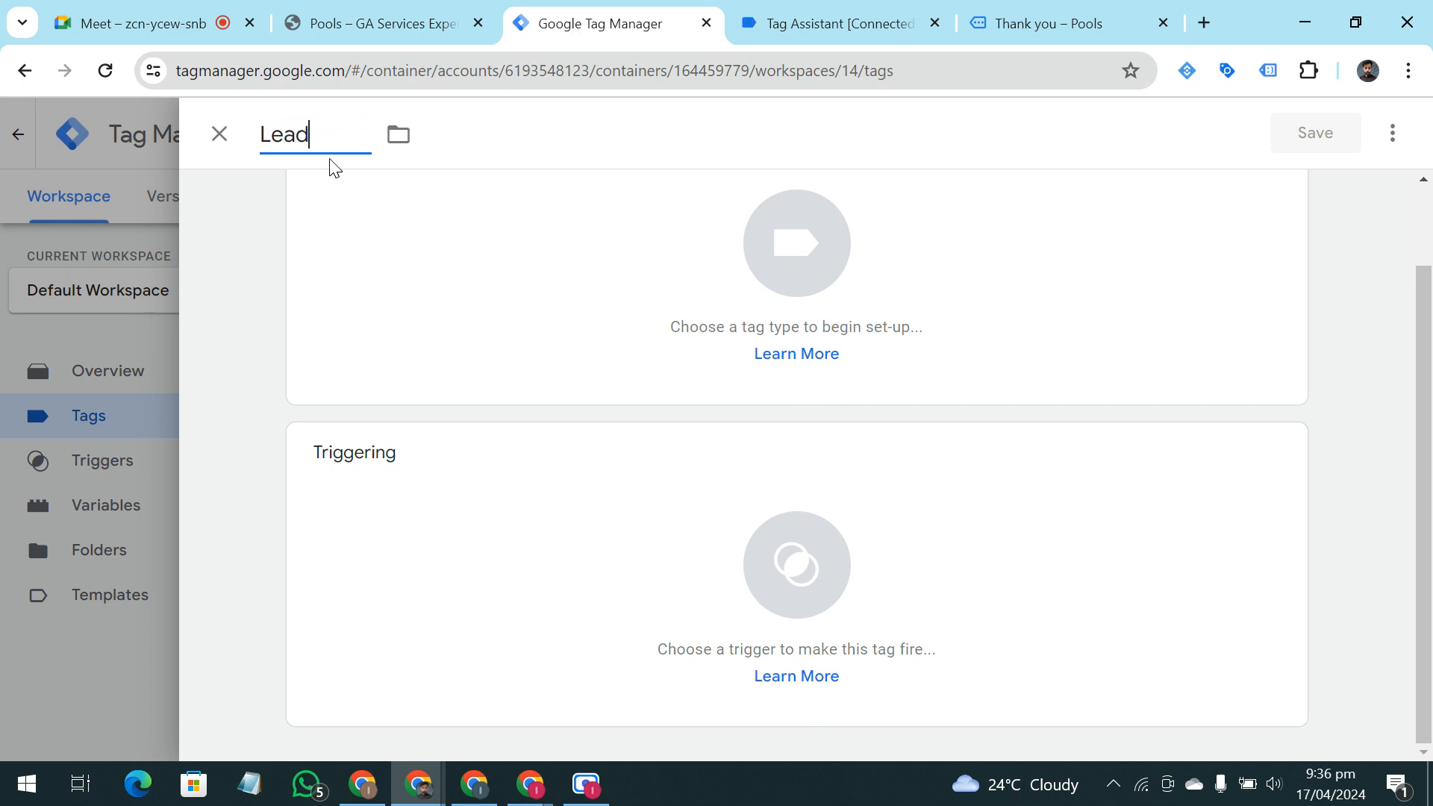
text(dform Tags)
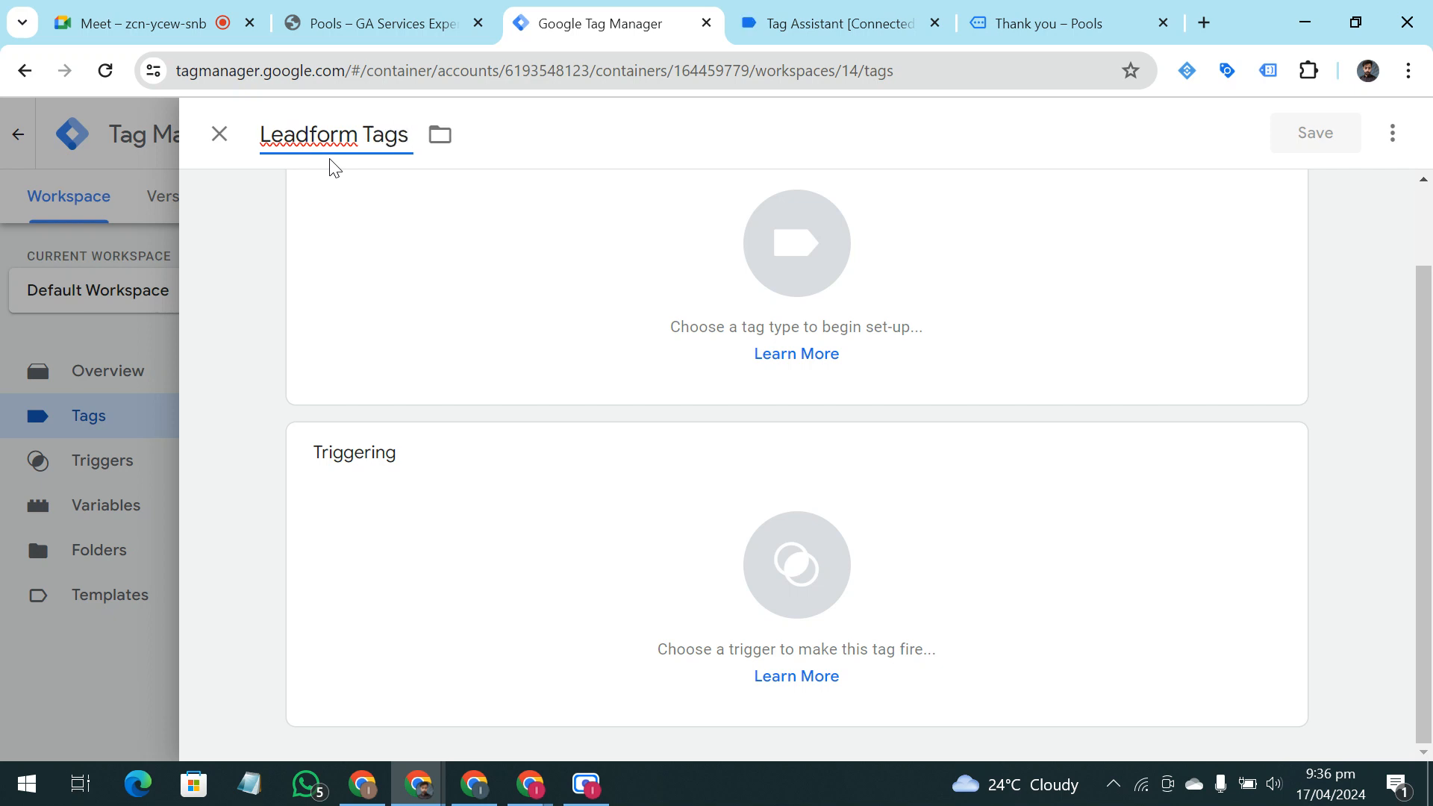
text( Testing)
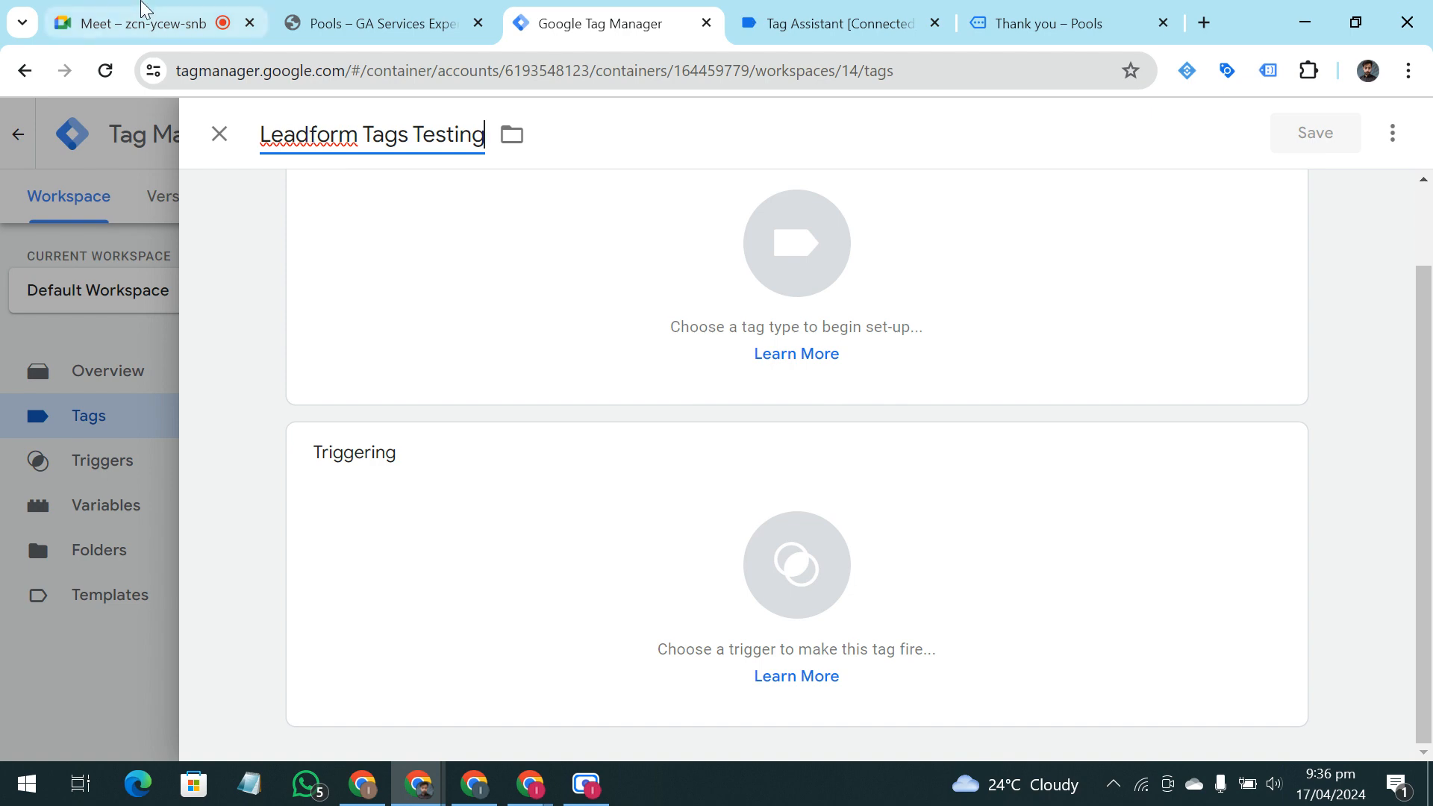
Switch to the Google Meet call, admit the waiting participant, and return to Google Tag Manager
click(119, 10)
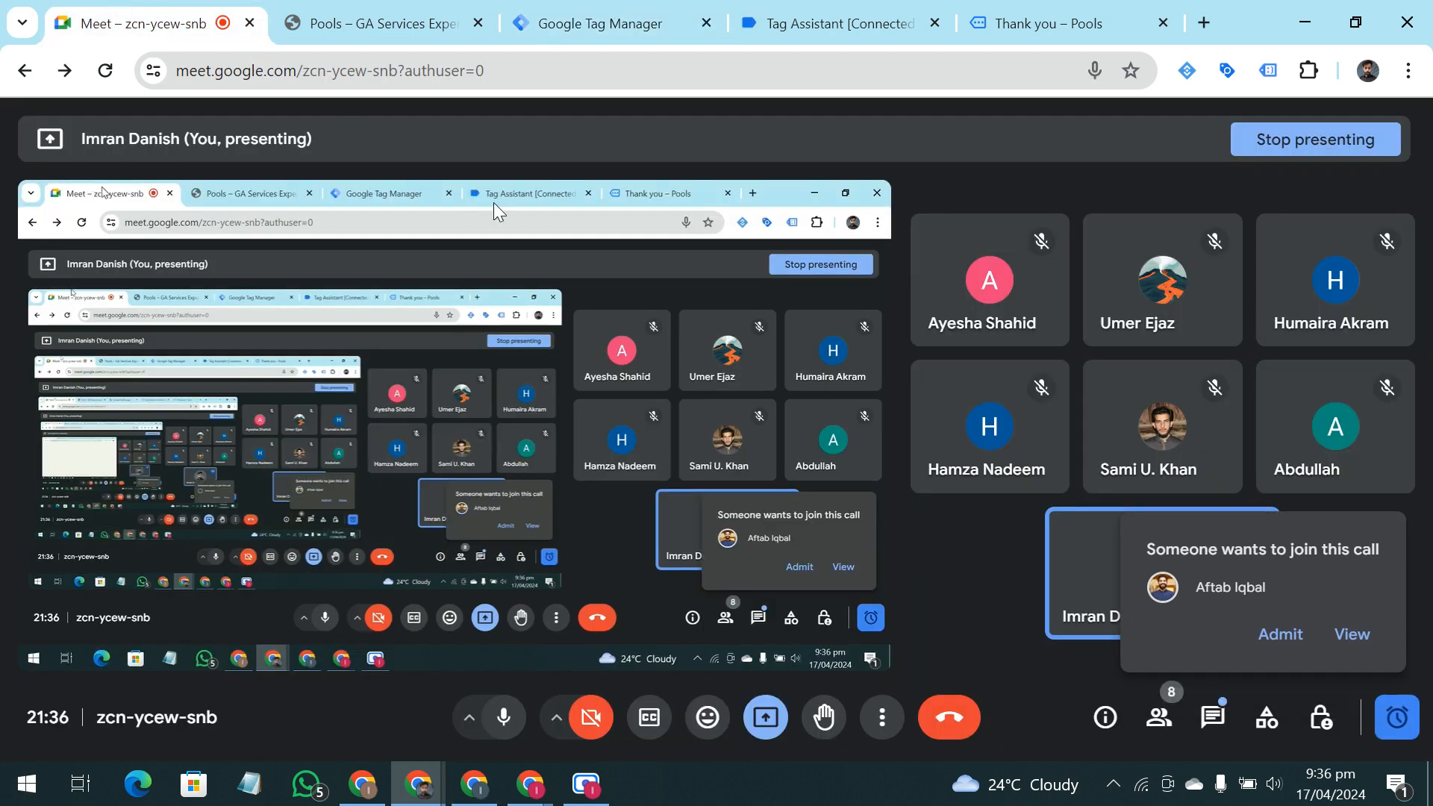
click(1298, 634)
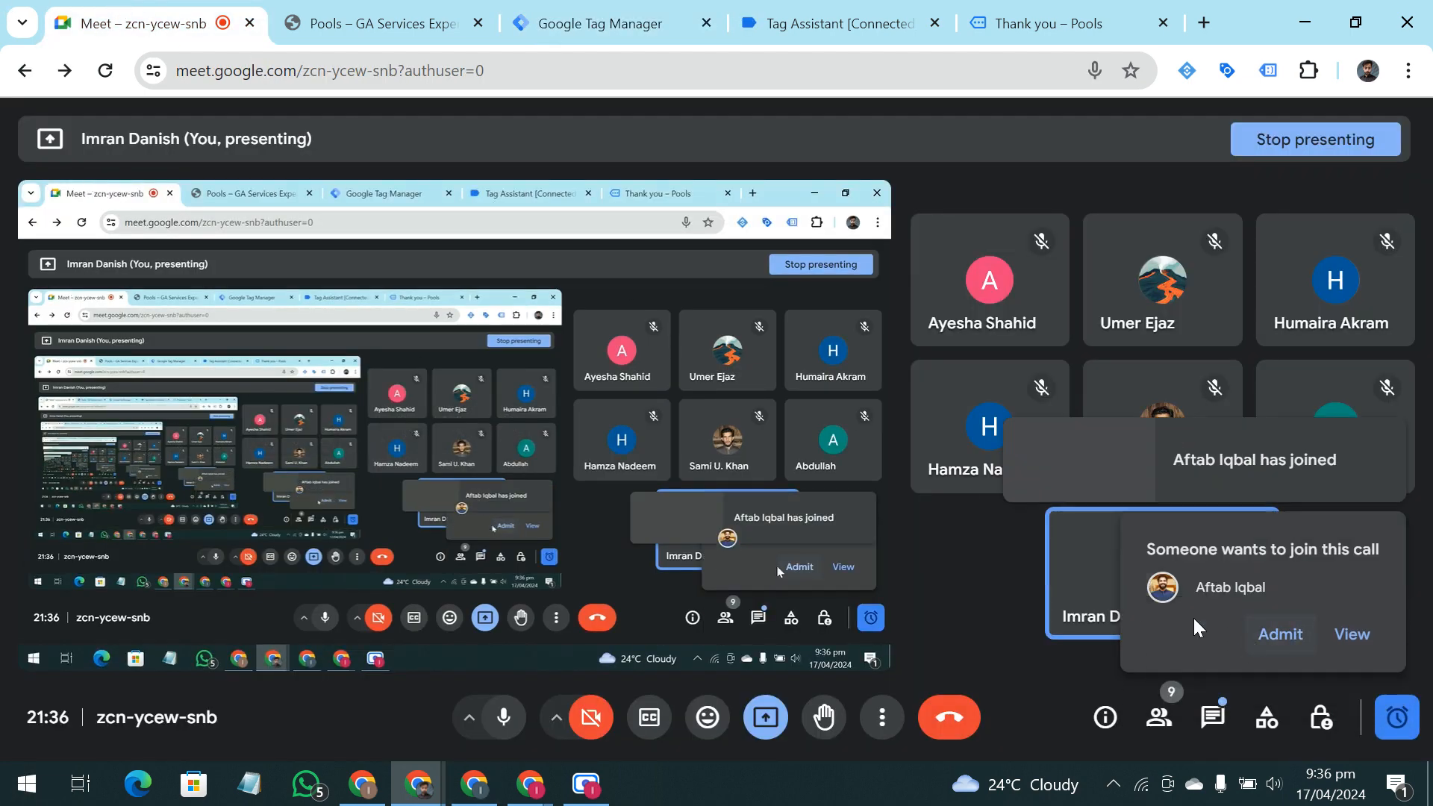
click(597, 23)
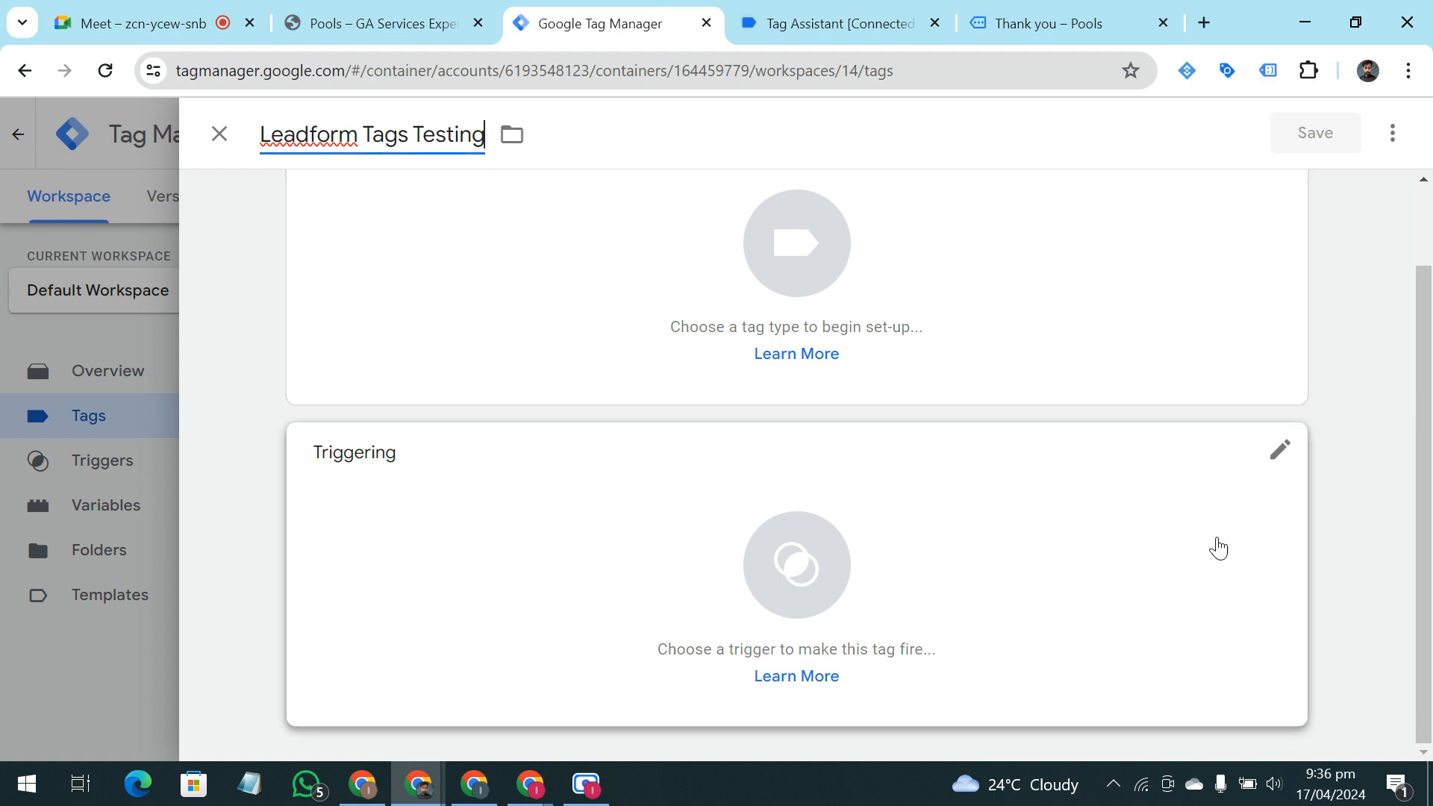
Assign Leadform Trigger Testing as the new tag's firing trigger and set its type to Google Ads Conversion Tracking
click(781, 616)
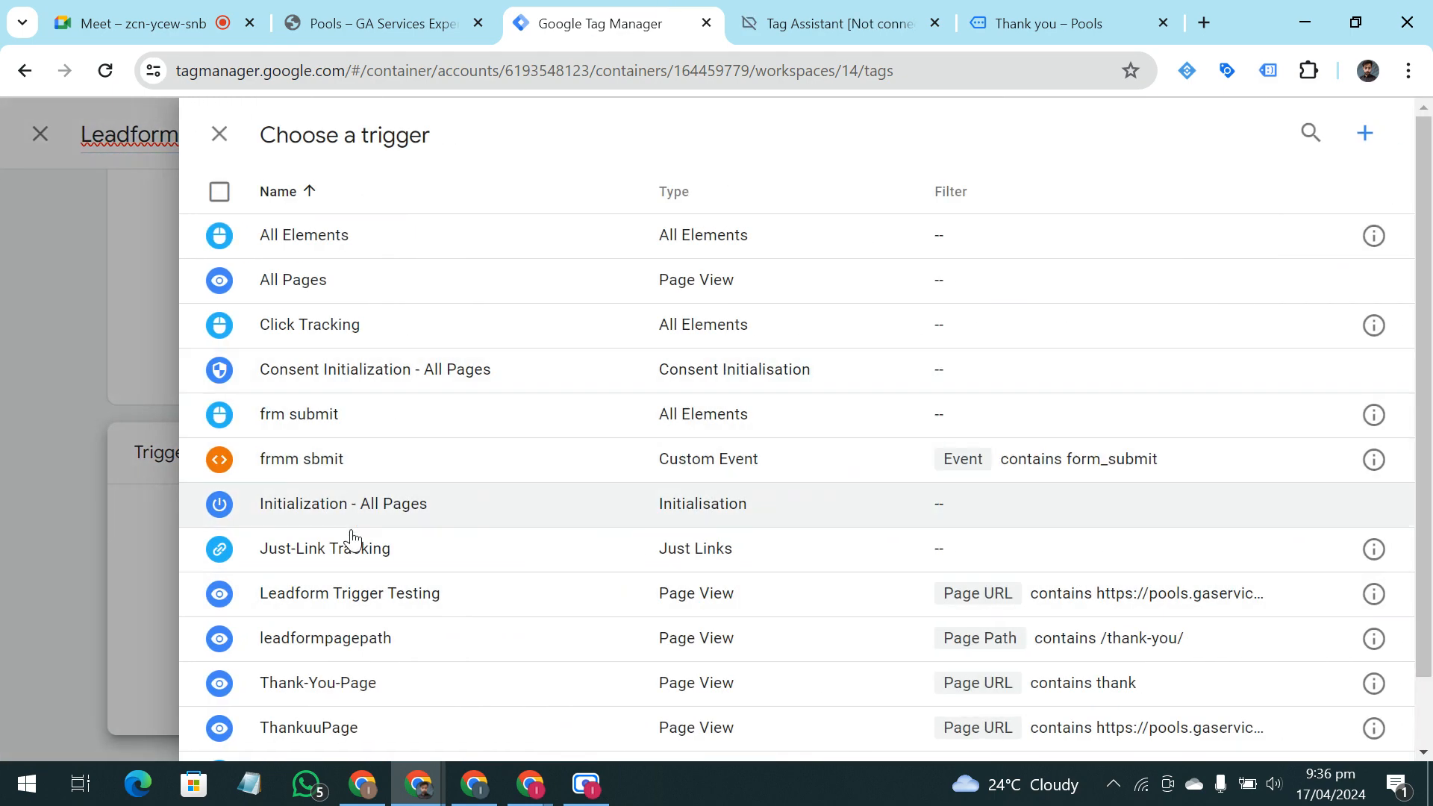
click(356, 597)
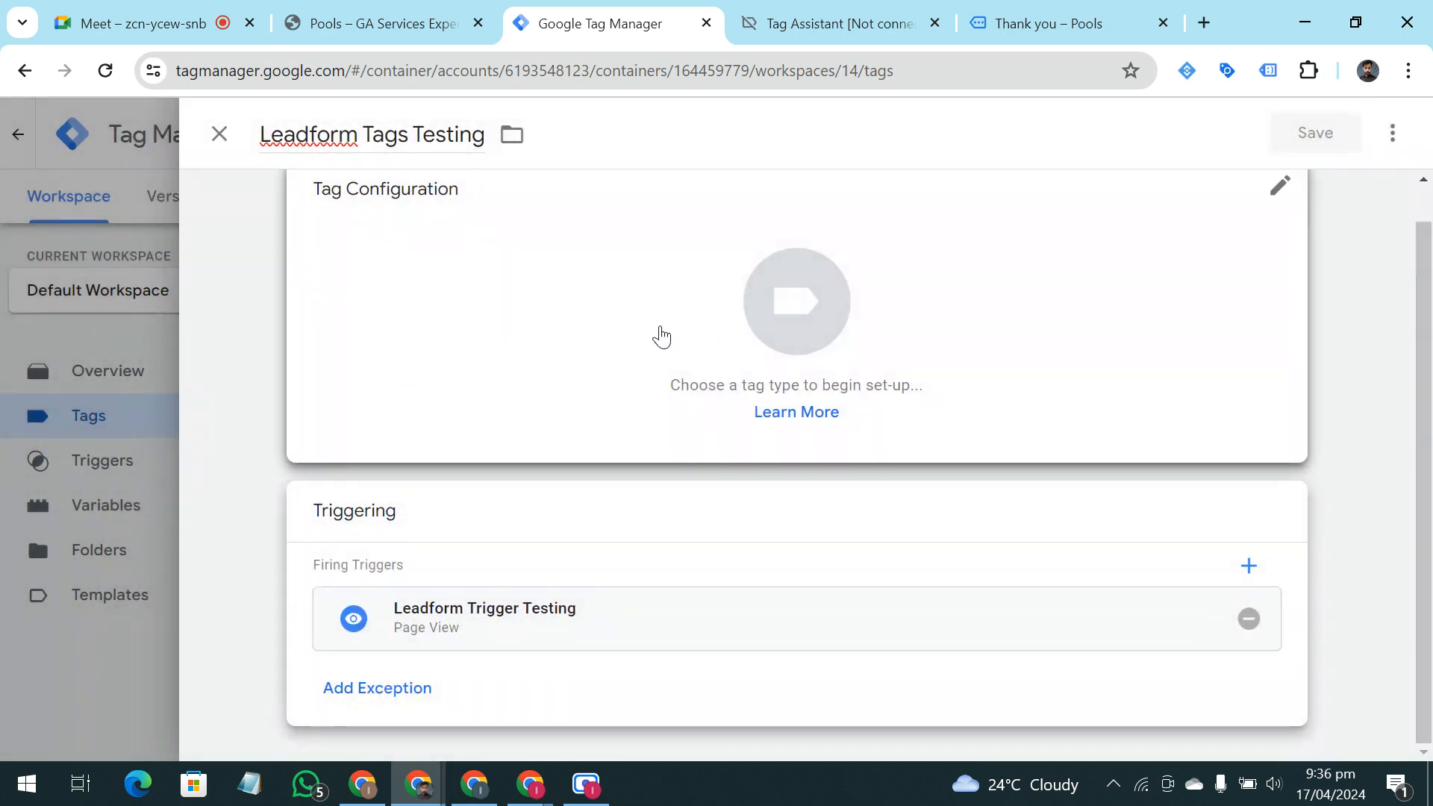
click(660, 333)
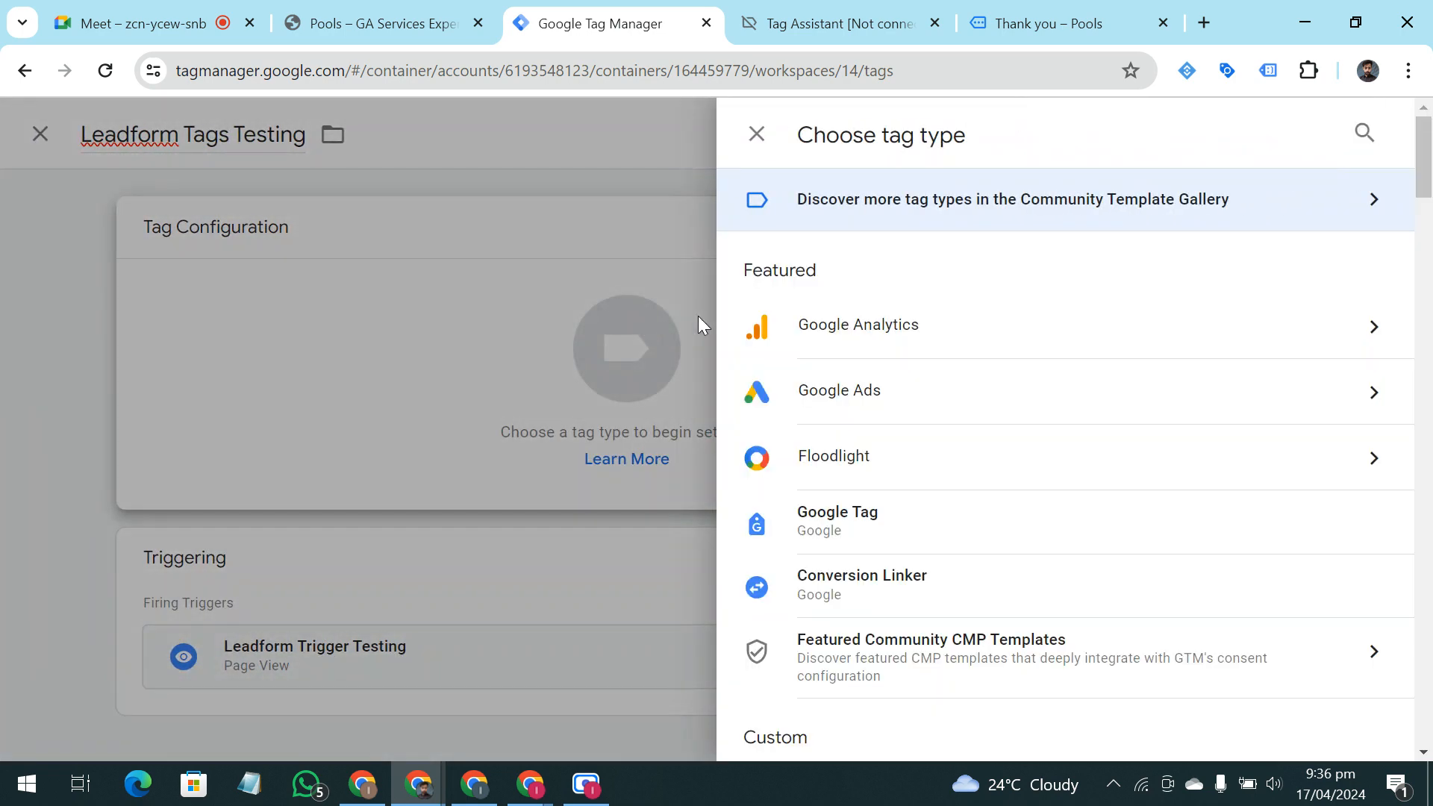
click(828, 407)
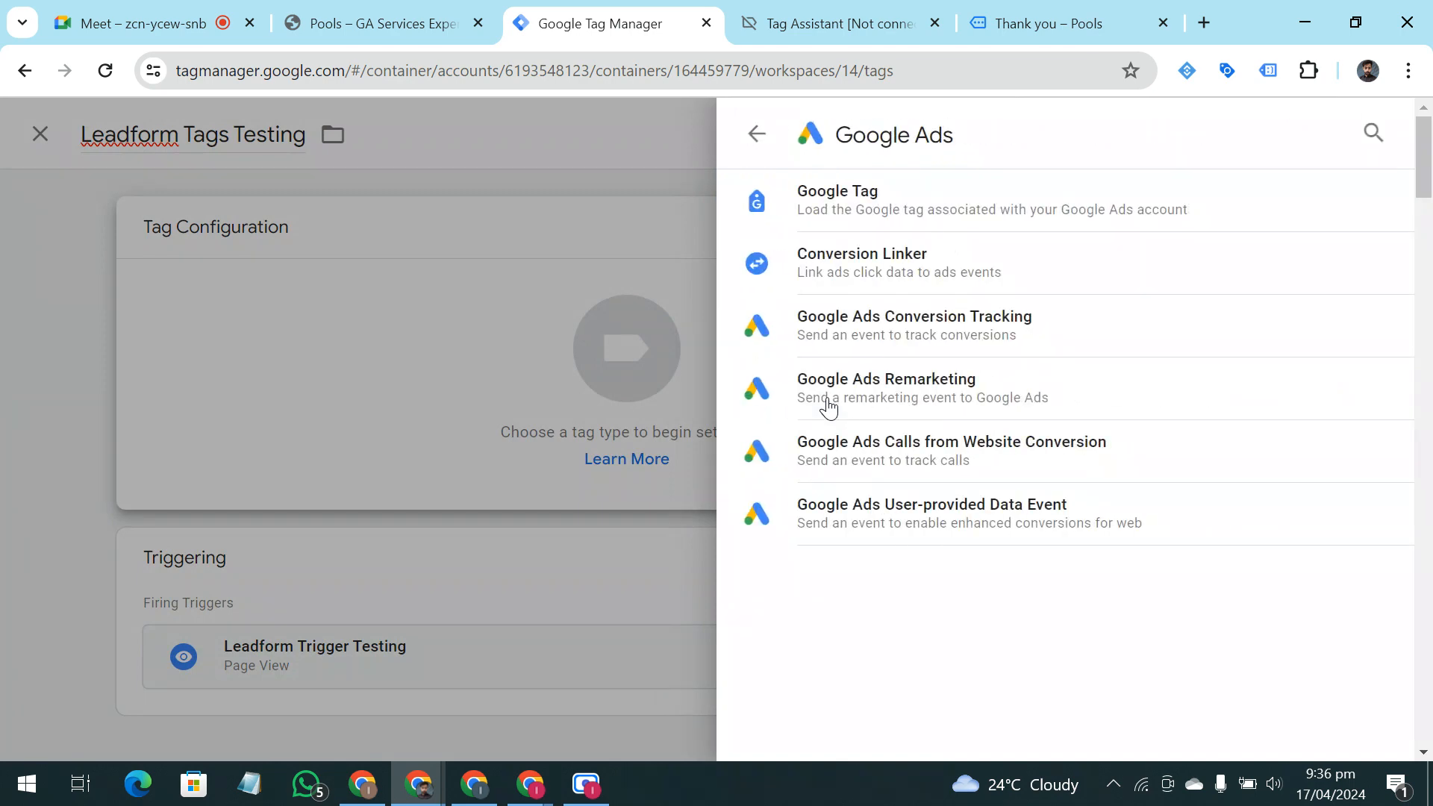
click(876, 343)
scroll(843, 412, down, 1)
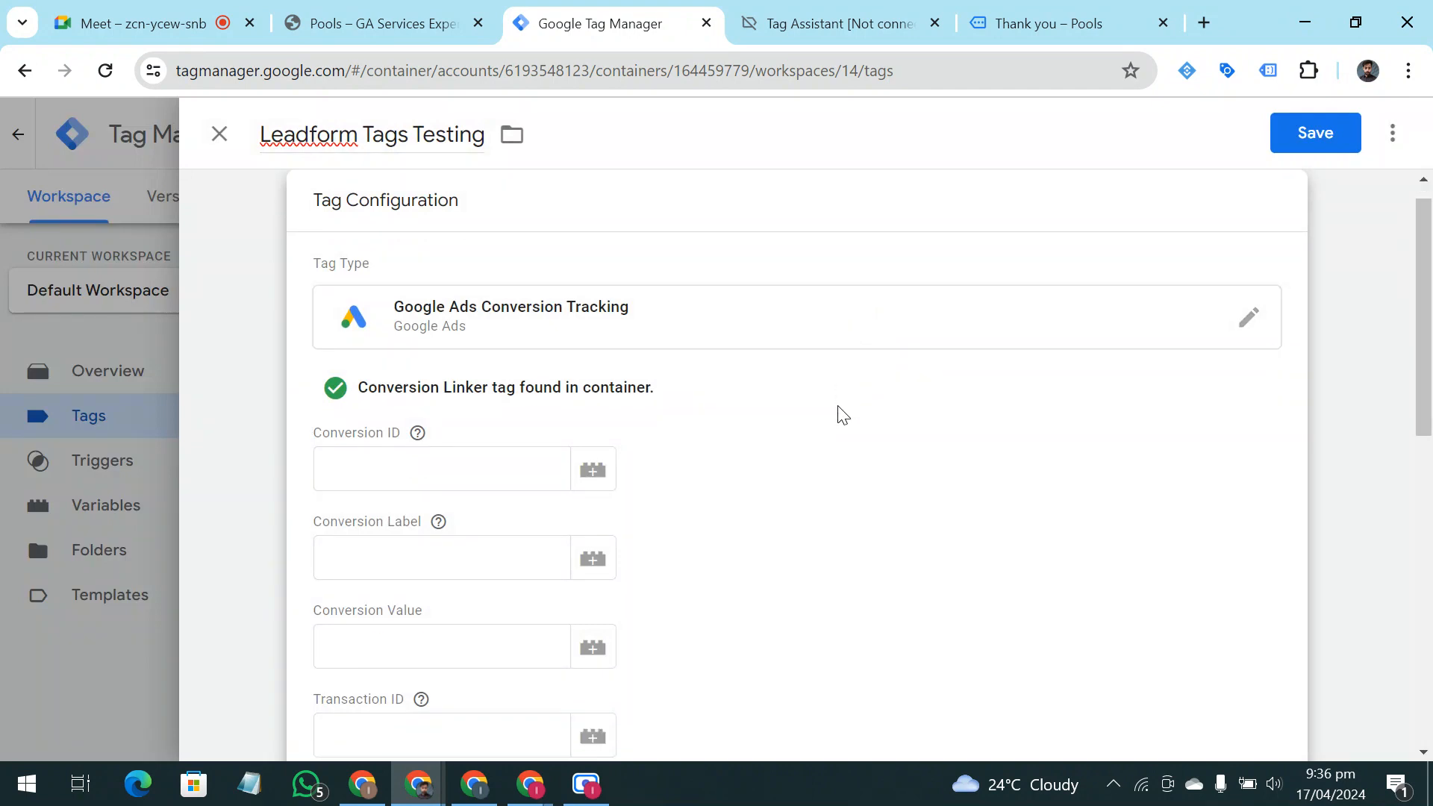
scroll(842, 432, down, 2)
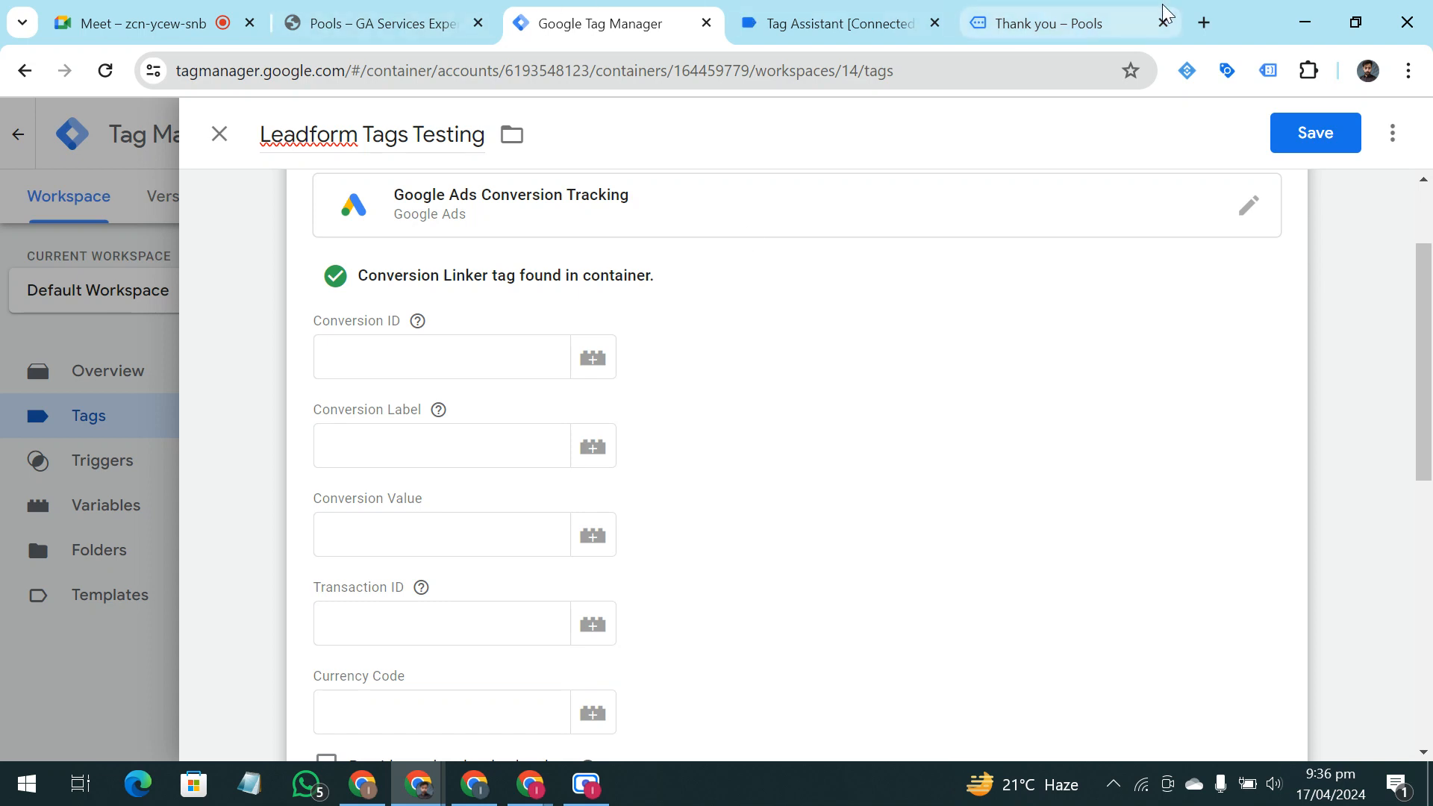
Open Google Ads in a new browser tab, sign in, and select the first listed Google Ads account
click(1203, 22)
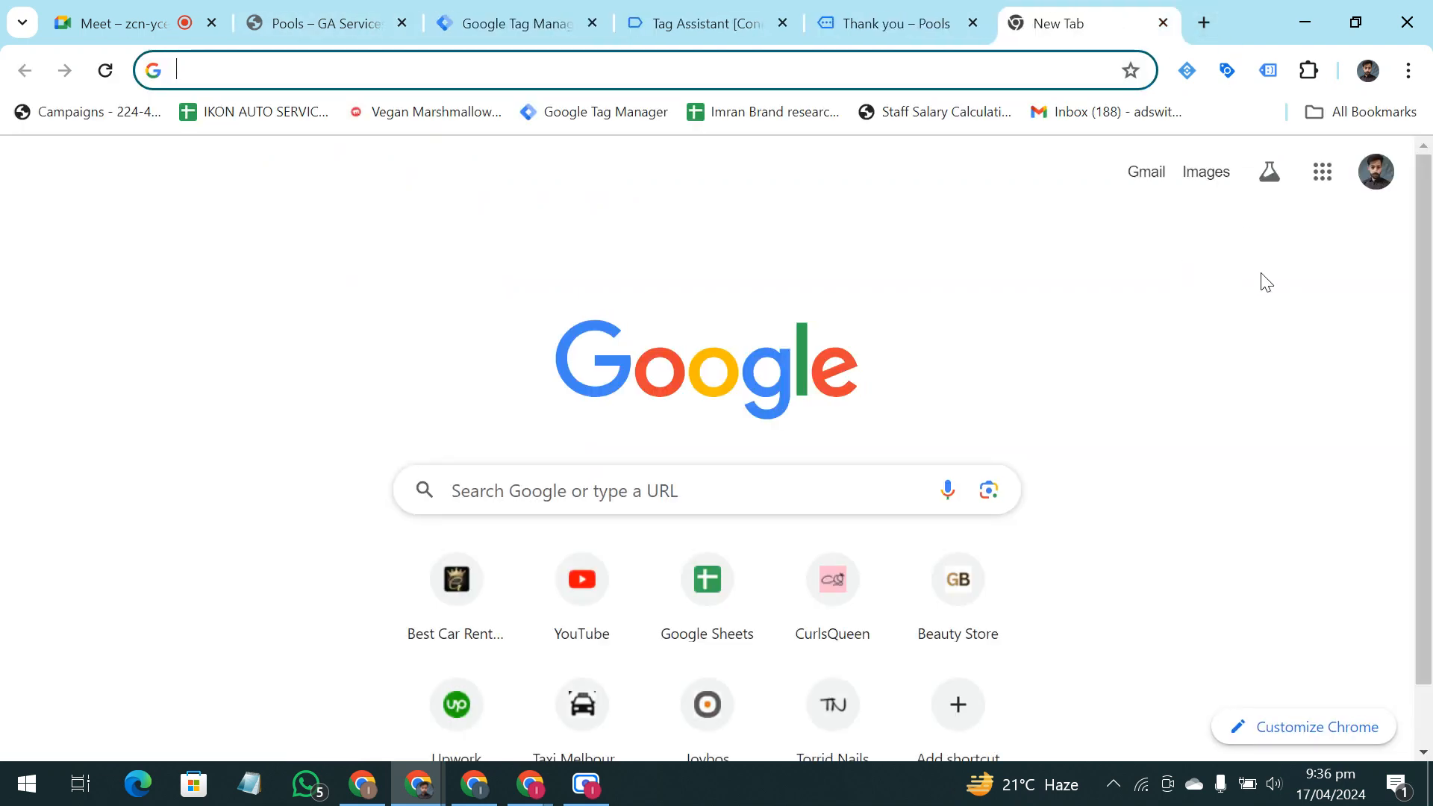
click(1322, 171)
scroll(1223, 350, down, 10)
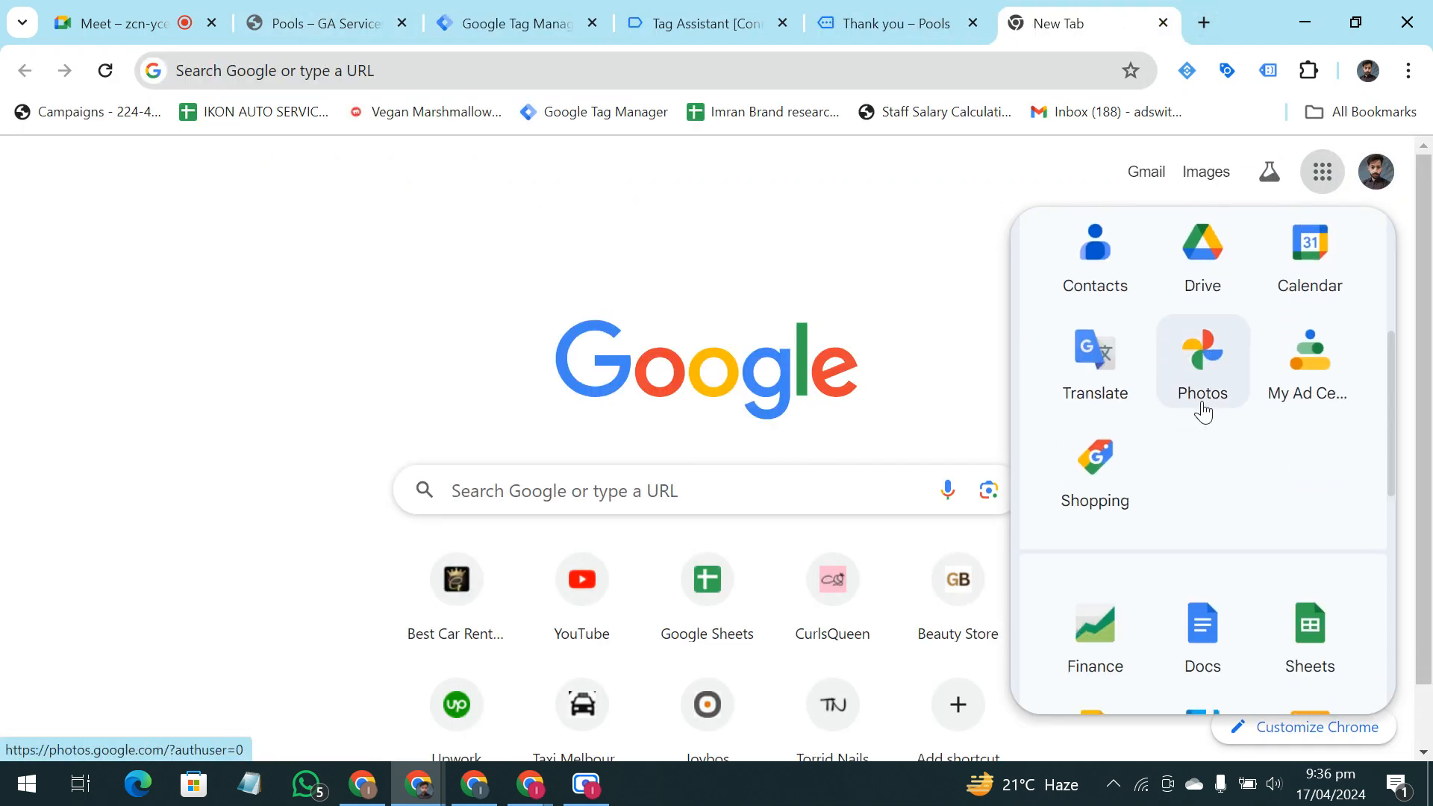
click(1065, 463)
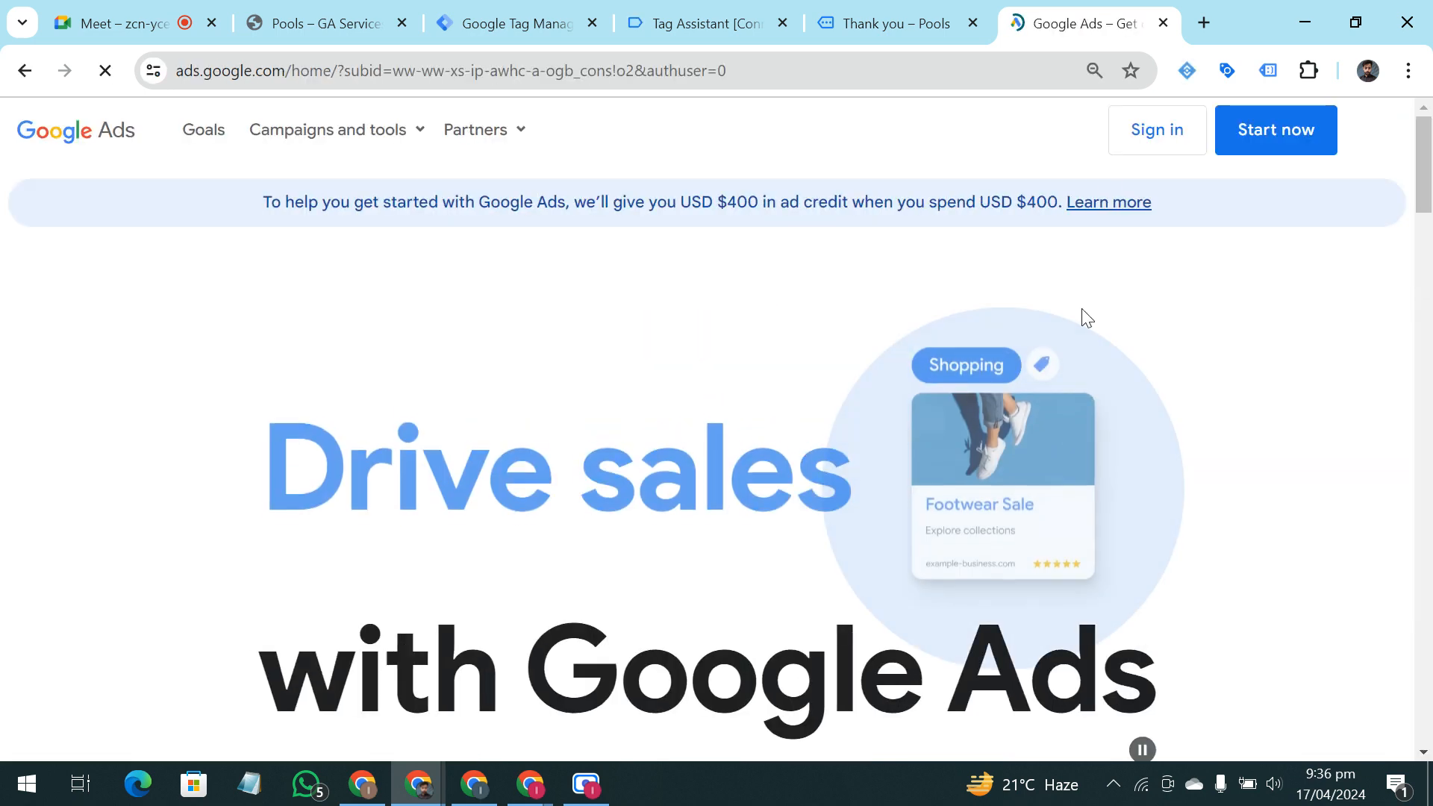
click(1127, 138)
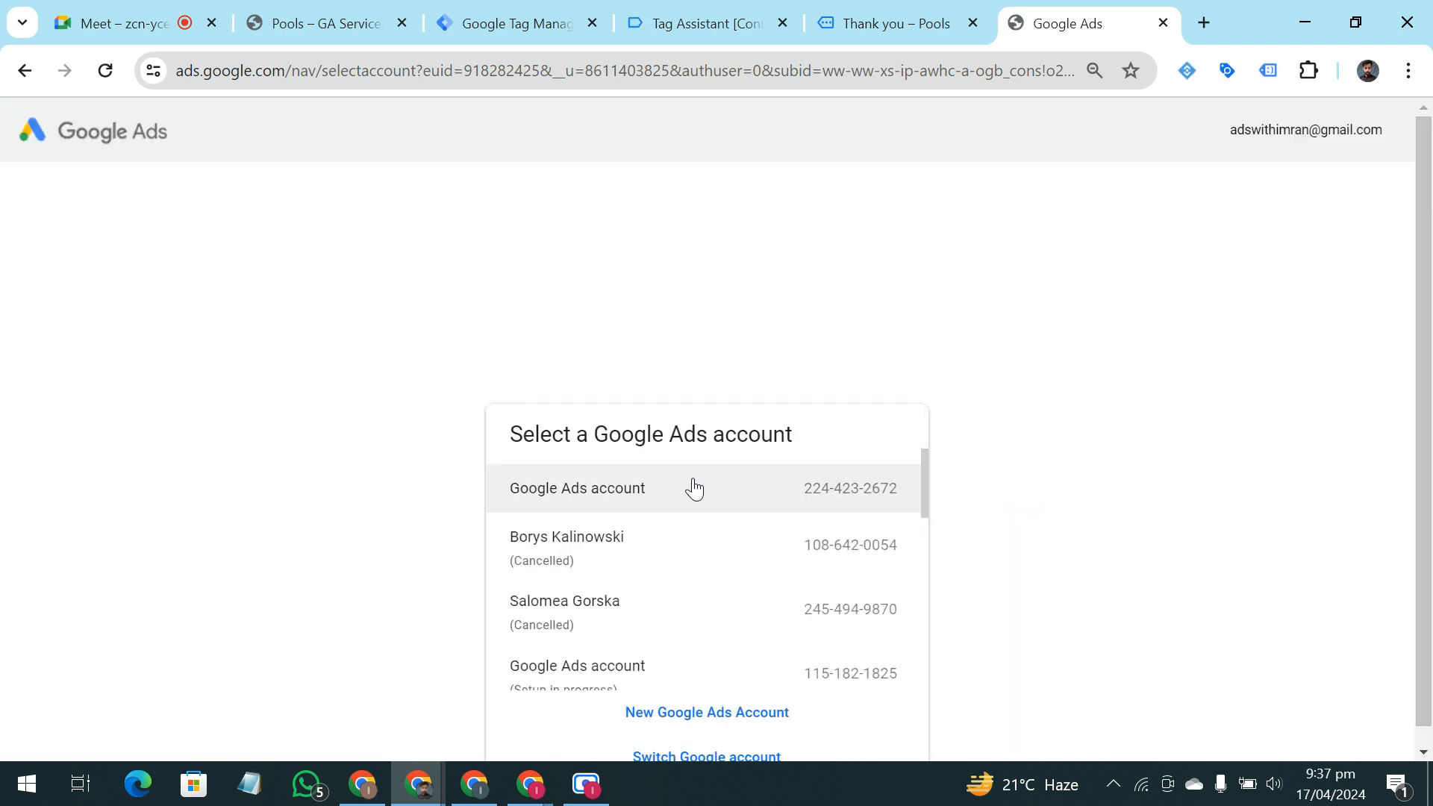
scroll(697, 488, down, 5)
click(698, 494)
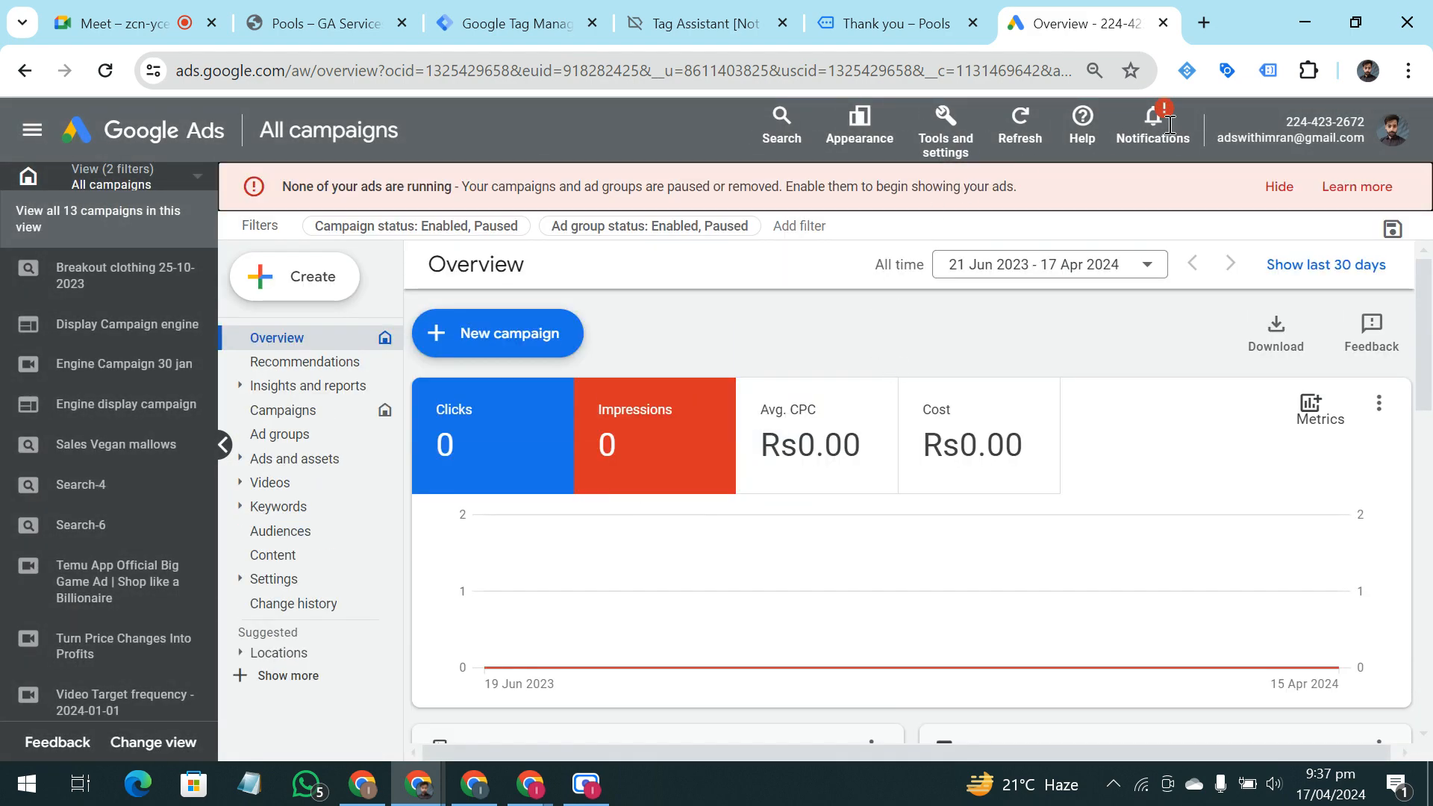
Dismiss the notices on the Google Ads overview and collapse the campaign list
click(1262, 196)
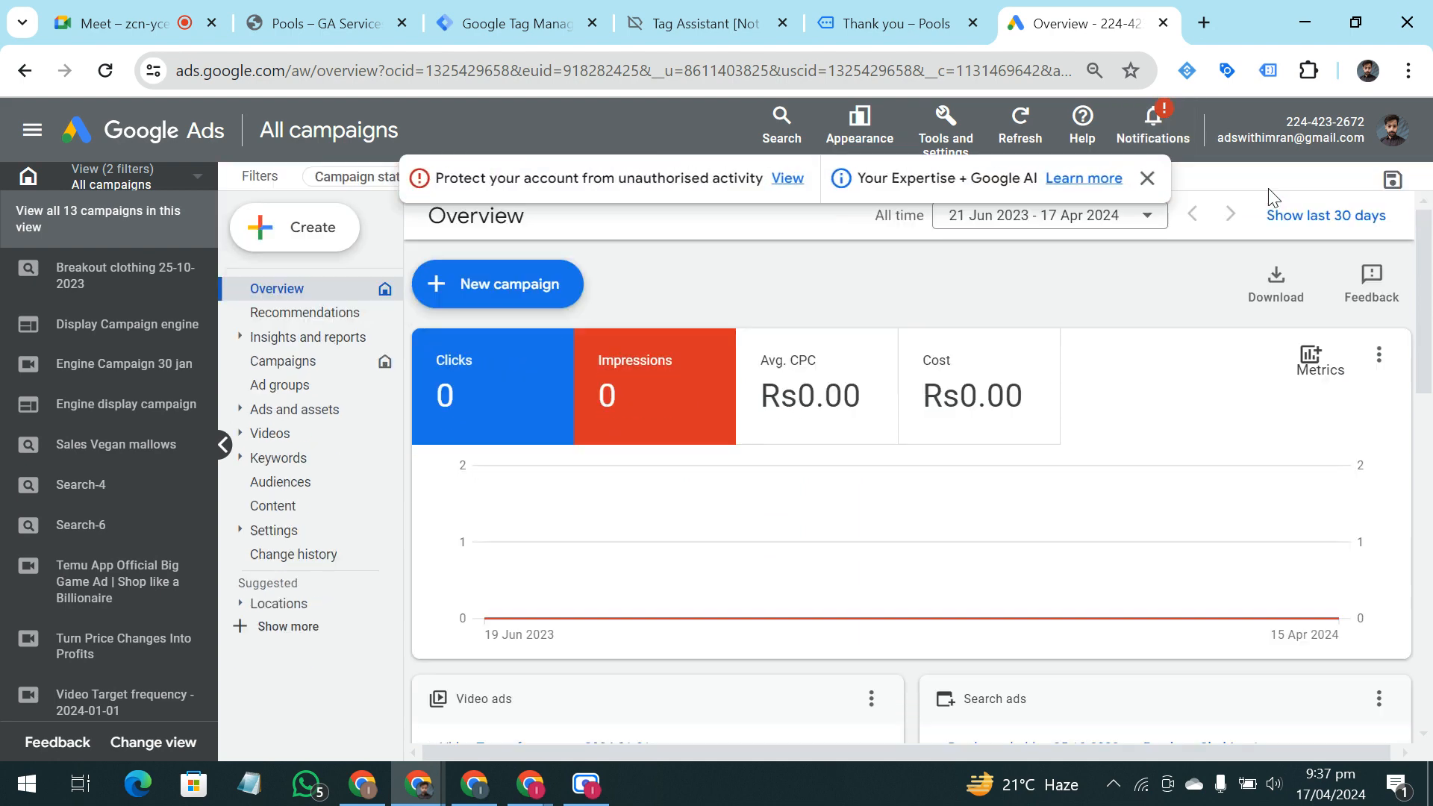
click(1148, 179)
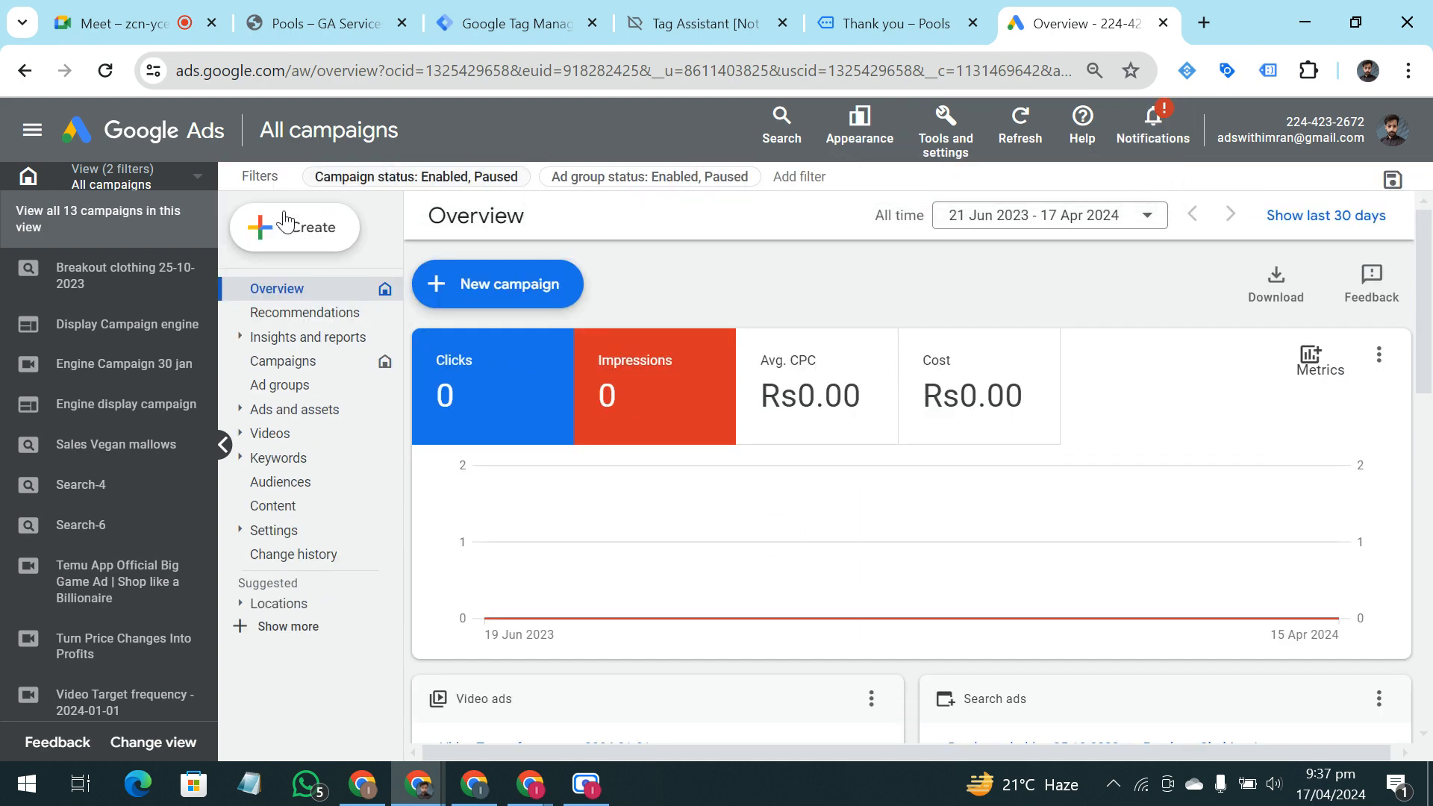
click(224, 446)
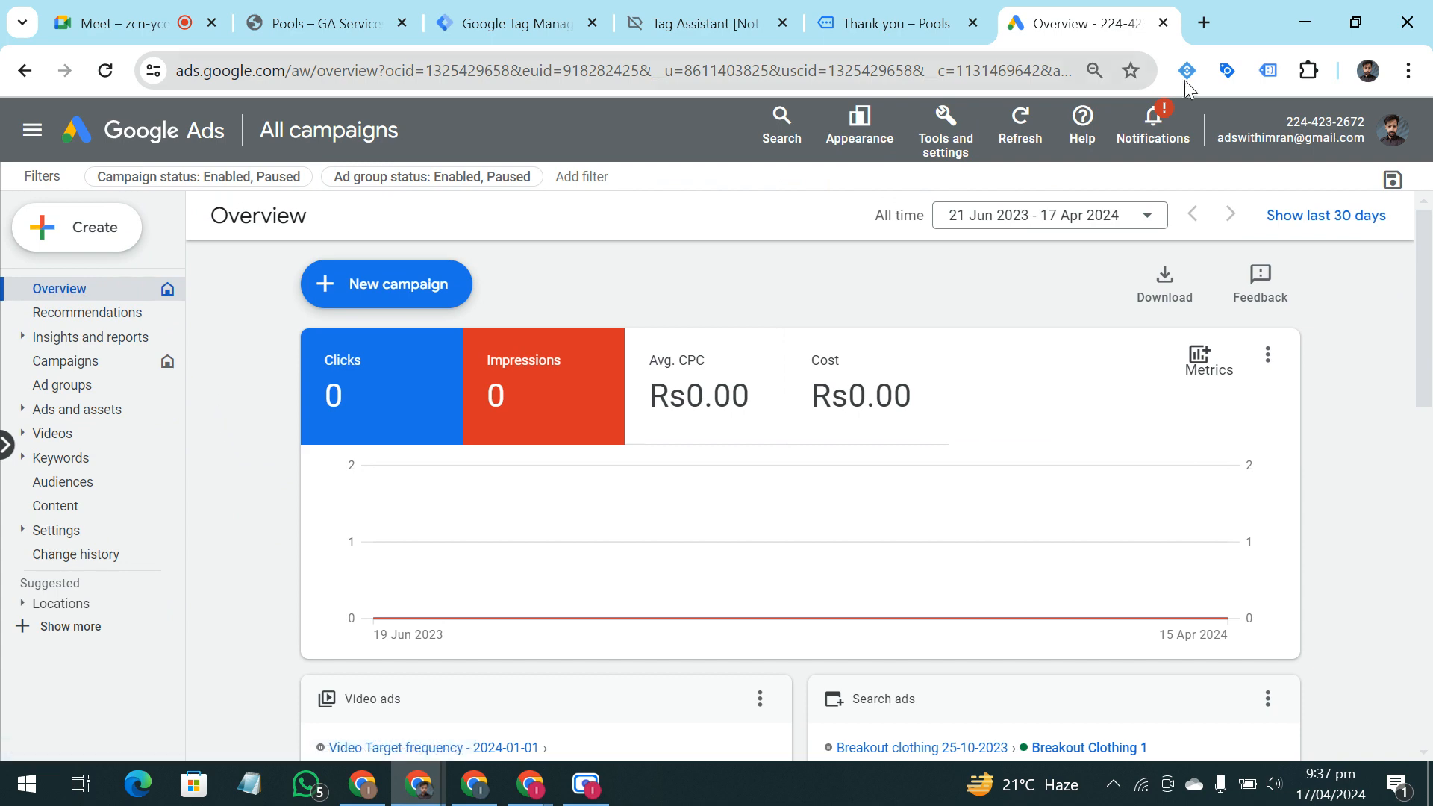
Open the Conversions page of the Google Ads account and show the list of available accounts
click(938, 161)
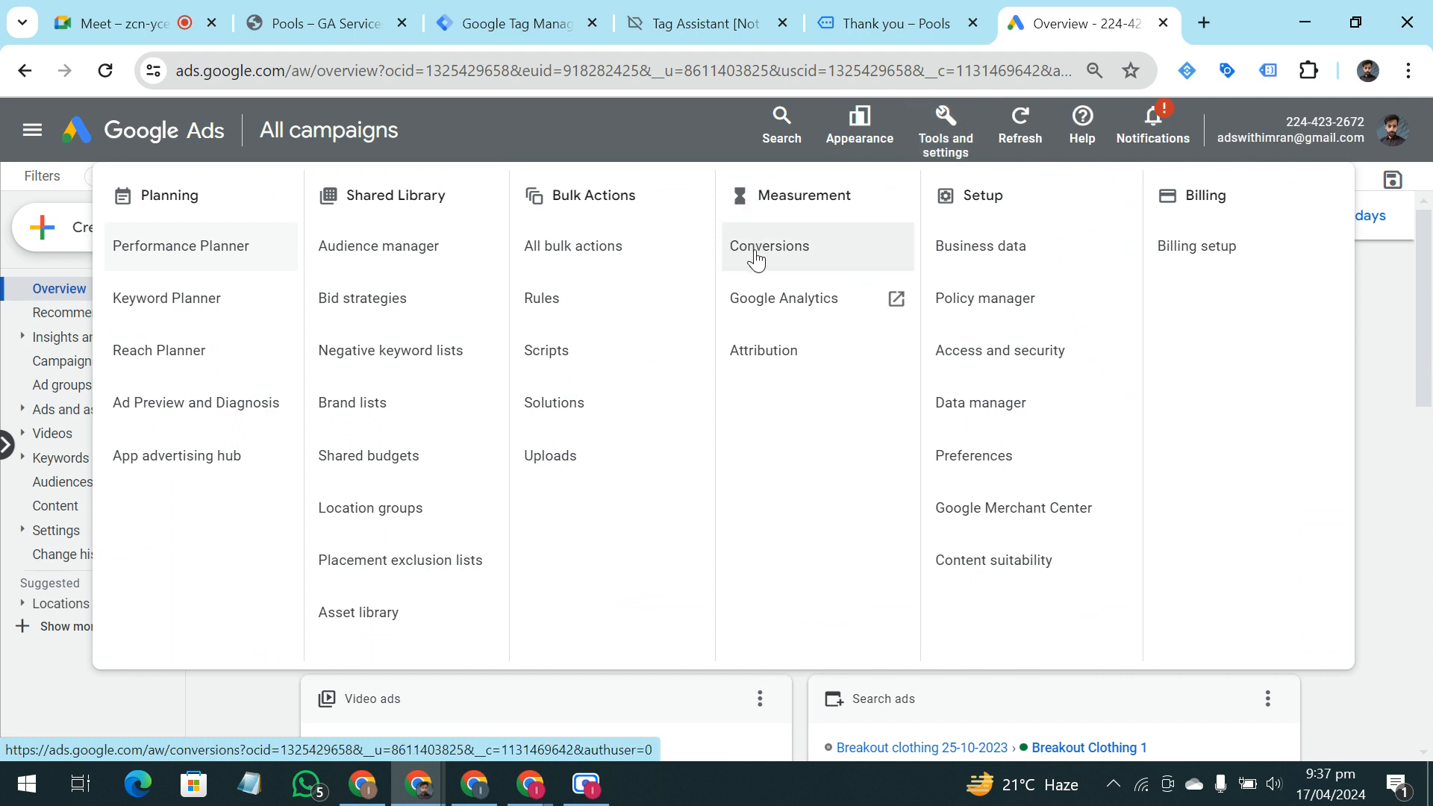
click(831, 248)
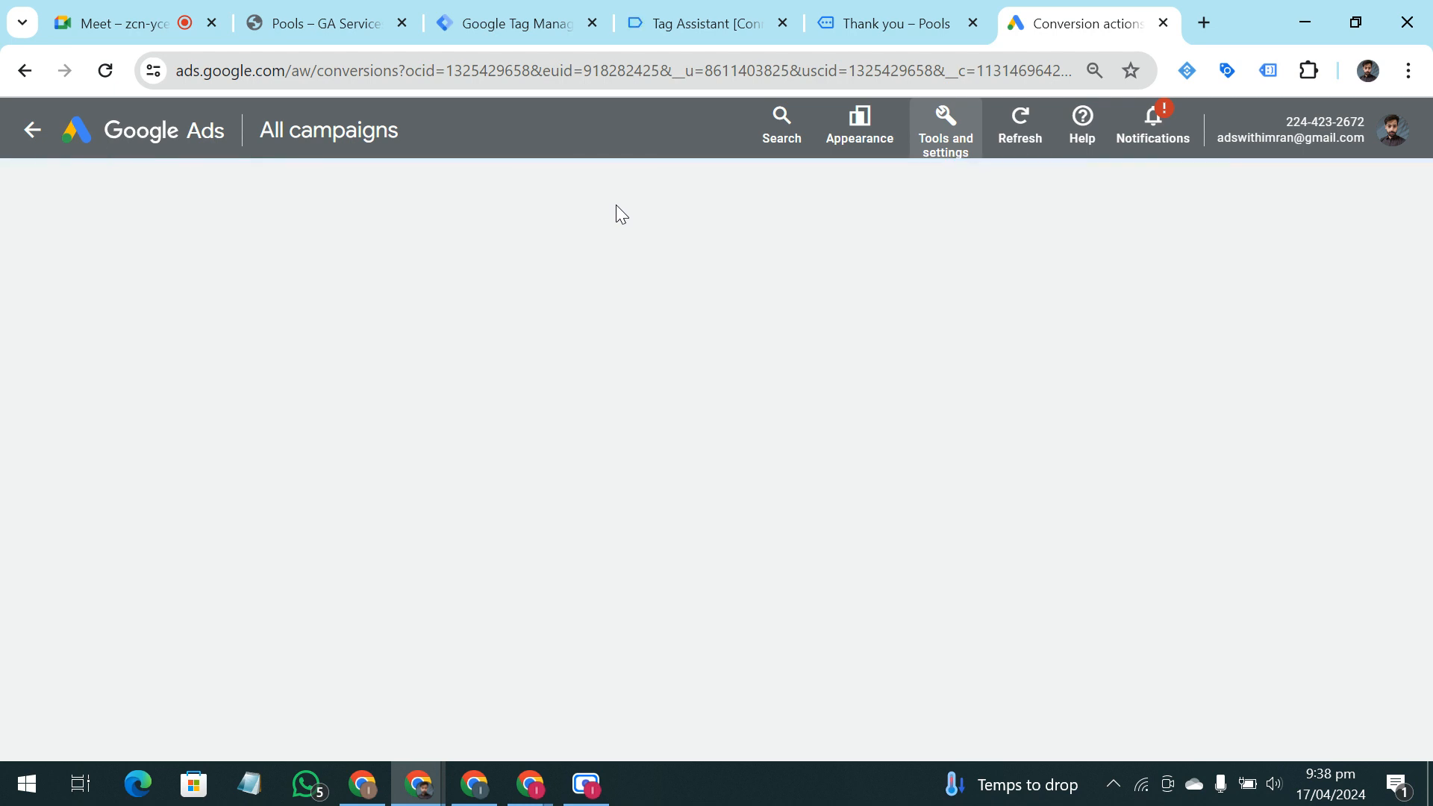
click(1403, 128)
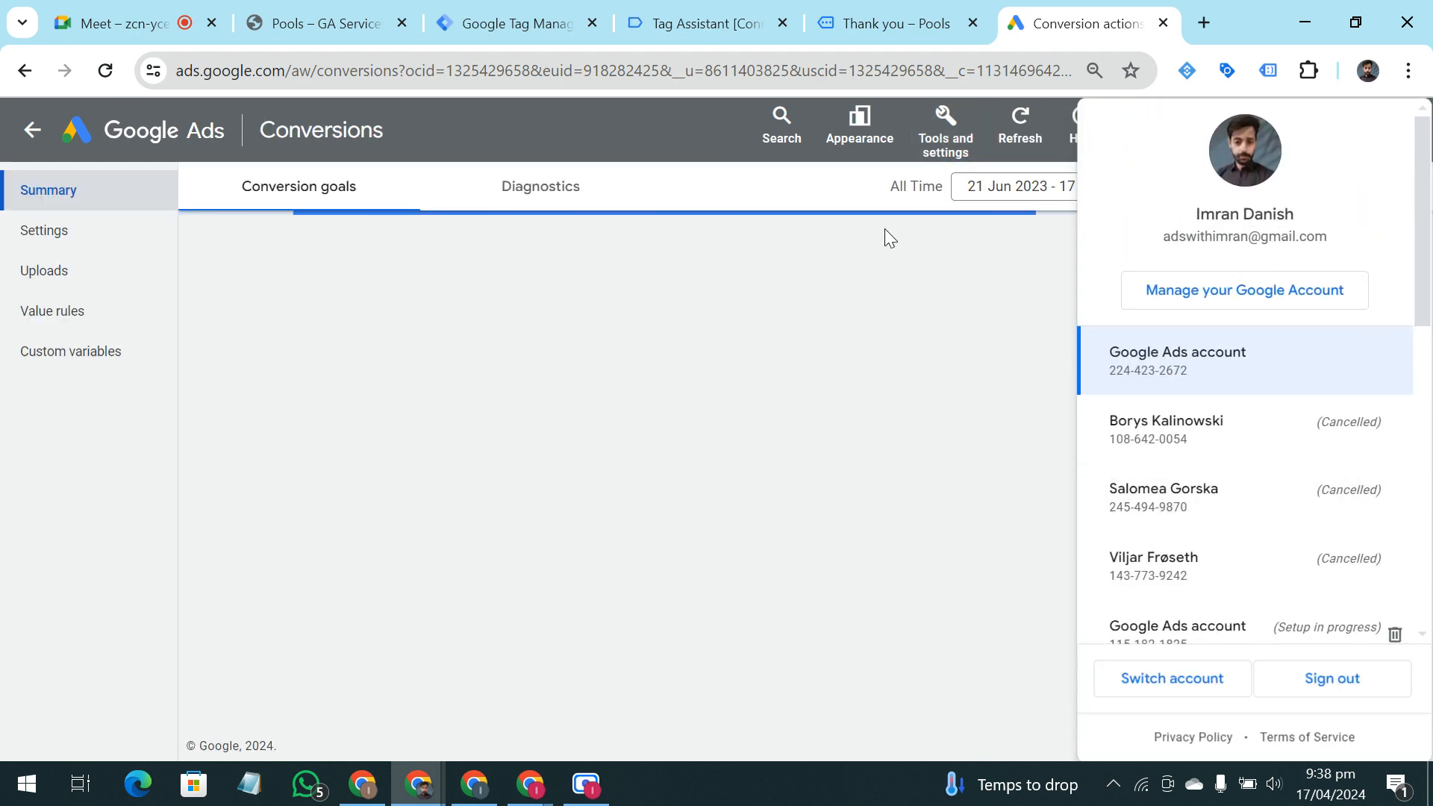
Close the account list and start a new conversion action that tracks actions on the website
click(690, 142)
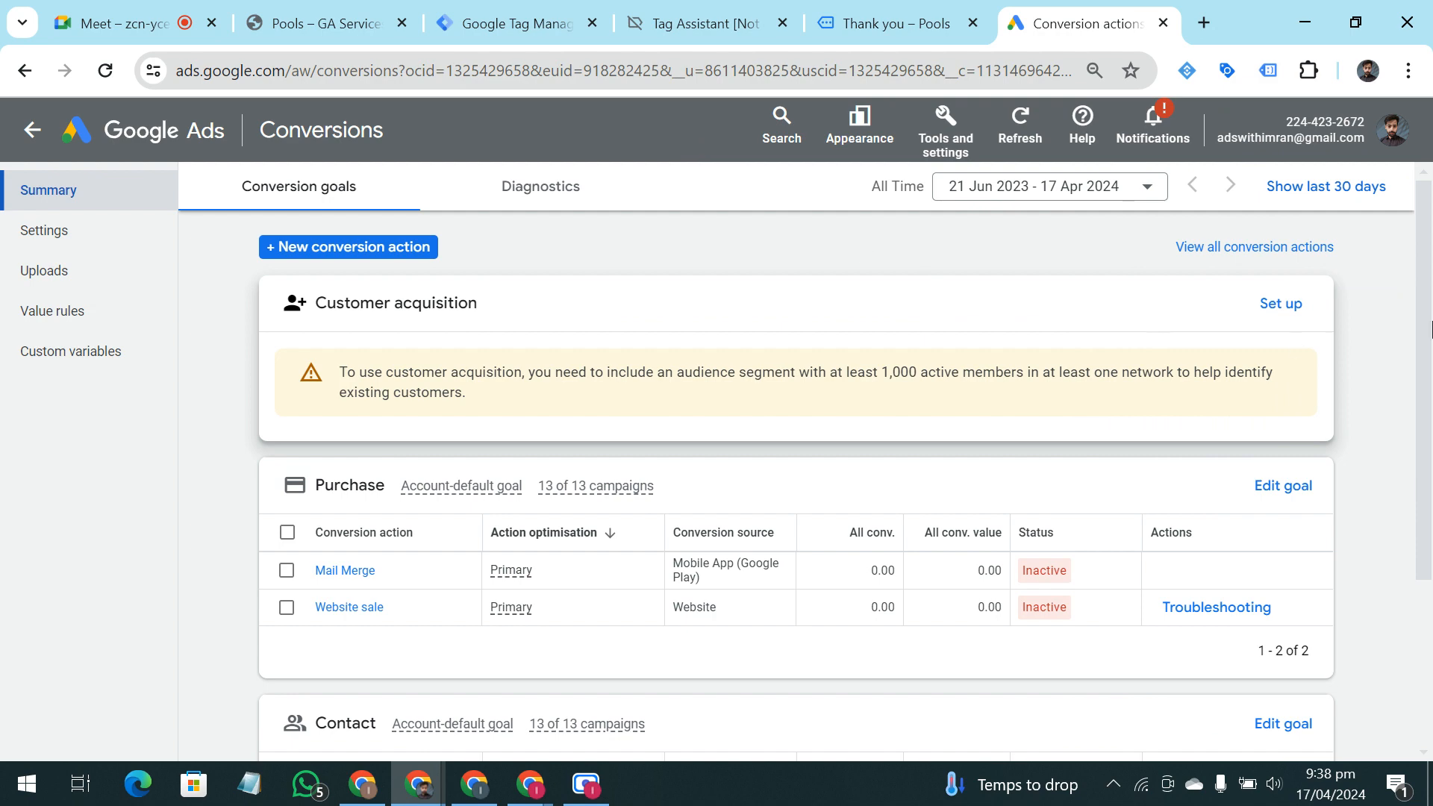
scroll(597, 336, down, 5)
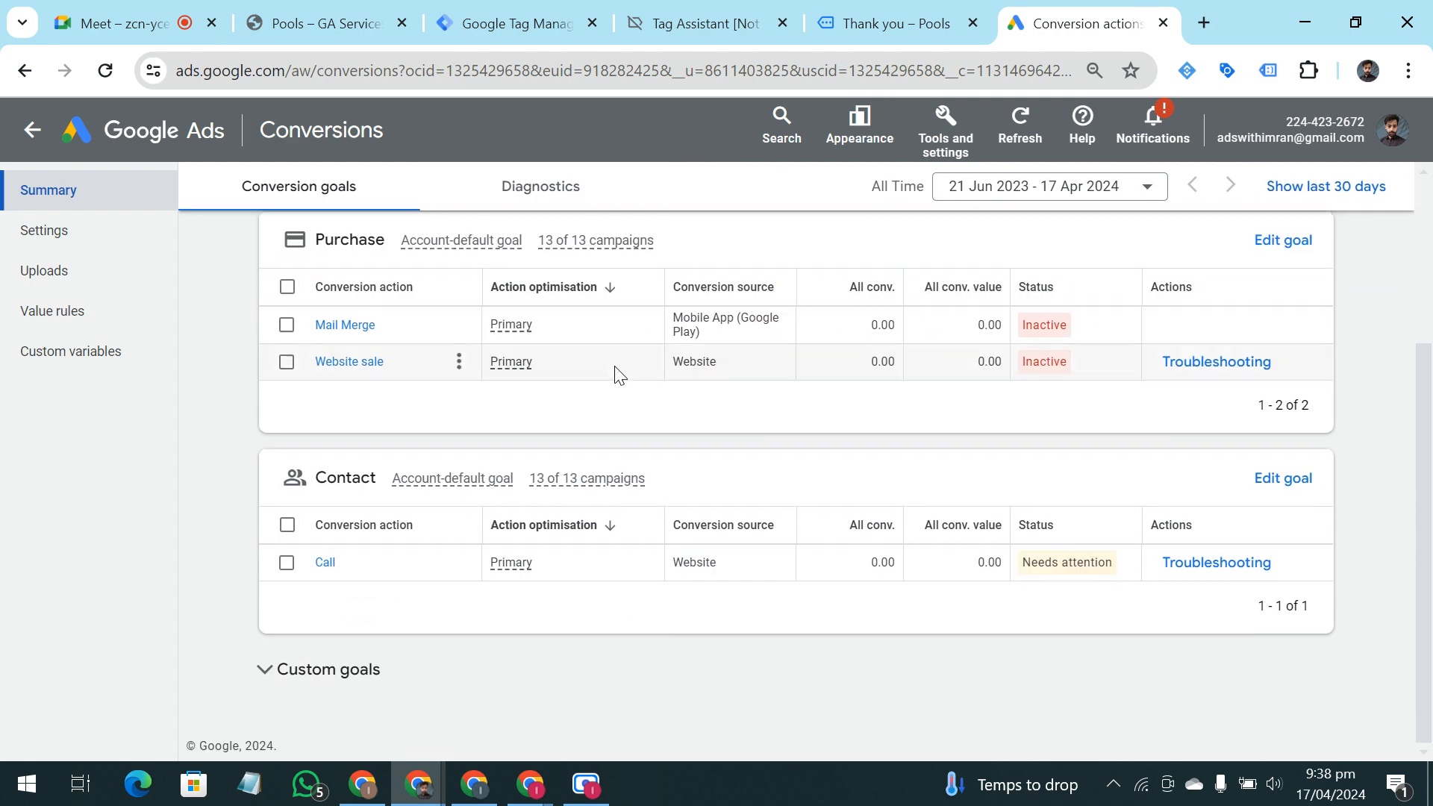
scroll(605, 350, up, 5)
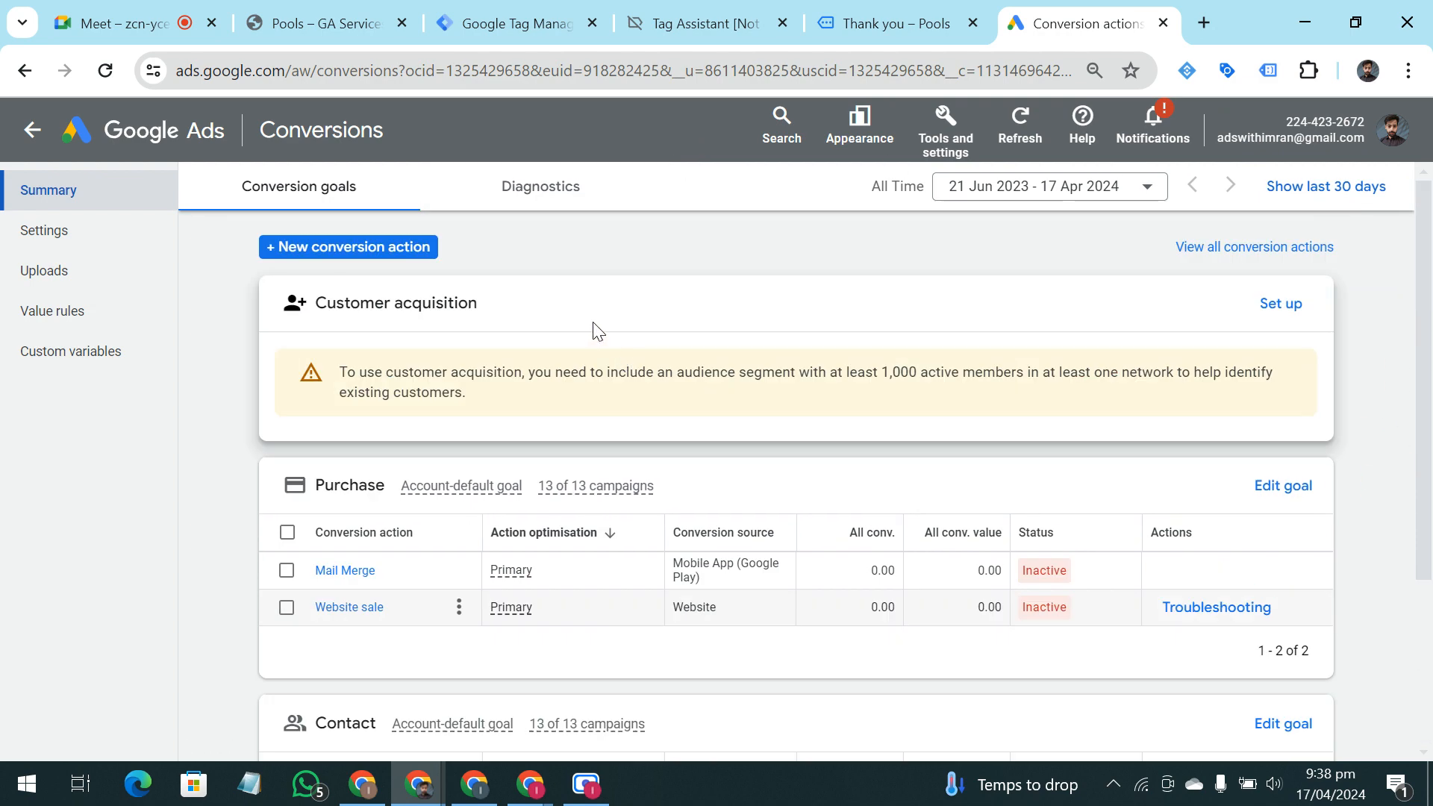
click(374, 248)
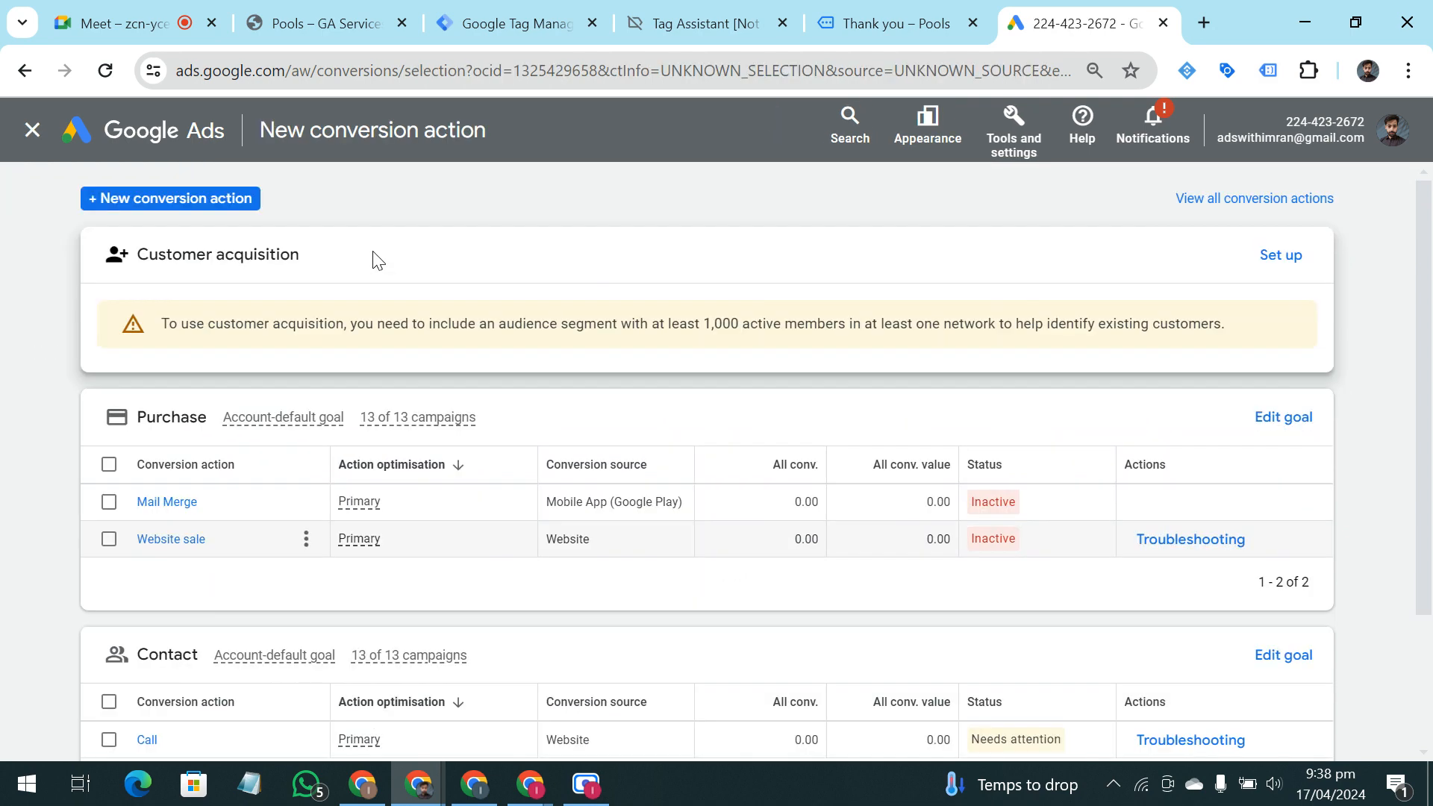
click(218, 202)
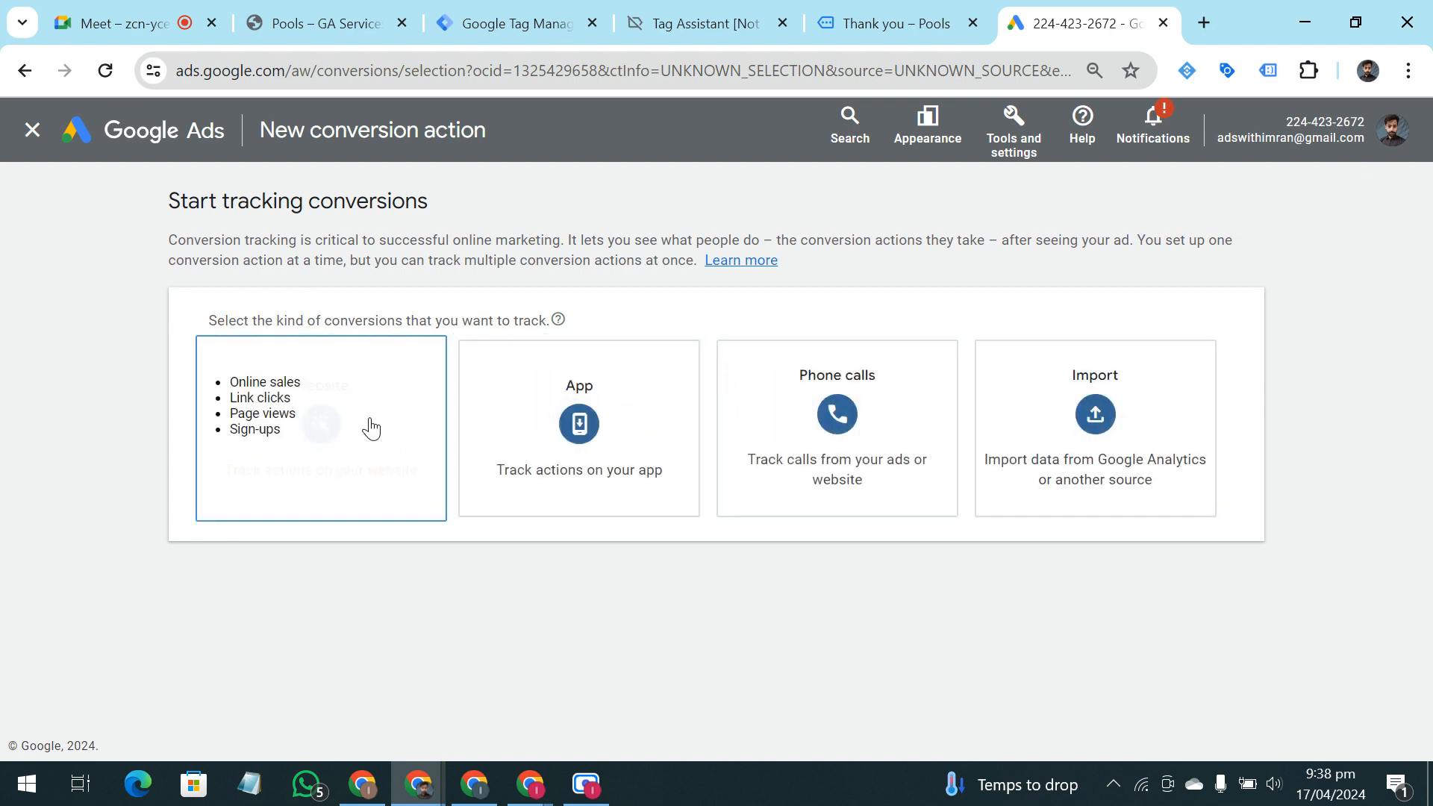
click(395, 463)
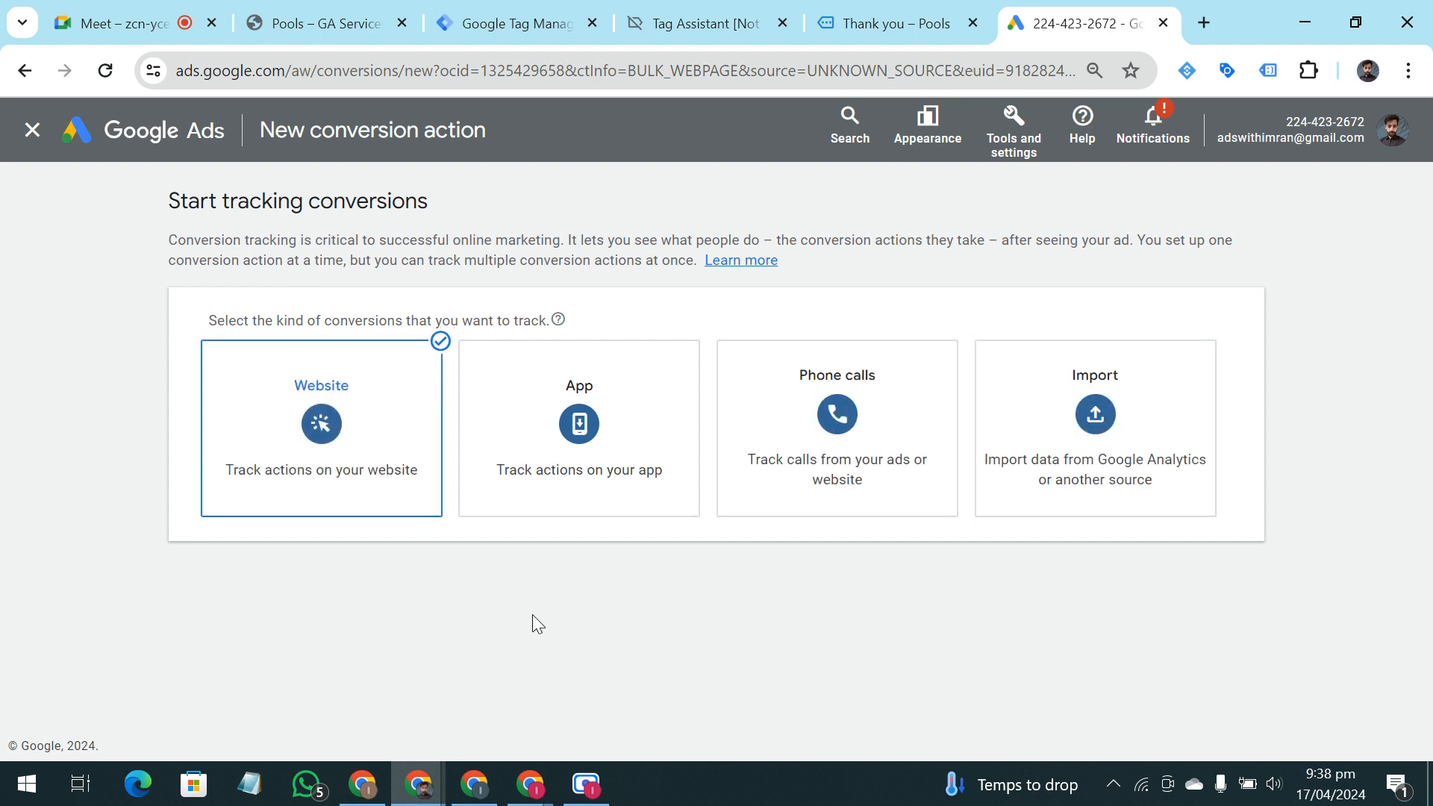
click(352, 428)
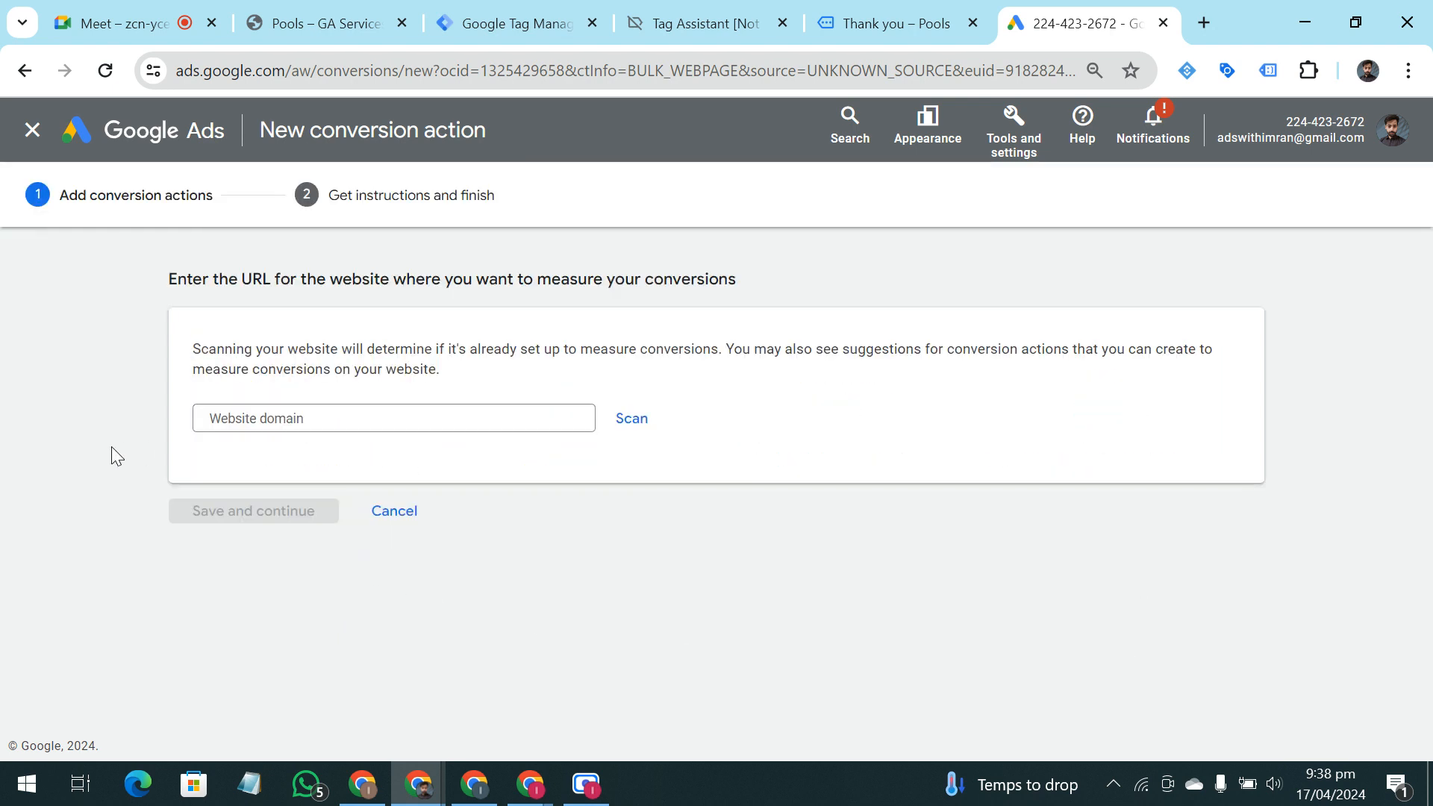
click(444, 418)
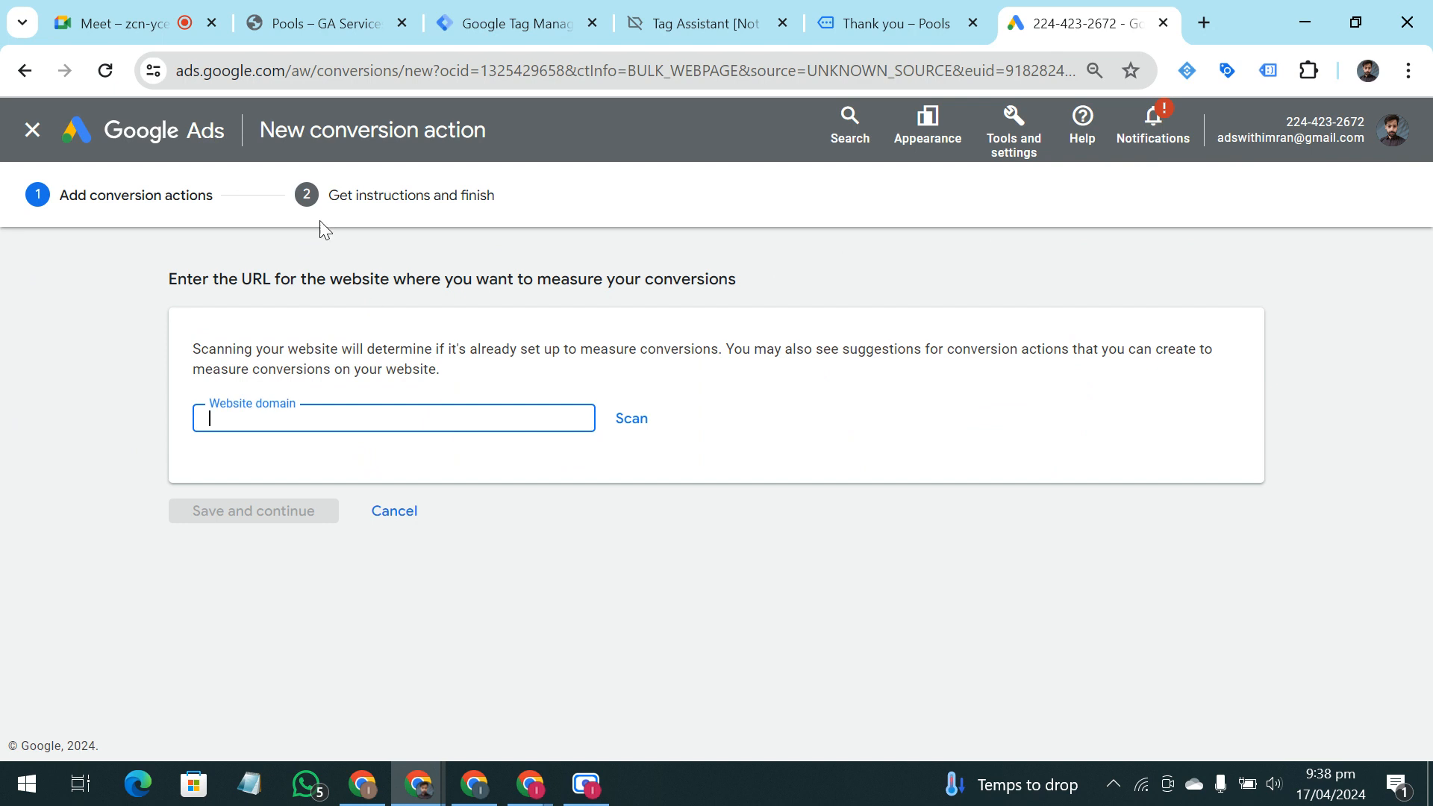
click(332, 17)
drag(373, 70, 159, 86)
key(ctrl+c)
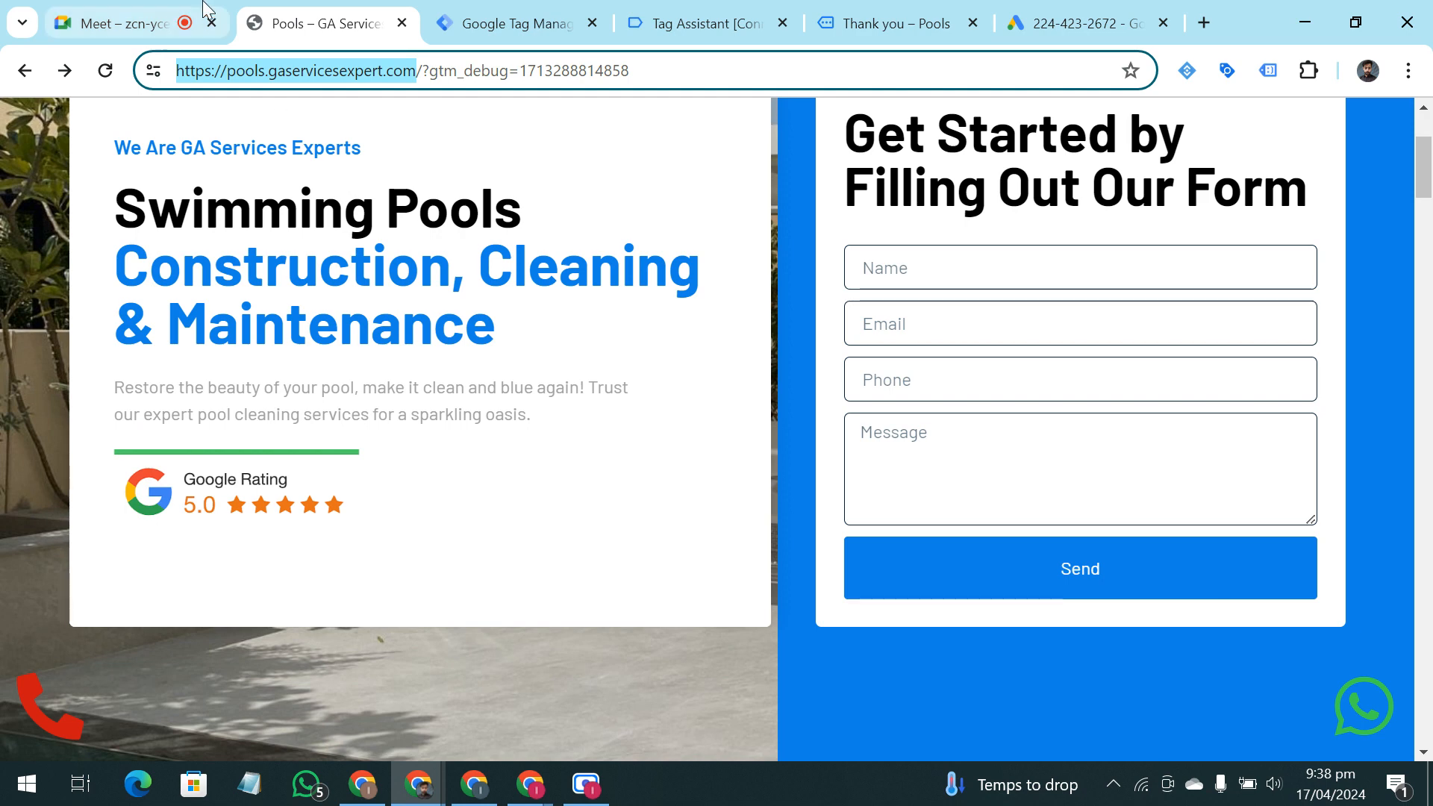
click(515, 23)
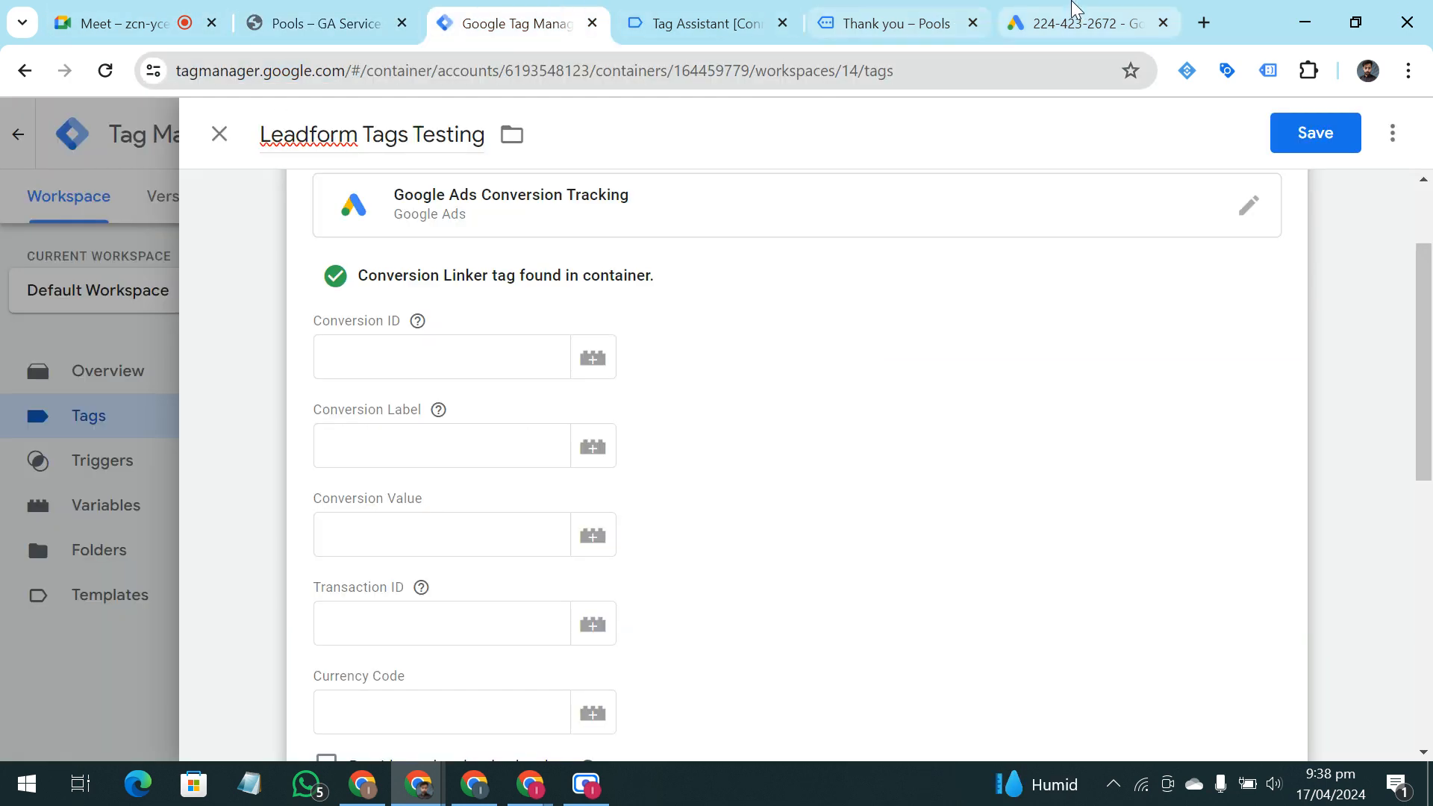
click(1082, 22)
key(ctrl+v)
click(631, 418)
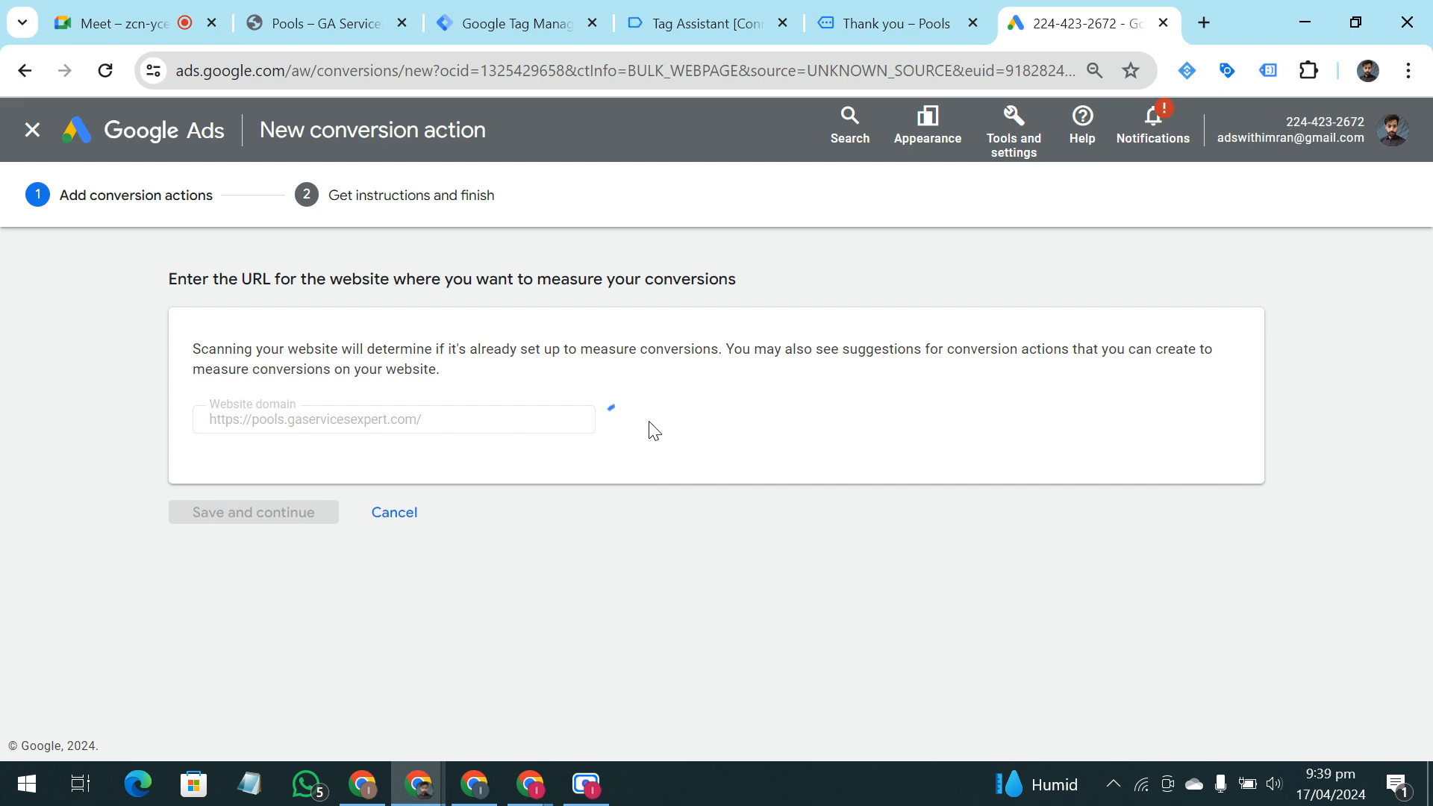
Add a conversion action manually and set its goal category to Submit lead form
scroll(605, 436, down, 3)
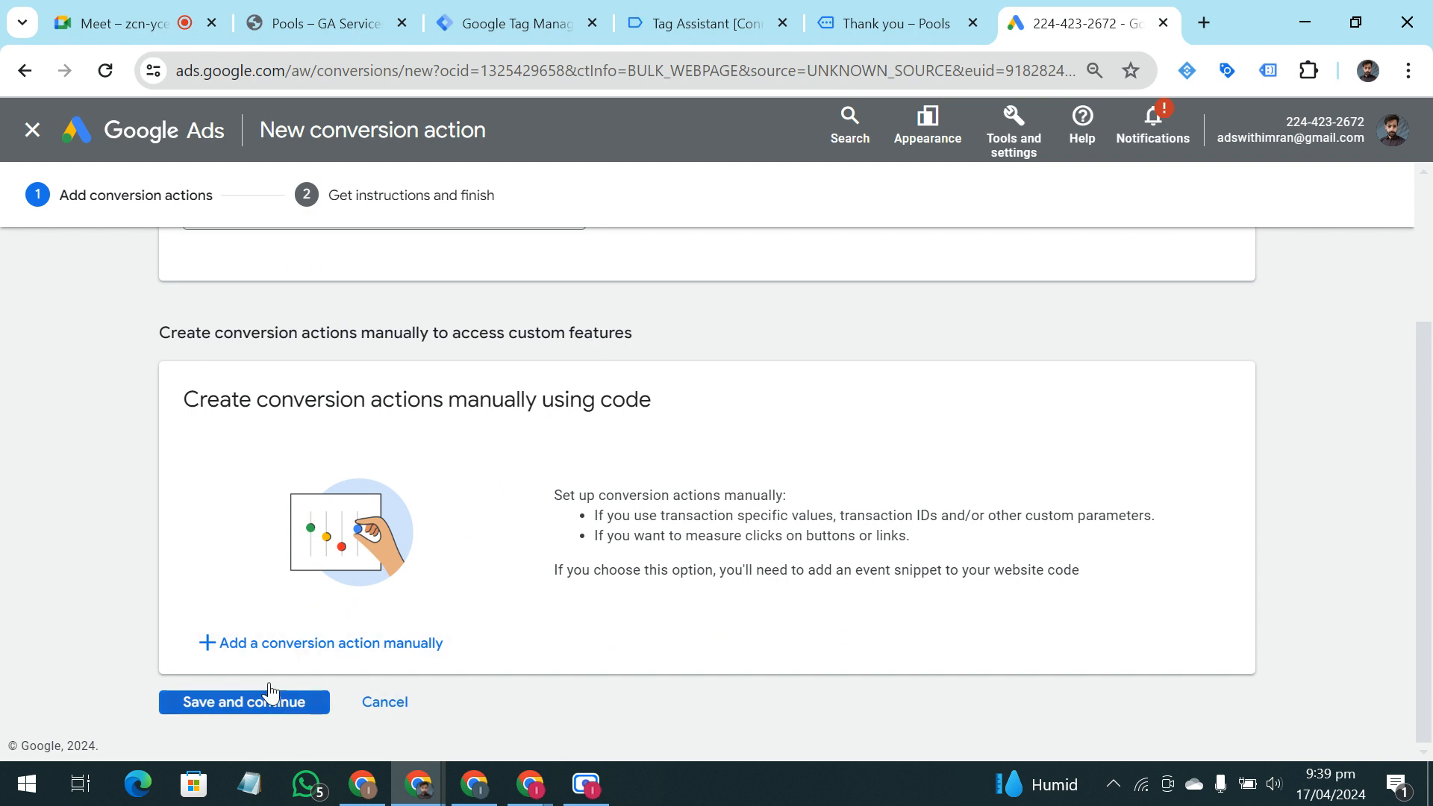
click(322, 650)
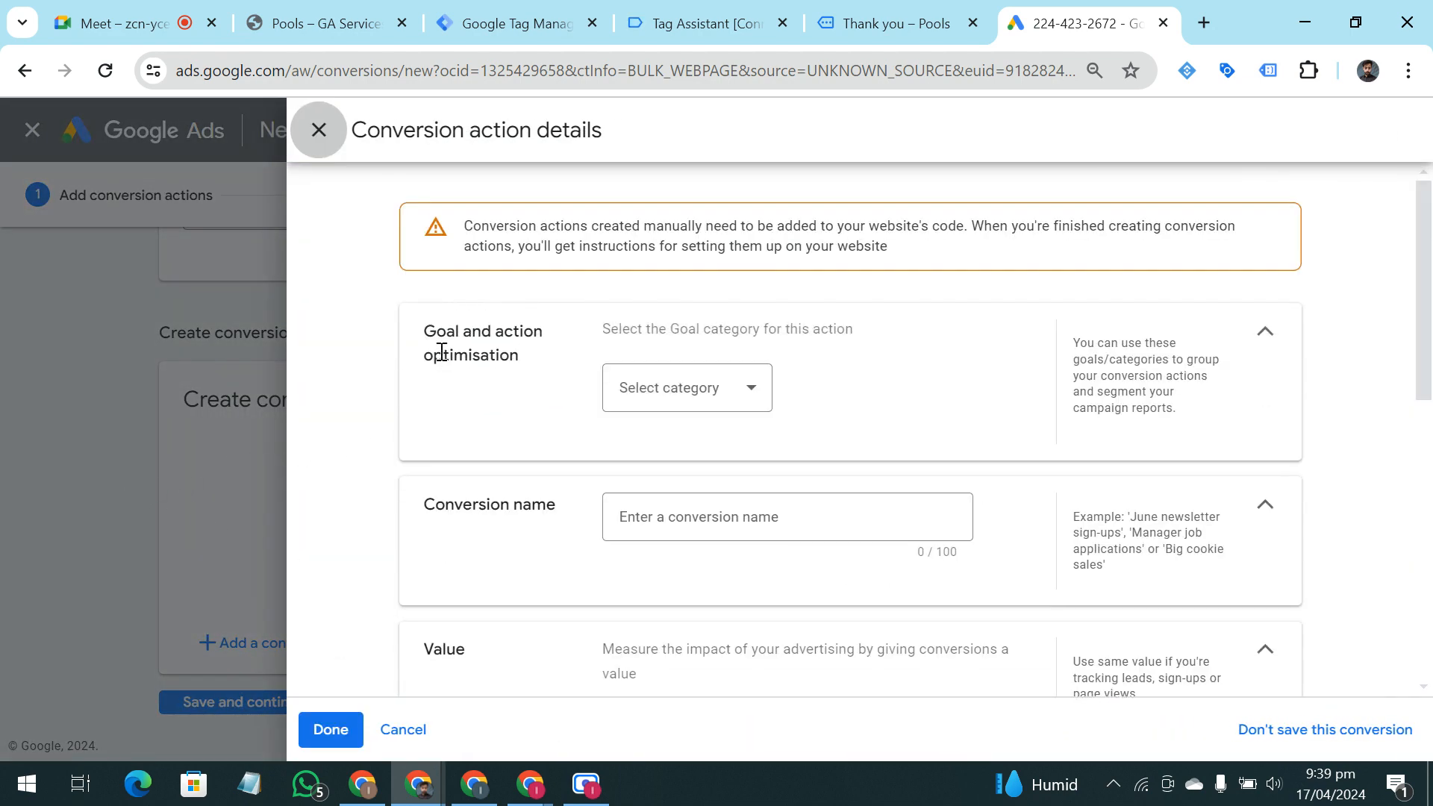
click(670, 391)
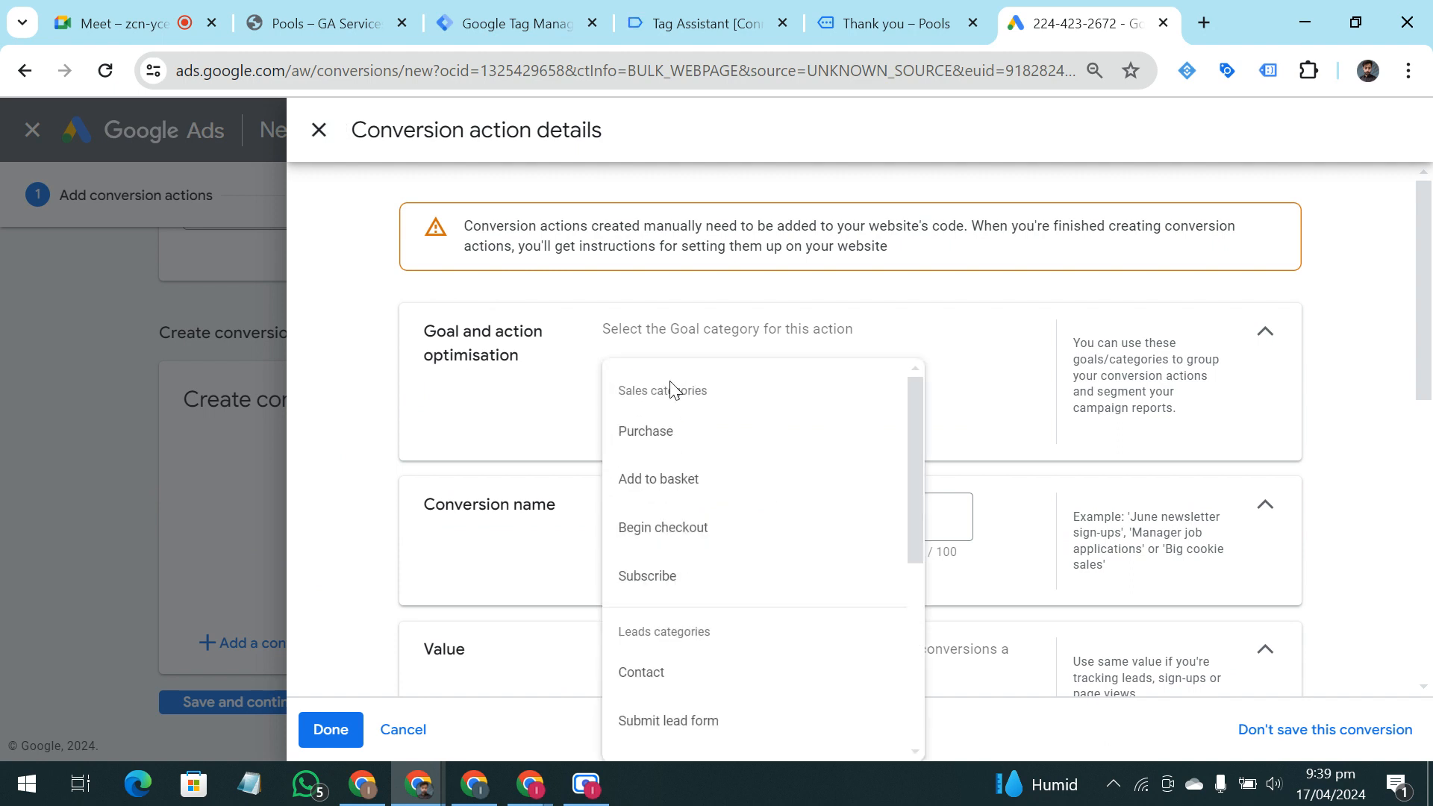
scroll(703, 529, down, 2)
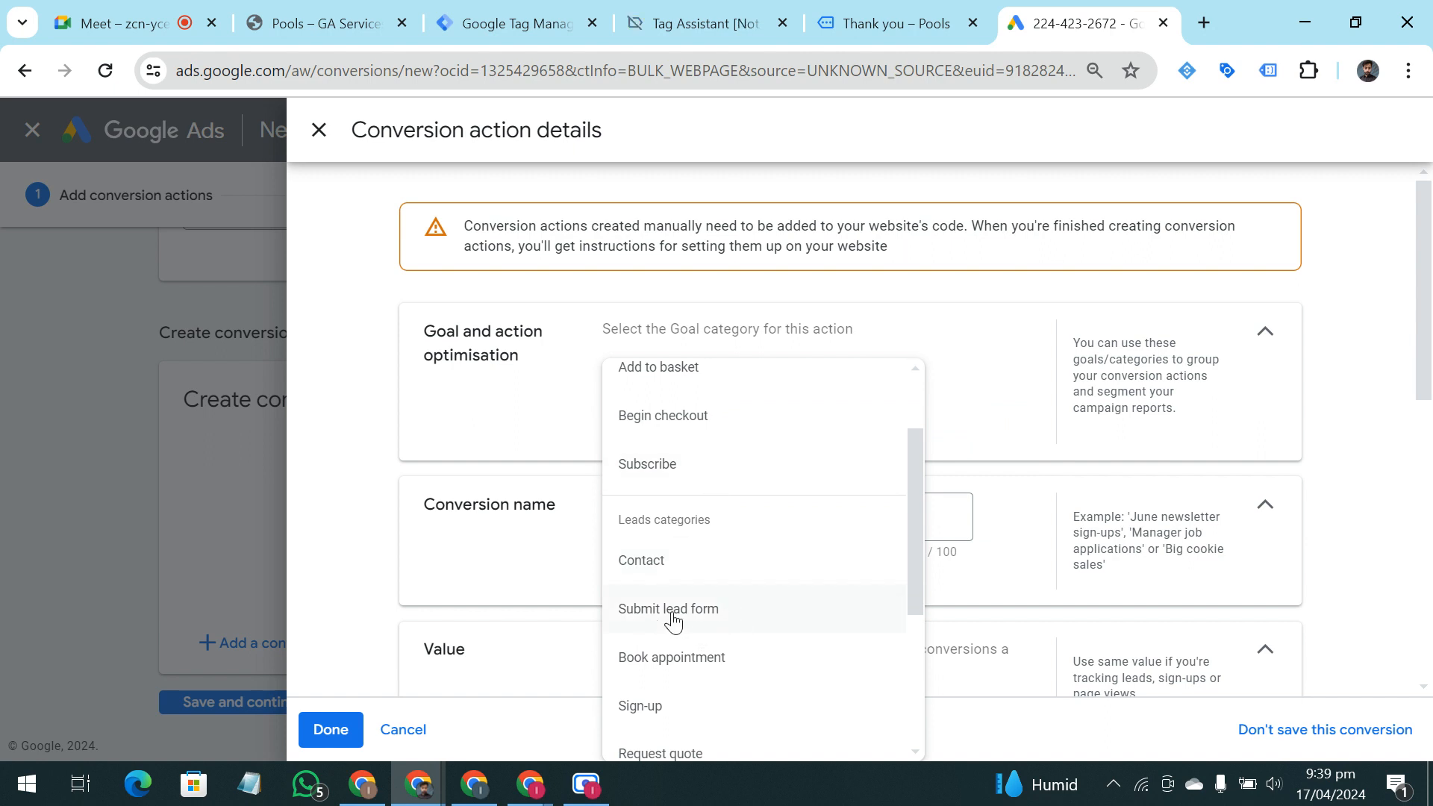
click(758, 627)
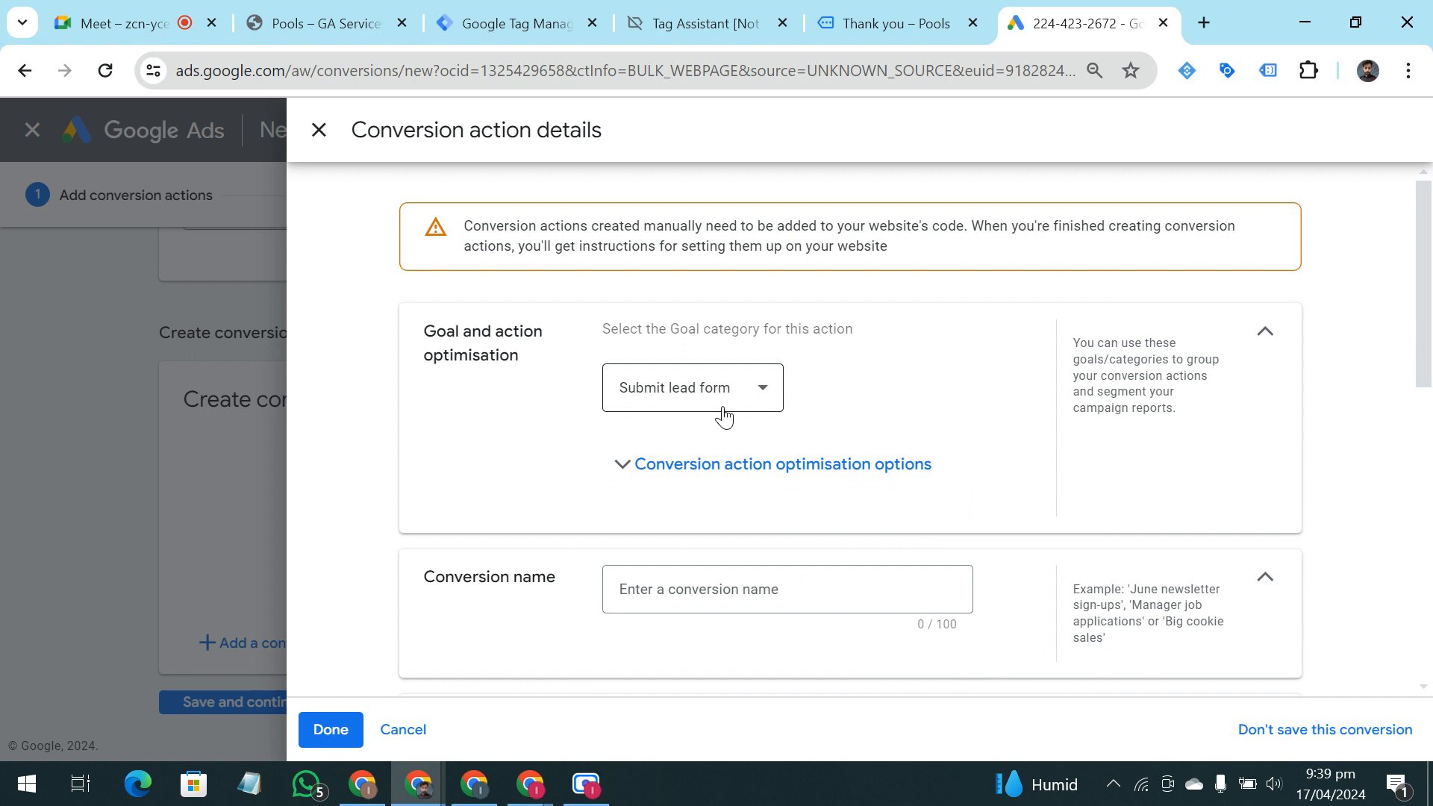
Name the conversion action "Lead form Conversion"
scroll(791, 407, down, 2)
click(762, 477)
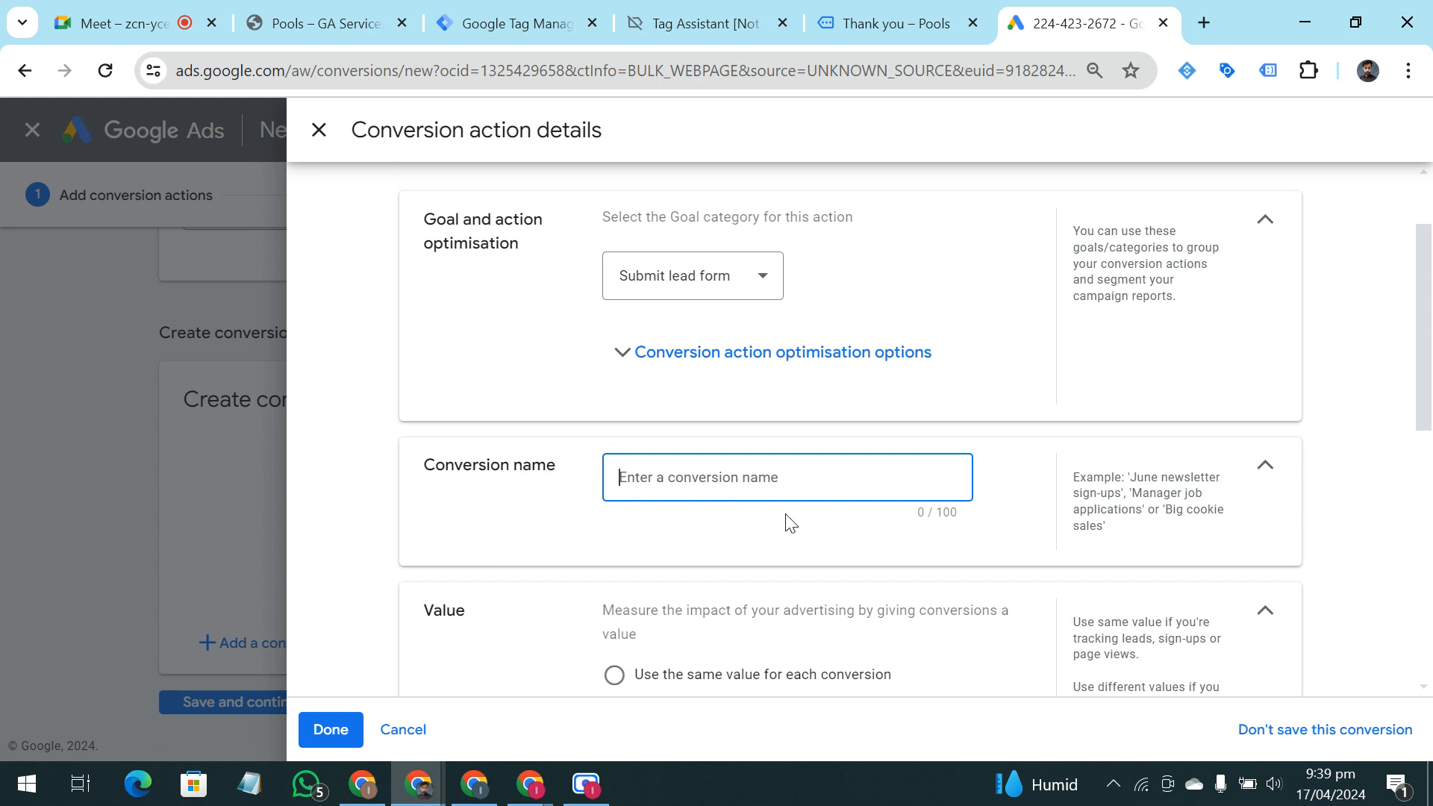
text(Lra)
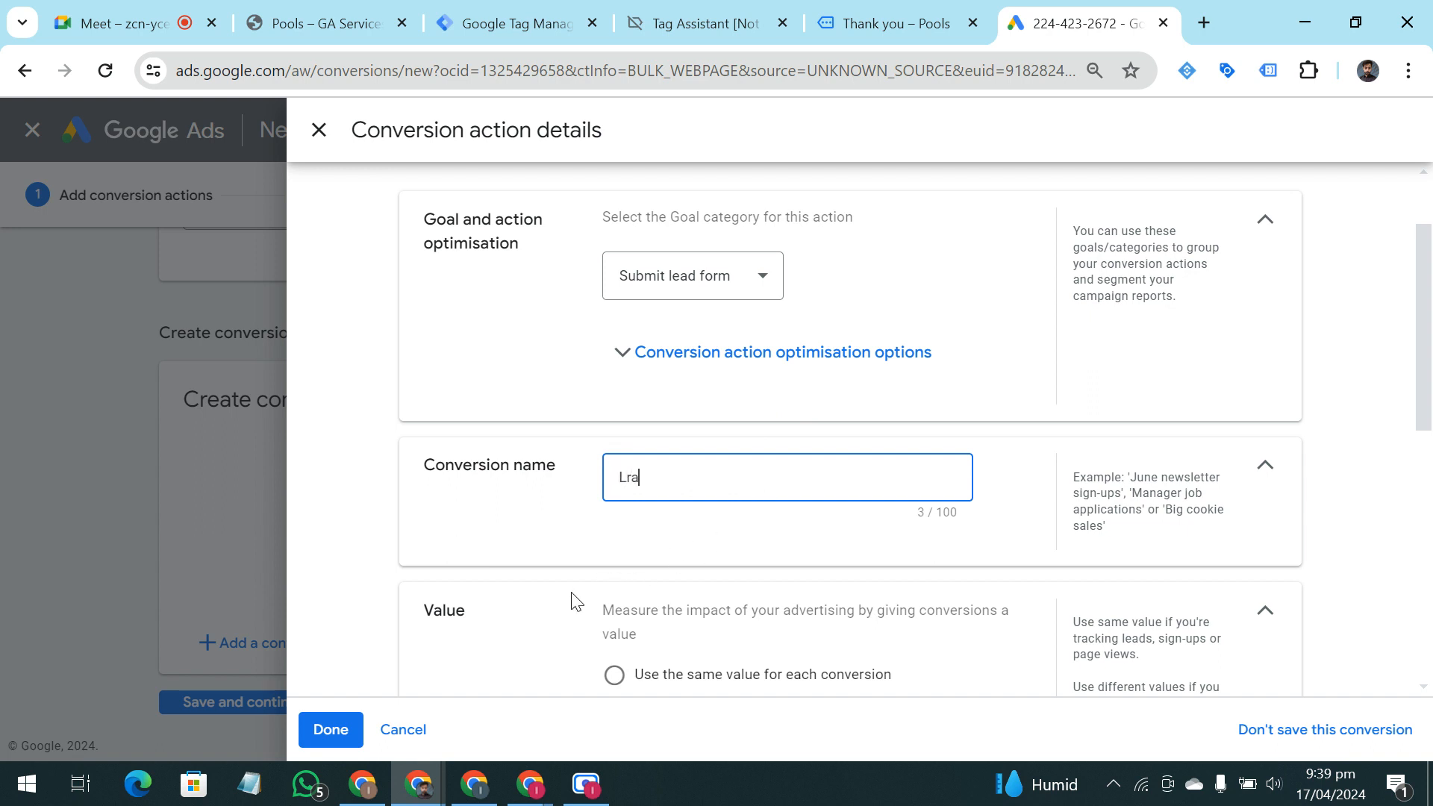
text(eadform Conversion)
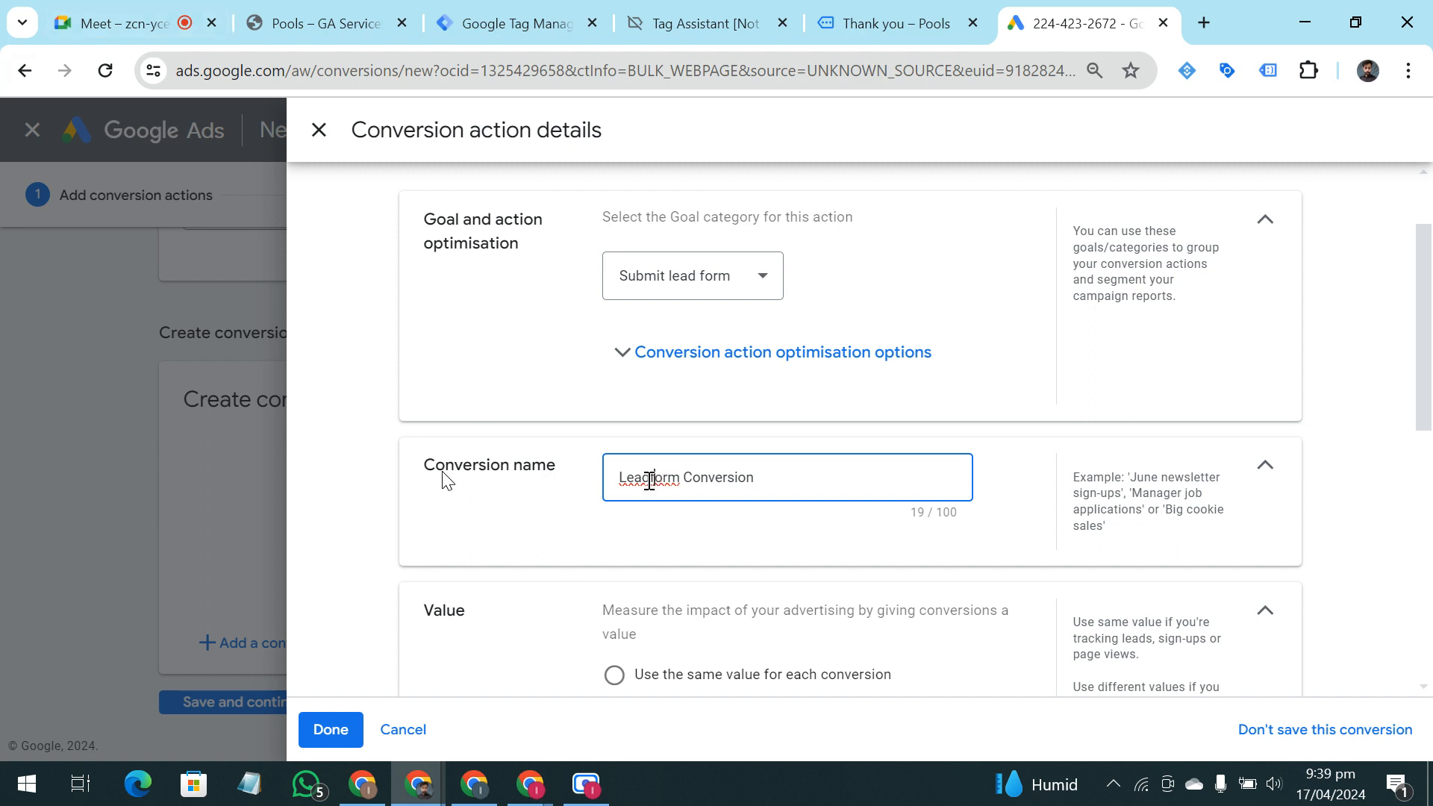
click(650, 480)
click(981, 441)
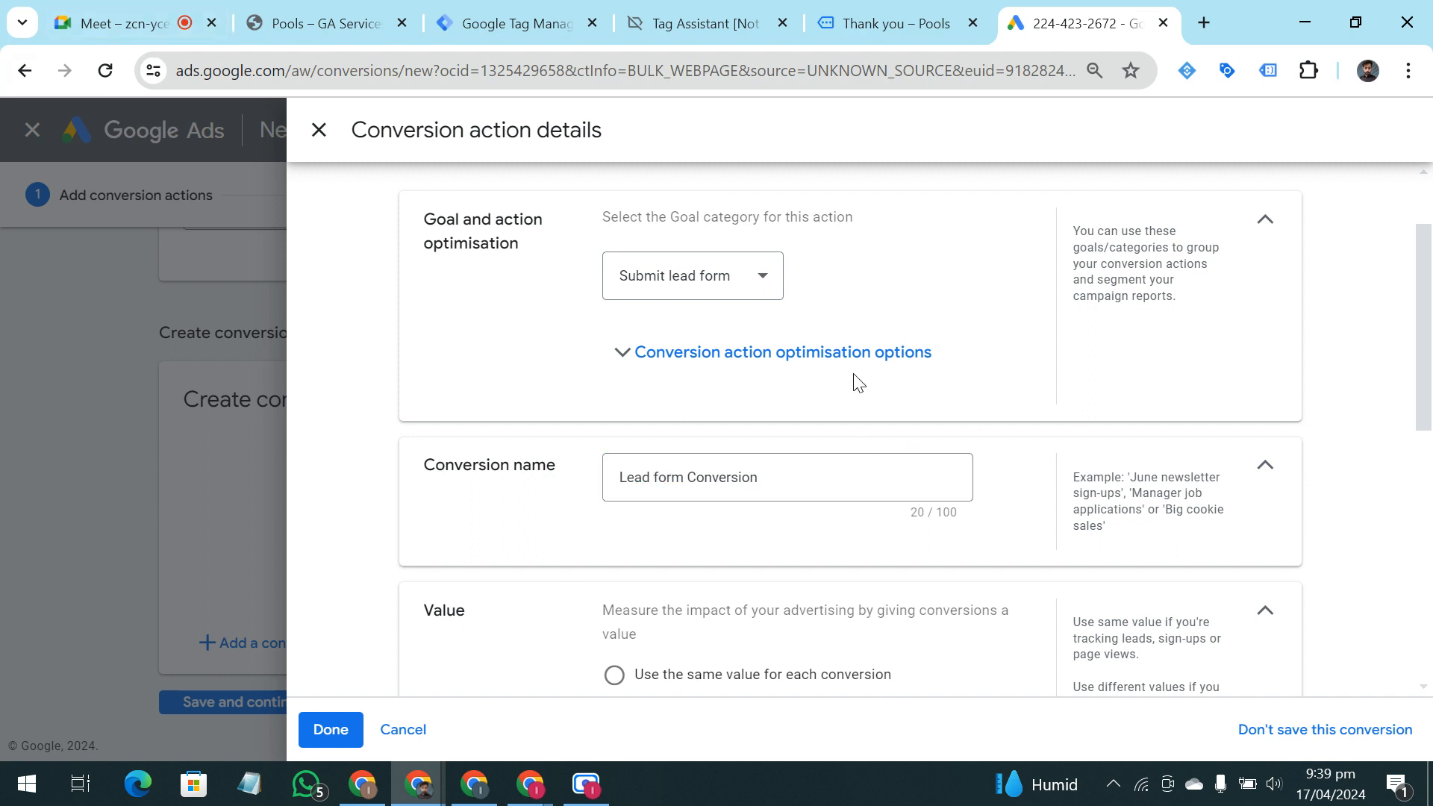
Set the conversion action to use no value and to count One conversion per click or interaction
scroll(858, 382, down, 3)
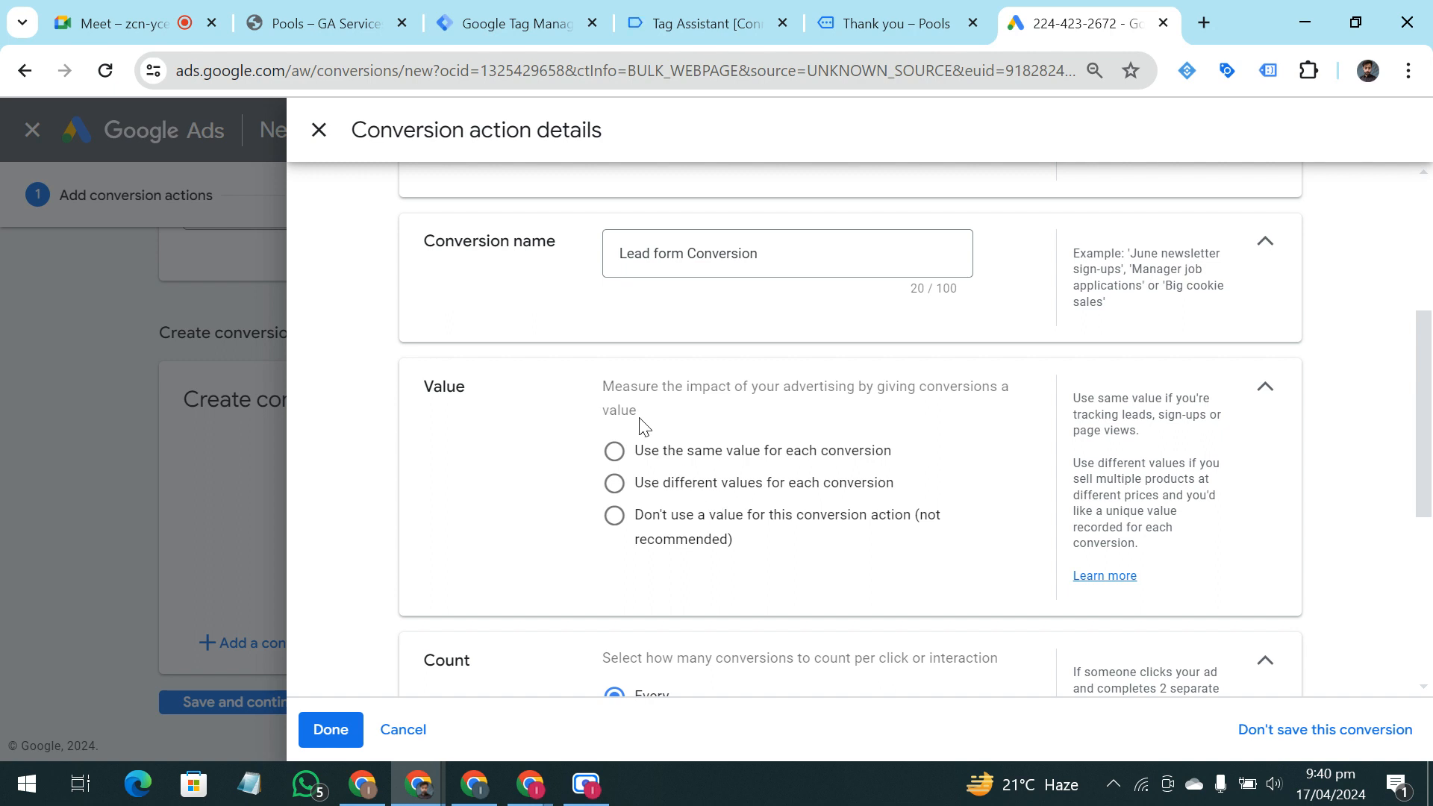
click(615, 519)
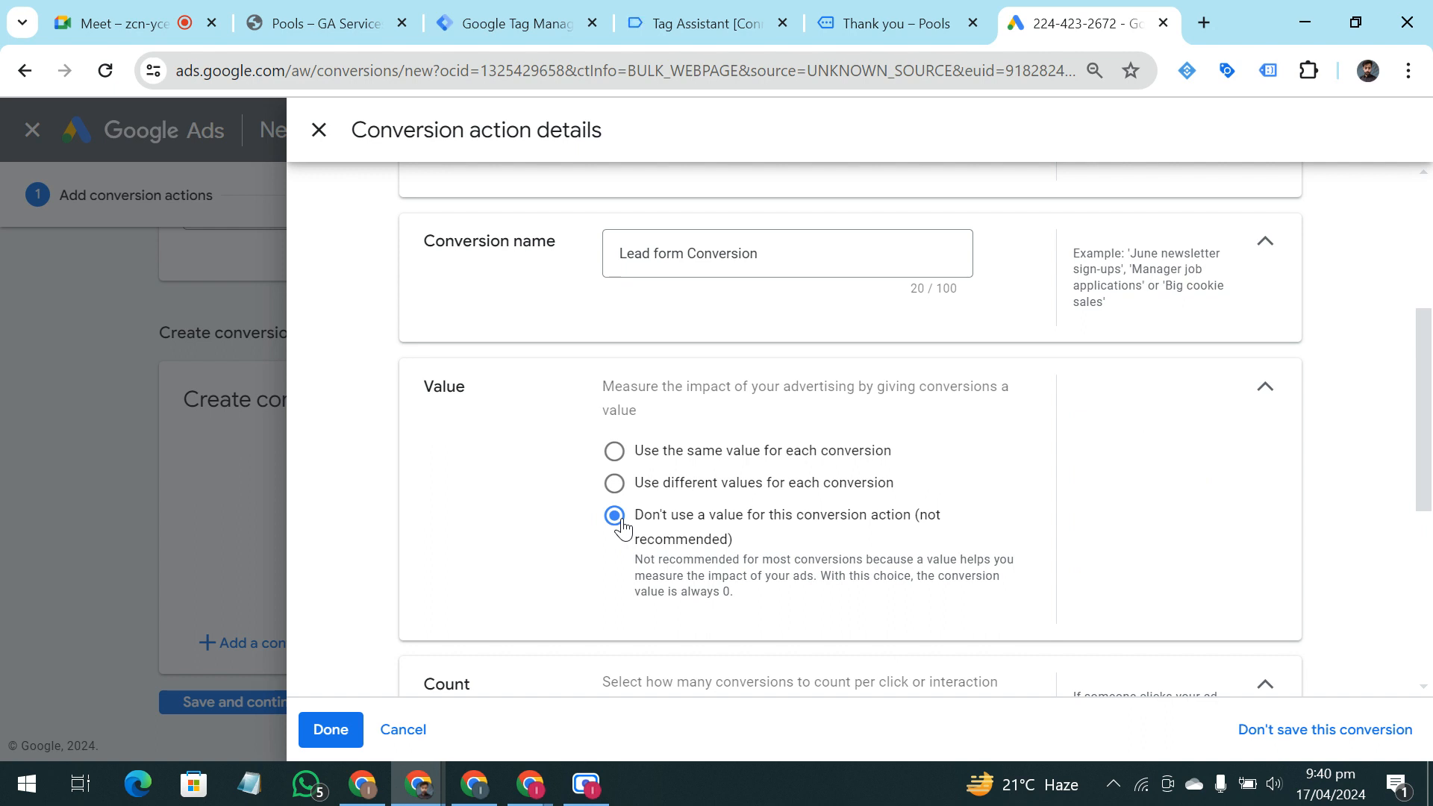
click(615, 452)
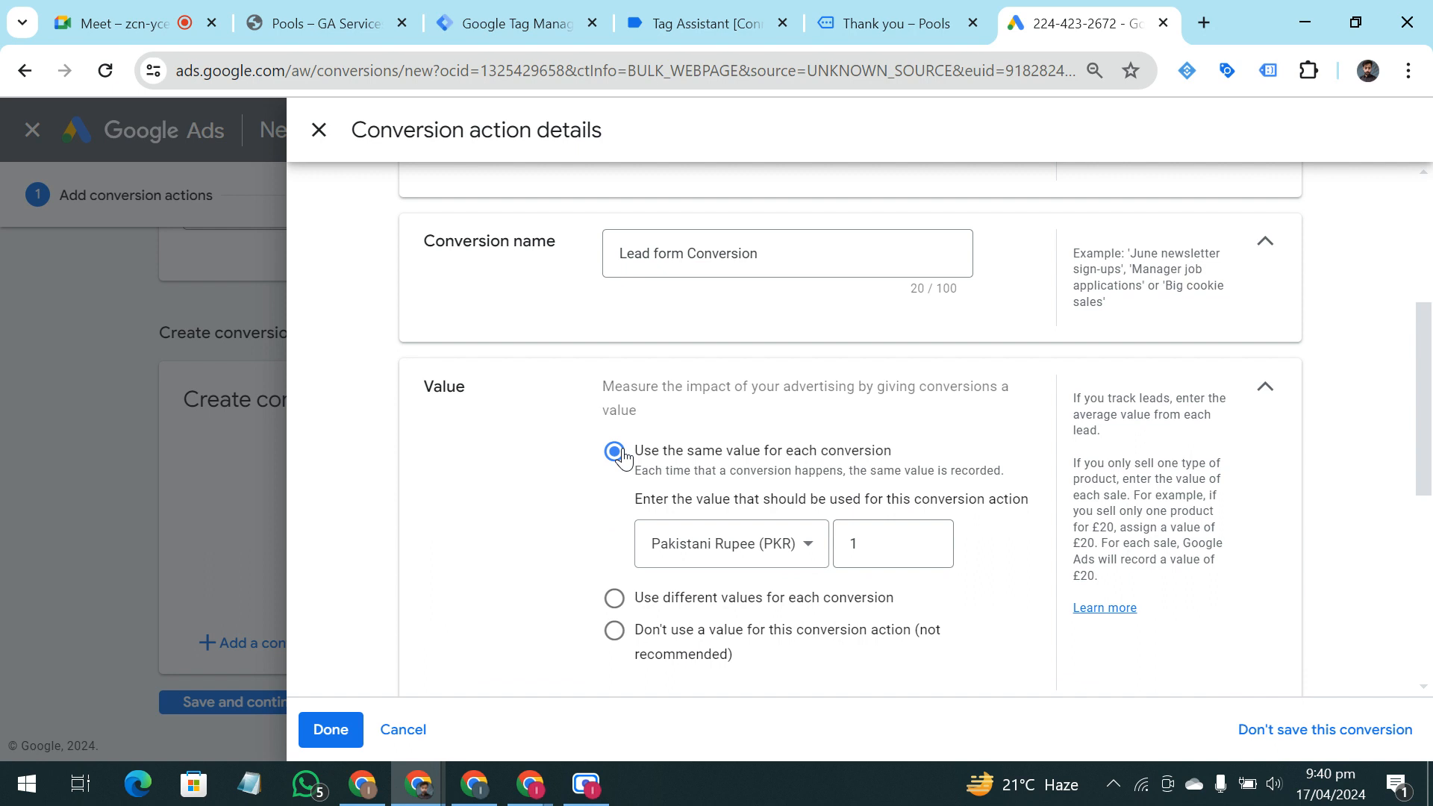
click(896, 537)
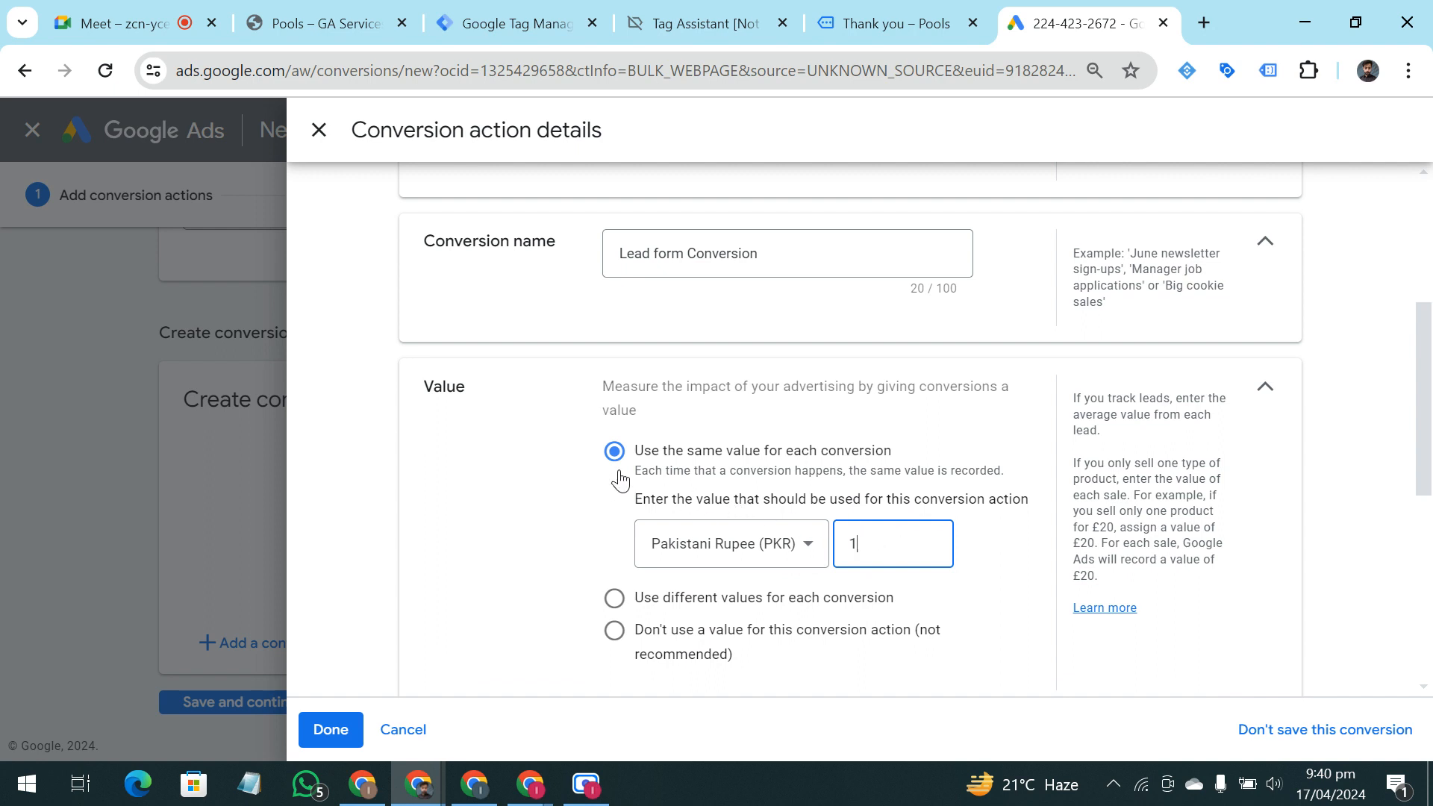
click(584, 486)
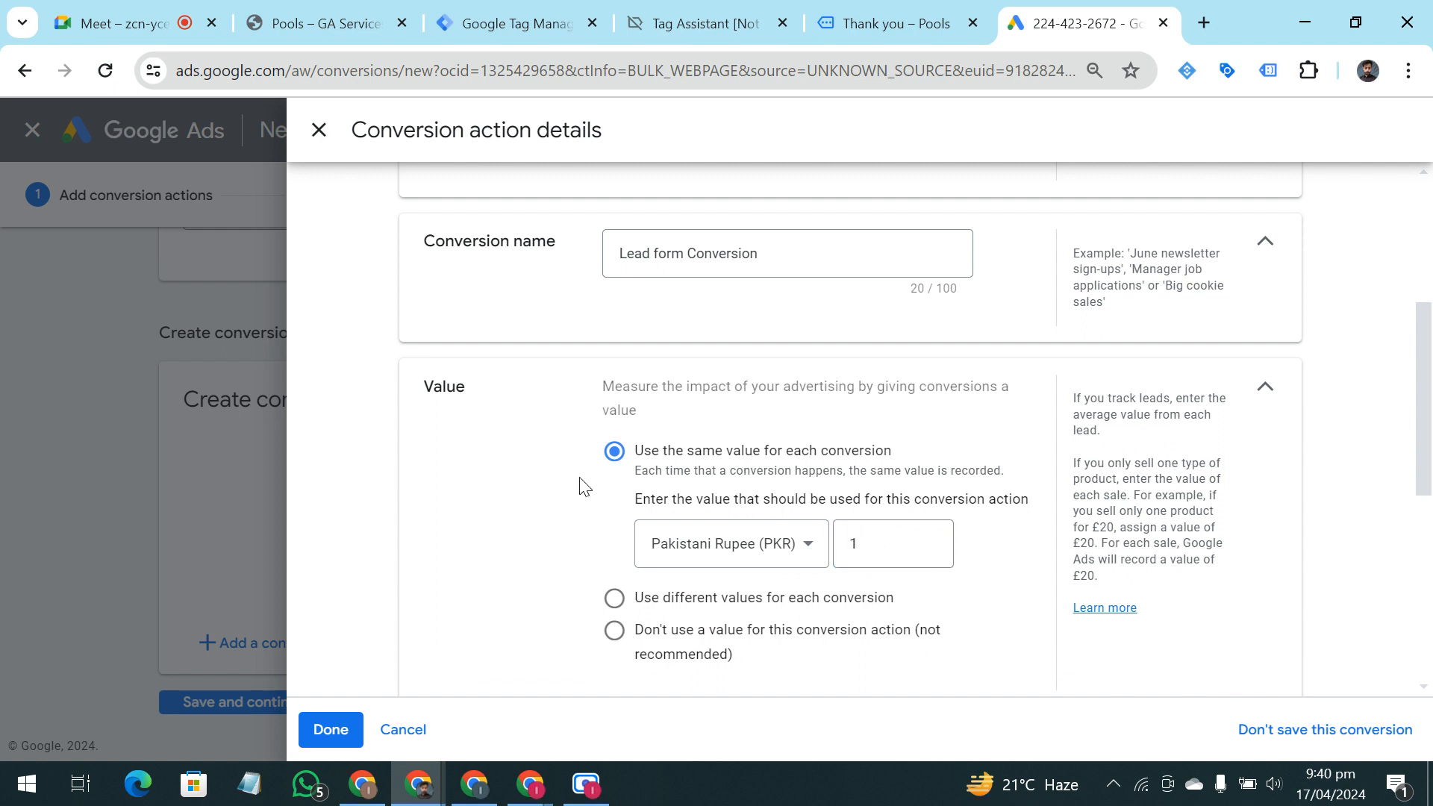
click(614, 630)
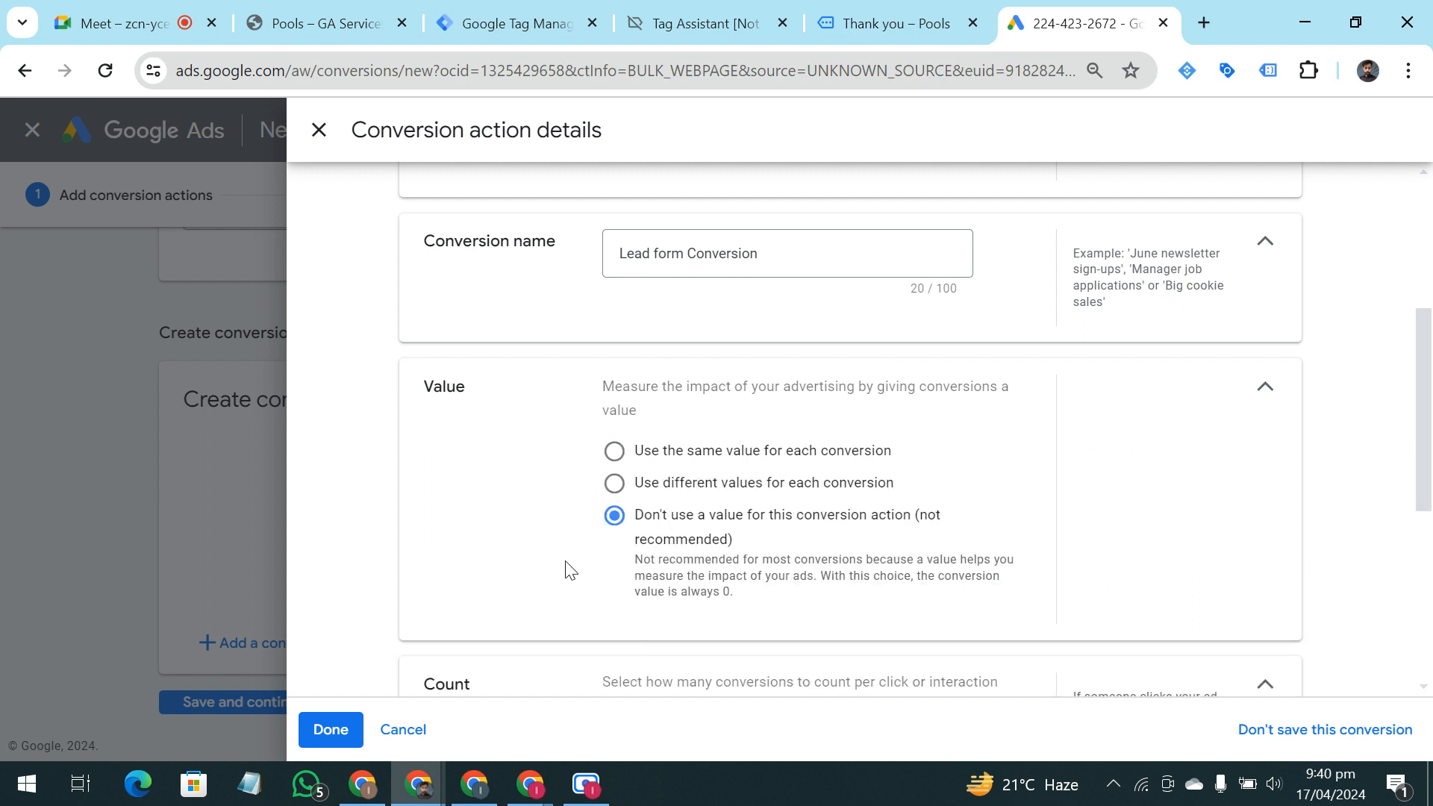
scroll(570, 570, down, 3)
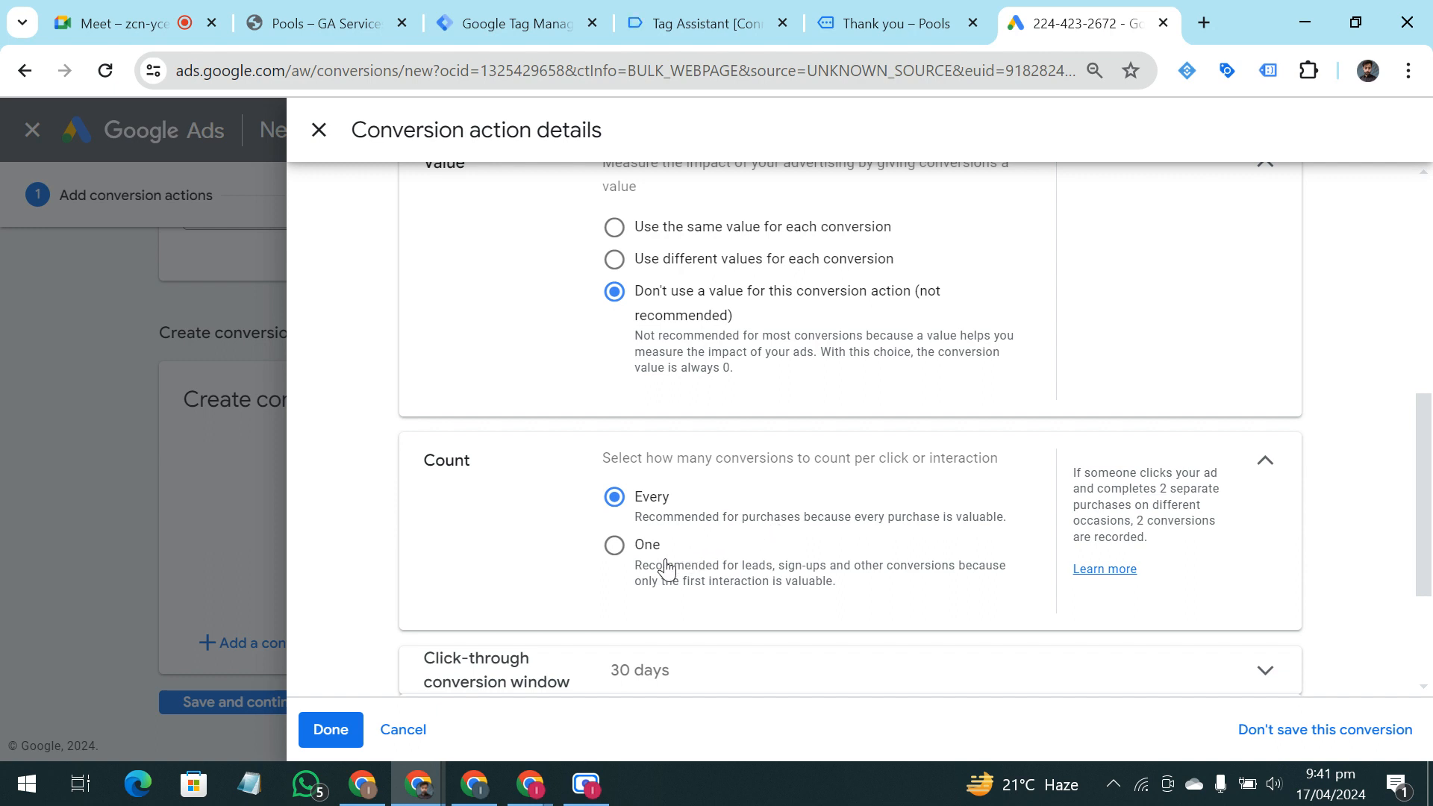
click(615, 548)
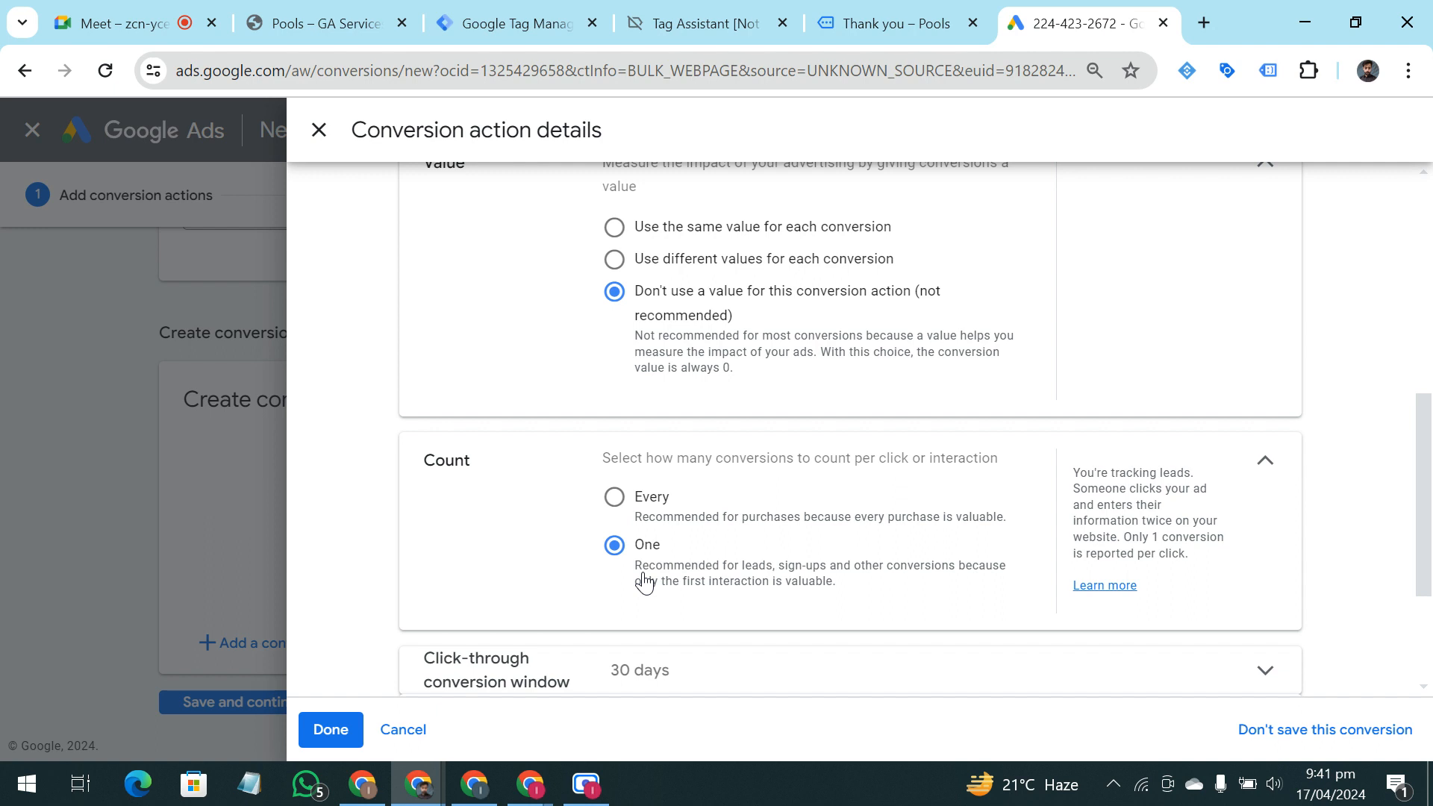
Finish the Lead form Conversion action with its remaining default settings, save it and show the Google Tag Manager setup instructions
scroll(644, 582, down, 2)
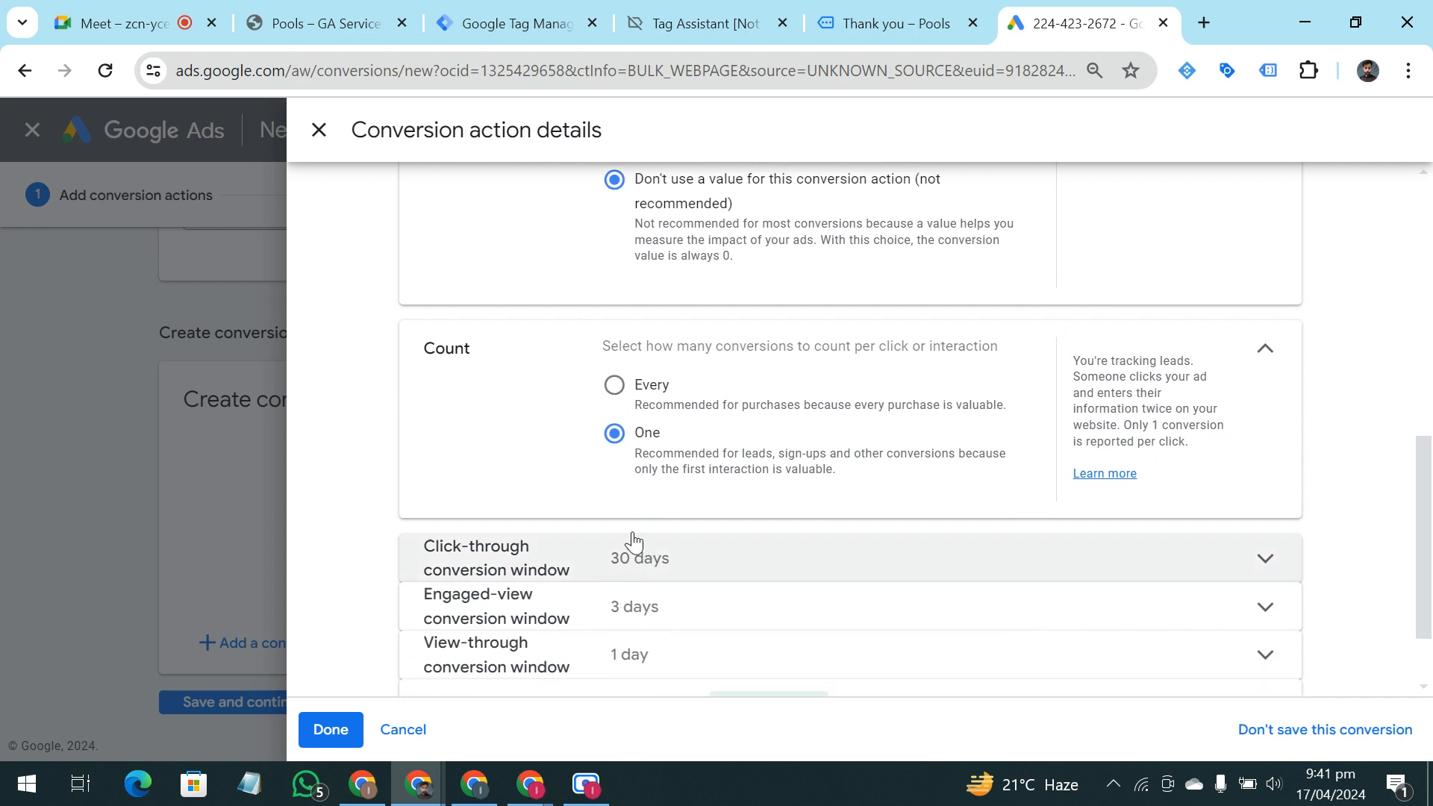
scroll(636, 512, down, 2)
scroll(633, 499, up, 2)
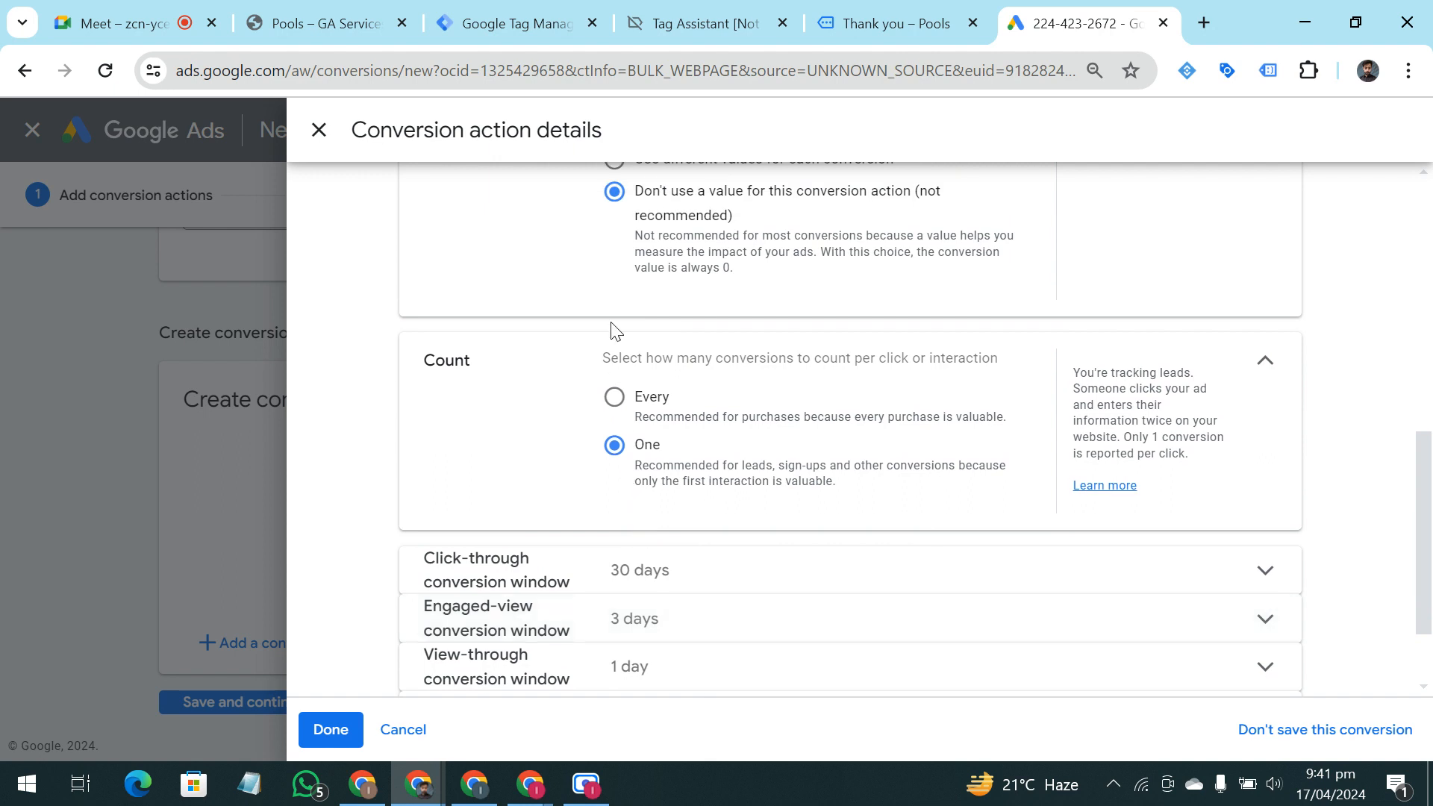
scroll(623, 464, down, 2)
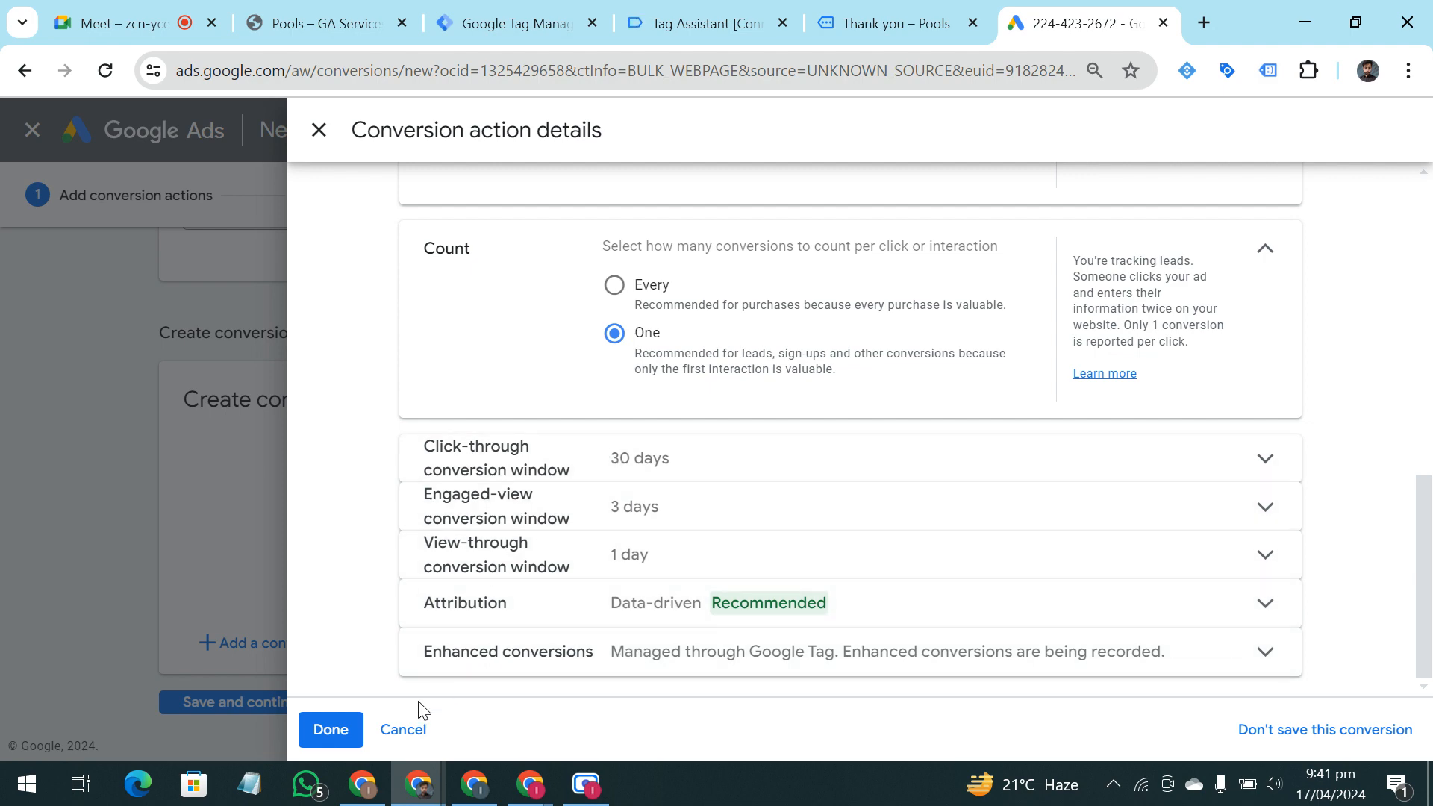
click(345, 732)
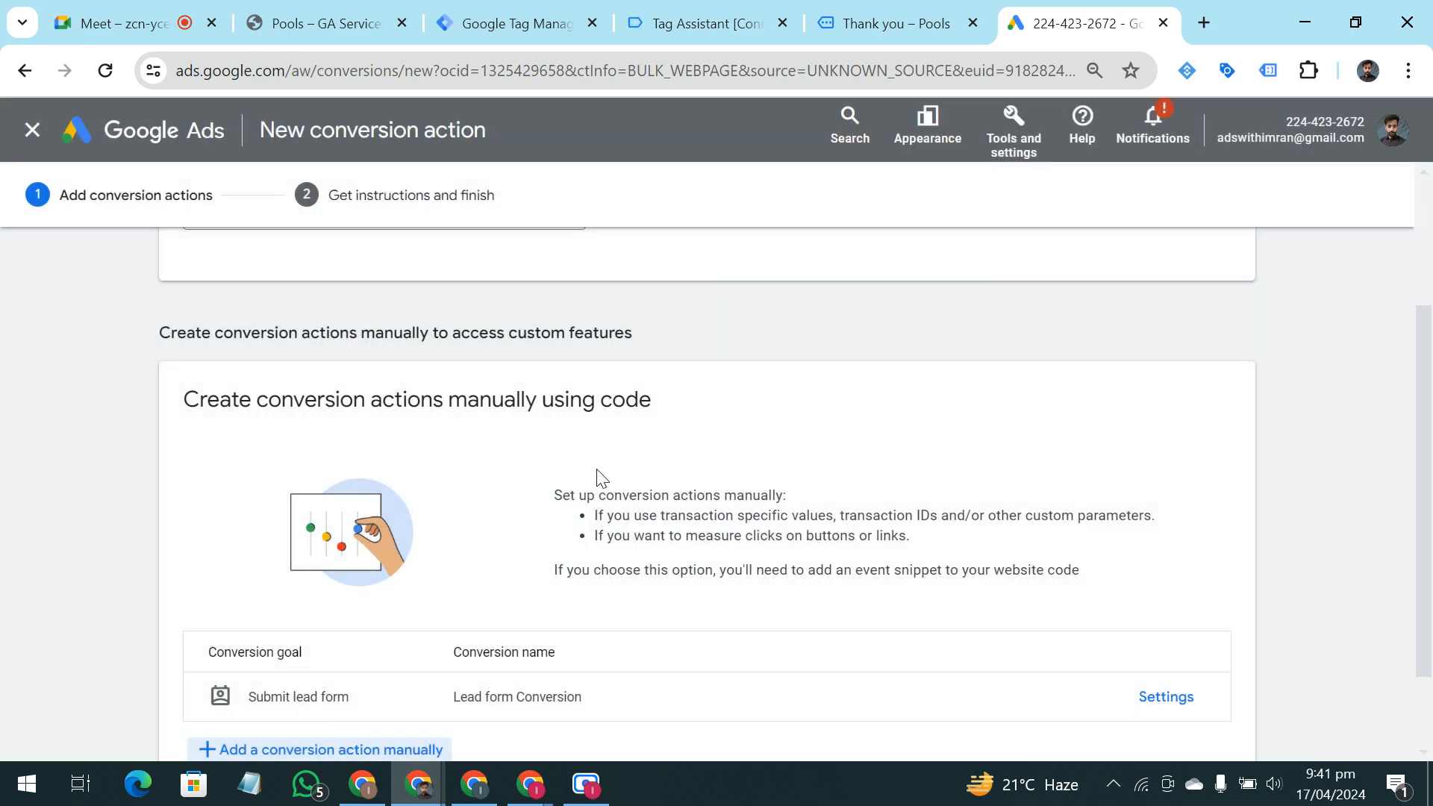
scroll(784, 388, down, 2)
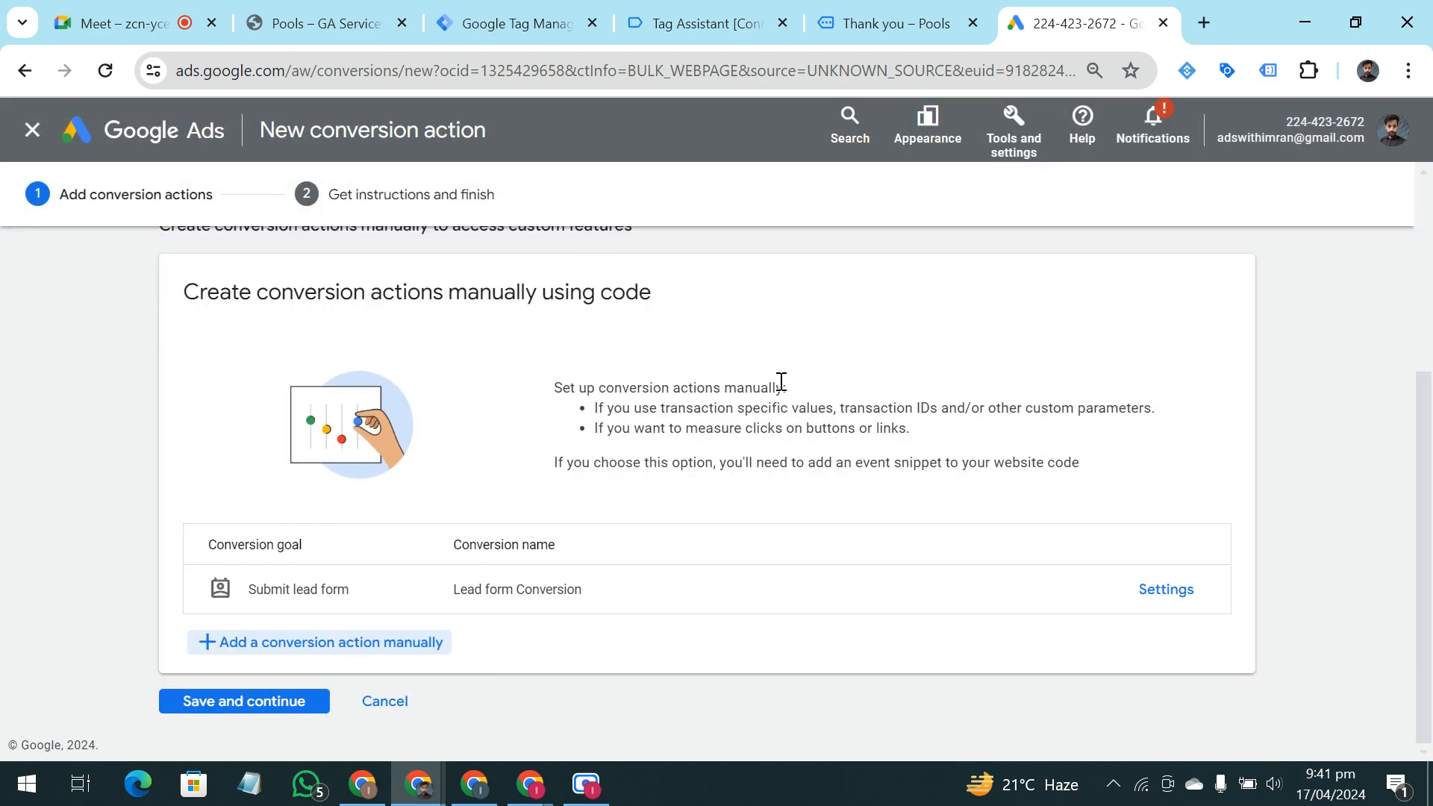
click(254, 713)
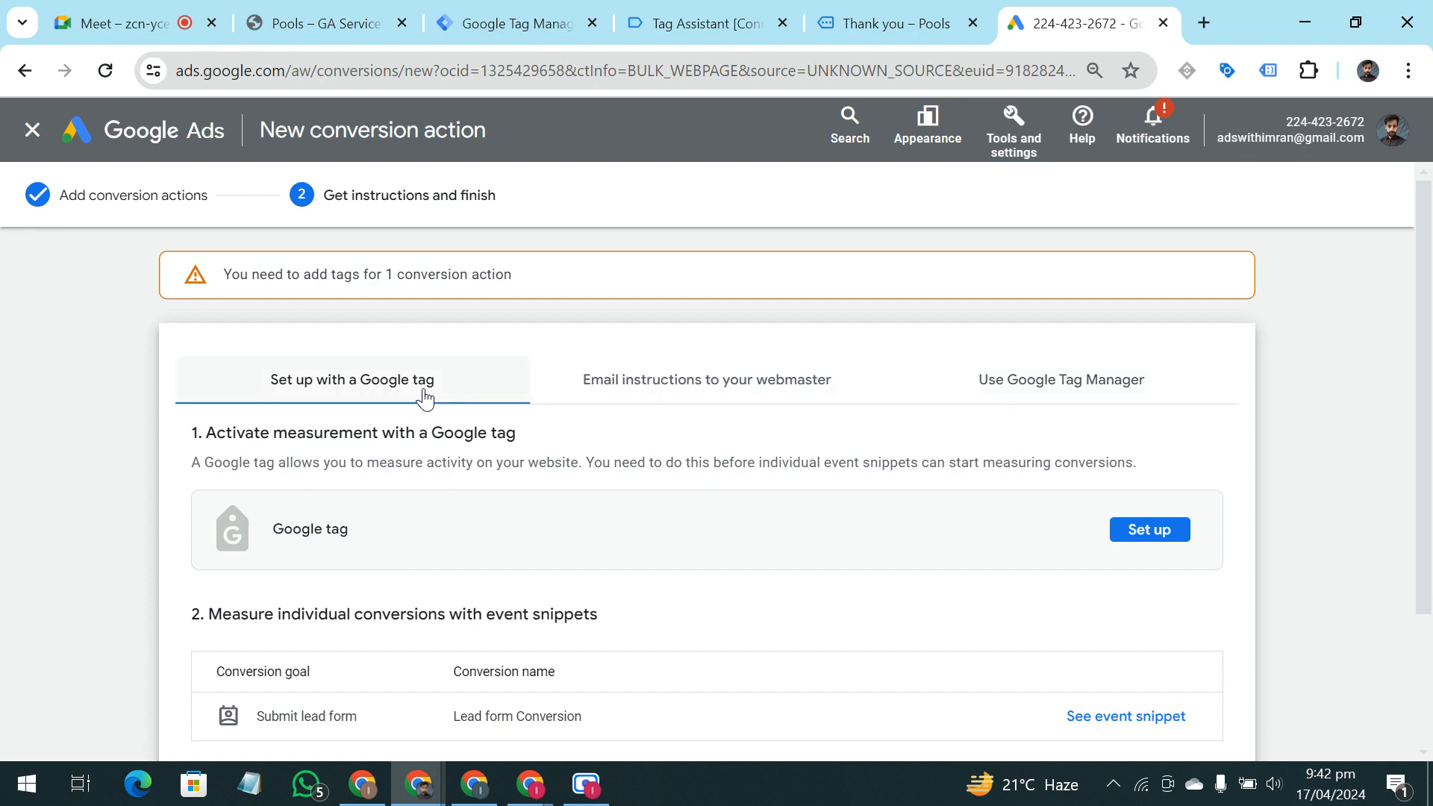
click(998, 400)
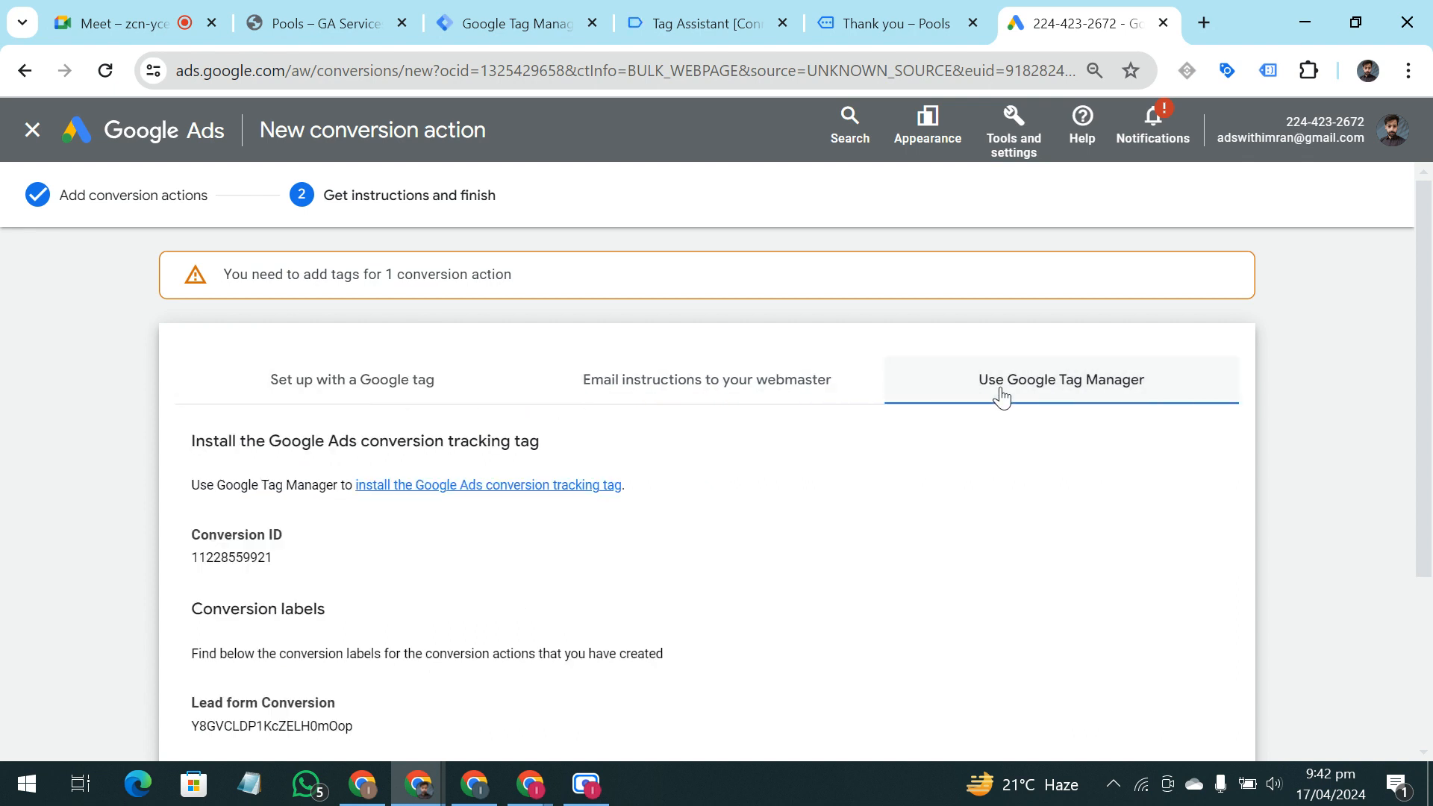
Examine the conversion ID and Lead form Conversion label in Google Ads and the matching fields of the Tag Manager tag
scroll(1003, 397, down, 1)
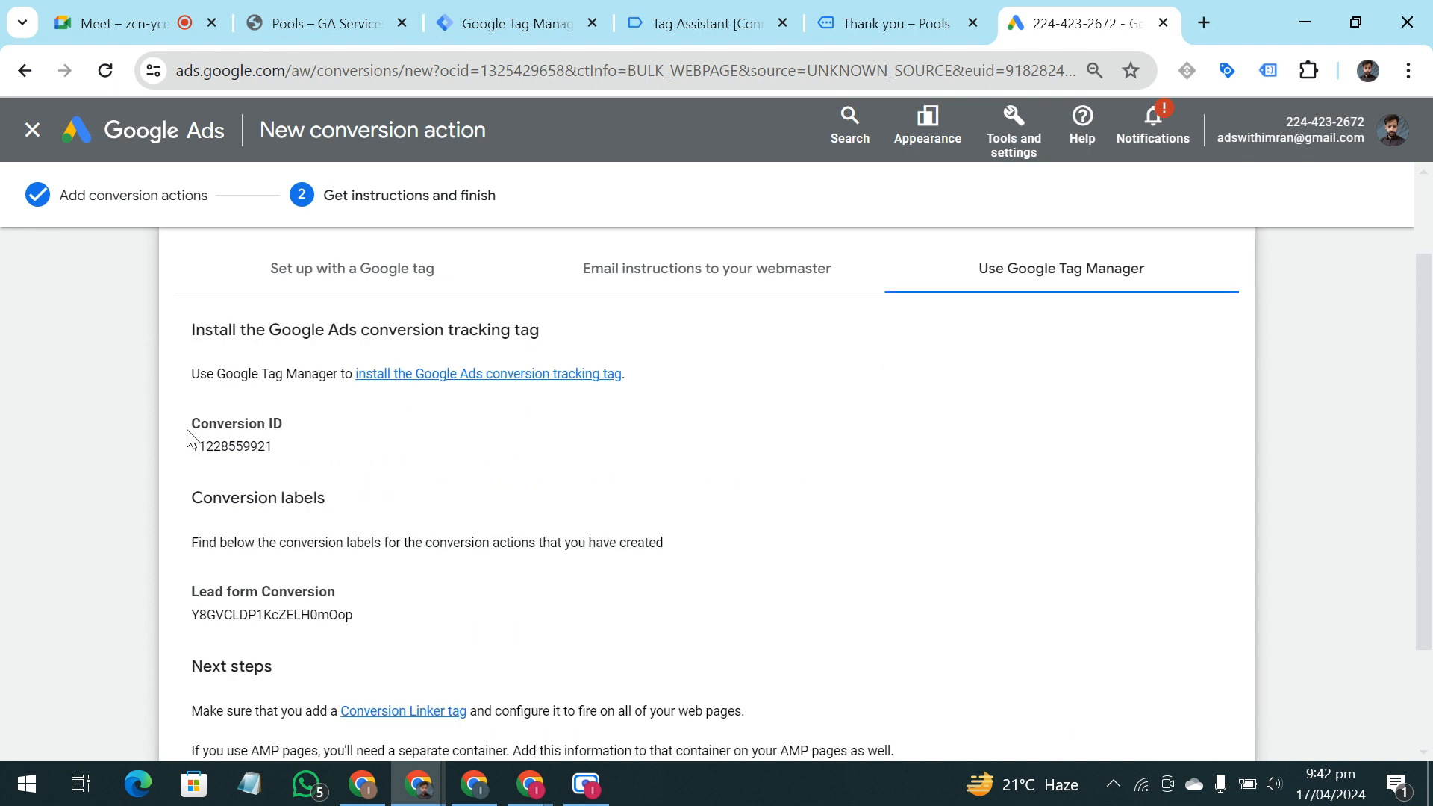
drag(190, 418, 297, 469)
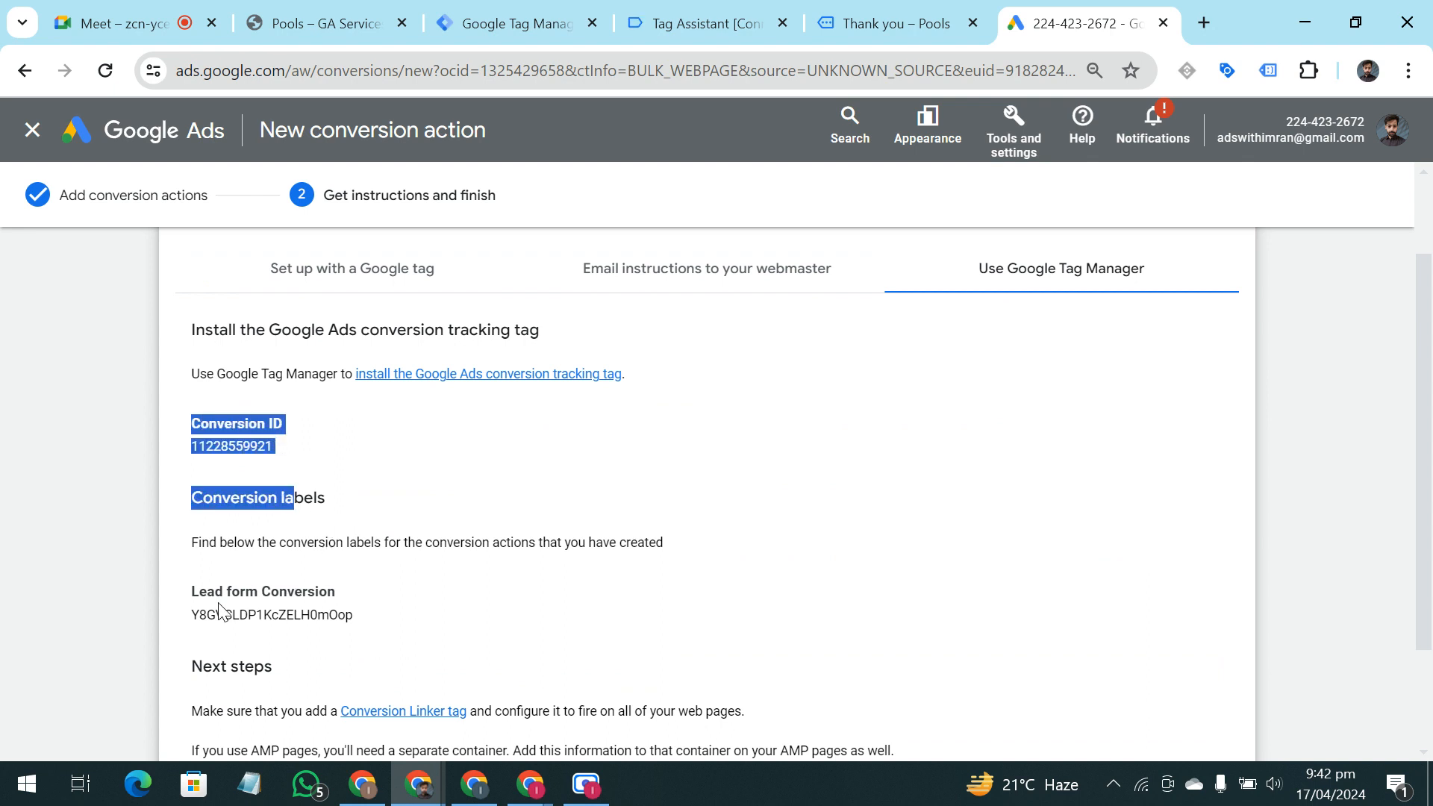
drag(193, 591, 267, 568)
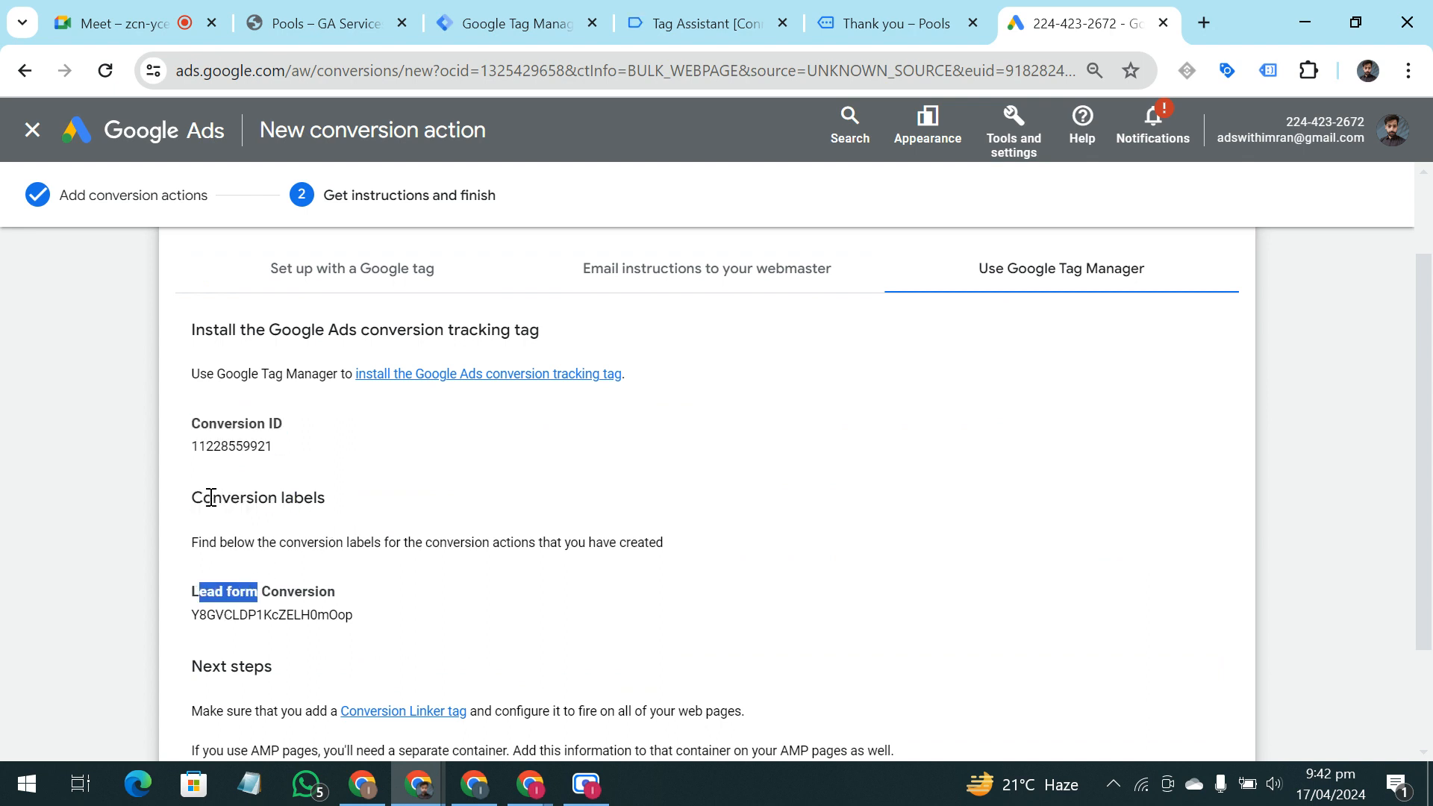
drag(204, 497, 361, 517)
drag(192, 497, 312, 520)
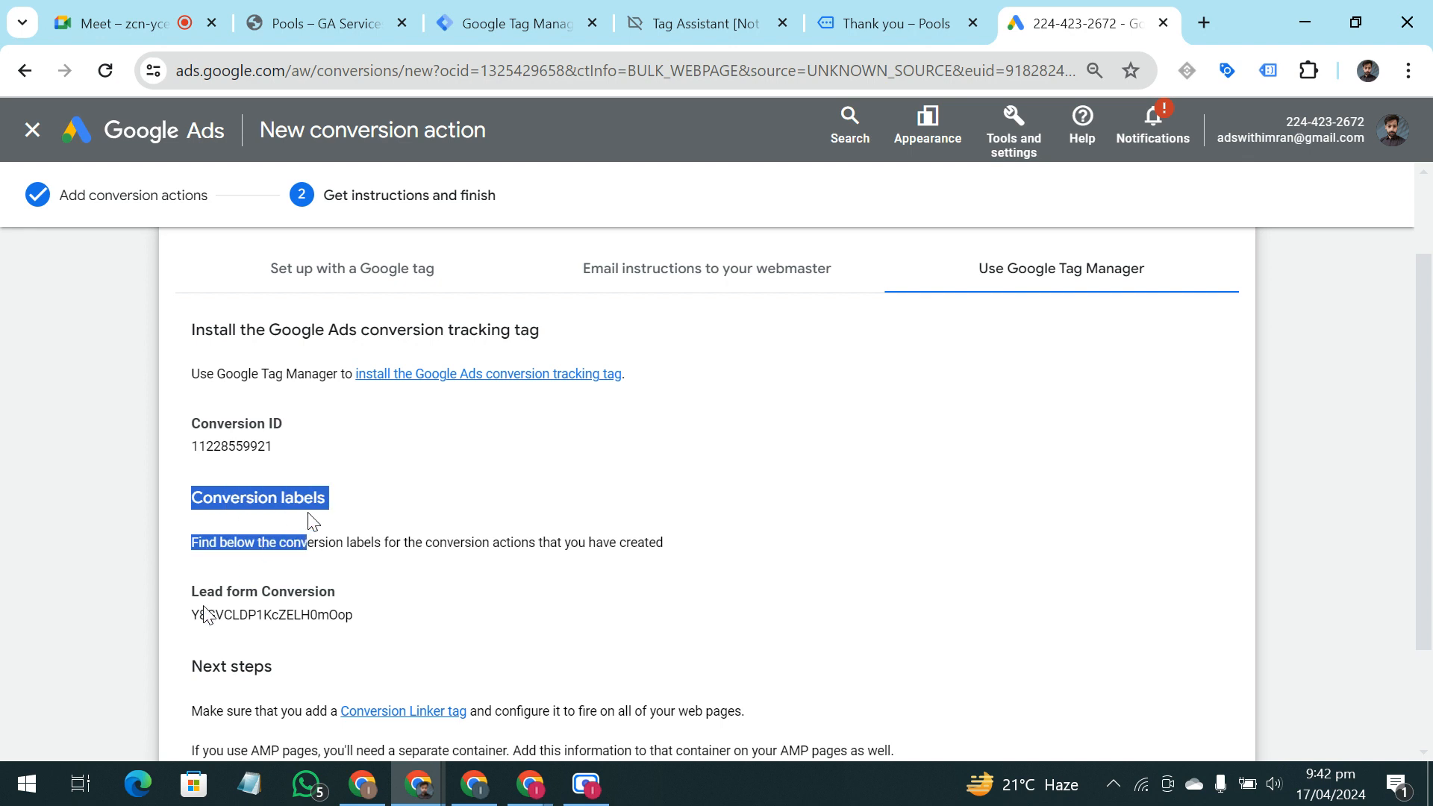
drag(193, 615, 384, 624)
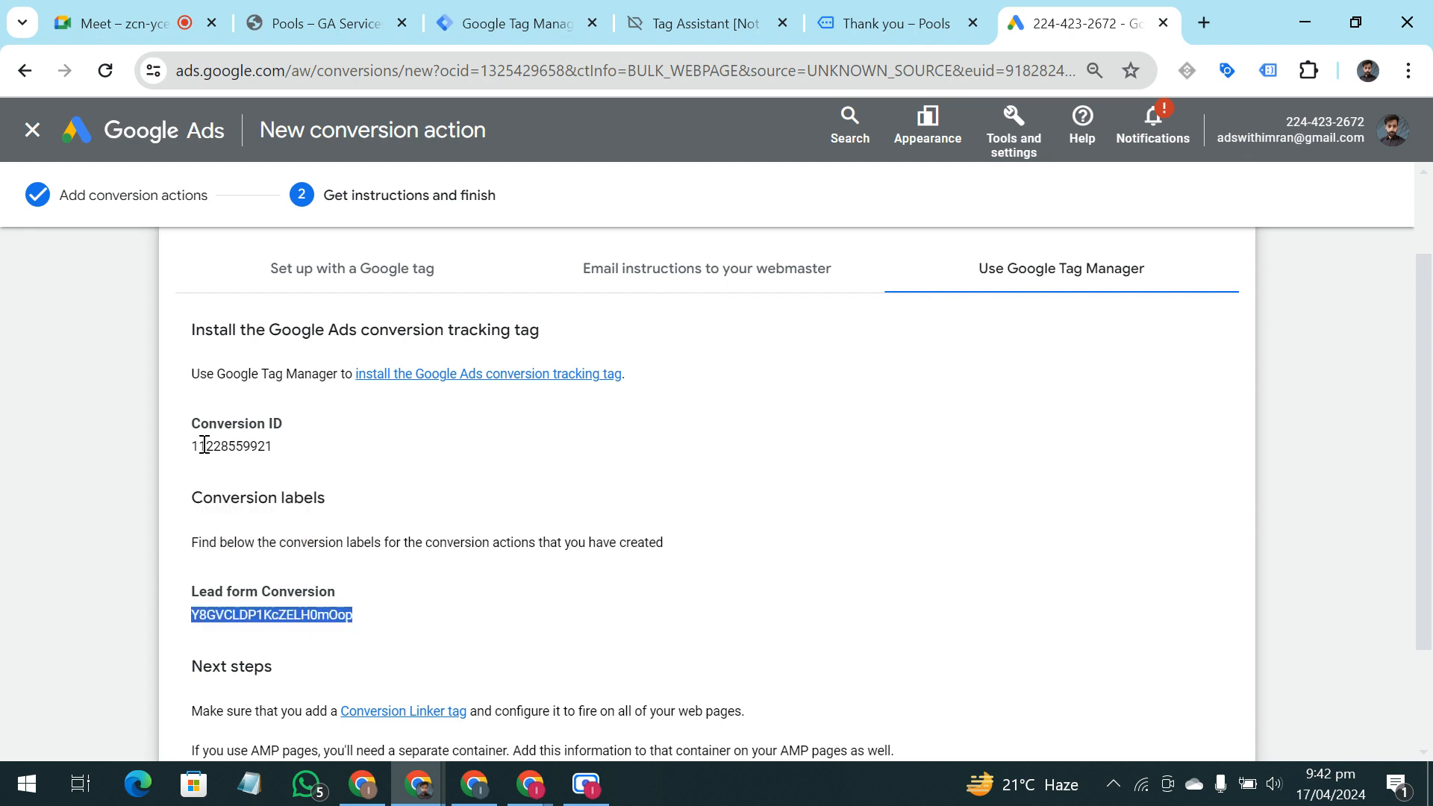
drag(199, 446, 293, 461)
drag(198, 616, 338, 618)
click(526, 9)
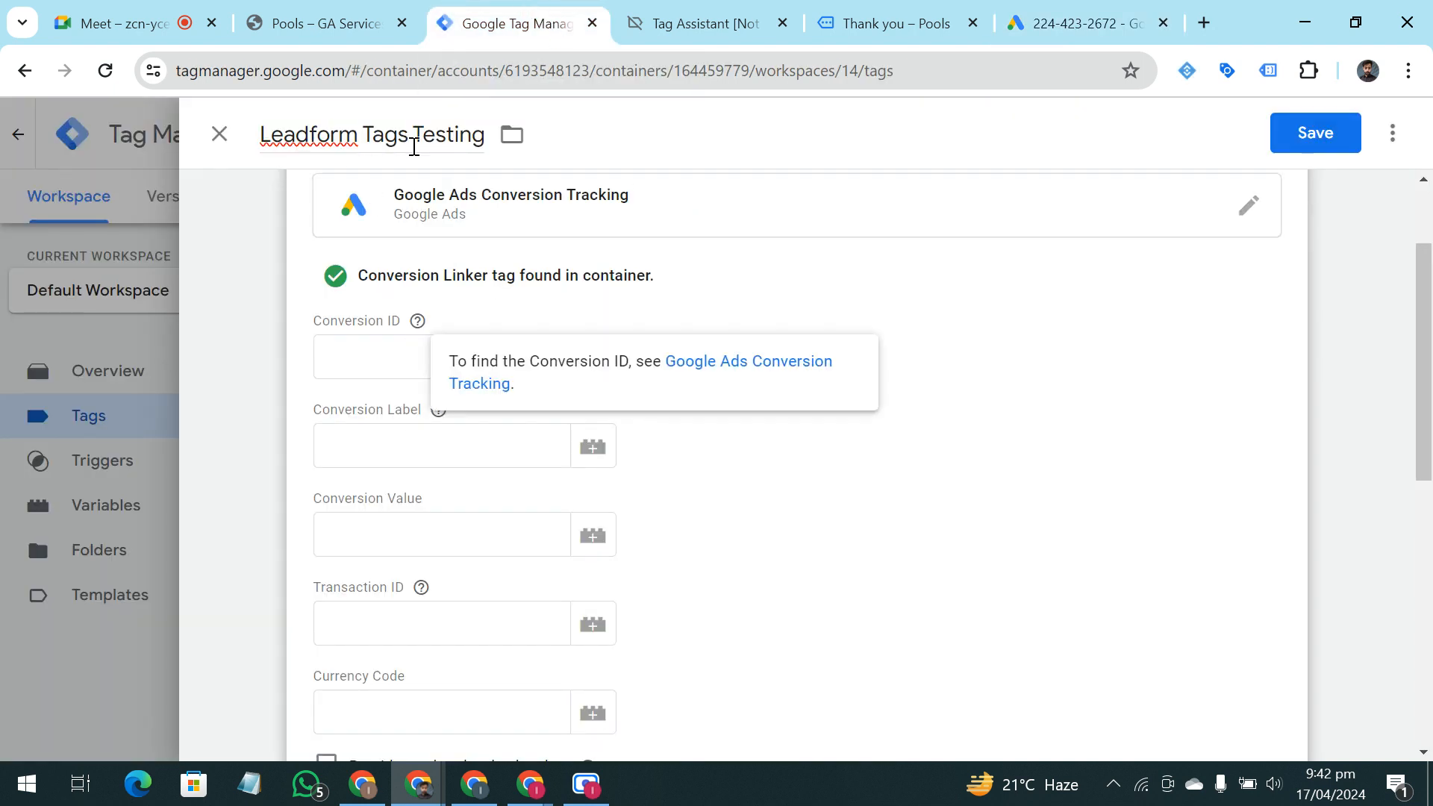
click(391, 358)
click(424, 455)
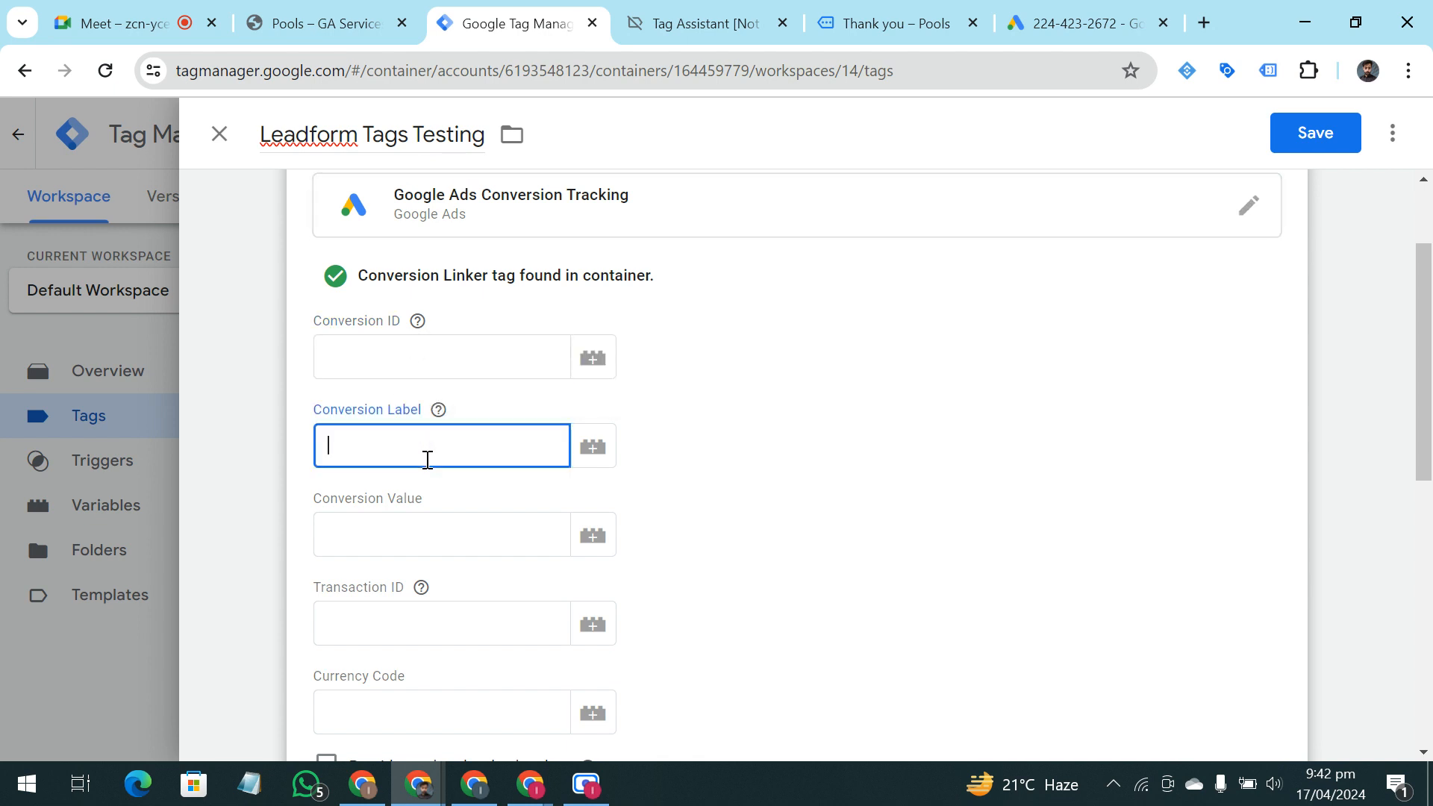
click(1078, 23)
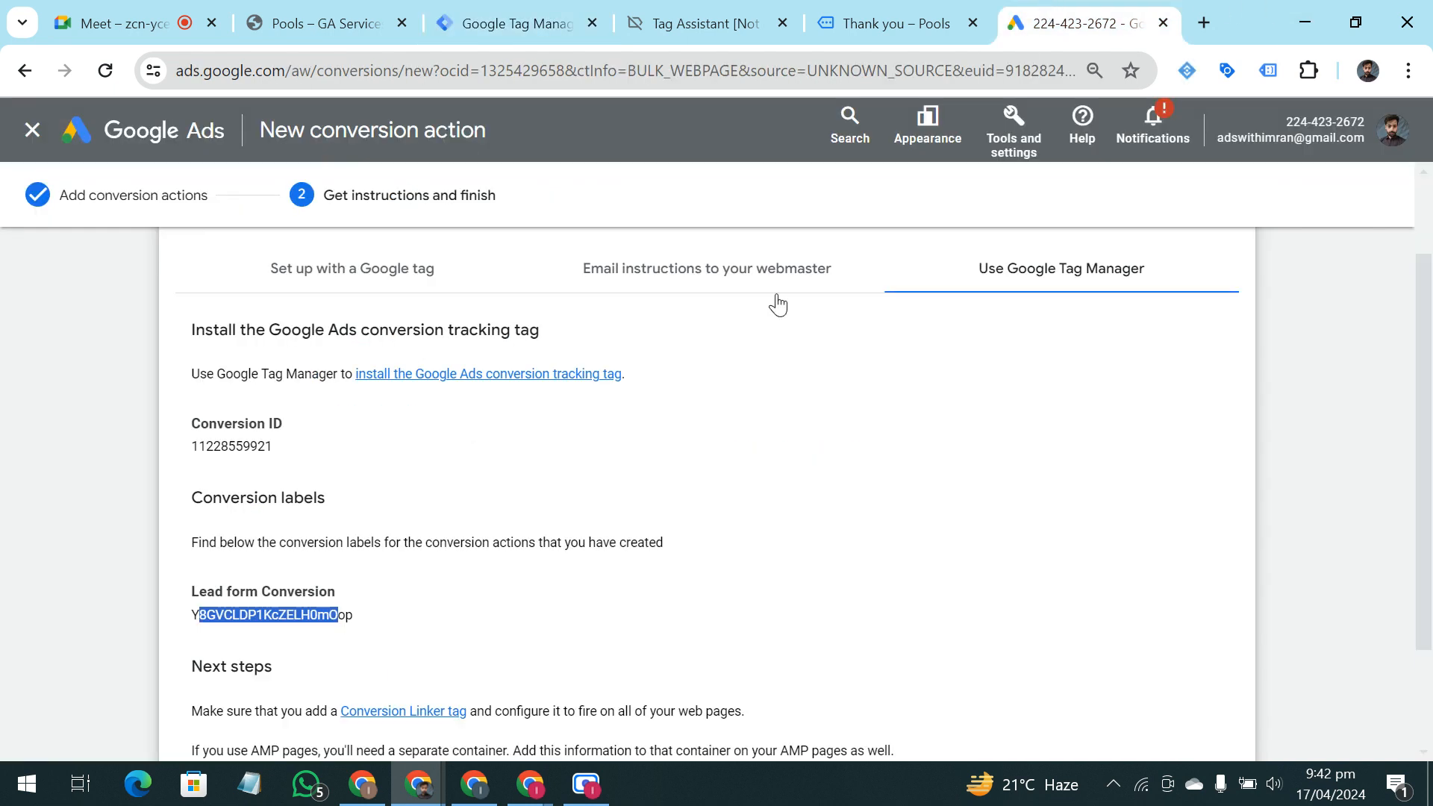
click(250, 447)
double_click(254, 446)
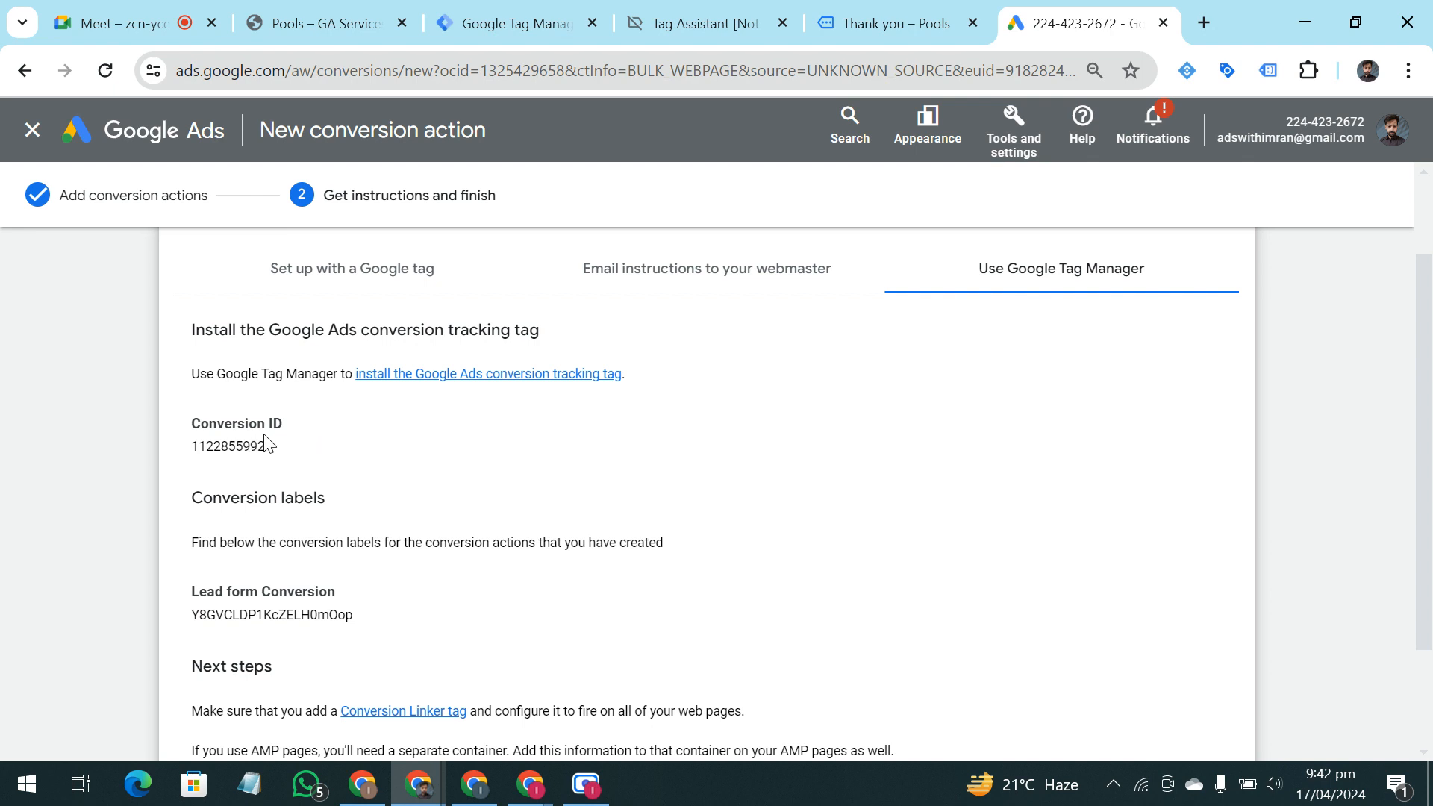
click(515, 23)
click(443, 352)
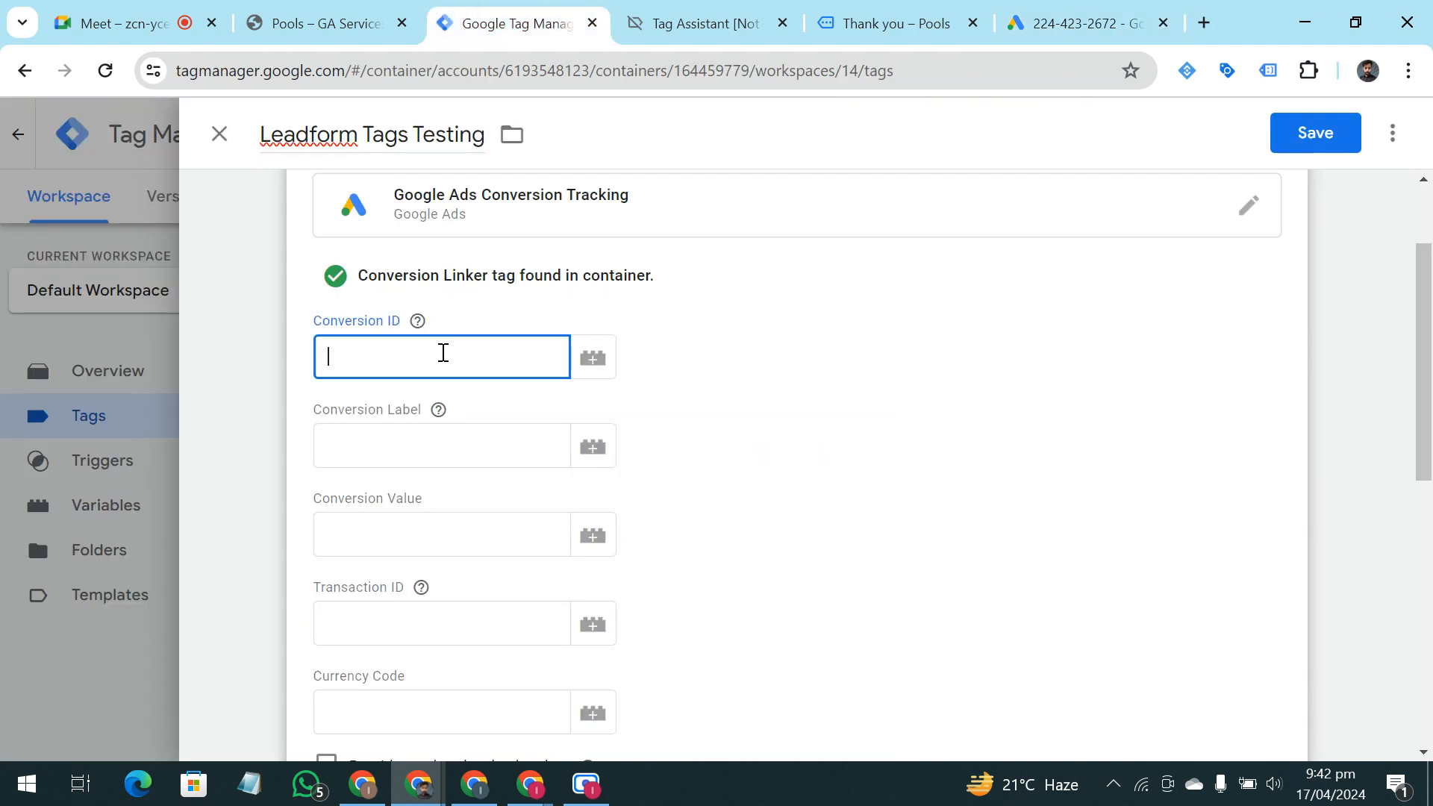
text(https://pools.gaservicesexpert.com/)
click(744, 407)
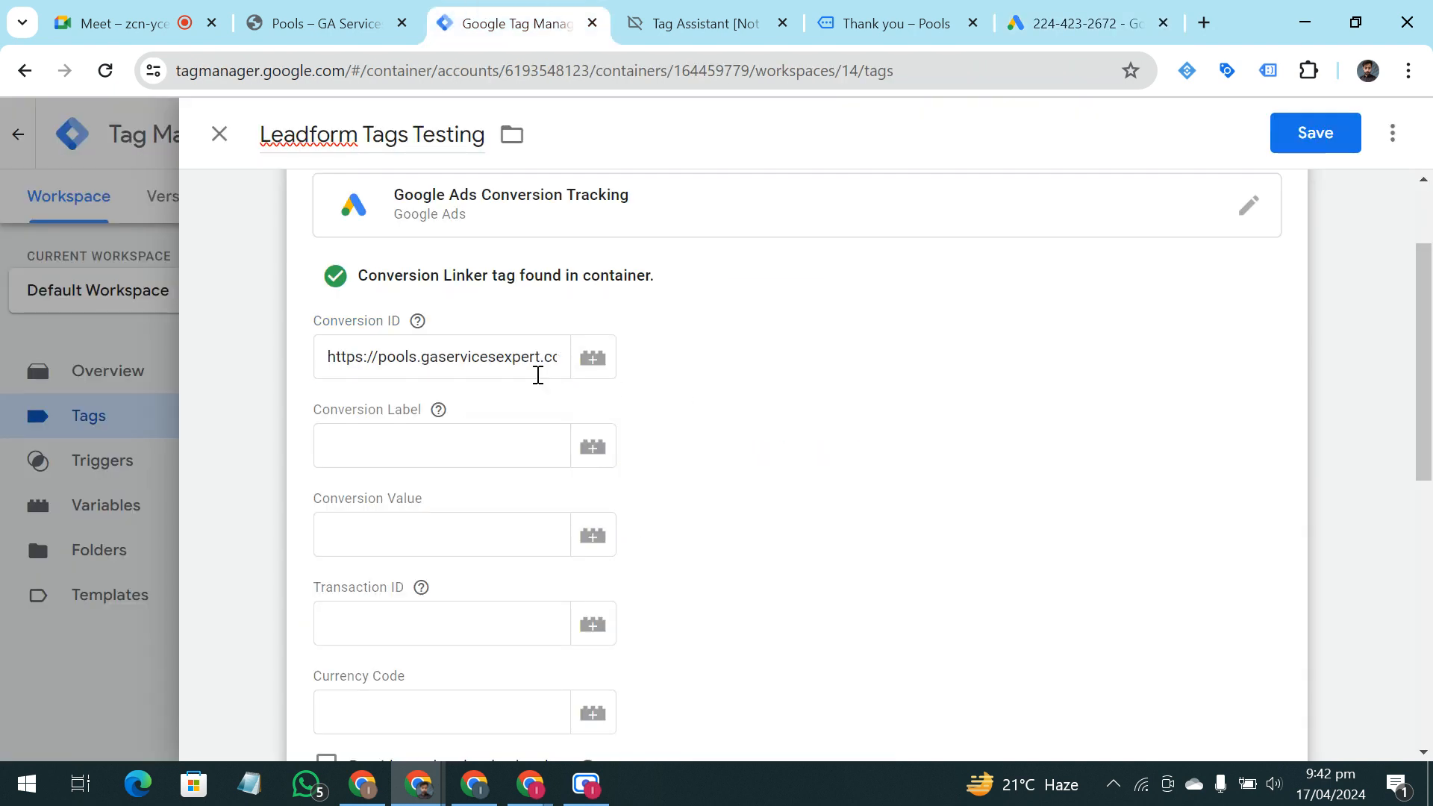
double_click(506, 361)
click(506, 362)
double_click(508, 361)
key(BackSpace)
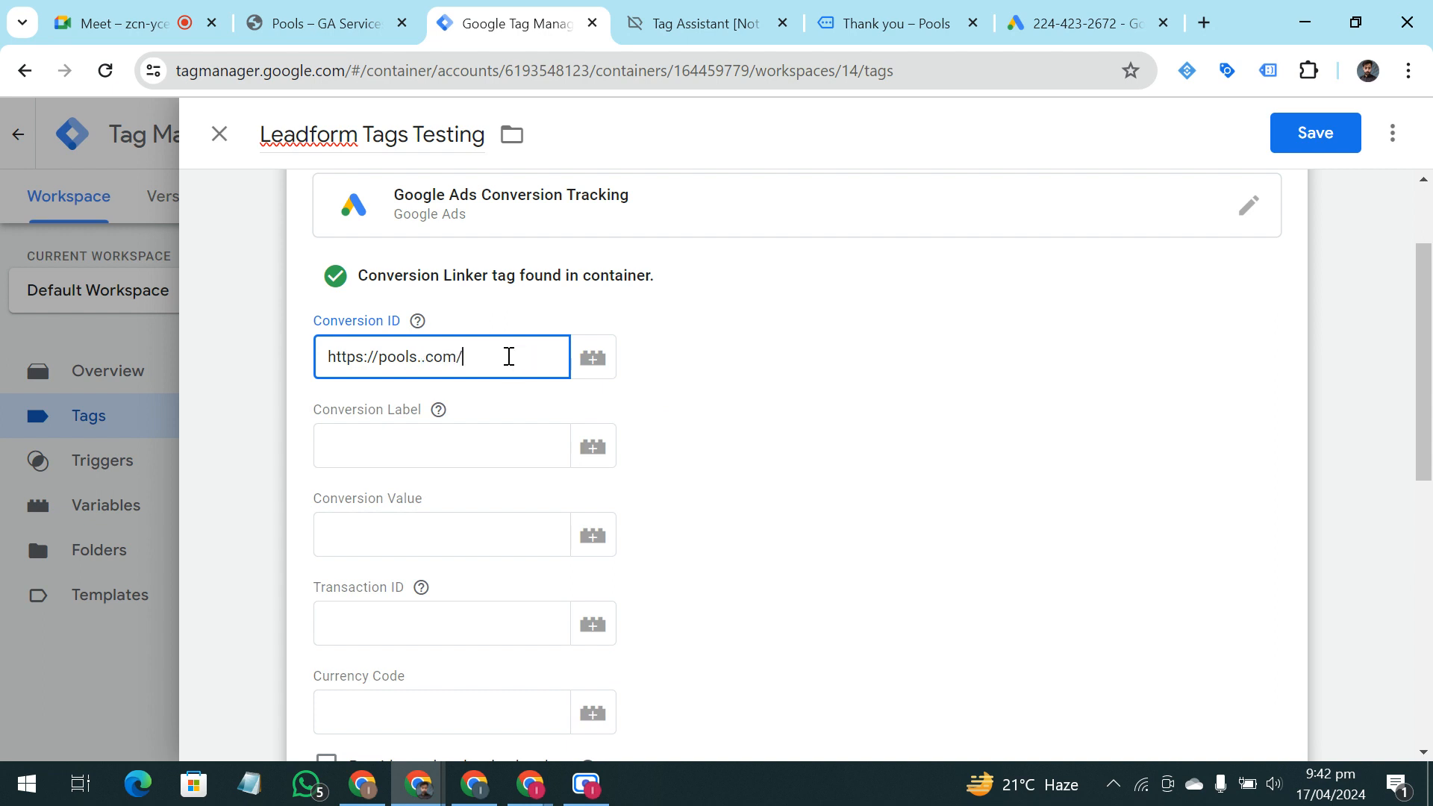
drag(509, 357, 289, 379)
key(BackSpace)
Copy the conversion ID from the Google Ads instructions into the Conversion ID field of the Leadform Tags Testing tag
click(1013, 11)
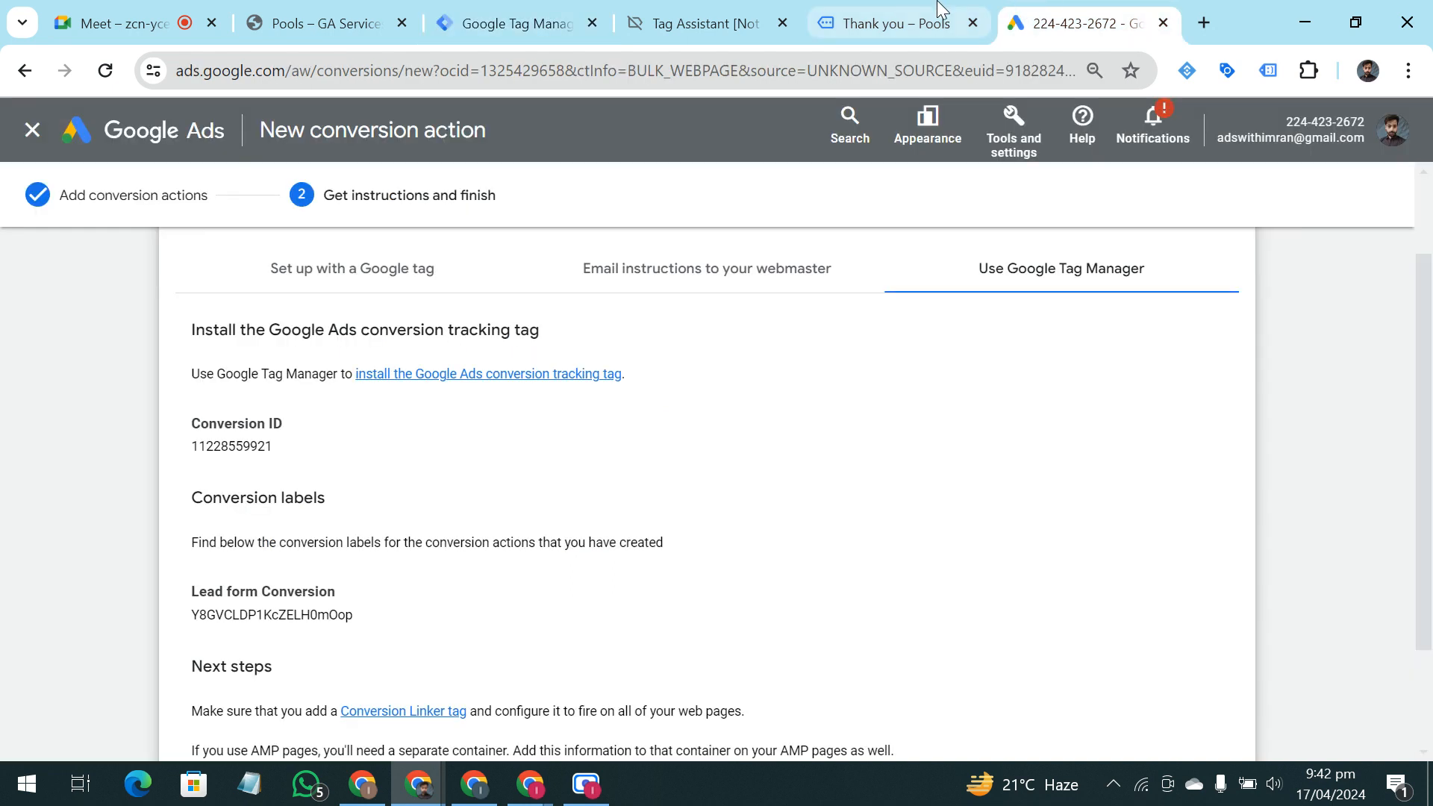
double_click(247, 447)
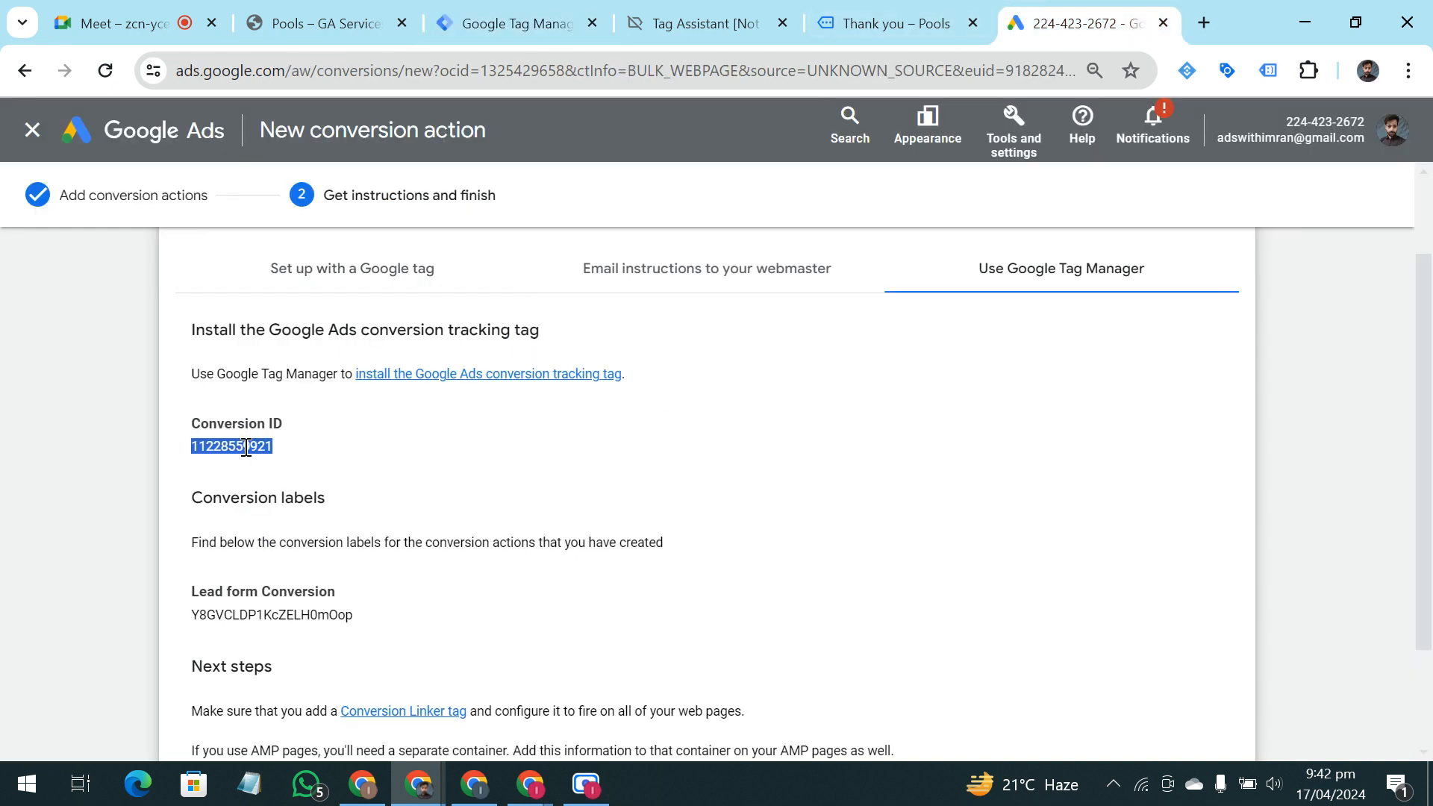
click(515, 23)
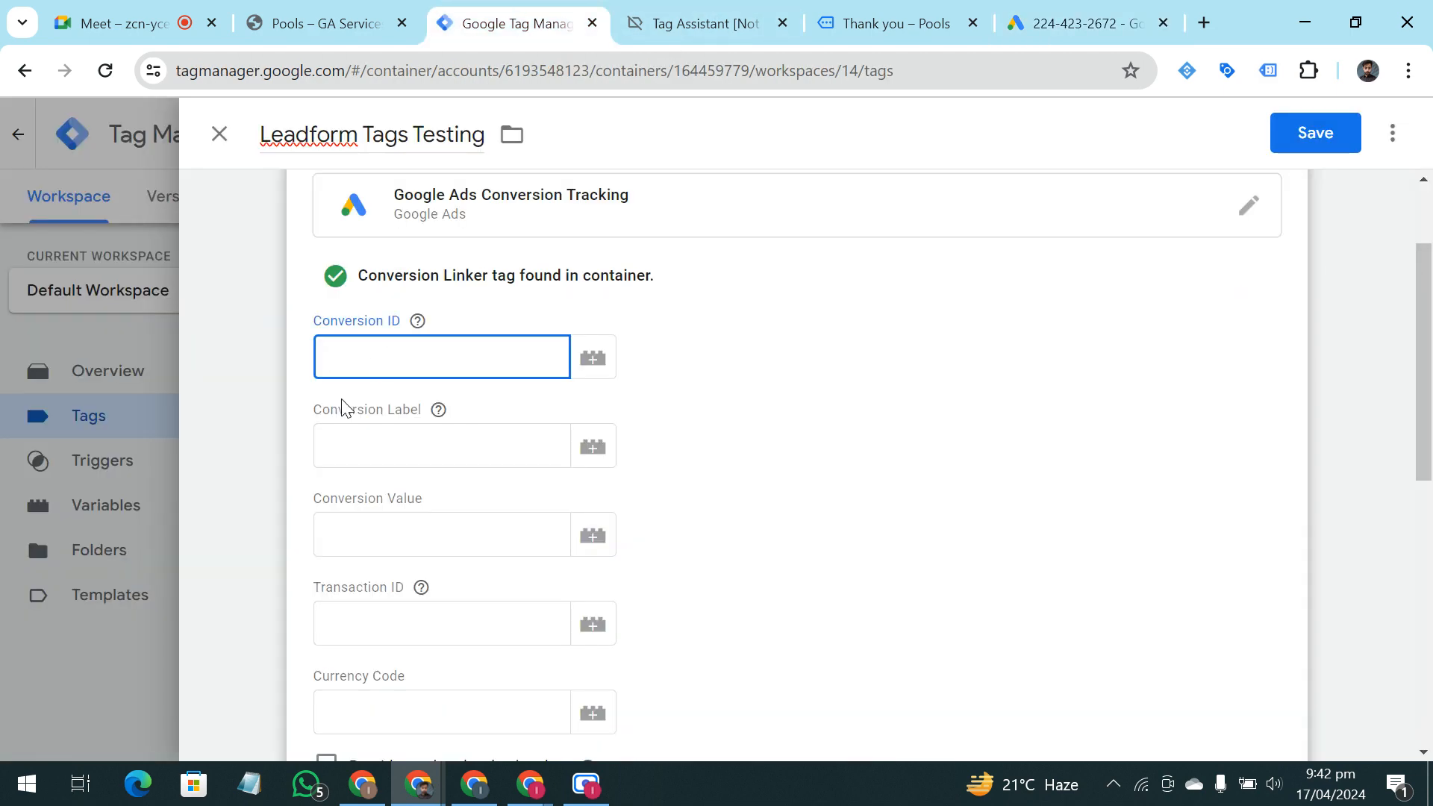
key(ctrl+v)
click(712, 455)
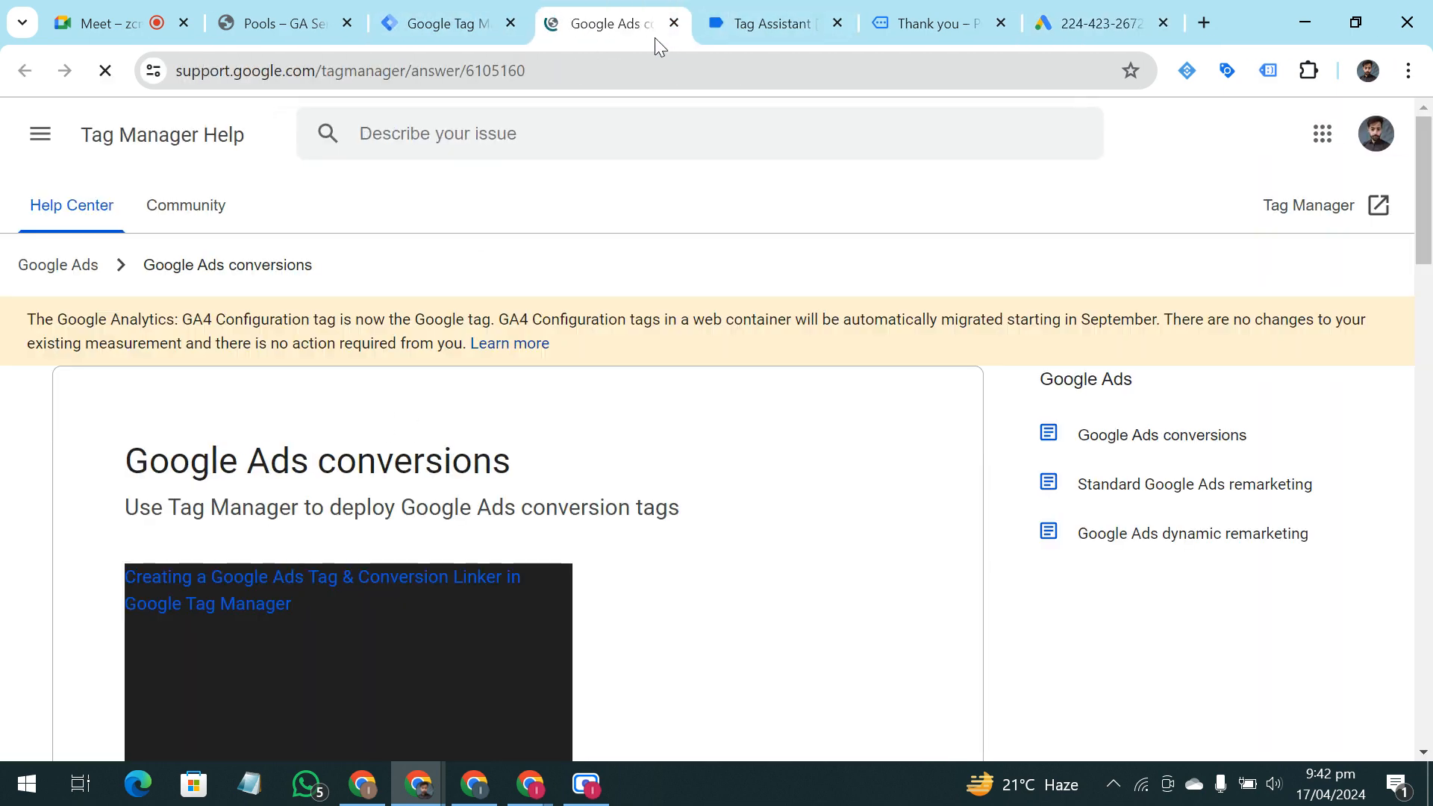
click(673, 25)
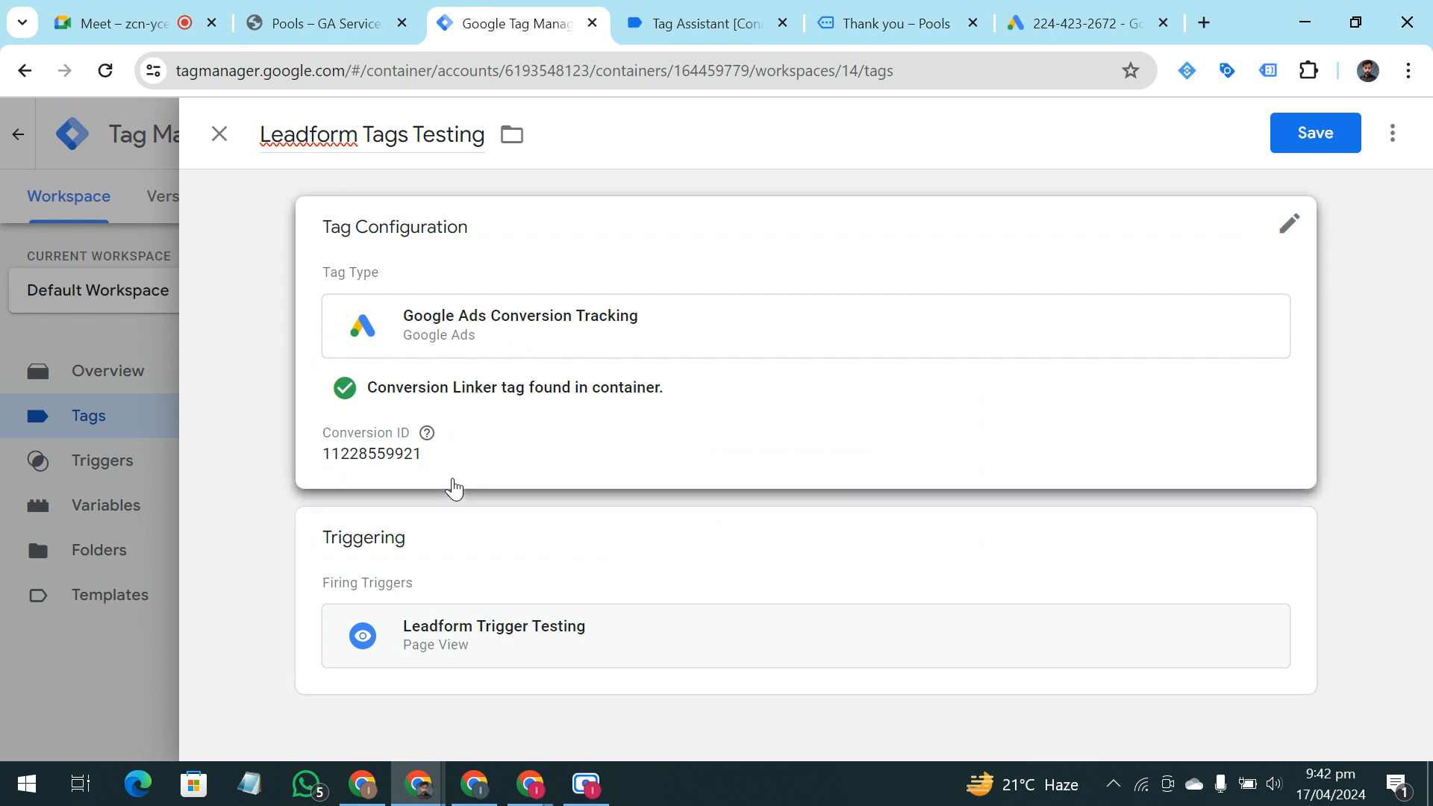
Reopen the tag configuration and fill its Conversion Label with the Lead form Conversion label copied from Google Ads
click(1165, 310)
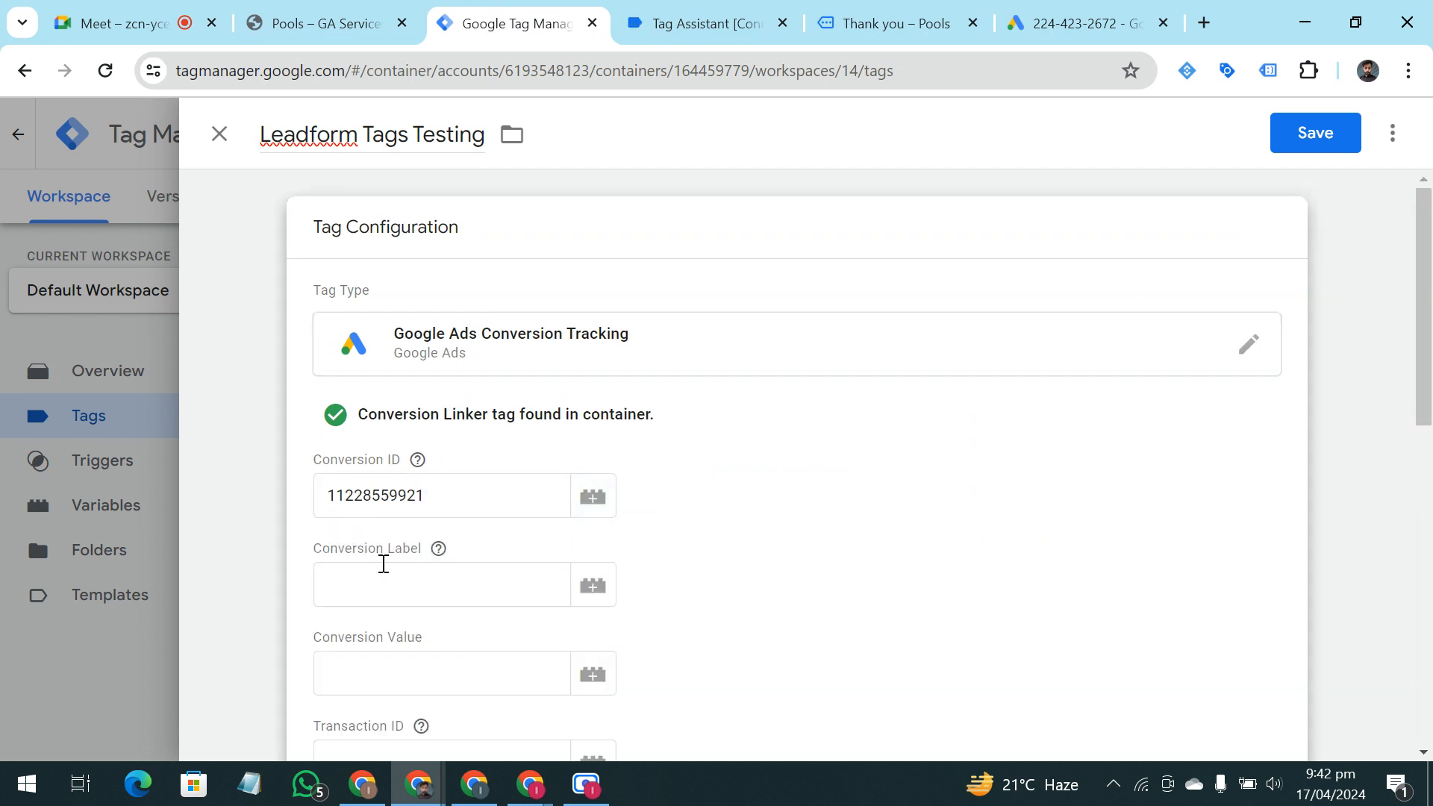
click(385, 573)
click(930, 9)
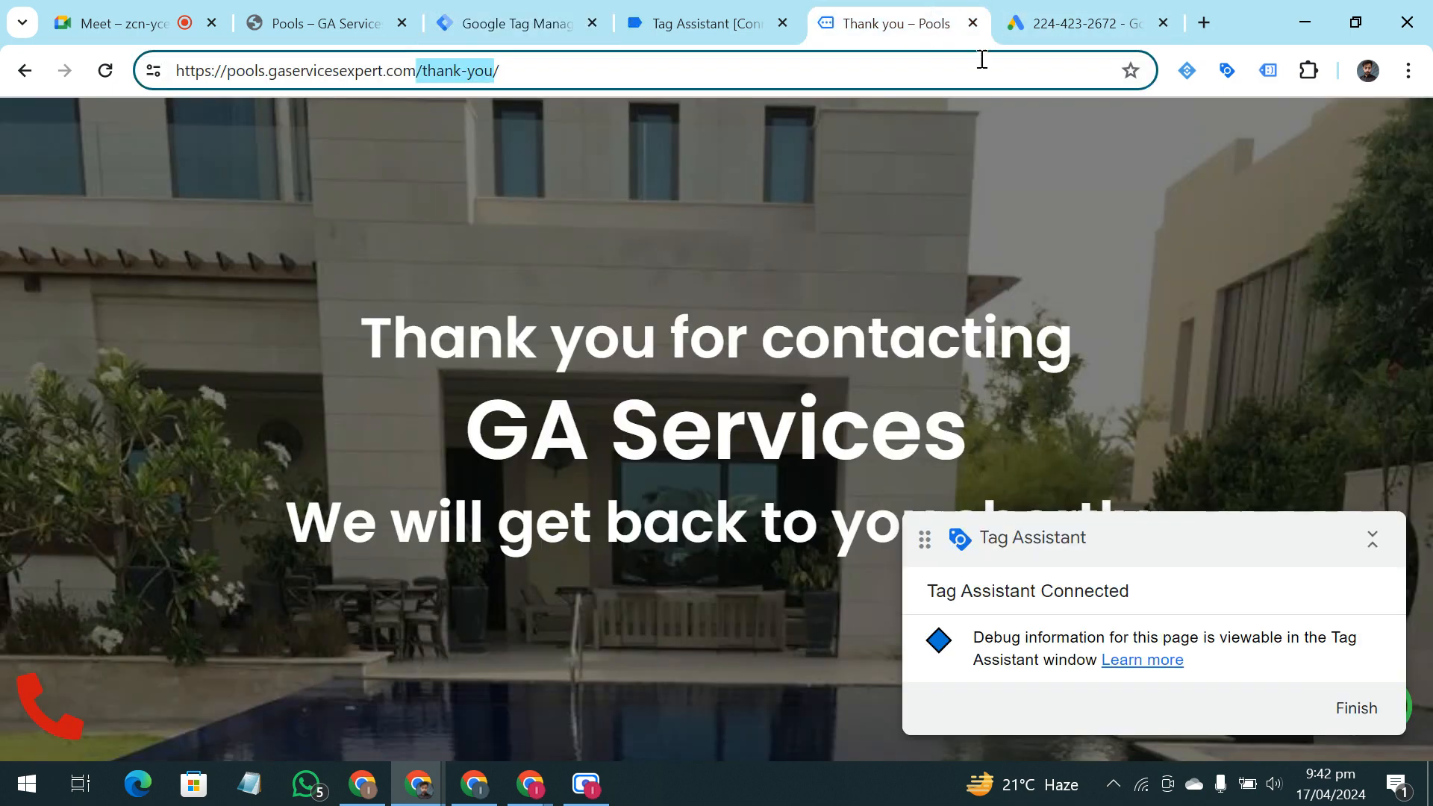
click(1045, 24)
double_click(285, 614)
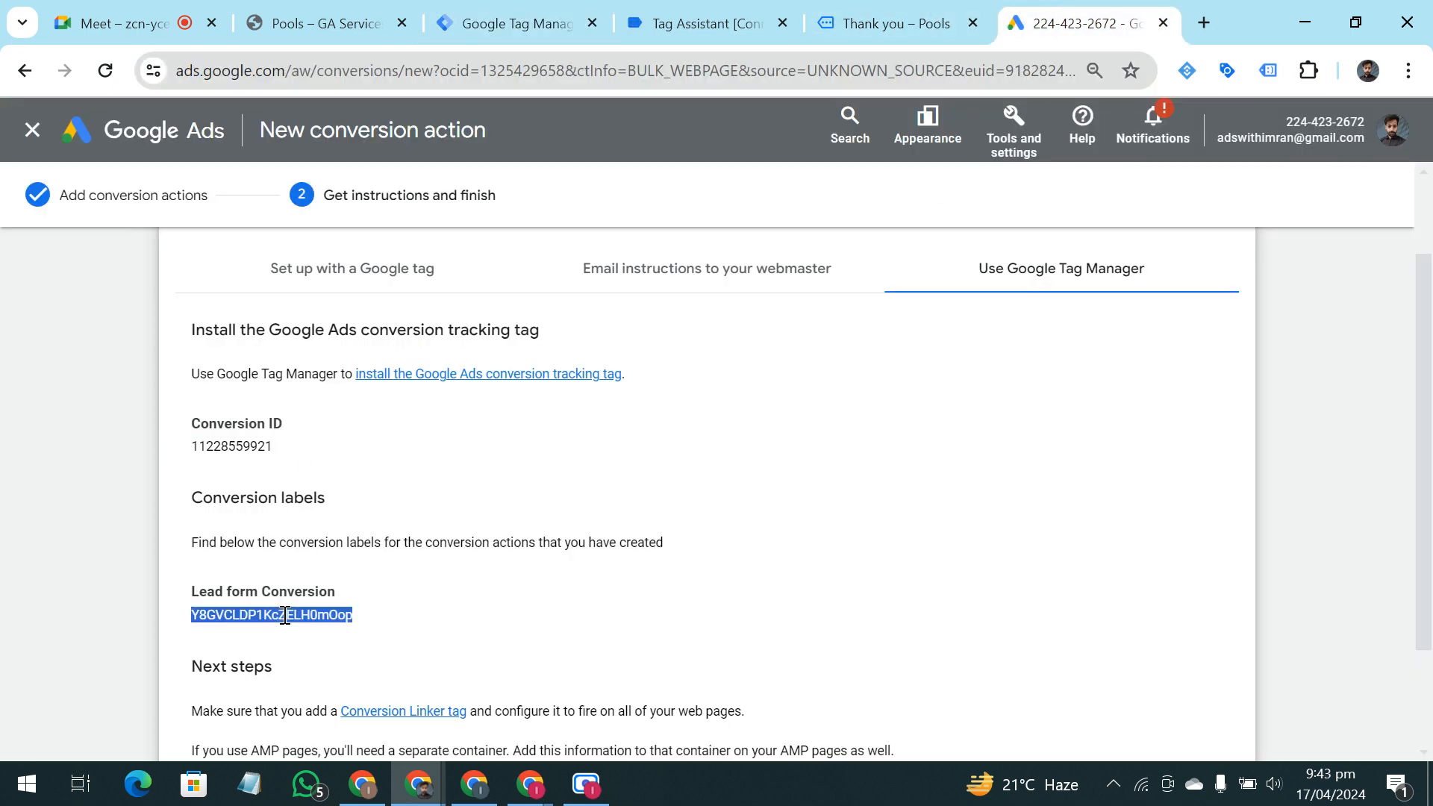
drag(213, 497, 344, 514)
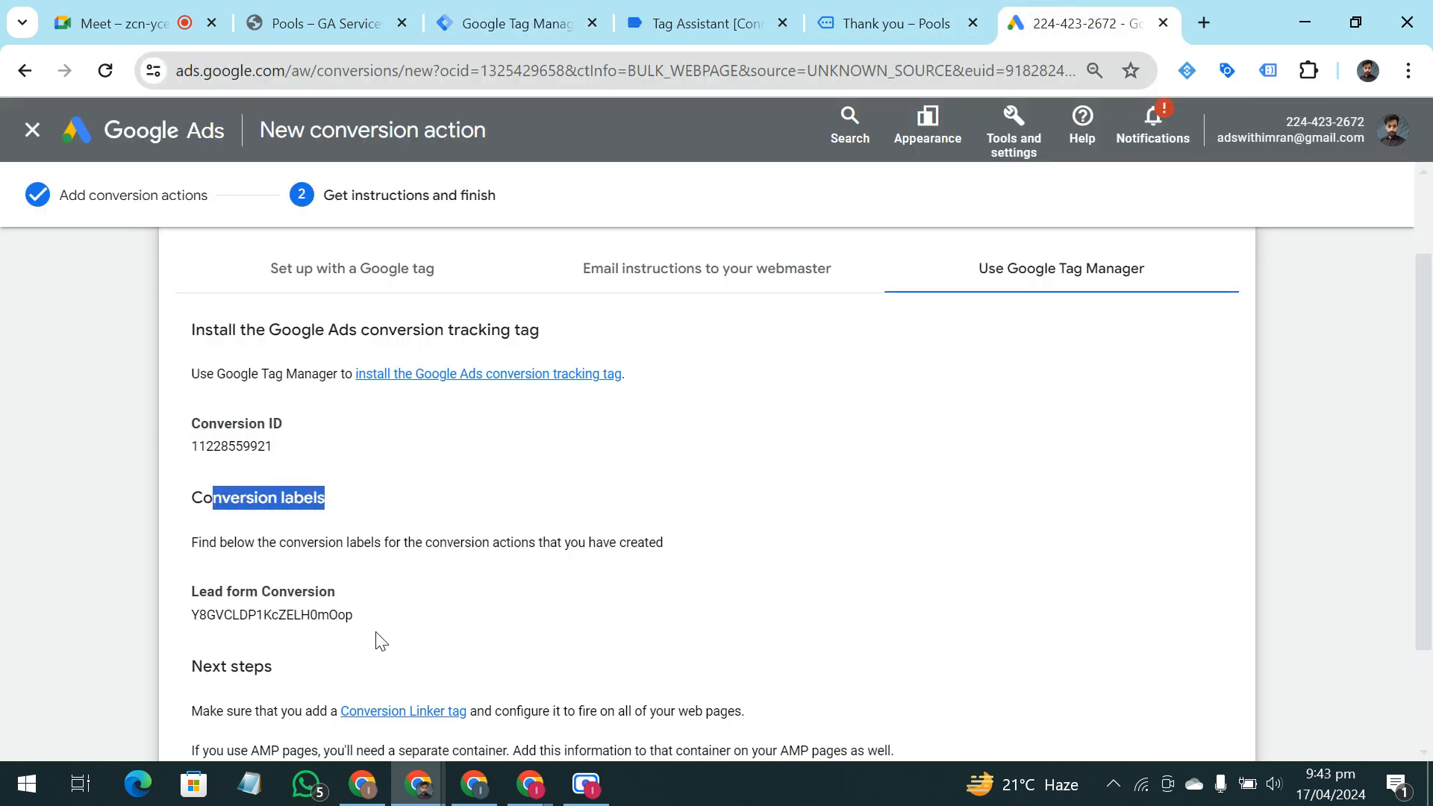
drag(357, 616, 191, 618)
key(ctrl+c)
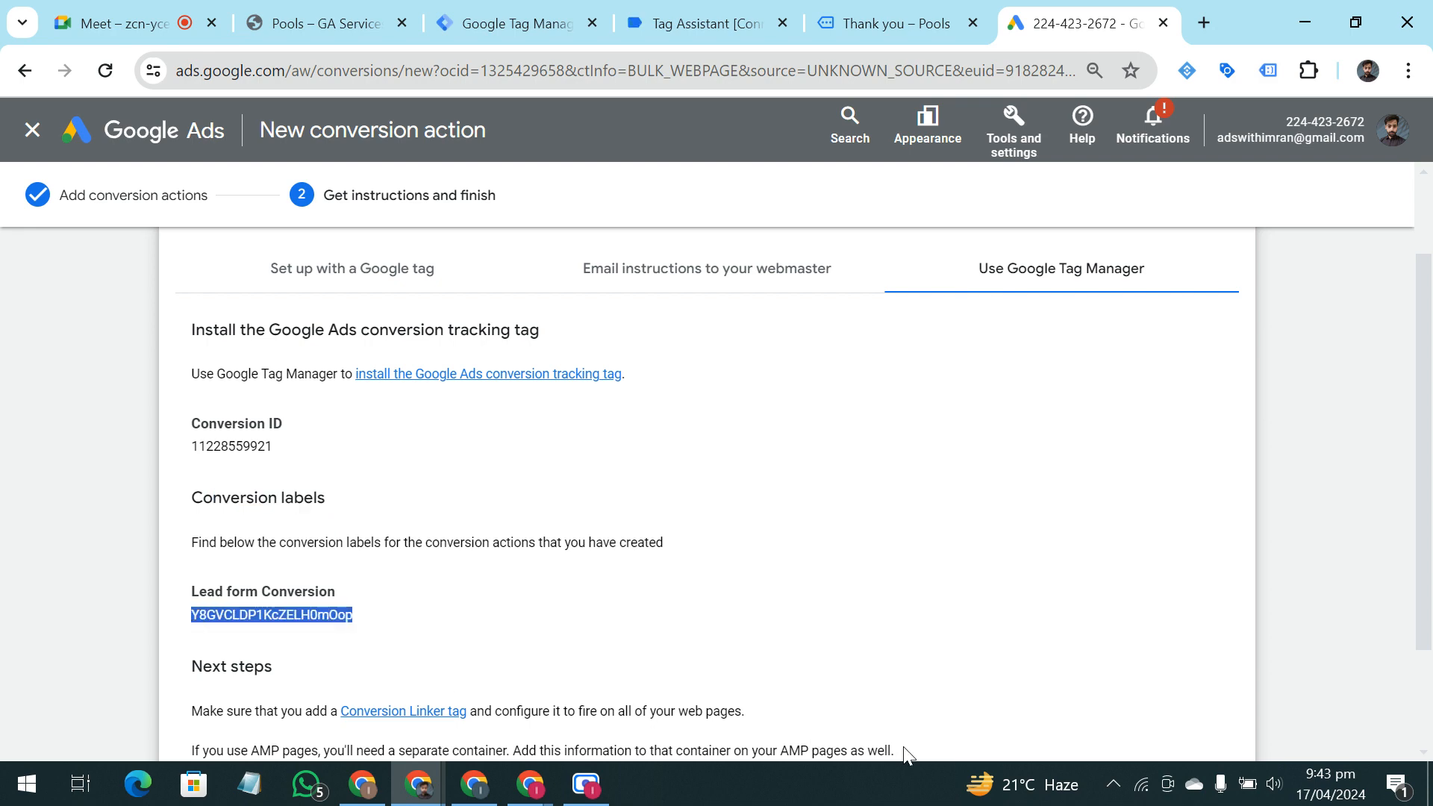
click(694, 23)
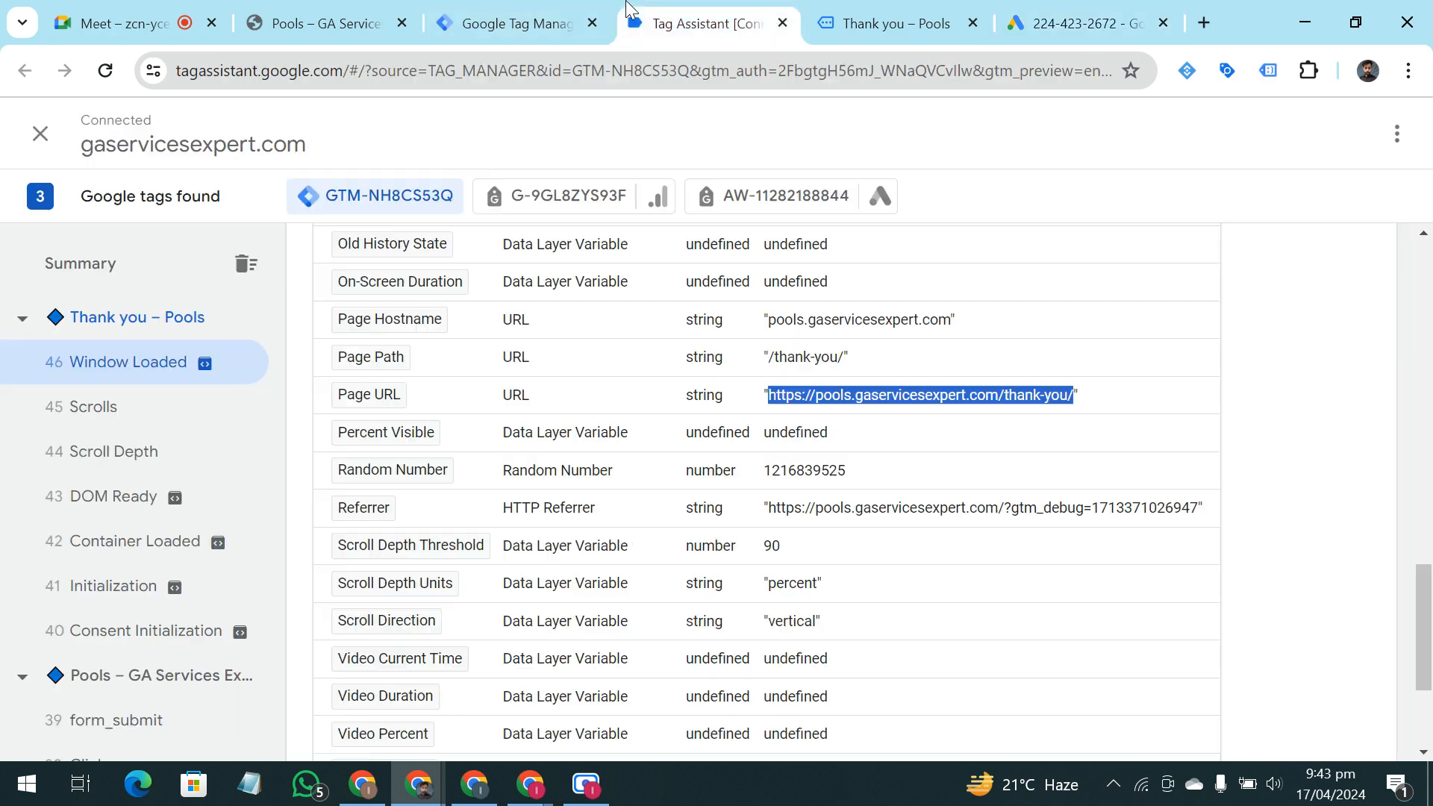
click(515, 23)
key(ctrl+v)
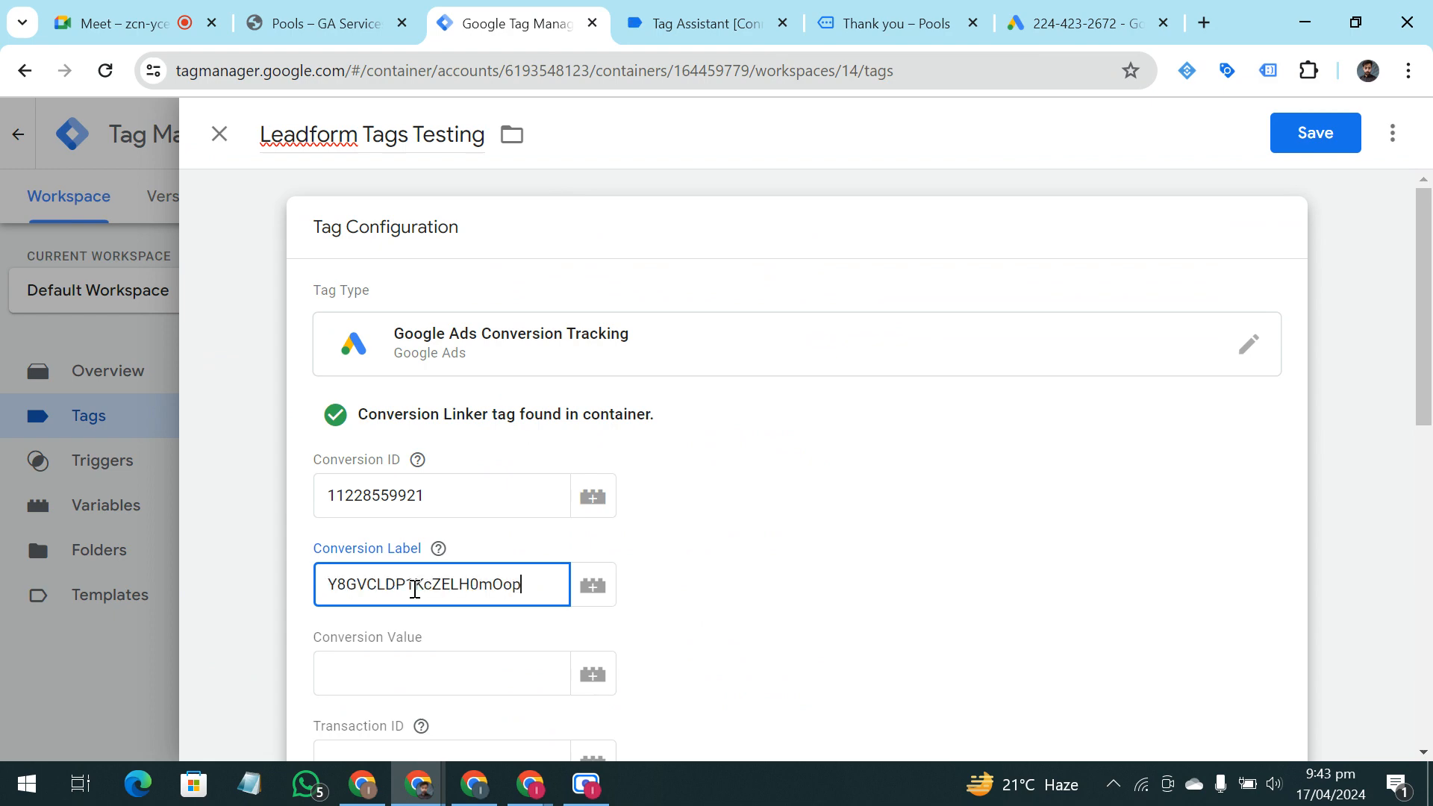
click(790, 586)
Check the remaining settings and the firing trigger of the Leadform Tags Testing tag
scroll(633, 573, down, 5)
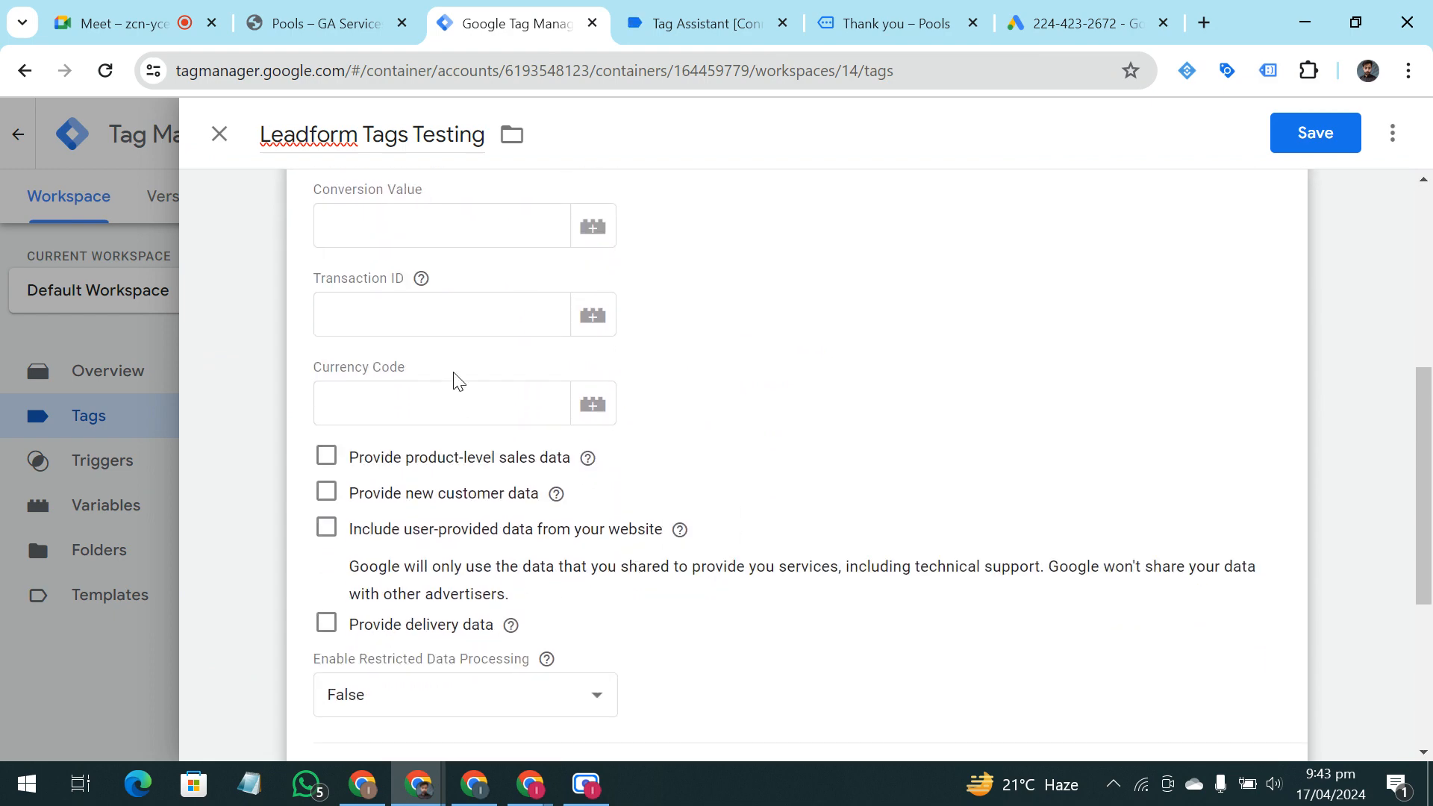
scroll(454, 656, down, 5)
scroll(480, 598, up, 7)
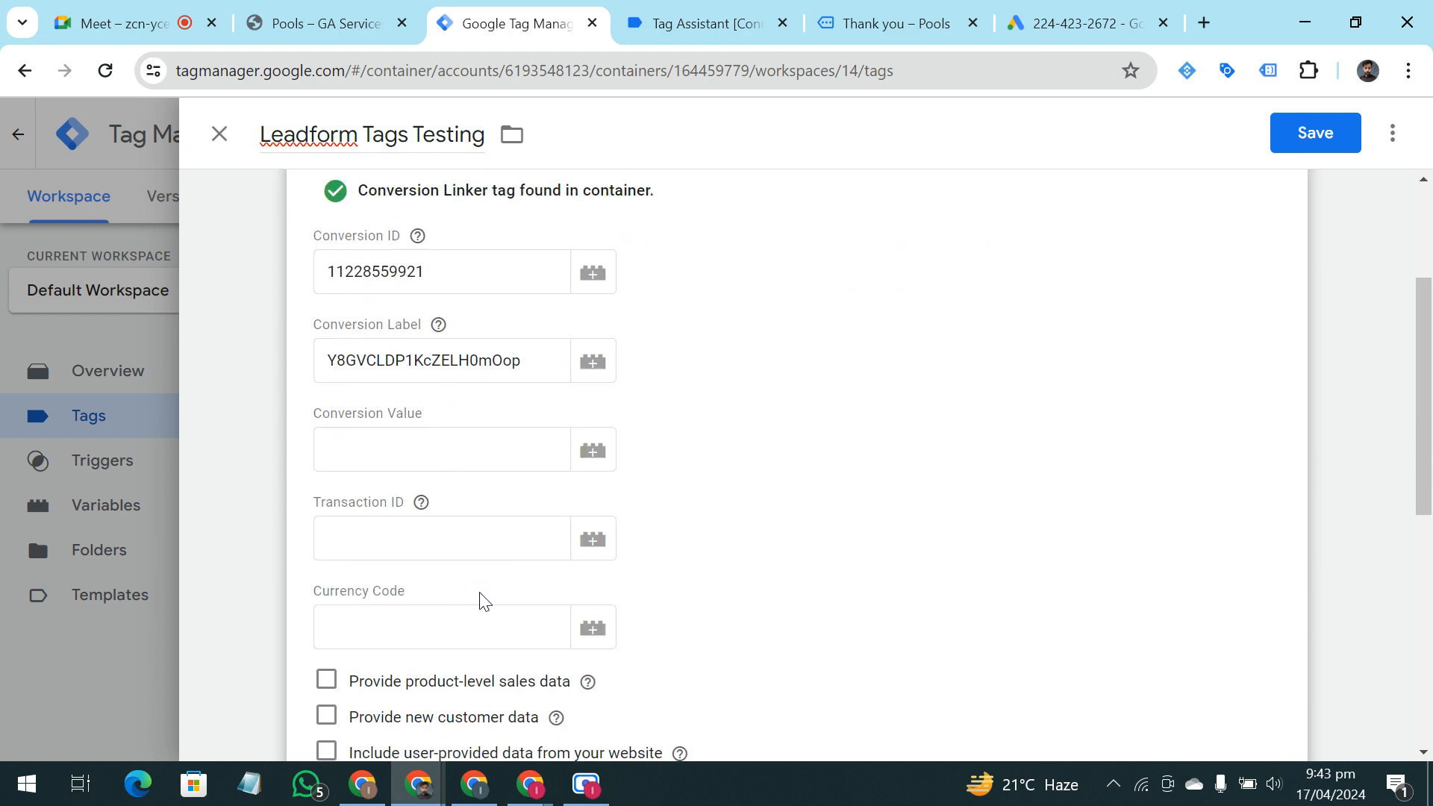
scroll(639, 486, down, 8)
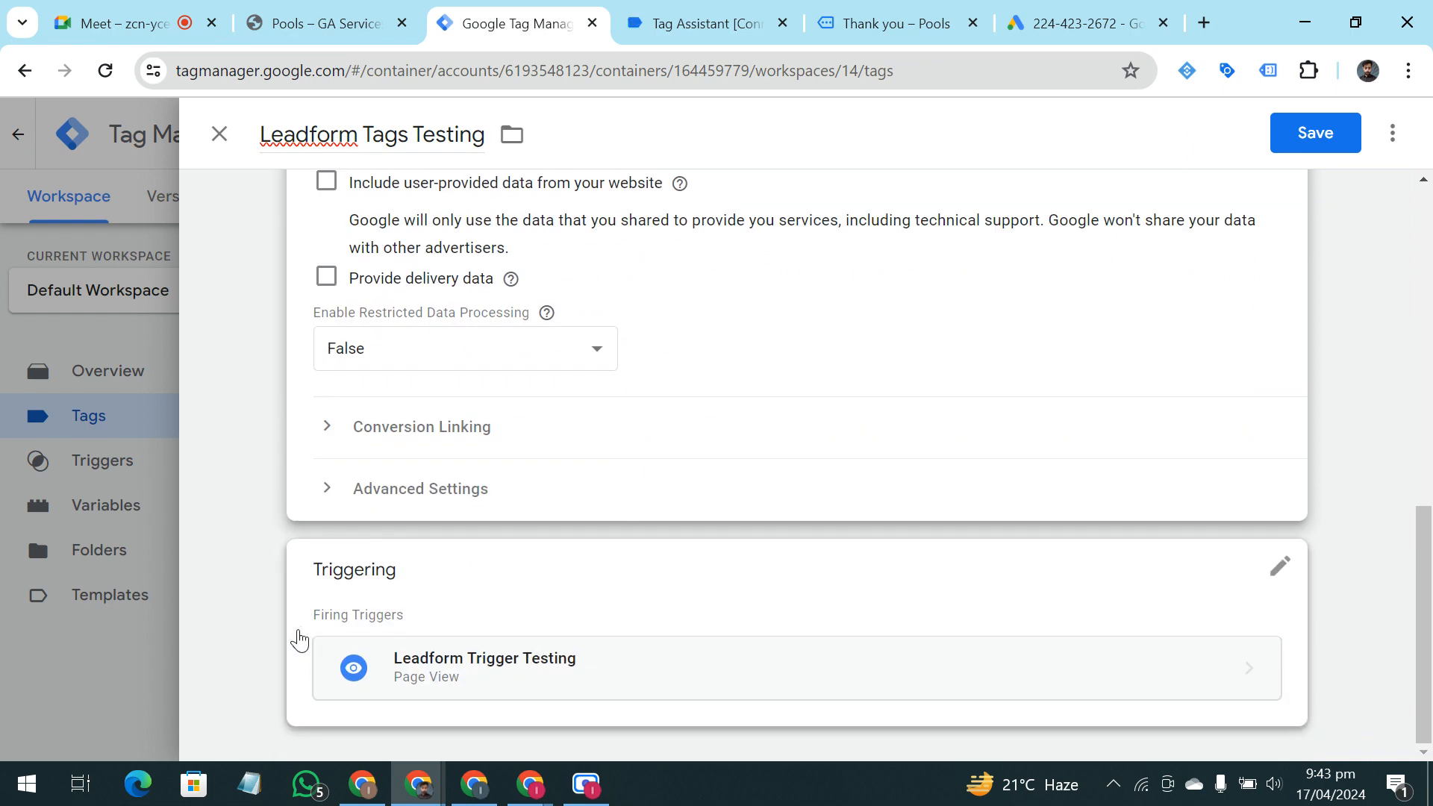
scroll(744, 517, up, 7)
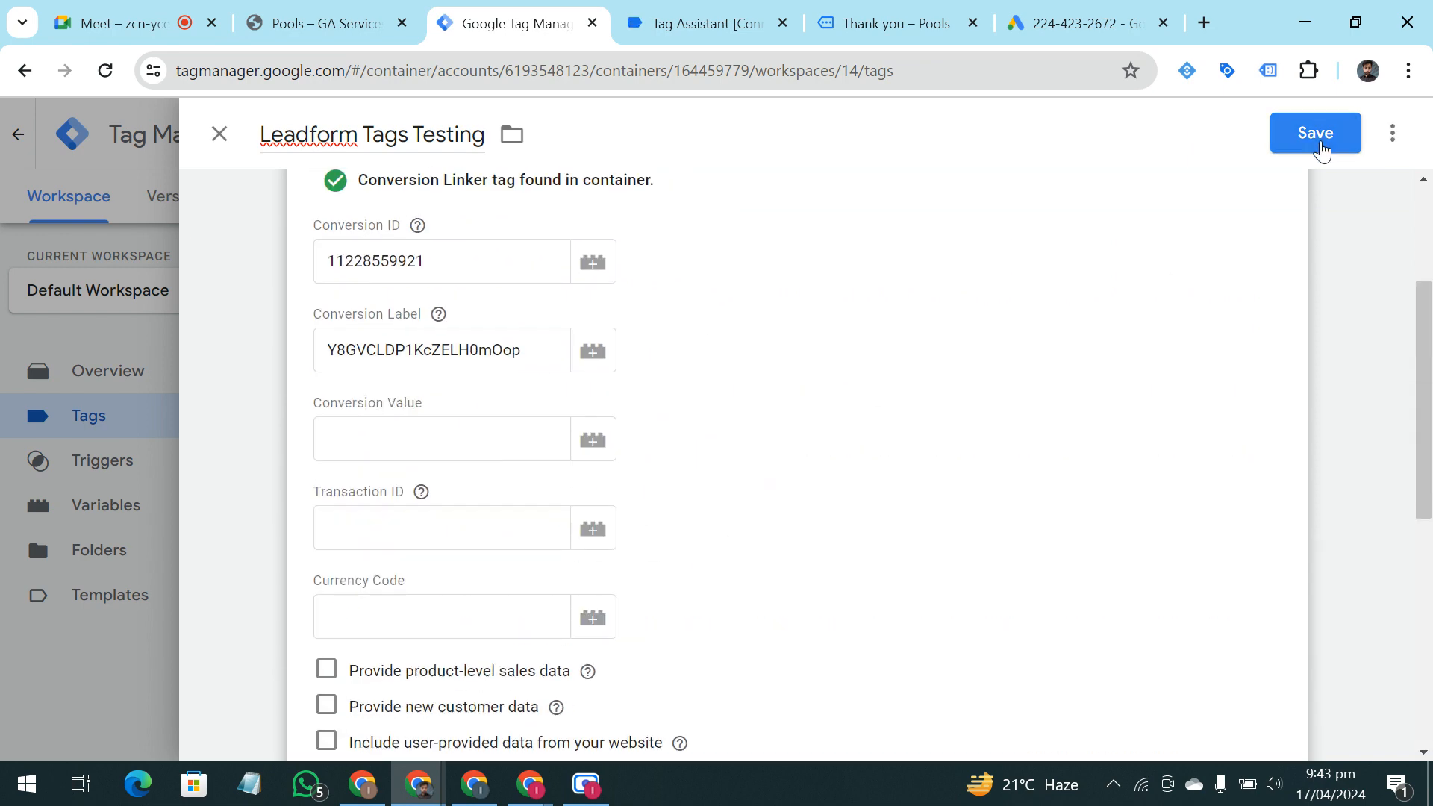
Save the Leadform Tags Testing tag and start a container preview, continuing past the Tag Assistant connection dialog
click(1320, 146)
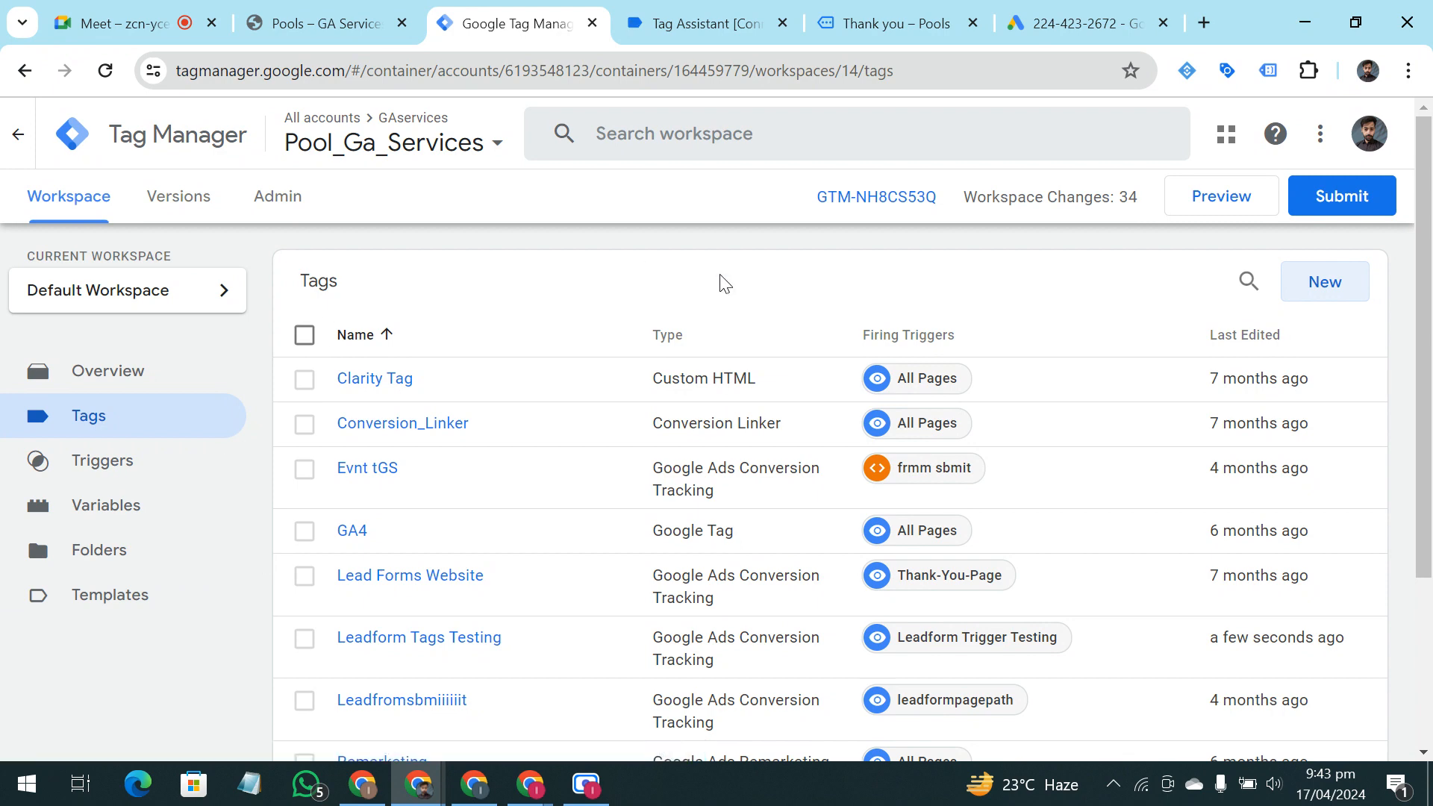
click(1239, 214)
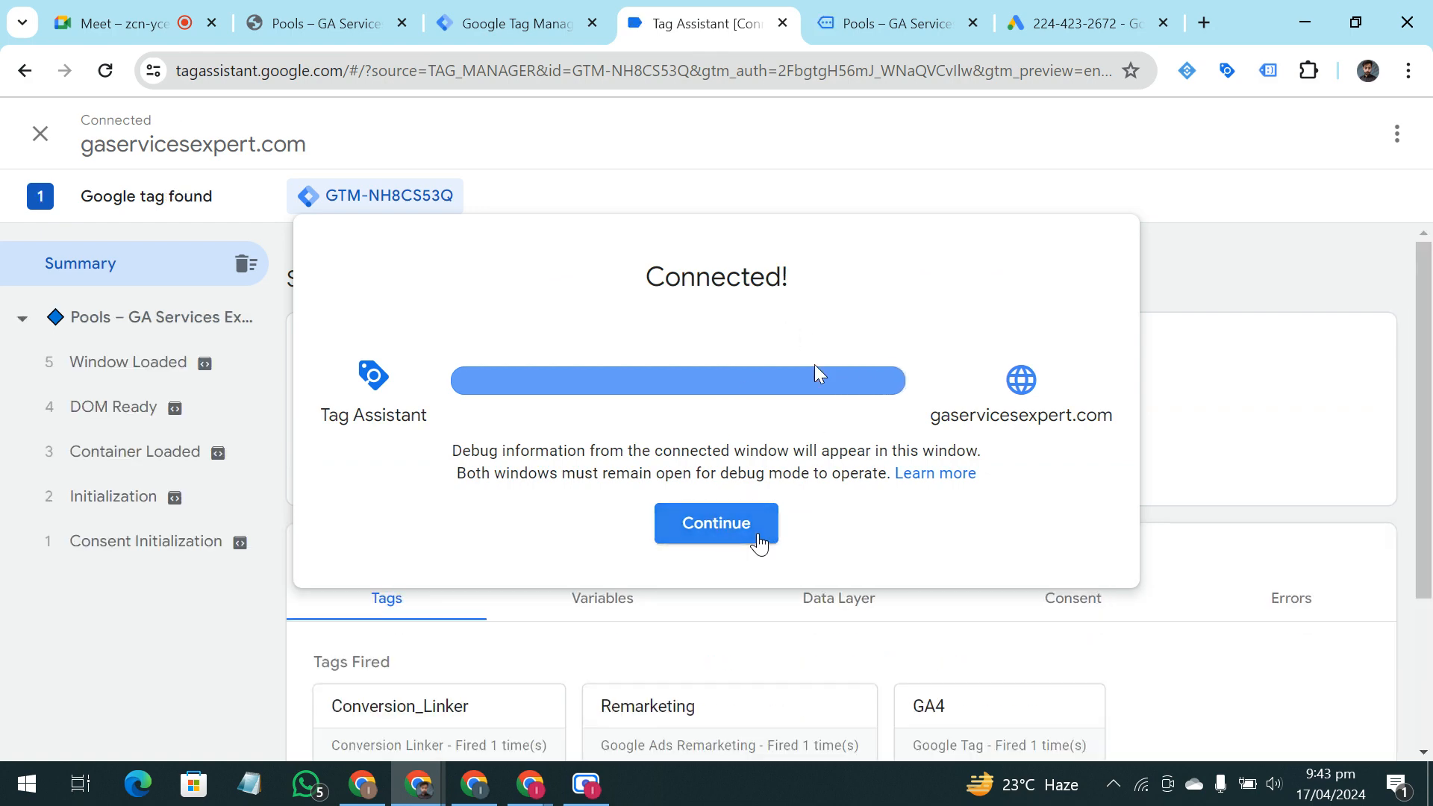
click(759, 536)
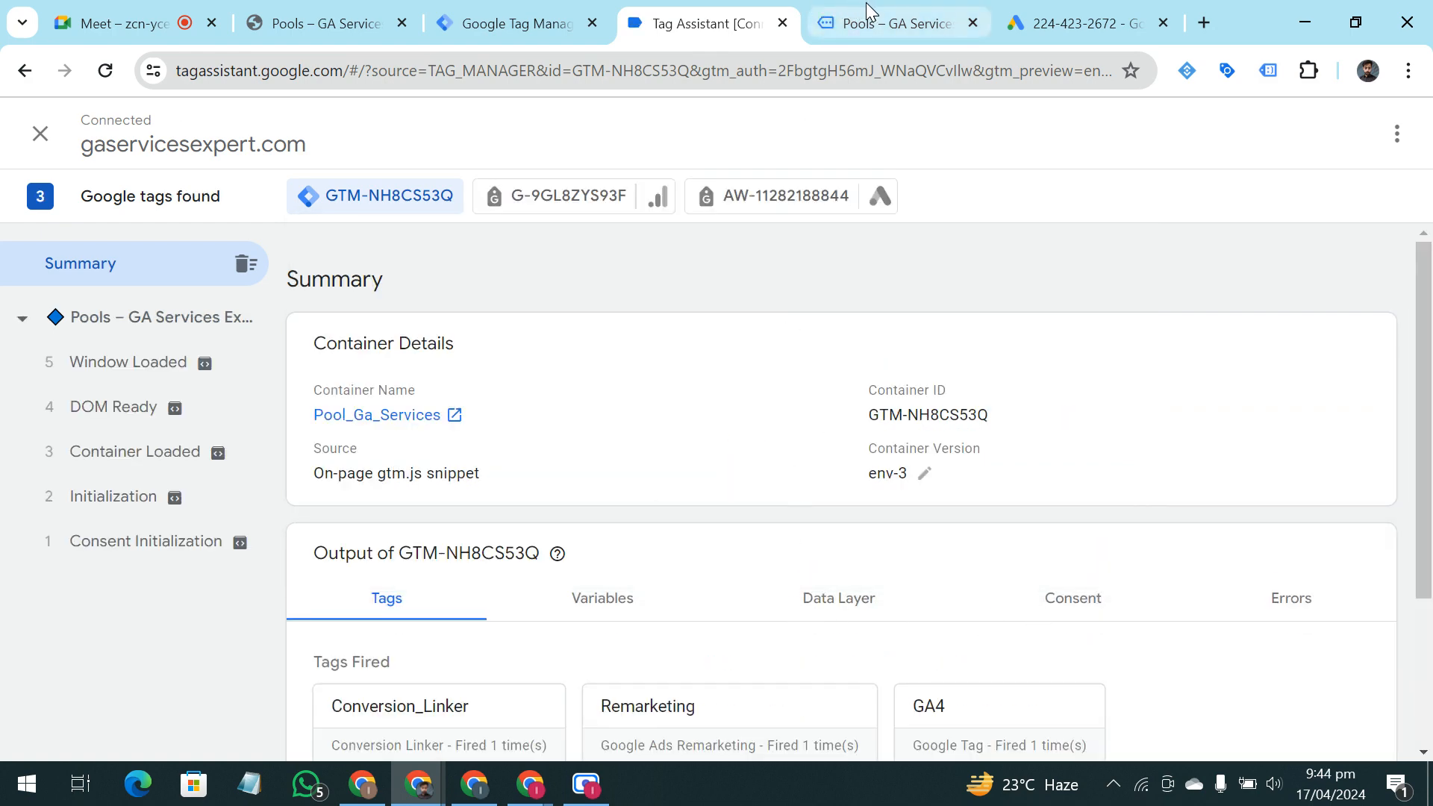
On the debug-connected pools page, move the Tag Assistant badge off the contact form and fill in a saved test name and email
click(866, 23)
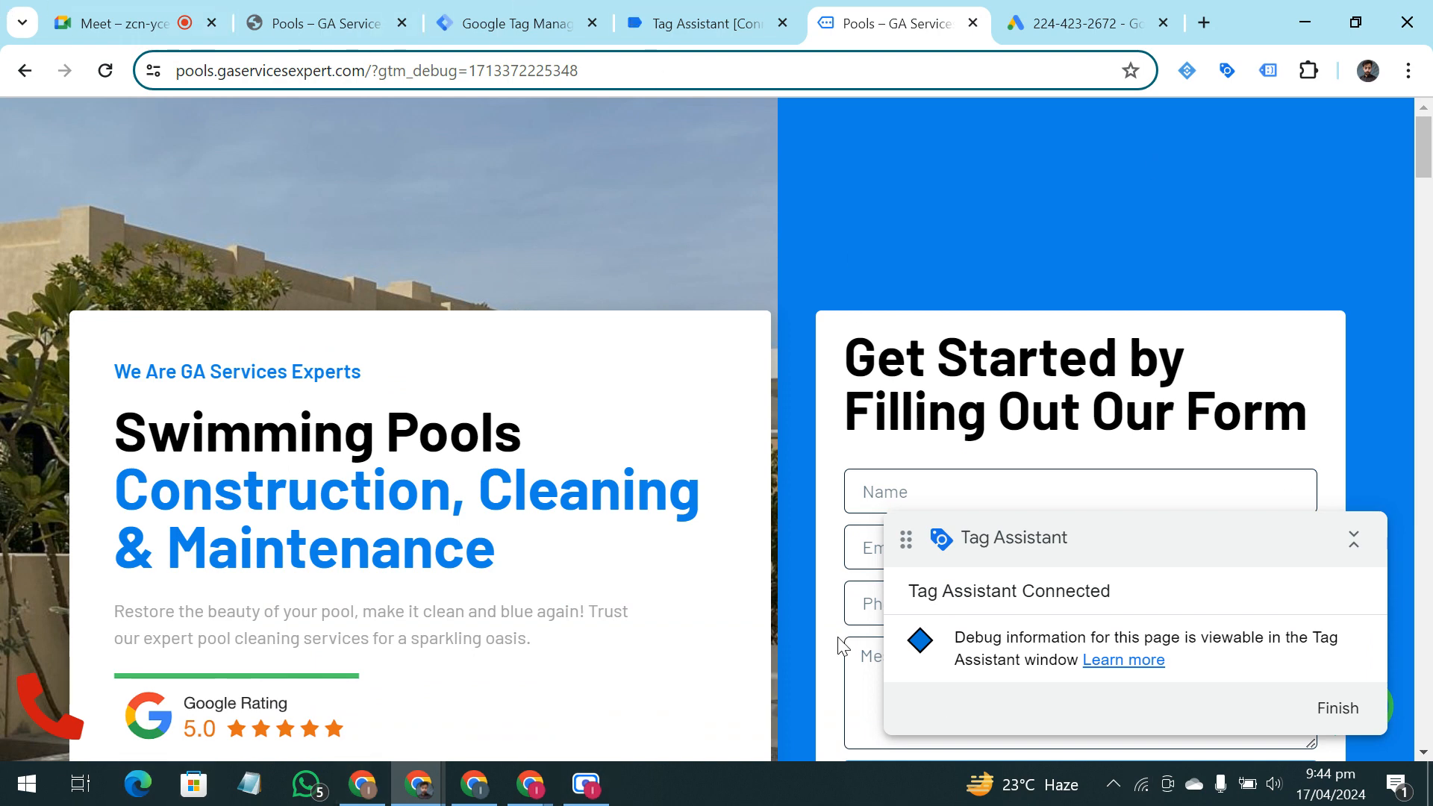
drag(1074, 547, 323, 352)
scroll(554, 383, down, 1)
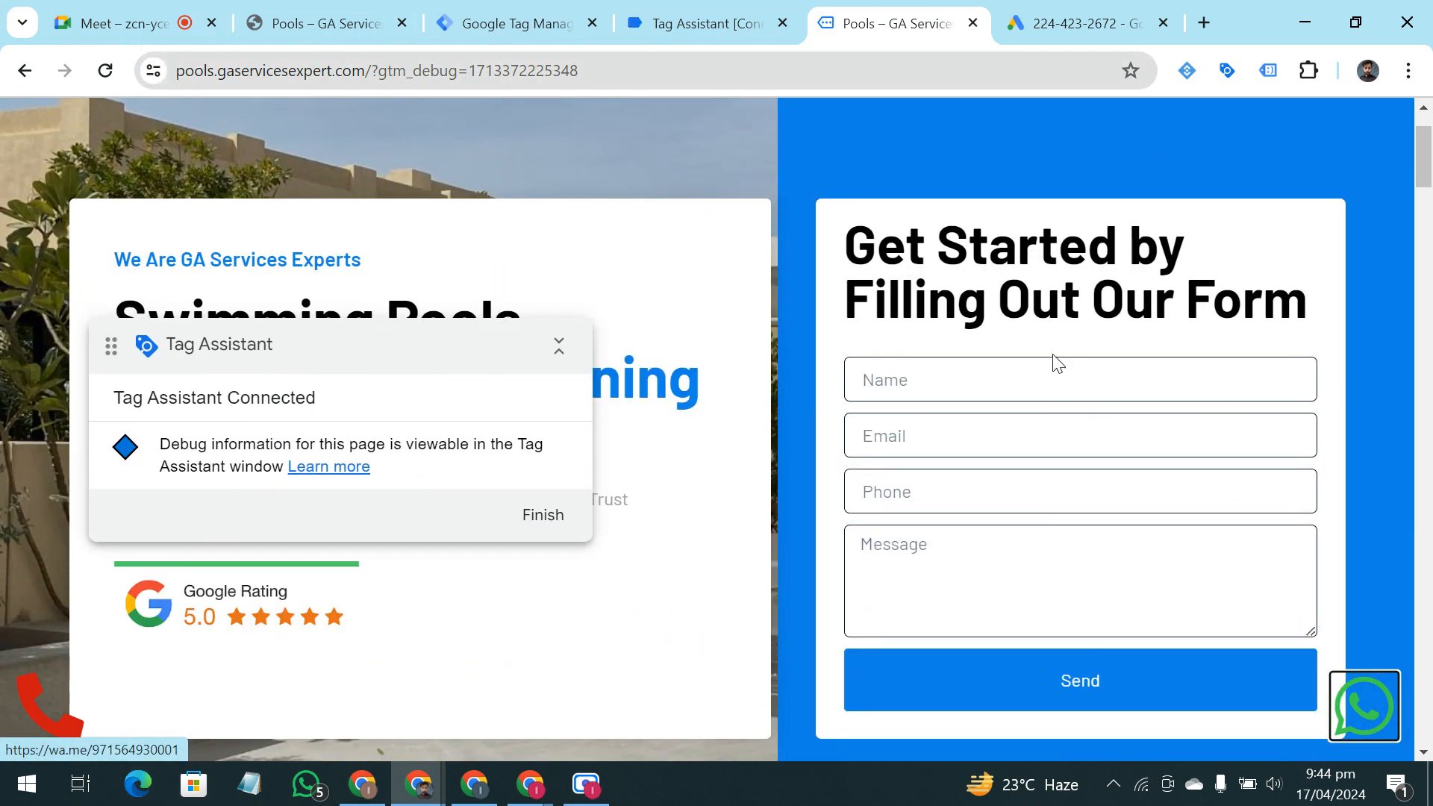
click(1050, 380)
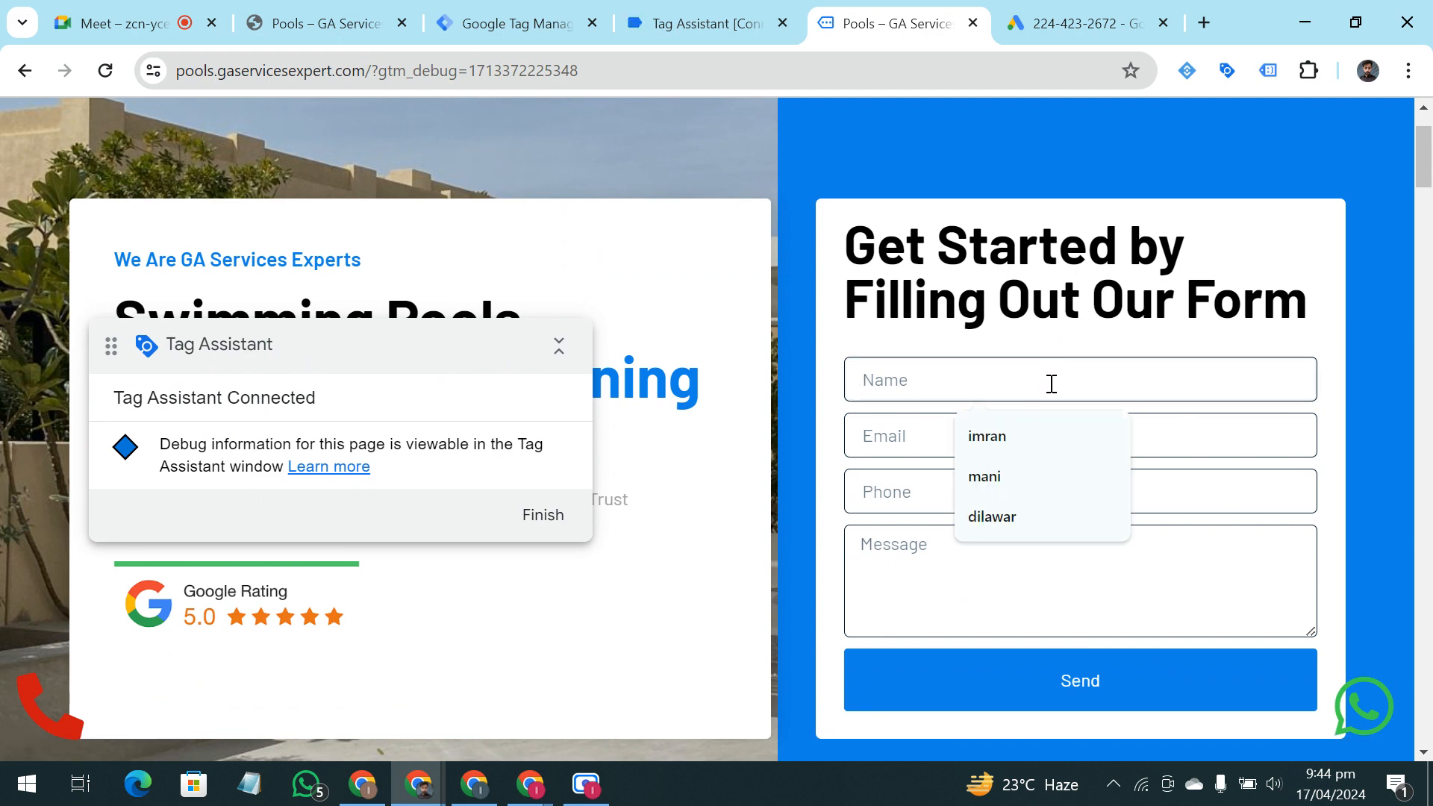
click(1055, 432)
click(1053, 434)
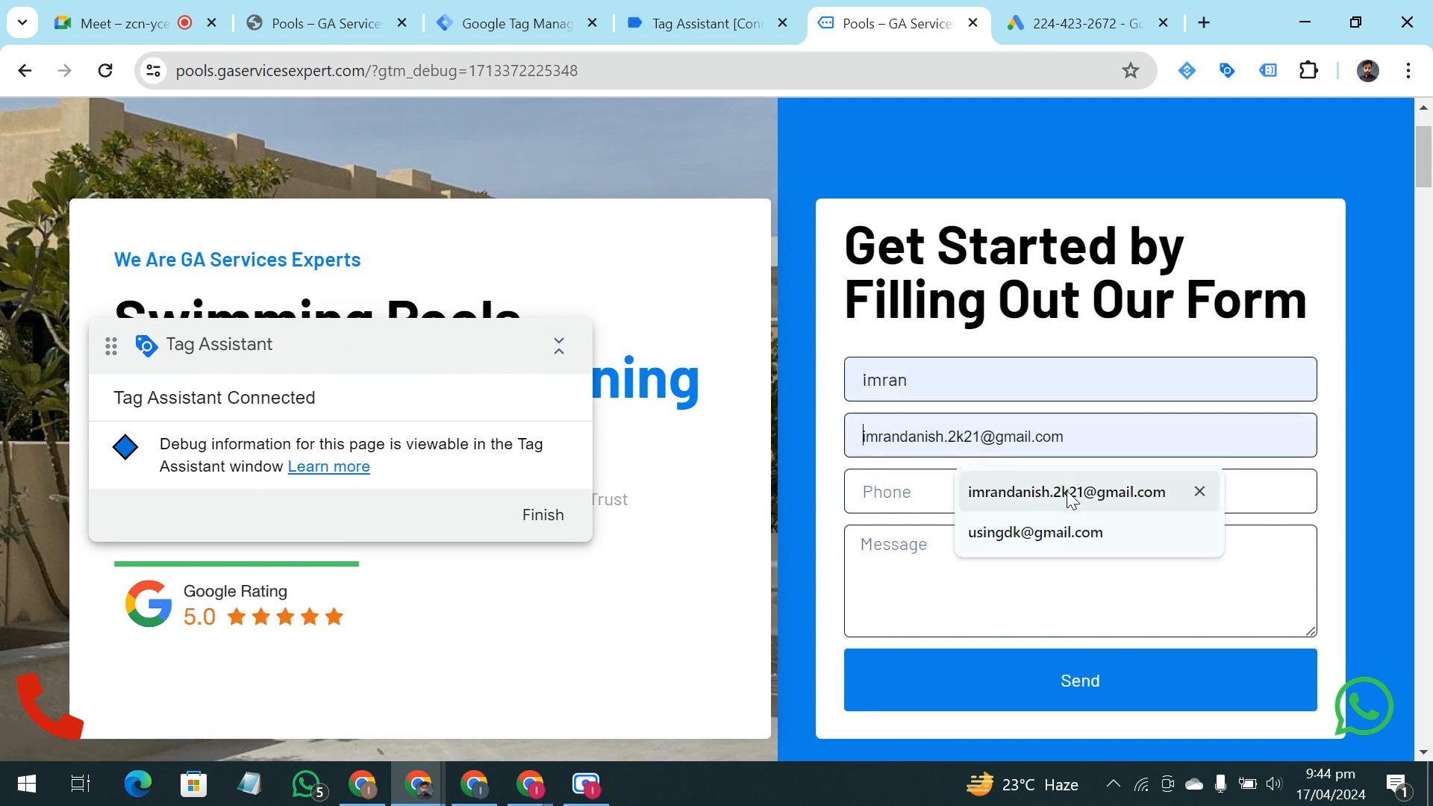
click(974, 492)
Fill in a saved test phone number and the message "rgegerv" and submit the contact form
click(974, 504)
click(934, 562)
click(937, 502)
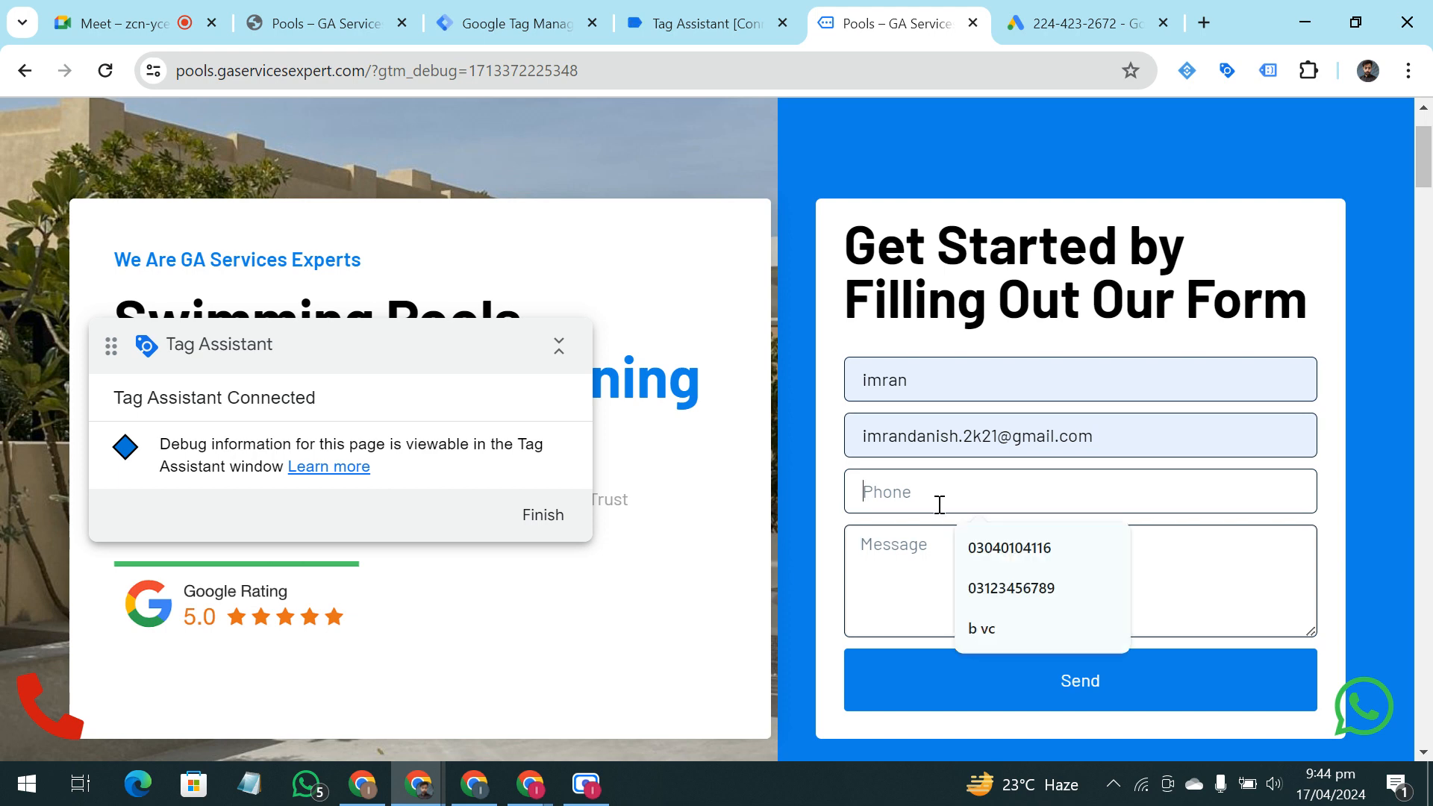
click(941, 556)
click(1015, 504)
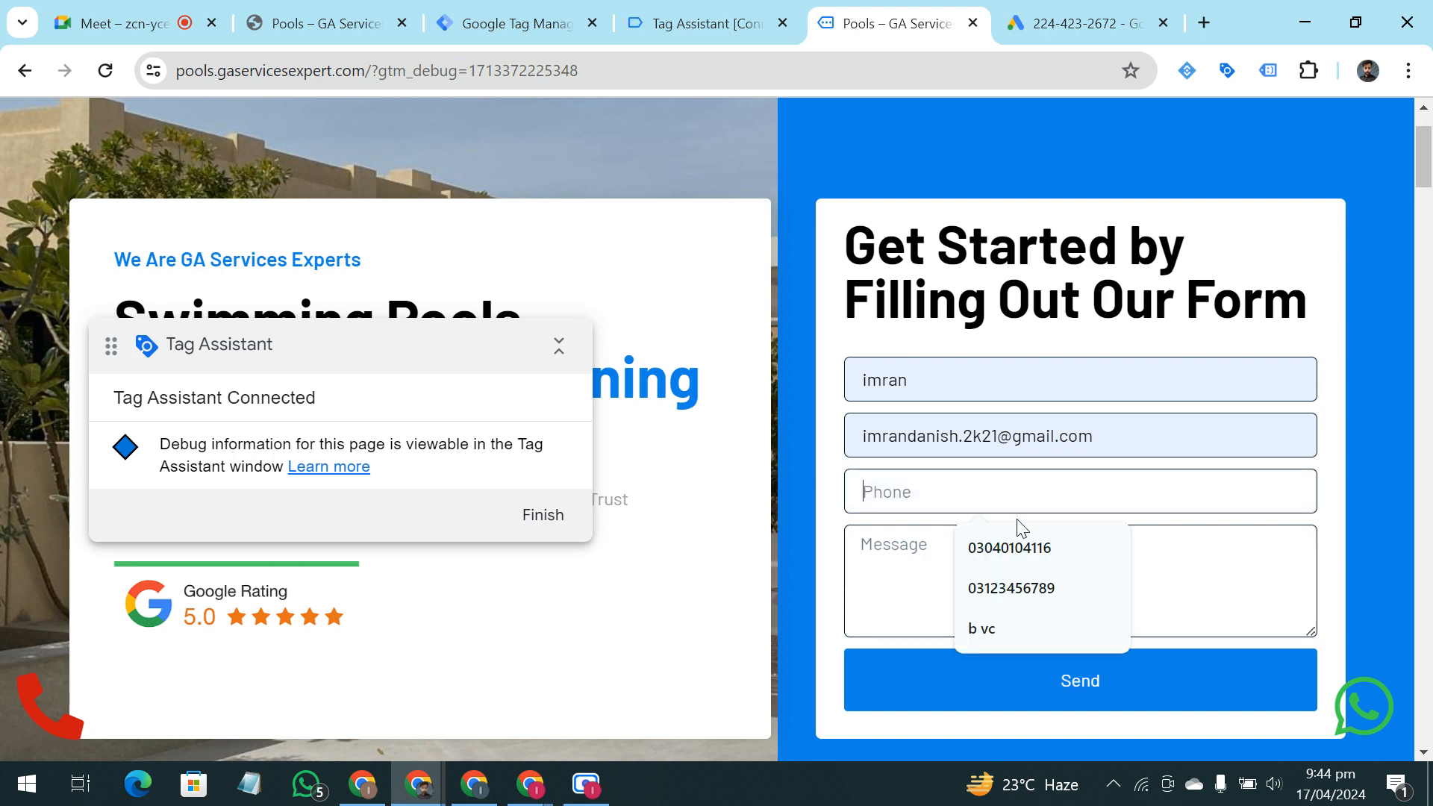
click(1024, 587)
text(rgegerv)
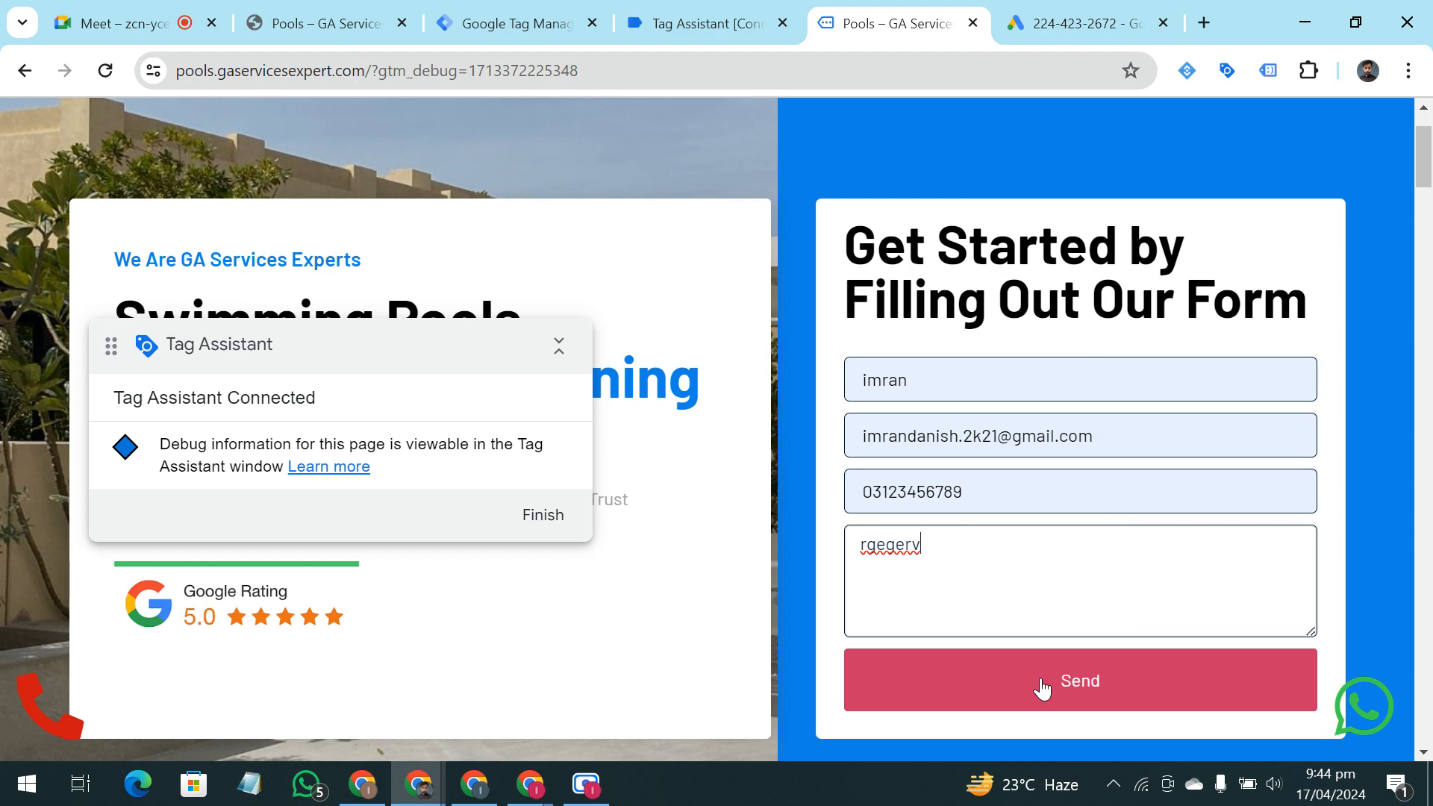
click(1041, 681)
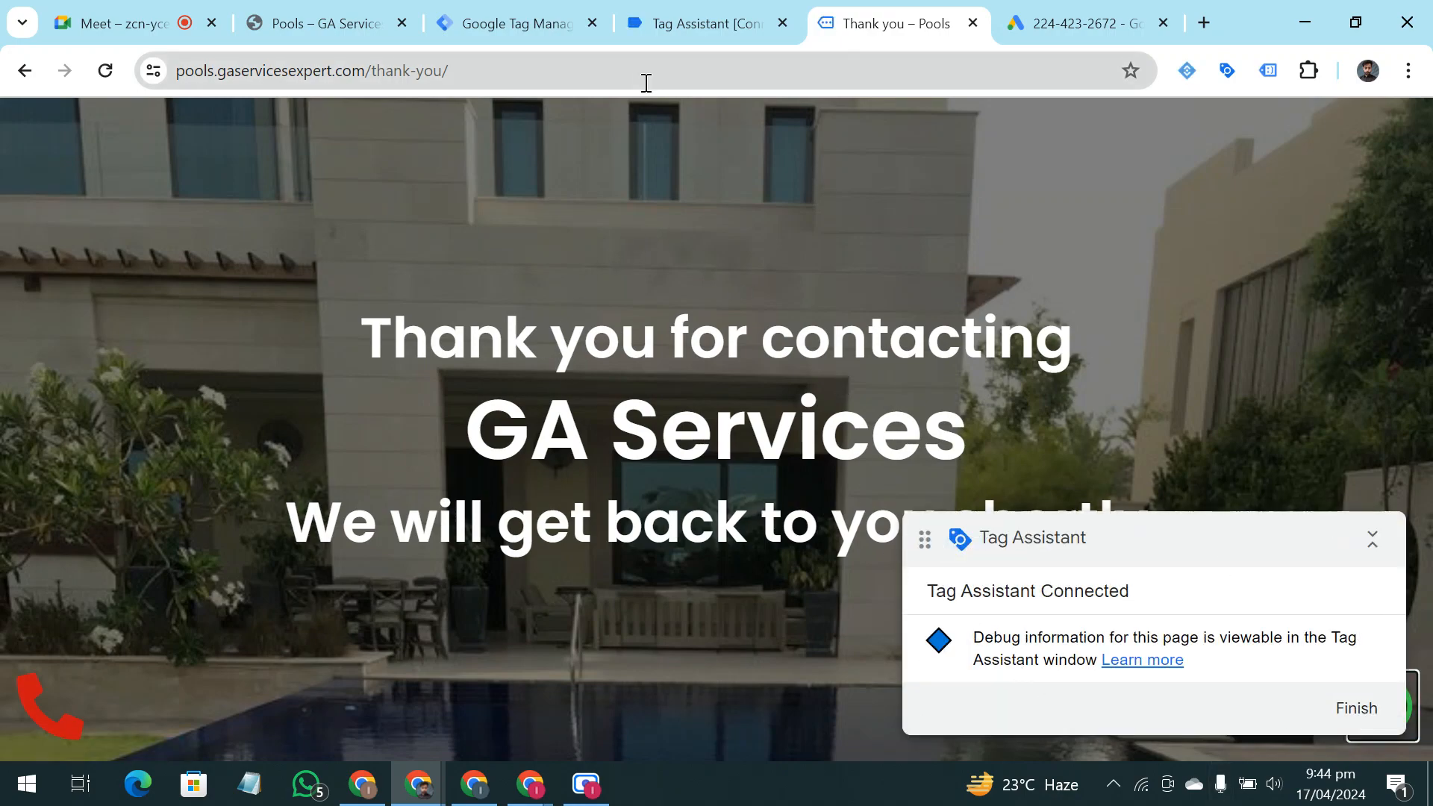
Review the fired and not-fired tags for the form submission in Tag Assistant, dismissing the antivirus notification
click(646, 25)
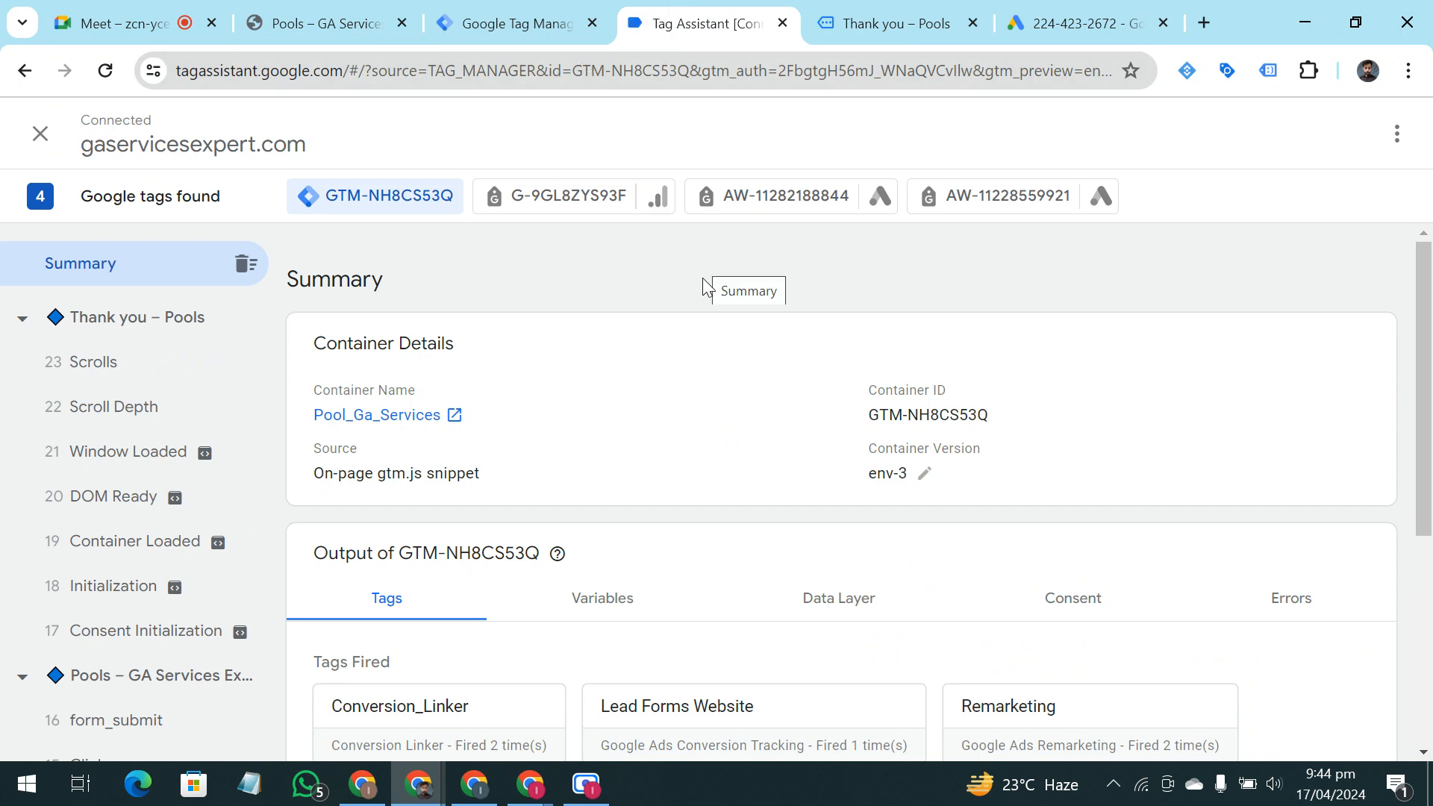
scroll(703, 298, down, 3)
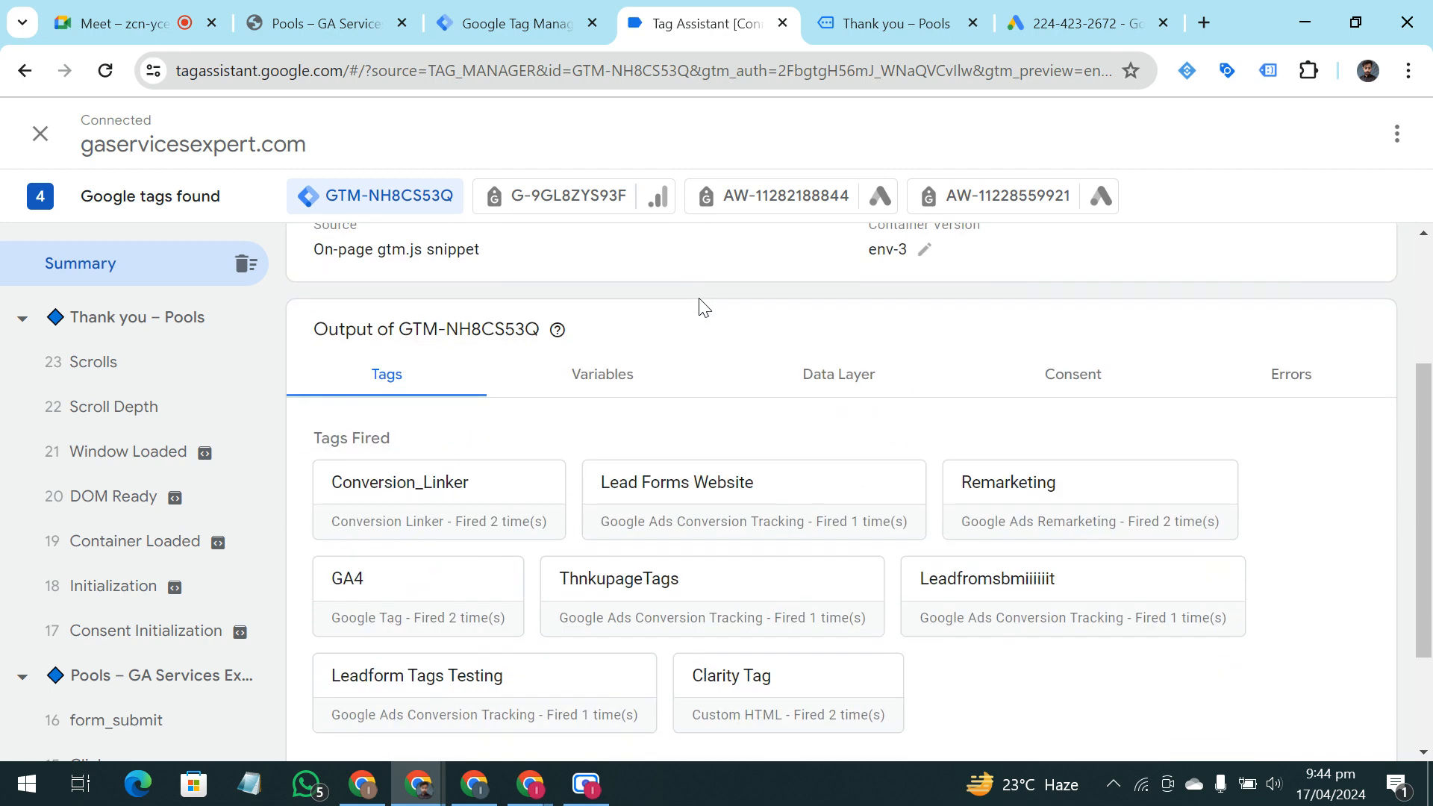
scroll(704, 307, down, 2)
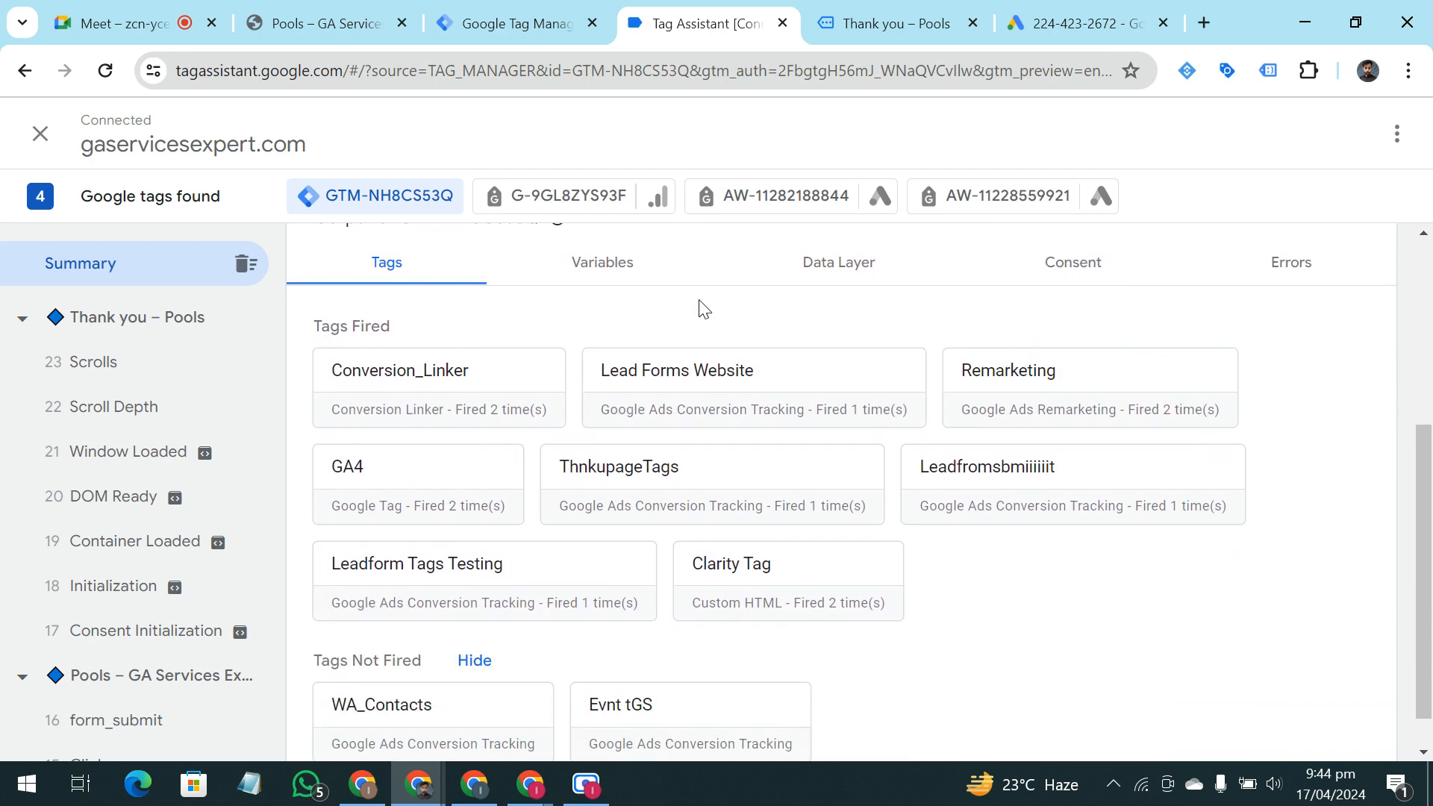
scroll(701, 312, down, 1)
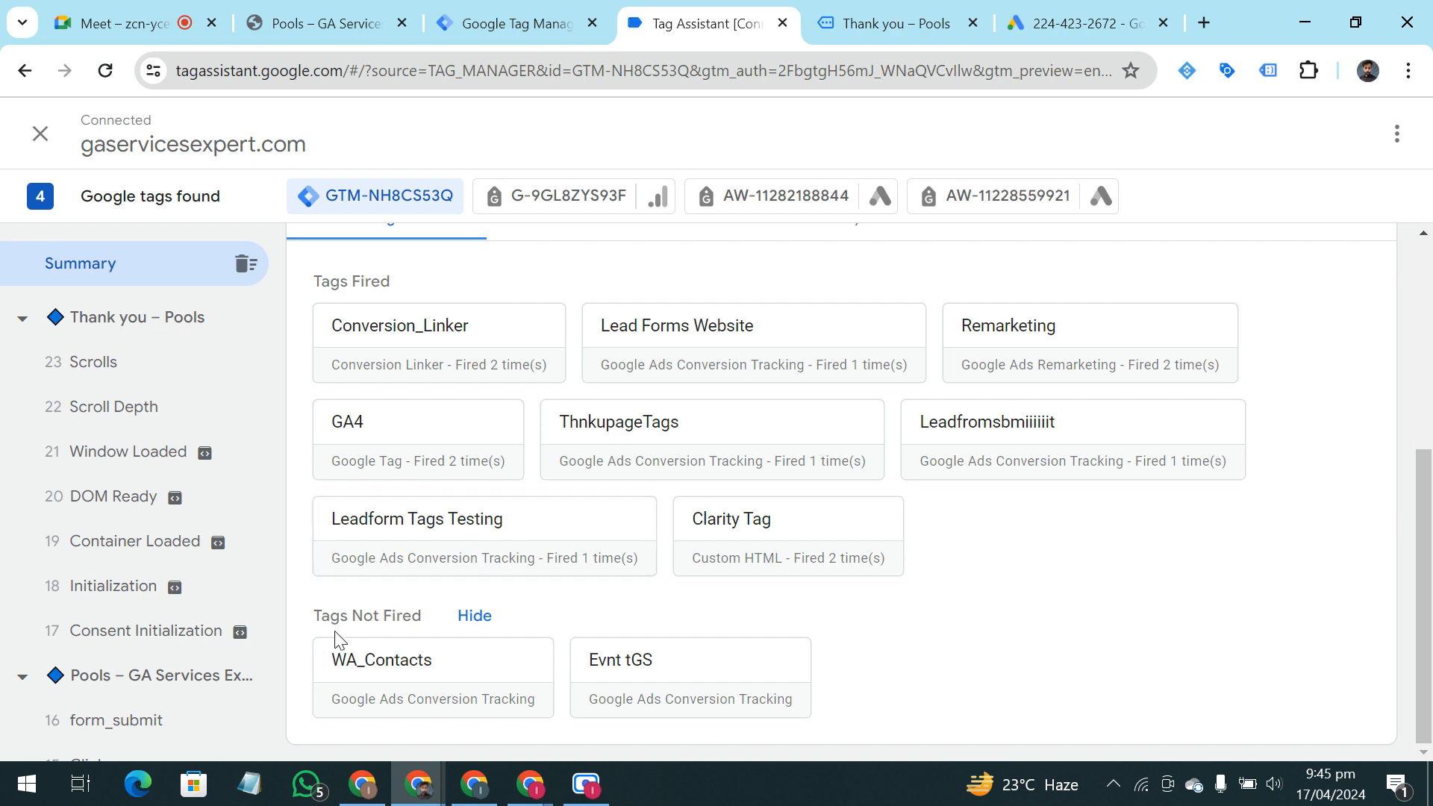
drag(322, 623, 423, 621)
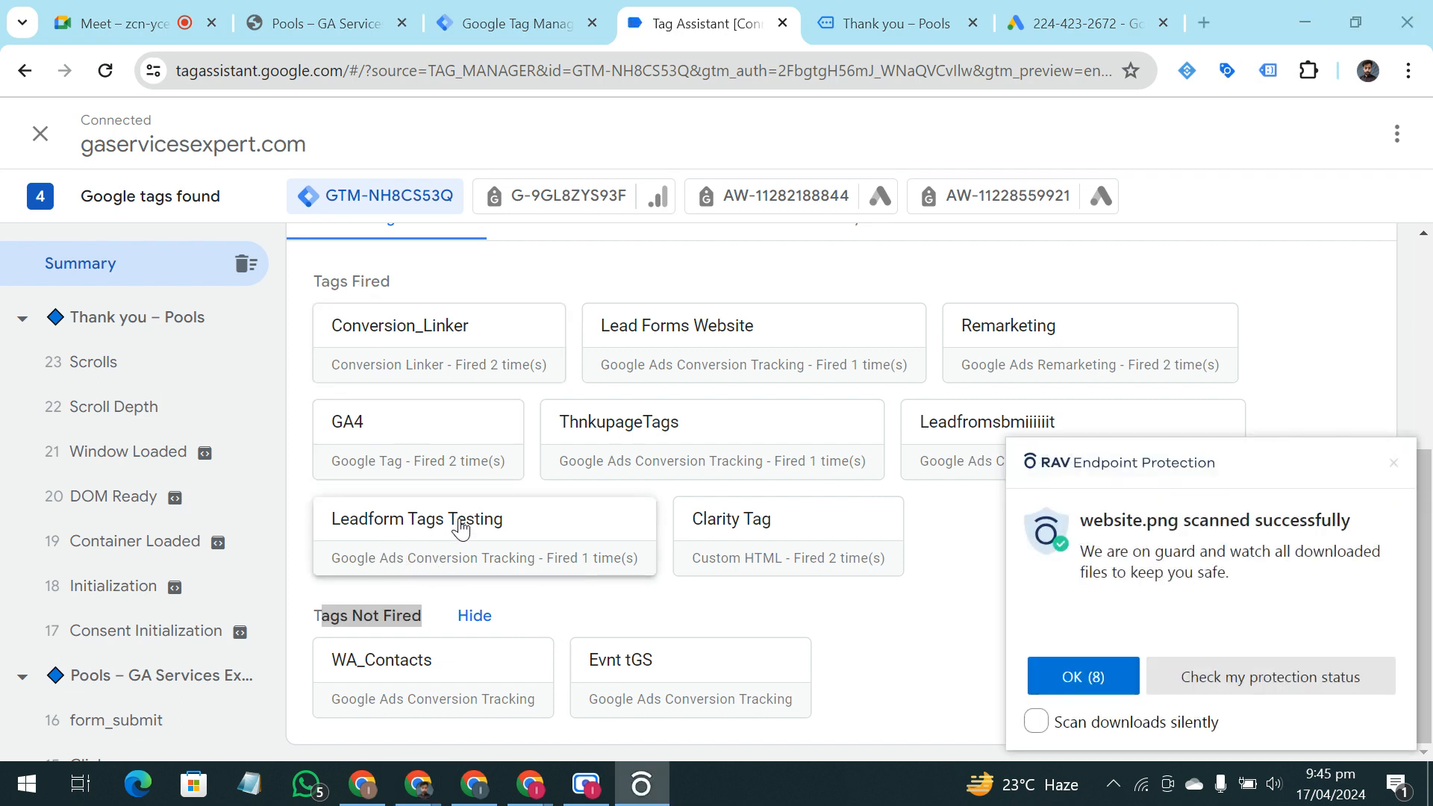
click(1394, 465)
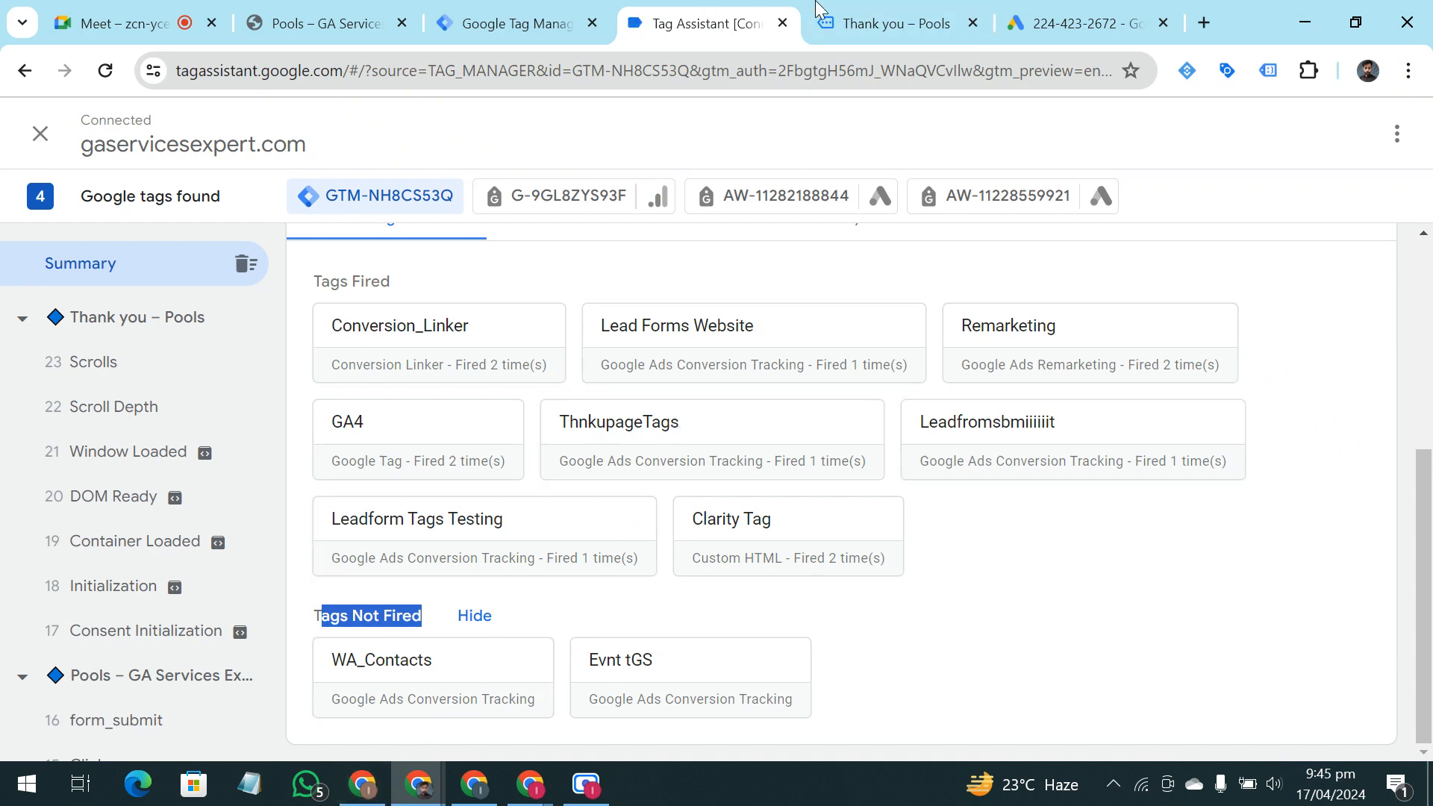
Return to the pools contact form and submit it again with a different name and email, a phone number and the message "gfsrbrst"
click(938, 25)
click(26, 71)
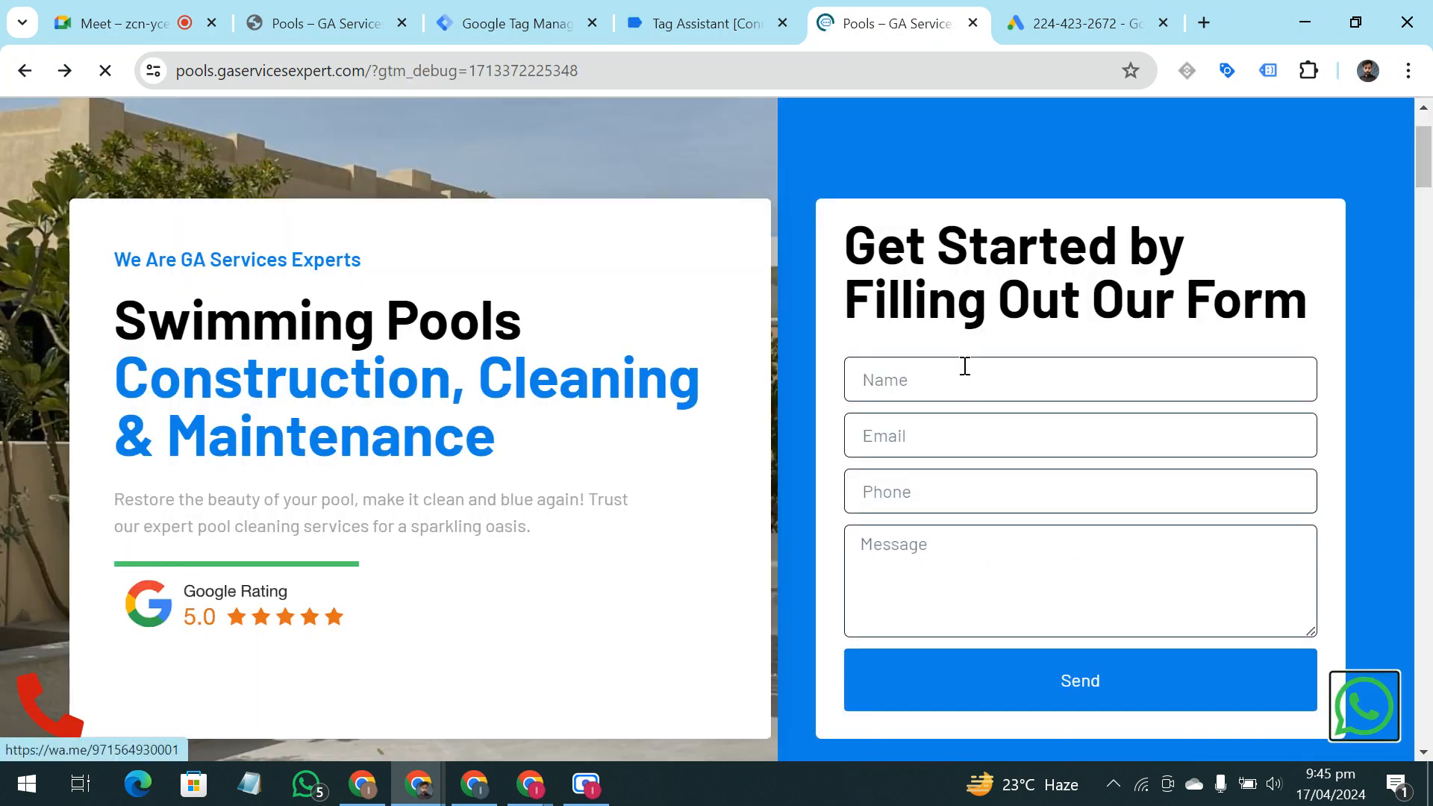
click(962, 367)
click(1015, 478)
click(975, 433)
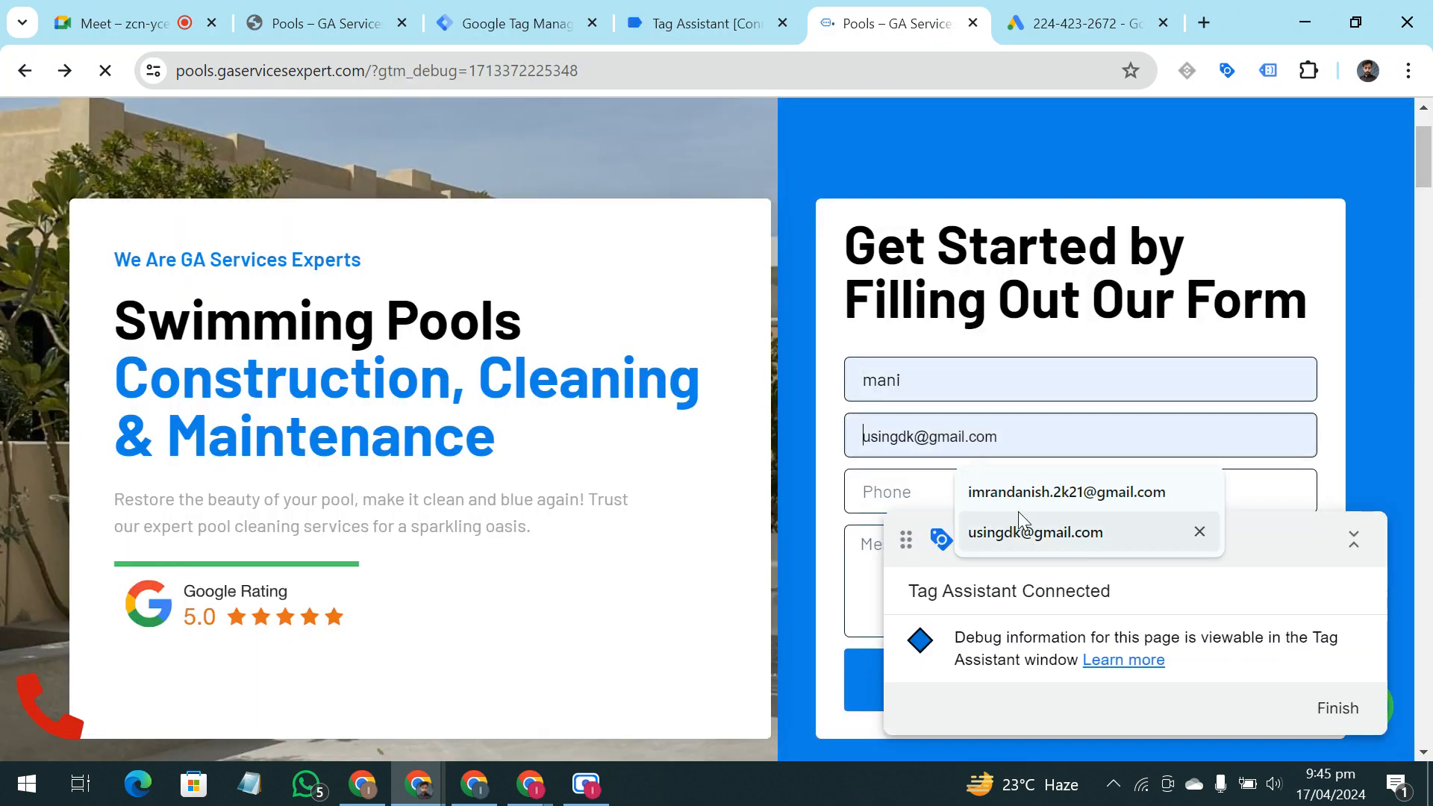
click(1021, 531)
click(927, 477)
click(1028, 585)
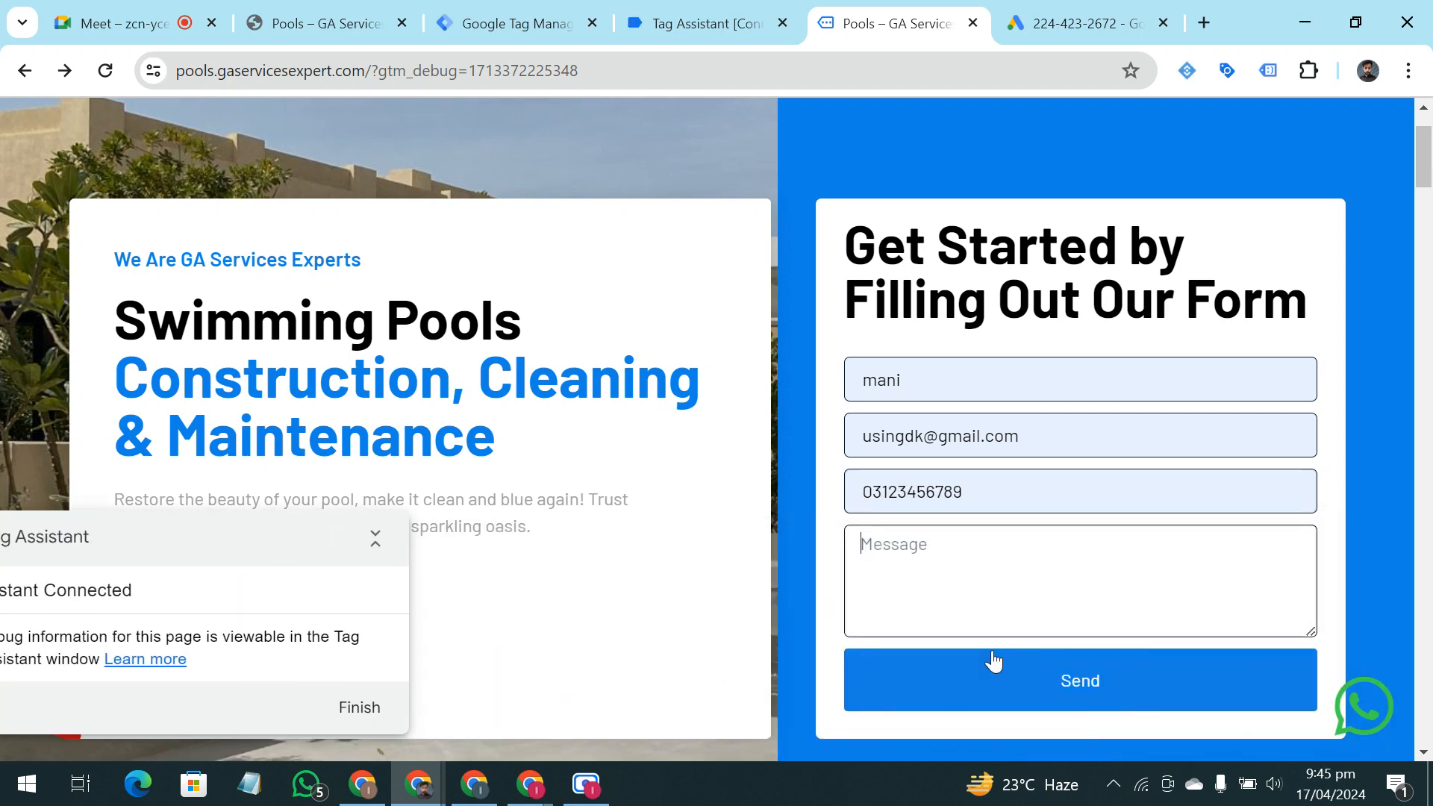
click(975, 568)
text(gfsrbrst)
click(1079, 695)
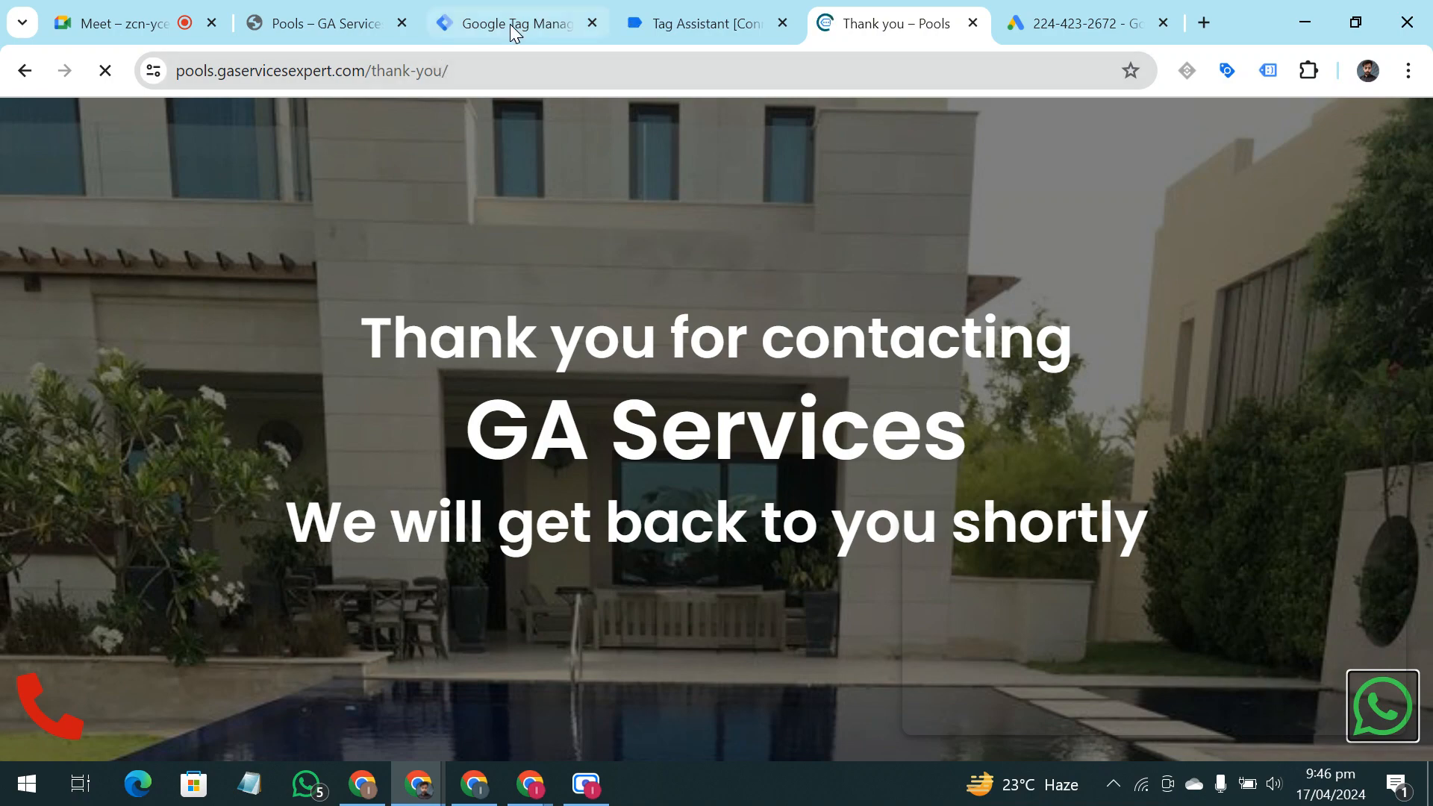
Check in Tag Assistant how often the Leadform Tags Testing tag fired after the second submission, referring to the thank-you page
click(679, 9)
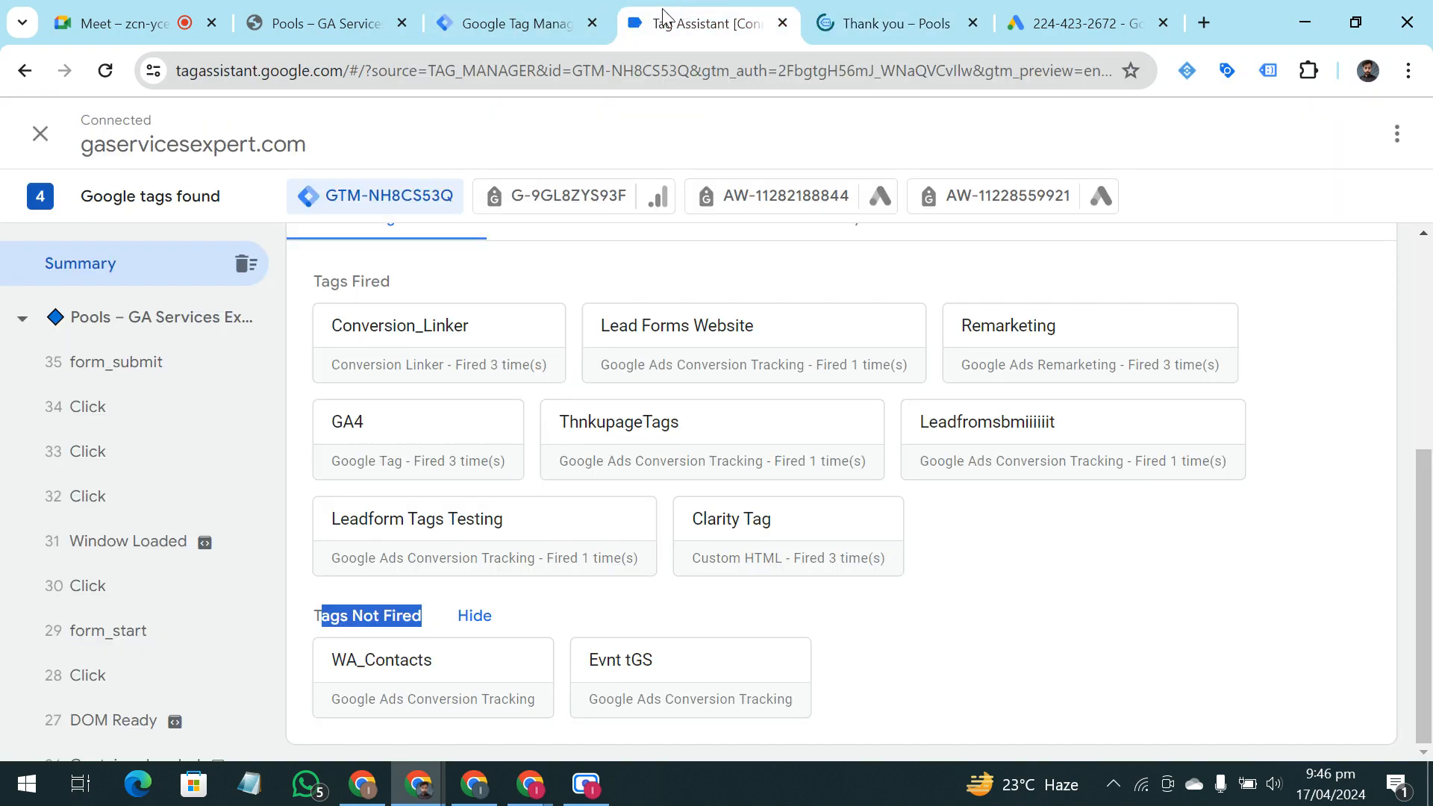
click(821, 11)
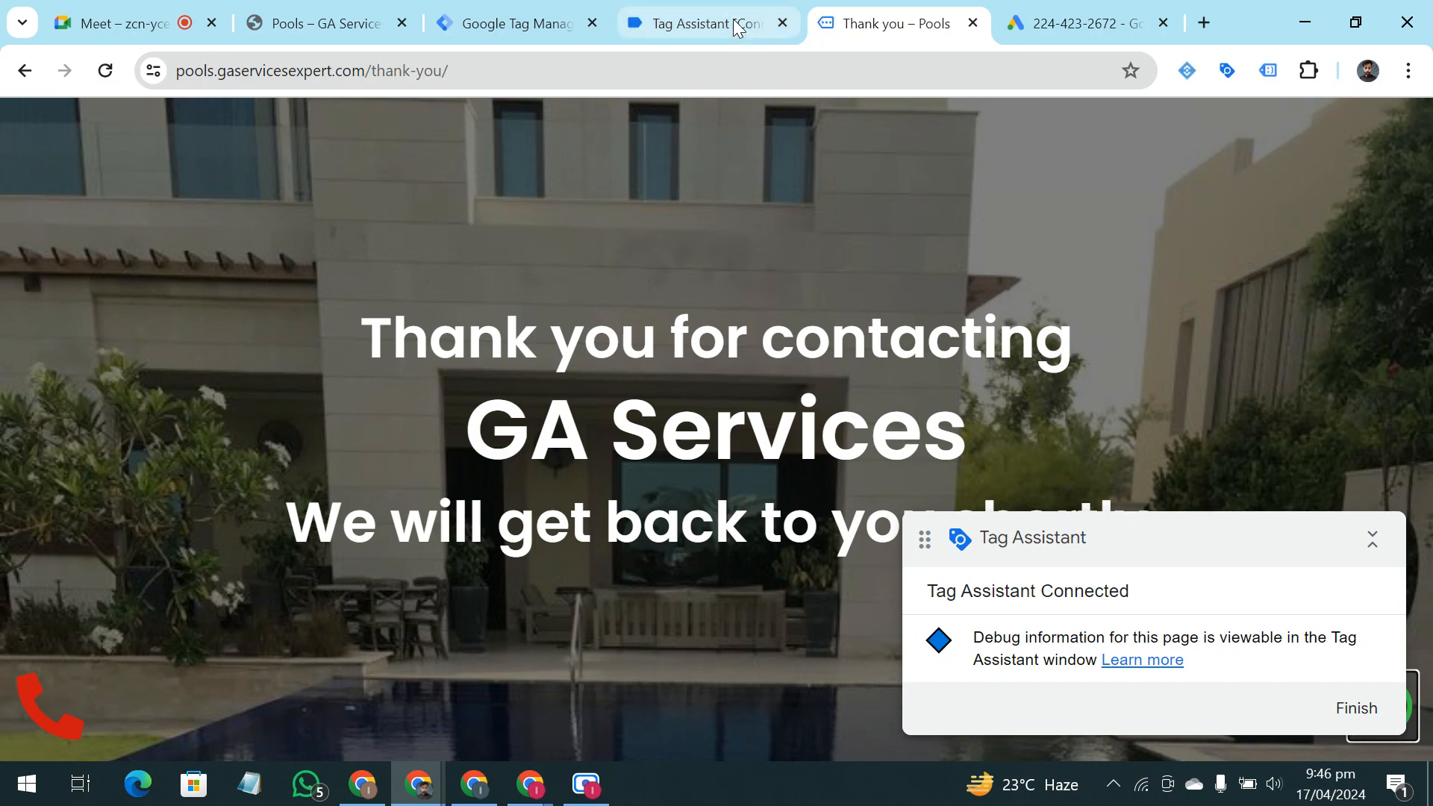
click(732, 23)
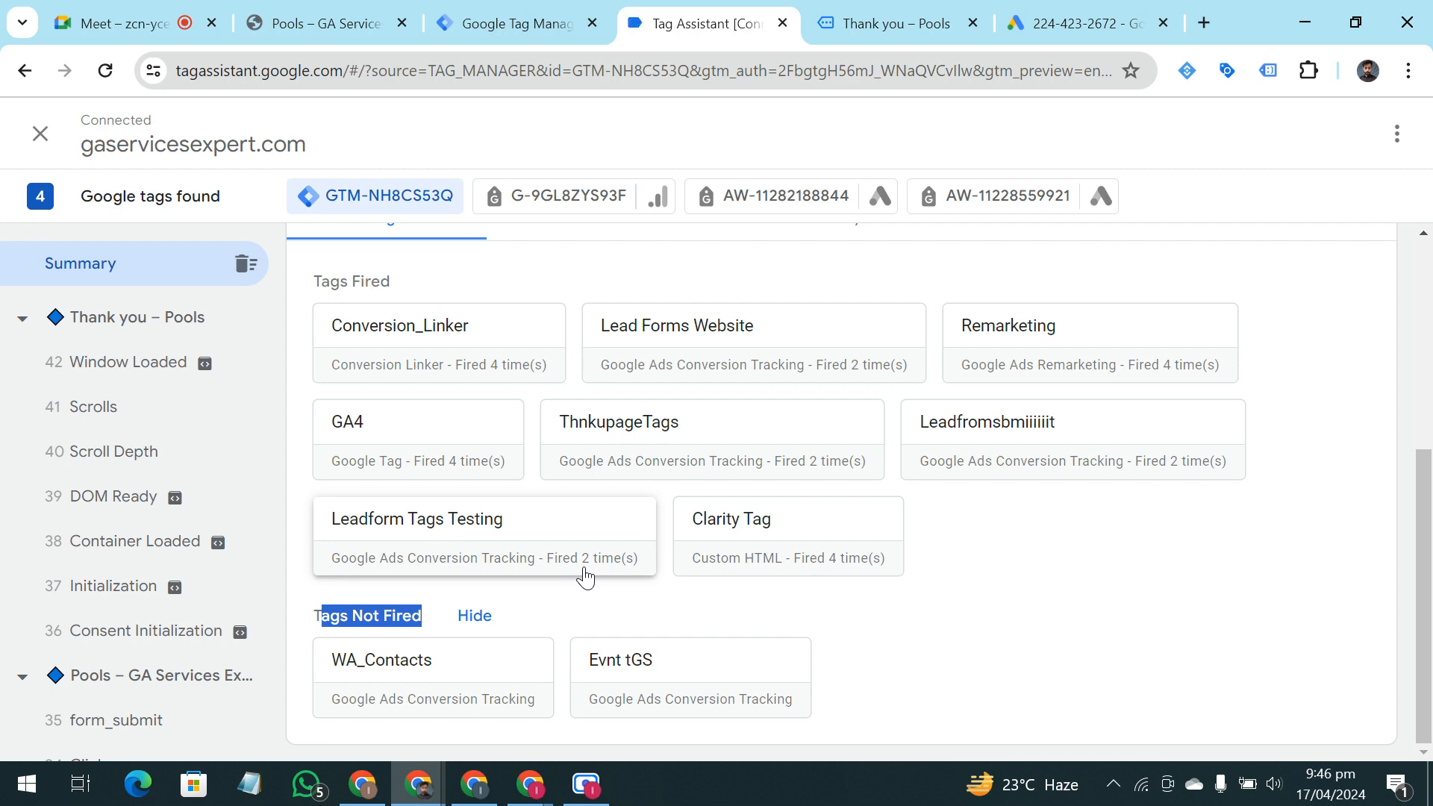
click(839, 30)
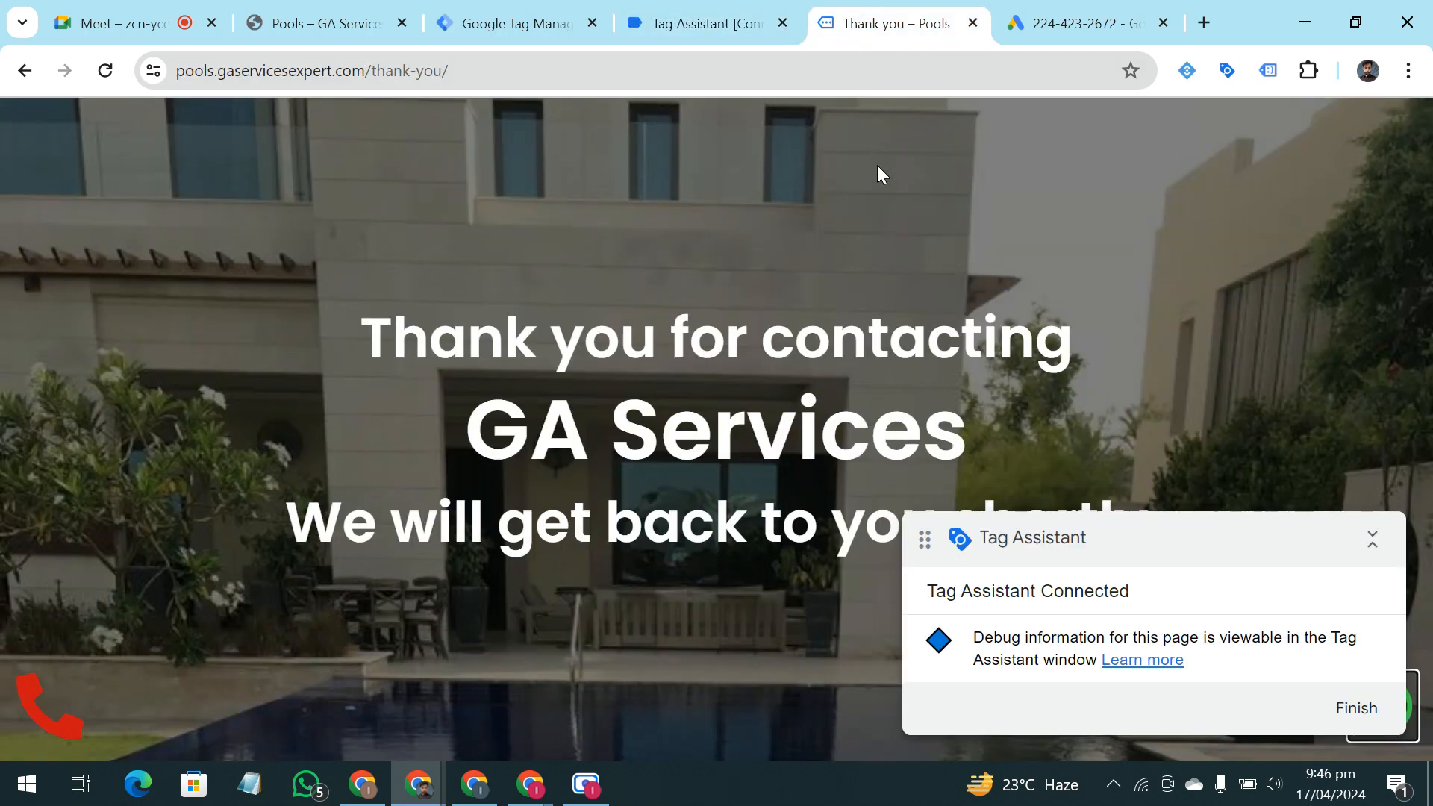
click(718, 31)
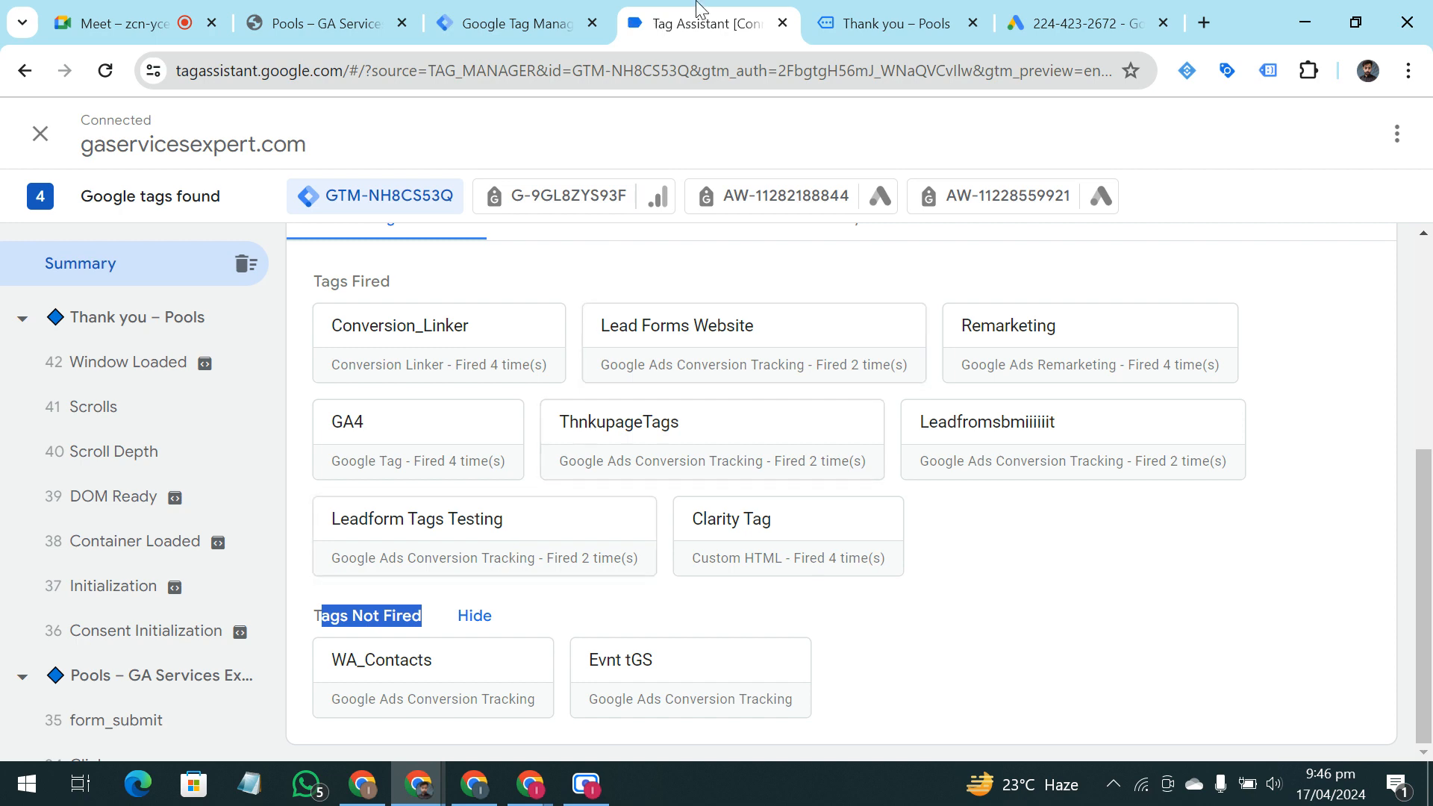
key(ctrl+Tab)
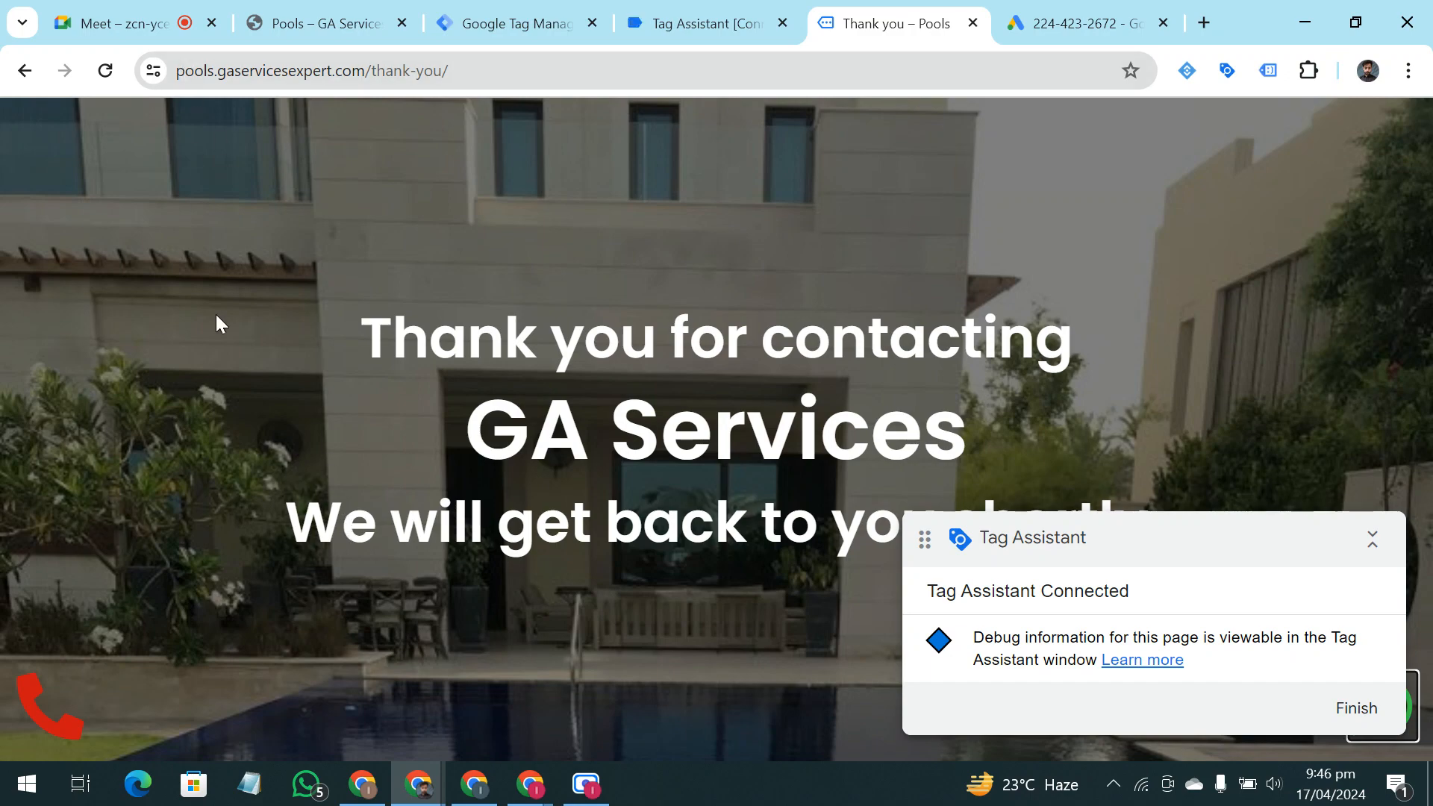
click(681, 8)
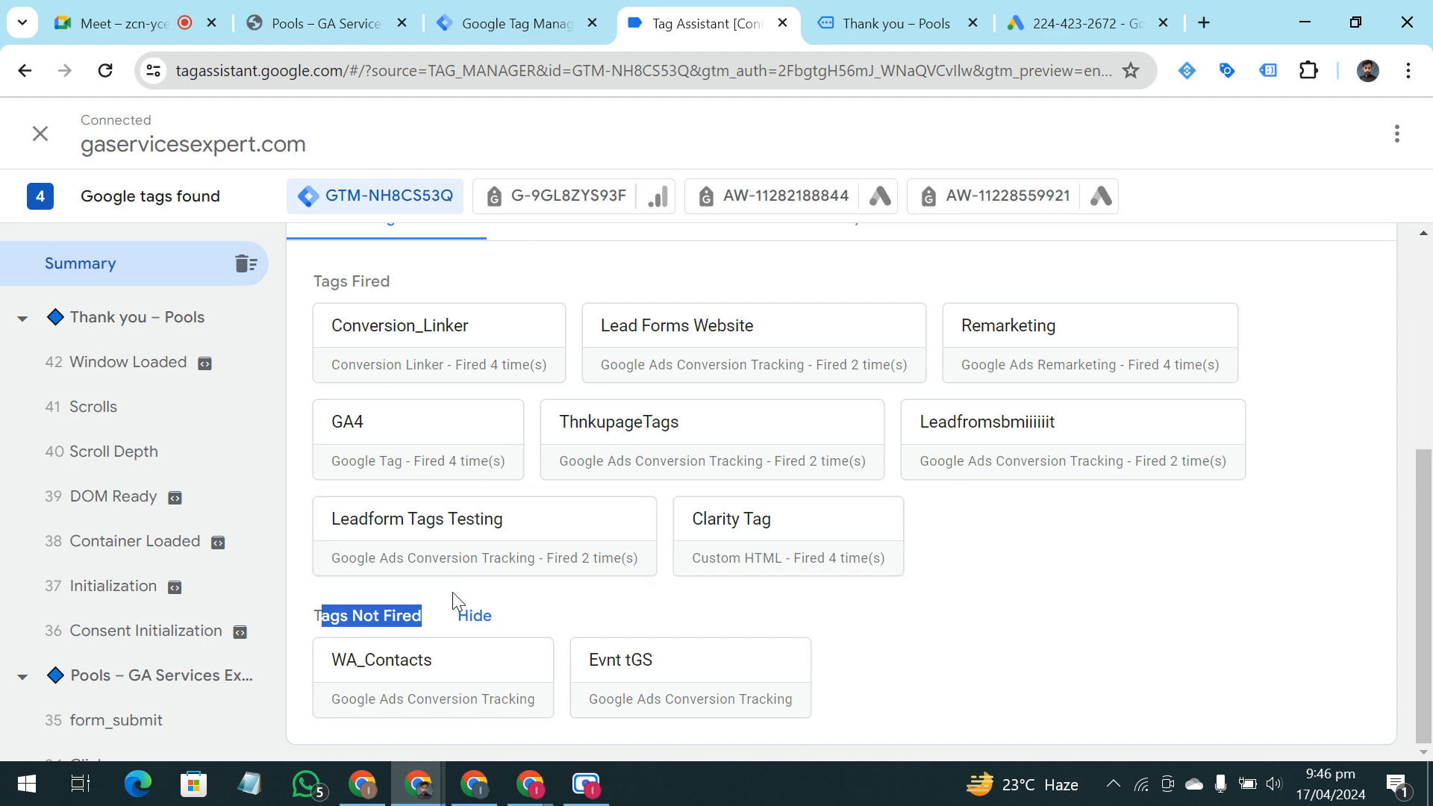
click(1086, 632)
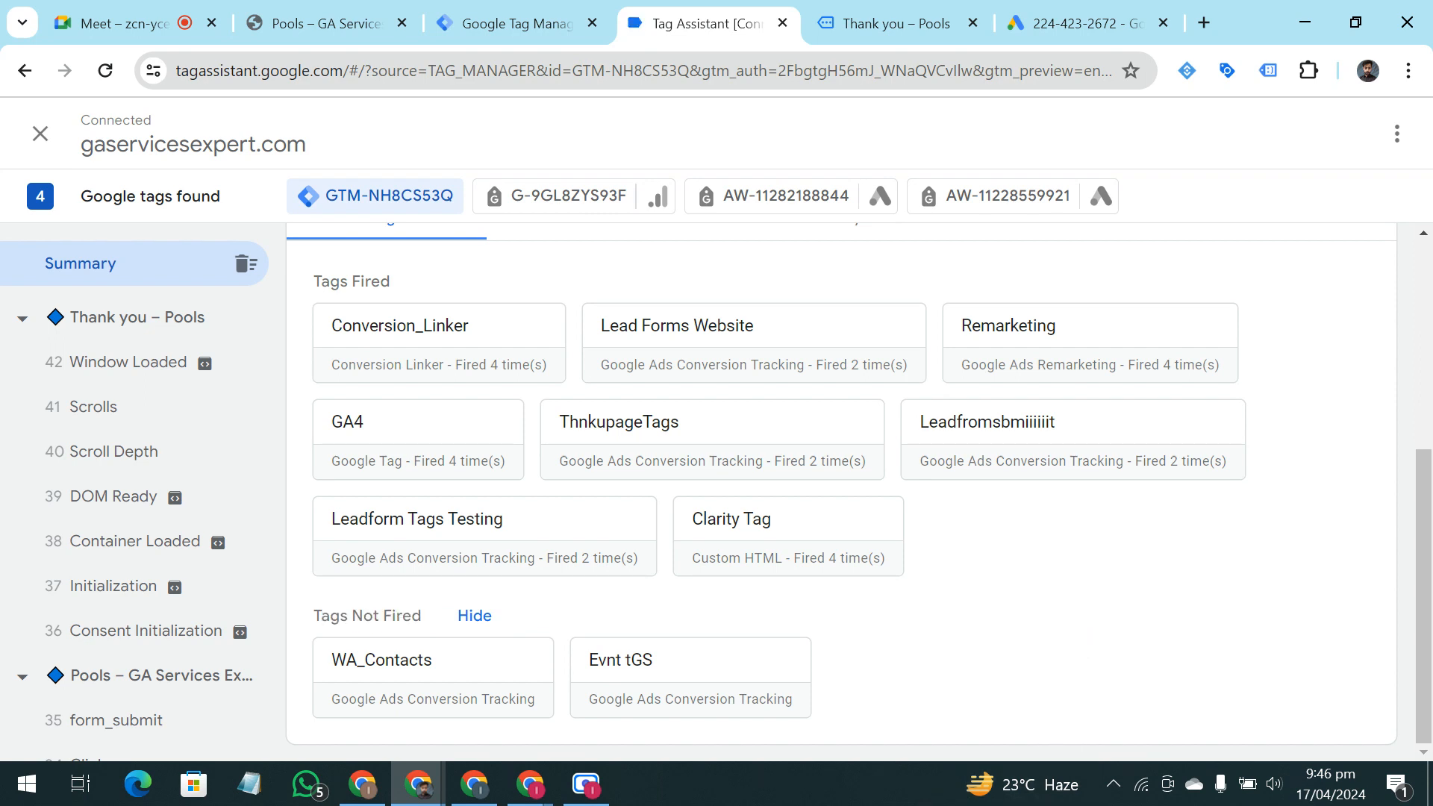
Switch to the Google Meet call and stop presenting the screen
click(336, 17)
click(218, 16)
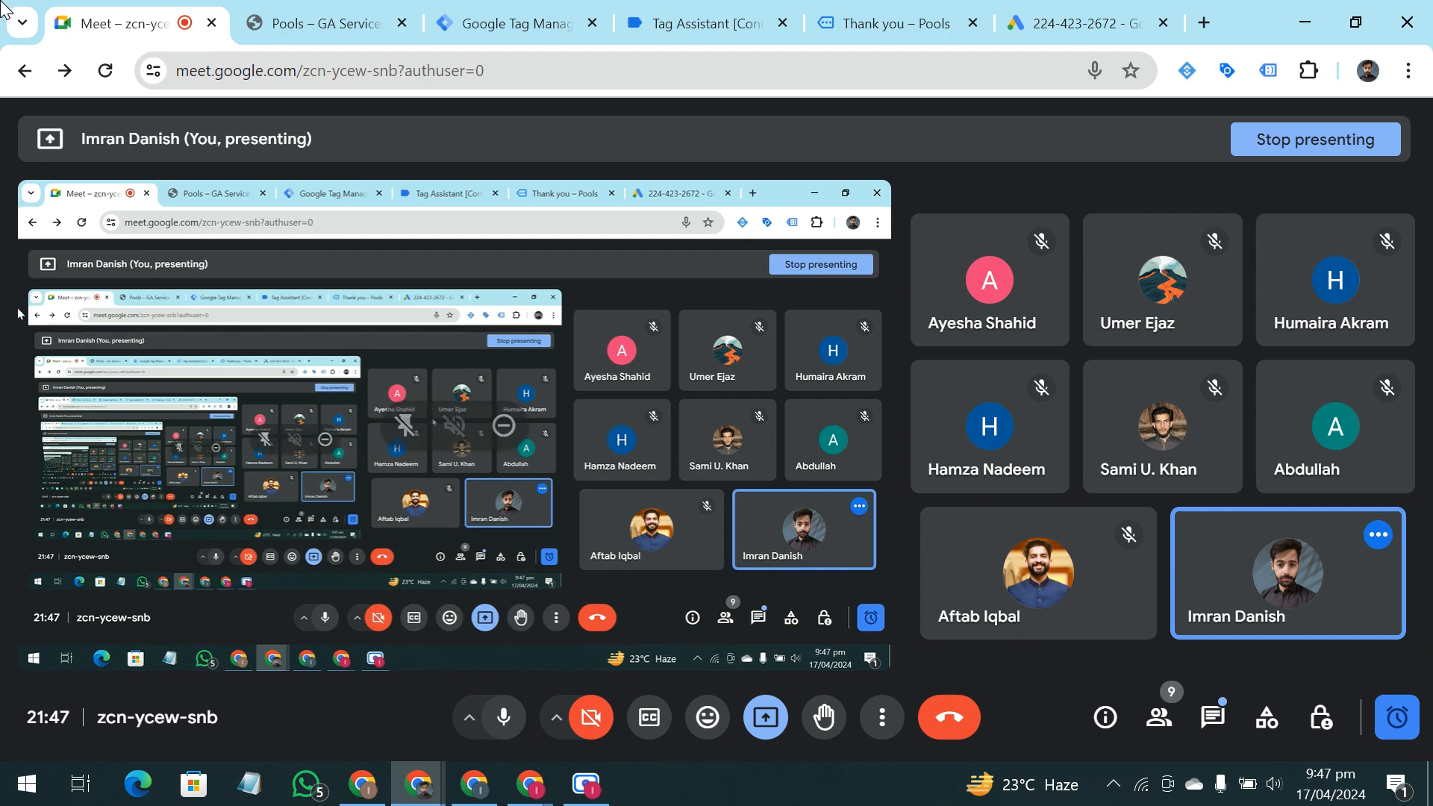
click(321, 22)
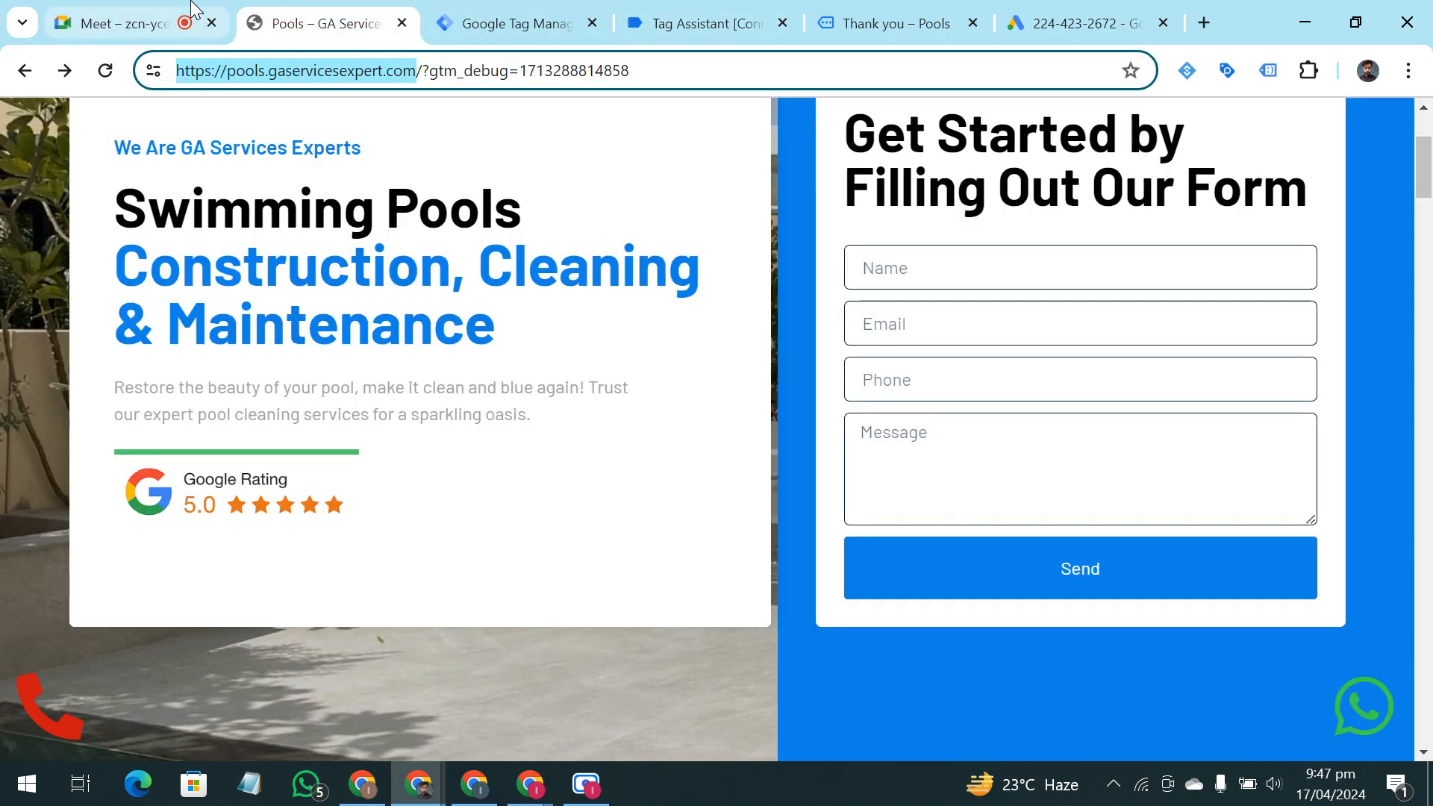
click(192, 9)
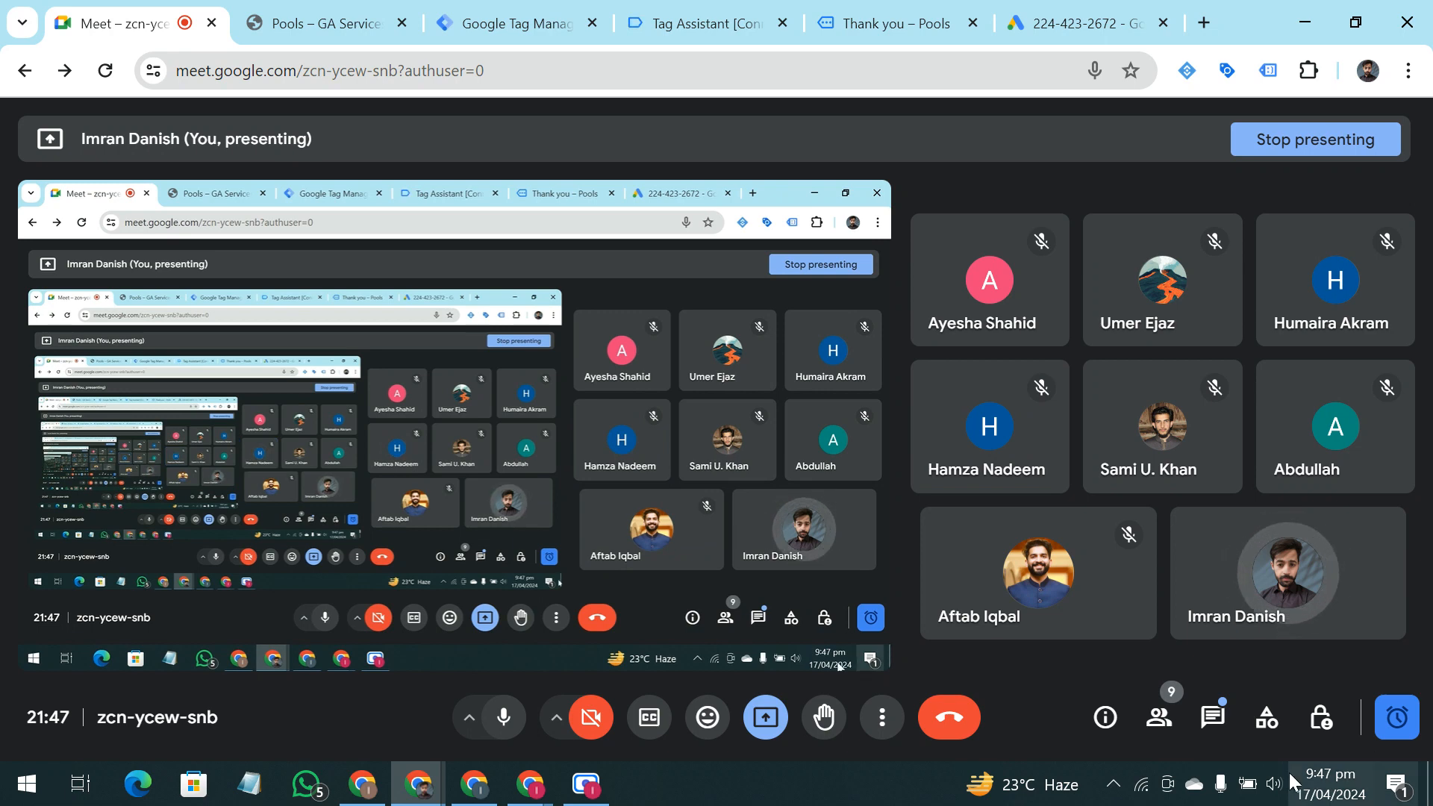
click(750, 722)
click(813, 646)
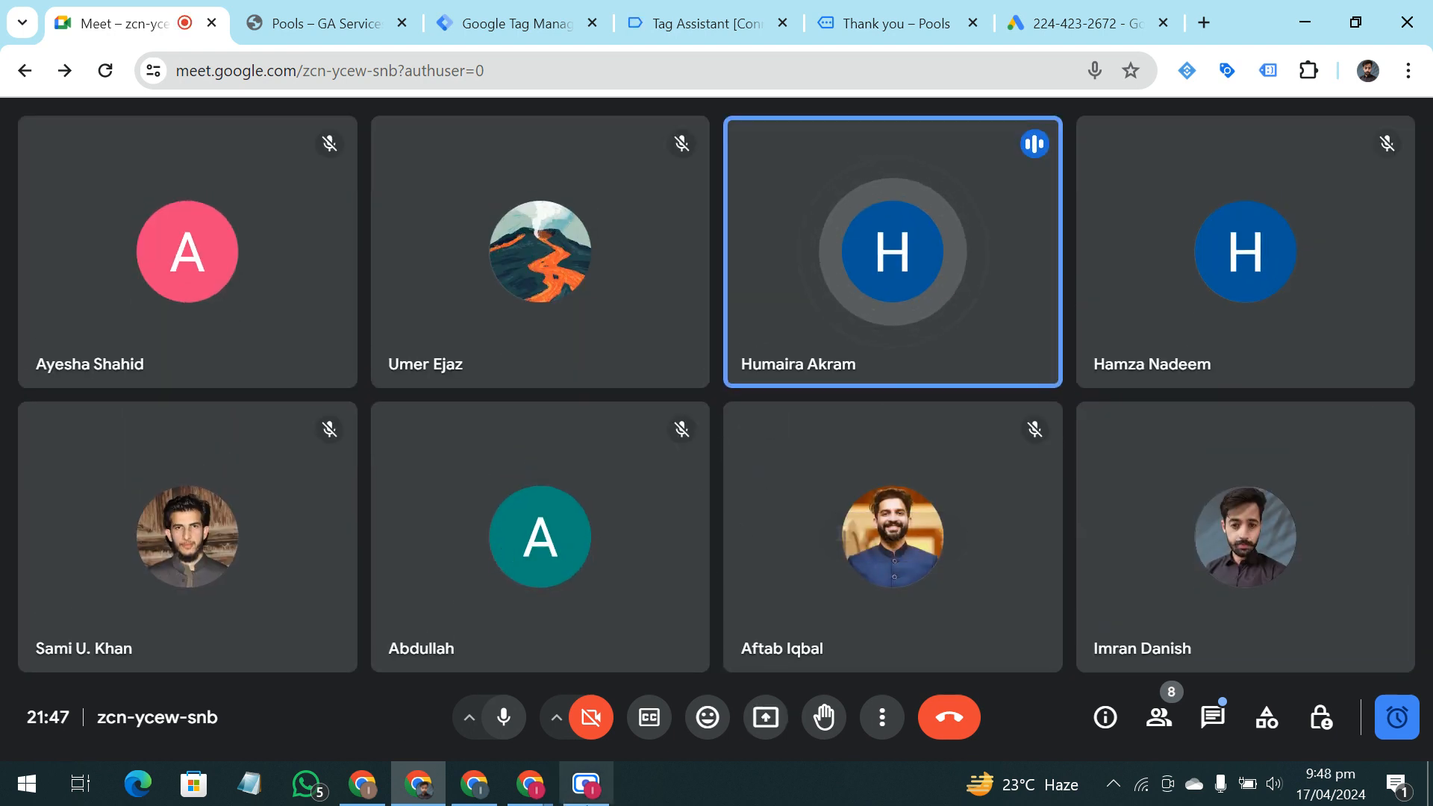
Admit the waiting participant to the Meet call and bring up the Scre.io screen recorder window
mouse_move(594, 799)
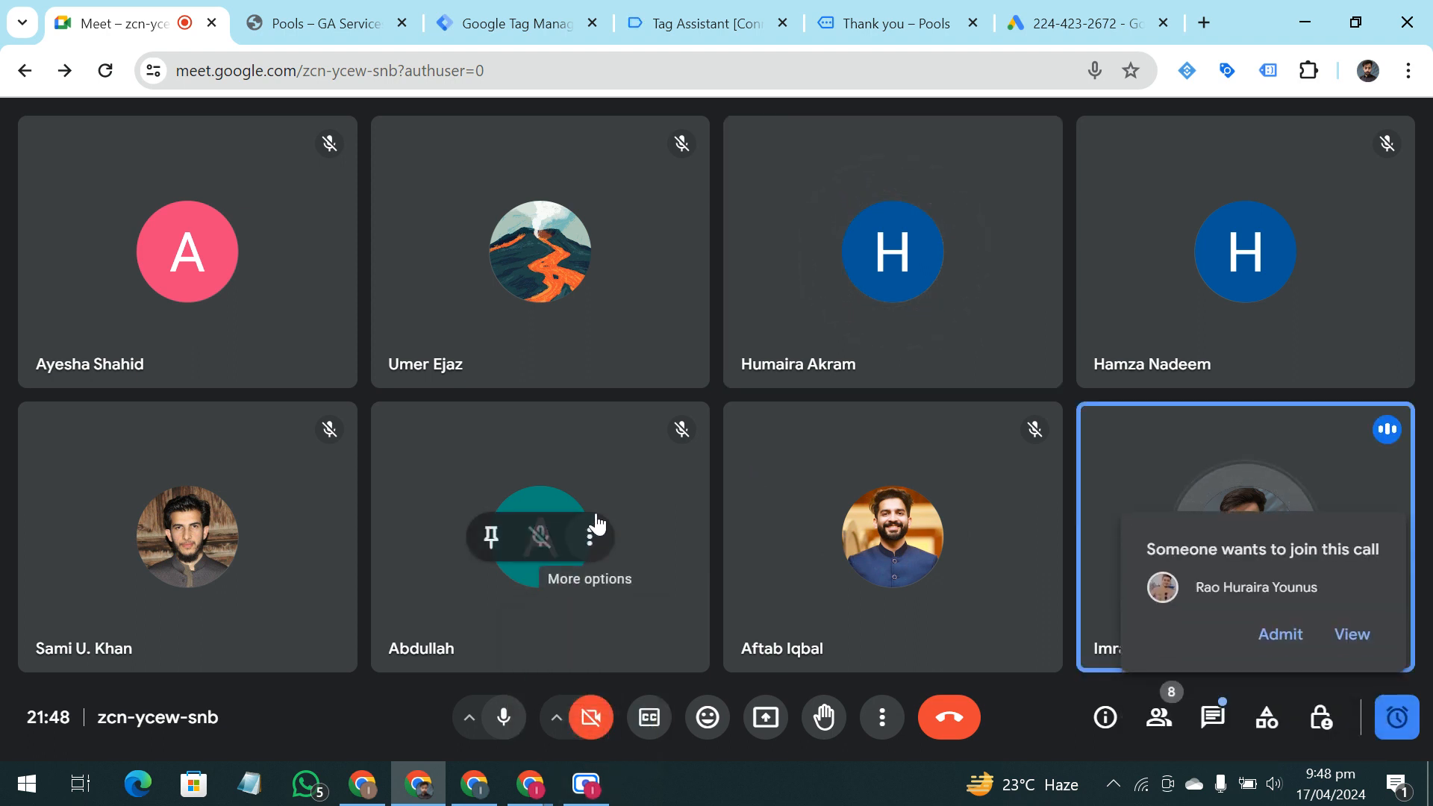
click(1277, 634)
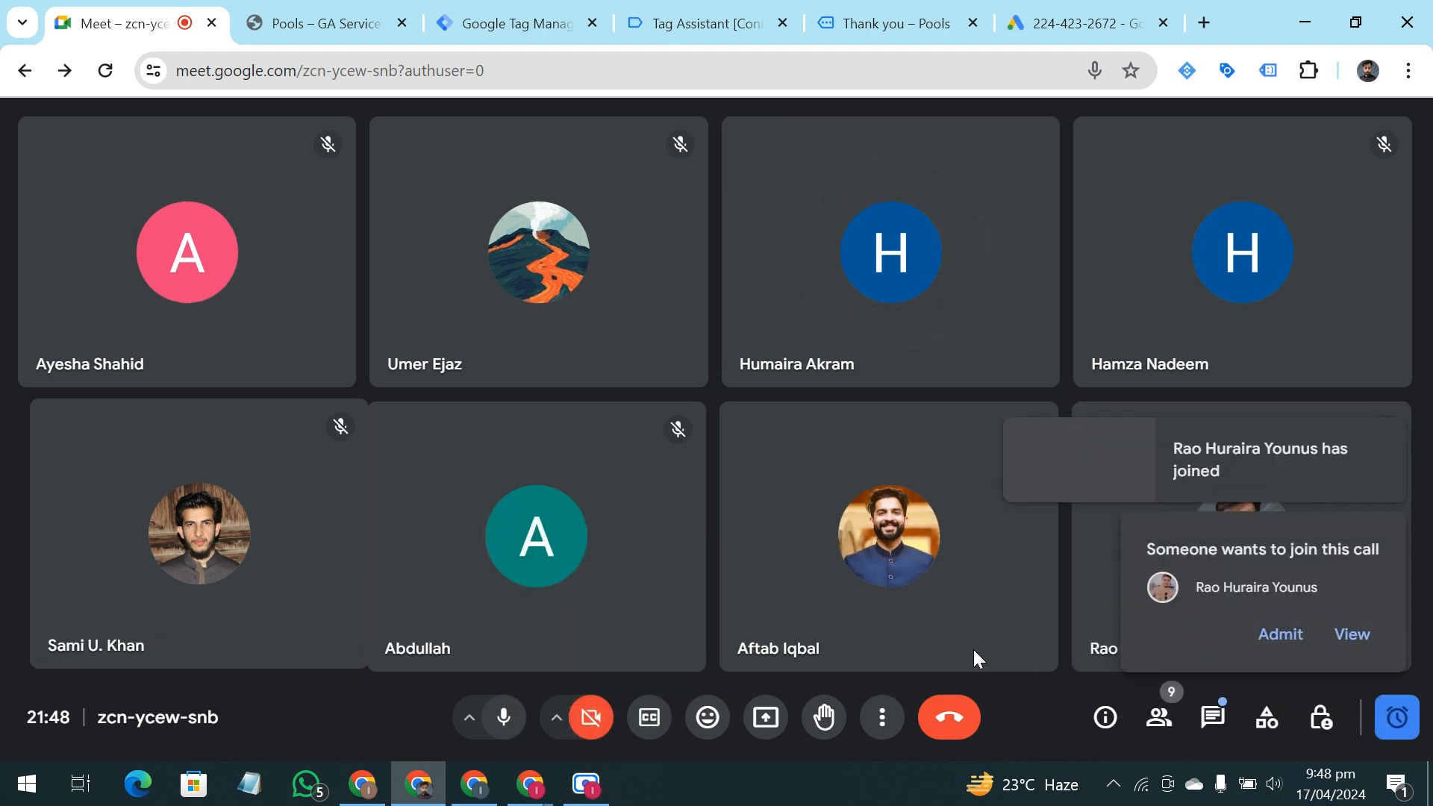
click(611, 793)
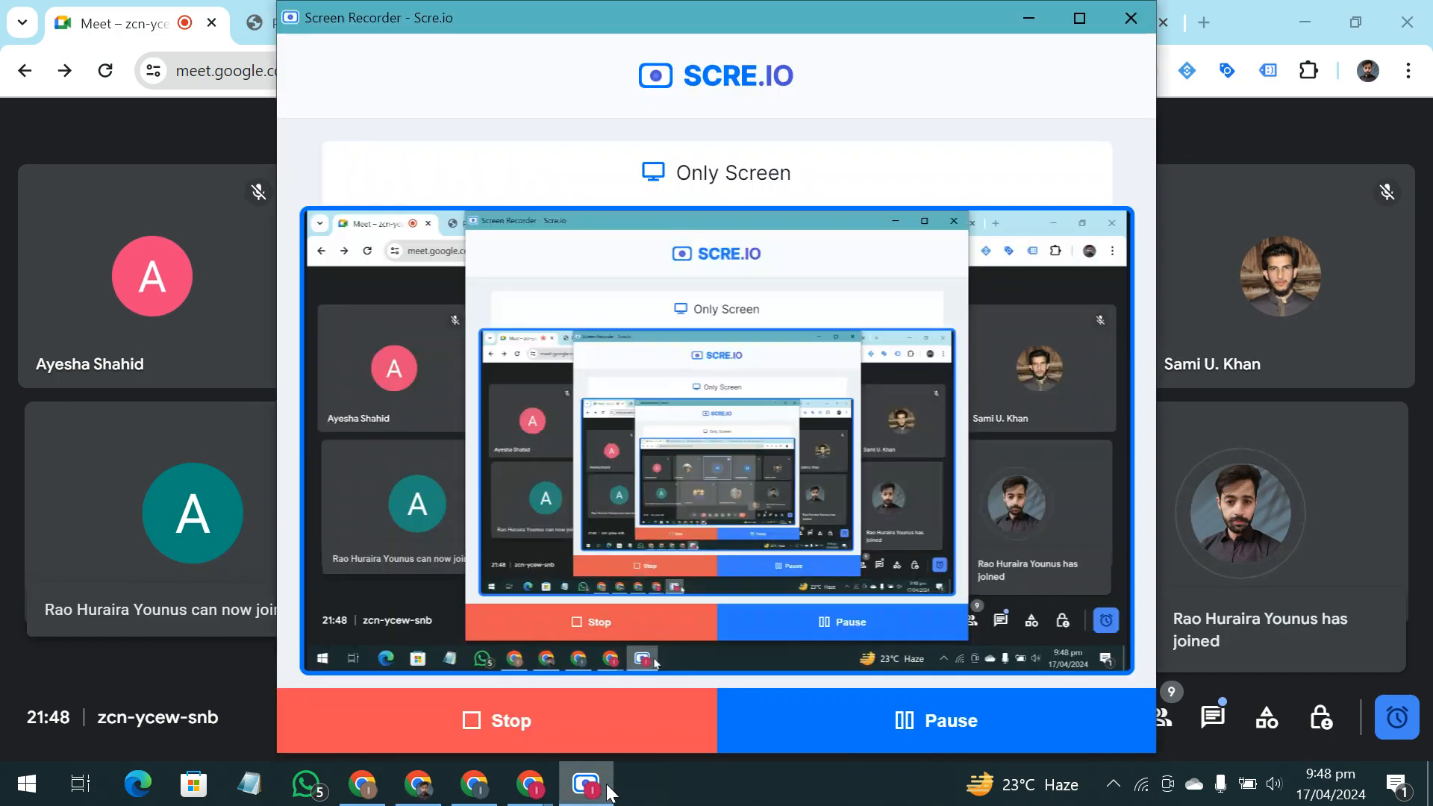